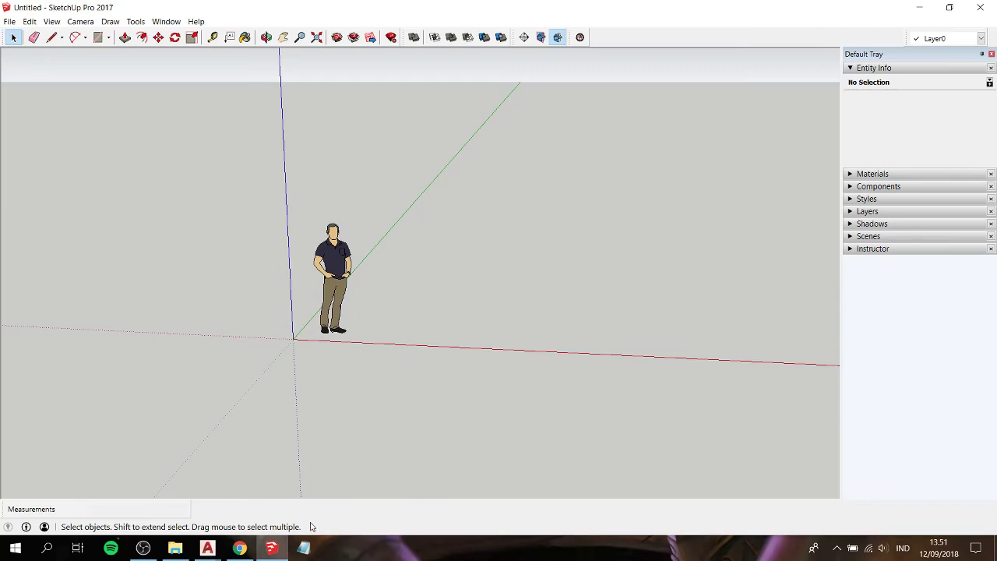
Type the channel welcome and presidential suite intro in Notepad, ending with importing the floorplan from CAD
{"action": "left_click", "coordinate": [304, 547]}
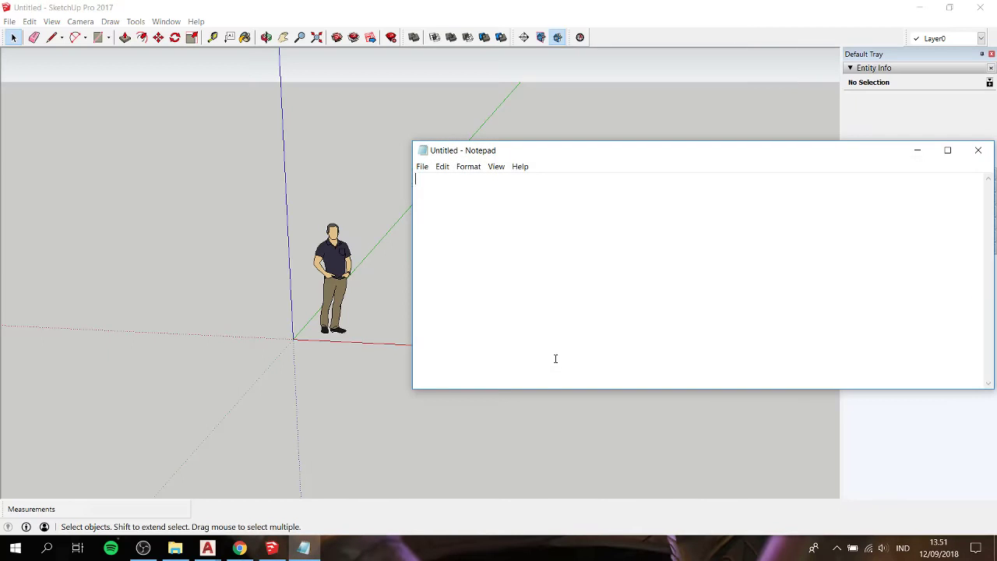
{"action": "type", "text": "hi"}
{"action": "key", "text": "BackSpace"}
{"action": "type", "text": "wel"}
{"action": "type", "text": "come to my c"}
{"action": "type", "text": "hannel "}
{"action": "type", "text": "again... "}
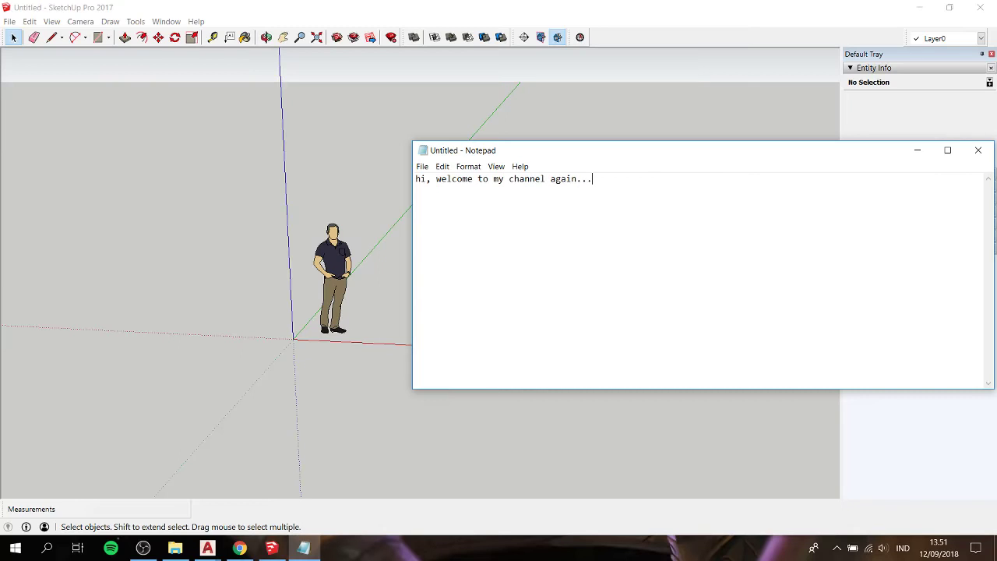
{"action": "type", "text": "this "}
{"action": "type", "text": "tim"}
{"action": "type", "text": "e we are "}
{"action": "type", "text": "going to cre"}
{"action": "type", "text": "ate presi"}
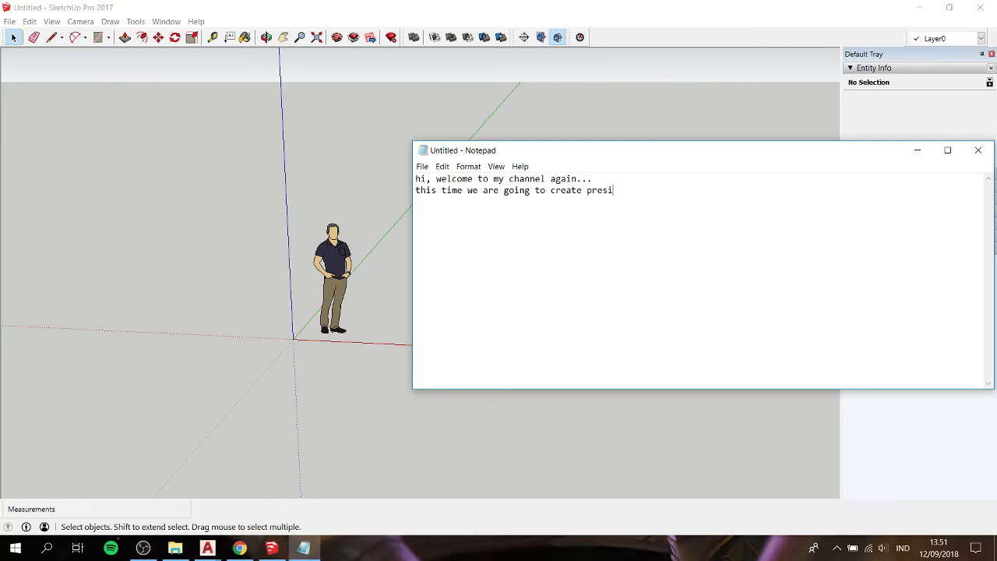
{"action": "type", "text": "dential"}
{"action": "type", "text": " suit"}
{"action": "type", "text": "e room"}
{"action": "type", "text": " model in ske"}
{"action": "type", "text": "tchup  d"}
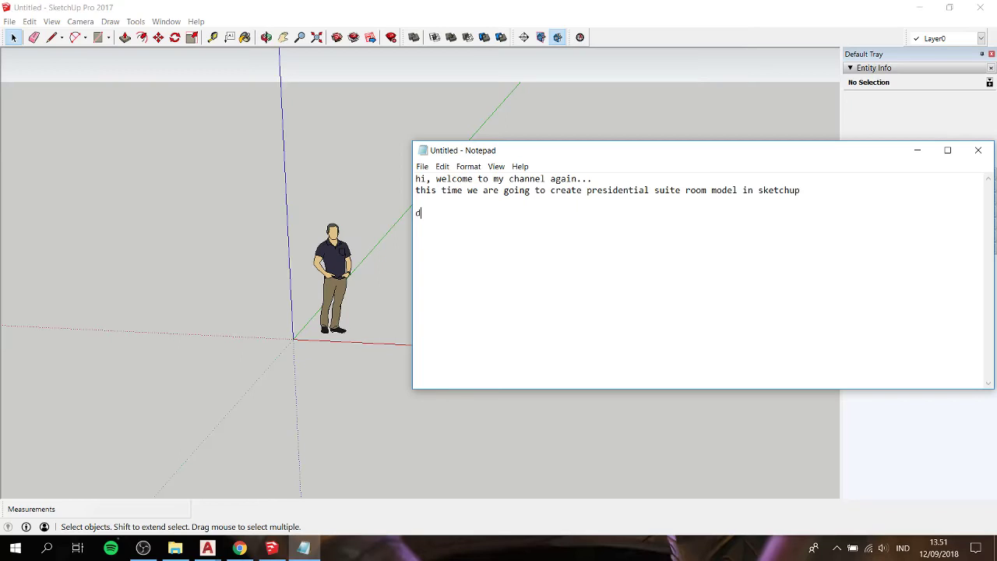
{"action": "type", "text": "ont "}
{"action": "type", "text": "forget to l"}
{"action": "type", "text": "ike and subsc"}
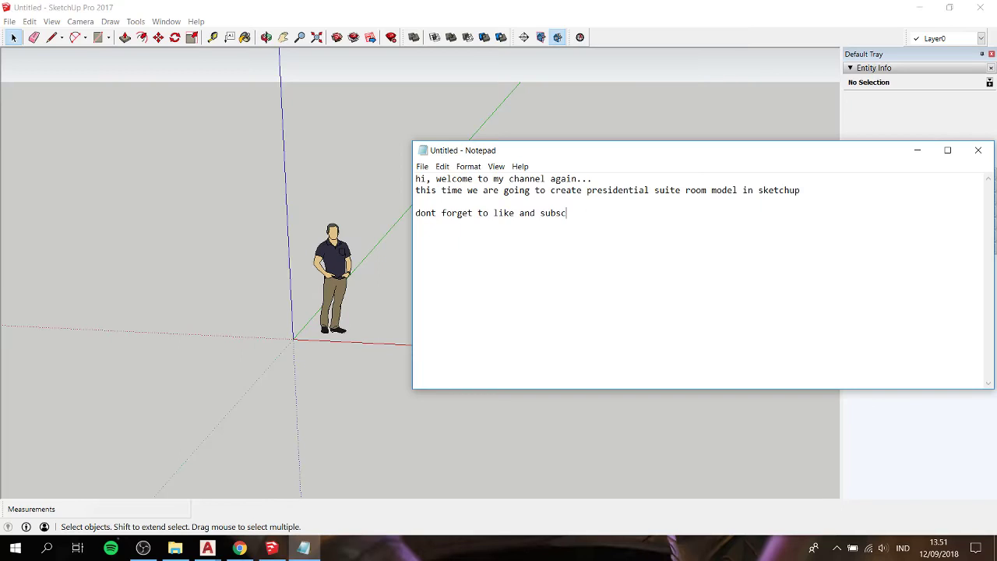
{"action": "type", "text": "ribe"}
{"action": "type", "text": "ets start "}
{"action": "type", "text": "by i"}
{"action": "type", "text": "mpor"}
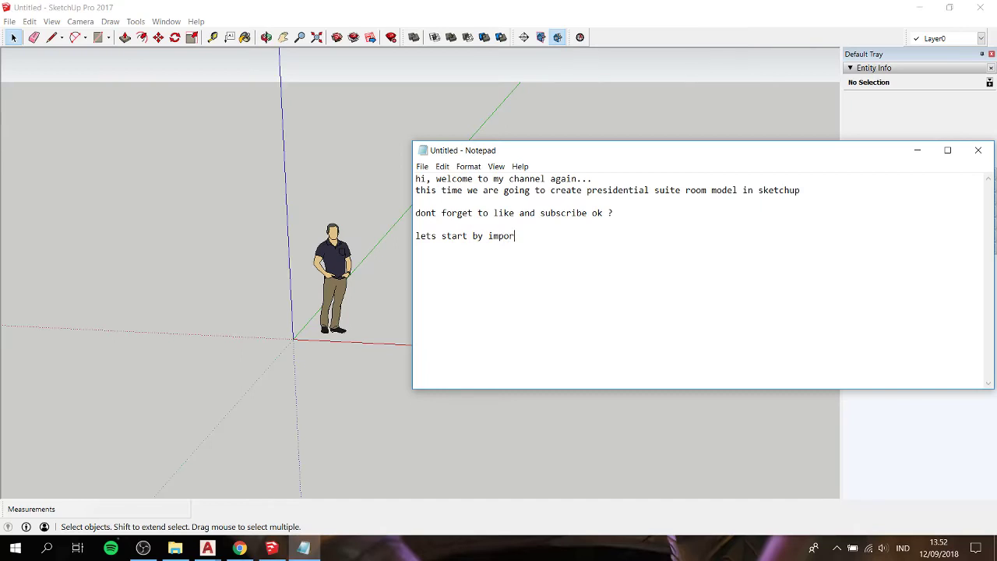
{"action": "type", "text": "ting the "}
{"action": "type", "text": "floorplan "}
{"action": "type", "text": "from "}
{"action": "type", "text": "CAD file."}
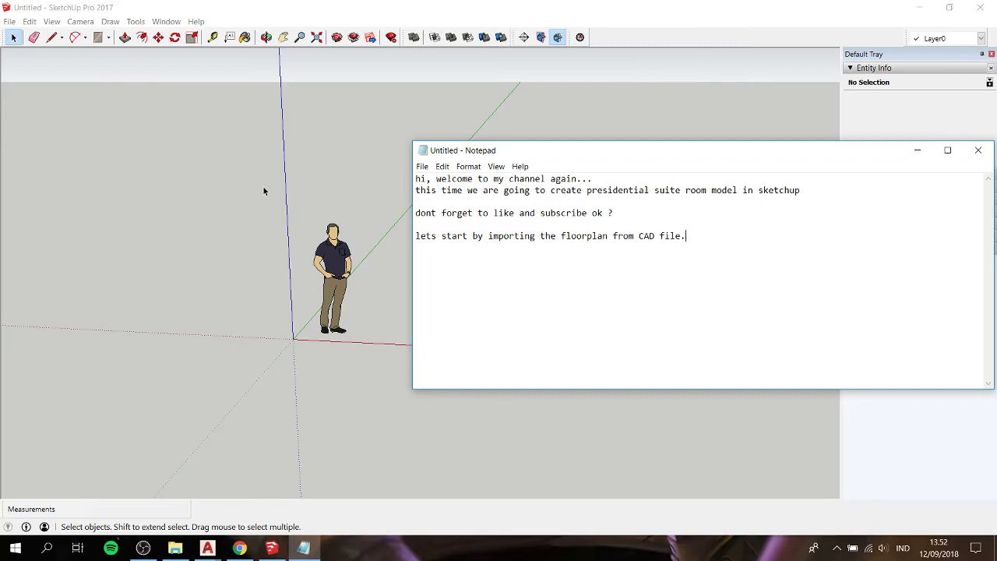
Start a File > Import in SketchUp and browse drive D to the Hotel Pondok Indah folder
{"action": "left_click", "coordinate": [263, 191]}
{"action": "left_click", "coordinate": [9, 21]}
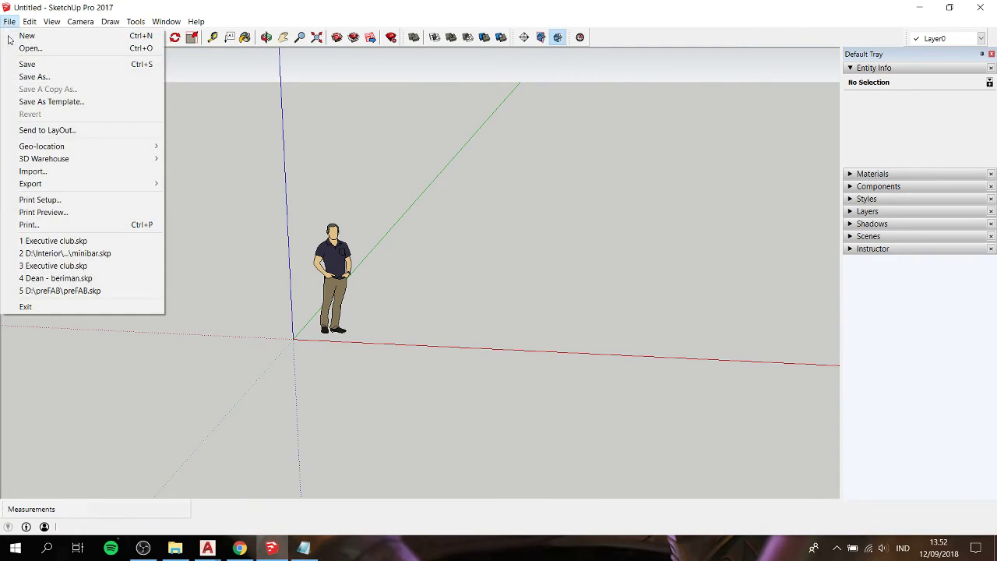
{"action": "left_click", "coordinate": [33, 171]}
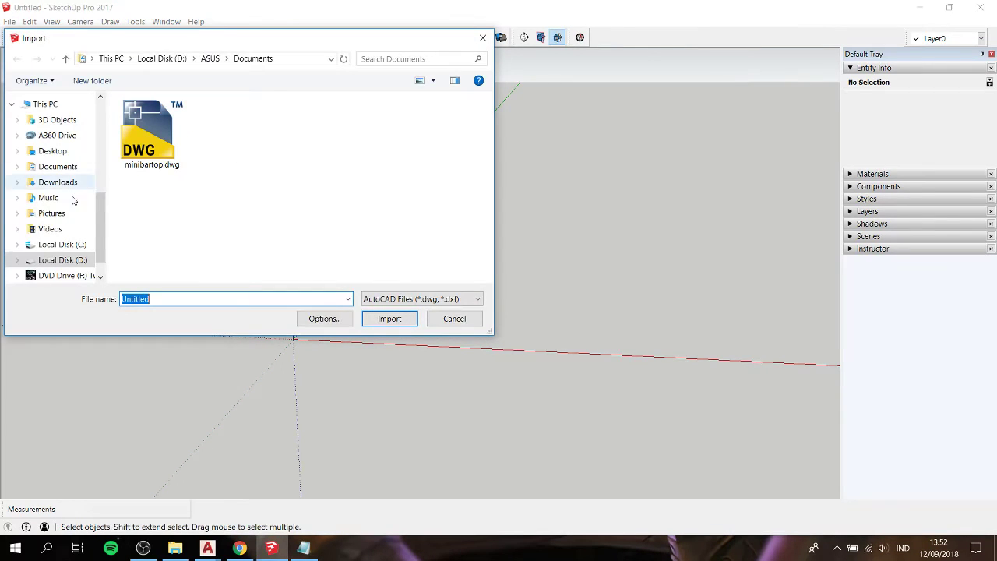
{"action": "scroll", "coordinate": [106, 228], "scroll_direction": "down", "scroll_amount": 2}
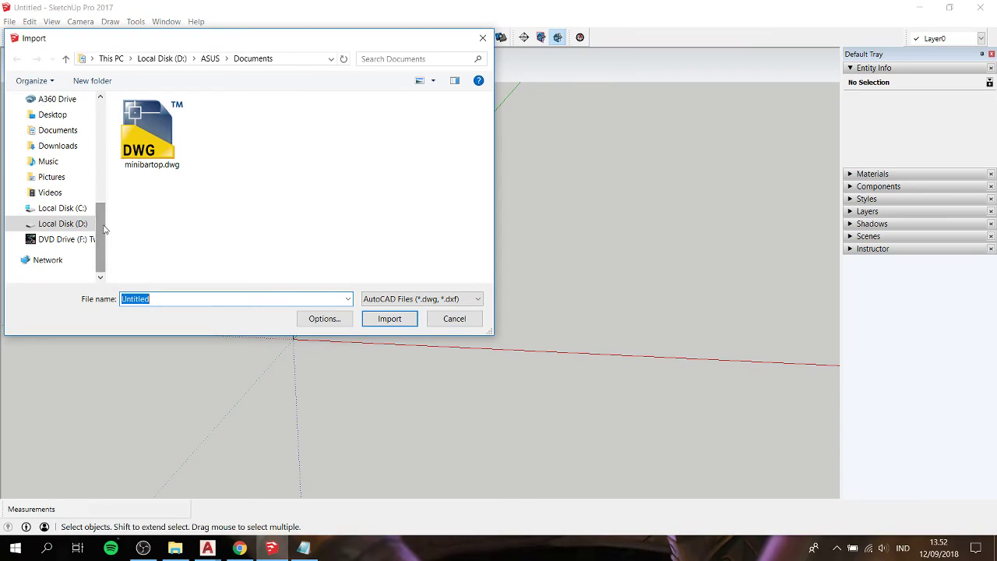
{"action": "mouse_move", "coordinate": [66, 275]}
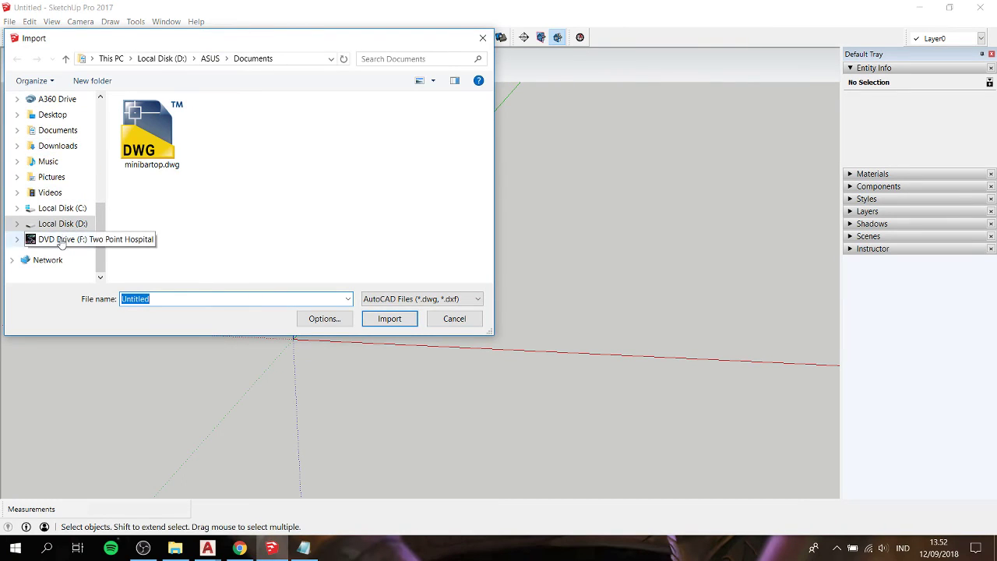
{"action": "left_click", "coordinate": [63, 224]}
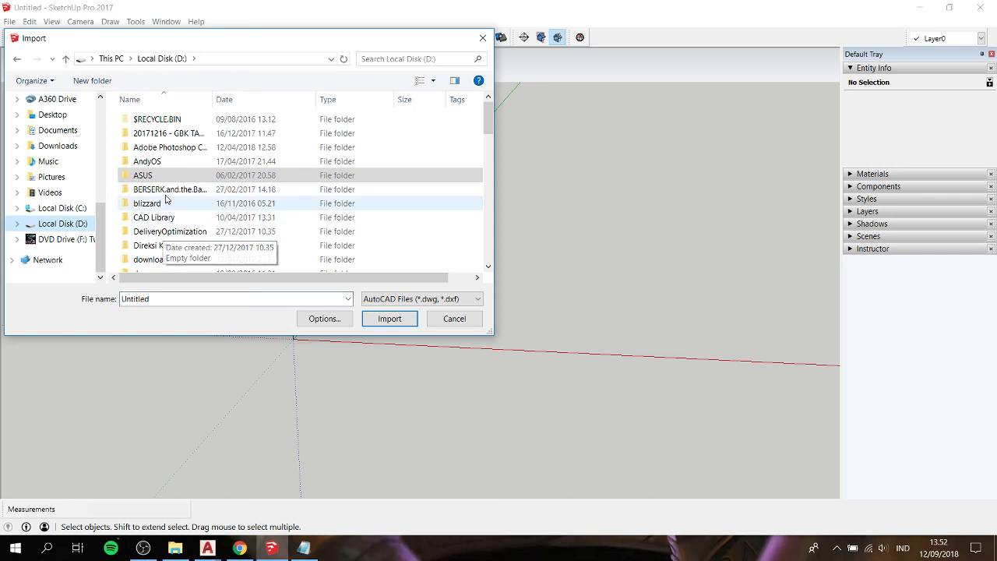
{"action": "scroll", "coordinate": [233, 156], "scroll_direction": "down", "scroll_amount": 3}
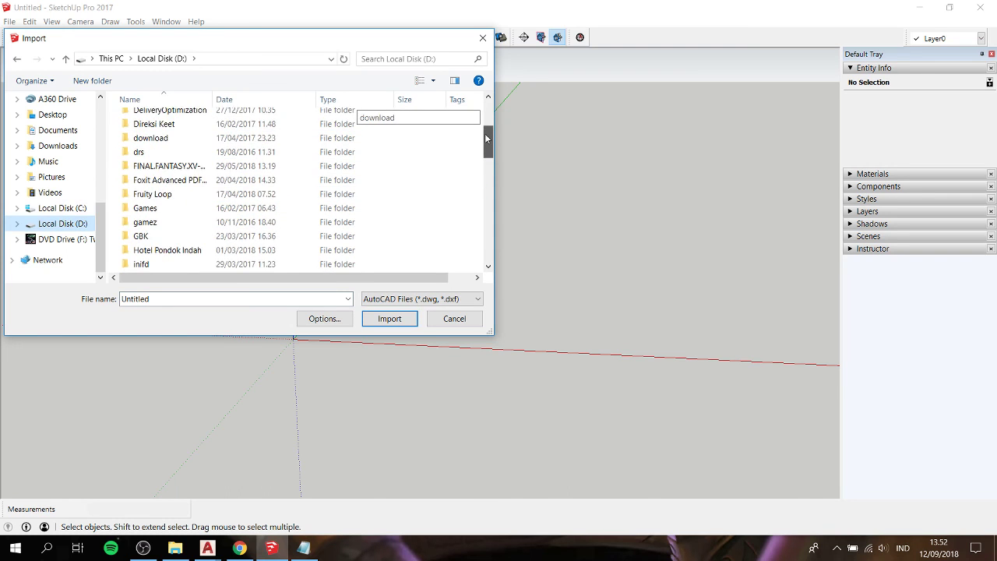
{"action": "scroll", "coordinate": [208, 177], "scroll_direction": "down", "scroll_amount": 2}
{"action": "double_click", "coordinate": [183, 179]}
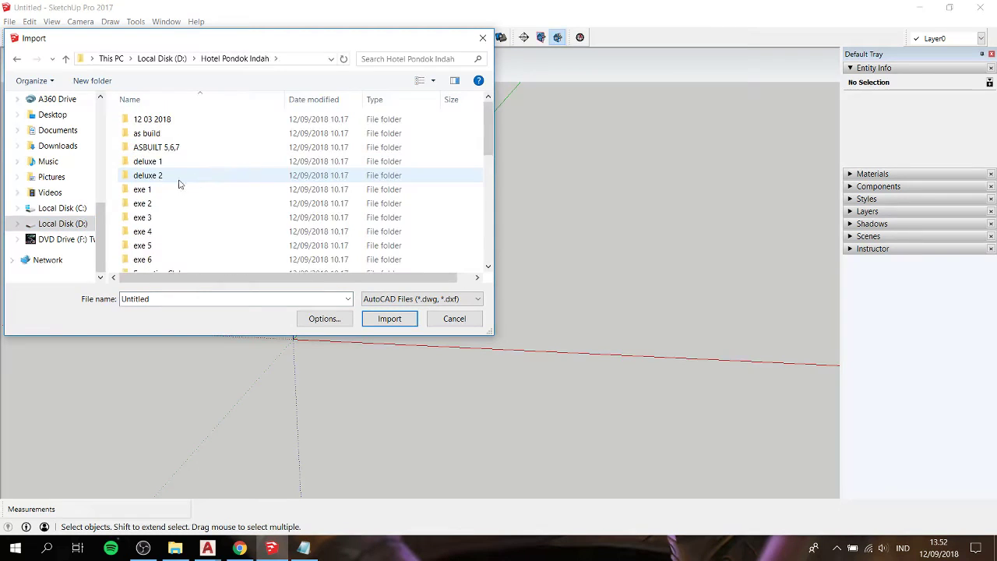
Import PRESIDENT SUITE 21th FLOOR (FLOOR PLAN) (1).dwg from the presidential\DIB folder
{"action": "scroll", "coordinate": [164, 208], "scroll_direction": "down", "scroll_amount": 2}
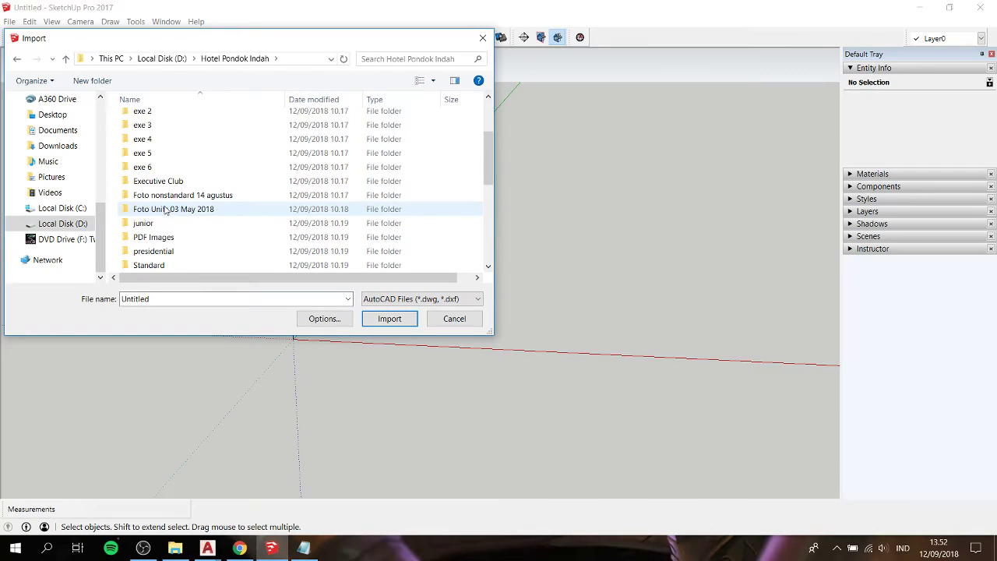
{"action": "double_click", "coordinate": [156, 251]}
{"action": "double_click", "coordinate": [144, 148]}
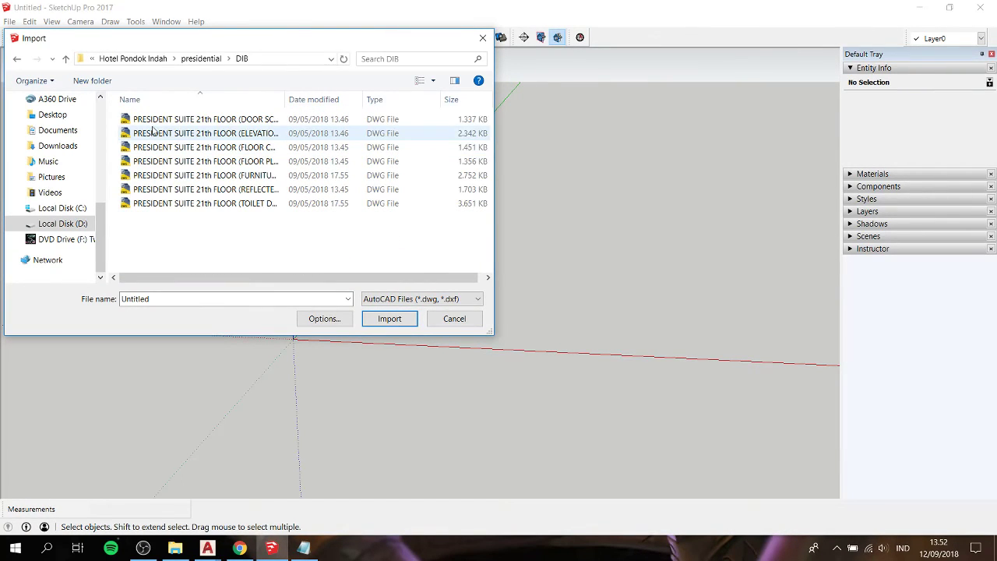
{"action": "double_click", "coordinate": [286, 99]}
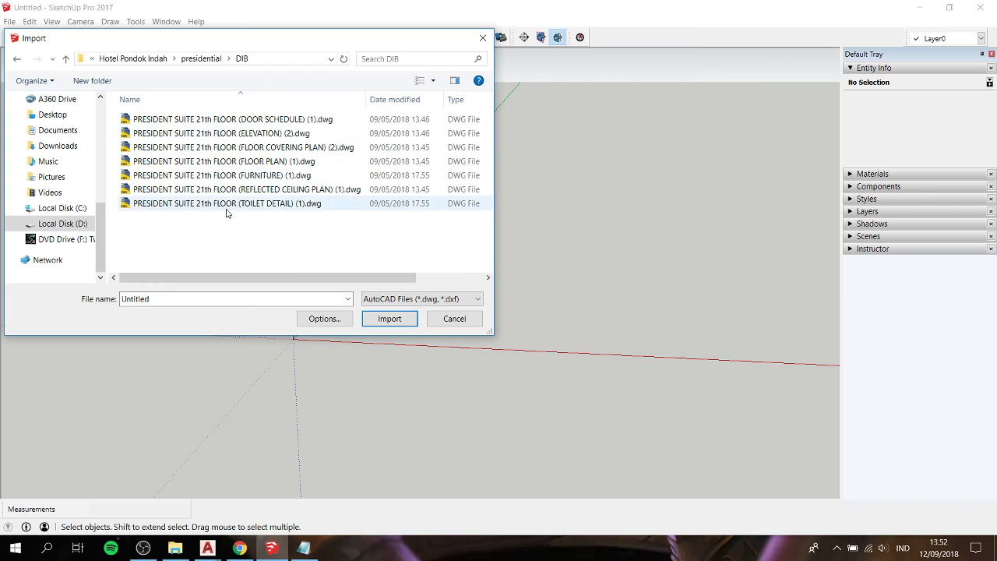
{"action": "left_click", "coordinate": [239, 162]}
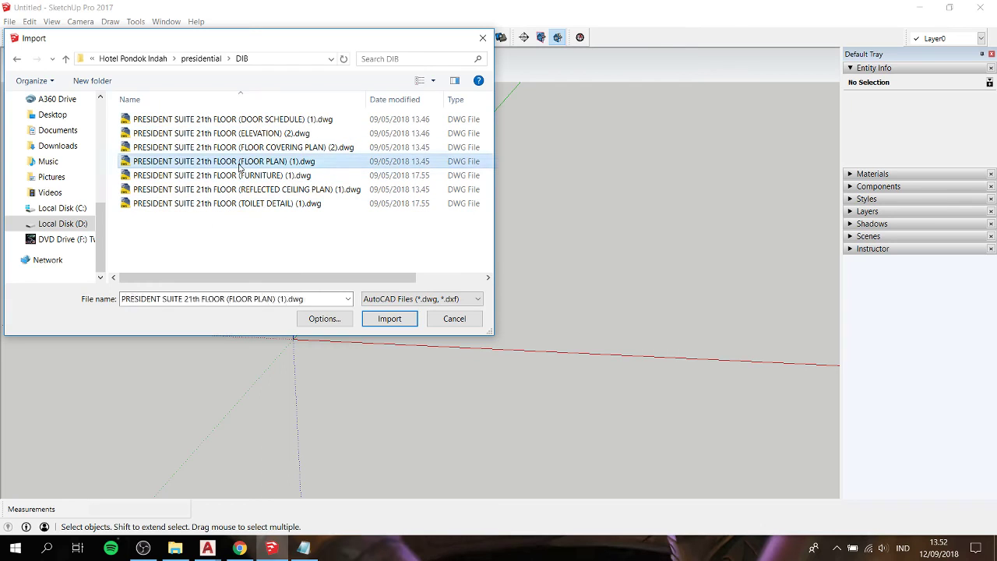
{"action": "left_click", "coordinate": [380, 318]}
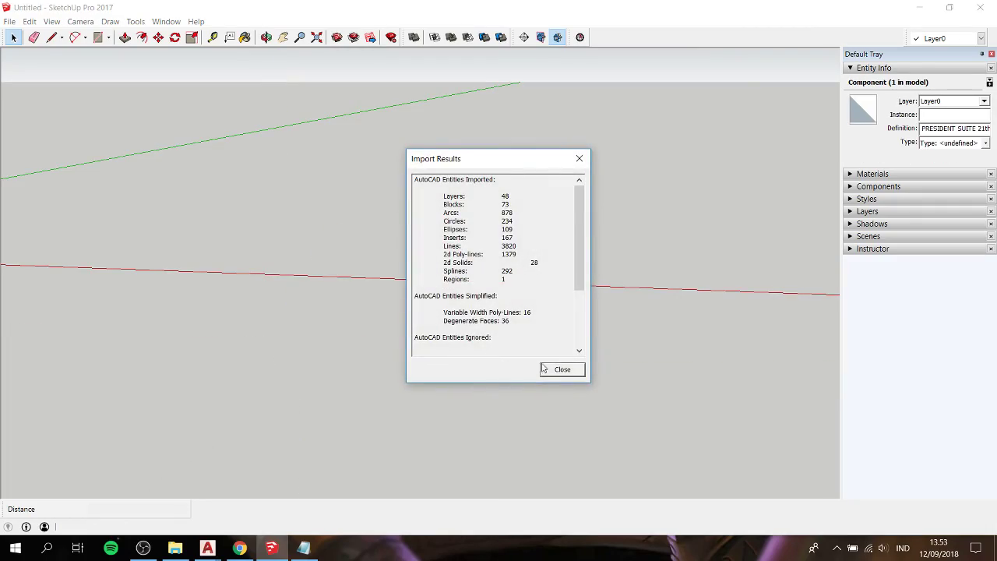
Close the import summary and orbit and zoom to look down on the imported plan
{"action": "left_click", "coordinate": [544, 369]}
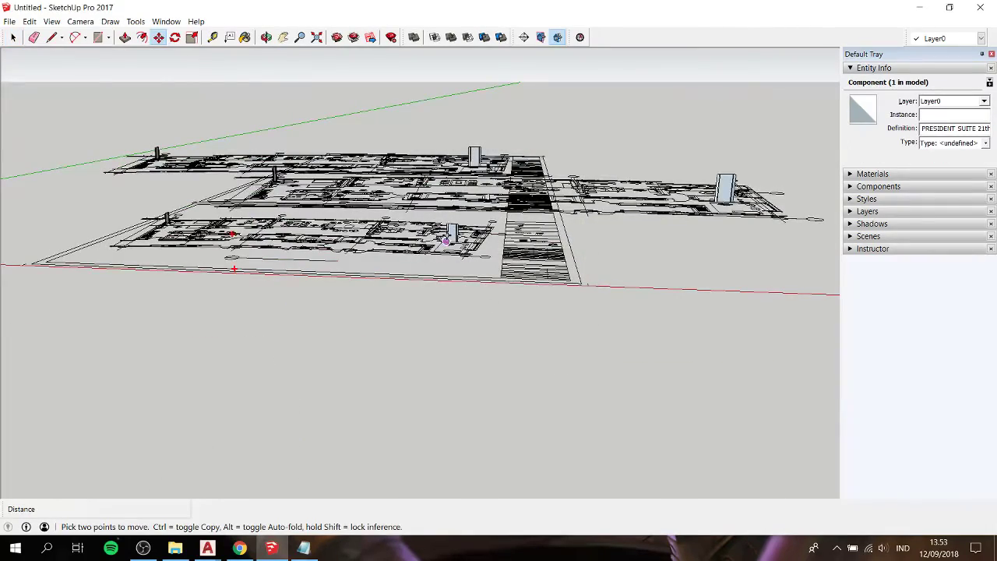
{"action": "middle_click_drag", "start_coordinate": [447, 239], "coordinate": [517, 394]}
{"action": "scroll", "coordinate": [467, 312], "scroll_direction": "up", "scroll_amount": 8}
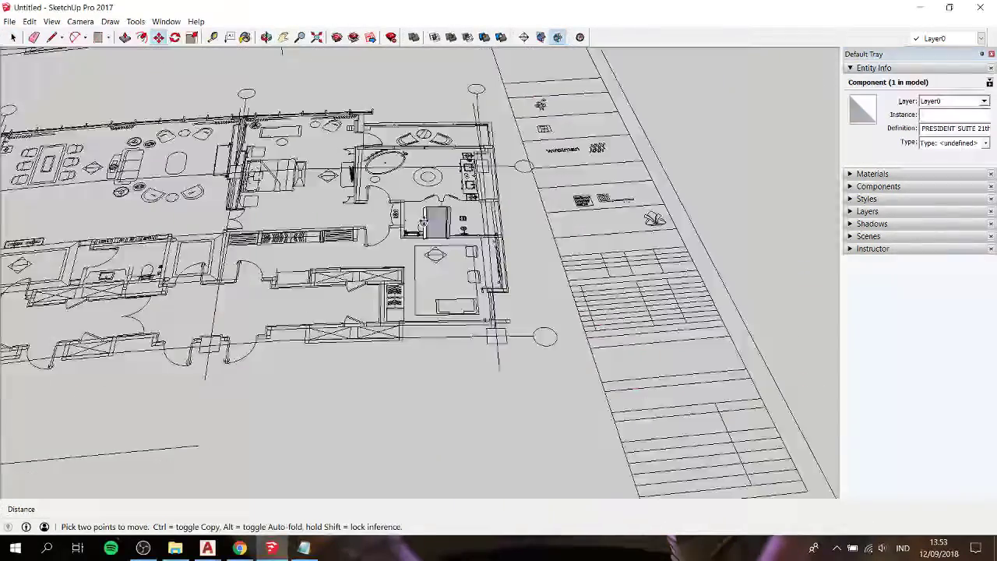
{"action": "scroll", "coordinate": [423, 223], "scroll_direction": "up", "scroll_amount": 3}
{"action": "scroll", "coordinate": [423, 224], "scroll_direction": "up", "scroll_amount": 2}
{"action": "mouse_move", "coordinate": [423, 223]}
{"action": "middle_mouse_down"}
{"action": "mouse_move", "coordinate": [424, 248]}
{"action": "mouse_move", "coordinate": [566, 130]}
{"action": "mouse_move", "coordinate": [184, 225]}
{"action": "mouse_move", "coordinate": [217, 96]}
{"action": "mouse_move", "coordinate": [111, 151]}
{"action": "mouse_move", "coordinate": [307, 171]}
{"action": "middle_mouse_up"}
{"action": "scroll", "coordinate": [116, 161], "scroll_direction": "down", "scroll_amount": 10}
Move the floor plan beside the model origin along the red axis, then orbit around it
{"action": "key", "text": "m"}
{"action": "scroll", "coordinate": [221, 253], "scroll_direction": "up", "scroll_amount": 2}
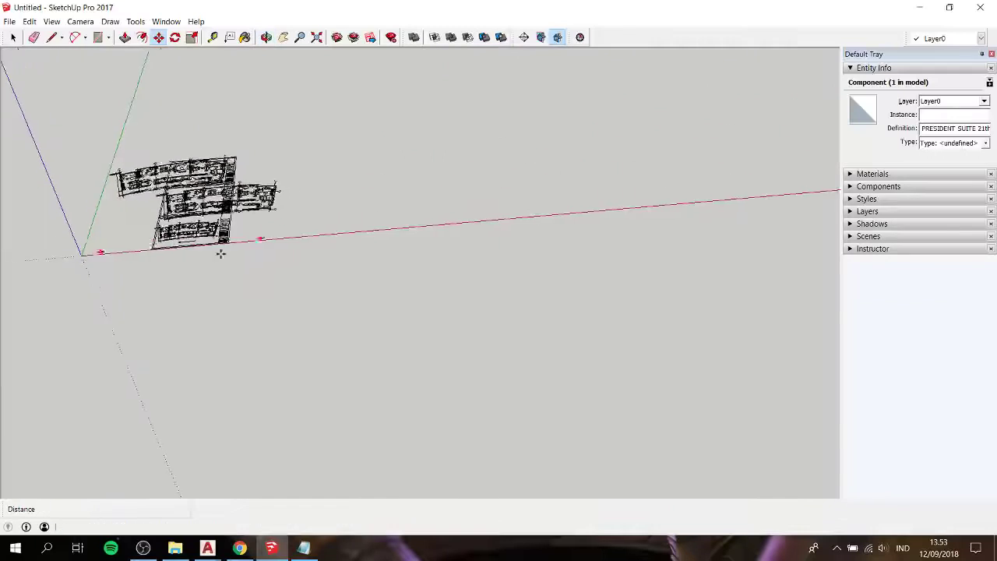
{"action": "scroll", "coordinate": [220, 254], "scroll_direction": "up", "scroll_amount": 3}
{"action": "scroll", "coordinate": [211, 215], "scroll_direction": "up", "scroll_amount": 3}
{"action": "scroll", "coordinate": [216, 215], "scroll_direction": "up", "scroll_amount": 2}
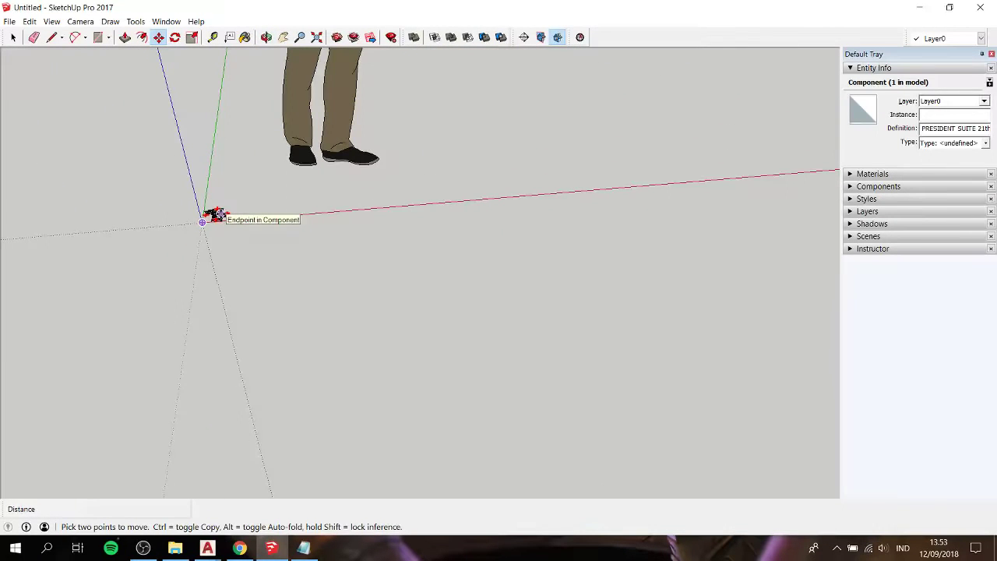
{"action": "key", "text": "space"}
{"action": "scroll", "coordinate": [217, 215], "scroll_direction": "up", "scroll_amount": 2}
{"action": "scroll", "coordinate": [219, 217], "scroll_direction": "up", "scroll_amount": 3}
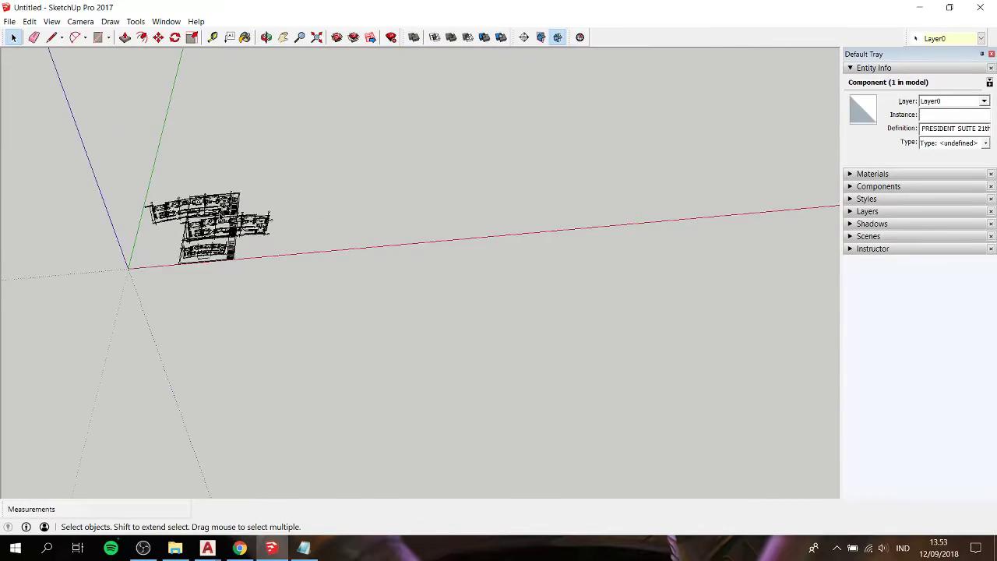
{"action": "scroll", "coordinate": [218, 217], "scroll_direction": "up", "scroll_amount": 3}
{"action": "mouse_move", "coordinate": [218, 217]}
{"action": "middle_mouse_down"}
{"action": "mouse_move", "coordinate": [430, 208]}
{"action": "mouse_move", "coordinate": [374, 296]}
{"action": "middle_mouse_up"}
Note 'hmm looks like the scale is not proper..' in Notepad, then orbit SketchUp's plan from above
{"action": "left_click", "coordinate": [304, 548]}
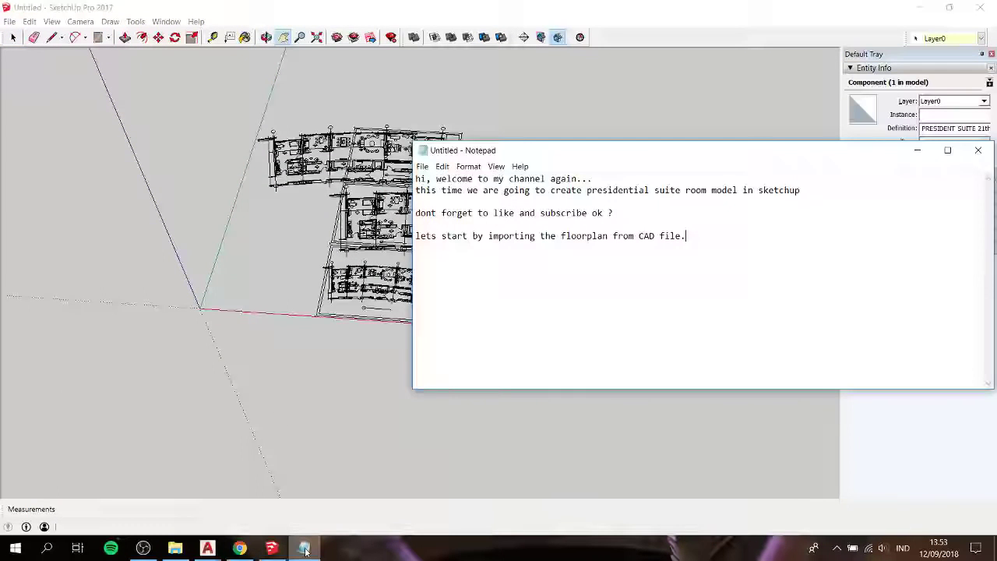
{"action": "type", "text": "hmm l"}
{"action": "type", "text": "ooks like "}
{"action": "type", "text": "the sca"}
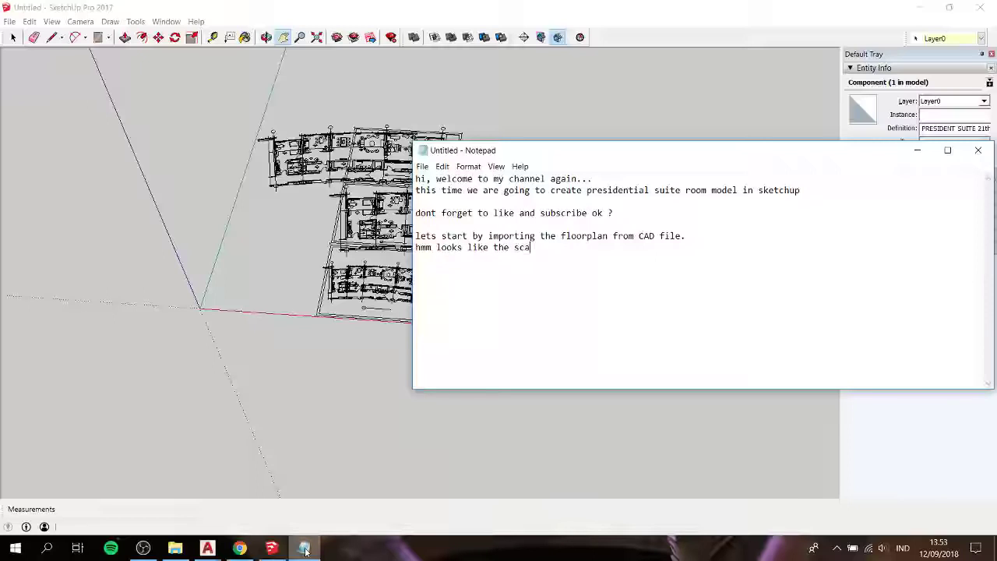
{"action": "type", "text": "le is n"}
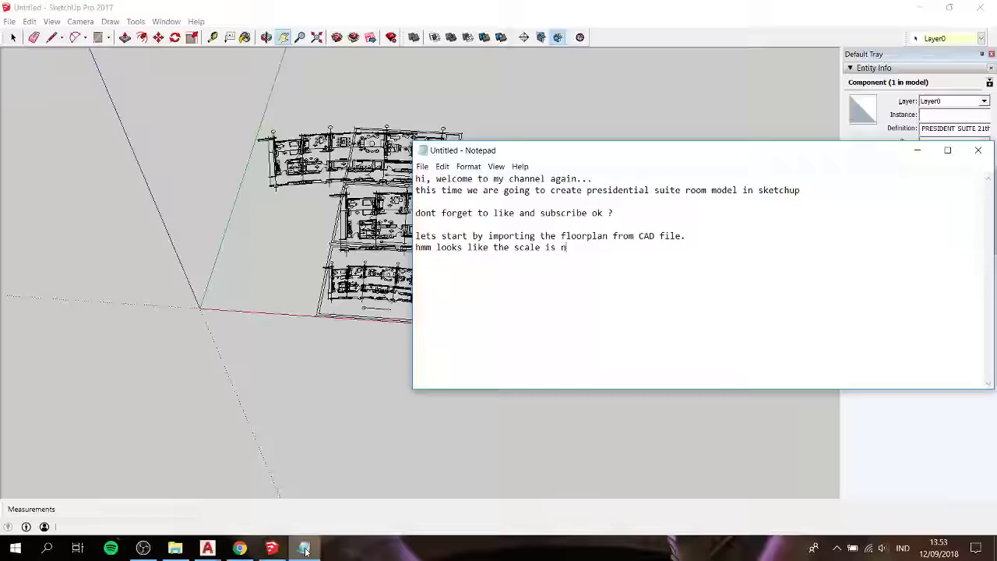
{"action": "type", "text": "ot p"}
{"action": "type", "text": "roper.."}
{"action": "mouse_move", "coordinate": [280, 262]}
{"action": "middle_mouse_down"}
{"action": "mouse_move", "coordinate": [452, 365]}
{"action": "mouse_move", "coordinate": [351, 392]}
{"action": "middle_mouse_up"}
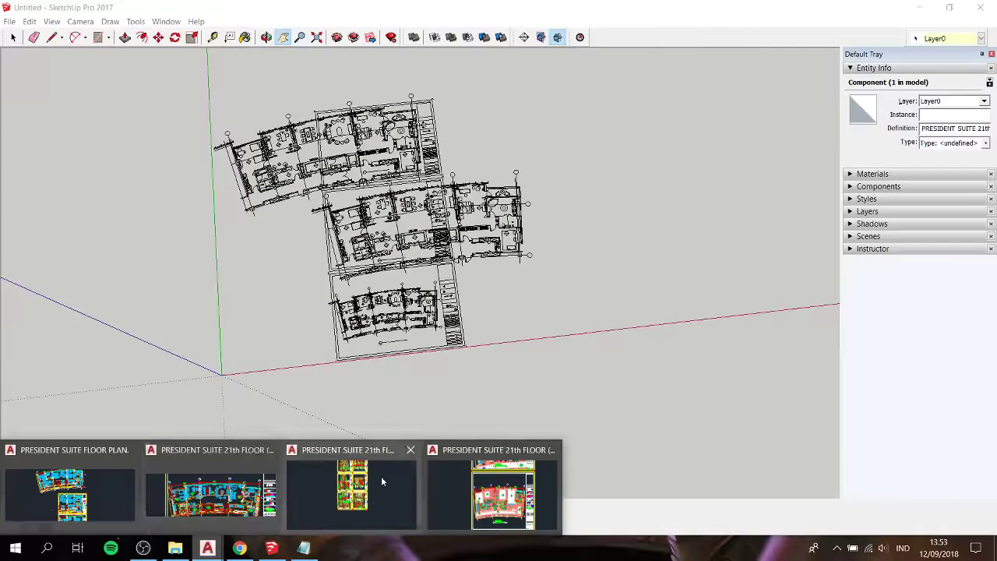
Switch to AutoCAD's floor covering plan and bring the carpeted room's top wall into view
{"action": "left_click", "coordinate": [505, 494]}
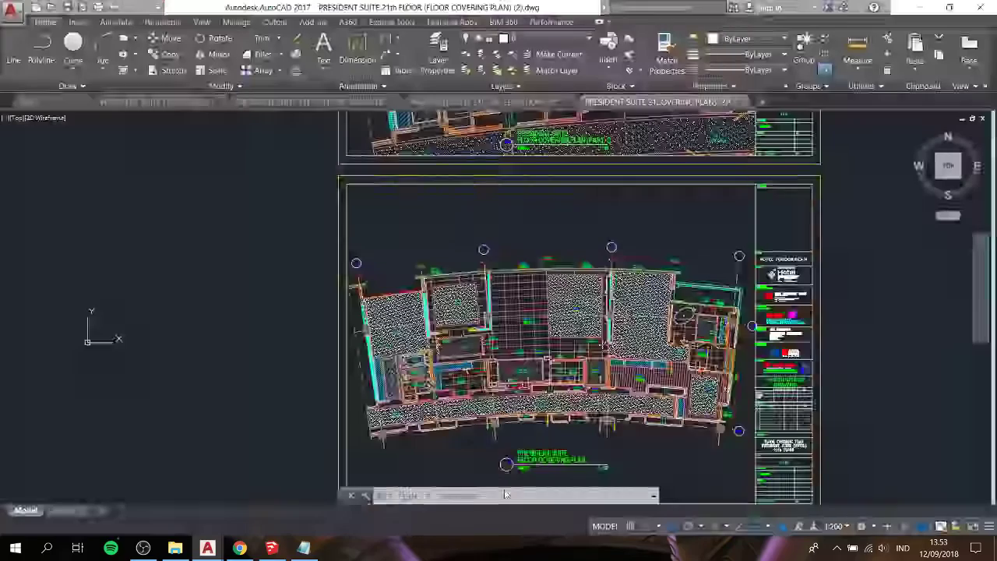
{"action": "key", "text": "Escape"}
{"action": "key", "text": "Escape"}
{"action": "middle_click_drag", "start_coordinate": [553, 268], "coordinate": [452, 200]}
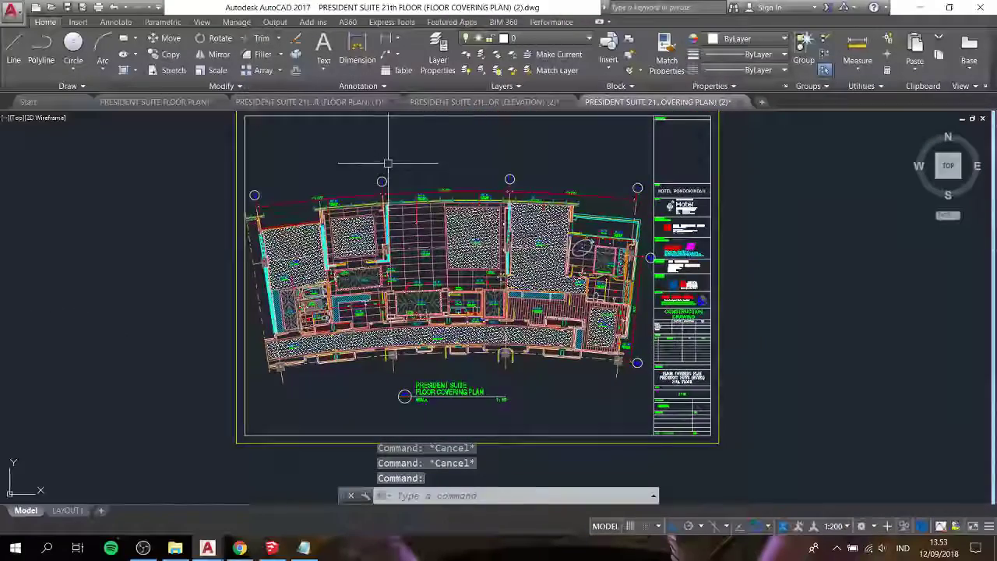
{"action": "mouse_move", "coordinate": [388, 163]}
{"action": "middle_mouse_down"}
{"action": "mouse_move", "coordinate": [390, 312]}
{"action": "mouse_move", "coordinate": [363, 213]}
{"action": "middle_mouse_up"}
{"action": "scroll", "coordinate": [390, 311], "scroll_direction": "up", "scroll_amount": 3}
{"action": "scroll", "coordinate": [421, 311], "scroll_direction": "up", "scroll_amount": 3}
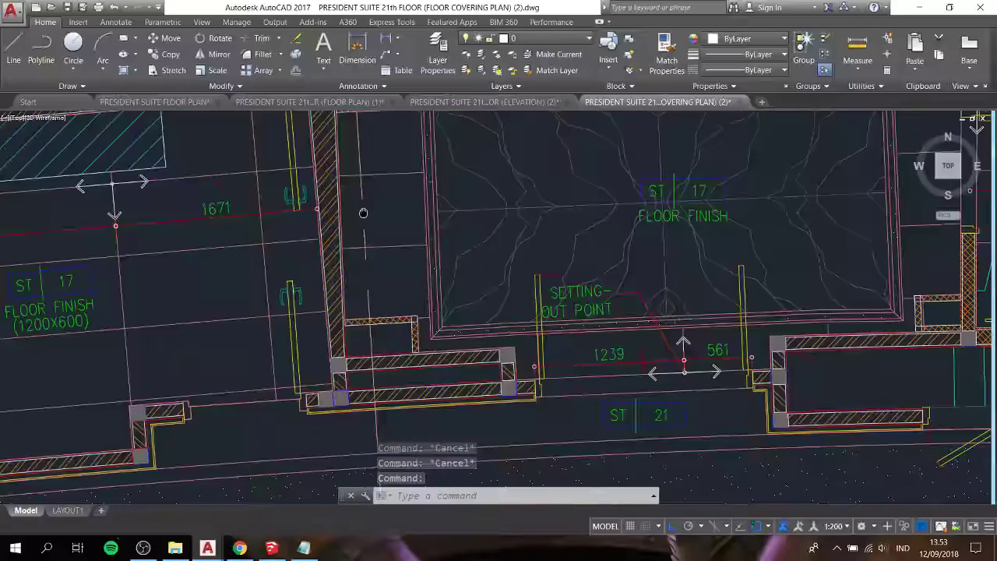
{"action": "middle_click_drag", "start_coordinate": [605, 351], "coordinate": [306, 381]}
{"action": "middle_click_drag", "start_coordinate": [586, 291], "coordinate": [303, 406]}
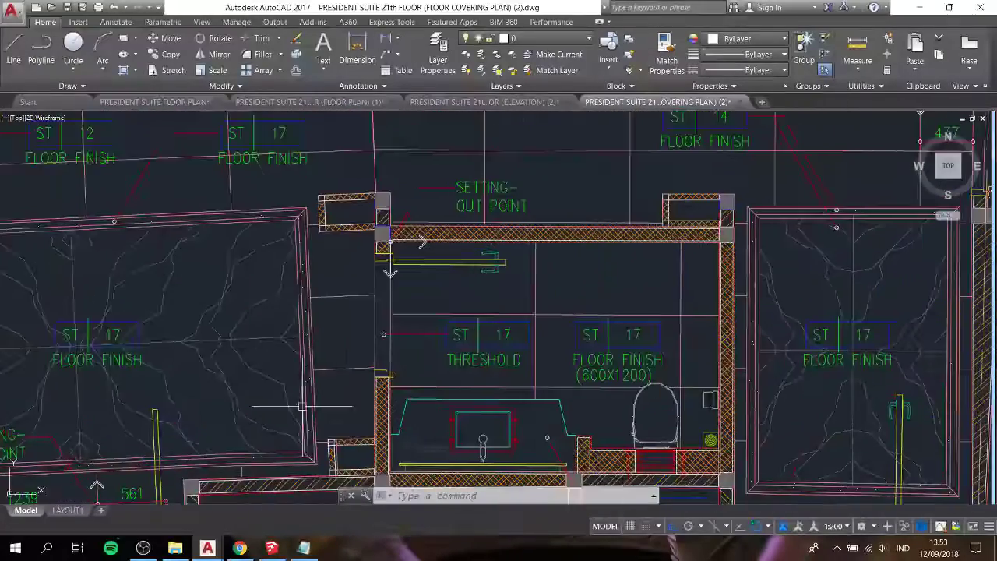
{"action": "scroll", "coordinate": [576, 265], "scroll_direction": "down", "scroll_amount": 5}
{"action": "scroll", "coordinate": [581, 280], "scroll_direction": "up", "scroll_amount": 2}
{"action": "scroll", "coordinate": [566, 355], "scroll_direction": "up", "scroll_amount": 2}
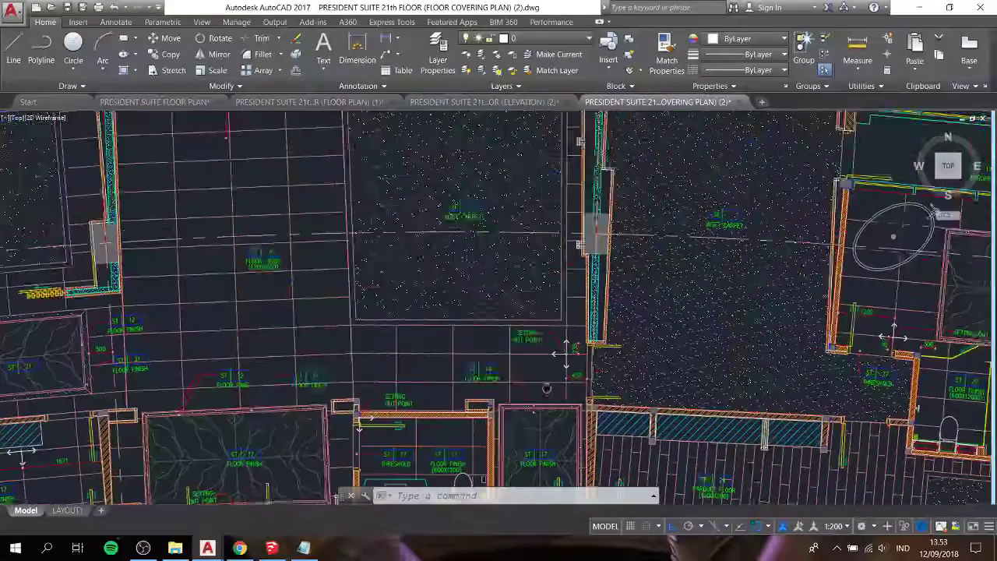
{"action": "scroll", "coordinate": [566, 354], "scroll_direction": "up", "scroll_amount": 3}
{"action": "scroll", "coordinate": [599, 352], "scroll_direction": "up", "scroll_amount": 4}
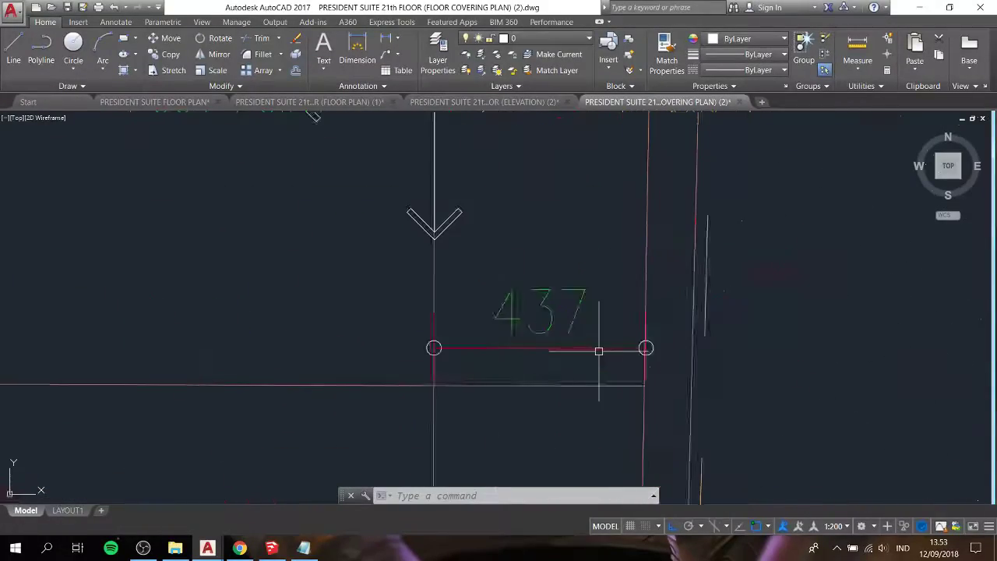
{"action": "left_click", "coordinate": [599, 353]}
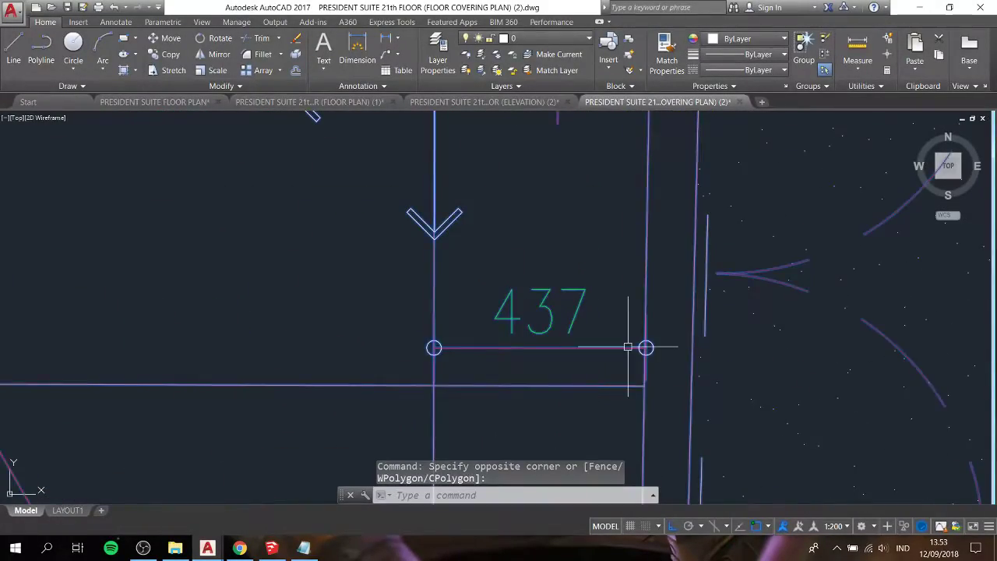
{"action": "scroll", "coordinate": [628, 346], "scroll_direction": "down", "scroll_amount": 3}
{"action": "key", "text": "Escape"}
{"action": "scroll", "coordinate": [628, 347], "scroll_direction": "down", "scroll_amount": 3}
{"action": "key", "text": "Escape"}
{"action": "scroll", "coordinate": [337, 243], "scroll_direction": "up", "scroll_amount": 3}
{"action": "scroll", "coordinate": [337, 243], "scroll_direction": "up", "scroll_amount": 2}
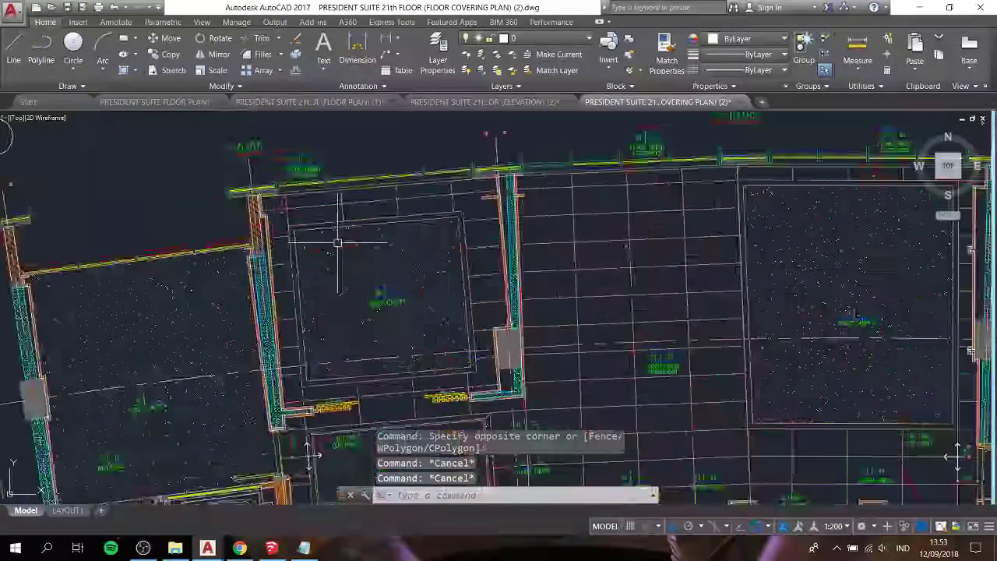
{"action": "middle_click_drag", "start_coordinate": [338, 243], "coordinate": [442, 232]}
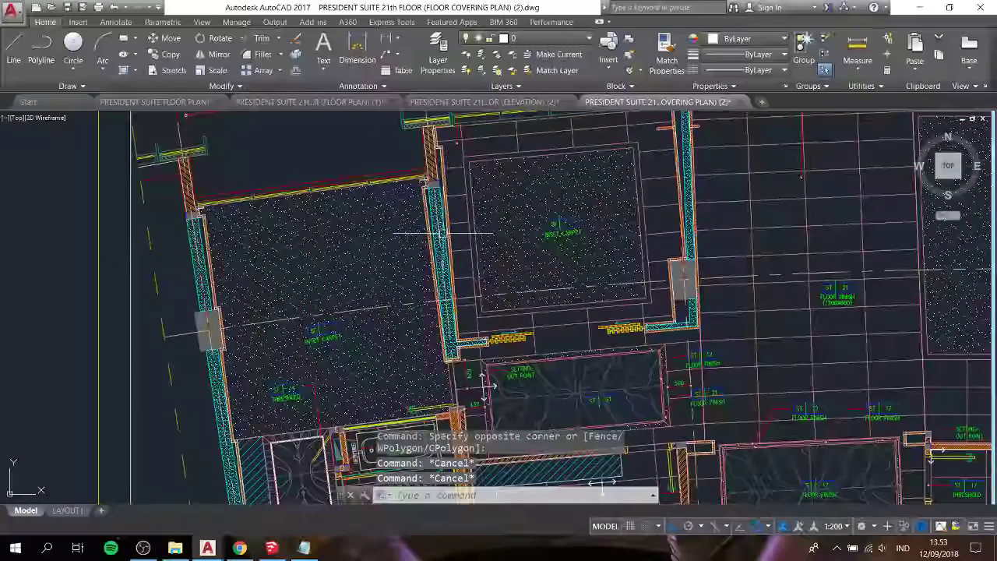
{"action": "middle_click_drag", "start_coordinate": [514, 230], "coordinate": [474, 319]}
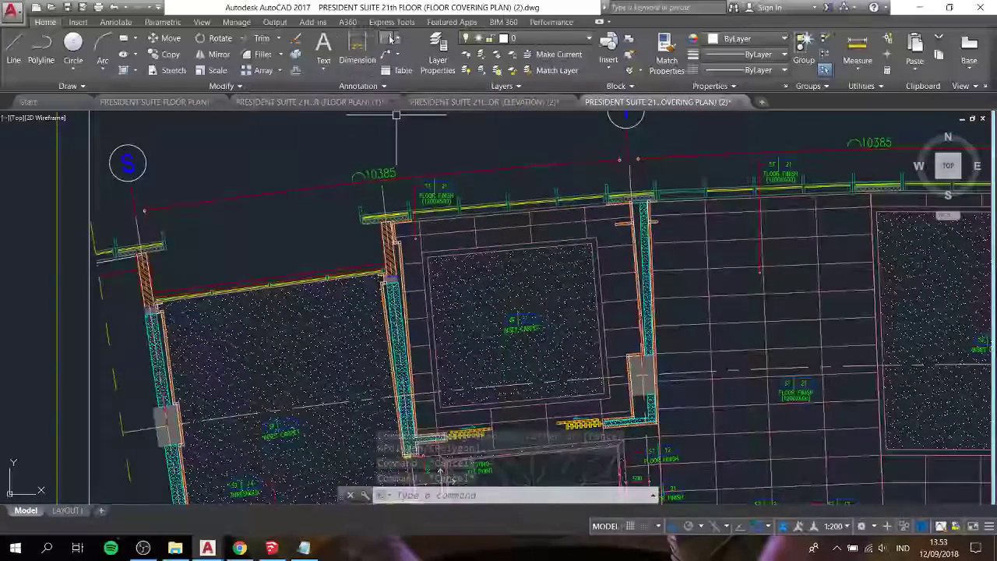
Try a linear dimension between the top wall corners, then cancel it
{"action": "left_click", "coordinate": [391, 39]}
{"action": "scroll", "coordinate": [437, 234], "scroll_direction": "up", "scroll_amount": 3}
{"action": "left_click", "coordinate": [300, 239]}
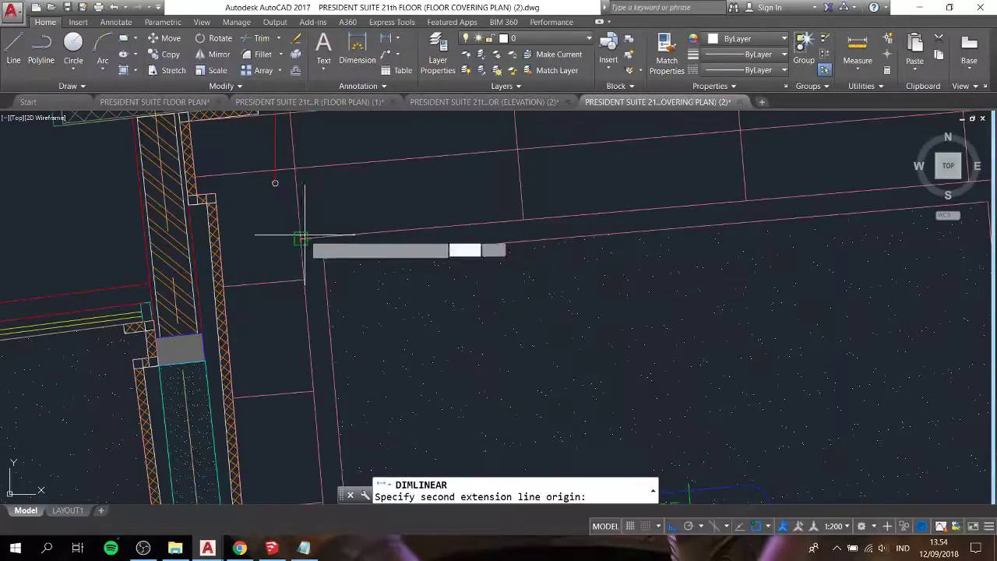
{"action": "left_click", "coordinate": [521, 219]}
{"action": "key", "text": "Escape"}
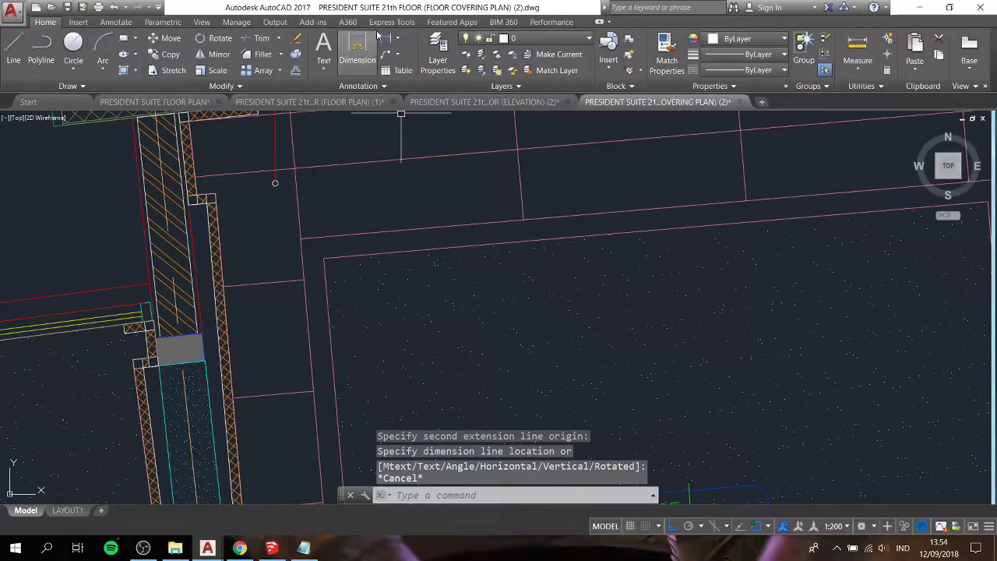
{"action": "scroll", "coordinate": [379, 190], "scroll_direction": "down", "scroll_amount": 5}
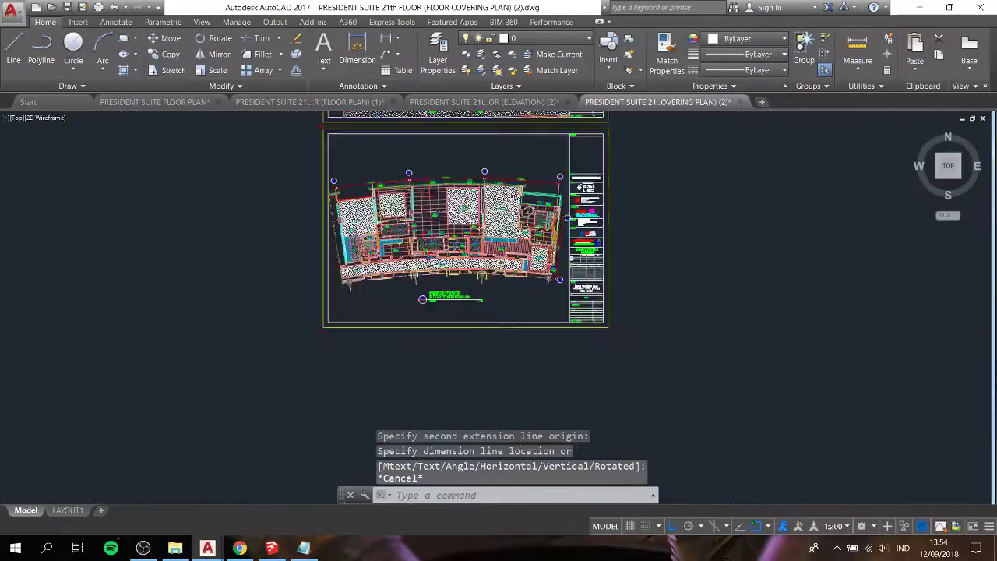
Start an aligned dimension from the Dimension dropdown at the room corner, then cancel it
{"action": "left_click", "coordinate": [397, 38]}
{"action": "left_click", "coordinate": [410, 86]}
{"action": "scroll", "coordinate": [456, 218], "scroll_direction": "up", "scroll_amount": 5}
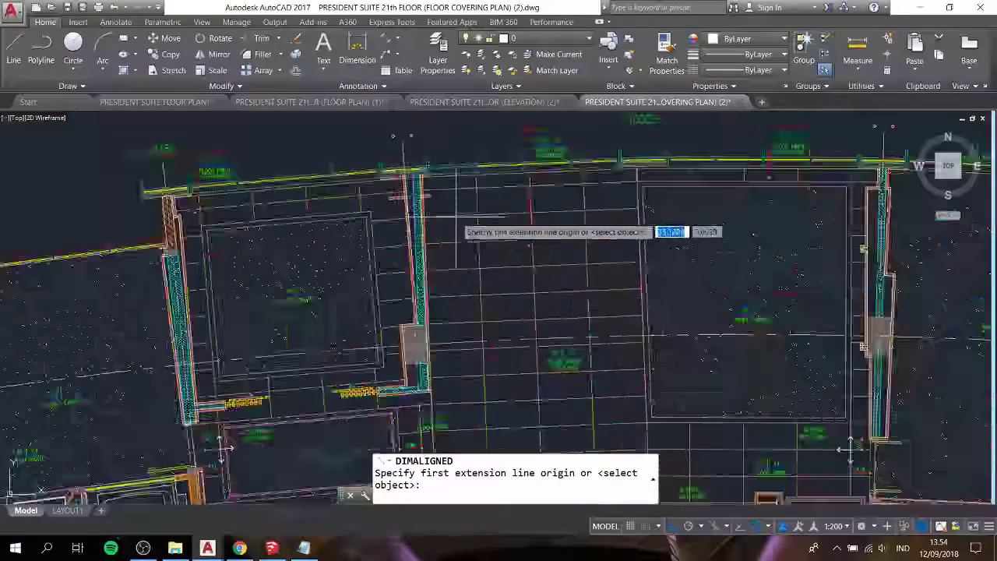
{"action": "scroll", "coordinate": [408, 188], "scroll_direction": "up", "scroll_amount": 2}
{"action": "scroll", "coordinate": [408, 189], "scroll_direction": "up", "scroll_amount": 3}
{"action": "left_click", "coordinate": [354, 215]}
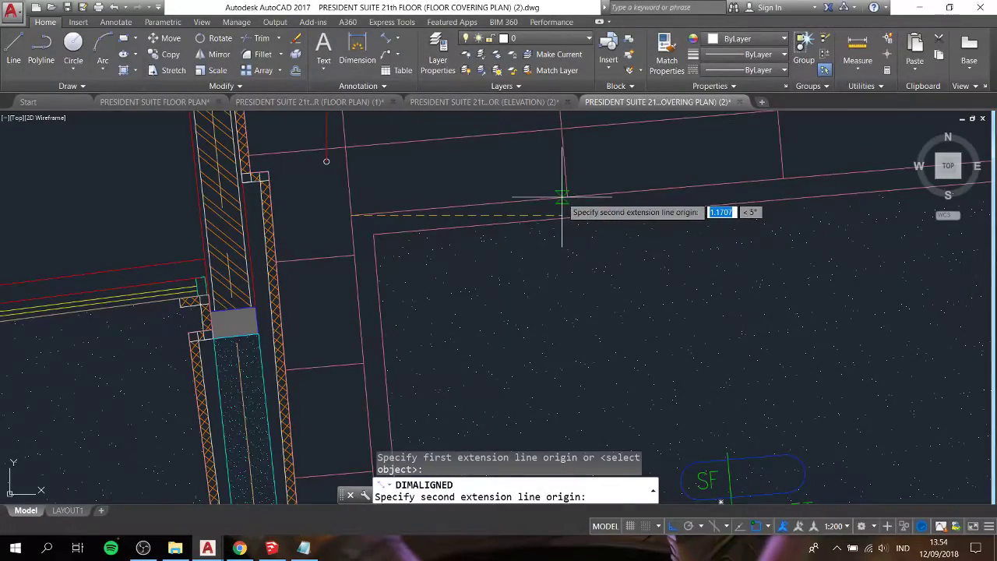
{"action": "key", "text": "Escape"}
{"action": "scroll", "coordinate": [344, 168], "scroll_direction": "down", "scroll_amount": 5}
{"action": "scroll", "coordinate": [345, 168], "scroll_direction": "down", "scroll_amount": 1}
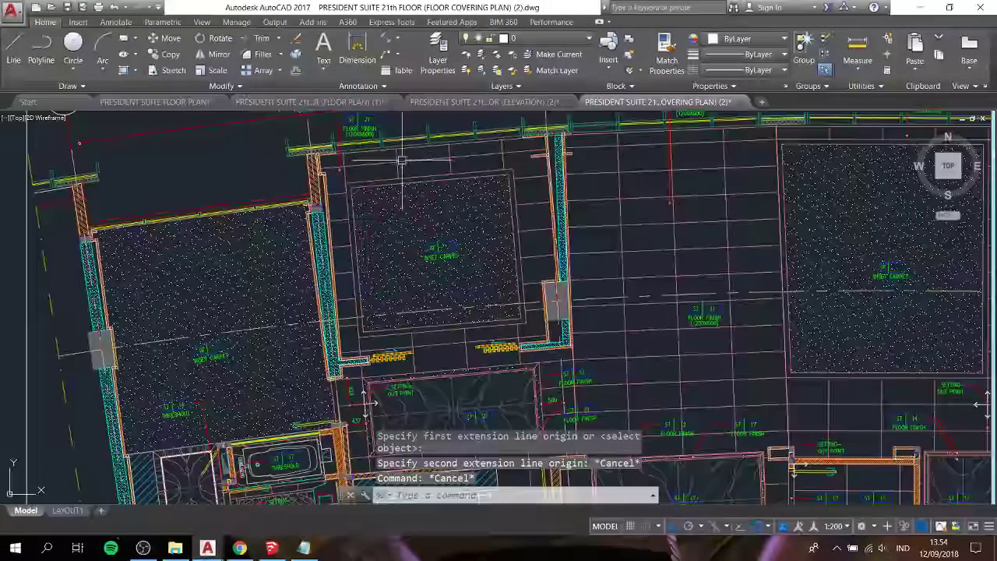
Place an aligned dimension reading 3808 across the room's top wall
{"action": "left_click", "coordinate": [389, 41]}
{"action": "scroll", "coordinate": [356, 222], "scroll_direction": "up", "scroll_amount": 5}
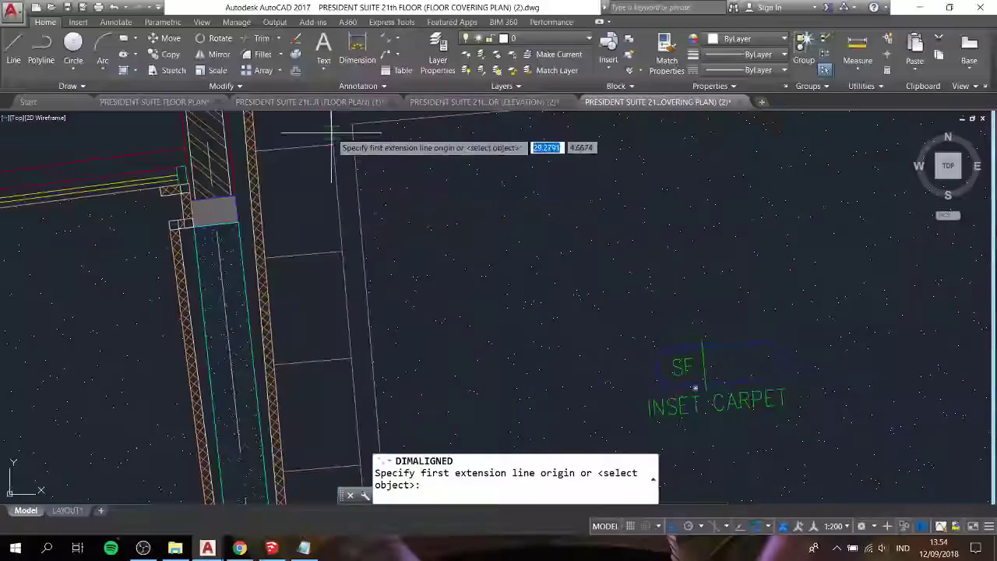
{"action": "scroll", "coordinate": [351, 234], "scroll_direction": "down", "scroll_amount": 1}
{"action": "left_click", "coordinate": [354, 280]}
{"action": "scroll", "coordinate": [623, 294], "scroll_direction": "down", "scroll_amount": 3}
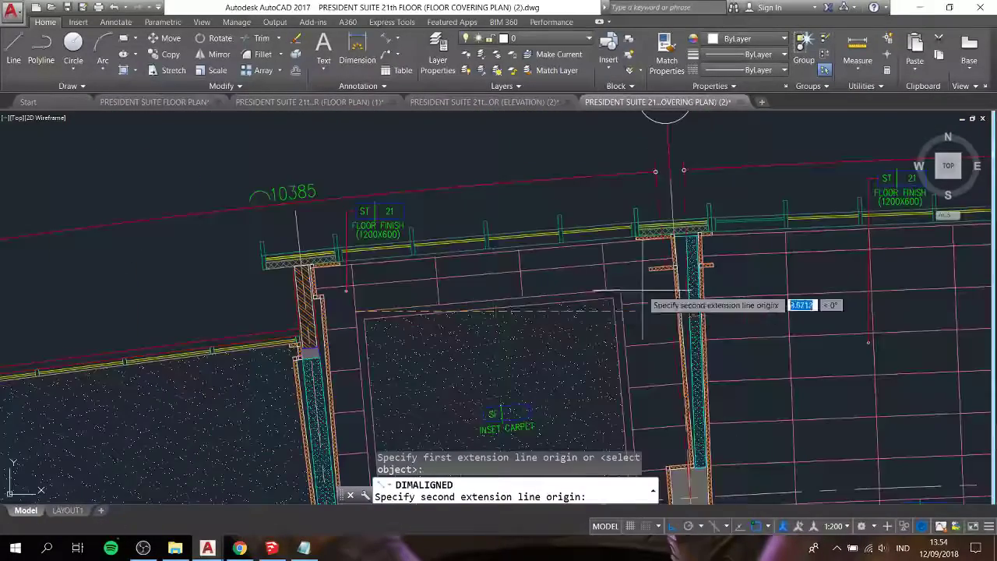
{"action": "scroll", "coordinate": [600, 292], "scroll_direction": "up", "scroll_amount": 3}
{"action": "left_click", "coordinate": [586, 294]}
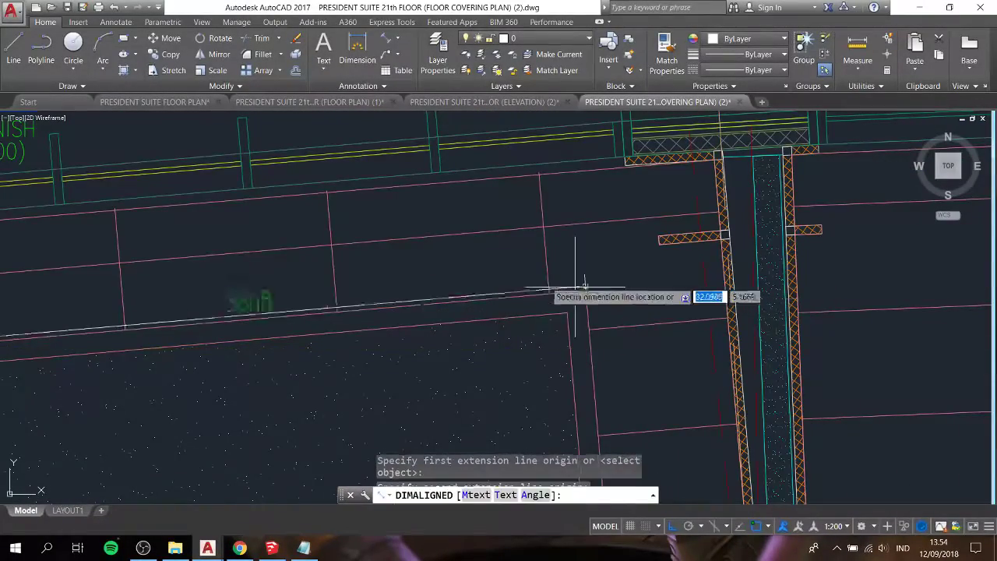
{"action": "left_click", "coordinate": [409, 269]}
{"action": "scroll", "coordinate": [374, 271], "scroll_direction": "down", "scroll_amount": 2}
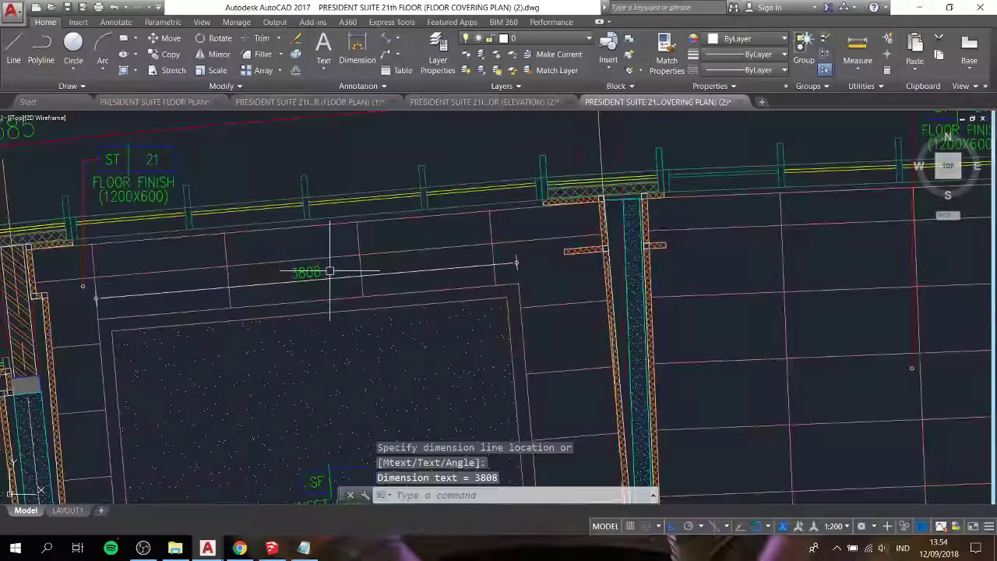
{"action": "scroll", "coordinate": [479, 304], "scroll_direction": "down", "scroll_amount": 1}
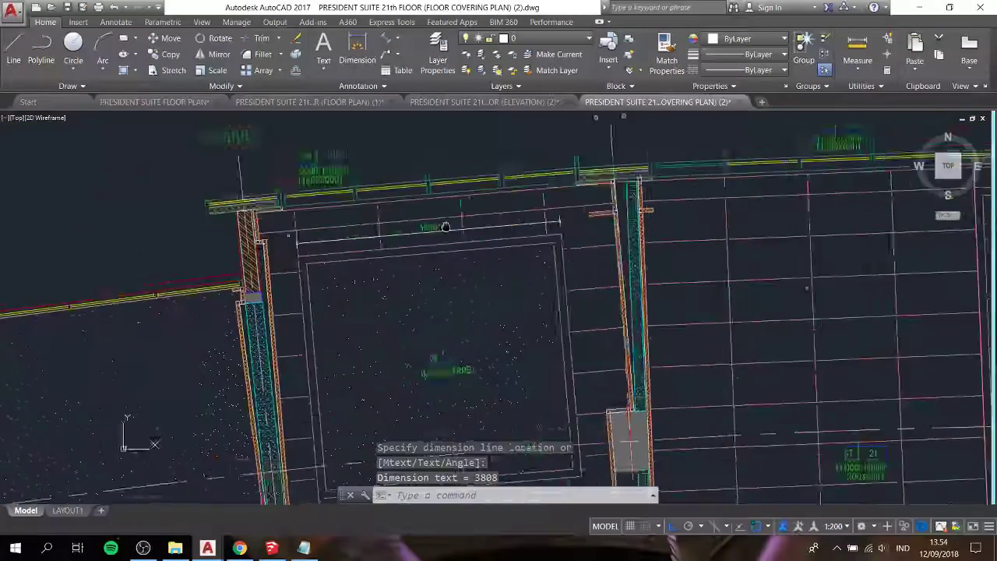
{"action": "scroll", "coordinate": [478, 304], "scroll_direction": "down", "scroll_amount": 1}
{"action": "scroll", "coordinate": [479, 304], "scroll_direction": "down", "scroll_amount": 1}
{"action": "scroll", "coordinate": [437, 273], "scroll_direction": "up", "scroll_amount": 1}
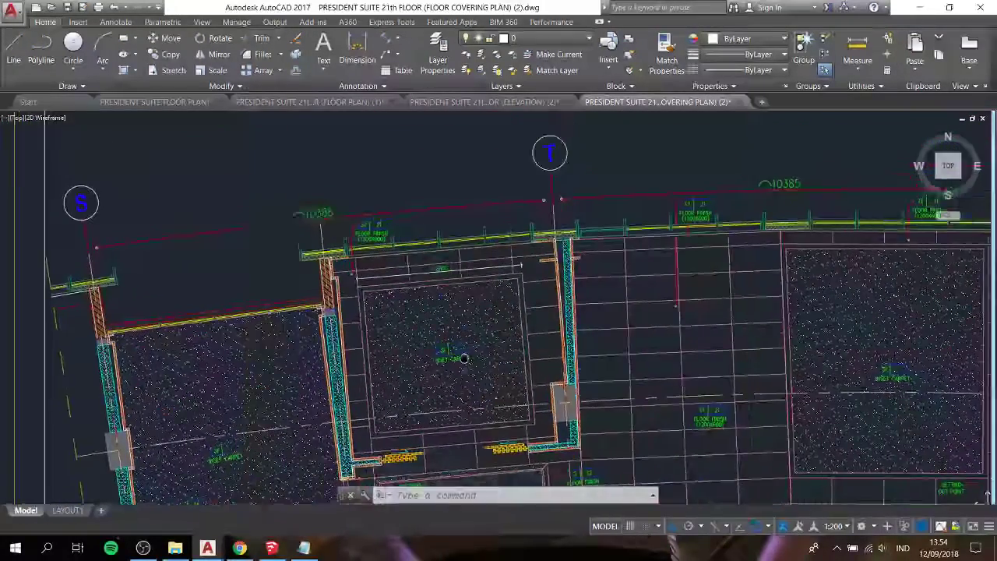
{"action": "scroll", "coordinate": [409, 277], "scroll_direction": "up", "scroll_amount": 2}
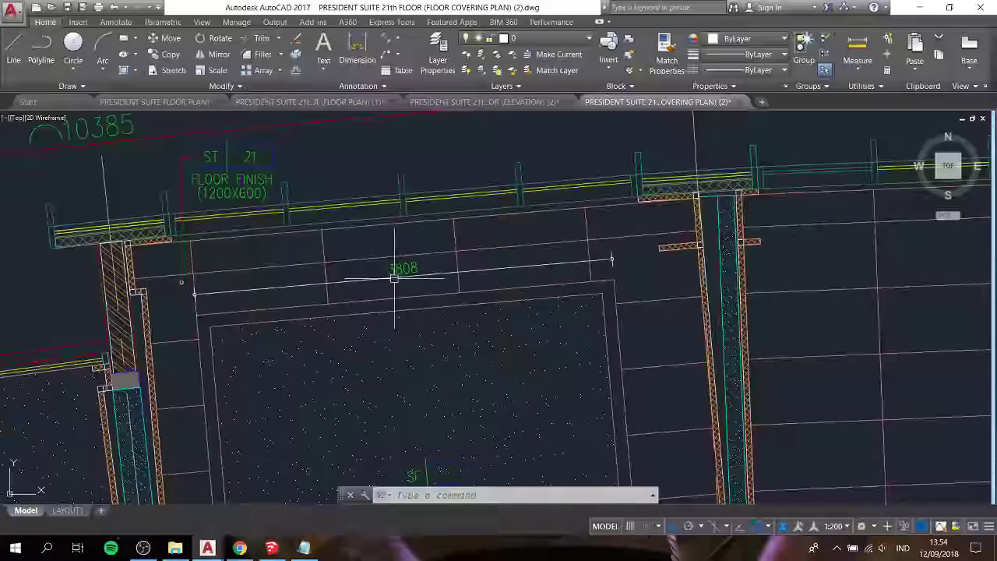
{"action": "left_click", "coordinate": [272, 548]}
Delete the previously imported floor-plan component
{"action": "scroll", "coordinate": [378, 281], "scroll_direction": "up", "scroll_amount": 2}
{"action": "scroll", "coordinate": [405, 460], "scroll_direction": "up", "scroll_amount": 1}
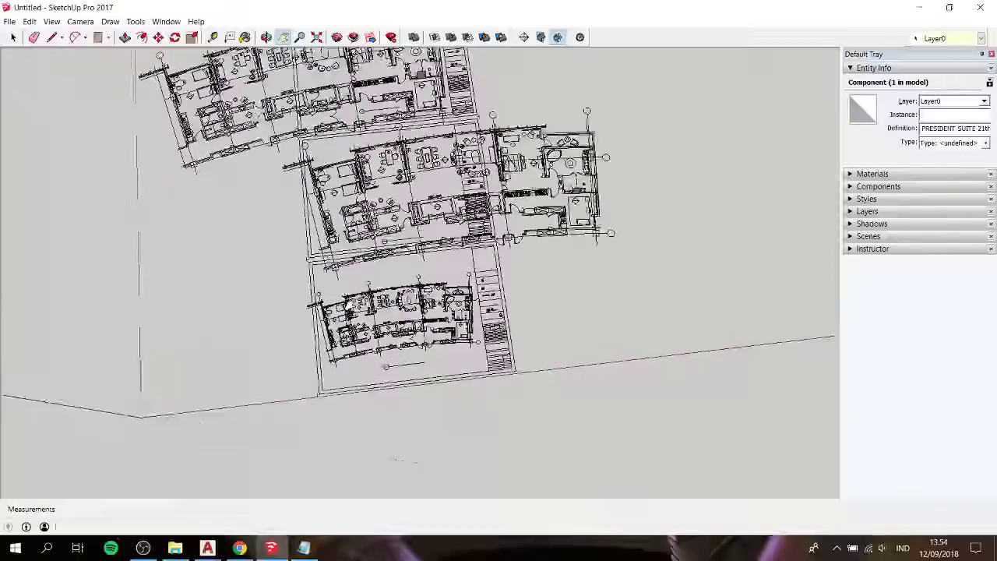
{"action": "middle_click_drag", "start_coordinate": [404, 459], "coordinate": [436, 499], "text": "shift"}
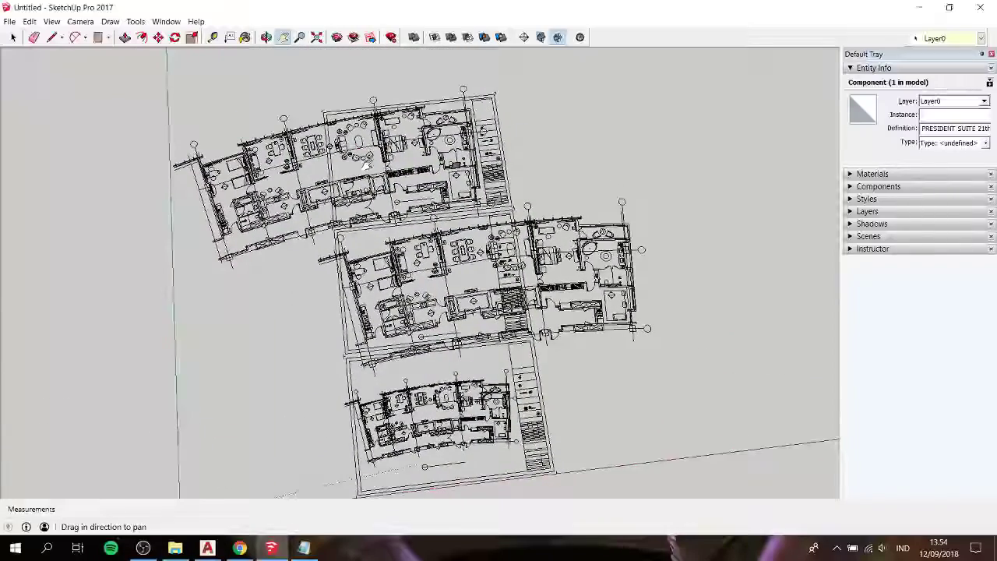
{"action": "scroll", "coordinate": [312, 156], "scroll_direction": "up", "scroll_amount": 2}
{"action": "scroll", "coordinate": [312, 156], "scroll_direction": "up", "scroll_amount": 1}
{"action": "scroll", "coordinate": [312, 156], "scroll_direction": "down", "scroll_amount": 4}
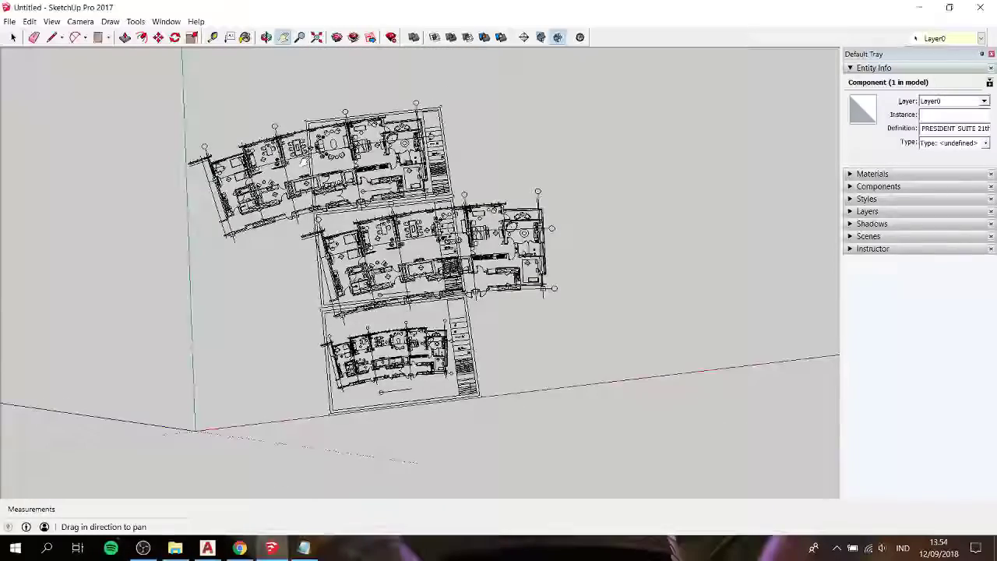
{"action": "key", "text": "space"}
{"action": "left_click", "coordinate": [399, 159]}
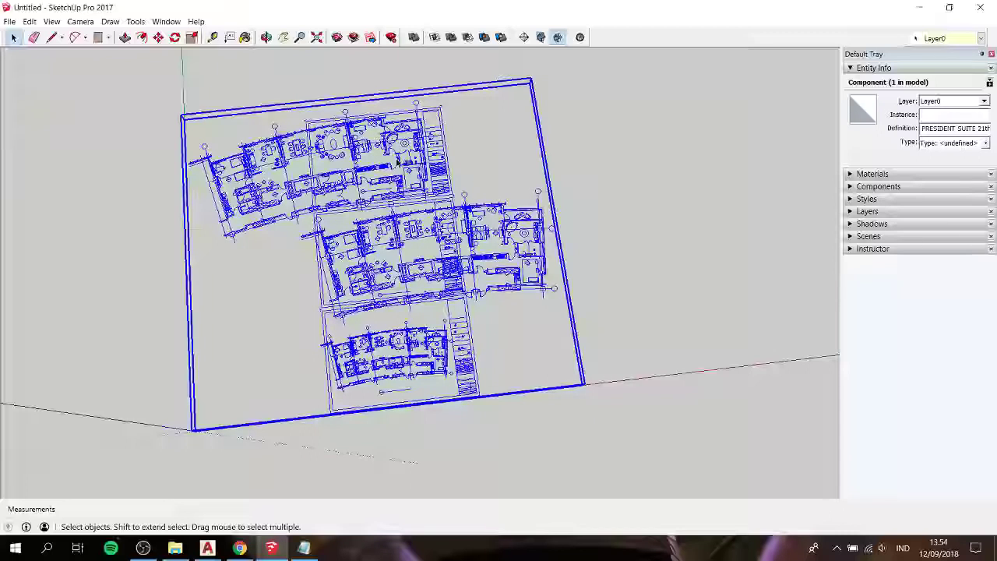
{"action": "key", "text": "Delete"}
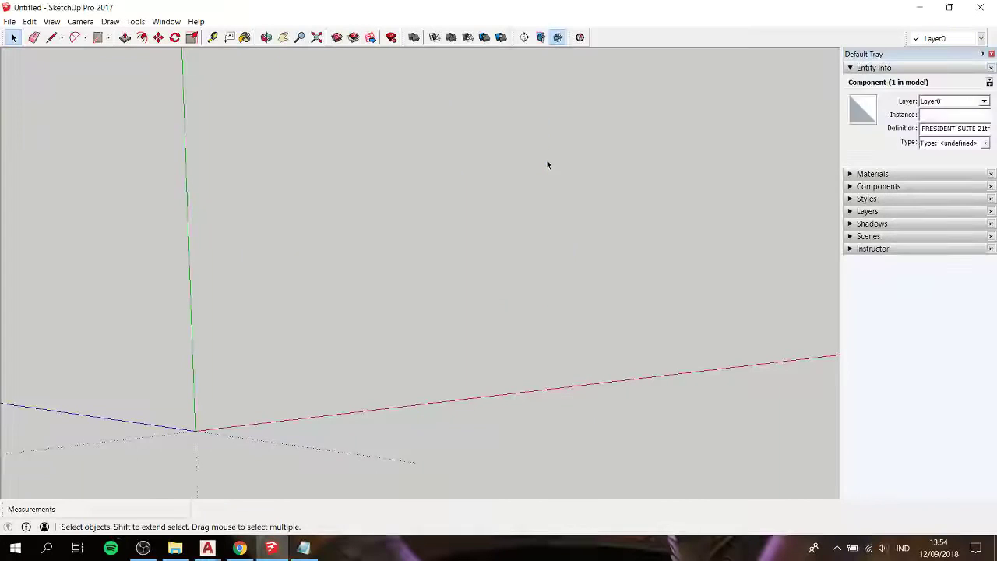
Import the FLOOR COVERING PLAN (2) DWG and dismiss its 1566-line import summary
{"action": "left_click", "coordinate": [9, 21]}
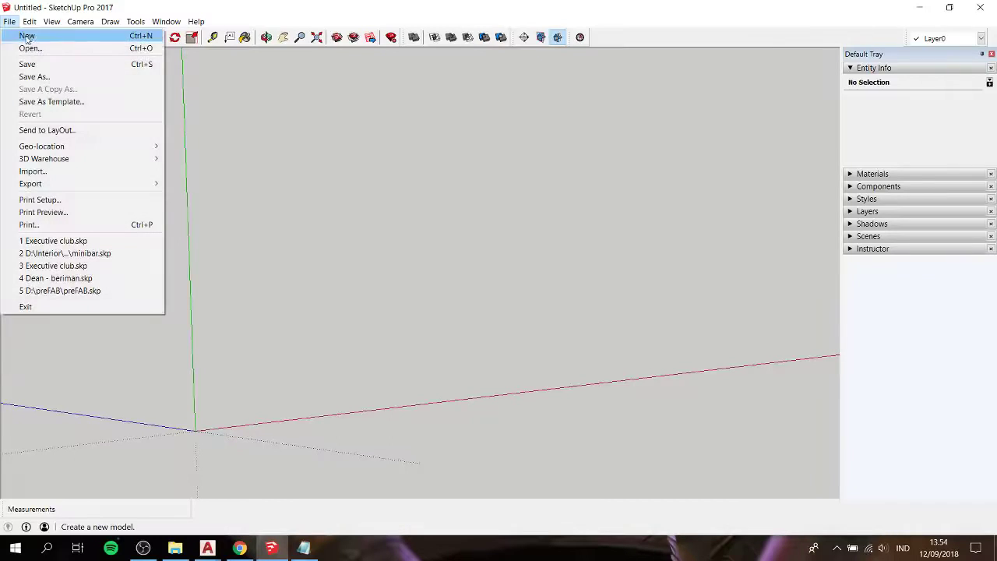
{"action": "left_click", "coordinate": [50, 171]}
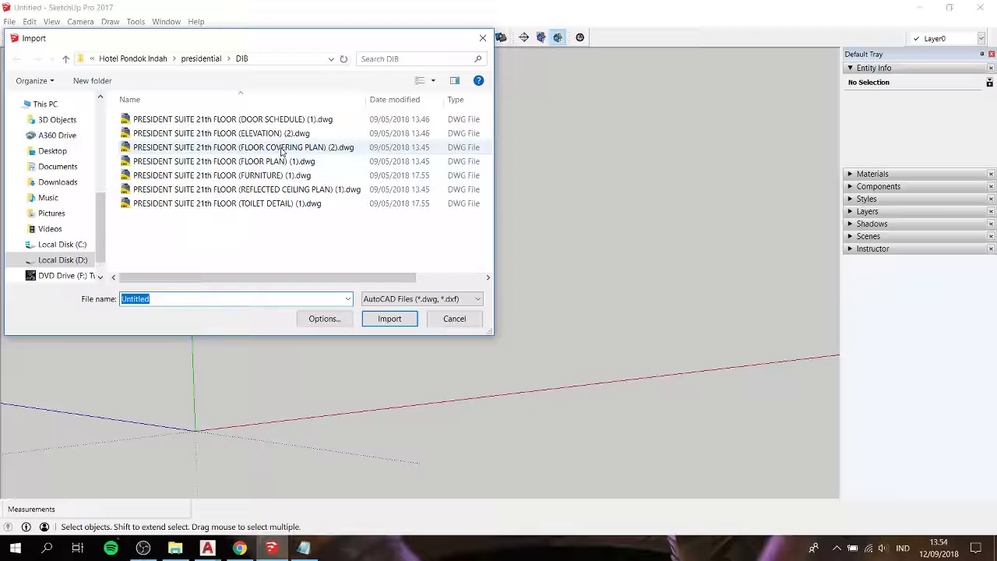
{"action": "left_click", "coordinate": [284, 148]}
{"action": "left_click", "coordinate": [390, 319]}
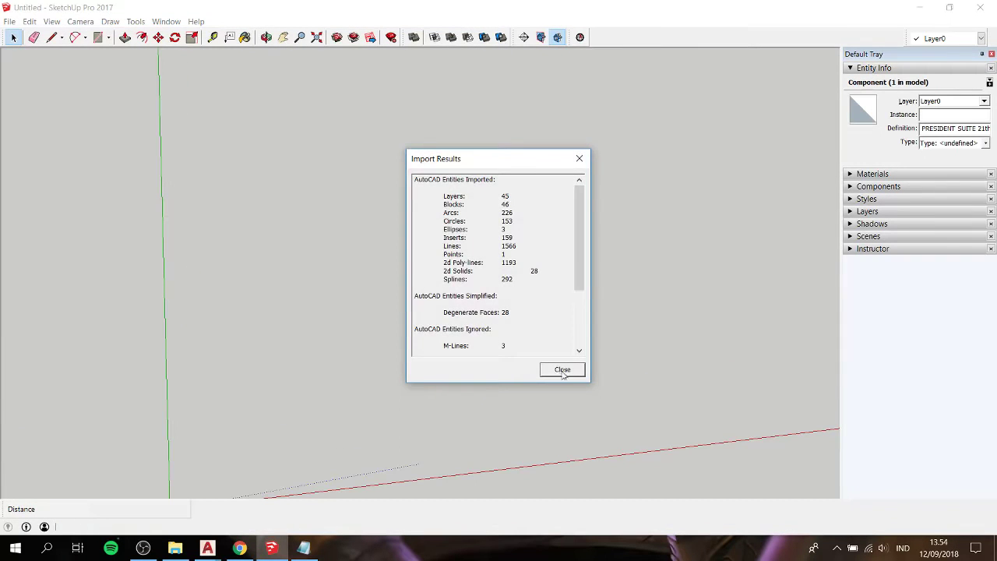
{"action": "left_click", "coordinate": [562, 371]}
Zoom in on the new floor covering plan and select its component
{"action": "scroll", "coordinate": [326, 113], "scroll_direction": "up", "scroll_amount": 2}
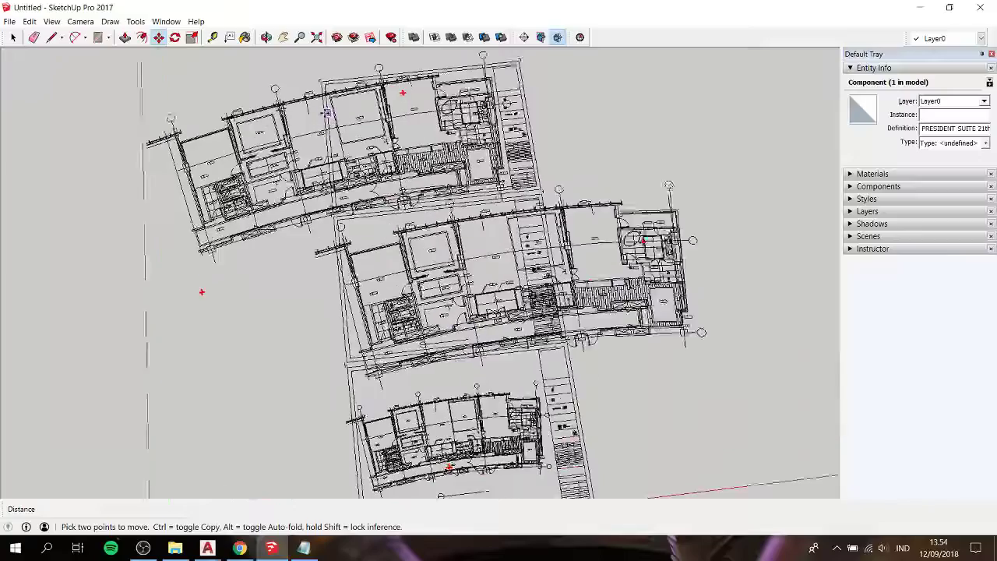
{"action": "scroll", "coordinate": [325, 113], "scroll_direction": "up", "scroll_amount": 2}
{"action": "scroll", "coordinate": [326, 113], "scroll_direction": "up", "scroll_amount": 2}
{"action": "mouse_move", "coordinate": [297, 117]}
{"action": "left_mouse_down"}
{"action": "mouse_move", "coordinate": [328, 109]}
{"action": "mouse_move", "coordinate": [368, 75]}
{"action": "left_mouse_up"}
{"action": "scroll", "coordinate": [534, 347], "scroll_direction": "down", "scroll_amount": 2}
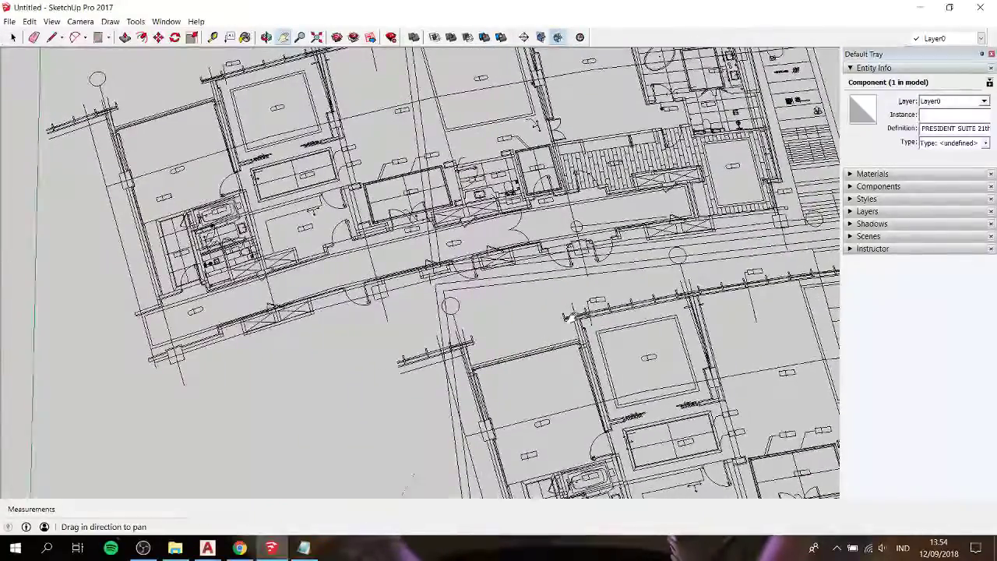
{"action": "scroll", "coordinate": [534, 347], "scroll_direction": "down", "scroll_amount": 3}
{"action": "scroll", "coordinate": [534, 347], "scroll_direction": "down", "scroll_amount": 3}
{"action": "left_click_drag", "start_coordinate": [602, 413], "coordinate": [495, 274]}
{"action": "scroll", "coordinate": [496, 274], "scroll_direction": "up", "scroll_amount": 1}
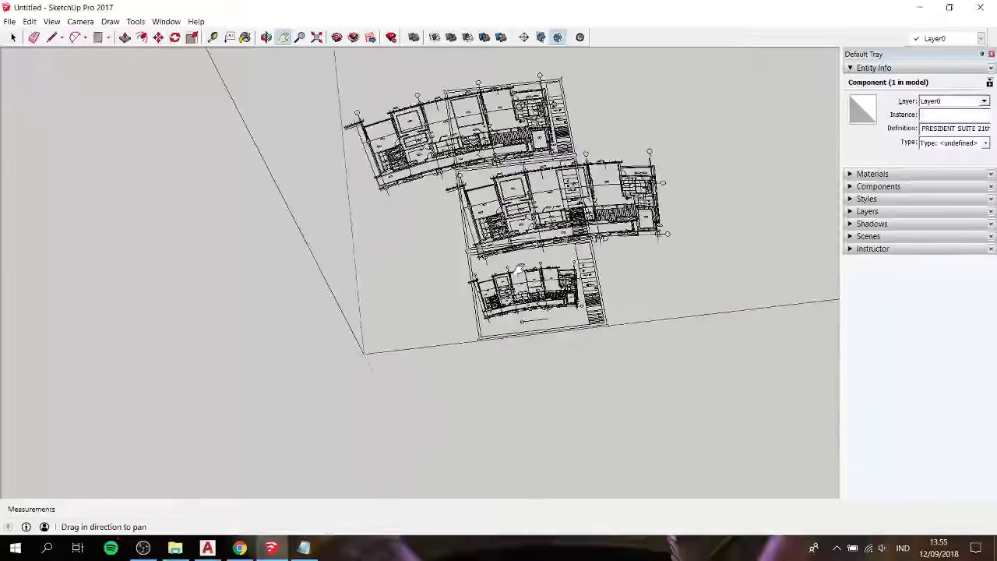
{"action": "scroll", "coordinate": [495, 275], "scroll_direction": "up", "scroll_amount": 3}
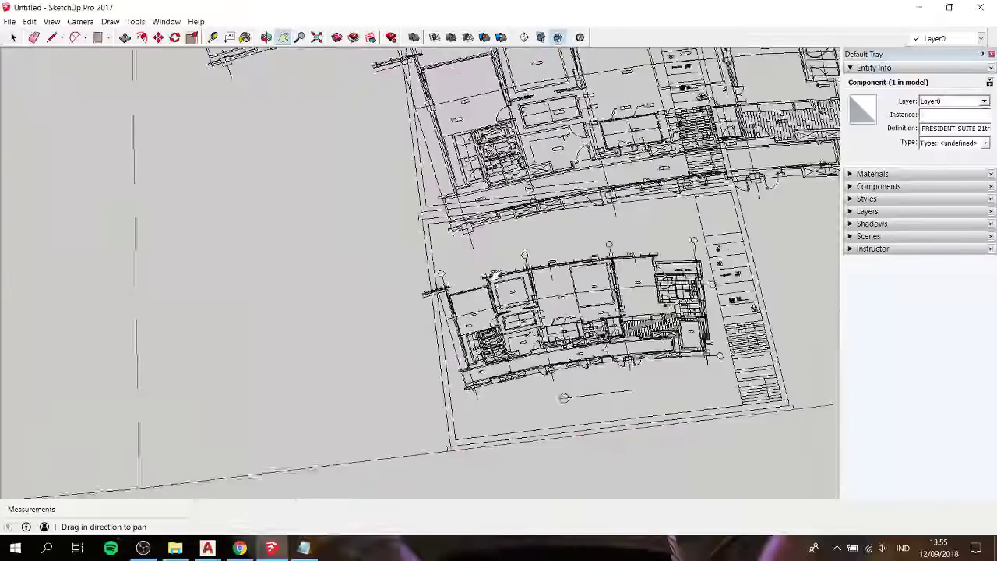
{"action": "scroll", "coordinate": [496, 274], "scroll_direction": "up", "scroll_amount": 3}
{"action": "scroll", "coordinate": [497, 275], "scroll_direction": "up", "scroll_amount": 2}
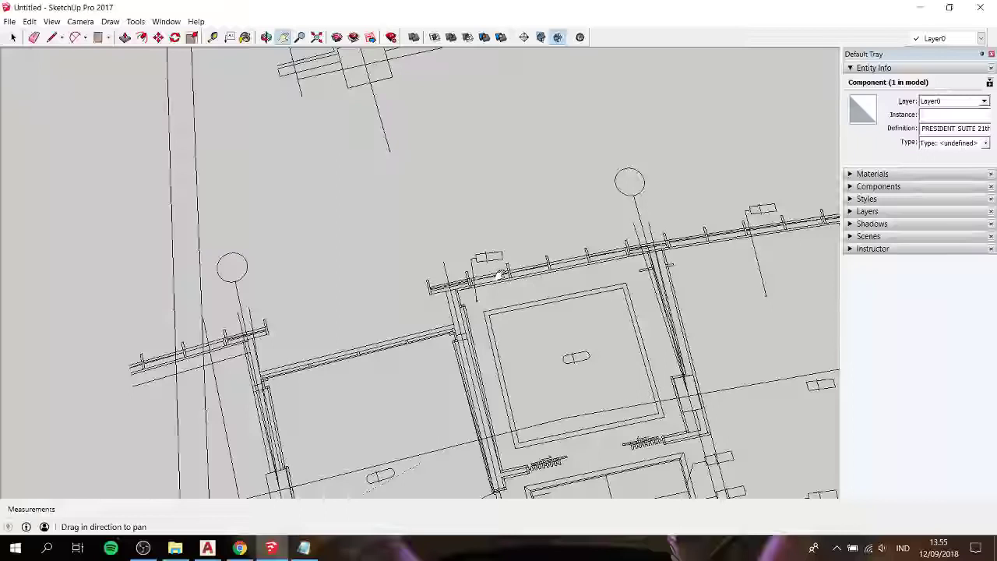
{"action": "key", "text": "space"}
{"action": "left_click", "coordinate": [501, 310]}
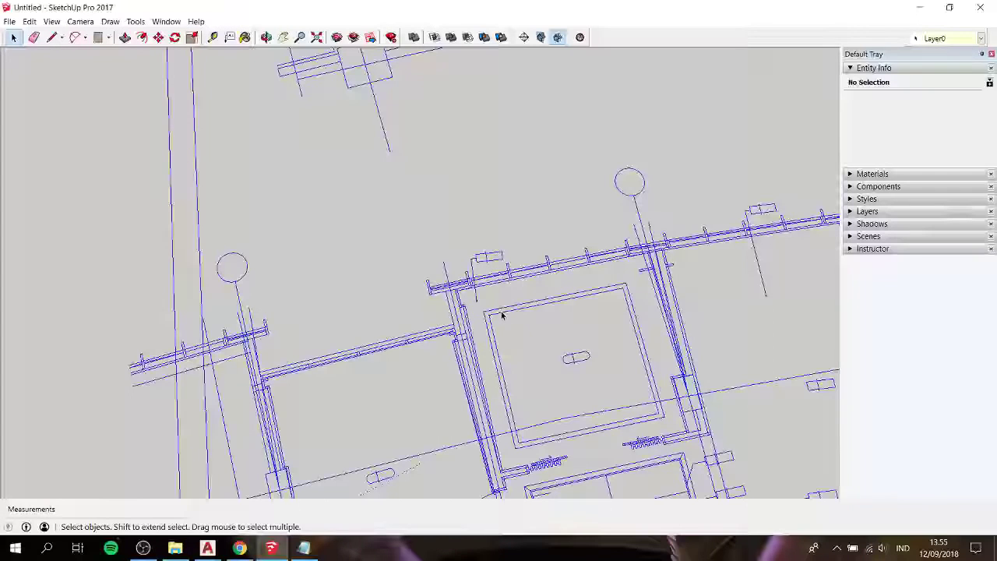
Tape-measure the room's top inner edge (about 4mm) and compare it with AutoCAD's 3808 dimension
{"action": "key", "text": "t"}
{"action": "left_click", "coordinate": [483, 311]}
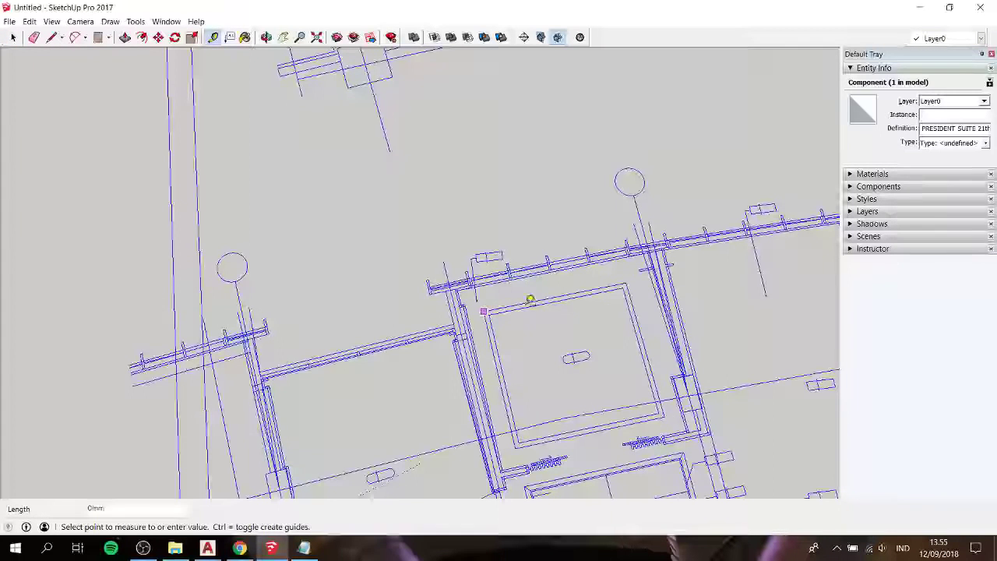
{"action": "left_click", "coordinate": [625, 275]}
{"action": "type", "text": "3"}
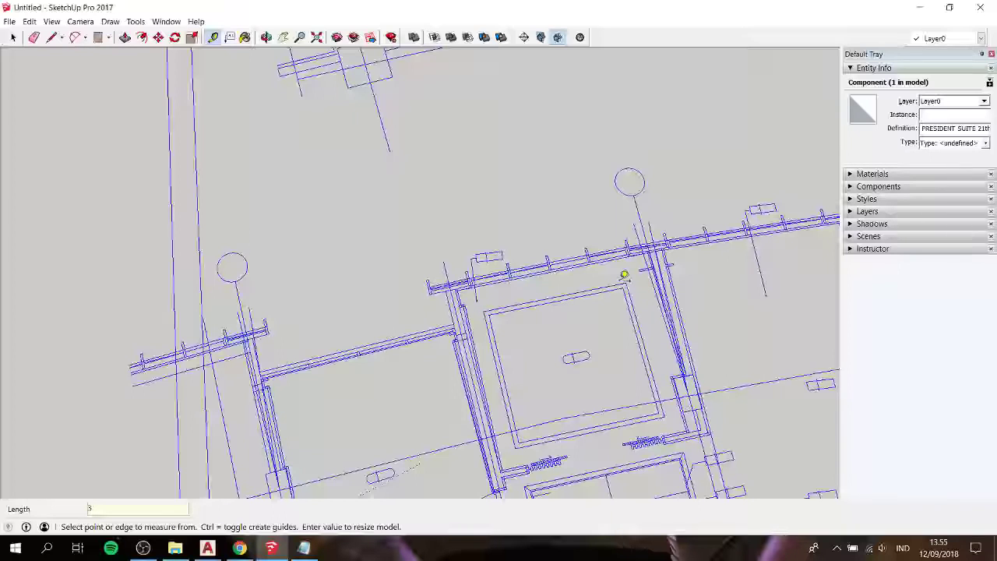
{"action": "key", "text": "alt+Tab"}
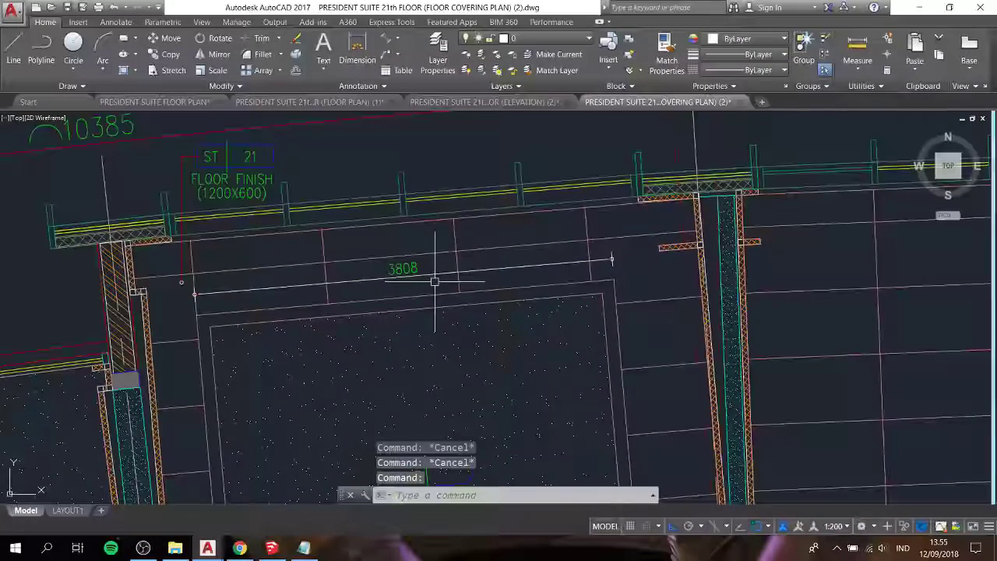
{"action": "key", "text": "alt+Tab"}
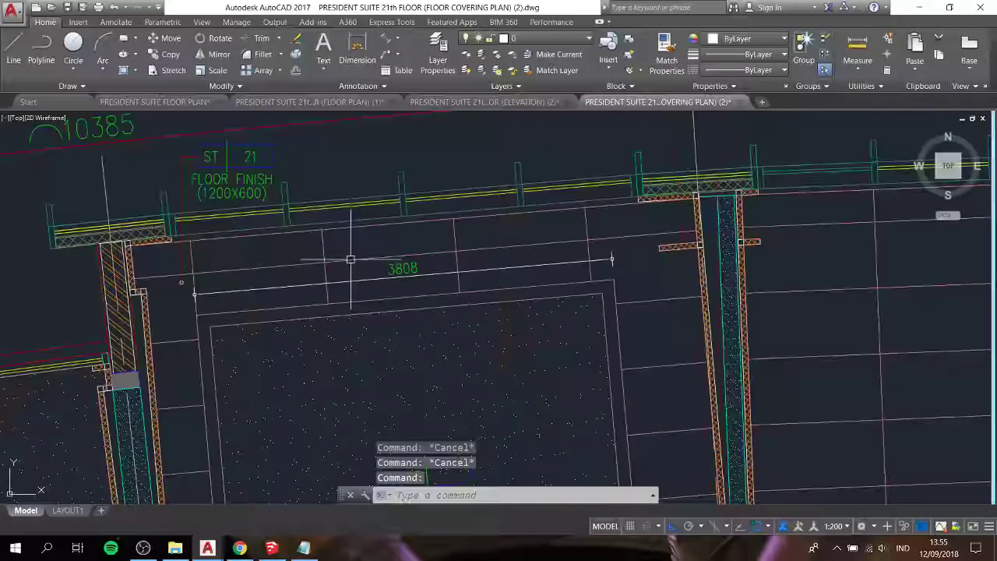
{"action": "key", "text": "alt+Tab"}
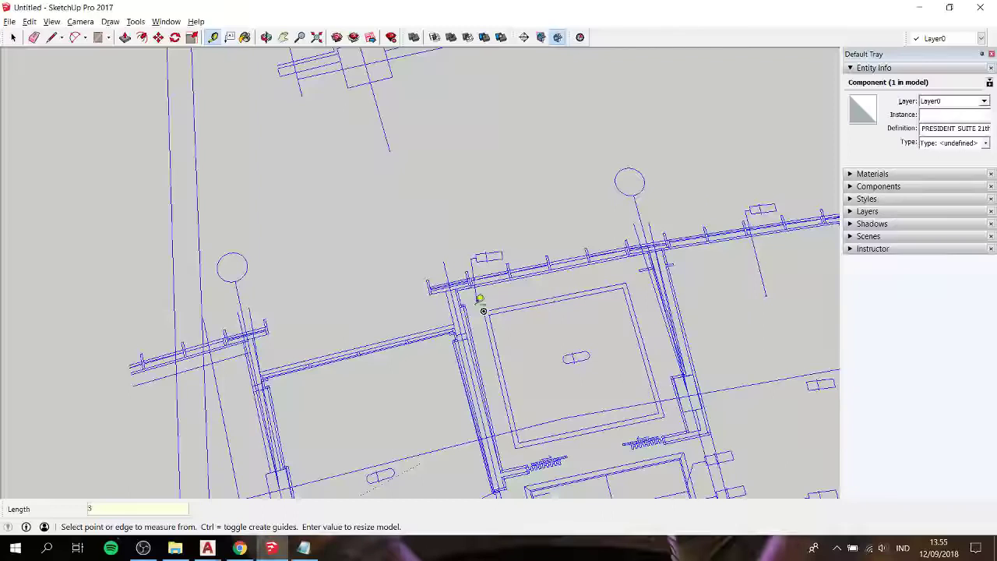
Rescale the plan by tape-measuring the room edge as 3080mm and confirming the resize
{"action": "left_click", "coordinate": [480, 299]}
{"action": "left_click", "coordinate": [631, 277]}
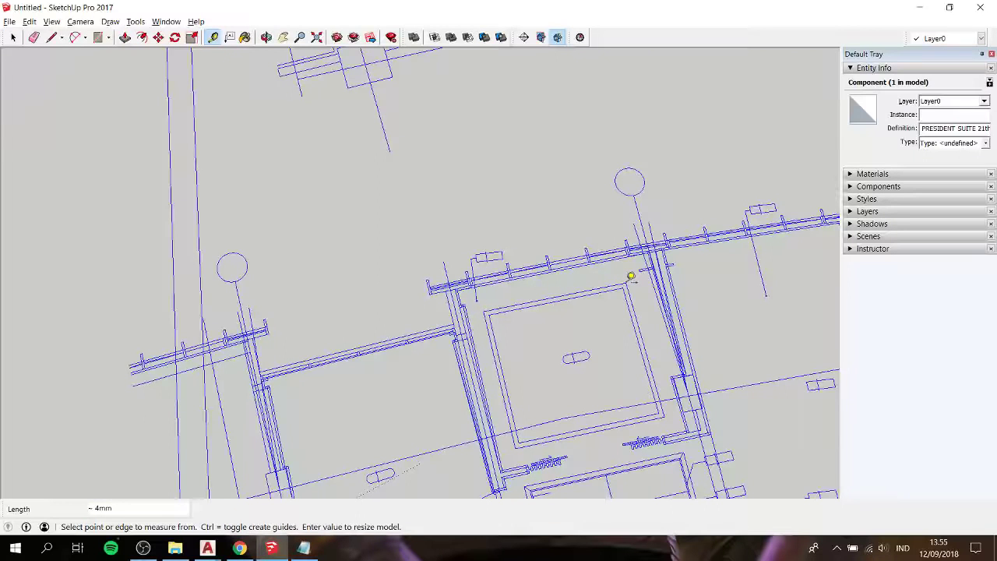
{"action": "type", "text": "3080"}
{"action": "key", "text": "Return"}
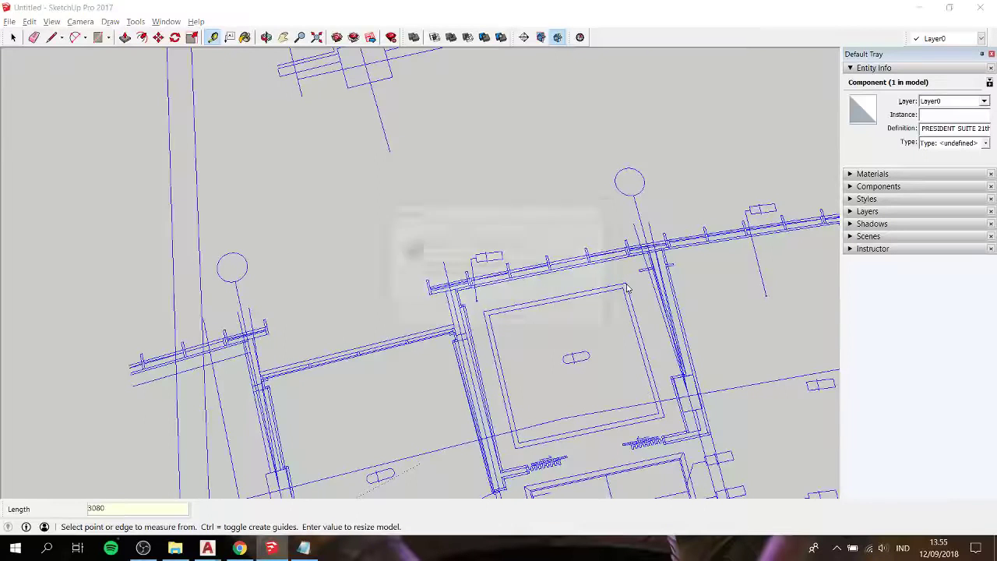
{"action": "left_click", "coordinate": [515, 312]}
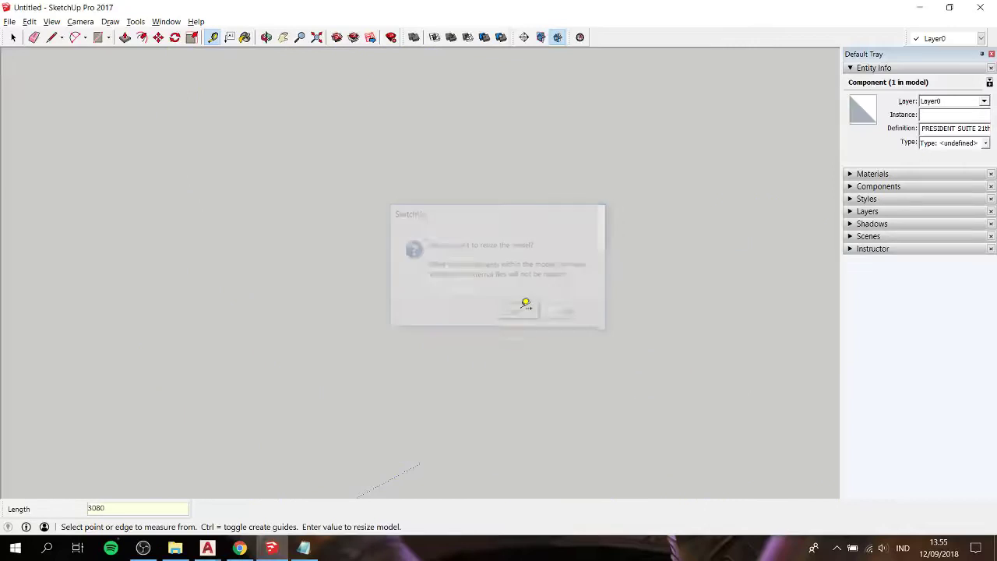
{"action": "key", "text": "space"}
Check that the room edge now measures 3080mm on the resized plan
{"action": "scroll", "coordinate": [503, 257], "scroll_direction": "down", "scroll_amount": 5}
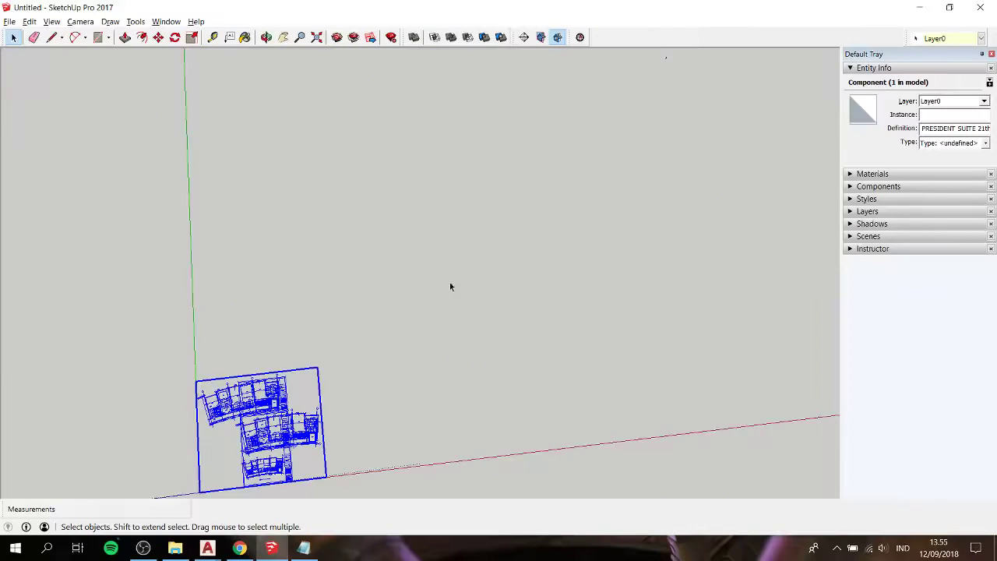
{"action": "mouse_move", "coordinate": [449, 286]}
{"action": "middle_mouse_down"}
{"action": "mouse_move", "coordinate": [450, 187]}
{"action": "mouse_move", "coordinate": [361, 357]}
{"action": "middle_mouse_up"}
{"action": "scroll", "coordinate": [192, 463], "scroll_direction": "up", "scroll_amount": 3}
{"action": "scroll", "coordinate": [164, 445], "scroll_direction": "up", "scroll_amount": 5}
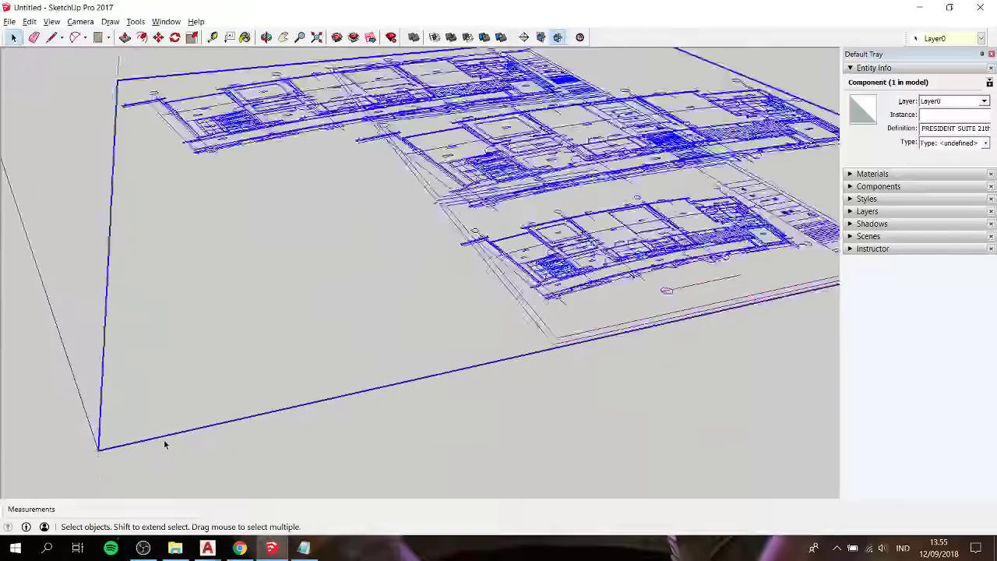
{"action": "scroll", "coordinate": [164, 444], "scroll_direction": "down", "scroll_amount": 2}
{"action": "scroll", "coordinate": [219, 327], "scroll_direction": "down", "scroll_amount": 4}
{"action": "scroll", "coordinate": [322, 285], "scroll_direction": "down", "scroll_amount": 3}
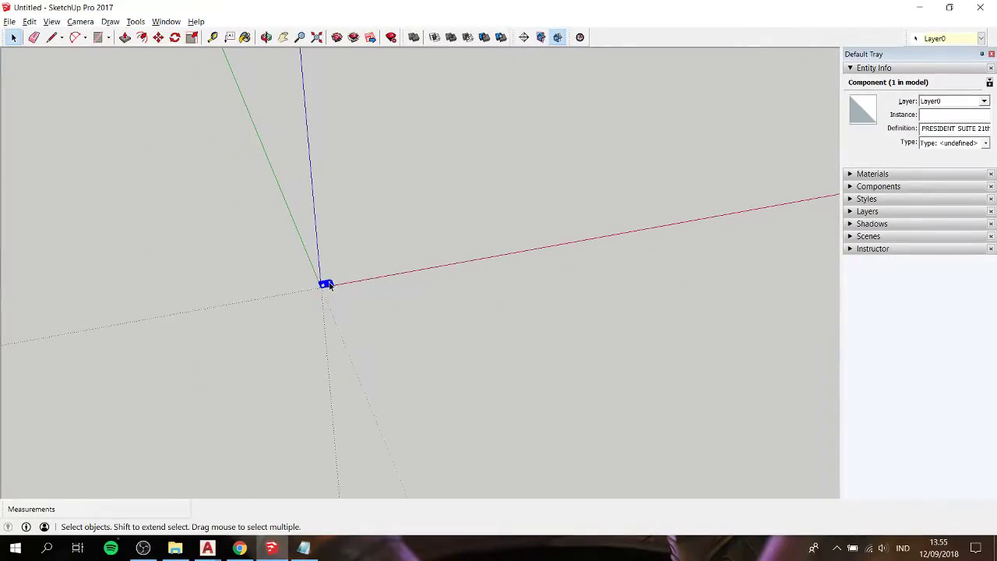
{"action": "scroll", "coordinate": [327, 287], "scroll_direction": "up", "scroll_amount": 2}
{"action": "scroll", "coordinate": [327, 296], "scroll_direction": "up", "scroll_amount": 2}
{"action": "scroll", "coordinate": [326, 304], "scroll_direction": "up", "scroll_amount": 3}
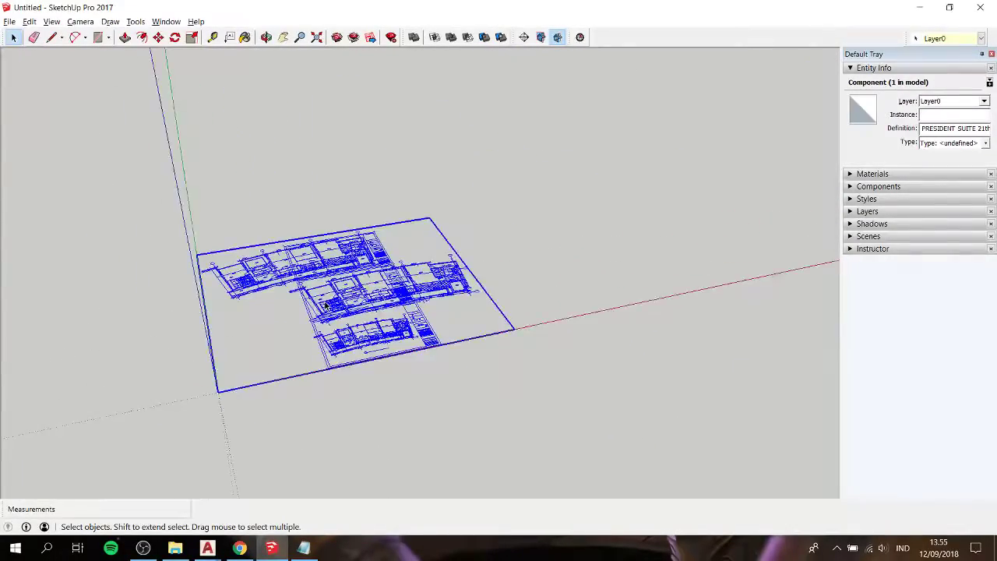
{"action": "scroll", "coordinate": [325, 306], "scroll_direction": "up", "scroll_amount": 3}
{"action": "middle_click_drag", "start_coordinate": [349, 303], "coordinate": [393, 98]}
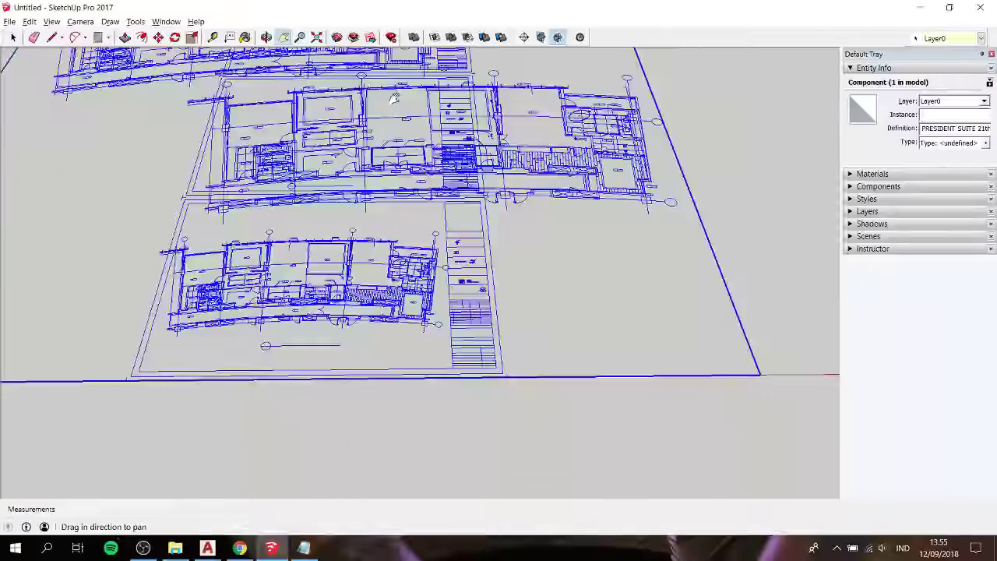
{"action": "scroll", "coordinate": [238, 196], "scroll_direction": "up", "scroll_amount": 3}
{"action": "scroll", "coordinate": [238, 196], "scroll_direction": "up", "scroll_amount": 3}
{"action": "scroll", "coordinate": [239, 197], "scroll_direction": "down", "scroll_amount": 3}
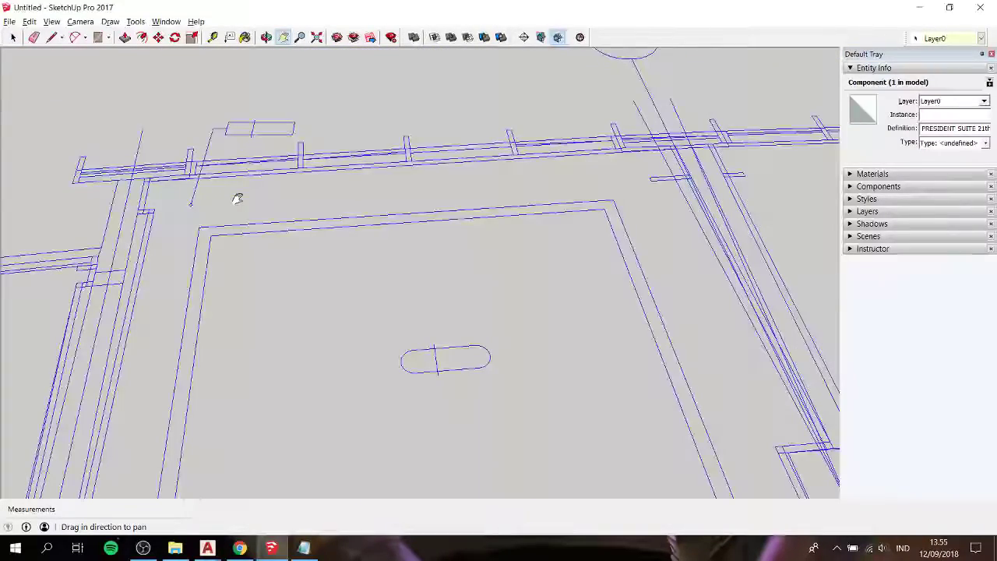
{"action": "key", "text": "t"}
{"action": "left_click", "coordinate": [198, 227]}
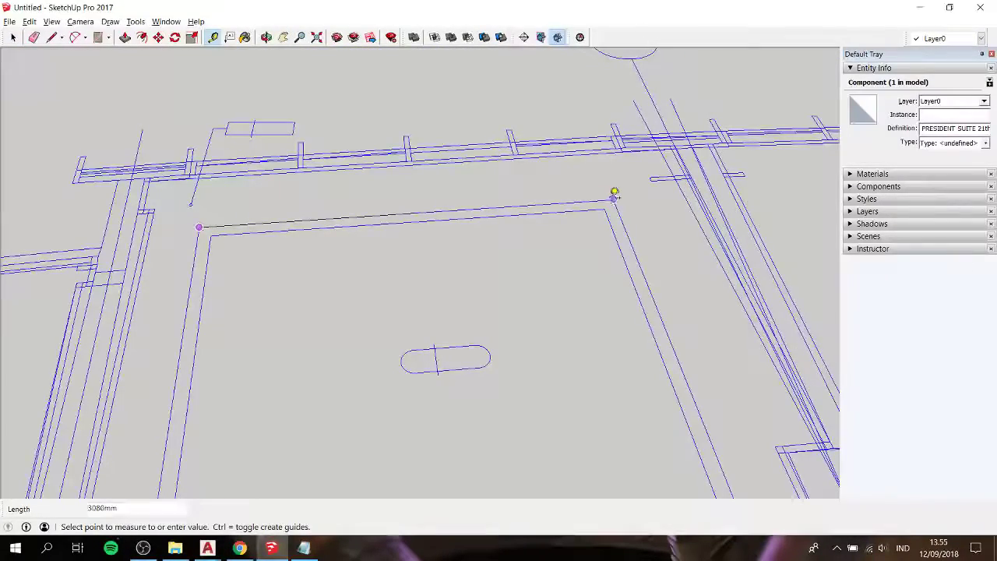
{"action": "key", "text": "space"}
From a flatter view, measure the door opening at the wall
{"action": "scroll", "coordinate": [615, 193], "scroll_direction": "down", "scroll_amount": 5}
{"action": "scroll", "coordinate": [191, 270], "scroll_direction": "down", "scroll_amount": 3}
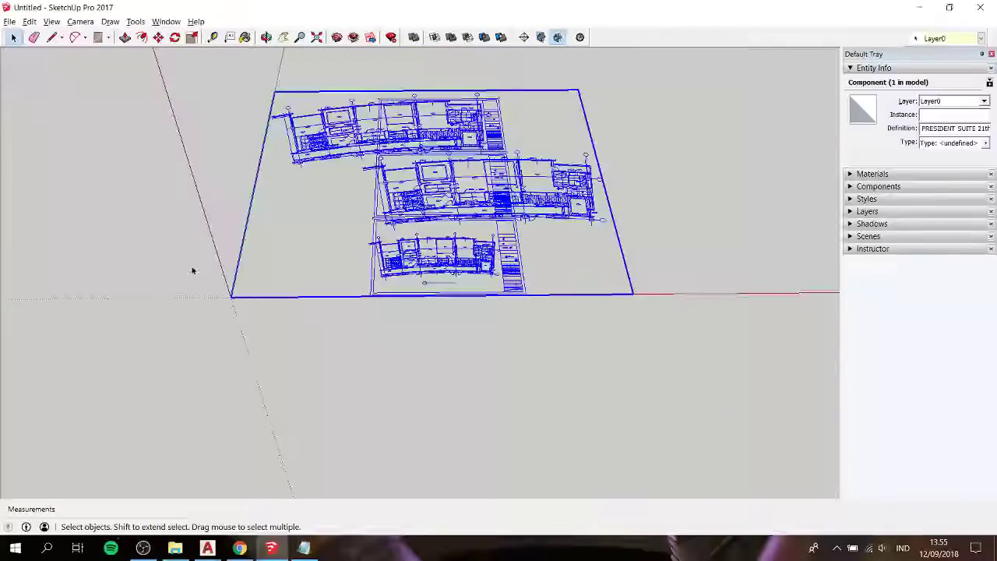
{"action": "middle_click_drag", "start_coordinate": [192, 269], "coordinate": [264, 331]}
{"action": "left_click", "coordinate": [301, 229]}
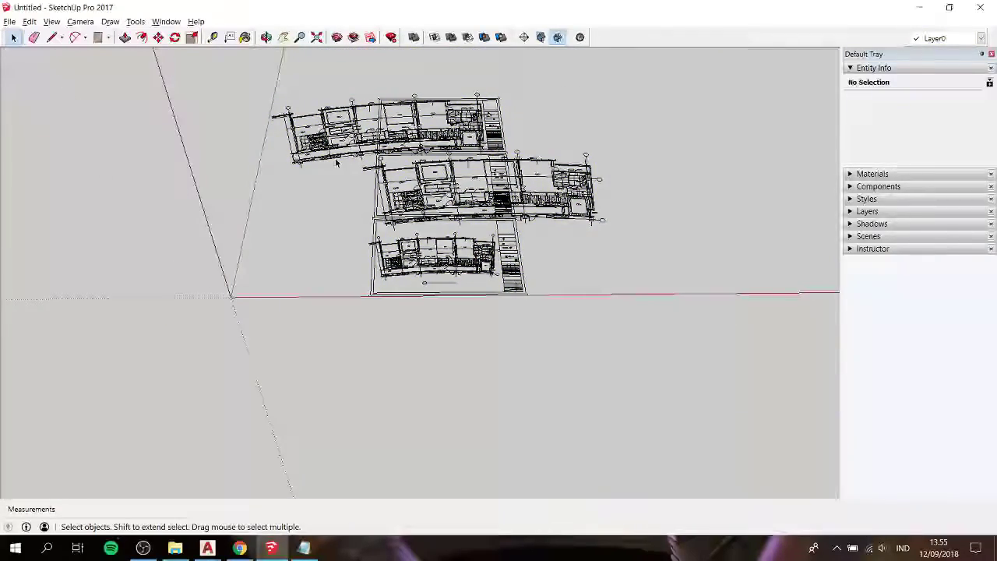
{"action": "key", "text": "h"}
{"action": "scroll", "coordinate": [421, 156], "scroll_direction": "up", "scroll_amount": 2}
{"action": "scroll", "coordinate": [382, 242], "scroll_direction": "up", "scroll_amount": 3}
{"action": "scroll", "coordinate": [378, 249], "scroll_direction": "up", "scroll_amount": 4}
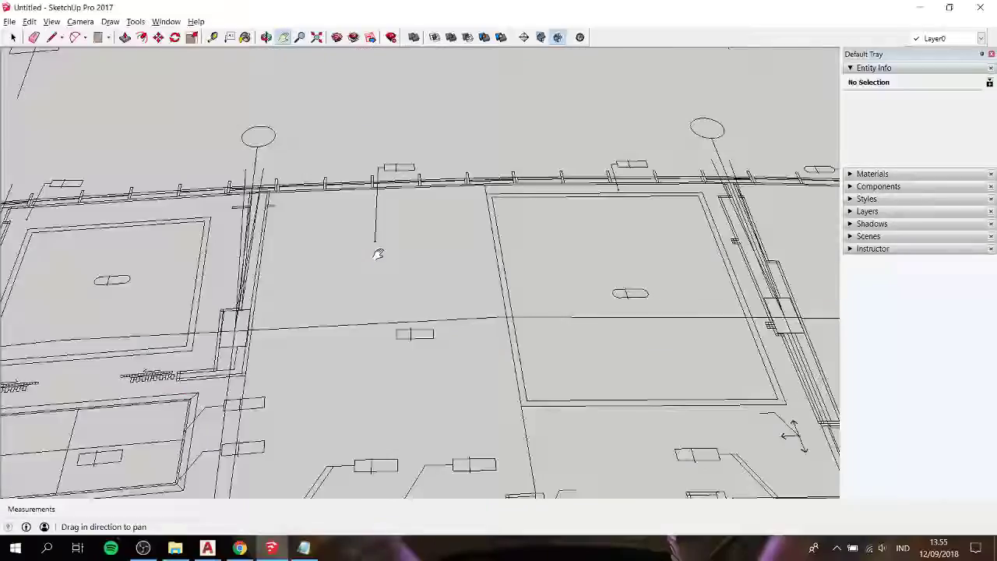
{"action": "scroll", "coordinate": [369, 263], "scroll_direction": "down", "scroll_amount": 2}
{"action": "scroll", "coordinate": [358, 296], "scroll_direction": "down", "scroll_amount": 3}
{"action": "scroll", "coordinate": [335, 351], "scroll_direction": "up", "scroll_amount": 2}
{"action": "scroll", "coordinate": [324, 371], "scroll_direction": "up", "scroll_amount": 5}
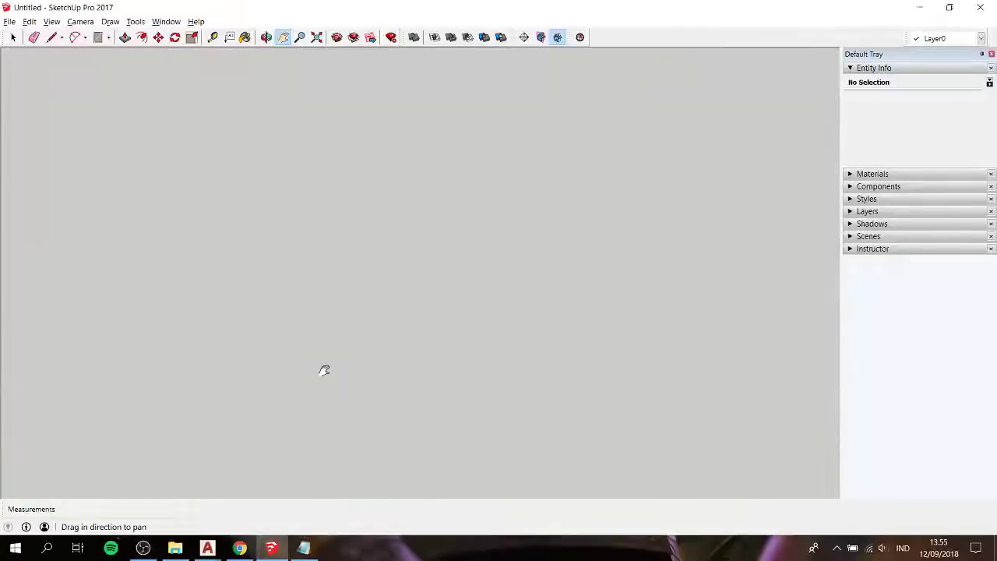
{"action": "scroll", "coordinate": [324, 371], "scroll_direction": "down", "scroll_amount": 1}
{"action": "key", "text": "t"}
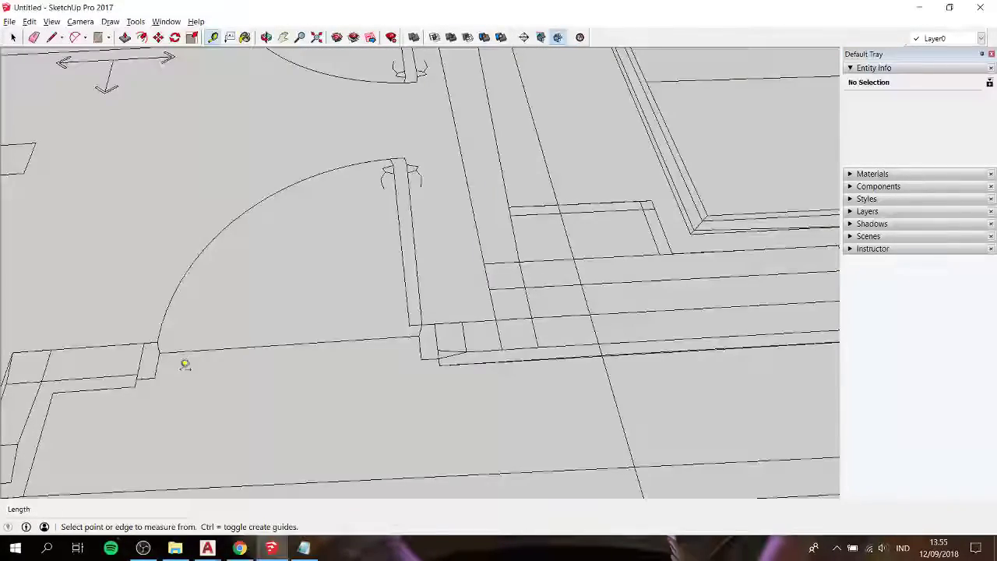
{"action": "left_click", "coordinate": [137, 375]}
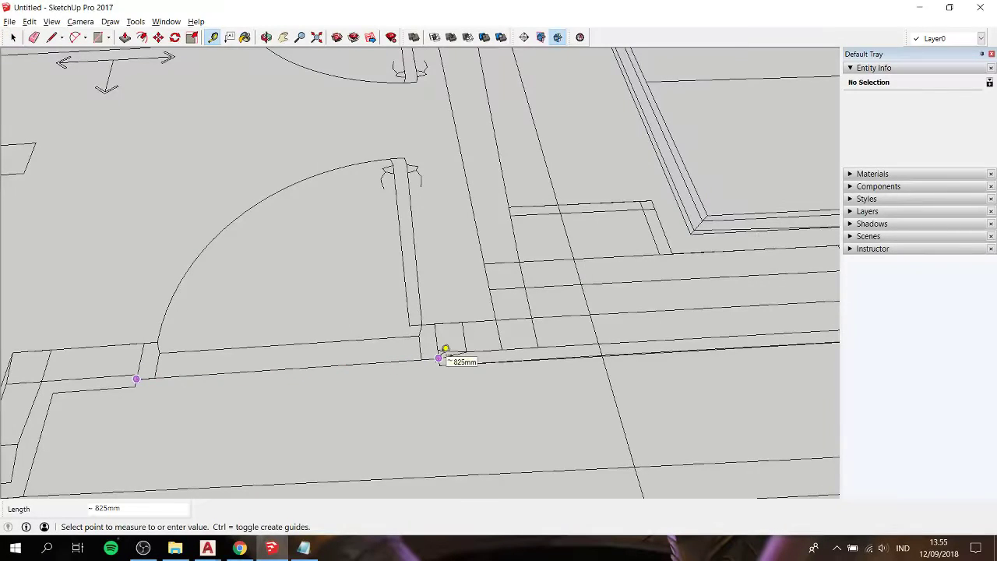
{"action": "key", "text": "space"}
Bring up the FLOOR PLAN (1) drawing in AutoCAD
{"action": "scroll", "coordinate": [341, 343], "scroll_direction": "down", "scroll_amount": 5}
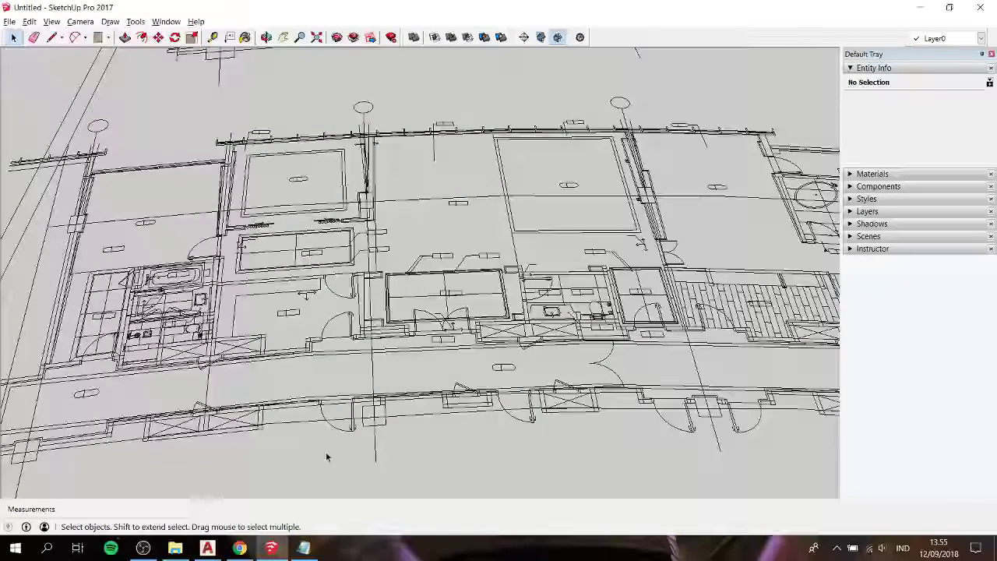
{"action": "left_click", "coordinate": [208, 548]}
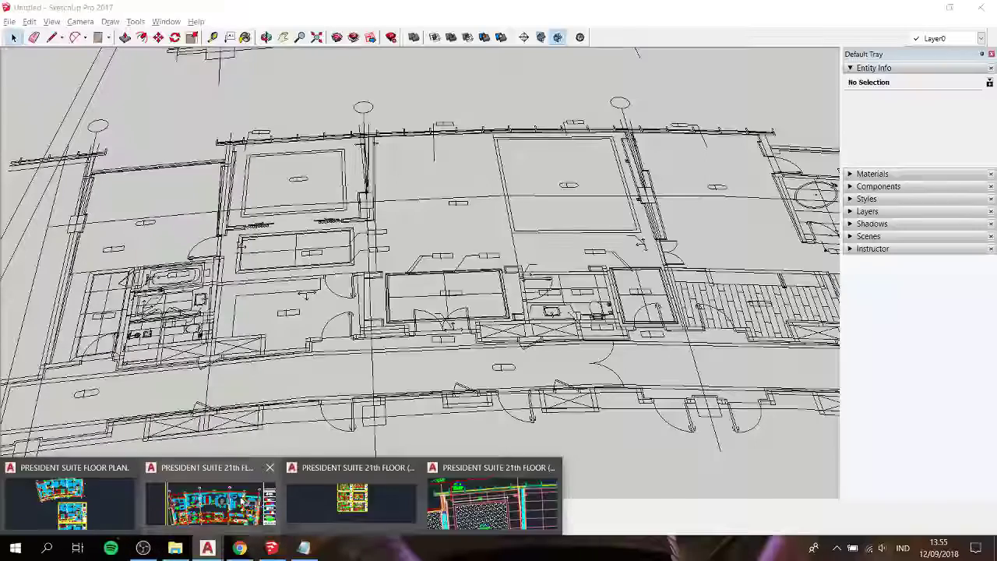
{"action": "left_click", "coordinate": [197, 497]}
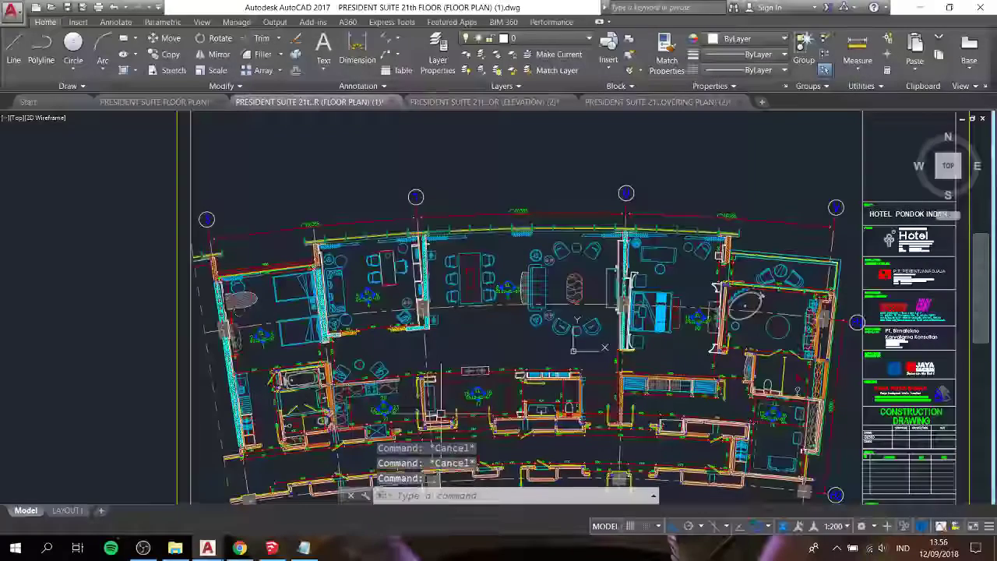
Switch to the floor covering plan drawing and zoom to the wall opening
{"action": "left_click", "coordinate": [204, 548]}
{"action": "left_click", "coordinate": [507, 464]}
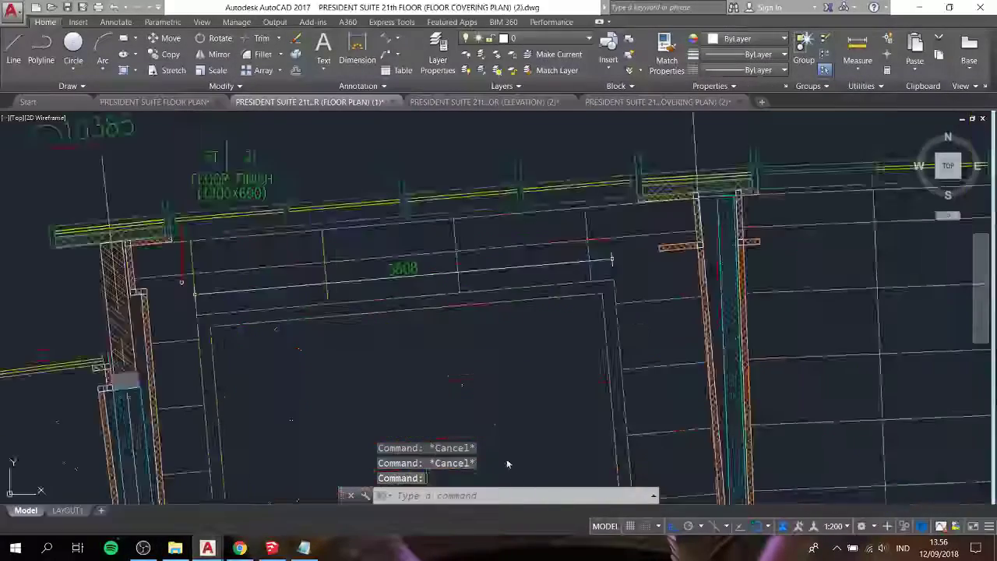
{"action": "scroll", "coordinate": [480, 311], "scroll_direction": "down", "scroll_amount": 2}
{"action": "scroll", "coordinate": [490, 189], "scroll_direction": "down", "scroll_amount": 2}
{"action": "scroll", "coordinate": [490, 190], "scroll_direction": "down", "scroll_amount": 5}
{"action": "scroll", "coordinate": [546, 273], "scroll_direction": "up", "scroll_amount": 3}
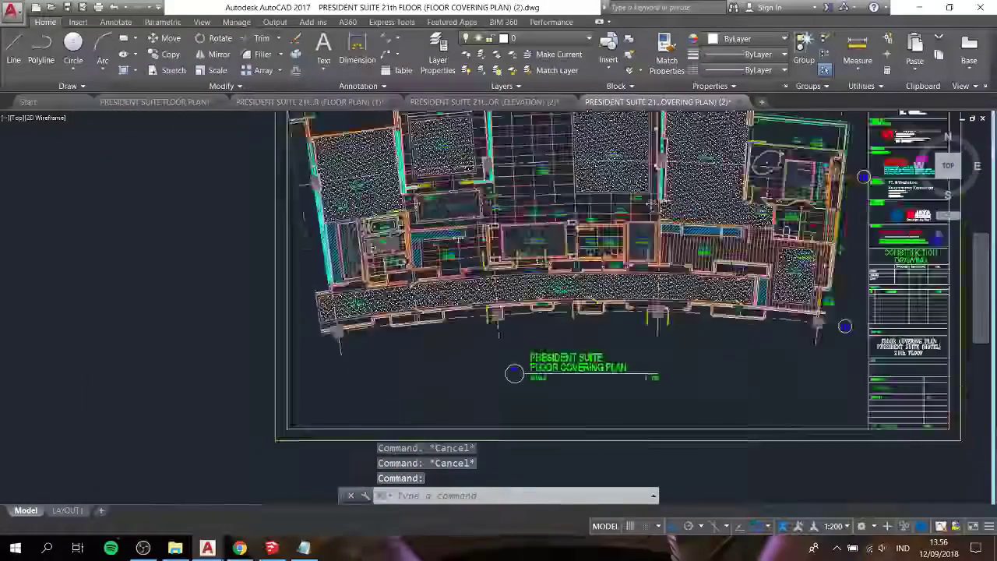
{"action": "scroll", "coordinate": [445, 289], "scroll_direction": "up", "scroll_amount": 4}
{"action": "scroll", "coordinate": [460, 296], "scroll_direction": "up", "scroll_amount": 3}
{"action": "scroll", "coordinate": [483, 305], "scroll_direction": "up", "scroll_amount": 3}
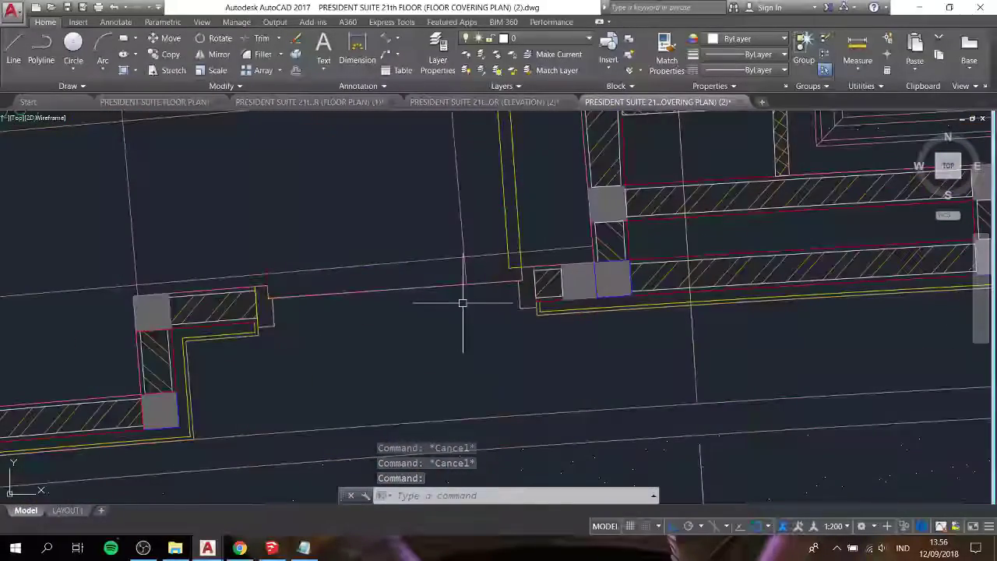
{"action": "type", "text": "d"}
{"action": "key", "text": "Escape"}
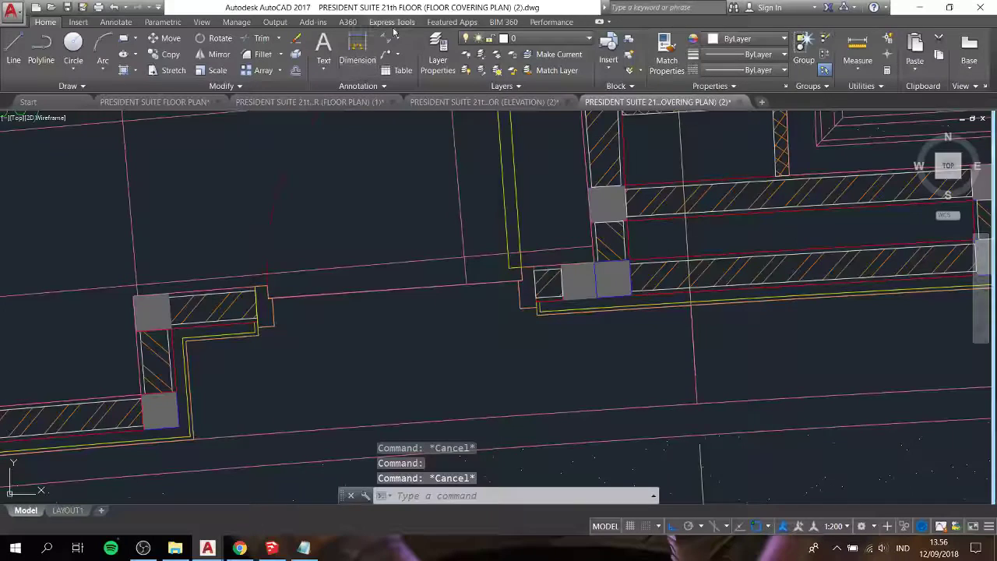
Place an aligned dimension reading 1020 across the wall opening
{"action": "left_click", "coordinate": [389, 38]}
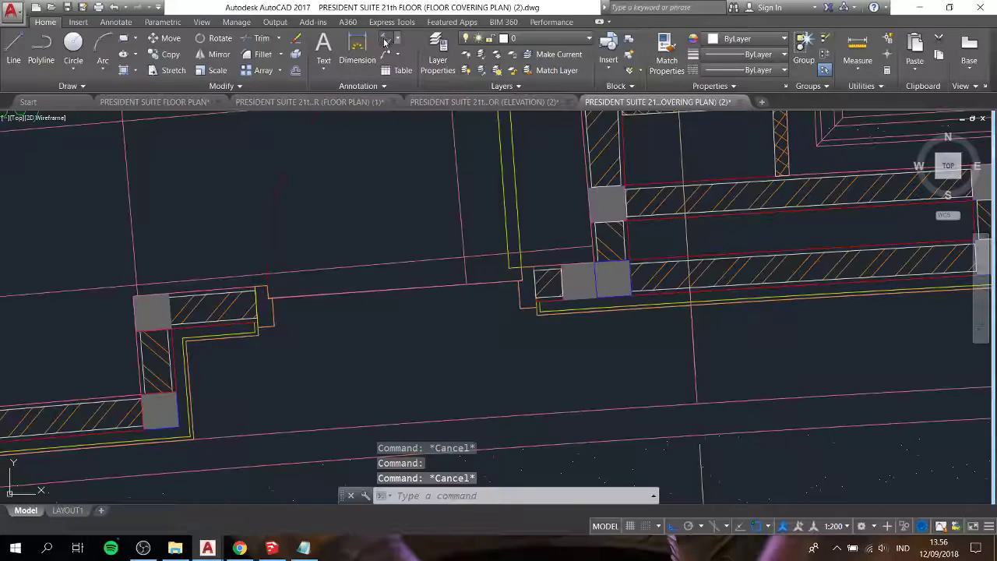
{"action": "scroll", "coordinate": [265, 327], "scroll_direction": "up", "scroll_amount": 2}
{"action": "left_click", "coordinate": [247, 327]}
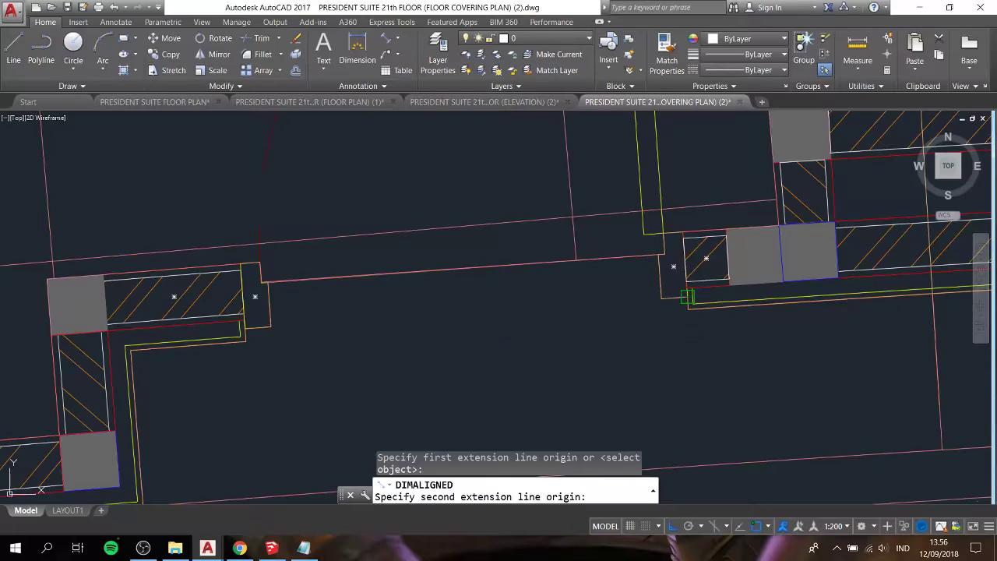
{"action": "left_click", "coordinate": [688, 297]}
{"action": "scroll", "coordinate": [608, 335], "scroll_direction": "down", "scroll_amount": 2}
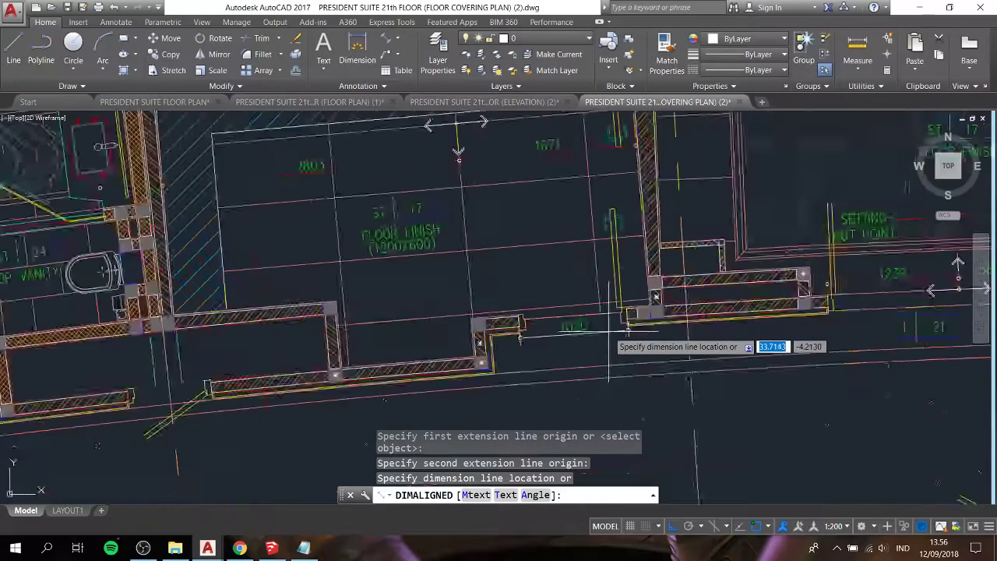
{"action": "left_click", "coordinate": [565, 343]}
{"action": "scroll", "coordinate": [565, 327], "scroll_direction": "up", "scroll_amount": 2}
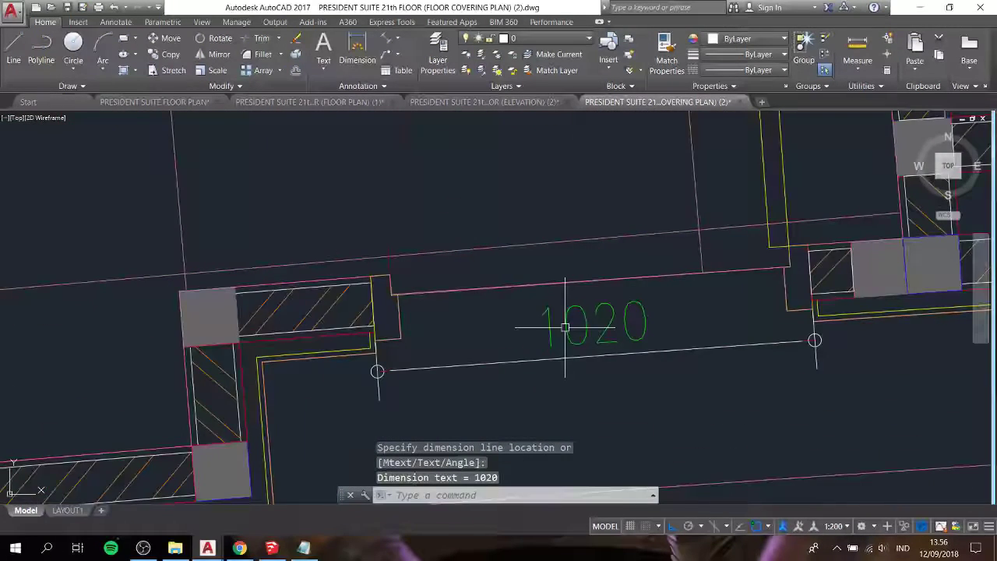
{"action": "scroll", "coordinate": [565, 327], "scroll_direction": "down", "scroll_amount": 2}
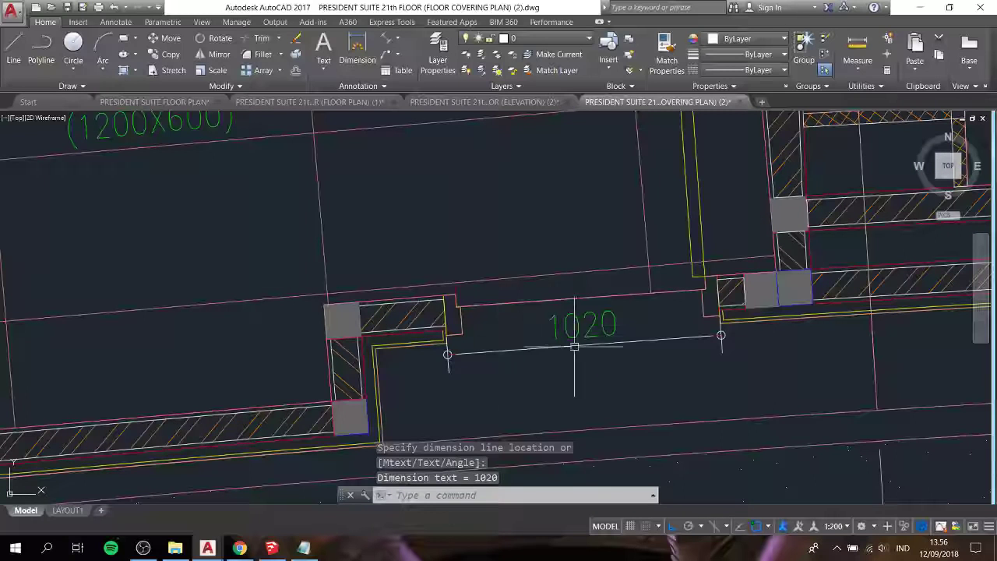
{"action": "left_click", "coordinate": [272, 548]}
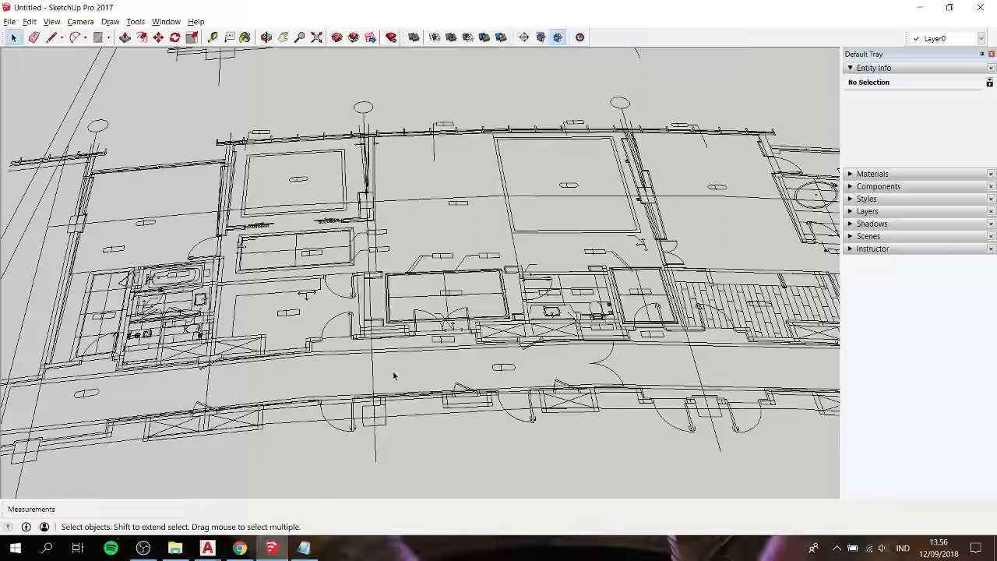
Tape-measure the wall opening on the plan component and rescale it to 1020mm
{"action": "left_click", "coordinate": [304, 356]}
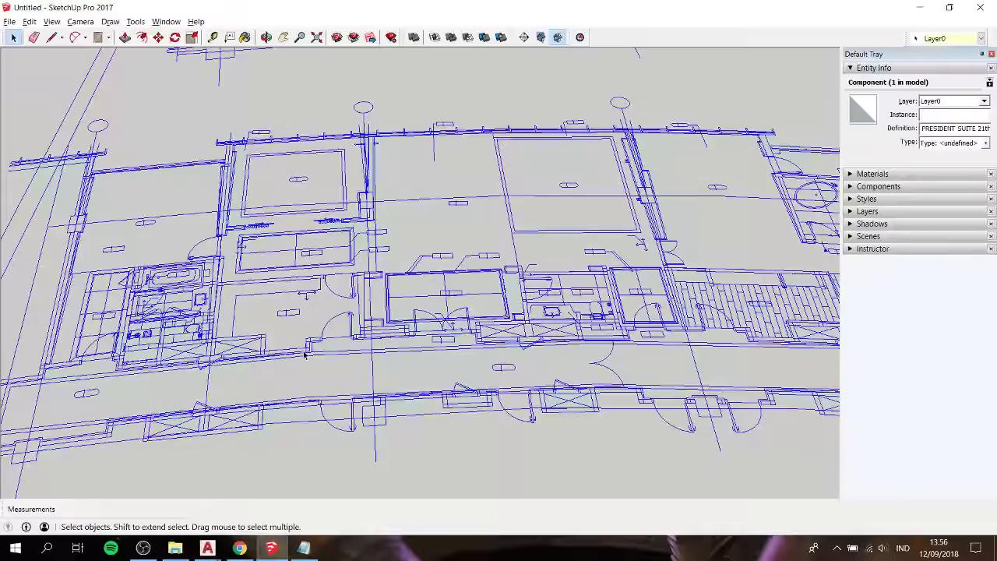
{"action": "scroll", "coordinate": [326, 342], "scroll_direction": "up", "scroll_amount": 3}
{"action": "key", "text": "t"}
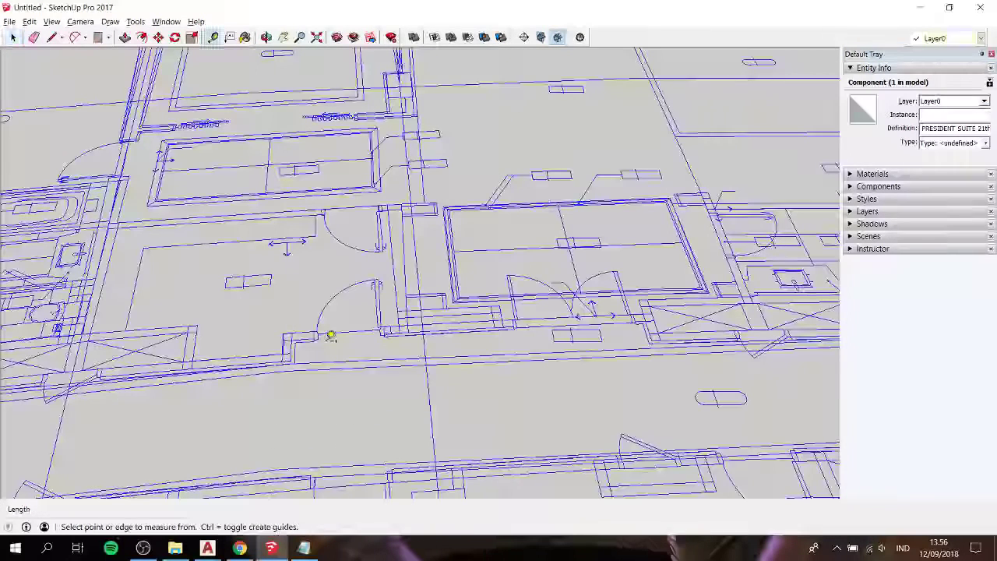
{"action": "scroll", "coordinate": [331, 335], "scroll_direction": "up", "scroll_amount": 5}
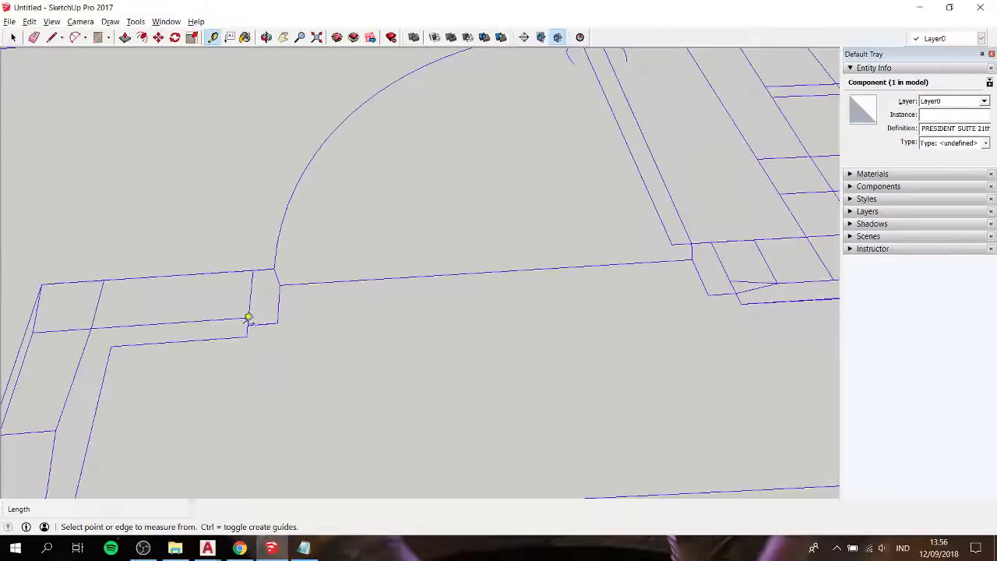
{"action": "left_click", "coordinate": [249, 324]}
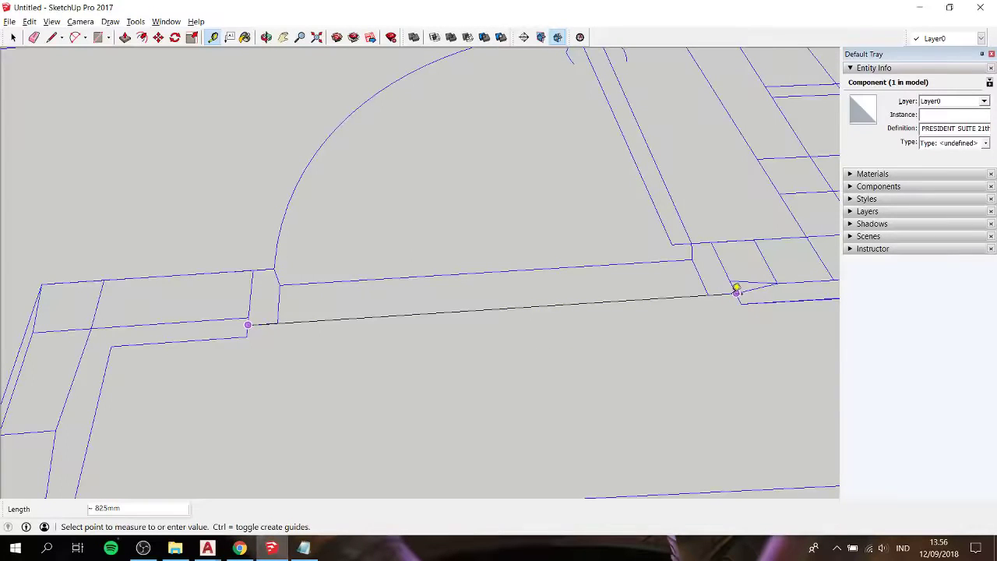
{"action": "left_click", "coordinate": [737, 290]}
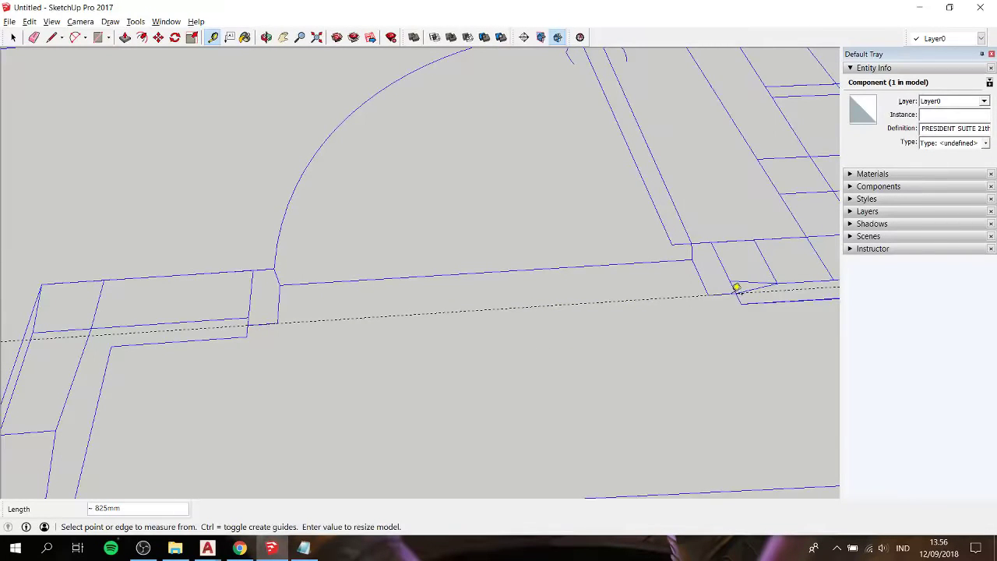
{"action": "key", "text": "alt+Tab"}
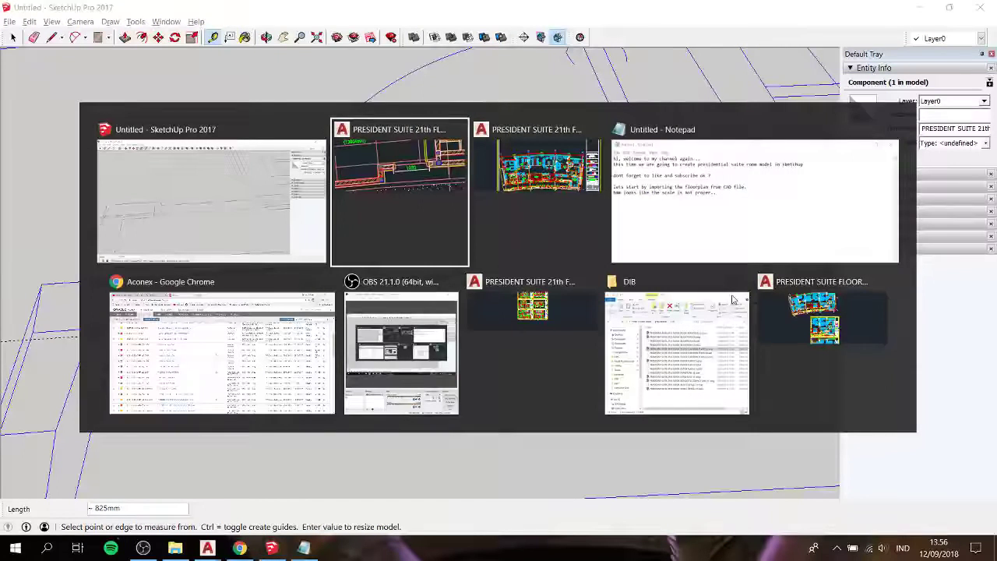
{"action": "left_click", "coordinate": [209, 222]}
{"action": "type", "text": "1020"}
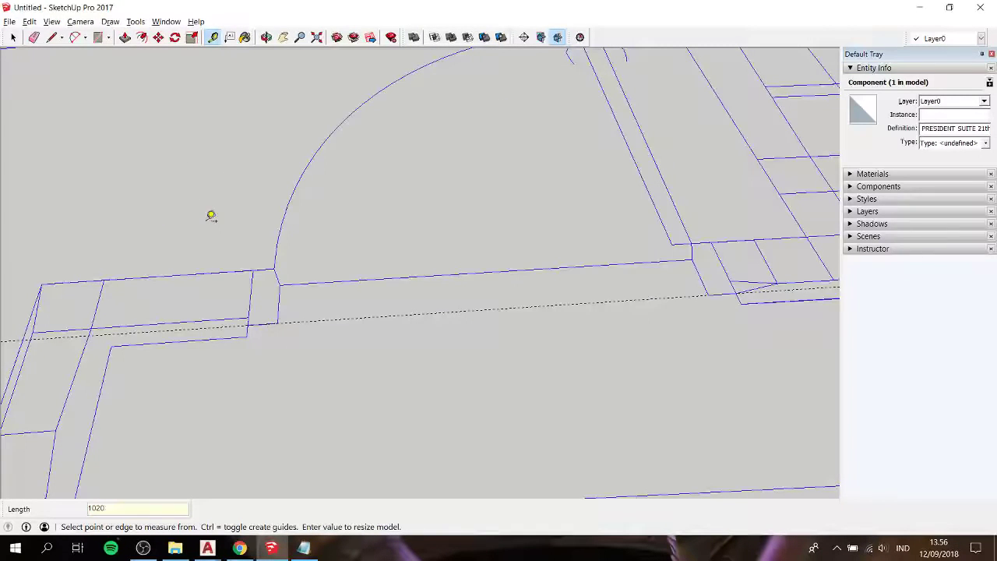
{"action": "key", "text": "Return"}
{"action": "key", "text": "Return"}
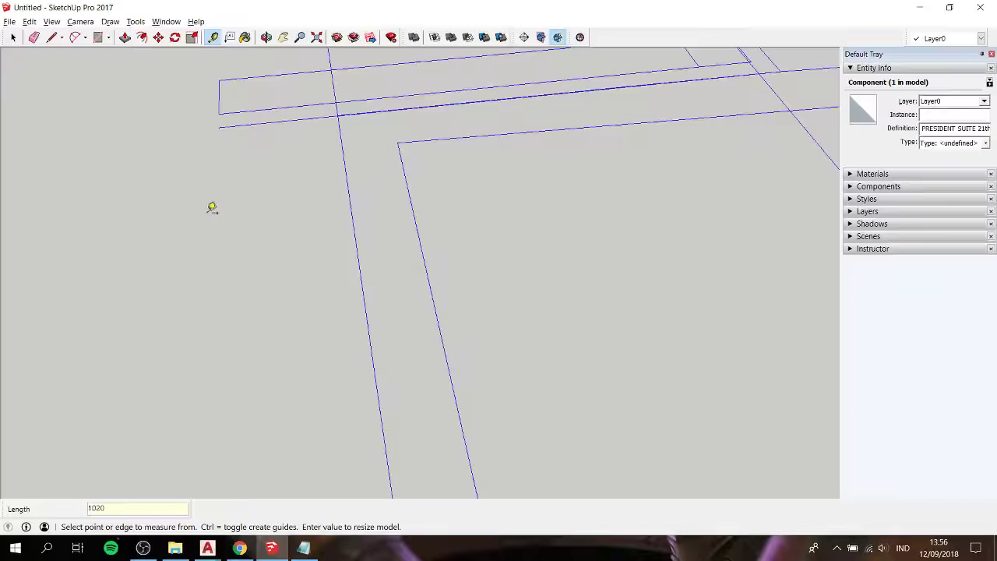
Select the dashed measuring guide line across the plan
{"action": "key", "text": "space"}
{"action": "scroll", "coordinate": [363, 142], "scroll_direction": "down", "scroll_amount": 5}
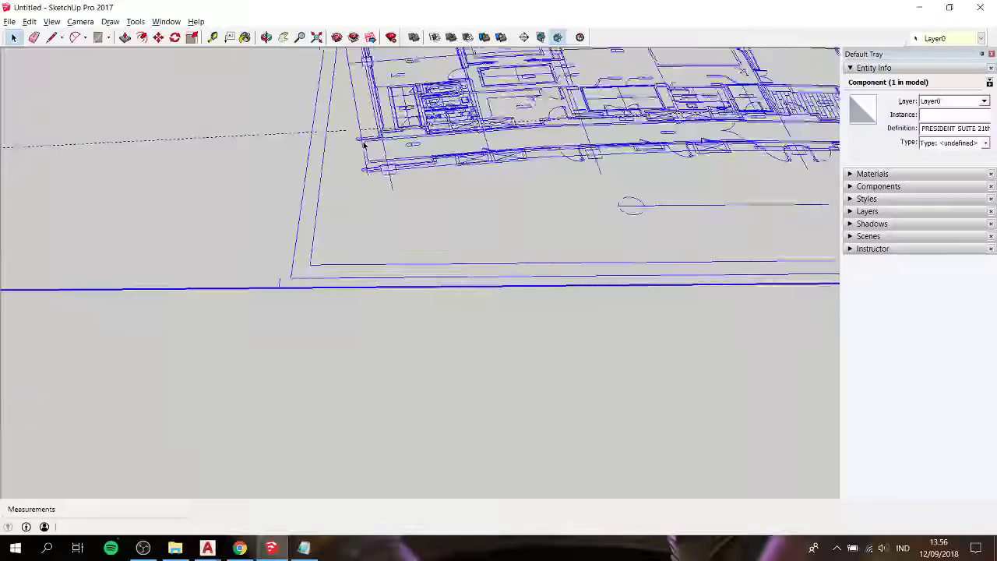
{"action": "scroll", "coordinate": [474, 122], "scroll_direction": "up", "scroll_amount": 3}
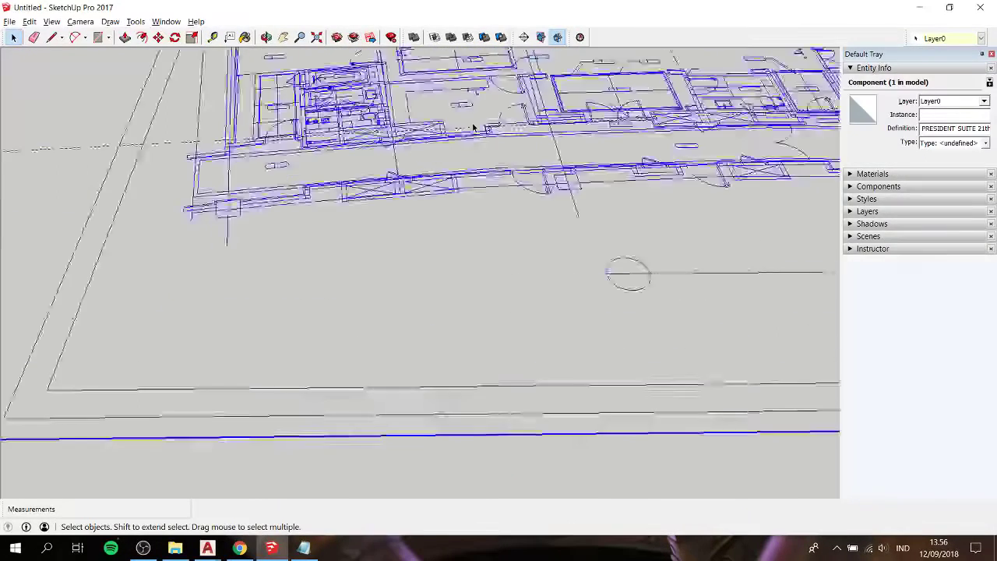
{"action": "left_click", "coordinate": [472, 131]}
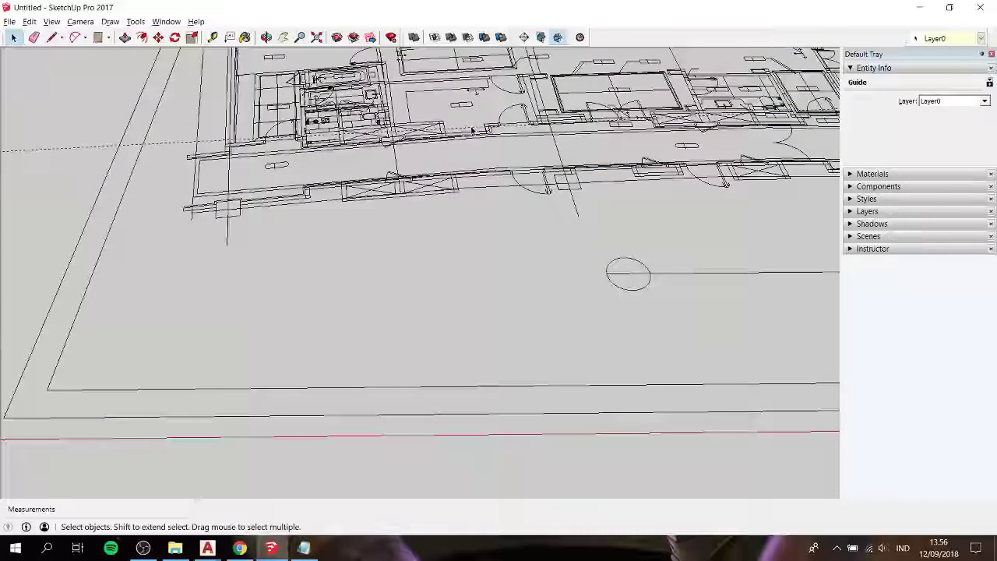
Delete the selected dashed measuring guide line
{"action": "key", "text": "Delete"}
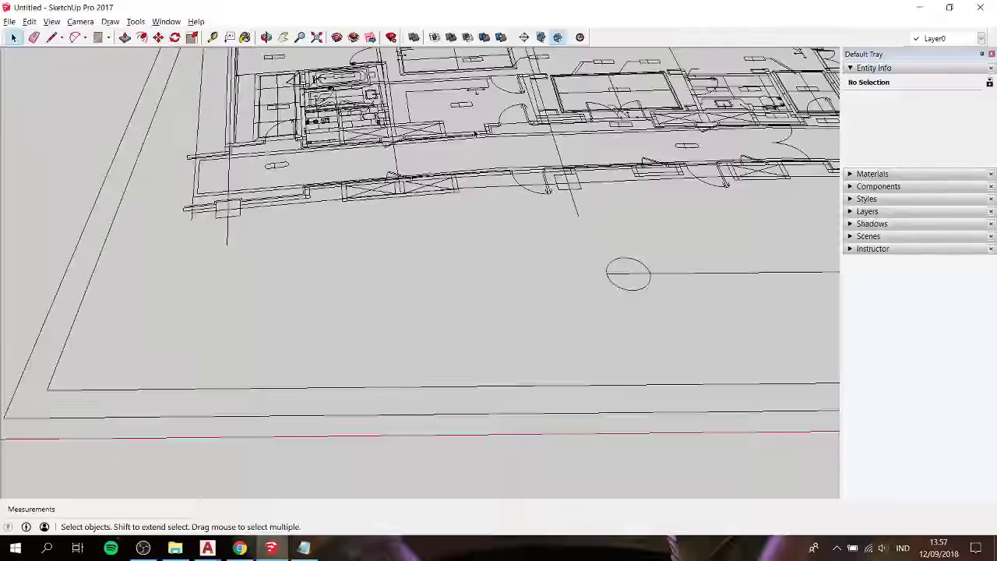
Frame all plans beside the origin and choose Chris from the Components Sampler
{"action": "middle_click_drag", "start_coordinate": [481, 134], "coordinate": [563, 177], "text": "shift"}
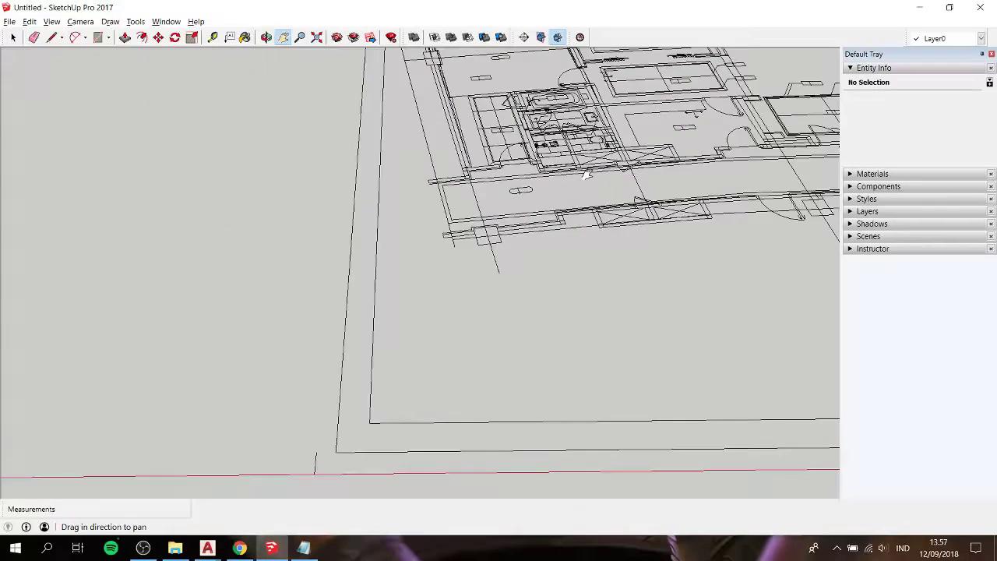
{"action": "scroll", "coordinate": [563, 177], "scroll_direction": "down", "scroll_amount": 5}
{"action": "scroll", "coordinate": [563, 176], "scroll_direction": "down", "scroll_amount": 2}
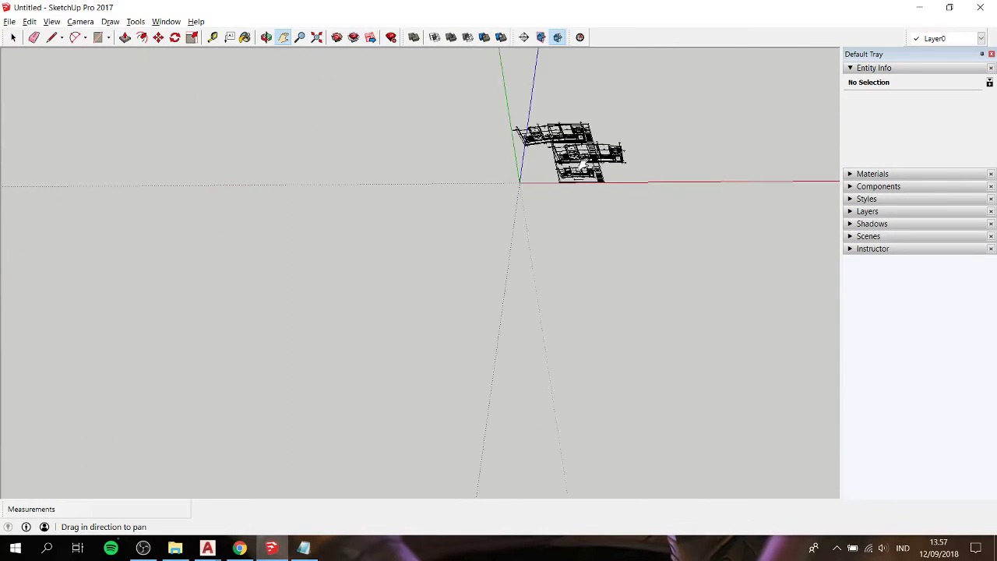
{"action": "left_click_drag", "start_coordinate": [562, 177], "coordinate": [489, 199]}
{"action": "scroll", "coordinate": [499, 186], "scroll_direction": "up", "scroll_amount": 4}
{"action": "key", "text": "space"}
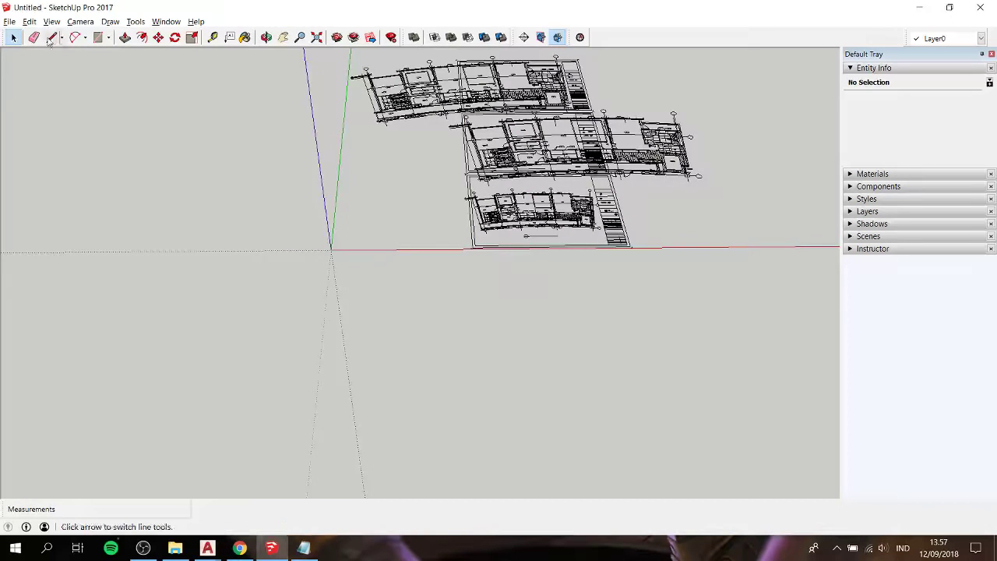
{"action": "left_click", "coordinate": [853, 193]}
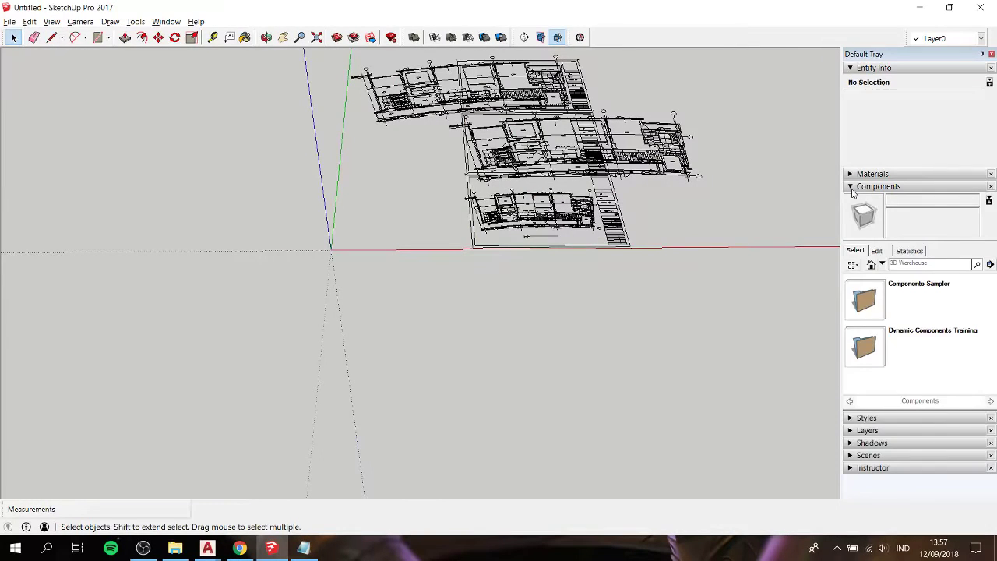
{"action": "left_click", "coordinate": [940, 312]}
{"action": "scroll", "coordinate": [941, 313], "scroll_direction": "down", "scroll_amount": 2}
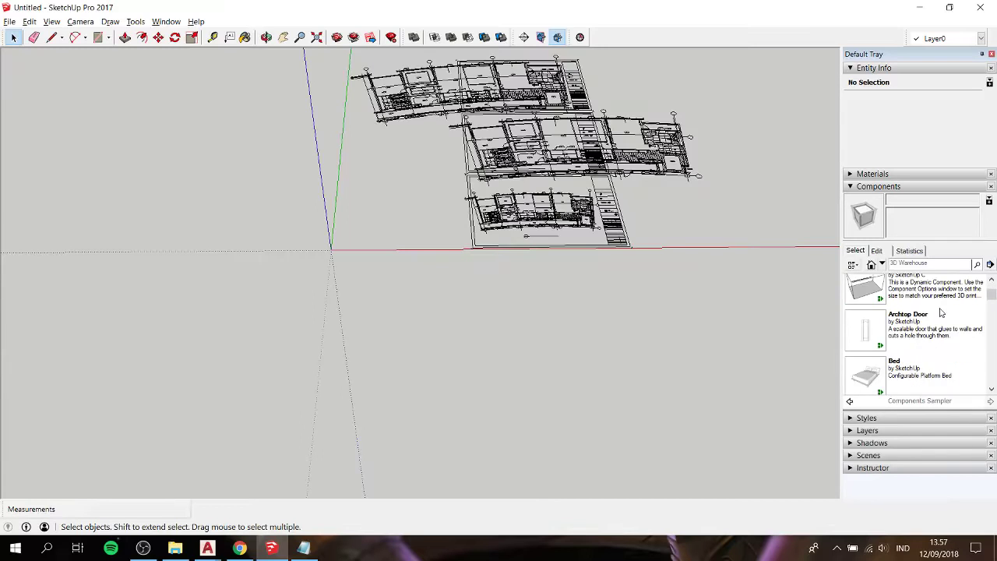
{"action": "scroll", "coordinate": [940, 312], "scroll_direction": "down", "scroll_amount": 2}
{"action": "left_click", "coordinate": [873, 381]}
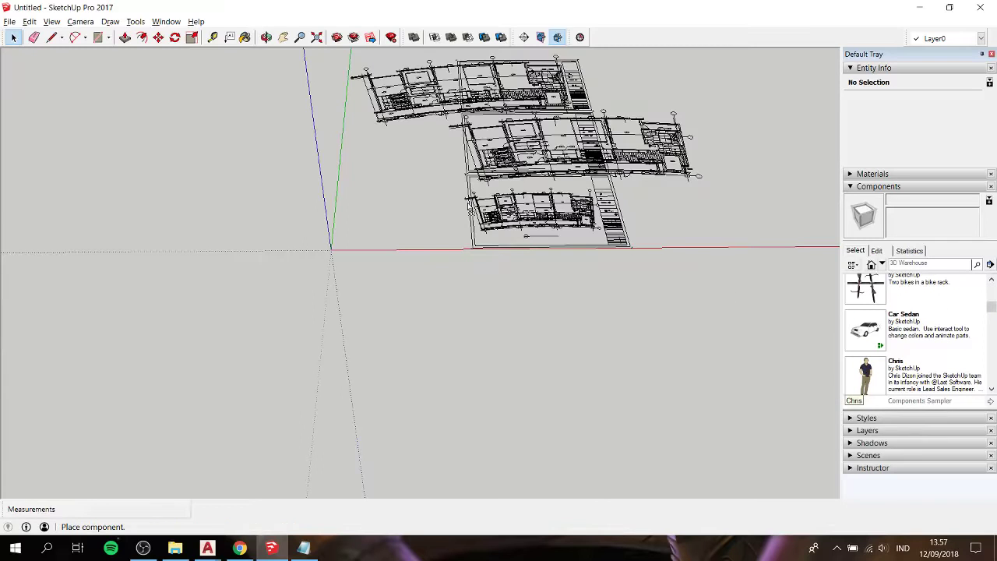
Place the Chris figure in the model
{"action": "left_click", "coordinate": [456, 206]}
{"action": "scroll", "coordinate": [470, 197], "scroll_direction": "up", "scroll_amount": 5}
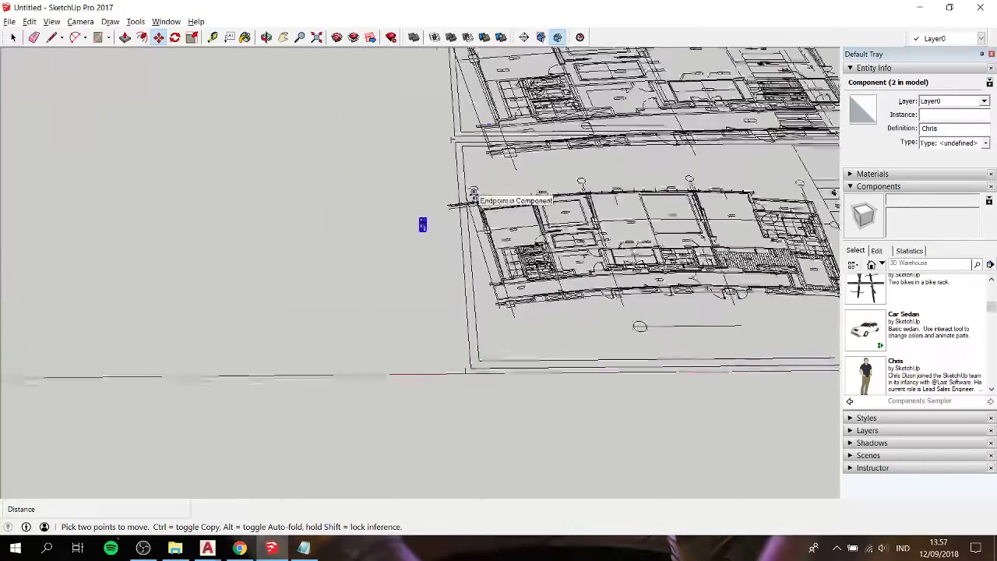
{"action": "left_click", "coordinate": [328, 273]}
{"action": "key", "text": "space"}
{"action": "left_click", "coordinate": [389, 307]}
Move Chris inside a room of the floor plan as a scale check
{"action": "left_click", "coordinate": [318, 275]}
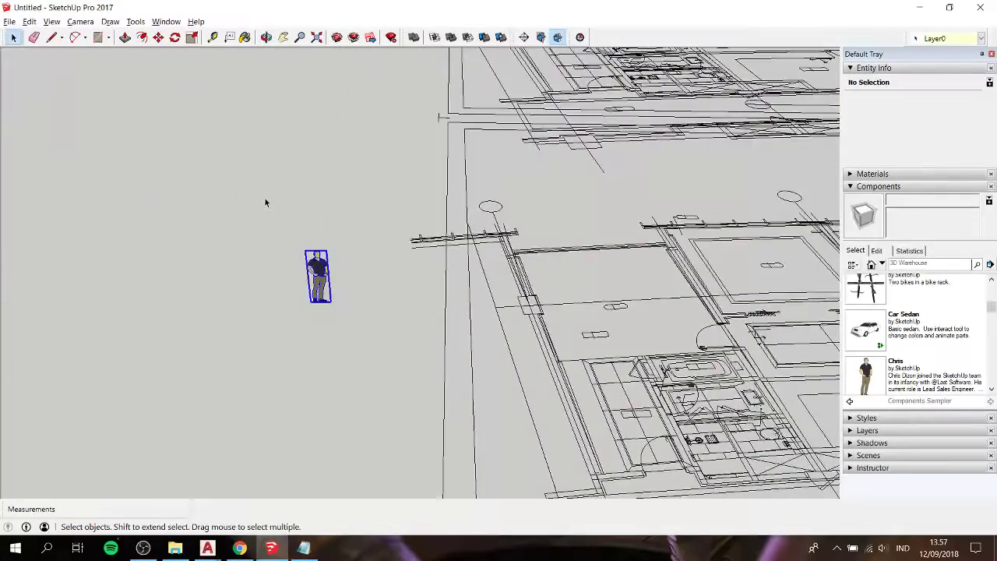
{"action": "scroll", "coordinate": [265, 198], "scroll_direction": "down", "scroll_amount": 5}
{"action": "scroll", "coordinate": [273, 232], "scroll_direction": "down", "scroll_amount": 4}
{"action": "key", "text": "m"}
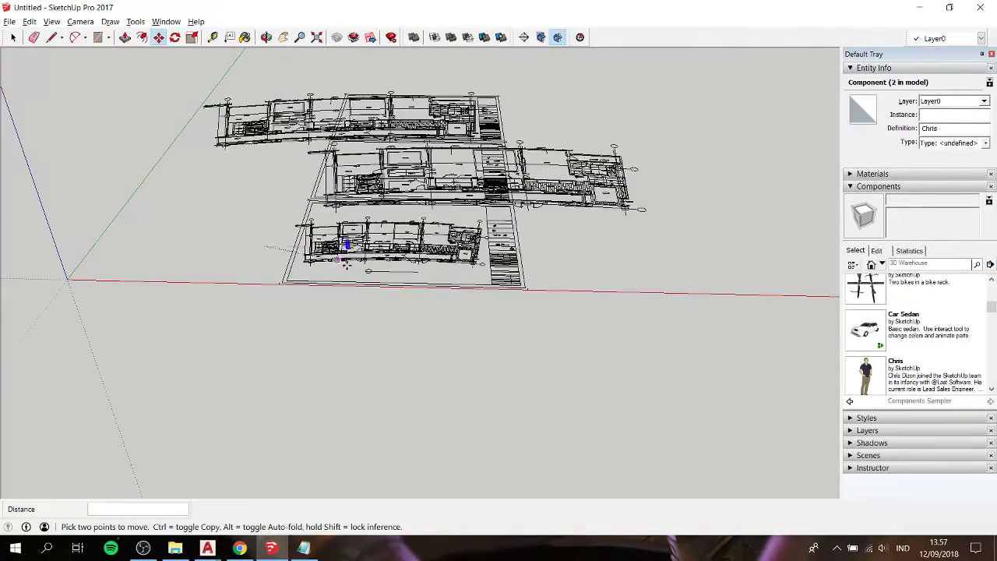
{"action": "scroll", "coordinate": [400, 254], "scroll_direction": "up", "scroll_amount": 5}
{"action": "scroll", "coordinate": [400, 254], "scroll_direction": "up", "scroll_amount": 5}
{"action": "left_click", "coordinate": [399, 254]}
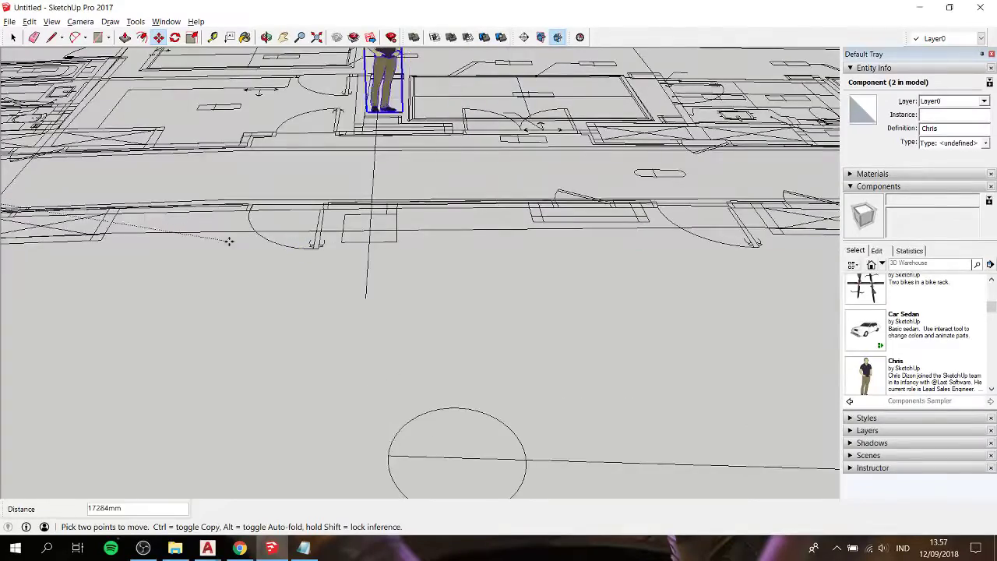
{"action": "left_click", "coordinate": [111, 278]}
{"action": "scroll", "coordinate": [276, 178], "scroll_direction": "down", "scroll_amount": 3}
{"action": "scroll", "coordinate": [277, 177], "scroll_direction": "down", "scroll_amount": 3}
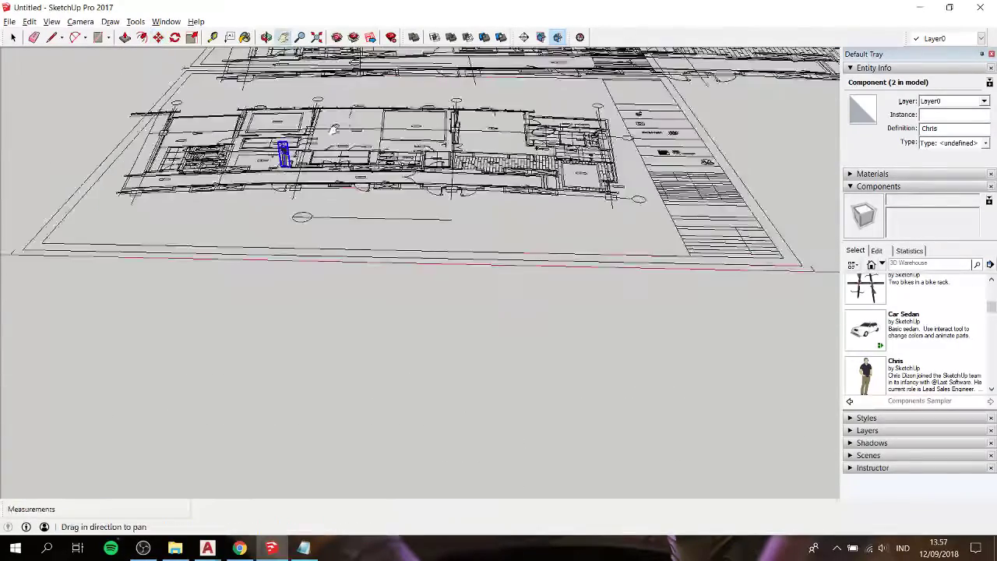
{"action": "middle_click_drag", "start_coordinate": [277, 178], "coordinate": [397, 288], "text": "shift"}
{"action": "key", "text": "space"}
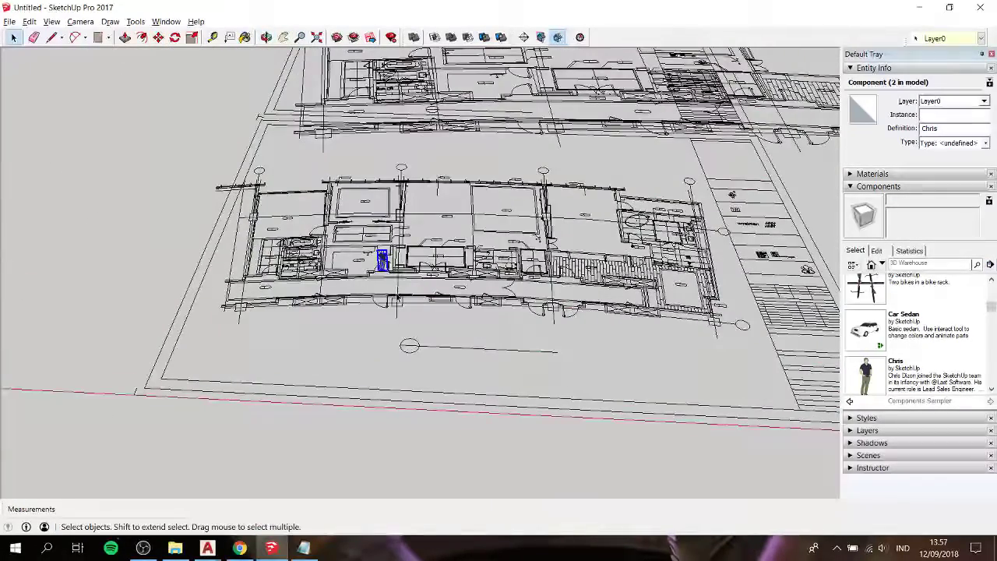
{"action": "left_click", "coordinate": [304, 547]}
{"action": "type", "text": "i think its ab"}
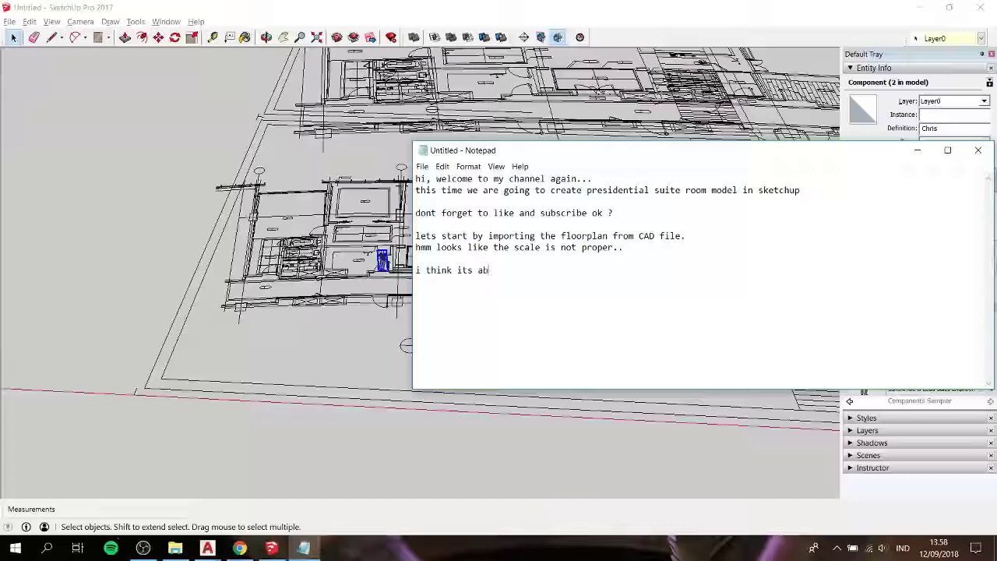
Add the notes 'i think its about right :)' and 'lets build it up ^_^'
{"action": "type", "text": "out right :)"}
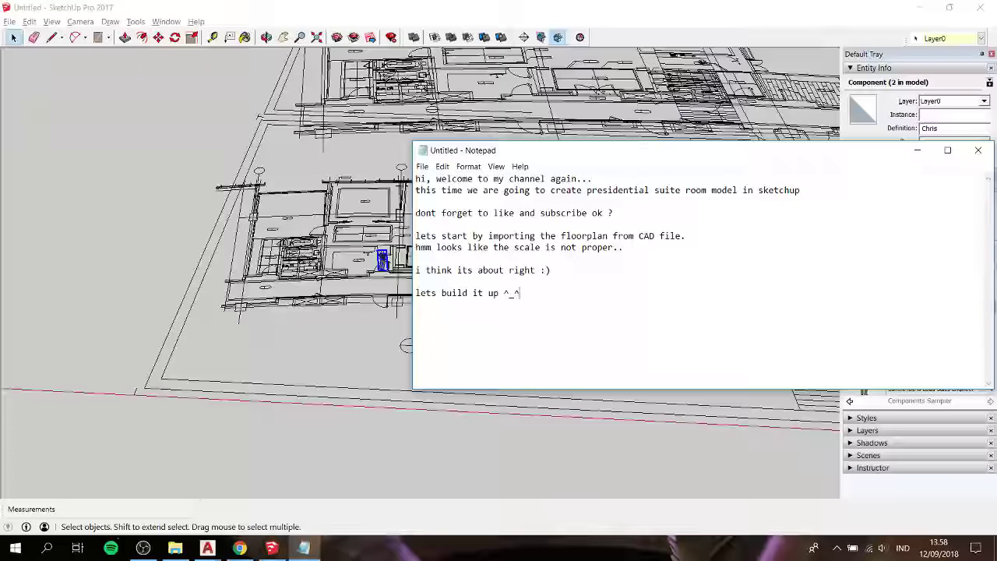
{"action": "left_click", "coordinate": [382, 337]}
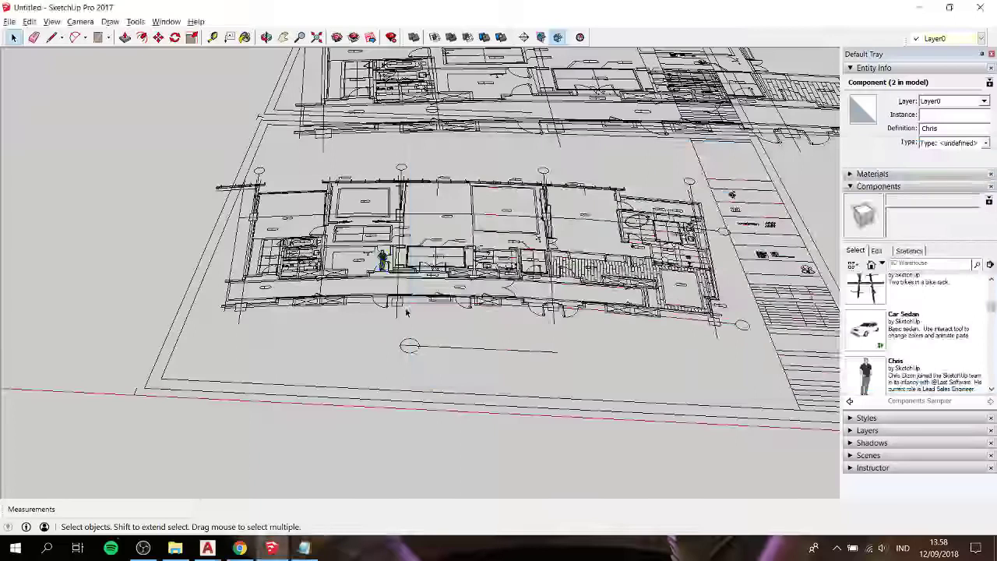
Collapse the components browser and orbit to a more top-down view of the plan
{"action": "left_click", "coordinate": [881, 189]}
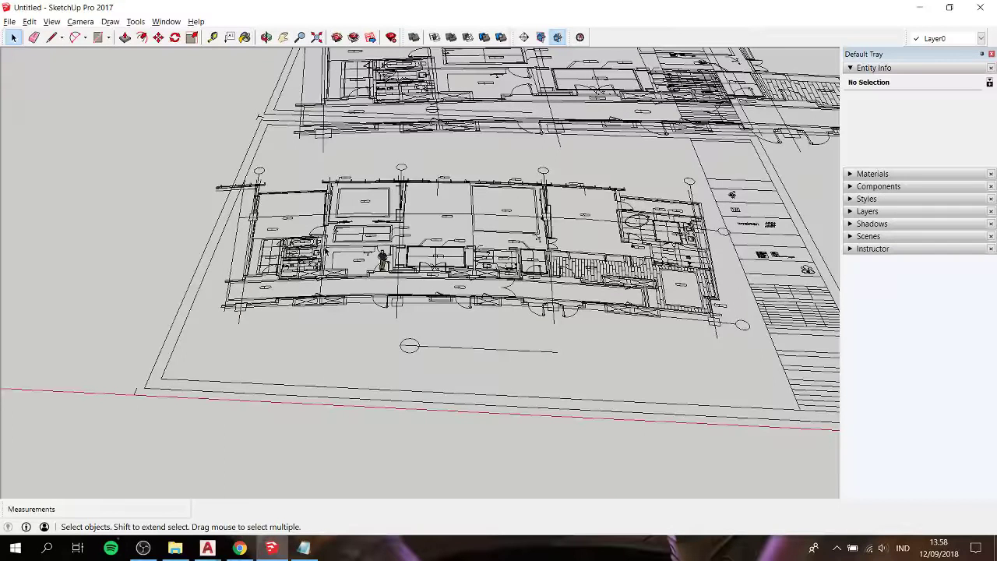
{"action": "key", "text": "h"}
{"action": "mouse_move", "coordinate": [341, 205]}
{"action": "left_mouse_down"}
{"action": "mouse_move", "coordinate": [374, 211]}
{"action": "mouse_move", "coordinate": [262, 223]}
{"action": "mouse_move", "coordinate": [275, 226]}
{"action": "mouse_move", "coordinate": [297, 281]}
{"action": "left_mouse_up"}
{"action": "key", "text": "o"}
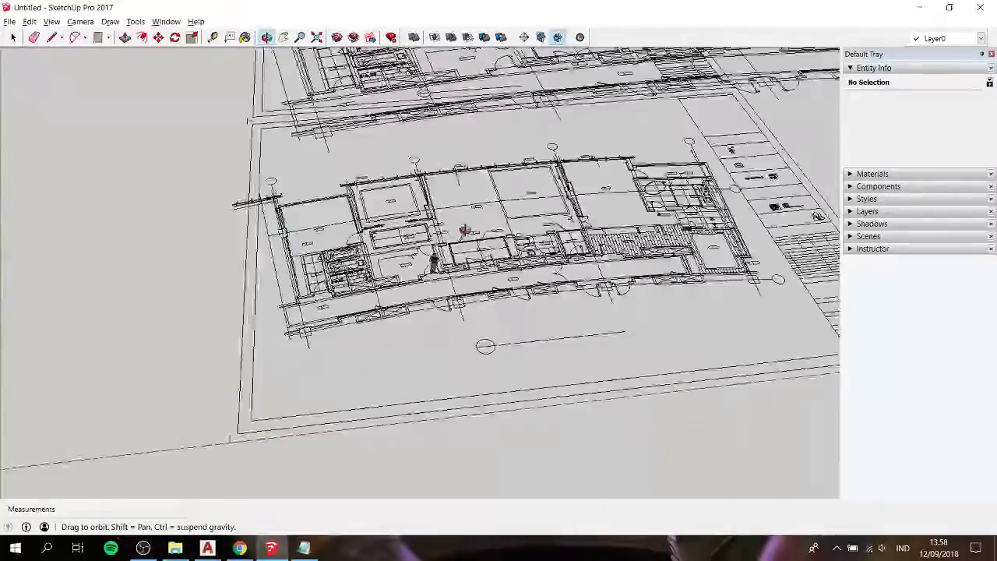
{"action": "key", "text": "h"}
{"action": "mouse_move", "coordinate": [426, 203]}
{"action": "left_mouse_down"}
{"action": "mouse_move", "coordinate": [427, 298]}
{"action": "mouse_move", "coordinate": [473, 162]}
{"action": "mouse_move", "coordinate": [312, 170]}
{"action": "mouse_move", "coordinate": [451, 229]}
{"action": "mouse_move", "coordinate": [425, 172]}
{"action": "left_mouse_up"}
{"action": "scroll", "coordinate": [424, 171], "scroll_direction": "down", "scroll_amount": 3}
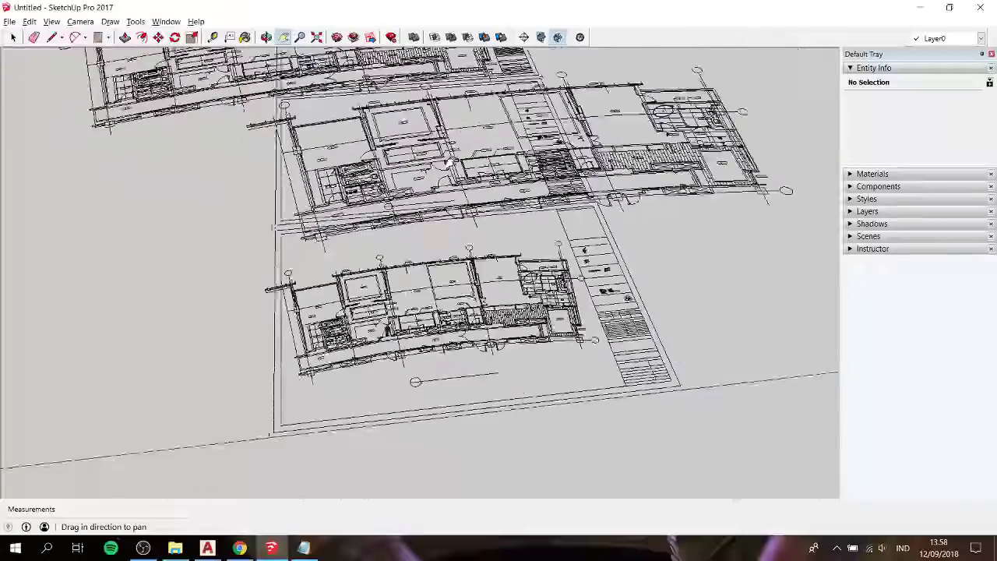
{"action": "scroll", "coordinate": [424, 171], "scroll_direction": "down", "scroll_amount": 3}
{"action": "key", "text": "space"}
Inside the plan component, delete the middle and top floor-plan drawings
{"action": "left_click", "coordinate": [569, 153]}
{"action": "left_click", "coordinate": [467, 374]}
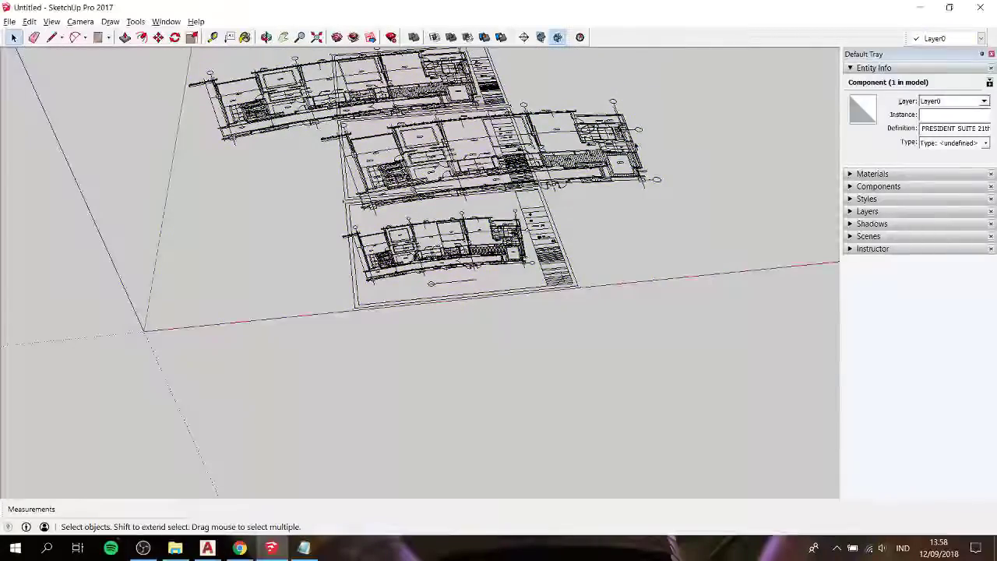
{"action": "left_click", "coordinate": [444, 201]}
{"action": "double_click", "coordinate": [444, 201]}
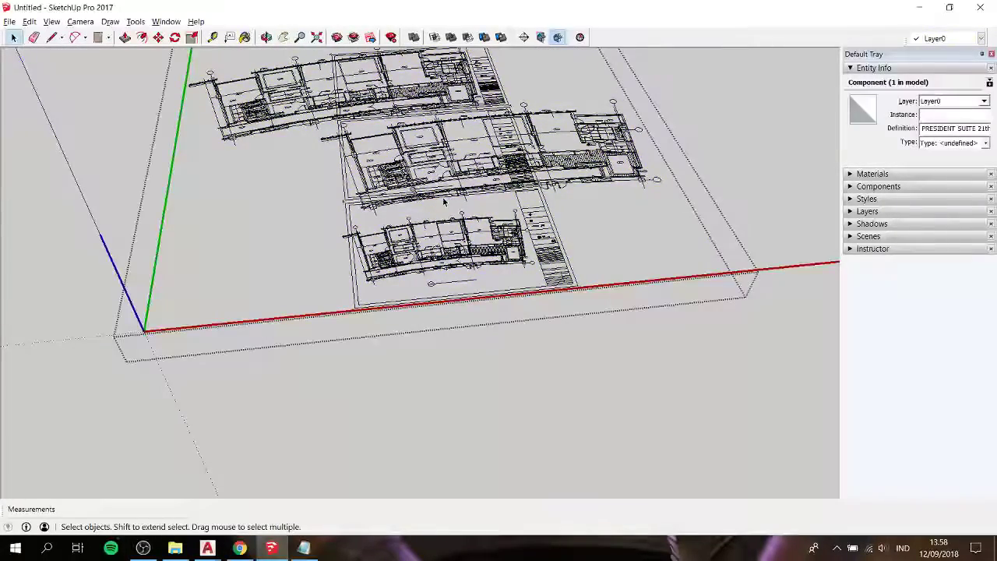
{"action": "left_click", "coordinate": [452, 151]}
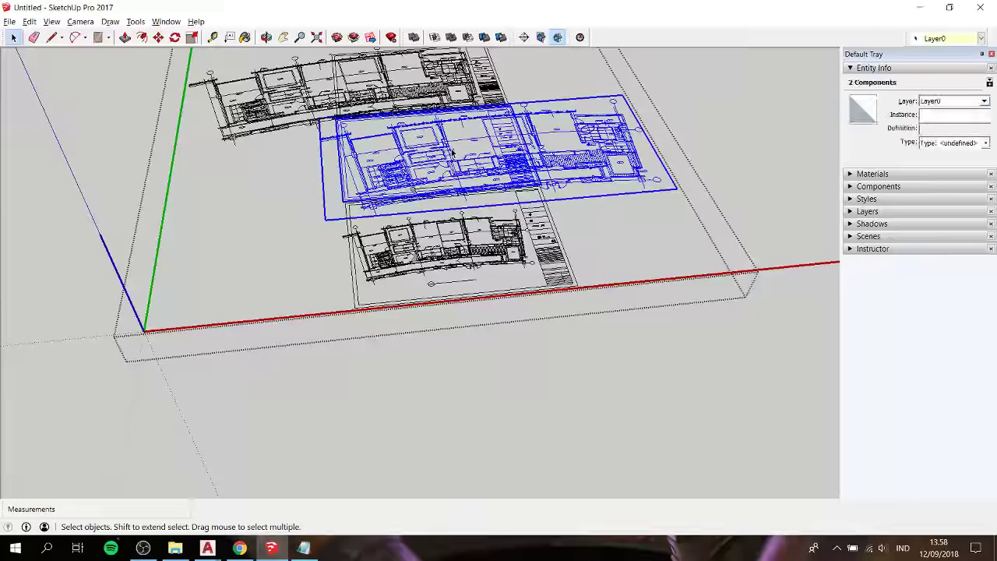
{"action": "key", "text": "Delete"}
{"action": "left_click_drag", "start_coordinate": [143, 97], "coordinate": [283, 92]}
{"action": "key", "text": "Delete"}
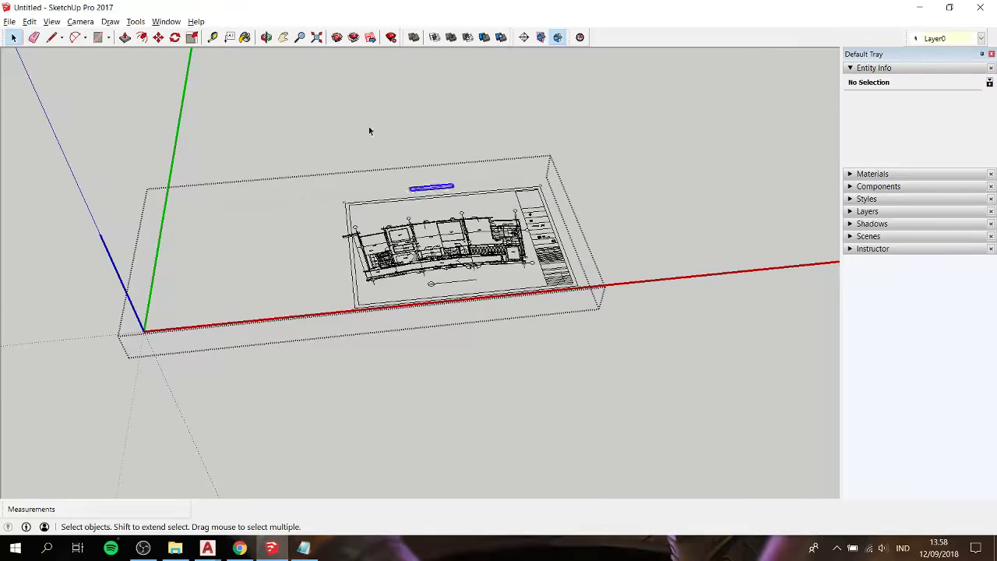
{"action": "scroll", "coordinate": [452, 249], "scroll_direction": "up", "scroll_amount": 1}
{"action": "scroll", "coordinate": [452, 249], "scroll_direction": "up", "scroll_amount": 2}
{"action": "left_click", "coordinate": [732, 149]}
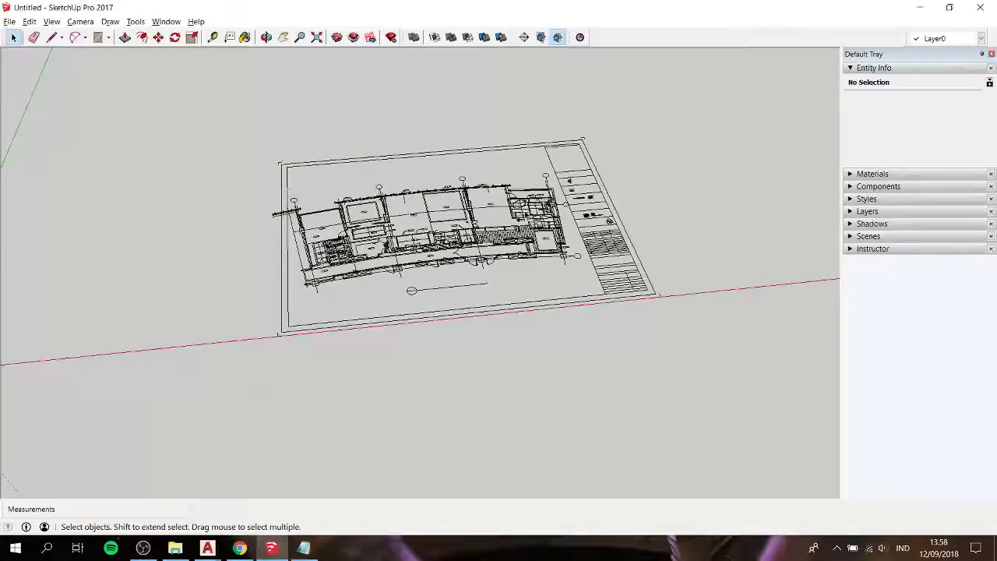
Orbit and pan into a perspective view of the remaining floor plan rooms
{"action": "scroll", "coordinate": [395, 229], "scroll_direction": "up", "scroll_amount": 1}
{"action": "scroll", "coordinate": [395, 229], "scroll_direction": "up", "scroll_amount": 3}
{"action": "scroll", "coordinate": [396, 229], "scroll_direction": "down", "scroll_amount": 1}
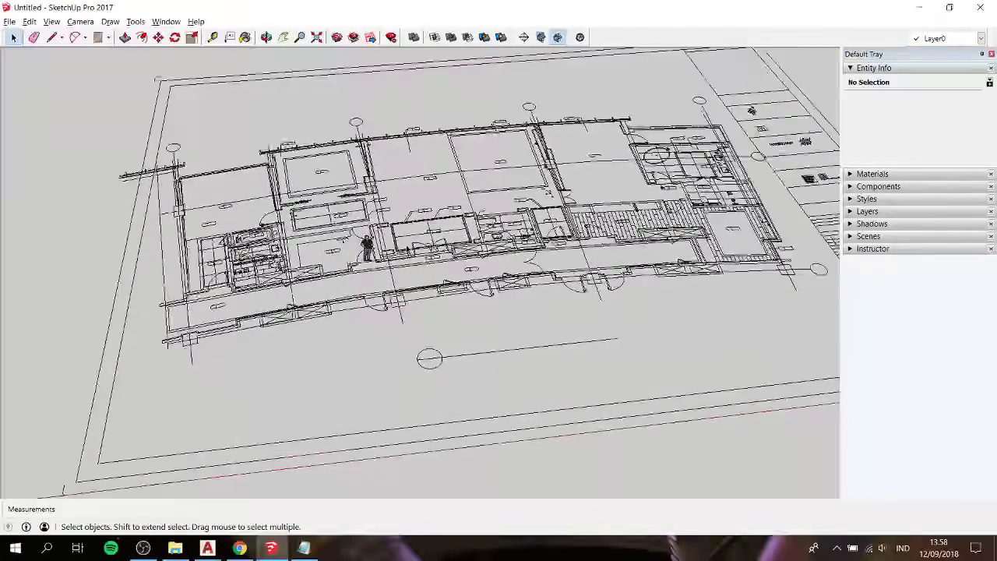
{"action": "middle_click_drag", "start_coordinate": [269, 204], "coordinate": [281, 185], "text": "shift"}
{"action": "scroll", "coordinate": [282, 185], "scroll_direction": "up", "scroll_amount": 3}
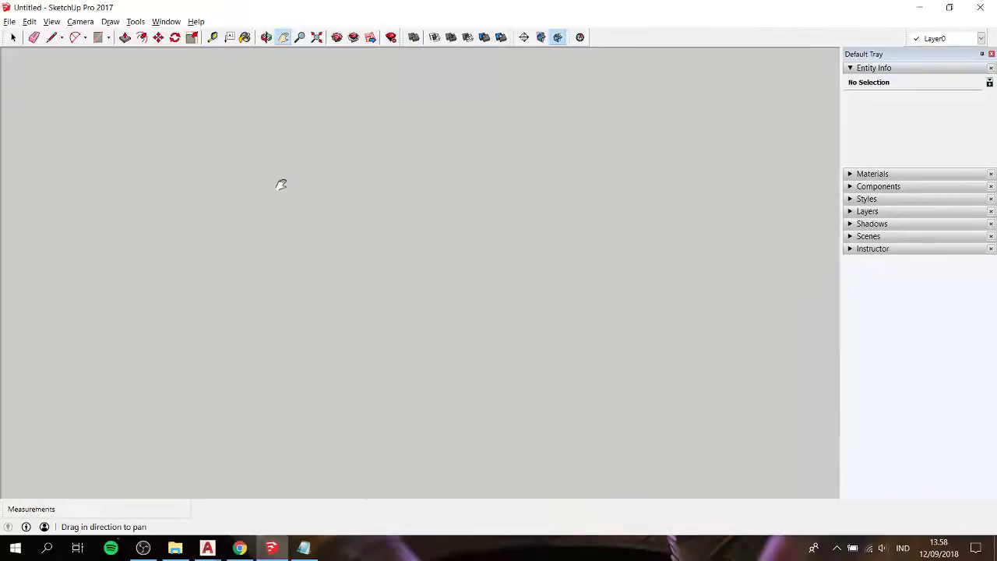
{"action": "scroll", "coordinate": [282, 180], "scroll_direction": "down", "scroll_amount": 3}
{"action": "scroll", "coordinate": [300, 150], "scroll_direction": "down", "scroll_amount": 1}
{"action": "middle_click_drag", "start_coordinate": [307, 145], "coordinate": [321, 193]}
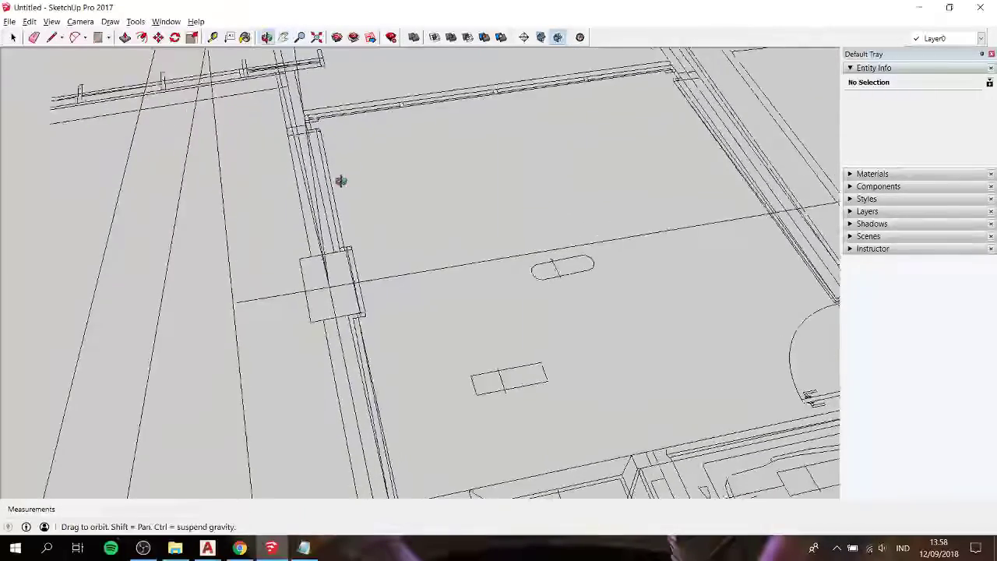
{"action": "scroll", "coordinate": [321, 192], "scroll_direction": "down", "scroll_amount": 2}
{"action": "mouse_move", "coordinate": [396, 167]}
{"action": "middle_mouse_down", "text": "shift"}
{"action": "mouse_move", "coordinate": [445, 200]}
{"action": "mouse_move", "coordinate": [338, 213]}
{"action": "middle_mouse_up", "text": "shift"}
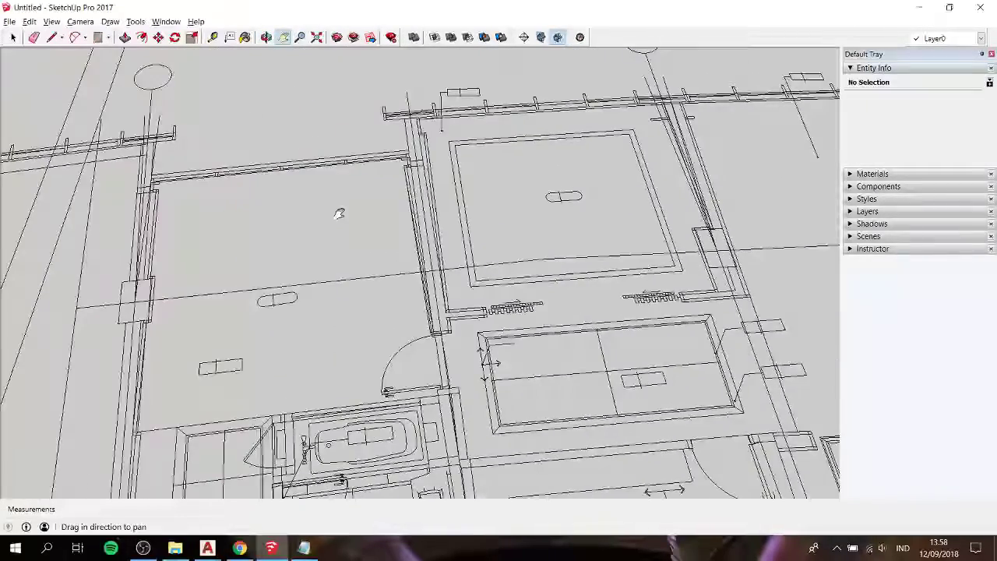
{"action": "scroll", "coordinate": [156, 186], "scroll_direction": "up", "scroll_amount": 3}
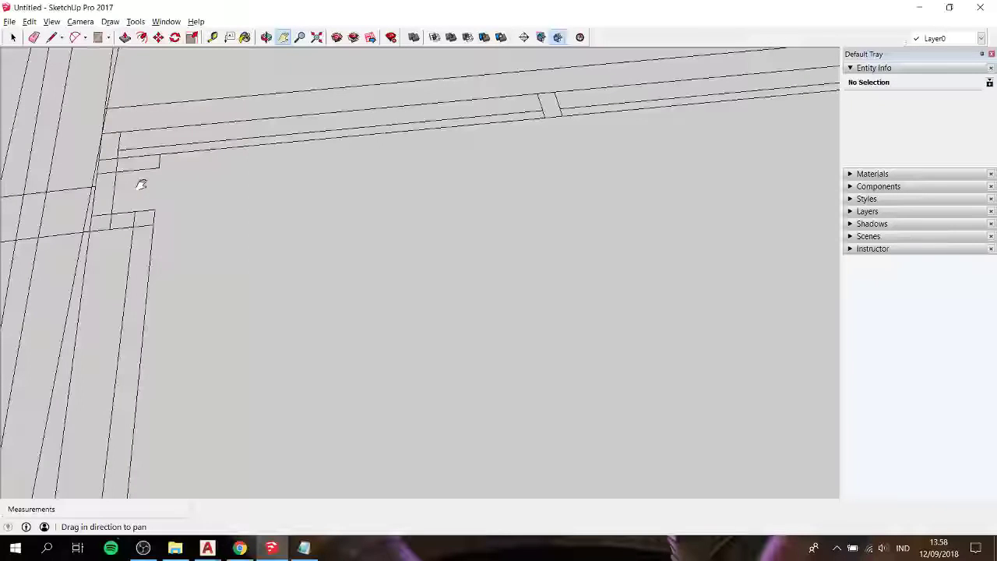
Start a line at the wall corner and carry it to the wall line's endpoint
{"action": "key", "text": "l"}
{"action": "left_click", "coordinate": [160, 154]}
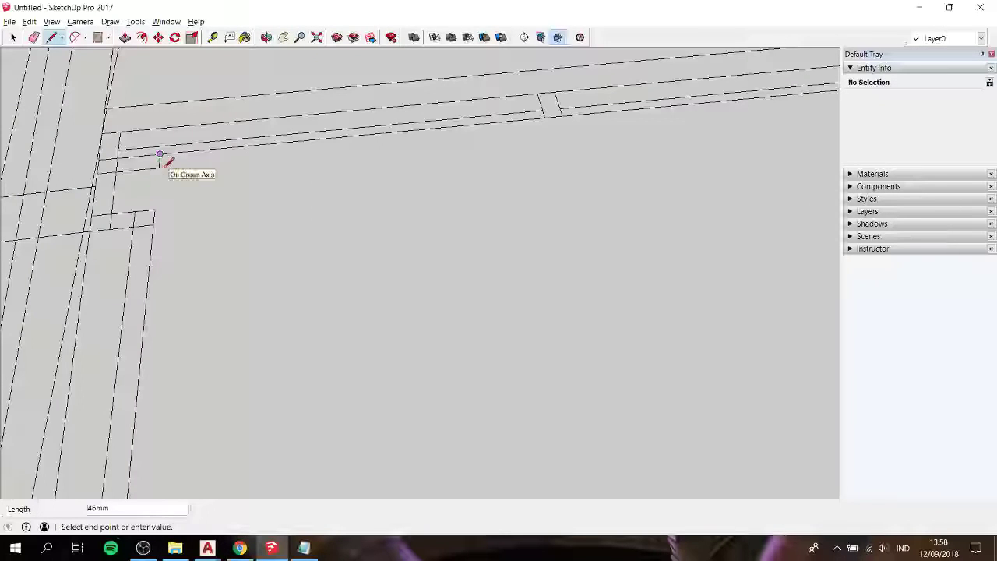
{"action": "scroll", "coordinate": [160, 156], "scroll_direction": "up", "scroll_amount": 2}
{"action": "scroll", "coordinate": [160, 162], "scroll_direction": "down", "scroll_amount": 1}
{"action": "scroll", "coordinate": [158, 162], "scroll_direction": "down", "scroll_amount": 2}
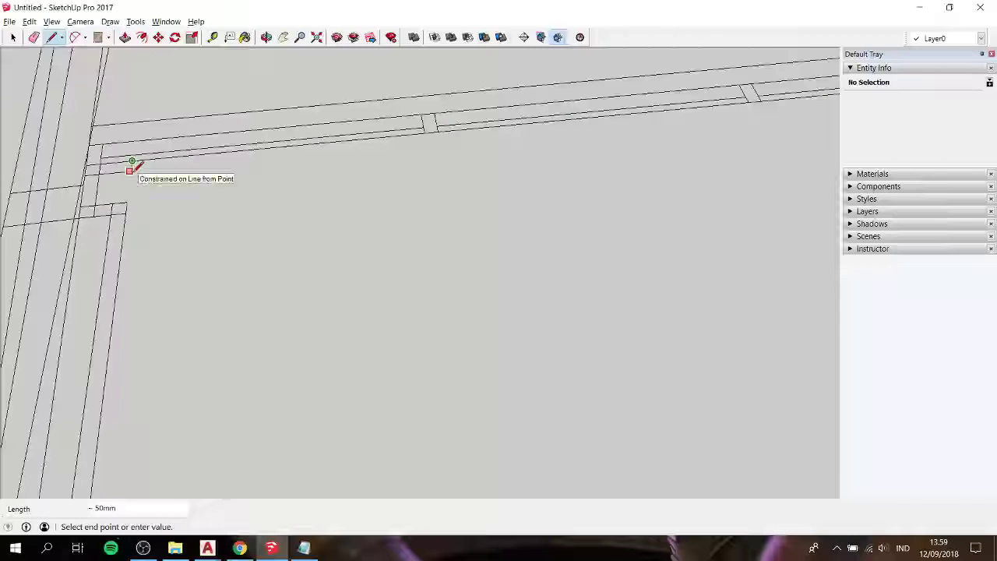
{"action": "middle_click_drag", "start_coordinate": [132, 163], "coordinate": [475, 245], "text": "shift"}
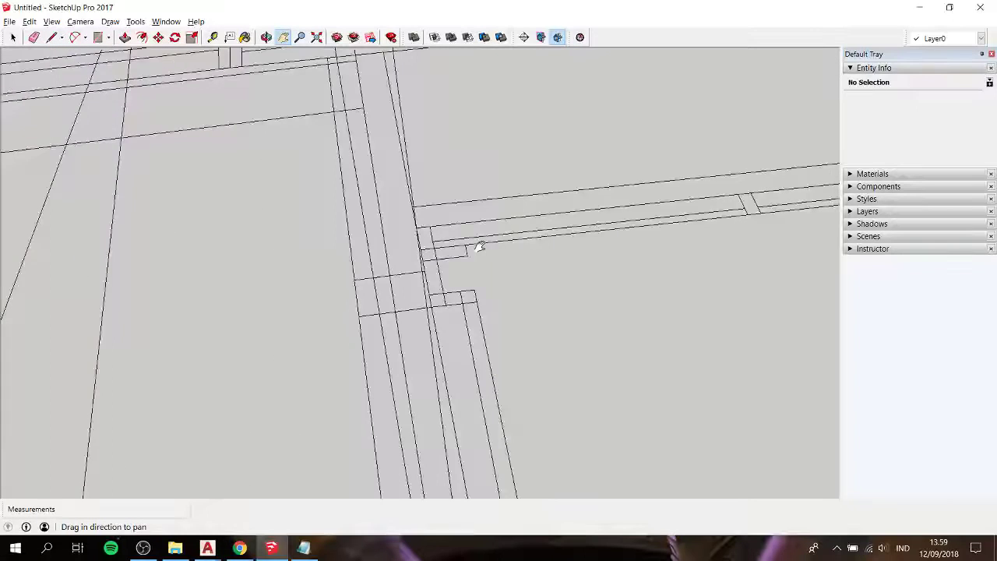
{"action": "scroll", "coordinate": [478, 245], "scroll_direction": "up", "scroll_amount": 3}
{"action": "scroll", "coordinate": [471, 243], "scroll_direction": "down", "scroll_amount": 2}
{"action": "left_click", "coordinate": [380, 234]}
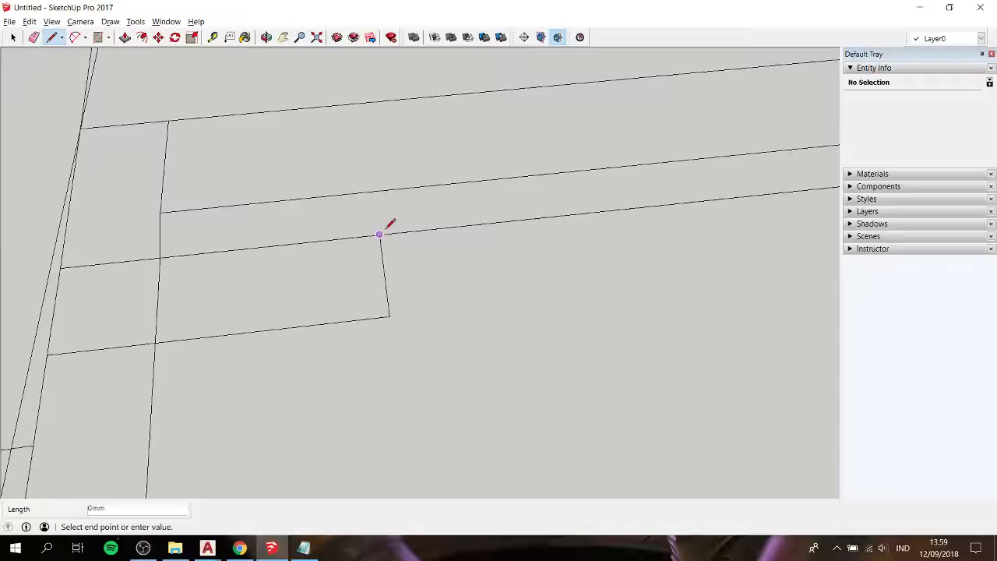
Add the short edges and the vertical wall edge that outline the rest of the corner
{"action": "scroll", "coordinate": [393, 308], "scroll_direction": "down", "scroll_amount": 5}
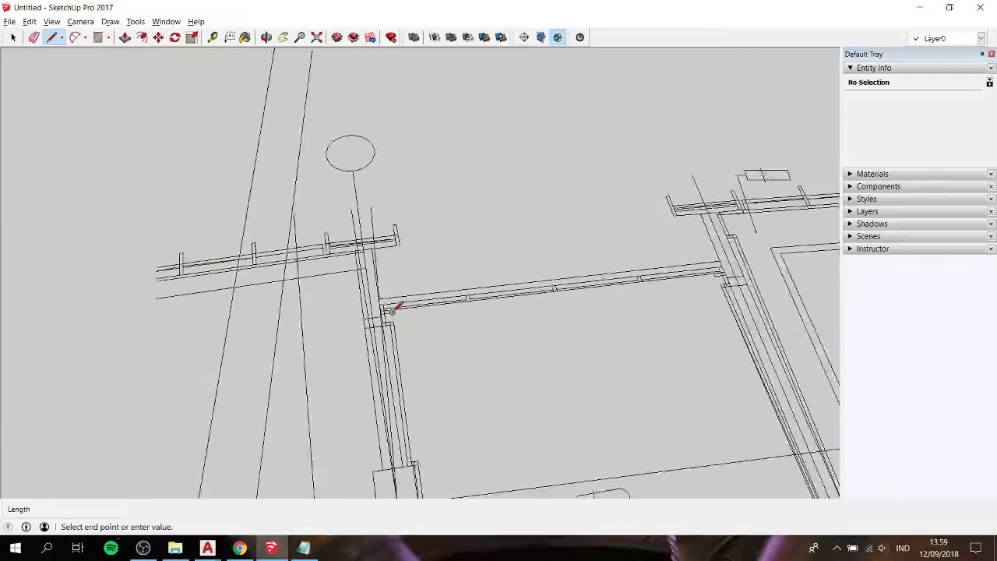
{"action": "scroll", "coordinate": [392, 311], "scroll_direction": "up", "scroll_amount": 2}
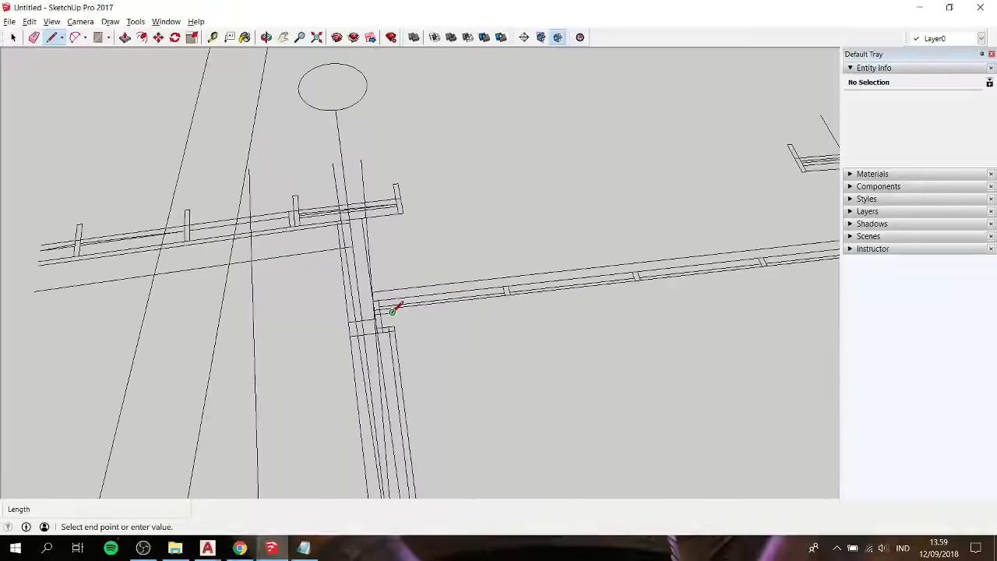
{"action": "scroll", "coordinate": [390, 311], "scroll_direction": "up", "scroll_amount": 2}
{"action": "scroll", "coordinate": [382, 311], "scroll_direction": "up", "scroll_amount": 2}
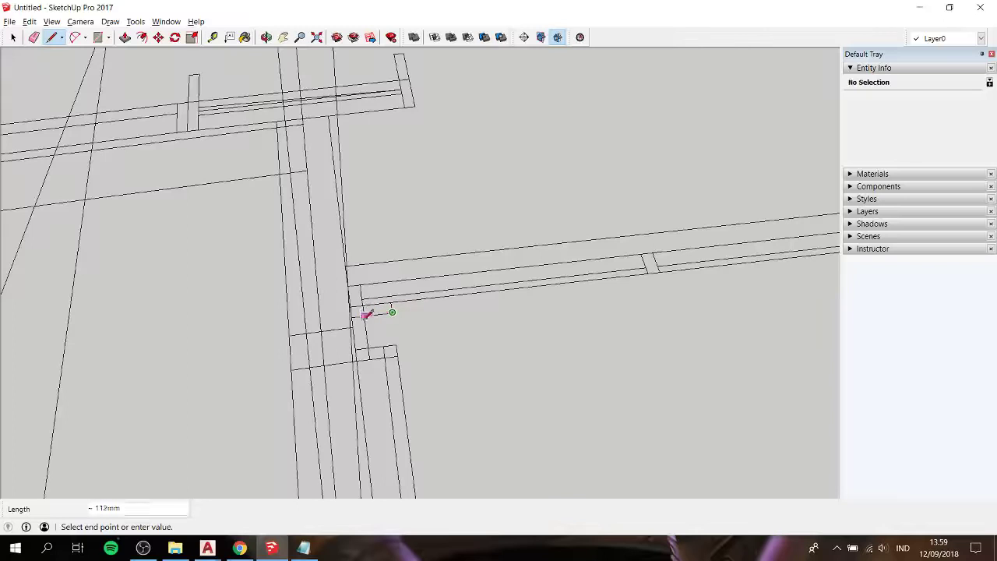
{"action": "left_click", "coordinate": [367, 315]}
{"action": "left_click", "coordinate": [368, 348]}
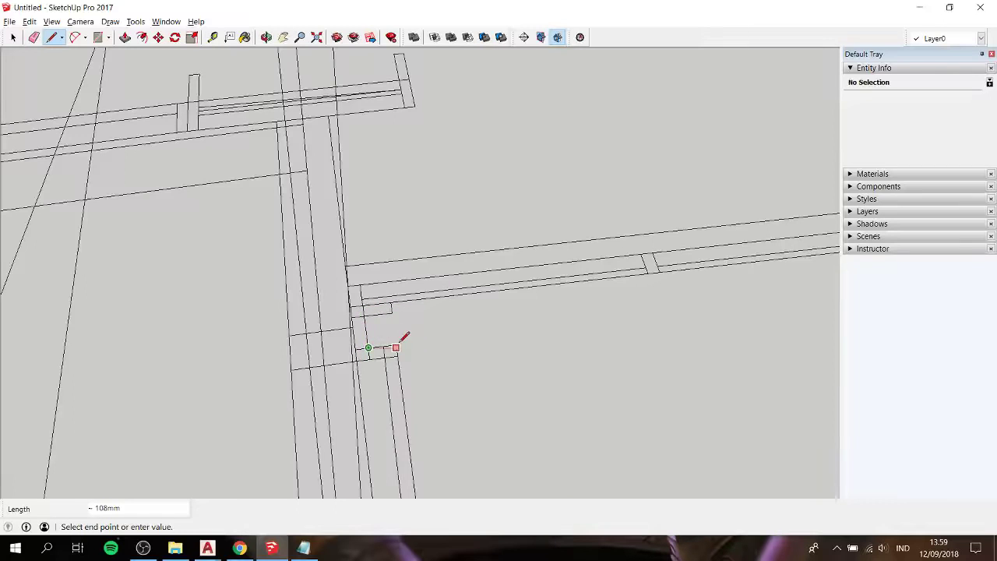
{"action": "scroll", "coordinate": [398, 337], "scroll_direction": "up", "scroll_amount": 8}
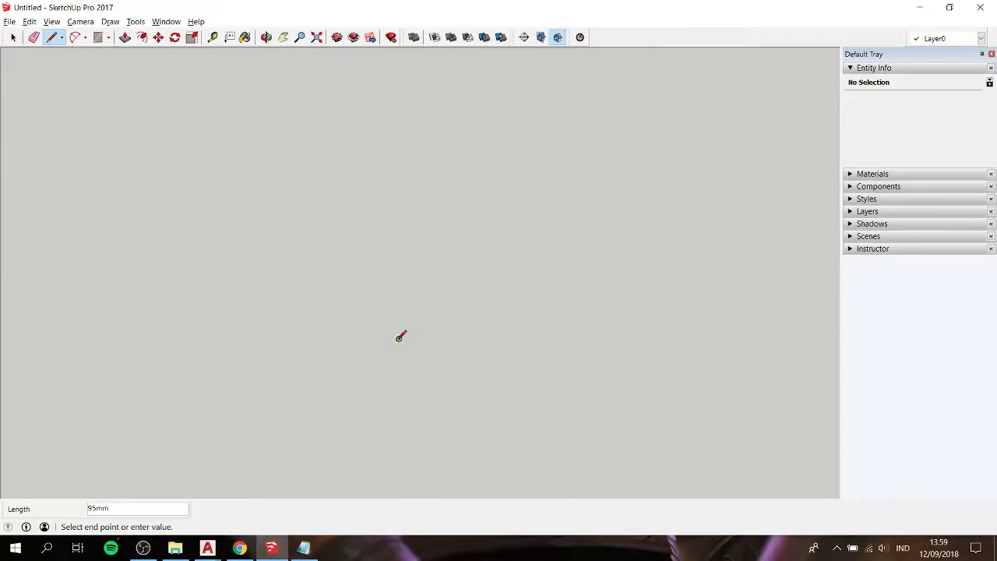
{"action": "scroll", "coordinate": [399, 335], "scroll_direction": "down", "scroll_amount": 4}
{"action": "left_click", "coordinate": [426, 368]}
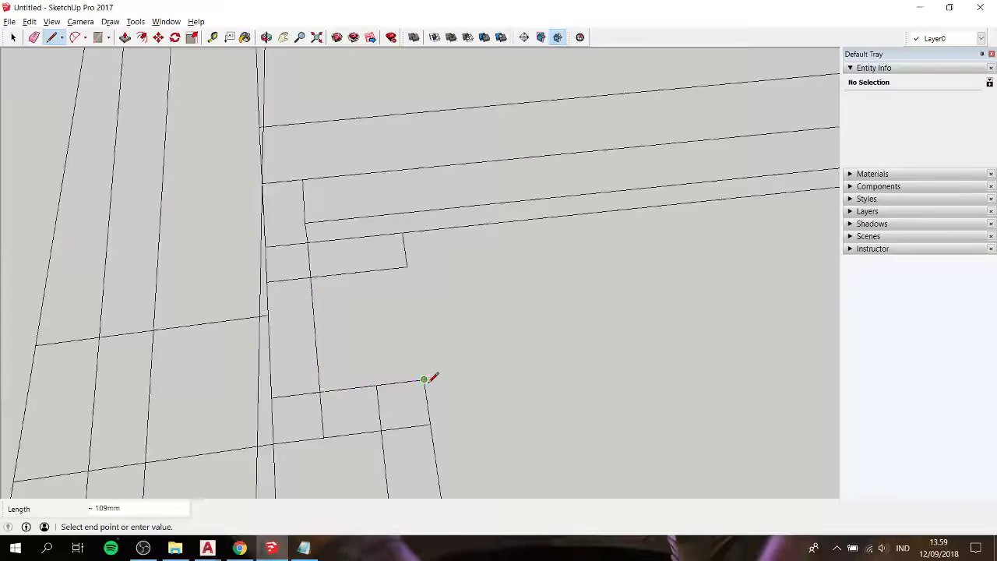
{"action": "scroll", "coordinate": [424, 379], "scroll_direction": "down", "scroll_amount": 5}
Pan over the floor plan to the next wall and resume the suspended line
{"action": "key", "text": "h"}
{"action": "left_click_drag", "start_coordinate": [484, 385], "coordinate": [454, 299]}
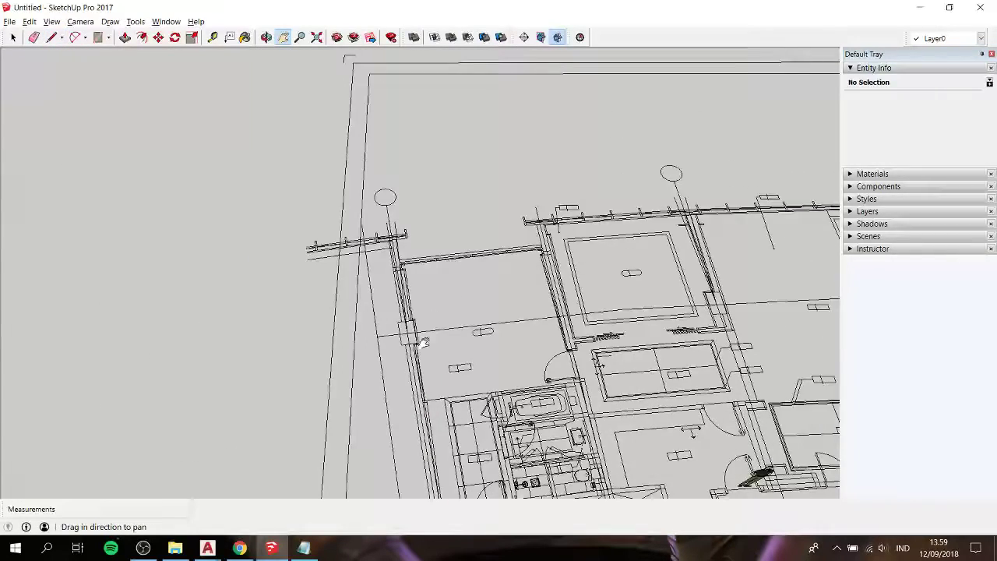
{"action": "scroll", "coordinate": [422, 343], "scroll_direction": "up", "scroll_amount": 2}
{"action": "scroll", "coordinate": [419, 337], "scroll_direction": "up", "scroll_amount": 2}
{"action": "scroll", "coordinate": [415, 329], "scroll_direction": "up", "scroll_amount": 2}
{"action": "scroll", "coordinate": [416, 325], "scroll_direction": "up", "scroll_amount": 2}
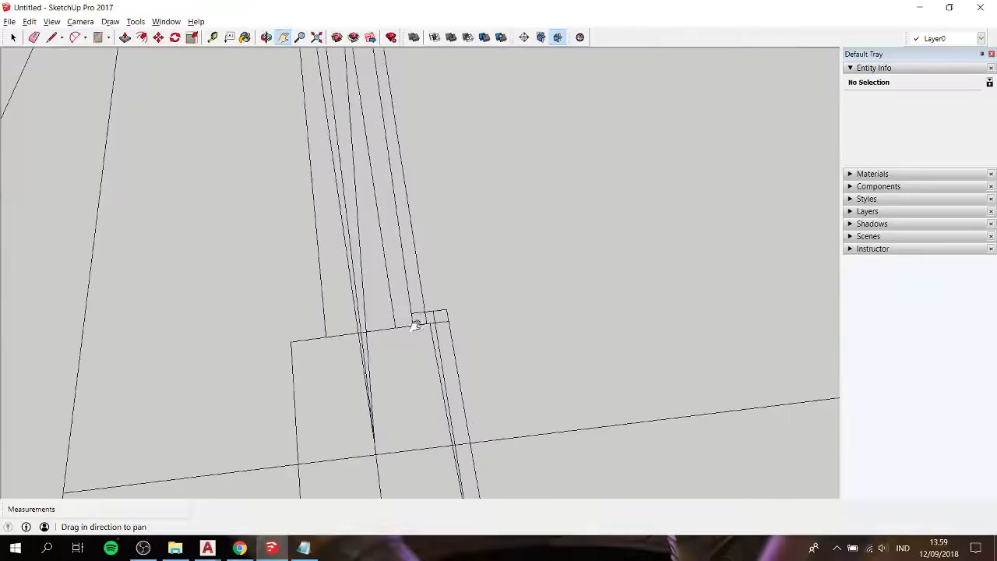
{"action": "key", "text": "Escape"}
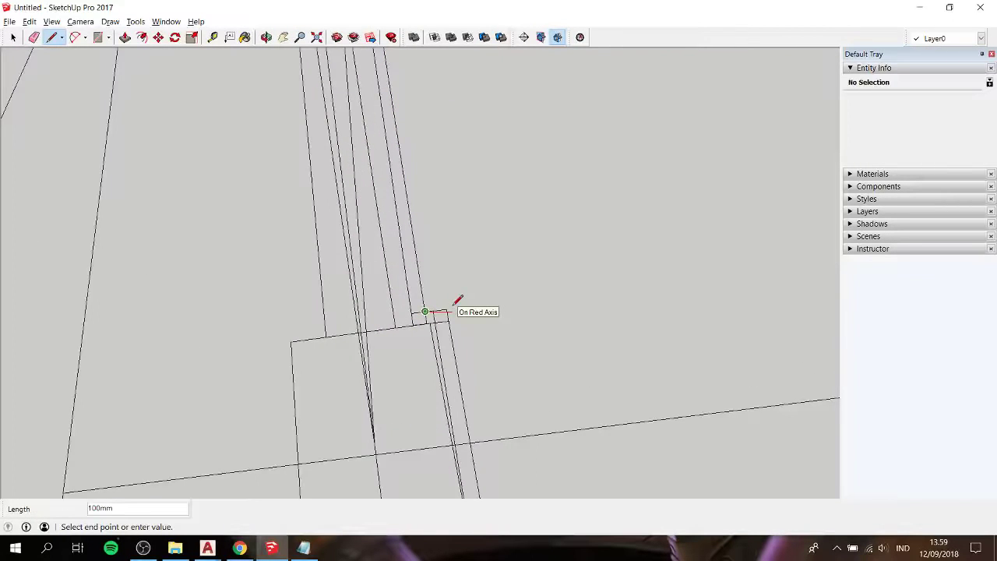
Zoom along the wall to stretch a roughly 950mm edge down its side
{"action": "scroll", "coordinate": [450, 305], "scroll_direction": "up", "scroll_amount": 5}
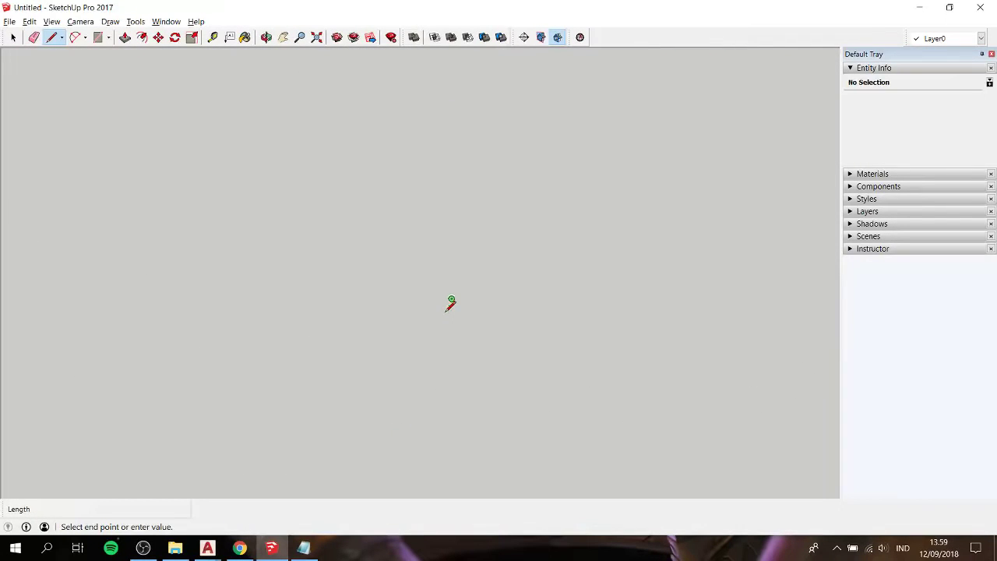
{"action": "scroll", "coordinate": [444, 307], "scroll_direction": "down", "scroll_amount": 5}
{"action": "scroll", "coordinate": [431, 340], "scroll_direction": "up", "scroll_amount": 5}
{"action": "scroll", "coordinate": [428, 341], "scroll_direction": "down", "scroll_amount": 2}
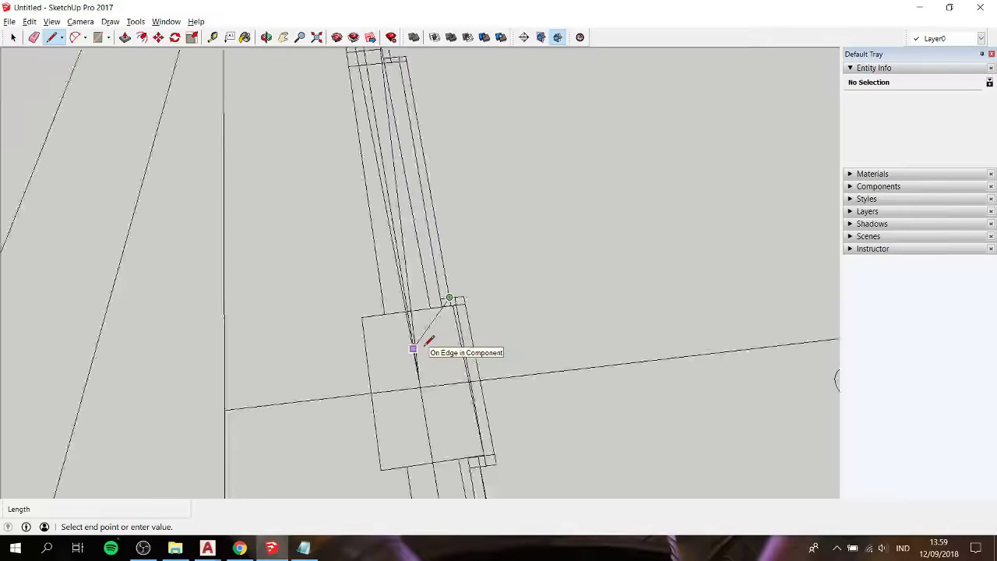
{"action": "scroll", "coordinate": [466, 297], "scroll_direction": "up", "scroll_amount": 1}
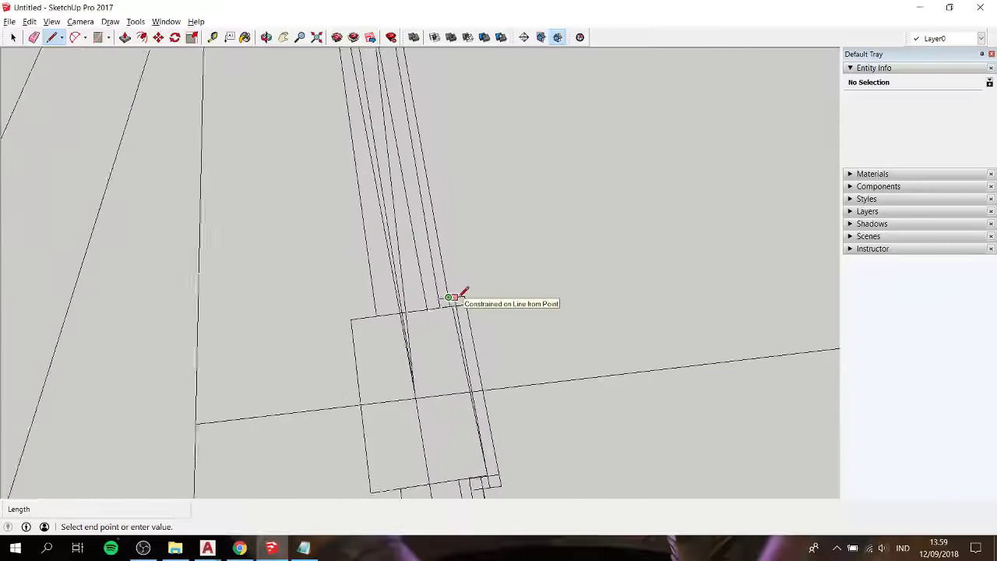
{"action": "scroll", "coordinate": [466, 297], "scroll_direction": "up", "scroll_amount": 2}
{"action": "scroll", "coordinate": [468, 297], "scroll_direction": "up", "scroll_amount": 1}
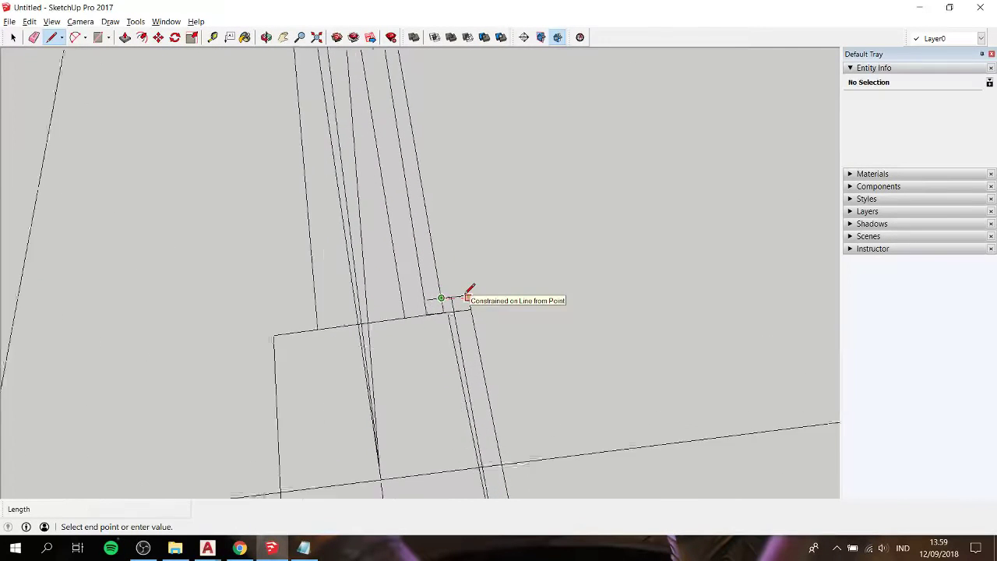
{"action": "scroll", "coordinate": [466, 296], "scroll_direction": "up", "scroll_amount": 1}
{"action": "scroll", "coordinate": [465, 296], "scroll_direction": "up", "scroll_amount": 1}
{"action": "scroll", "coordinate": [461, 294], "scroll_direction": "up", "scroll_amount": 2}
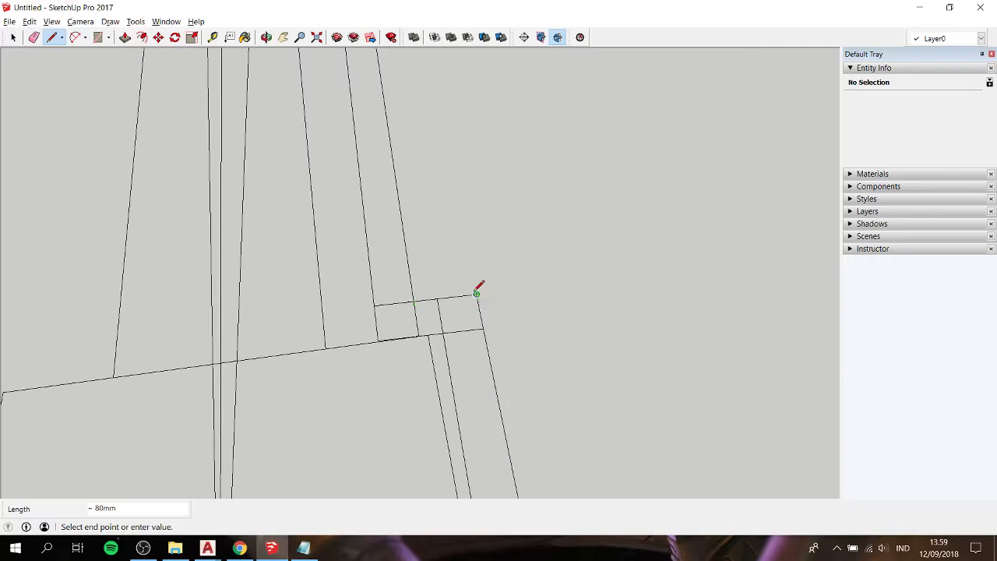
{"action": "scroll", "coordinate": [477, 296], "scroll_direction": "down", "scroll_amount": 2}
{"action": "scroll", "coordinate": [478, 306], "scroll_direction": "down", "scroll_amount": 1}
{"action": "scroll", "coordinate": [475, 311], "scroll_direction": "down", "scroll_amount": 1}
{"action": "scroll", "coordinate": [482, 313], "scroll_direction": "down", "scroll_amount": 4}
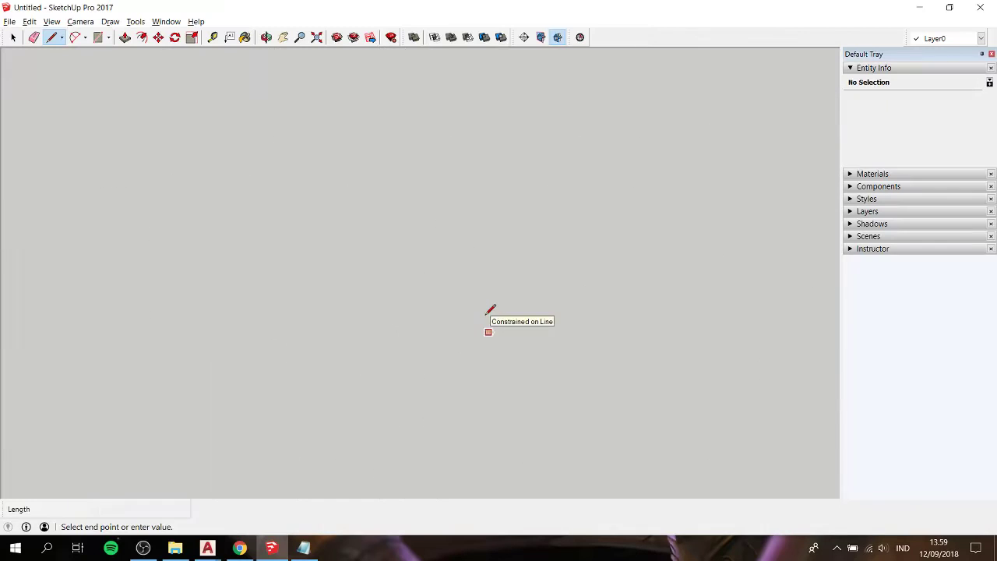
{"action": "scroll", "coordinate": [483, 308], "scroll_direction": "up", "scroll_amount": 4}
{"action": "scroll", "coordinate": [479, 304], "scroll_direction": "up", "scroll_amount": 3}
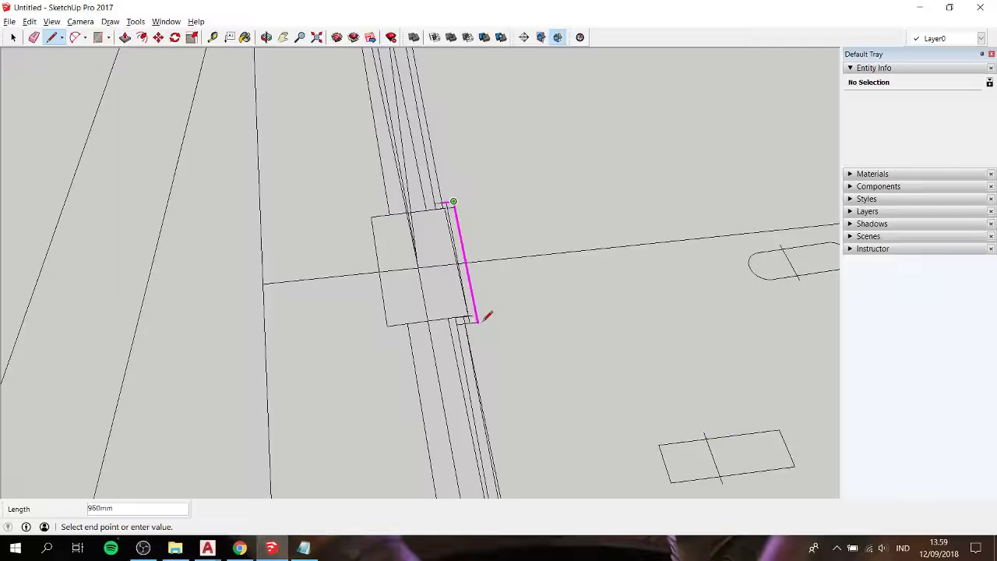
Draw the roughly 1960mm edge down the wall from the column to the bathroom corner
{"action": "left_click", "coordinate": [479, 320]}
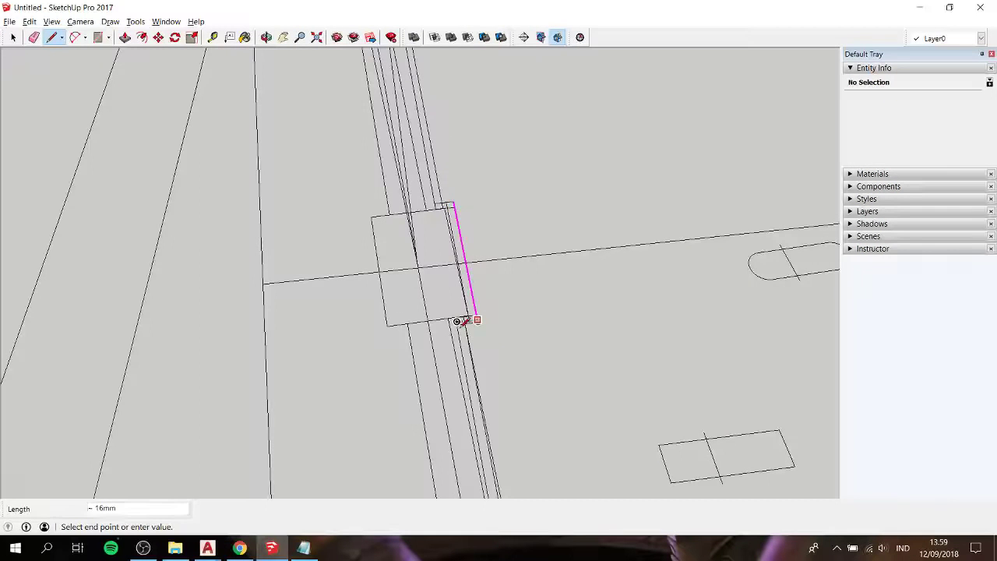
{"action": "scroll", "coordinate": [466, 321], "scroll_direction": "down", "scroll_amount": 4}
{"action": "scroll", "coordinate": [466, 321], "scroll_direction": "up", "scroll_amount": 4}
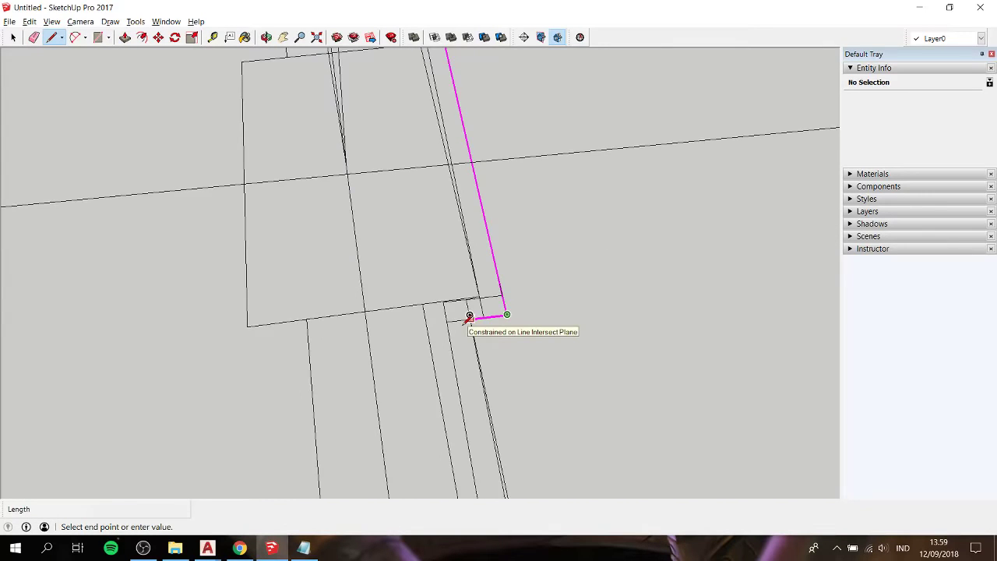
{"action": "scroll", "coordinate": [470, 317], "scroll_direction": "down", "scroll_amount": 1}
{"action": "scroll", "coordinate": [471, 316], "scroll_direction": "down", "scroll_amount": 2}
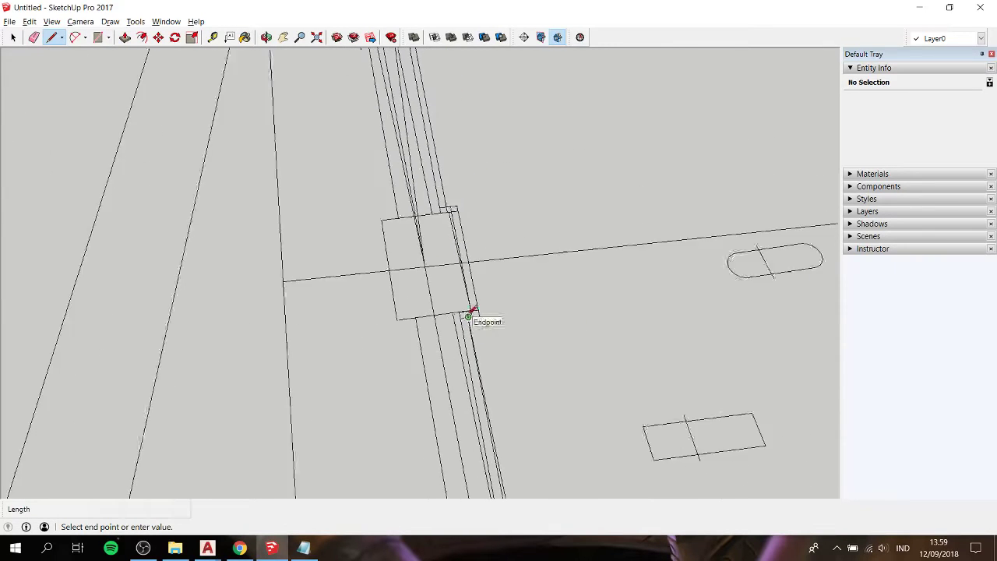
{"action": "scroll", "coordinate": [471, 316], "scroll_direction": "down", "scroll_amount": 1}
{"action": "scroll", "coordinate": [471, 317], "scroll_direction": "up", "scroll_amount": 2}
{"action": "scroll", "coordinate": [493, 422], "scroll_direction": "up", "scroll_amount": 1}
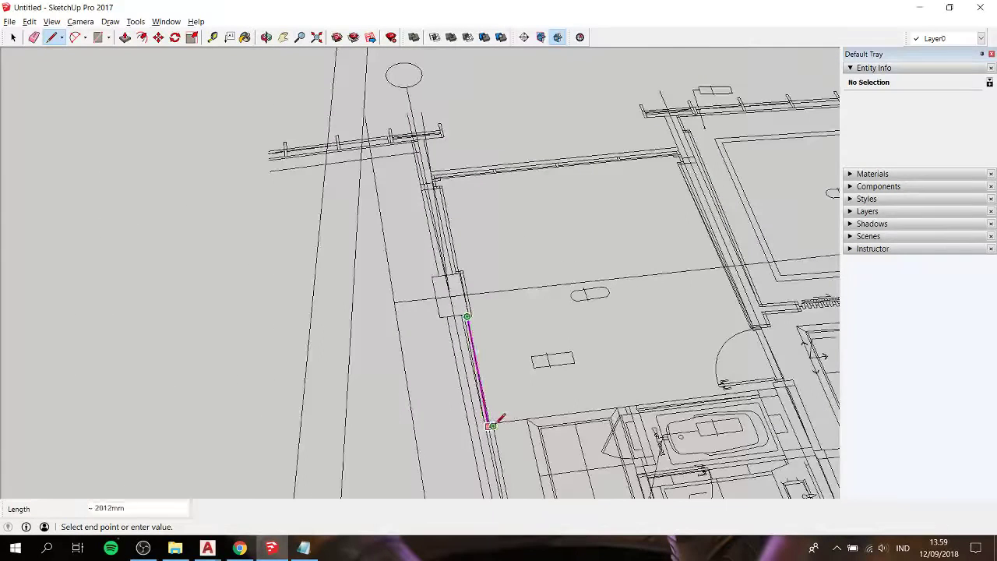
{"action": "scroll", "coordinate": [494, 416], "scroll_direction": "down", "scroll_amount": 2}
{"action": "scroll", "coordinate": [494, 416], "scroll_direction": "up", "scroll_amount": 3}
{"action": "scroll", "coordinate": [483, 414], "scroll_direction": "up", "scroll_amount": 1}
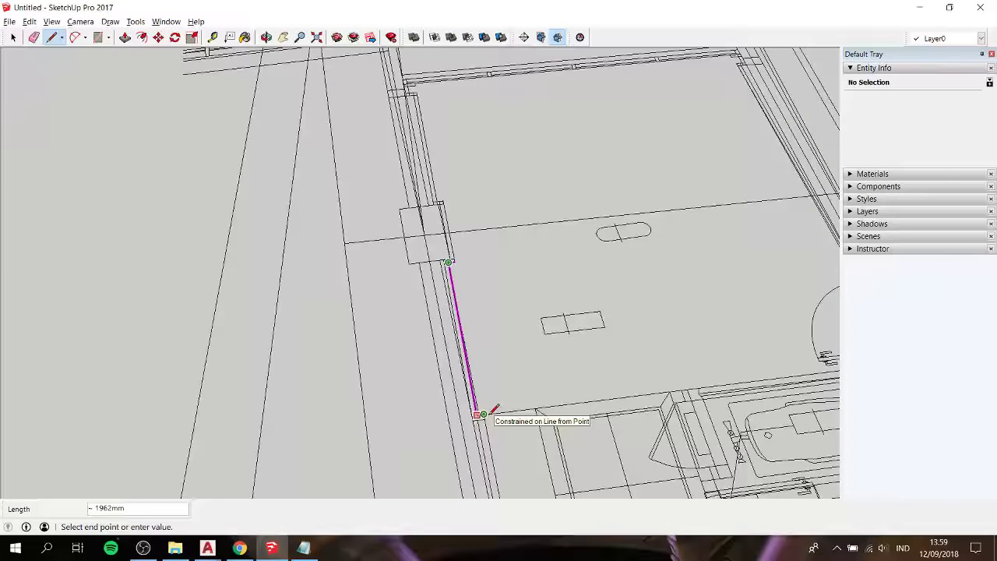
{"action": "left_click", "coordinate": [478, 414]}
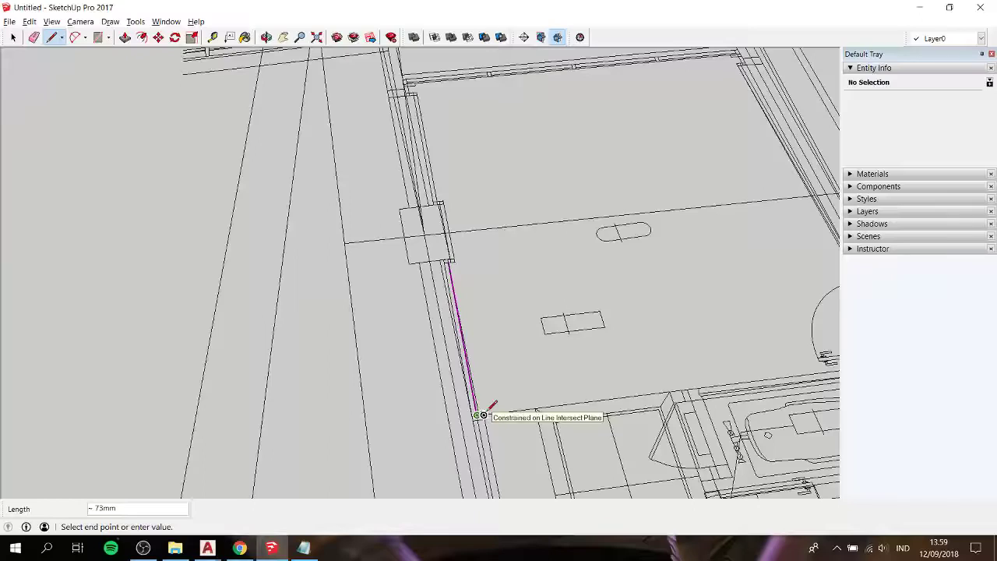
Pan and zoom the floor plan to bring the room's left wall into view
{"action": "scroll", "coordinate": [508, 408], "scroll_direction": "down", "scroll_amount": 3}
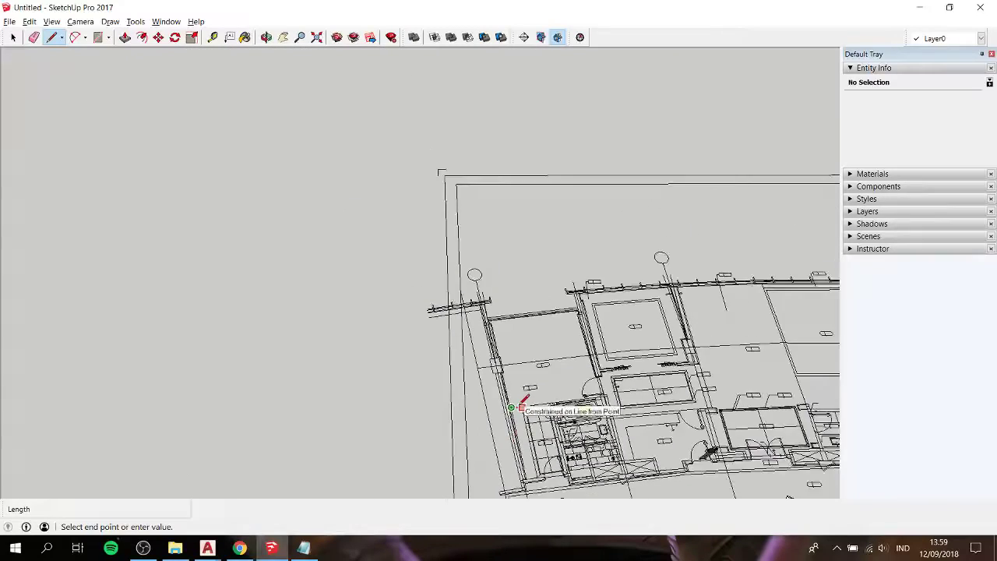
{"action": "scroll", "coordinate": [523, 421], "scroll_direction": "up", "scroll_amount": 1}
{"action": "middle_click_drag", "start_coordinate": [524, 476], "coordinate": [526, 308], "text": "shift"}
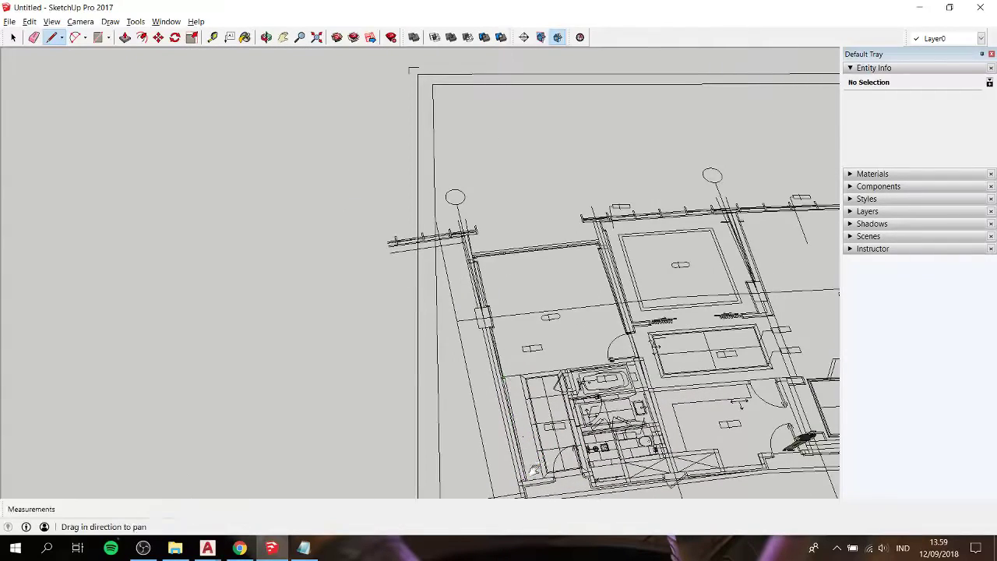
{"action": "scroll", "coordinate": [545, 253], "scroll_direction": "up", "scroll_amount": 2}
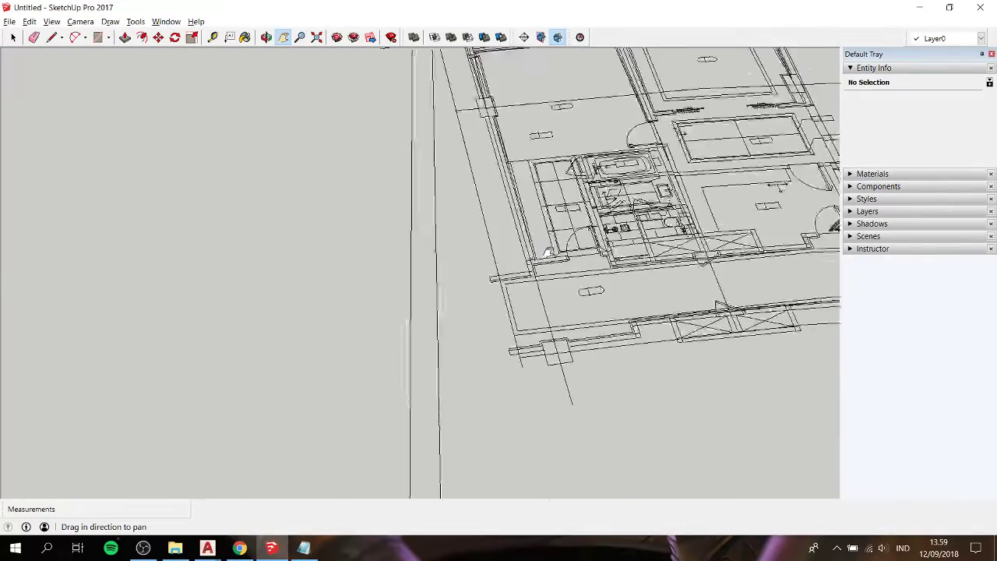
{"action": "scroll", "coordinate": [549, 252], "scroll_direction": "up", "scroll_amount": 2}
{"action": "left_click_drag", "start_coordinate": [509, 278], "coordinate": [455, 431]}
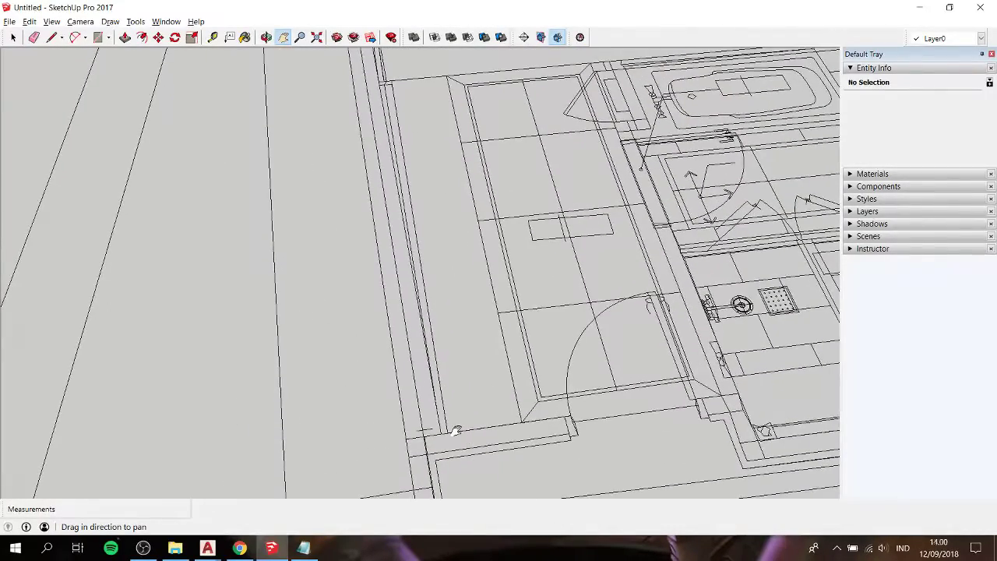
Finish the left wall edge at the room's bottom corner
{"action": "key", "text": "Escape"}
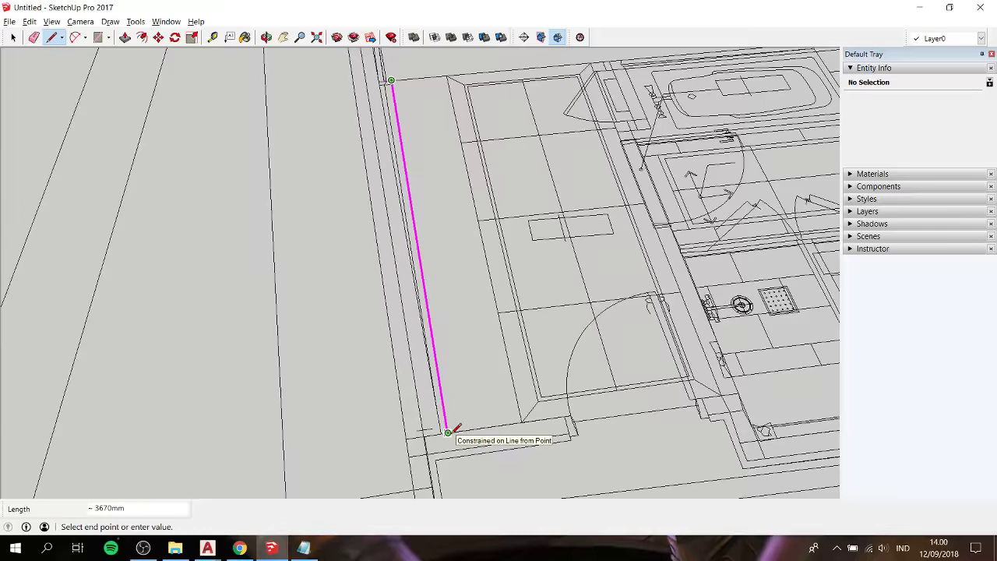
{"action": "left_click", "coordinate": [448, 432]}
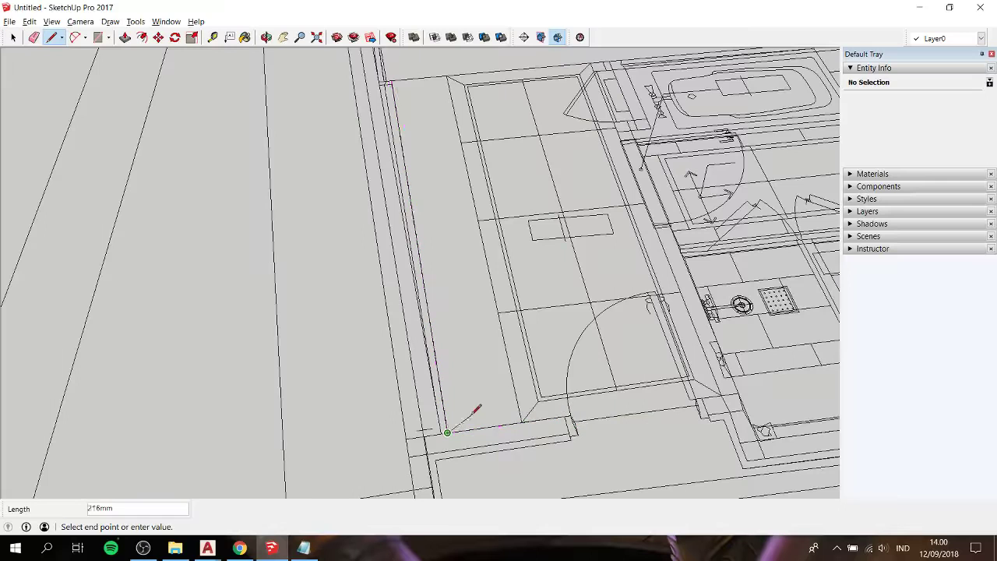
{"action": "scroll", "coordinate": [573, 413], "scroll_direction": "up", "scroll_amount": 1}
{"action": "scroll", "coordinate": [572, 417], "scroll_direction": "up", "scroll_amount": 1}
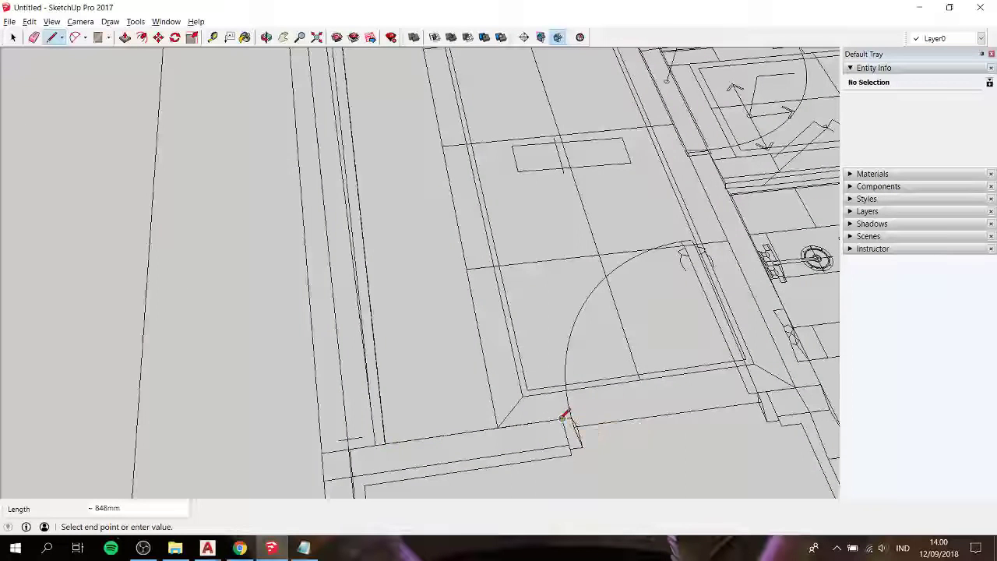
Trace the bottom wall from the door opening to the right corner, plus a short corner edge
{"action": "left_click", "coordinate": [562, 419]}
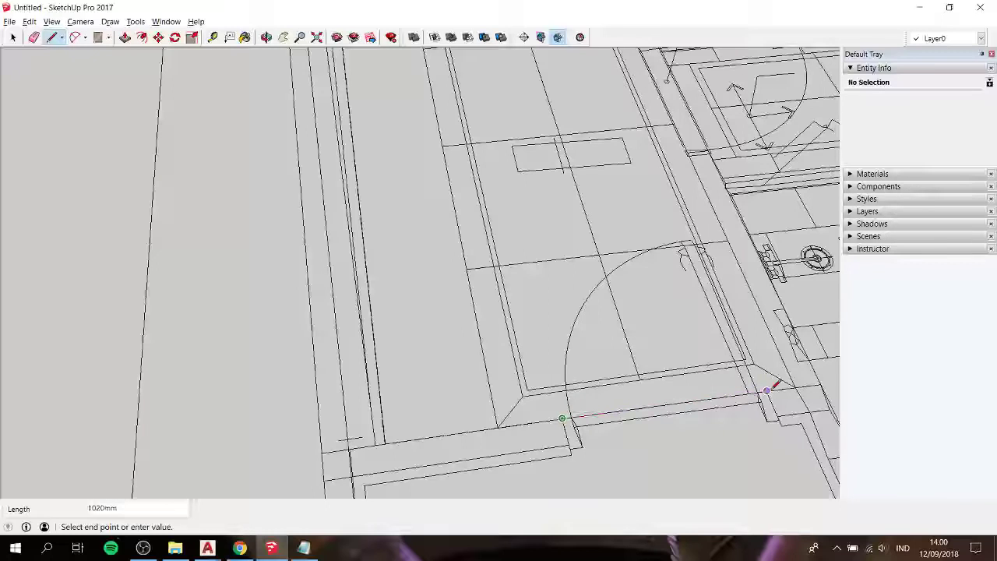
{"action": "left_click", "coordinate": [768, 391]}
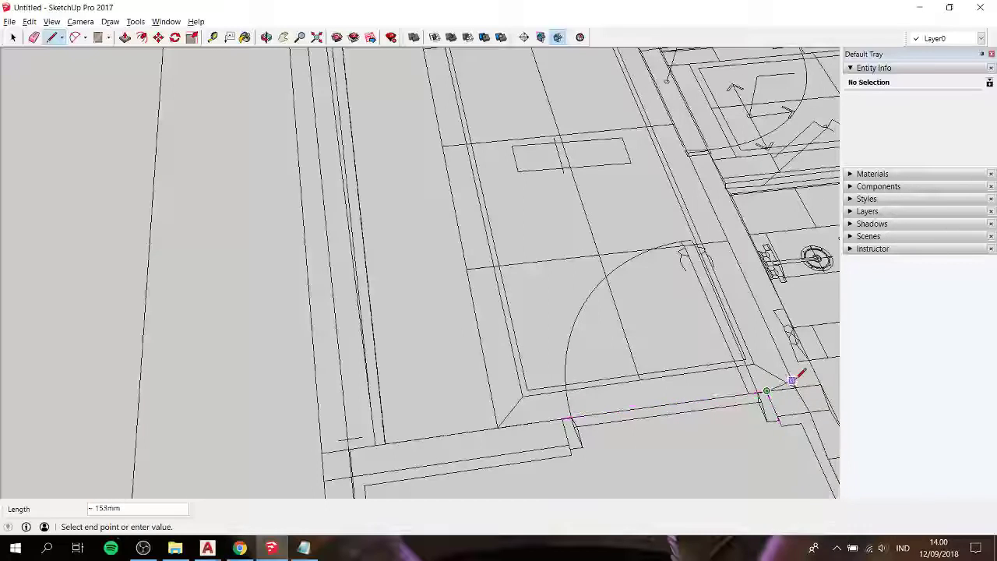
{"action": "left_click", "coordinate": [795, 387]}
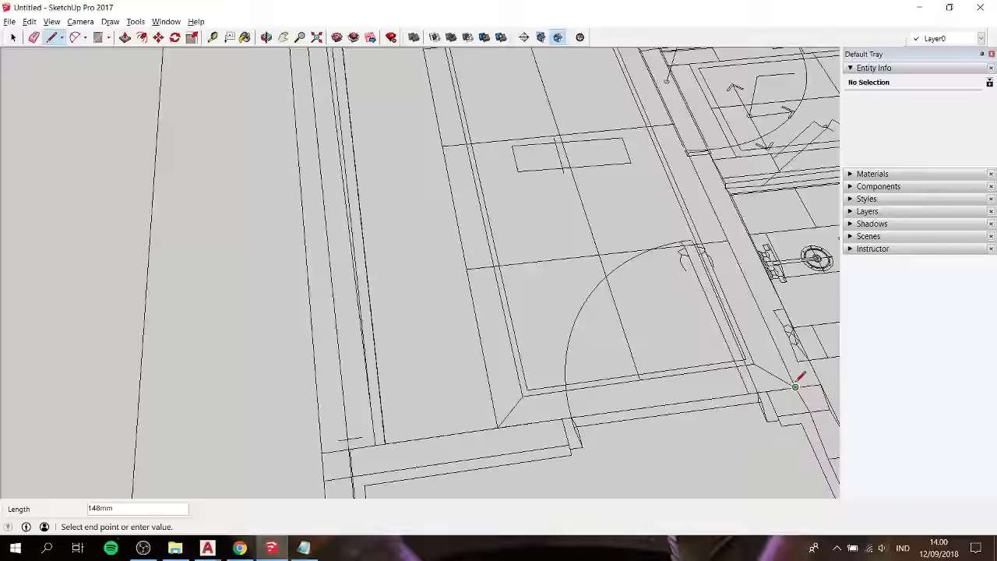
{"action": "scroll", "coordinate": [795, 385], "scroll_direction": "down", "scroll_amount": 2}
{"action": "scroll", "coordinate": [795, 385], "scroll_direction": "down", "scroll_amount": 1}
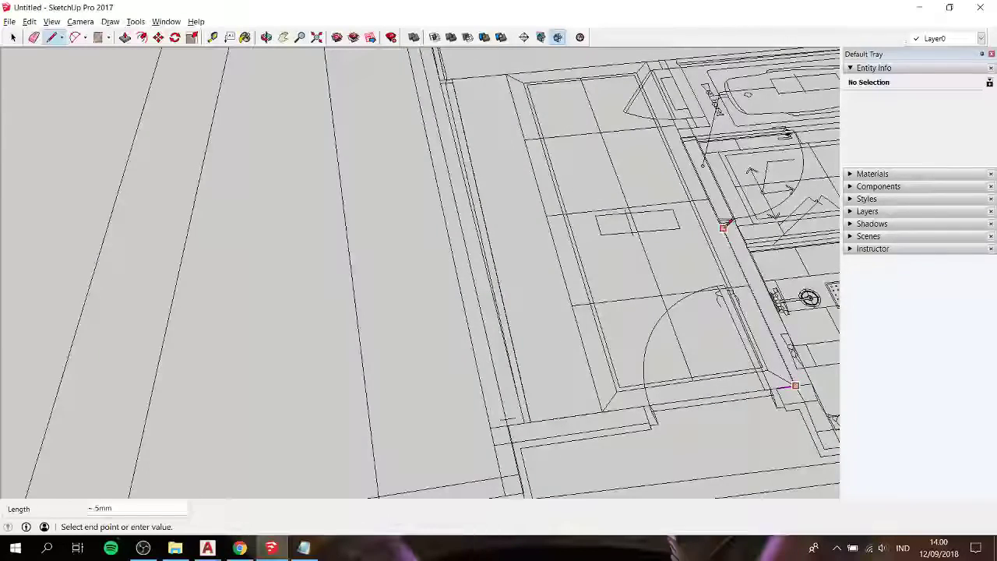
{"action": "scroll", "coordinate": [719, 222], "scroll_direction": "up", "scroll_amount": 1}
{"action": "scroll", "coordinate": [715, 219], "scroll_direction": "up", "scroll_amount": 2}
{"action": "scroll", "coordinate": [715, 218], "scroll_direction": "up", "scroll_amount": 2}
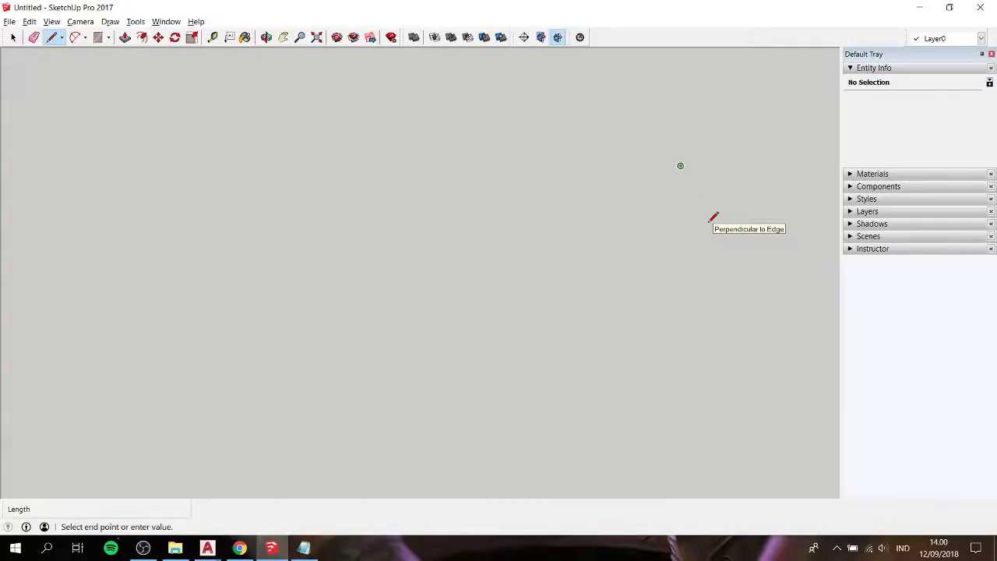
{"action": "scroll", "coordinate": [713, 218], "scroll_direction": "down", "scroll_amount": 4}
{"action": "scroll", "coordinate": [713, 219], "scroll_direction": "down", "scroll_amount": 1}
{"action": "scroll", "coordinate": [715, 221], "scroll_direction": "up", "scroll_amount": 2}
{"action": "scroll", "coordinate": [717, 230], "scroll_direction": "down", "scroll_amount": 3}
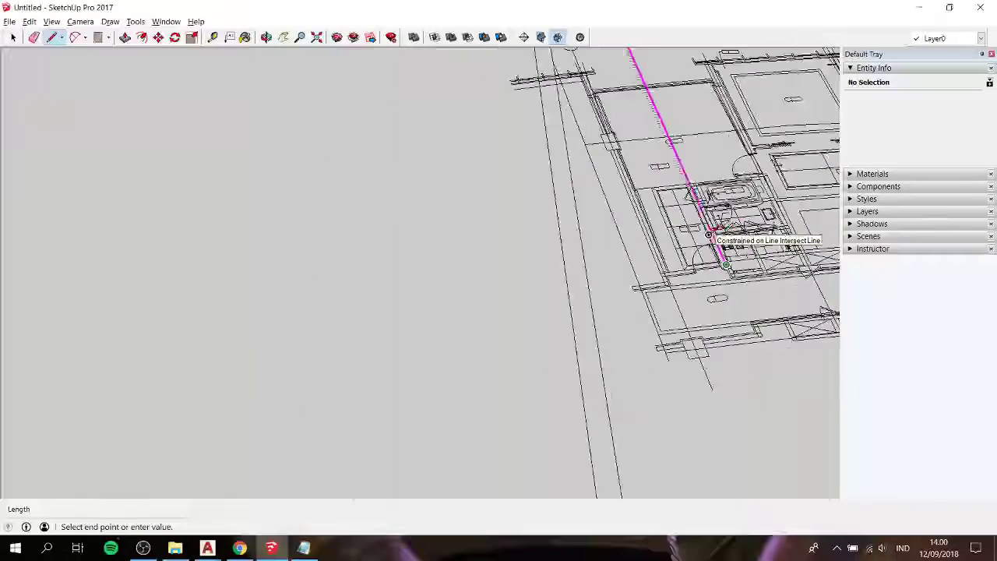
{"action": "scroll", "coordinate": [718, 226], "scroll_direction": "down", "scroll_amount": 1}
Cancel the unfinished line, view the whole plan, and bring up the Notepad tutorial notes
{"action": "key", "text": "space"}
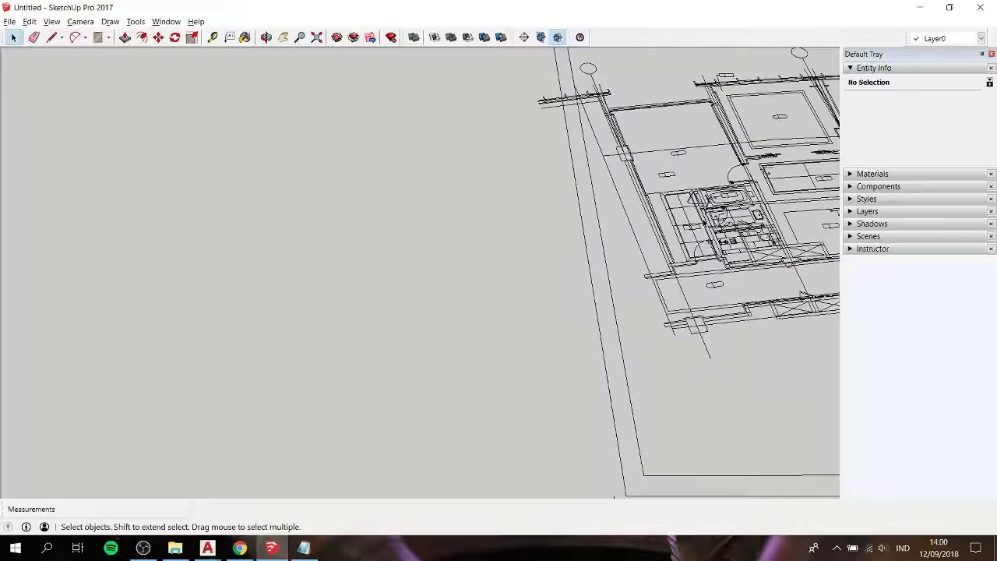
{"action": "key", "text": "h"}
{"action": "scroll", "coordinate": [425, 452], "scroll_direction": "up", "scroll_amount": 2}
{"action": "left_click_drag", "start_coordinate": [429, 451], "coordinate": [414, 454]}
{"action": "left_click", "coordinate": [303, 548]}
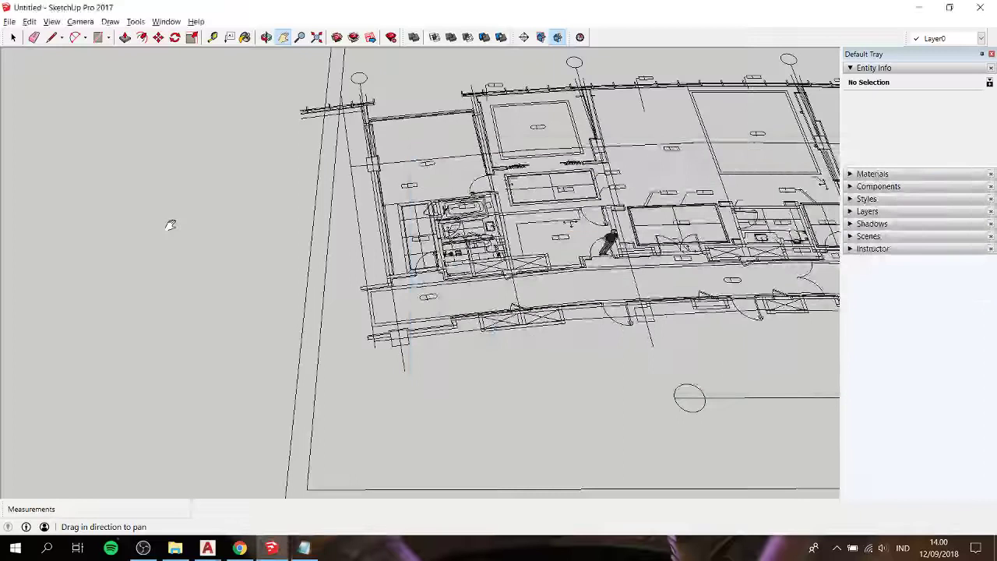
Draw a 41000mm × 28551mm rectangle from the sheet's top-left to bottom-right corner
{"action": "left_click_drag", "start_coordinate": [285, 195], "coordinate": [220, 216]}
{"action": "scroll", "coordinate": [219, 203], "scroll_direction": "down", "scroll_amount": 2}
{"action": "key", "text": "r"}
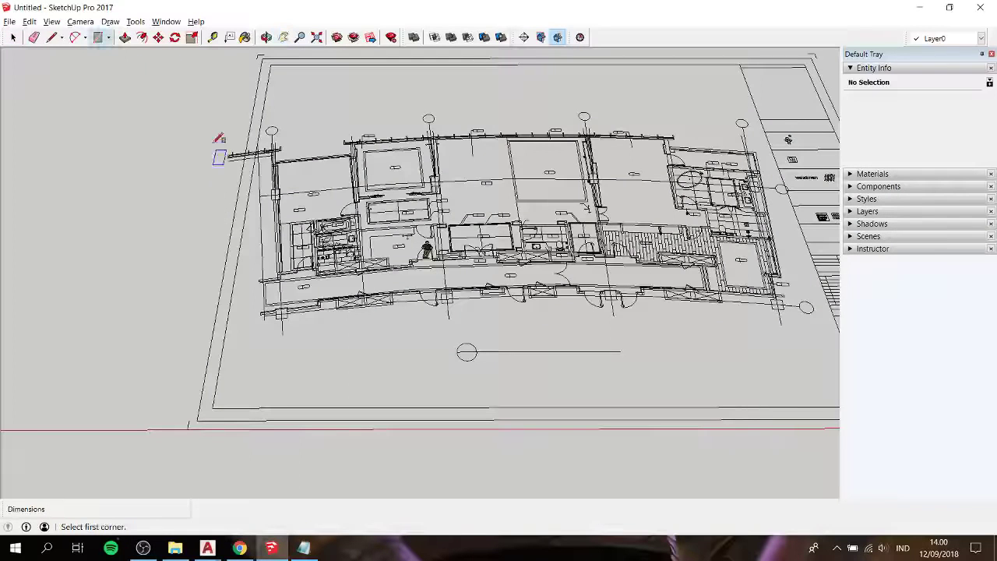
{"action": "left_click", "coordinate": [266, 58]}
{"action": "scroll", "coordinate": [266, 59], "scroll_direction": "down", "scroll_amount": 2}
{"action": "left_click", "coordinate": [709, 280]}
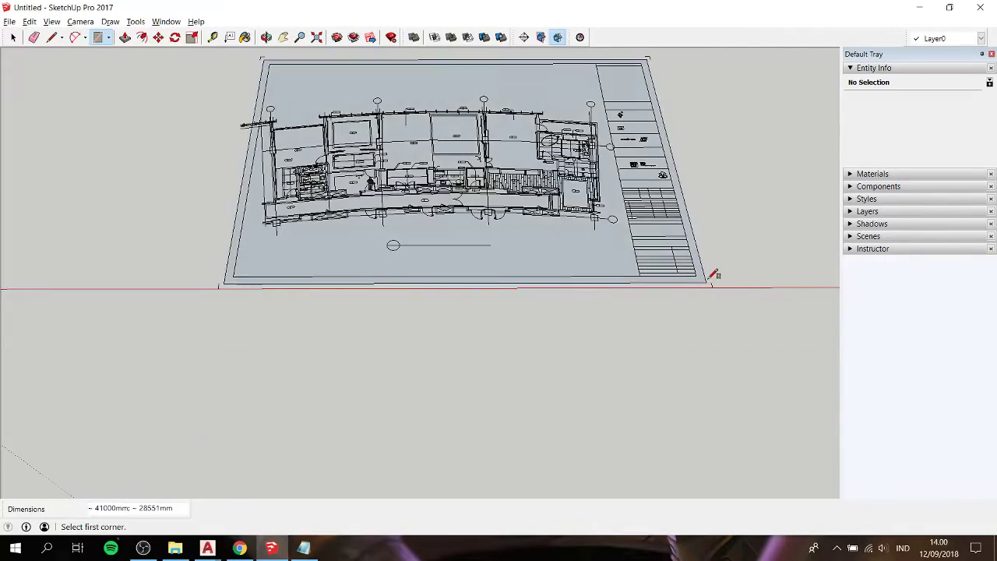
{"action": "key", "text": "space"}
{"action": "scroll", "coordinate": [324, 335], "scroll_direction": "up", "scroll_amount": 2}
{"action": "scroll", "coordinate": [328, 270], "scroll_direction": "up", "scroll_amount": 2}
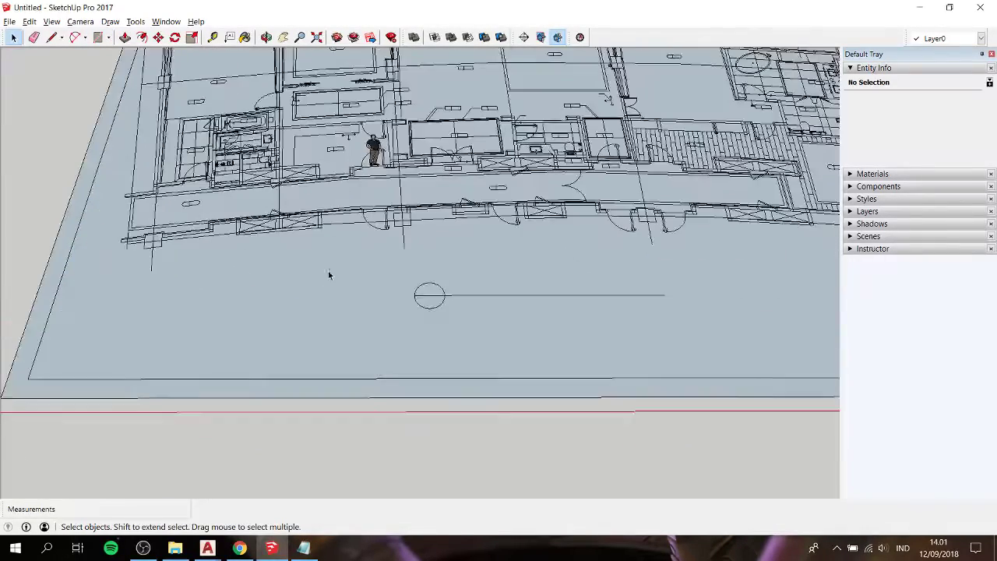
Make the rectangle a group, reverse its face inside the group, then exit the group
{"action": "right_click", "coordinate": [327, 302]}
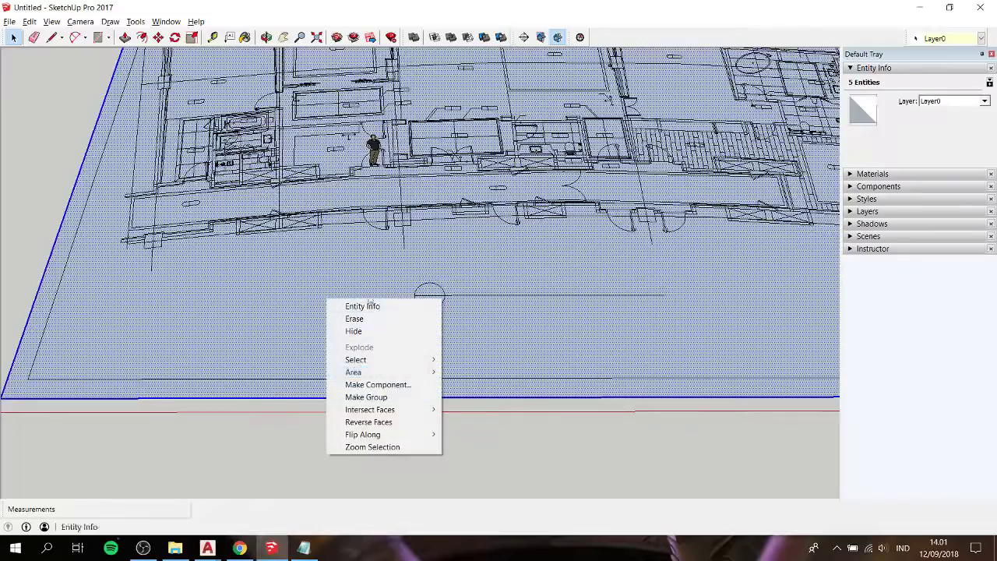
{"action": "left_click", "coordinate": [394, 403]}
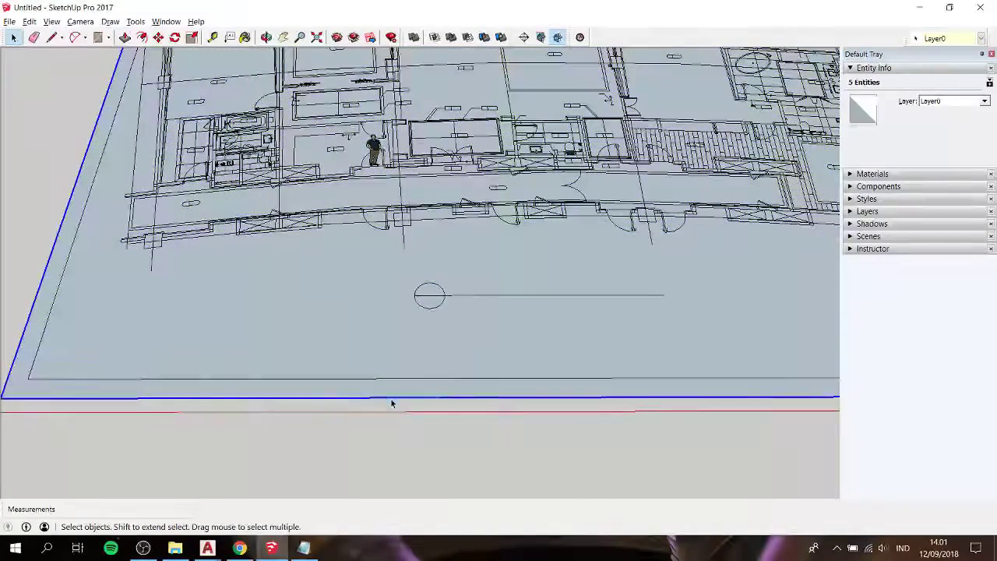
{"action": "triple_click", "coordinate": [293, 307]}
{"action": "right_click", "coordinate": [293, 307]}
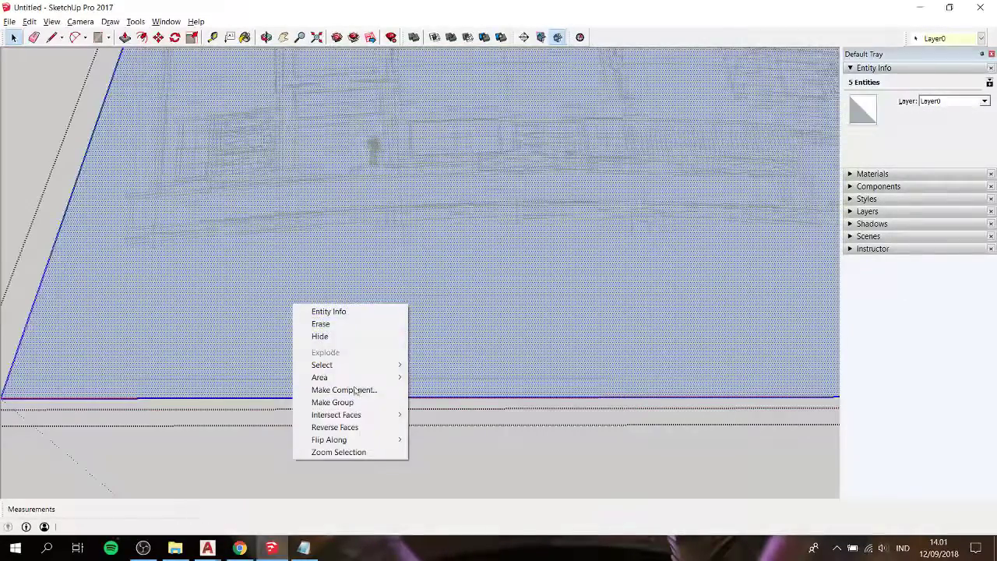
{"action": "left_click", "coordinate": [350, 424]}
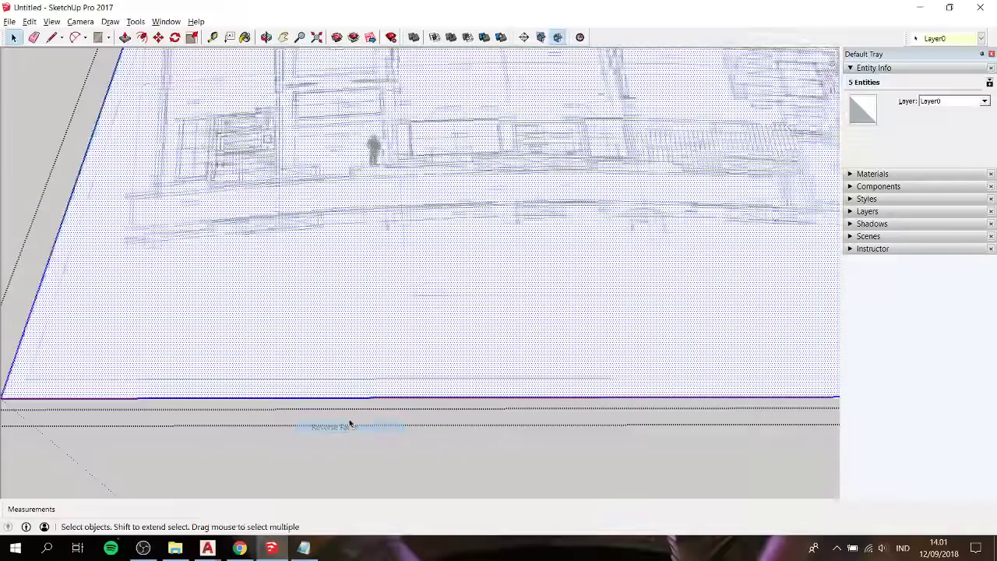
{"action": "left_click", "coordinate": [248, 460]}
{"action": "middle_click_drag", "start_coordinate": [305, 273], "coordinate": [306, 292], "text": "shift"}
Select the traced wall outline edges and bring the top of the room into view
{"action": "middle_click_drag", "start_coordinate": [421, 234], "coordinate": [421, 382], "text": "shift"}
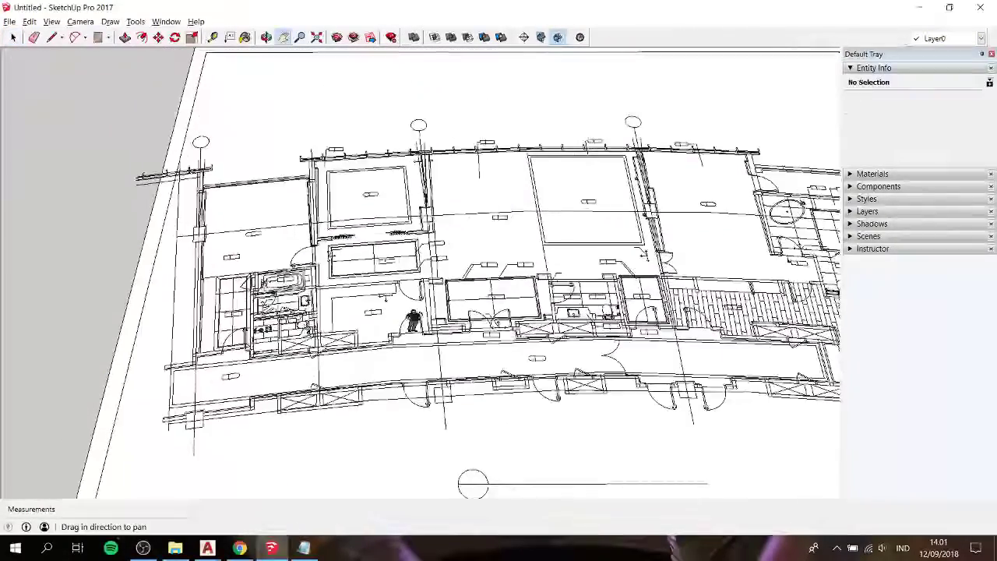
{"action": "scroll", "coordinate": [421, 273], "scroll_direction": "up", "scroll_amount": 2}
{"action": "scroll", "coordinate": [421, 272], "scroll_direction": "up", "scroll_amount": 2}
{"action": "scroll", "coordinate": [421, 273], "scroll_direction": "up", "scroll_amount": 3}
{"action": "key", "text": "space"}
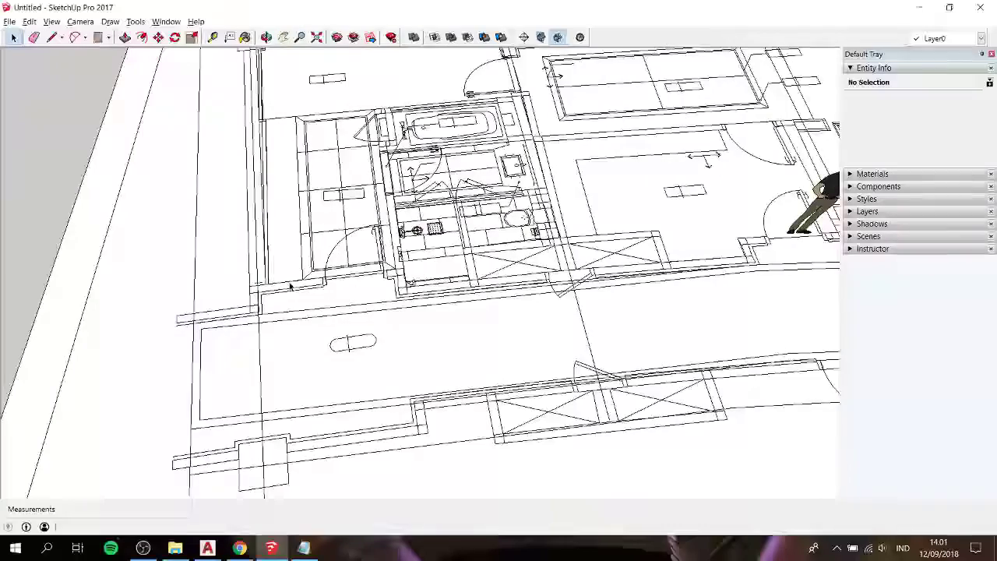
{"action": "left_click", "coordinate": [290, 282]}
{"action": "scroll", "coordinate": [300, 196], "scroll_direction": "down", "scroll_amount": 1}
{"action": "scroll", "coordinate": [298, 196], "scroll_direction": "down", "scroll_amount": 1}
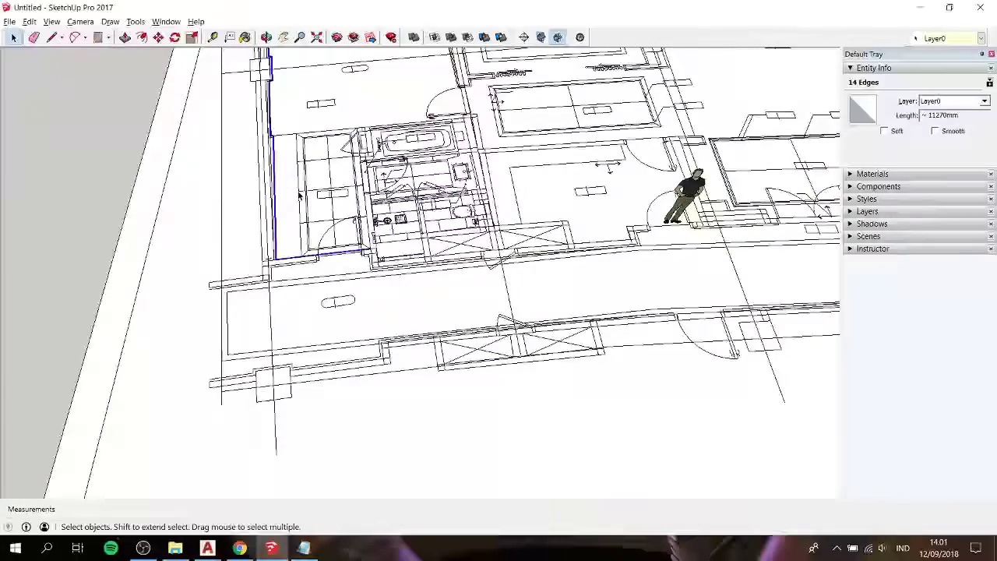
{"action": "middle_click_drag", "start_coordinate": [307, 180], "coordinate": [345, 318], "text": "shift"}
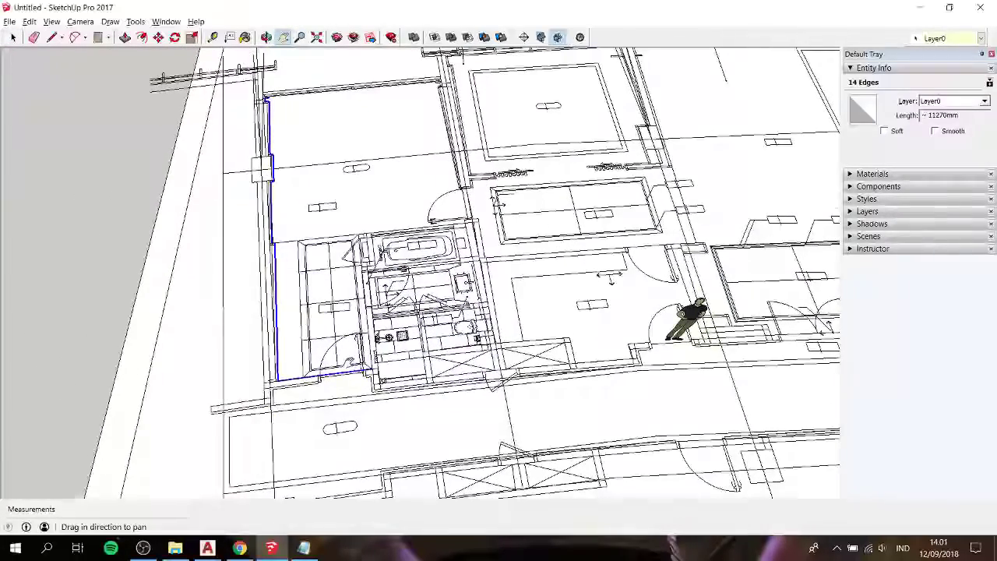
{"action": "scroll", "coordinate": [338, 284], "scroll_direction": "up", "scroll_amount": 2}
{"action": "scroll", "coordinate": [338, 283], "scroll_direction": "up", "scroll_amount": 2}
{"action": "scroll", "coordinate": [338, 283], "scroll_direction": "up", "scroll_amount": 2}
{"action": "scroll", "coordinate": [339, 284], "scroll_direction": "up", "scroll_amount": 2}
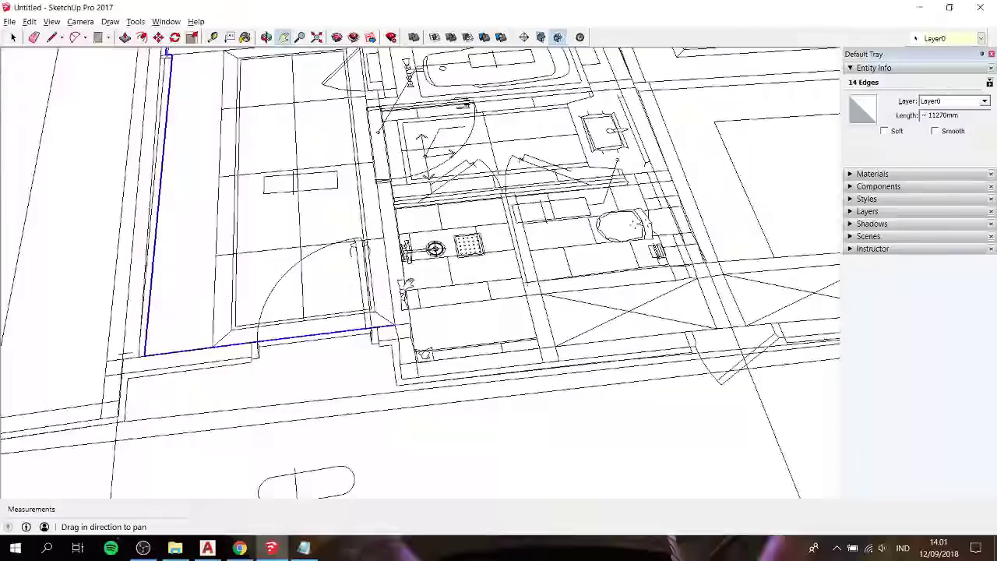
Trace a roughly 2630mm edge along the bathroom's top wall beside the bathtub
{"action": "key", "text": "l"}
{"action": "left_click", "coordinate": [392, 325]}
{"action": "scroll", "coordinate": [398, 320], "scroll_direction": "down", "scroll_amount": 1}
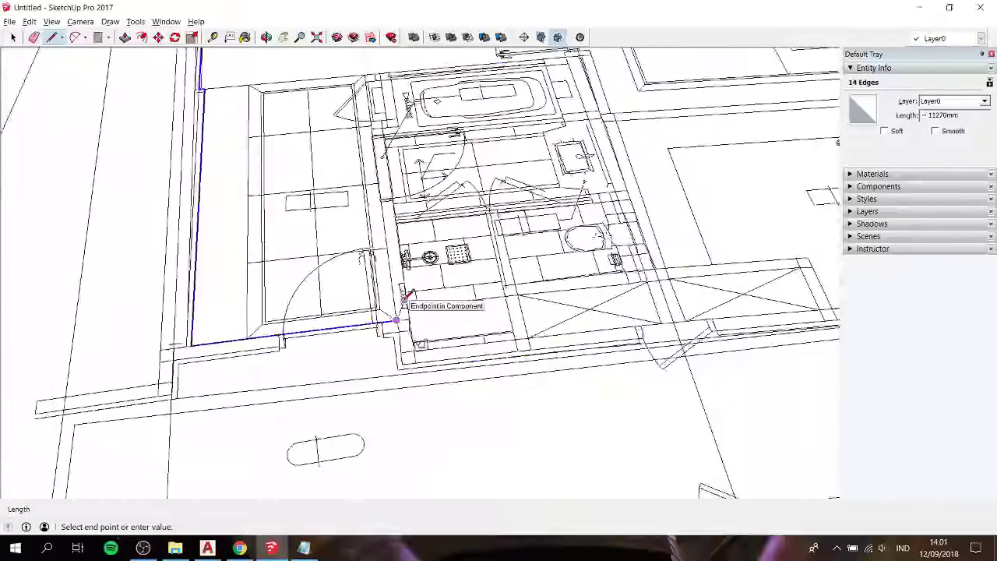
{"action": "middle_click_drag", "start_coordinate": [397, 62], "coordinate": [369, 187], "text": "shift"}
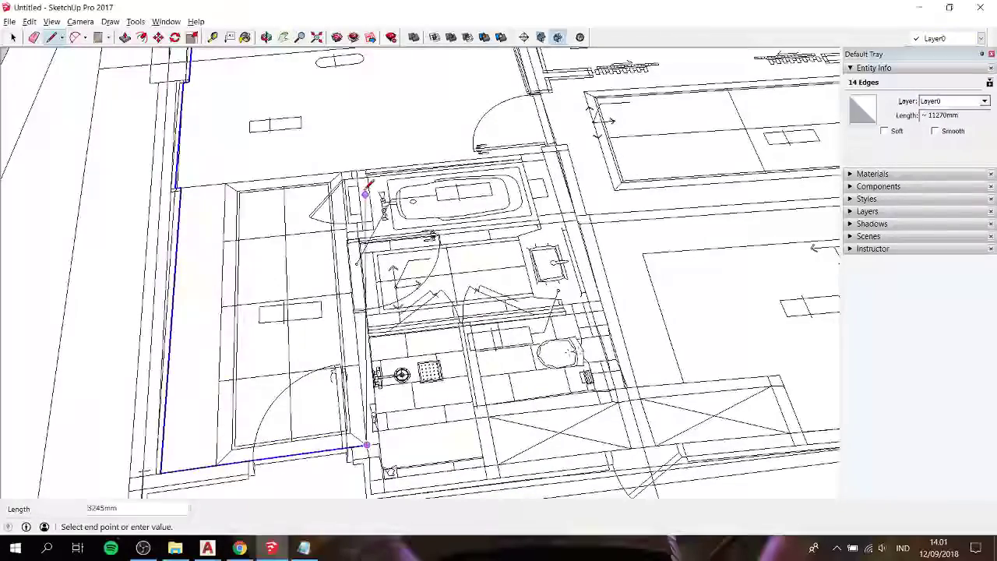
{"action": "scroll", "coordinate": [358, 197], "scroll_direction": "up", "scroll_amount": 1}
{"action": "scroll", "coordinate": [352, 210], "scroll_direction": "up", "scroll_amount": 1}
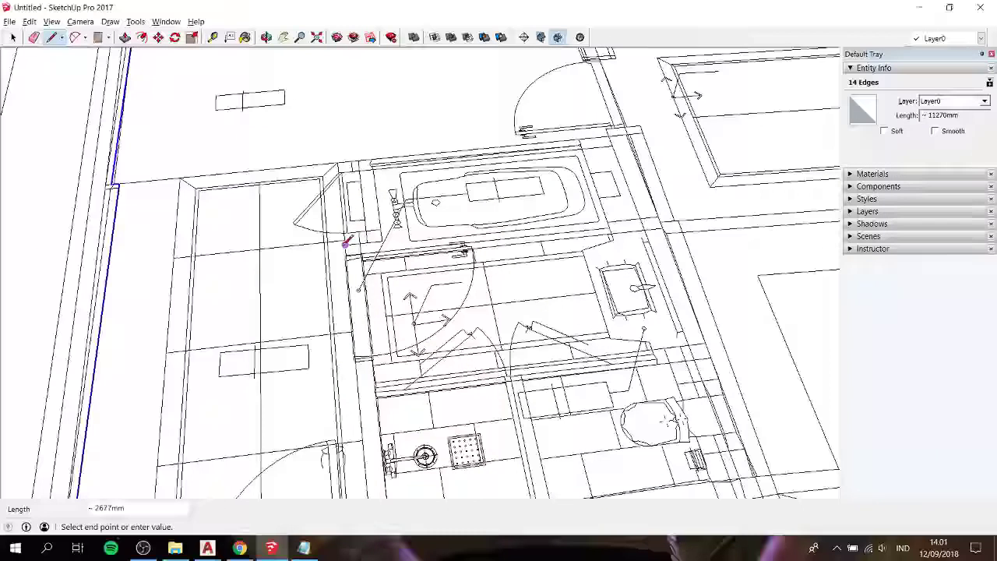
{"action": "left_click", "coordinate": [338, 162]}
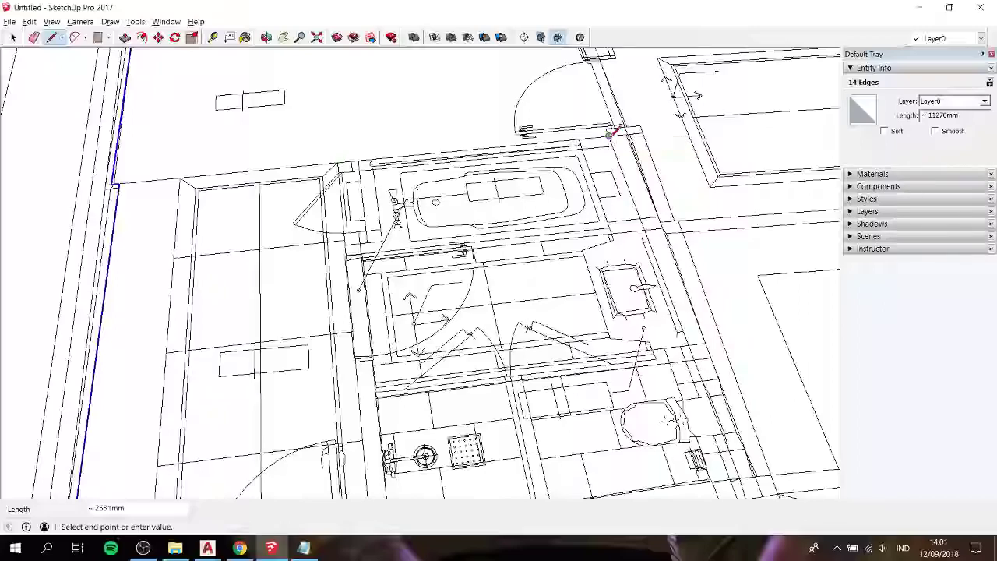
Pan and zoom toward the door corner and the rooms to the right
{"action": "scroll", "coordinate": [608, 124], "scroll_direction": "up", "scroll_amount": 2}
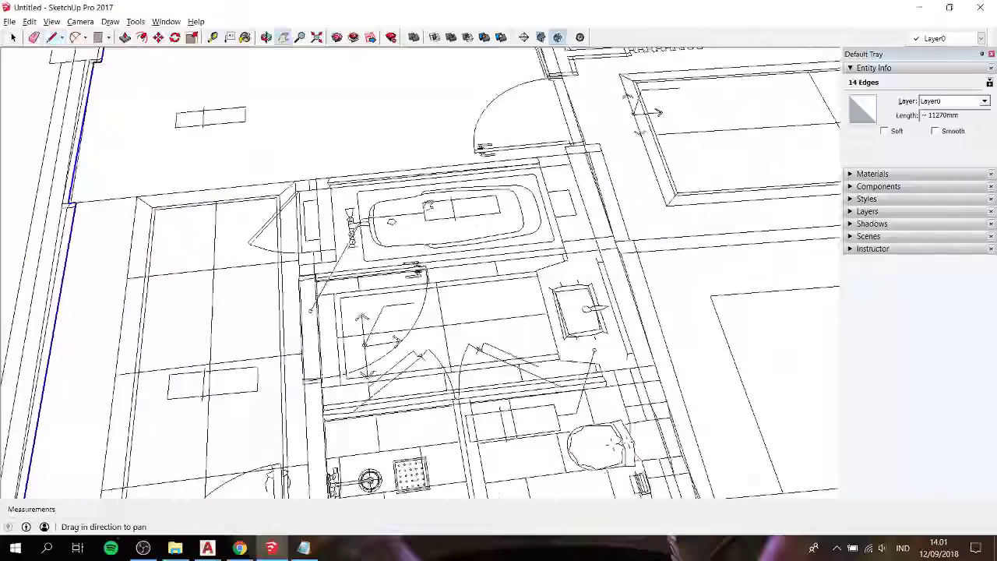
{"action": "middle_click_drag", "start_coordinate": [609, 124], "coordinate": [359, 252], "text": "shift"}
{"action": "scroll", "coordinate": [359, 251], "scroll_direction": "up", "scroll_amount": 3}
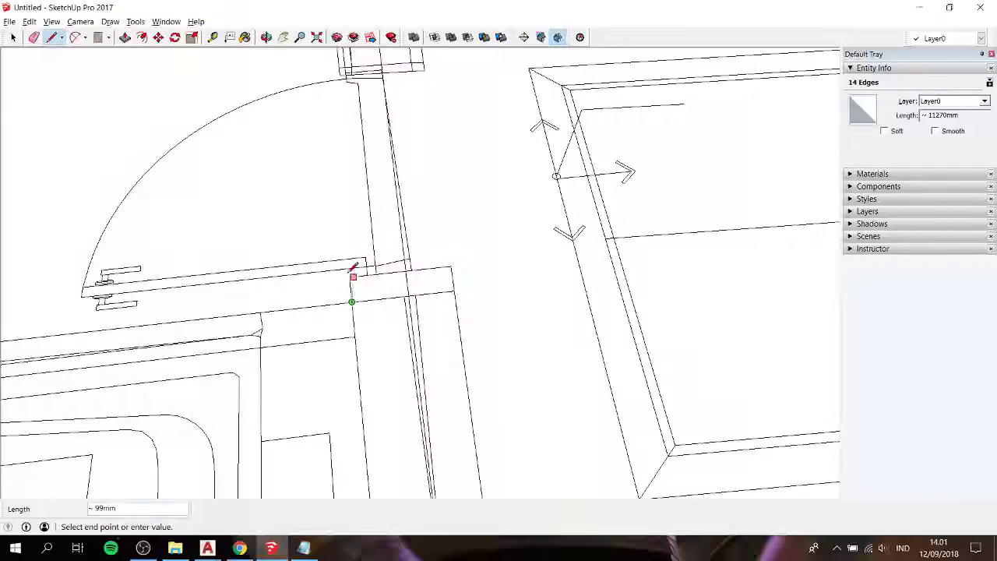
{"action": "scroll", "coordinate": [351, 285], "scroll_direction": "up", "scroll_amount": 2}
{"action": "scroll", "coordinate": [351, 284], "scroll_direction": "up", "scroll_amount": 2}
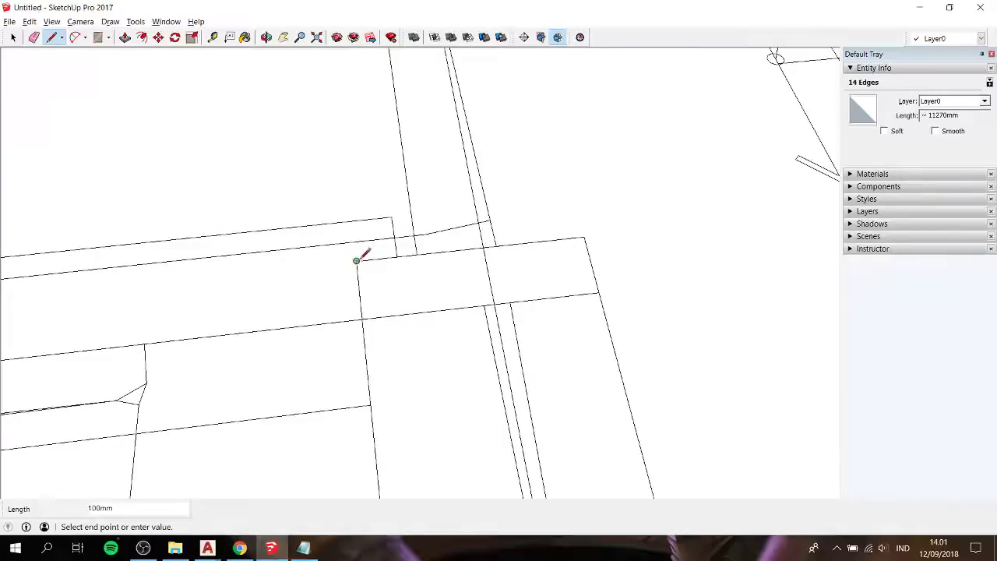
{"action": "scroll", "coordinate": [582, 234], "scroll_direction": "down", "scroll_amount": 3}
{"action": "scroll", "coordinate": [583, 226], "scroll_direction": "down", "scroll_amount": 3}
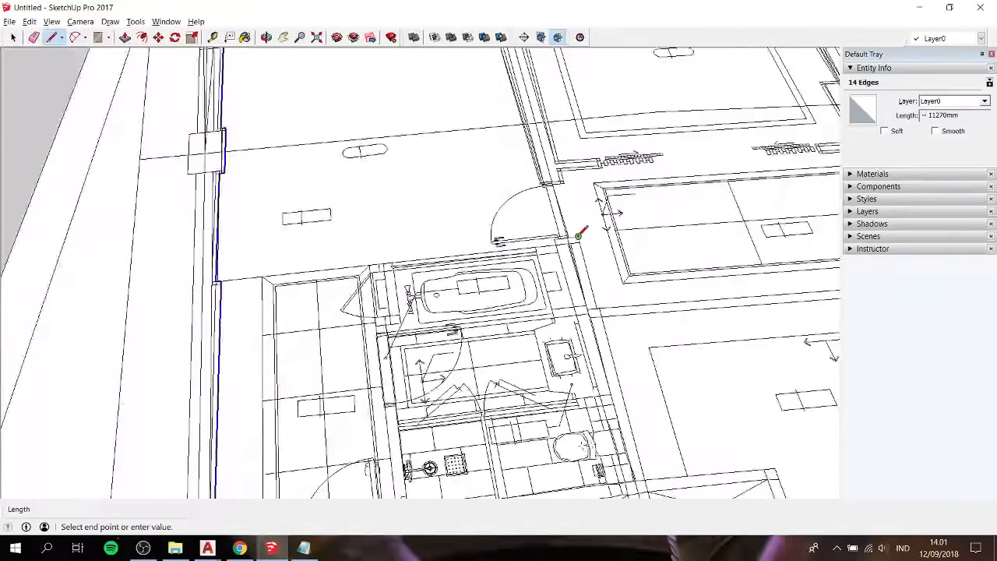
{"action": "mouse_move", "coordinate": [594, 292]}
{"action": "middle_mouse_down", "text": "shift"}
{"action": "mouse_move", "coordinate": [226, 283]}
{"action": "mouse_move", "coordinate": [231, 290]}
{"action": "middle_mouse_up", "text": "shift"}
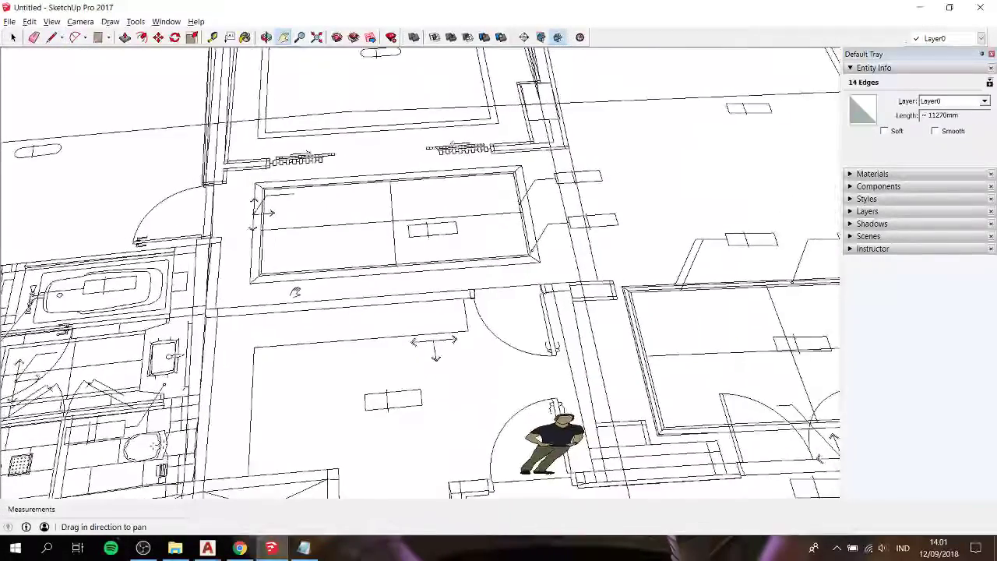
Zoom and pan across the plan to bring the next room beside the corridor into view
{"action": "scroll", "coordinate": [231, 292], "scroll_direction": "up", "scroll_amount": 2}
{"action": "scroll", "coordinate": [226, 300], "scroll_direction": "up", "scroll_amount": 2}
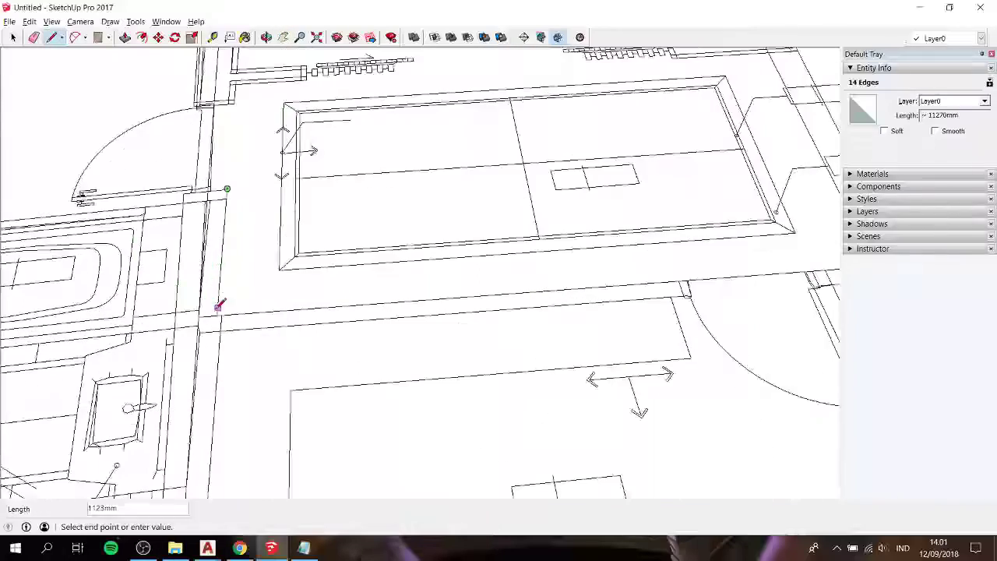
{"action": "scroll", "coordinate": [219, 312], "scroll_direction": "down", "scroll_amount": 3}
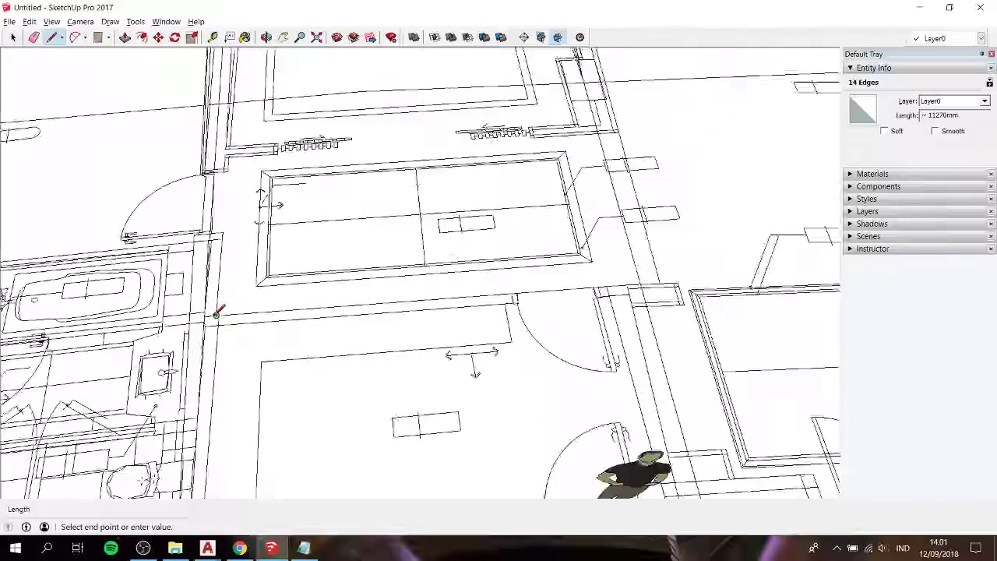
{"action": "scroll", "coordinate": [627, 281], "scroll_direction": "up", "scroll_amount": 2}
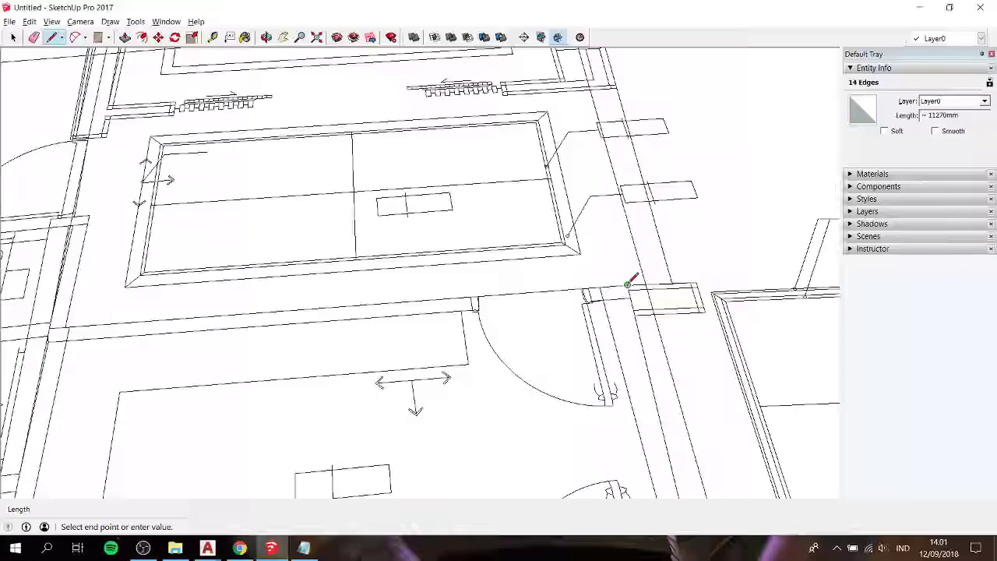
{"action": "scroll", "coordinate": [678, 281], "scroll_direction": "up", "scroll_amount": 2}
{"action": "scroll", "coordinate": [691, 273], "scroll_direction": "up", "scroll_amount": 1}
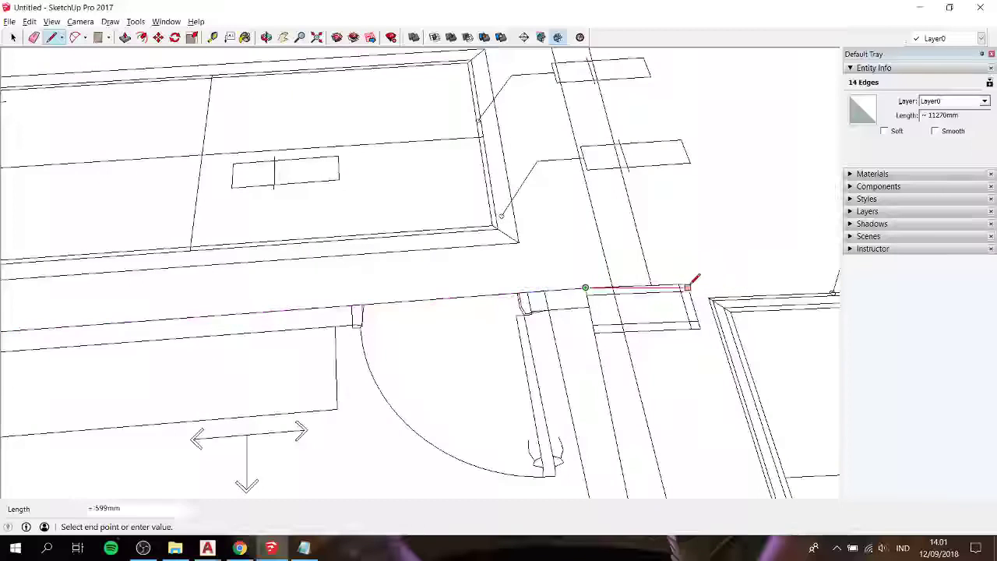
{"action": "scroll", "coordinate": [692, 280], "scroll_direction": "up", "scroll_amount": 1}
{"action": "scroll", "coordinate": [688, 283], "scroll_direction": "up", "scroll_amount": 2}
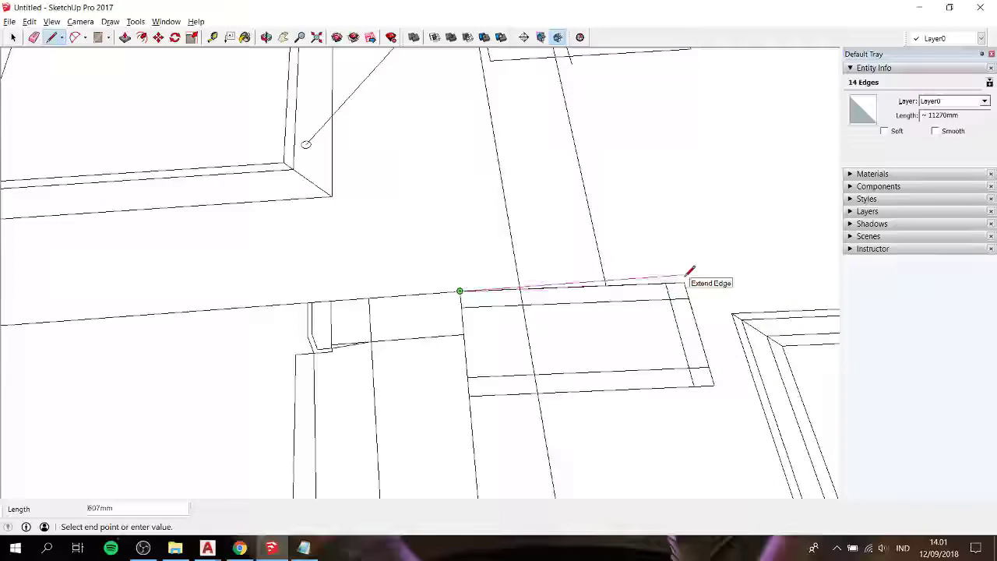
{"action": "scroll", "coordinate": [686, 283], "scroll_direction": "up", "scroll_amount": 2}
{"action": "scroll", "coordinate": [686, 281], "scroll_direction": "down", "scroll_amount": 2}
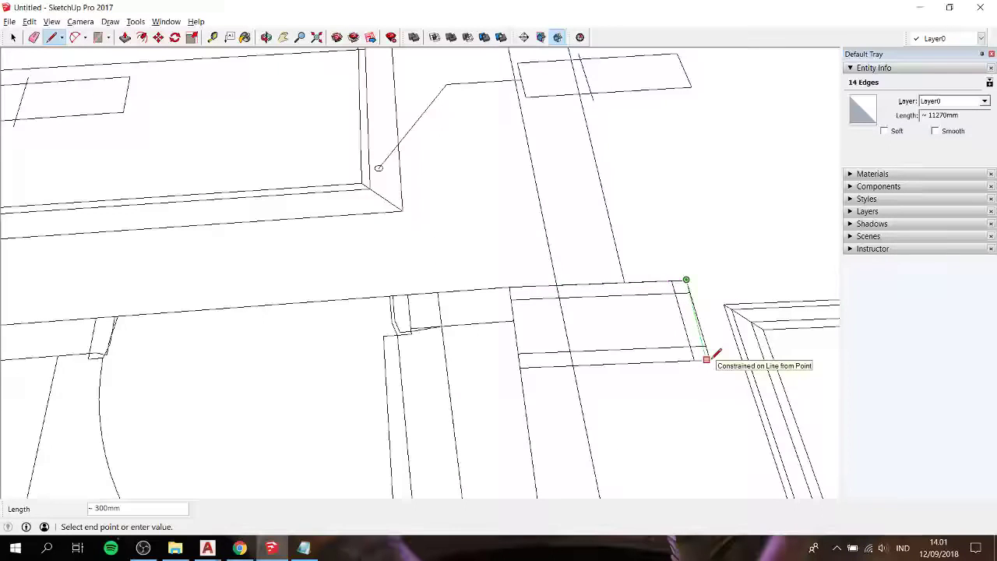
{"action": "scroll", "coordinate": [706, 360], "scroll_direction": "up", "scroll_amount": 2}
{"action": "scroll", "coordinate": [701, 359], "scroll_direction": "up", "scroll_amount": 3}
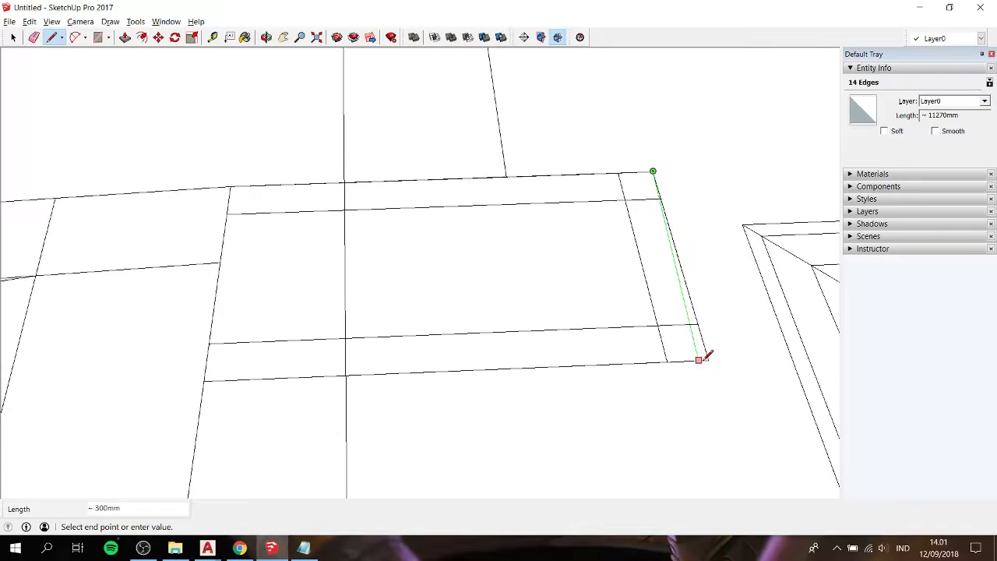
{"action": "scroll", "coordinate": [708, 359], "scroll_direction": "down", "scroll_amount": 1}
{"action": "scroll", "coordinate": [708, 360], "scroll_direction": "down", "scroll_amount": 2}
{"action": "scroll", "coordinate": [708, 360], "scroll_direction": "down", "scroll_amount": 1}
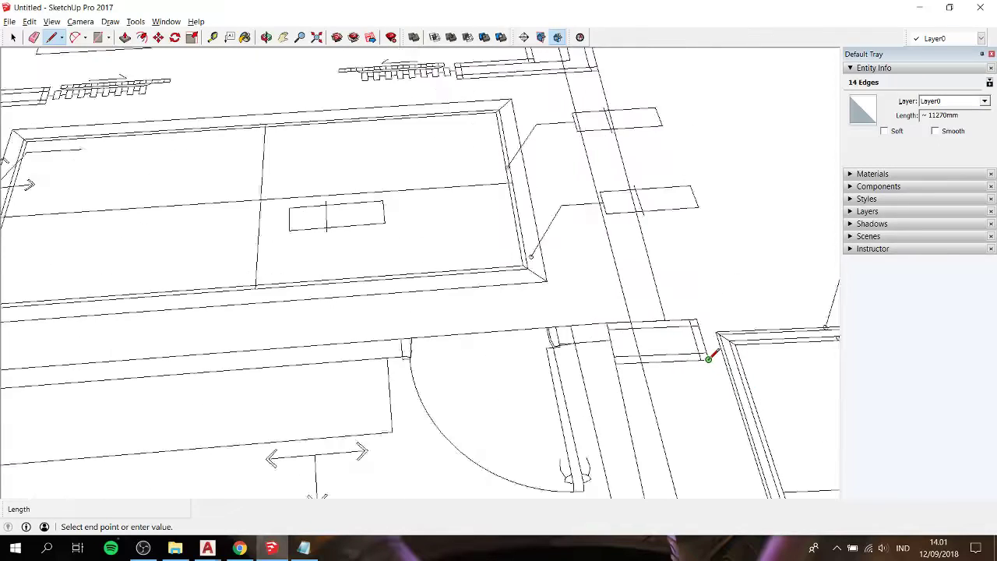
{"action": "middle_click_drag", "start_coordinate": [713, 355], "coordinate": [319, 239], "text": "shift"}
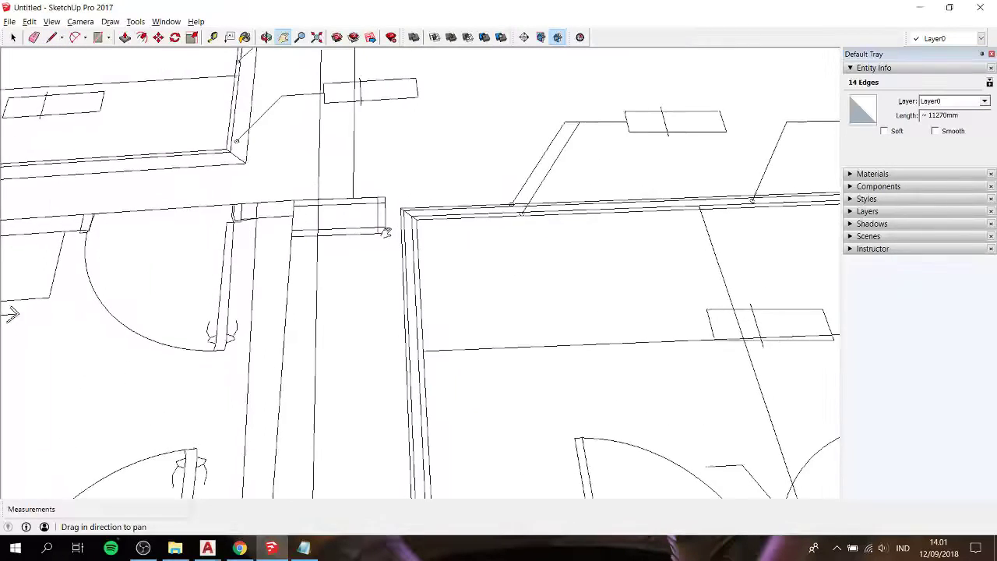
Trace the corridor wall edge to the plan's corner and on to the next outline corner
{"action": "scroll", "coordinate": [293, 239], "scroll_direction": "down", "scroll_amount": 2}
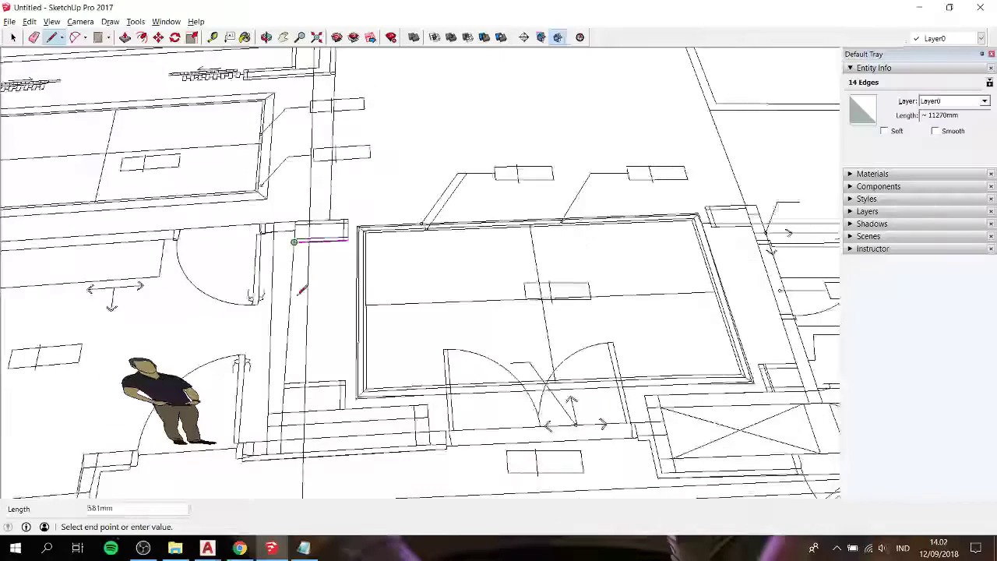
{"action": "scroll", "coordinate": [277, 383], "scroll_direction": "up", "scroll_amount": 1}
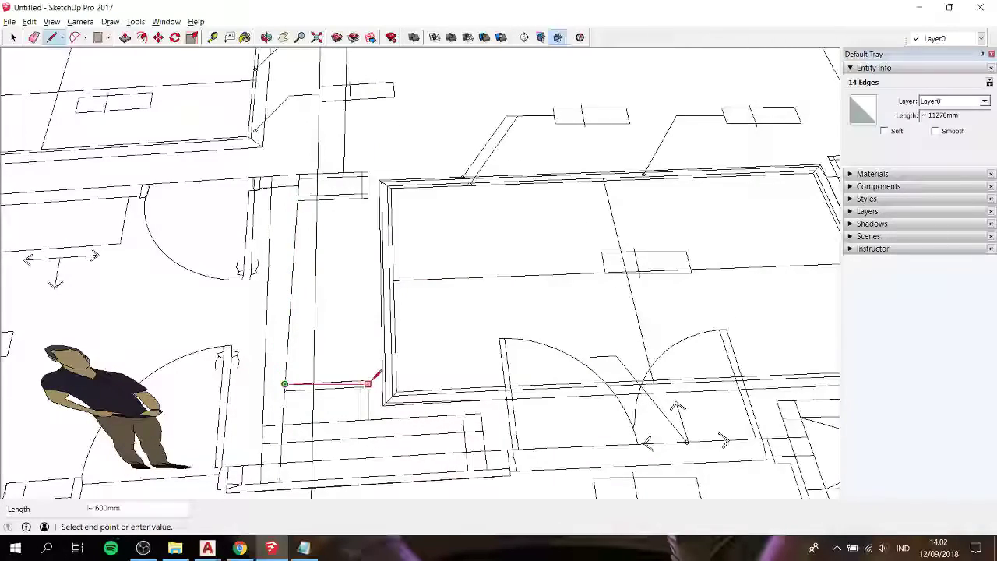
{"action": "scroll", "coordinate": [368, 382], "scroll_direction": "up", "scroll_amount": 2}
{"action": "scroll", "coordinate": [367, 380], "scroll_direction": "up", "scroll_amount": 3}
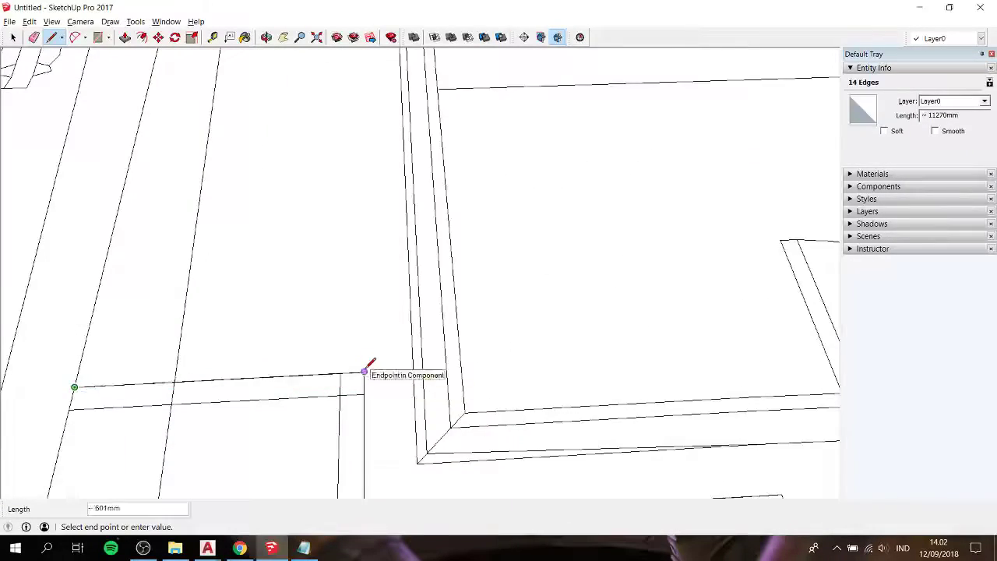
{"action": "left_click", "coordinate": [364, 372]}
{"action": "scroll", "coordinate": [368, 331], "scroll_direction": "down", "scroll_amount": 2}
{"action": "scroll", "coordinate": [374, 413], "scroll_direction": "down", "scroll_amount": 1}
{"action": "scroll", "coordinate": [374, 417], "scroll_direction": "up", "scroll_amount": 1}
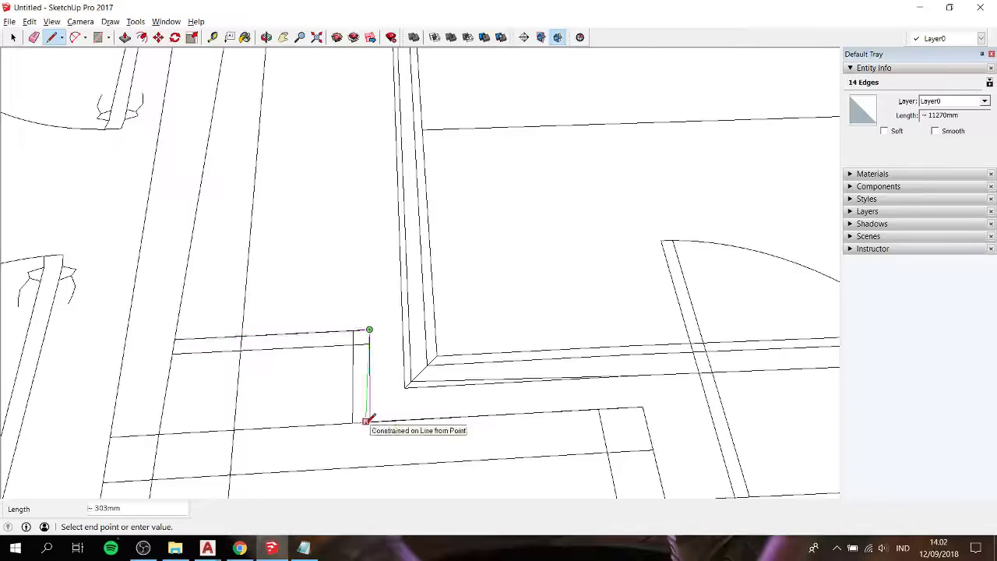
{"action": "left_click", "coordinate": [371, 421]}
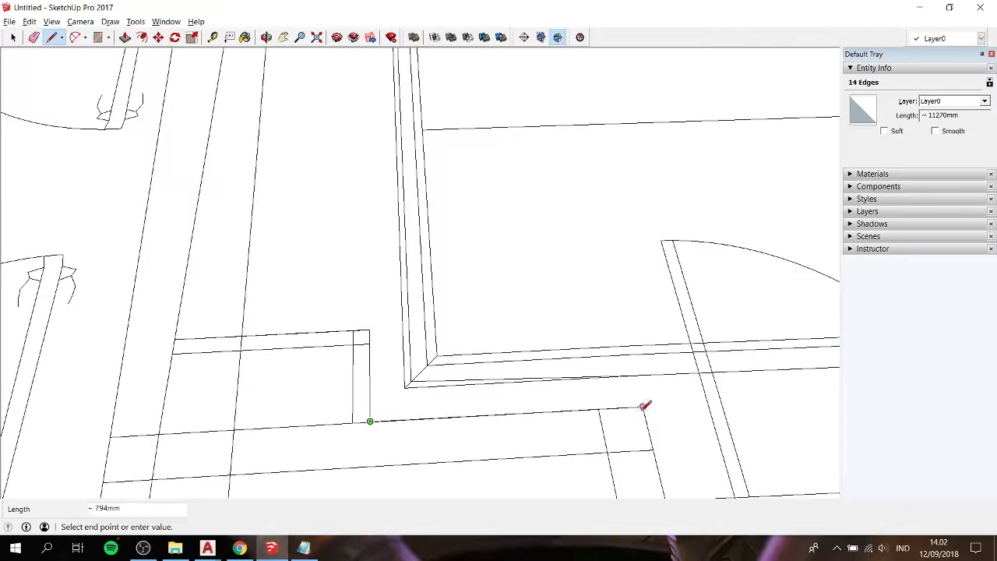
Start a new wall line at the corner, continuing the trace toward the double door's jamb
{"action": "scroll", "coordinate": [643, 397], "scroll_direction": "down", "scroll_amount": 2}
{"action": "mouse_move", "coordinate": [644, 389]}
{"action": "middle_mouse_down", "text": "shift"}
{"action": "mouse_move", "coordinate": [383, 240]}
{"action": "mouse_move", "coordinate": [363, 252]}
{"action": "middle_mouse_up", "text": "shift"}
{"action": "left_click", "coordinate": [355, 261]}
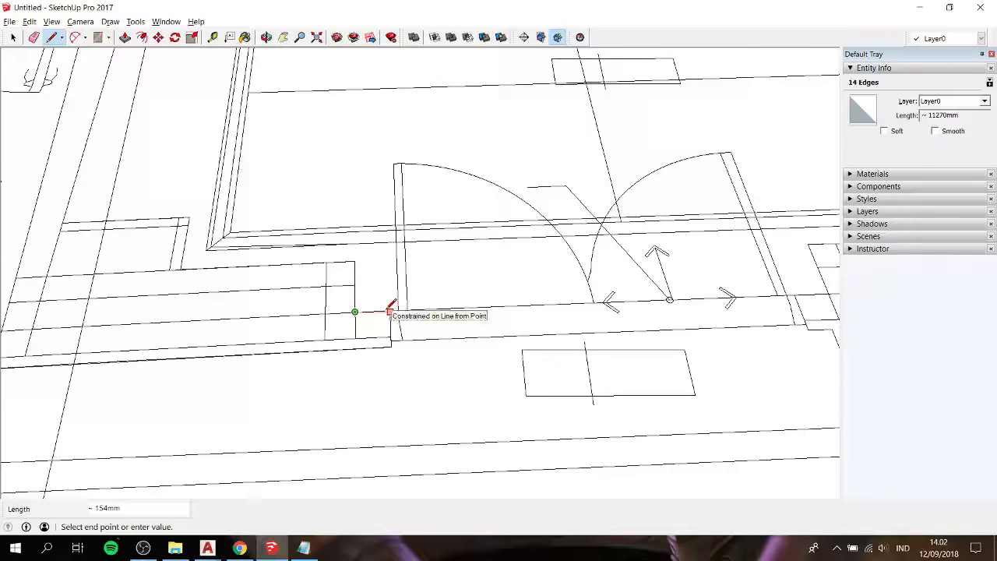
{"action": "scroll", "coordinate": [390, 311], "scroll_direction": "up", "scroll_amount": 2}
{"action": "scroll", "coordinate": [423, 310], "scroll_direction": "up", "scroll_amount": 2}
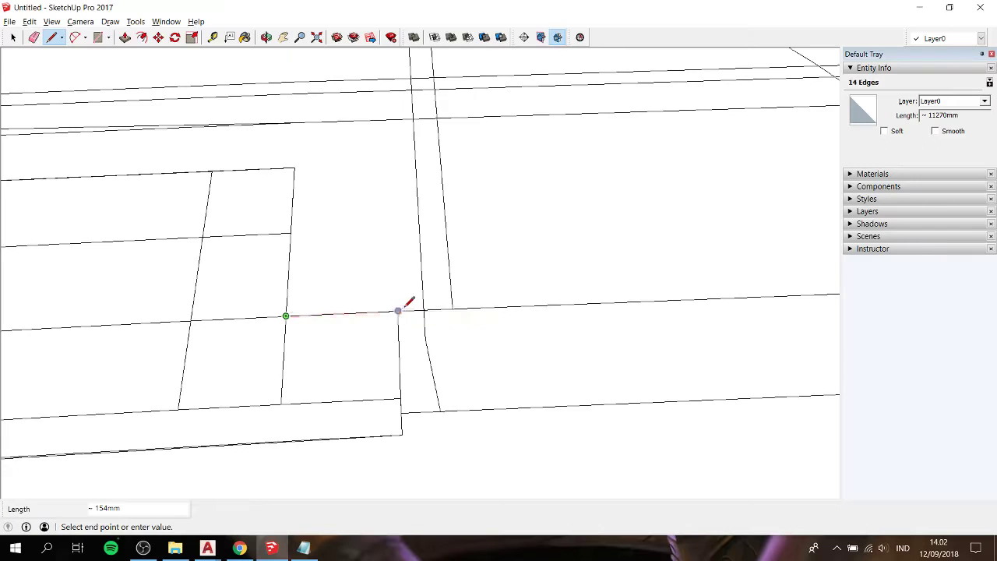
{"action": "scroll", "coordinate": [397, 311], "scroll_direction": "down", "scroll_amount": 2}
{"action": "scroll", "coordinate": [402, 306], "scroll_direction": "down", "scroll_amount": 2}
{"action": "scroll", "coordinate": [403, 308], "scroll_direction": "down", "scroll_amount": 2}
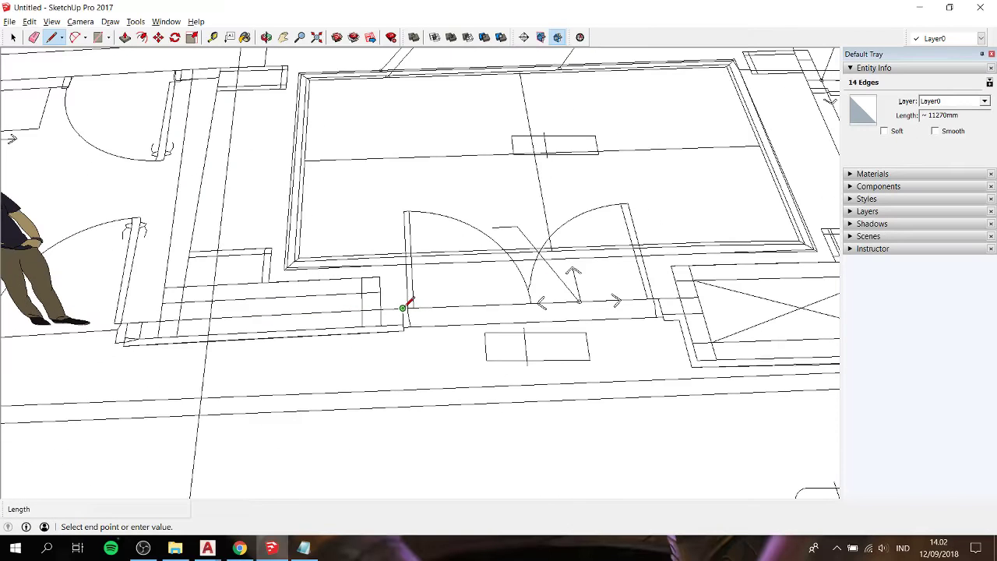
{"action": "scroll", "coordinate": [668, 271], "scroll_direction": "up", "scroll_amount": 2}
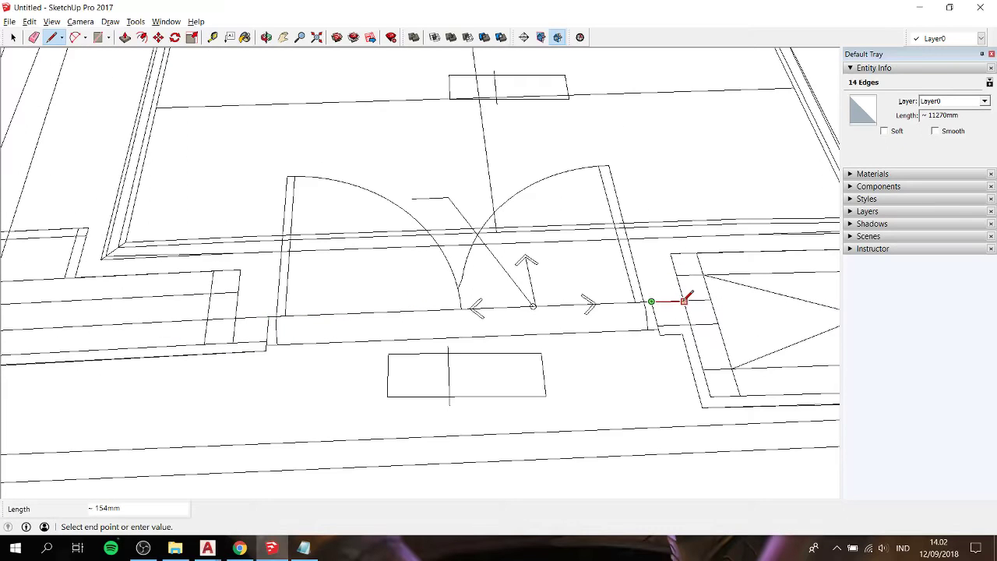
{"action": "scroll", "coordinate": [686, 297], "scroll_direction": "up", "scroll_amount": 1}
{"action": "scroll", "coordinate": [686, 297], "scroll_direction": "up", "scroll_amount": 3}
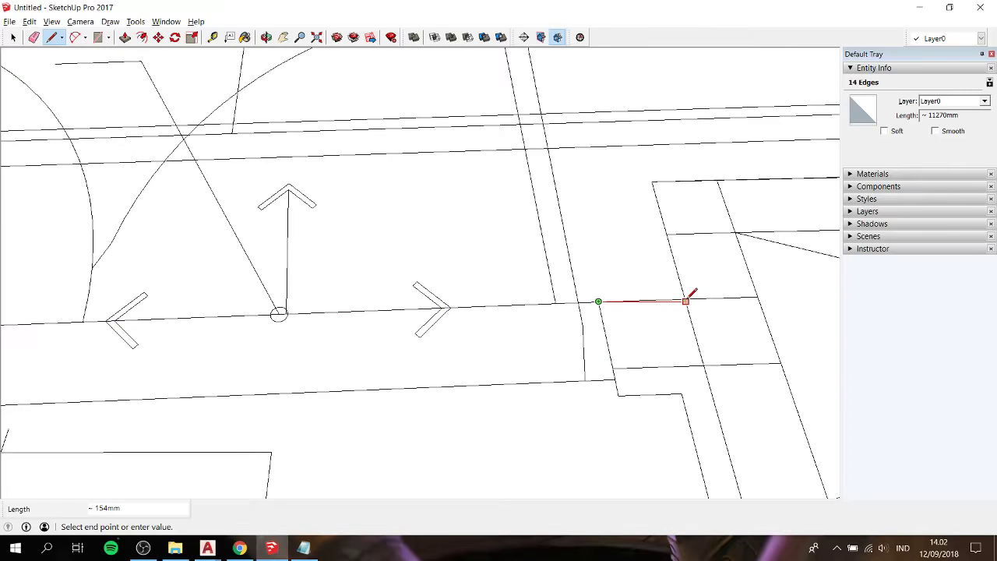
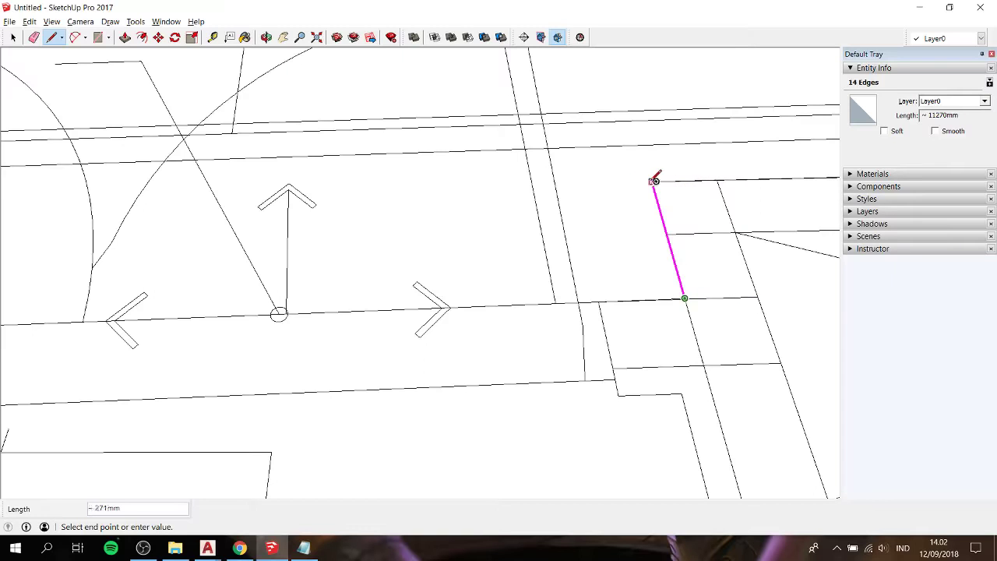
Trace the first strip outline edges between successive bathroom-side wall corners on the CAD plan
{"action": "left_click", "coordinate": [655, 181]}
{"action": "scroll", "coordinate": [695, 170], "scroll_direction": "down", "scroll_amount": 2}
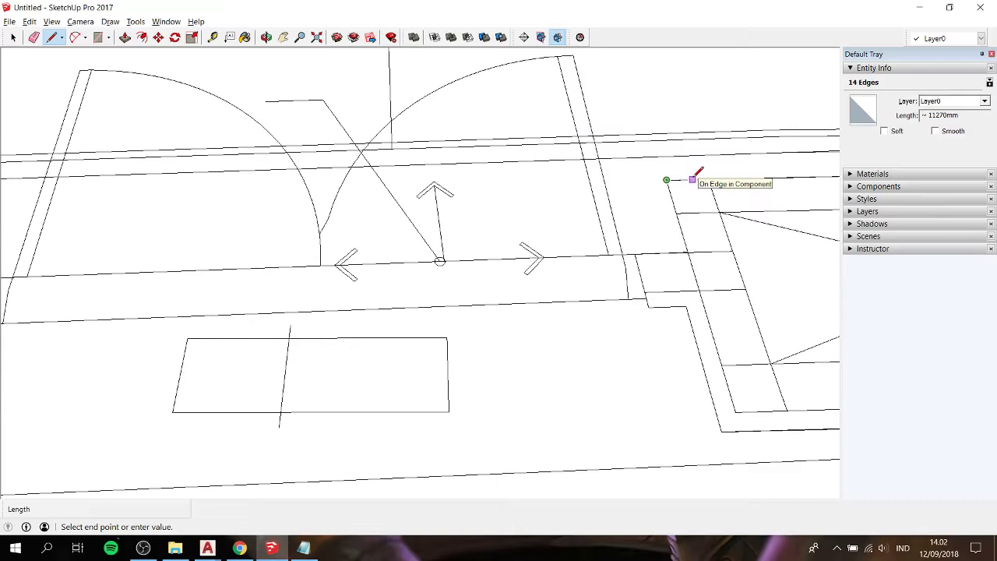
{"action": "scroll", "coordinate": [760, 180], "scroll_direction": "down", "scroll_amount": 2}
{"action": "middle_click_drag", "start_coordinate": [760, 180], "coordinate": [338, 324], "text": "shift"}
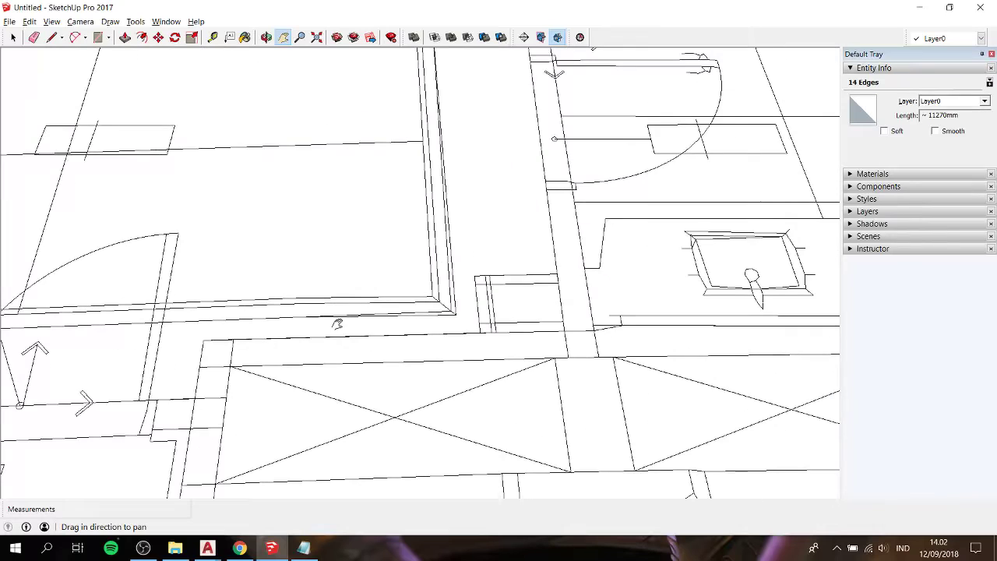
{"action": "scroll", "coordinate": [481, 334], "scroll_direction": "up", "scroll_amount": 2}
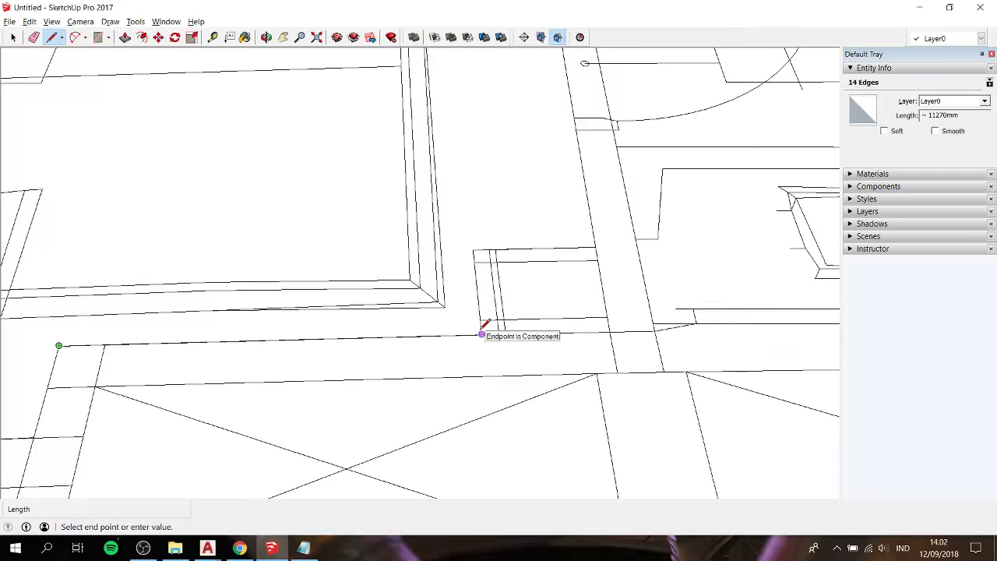
{"action": "left_click", "coordinate": [482, 334]}
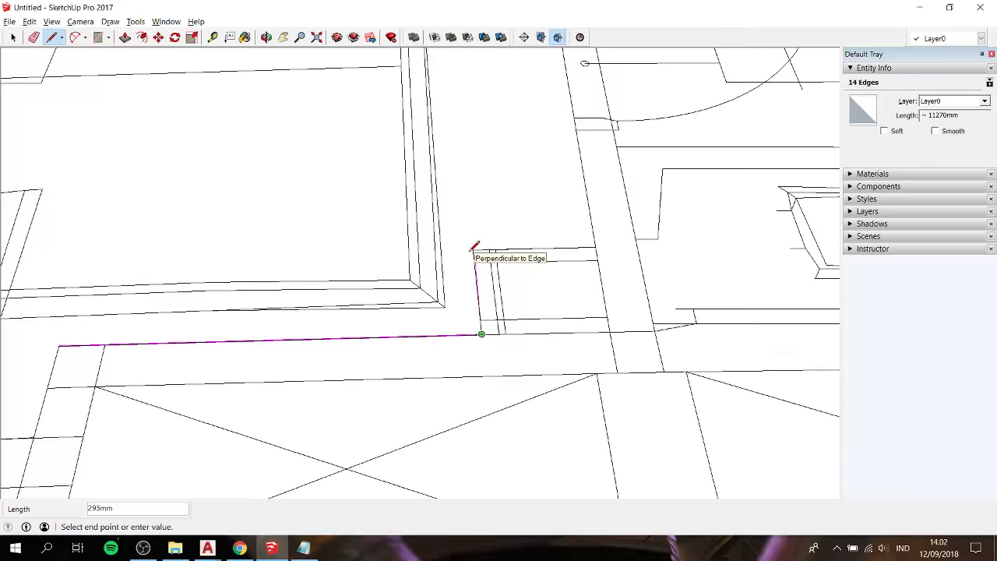
{"action": "scroll", "coordinate": [475, 248], "scroll_direction": "up", "scroll_amount": 3}
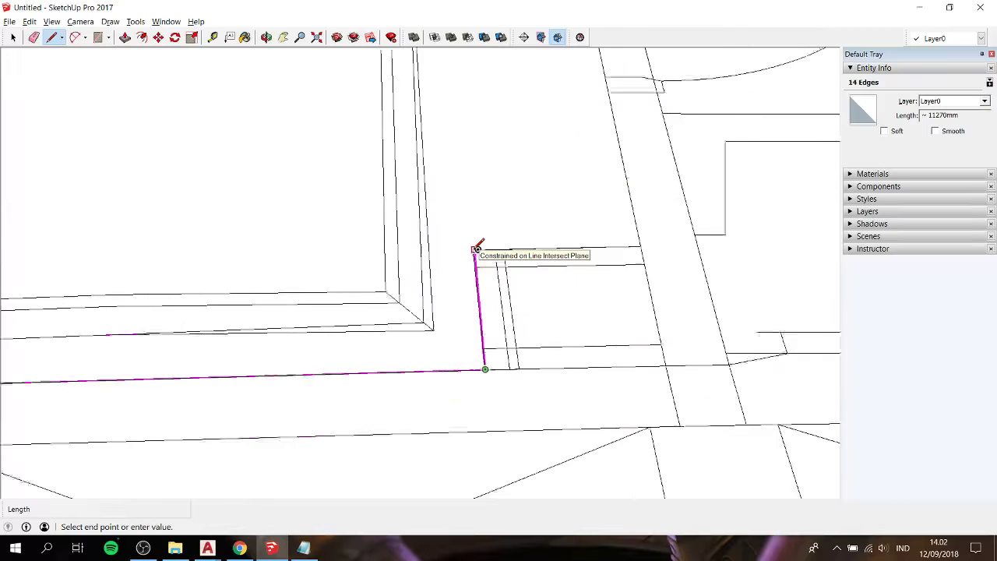
{"action": "scroll", "coordinate": [475, 250], "scroll_direction": "up", "scroll_amount": 1}
{"action": "scroll", "coordinate": [475, 250], "scroll_direction": "up", "scroll_amount": 1}
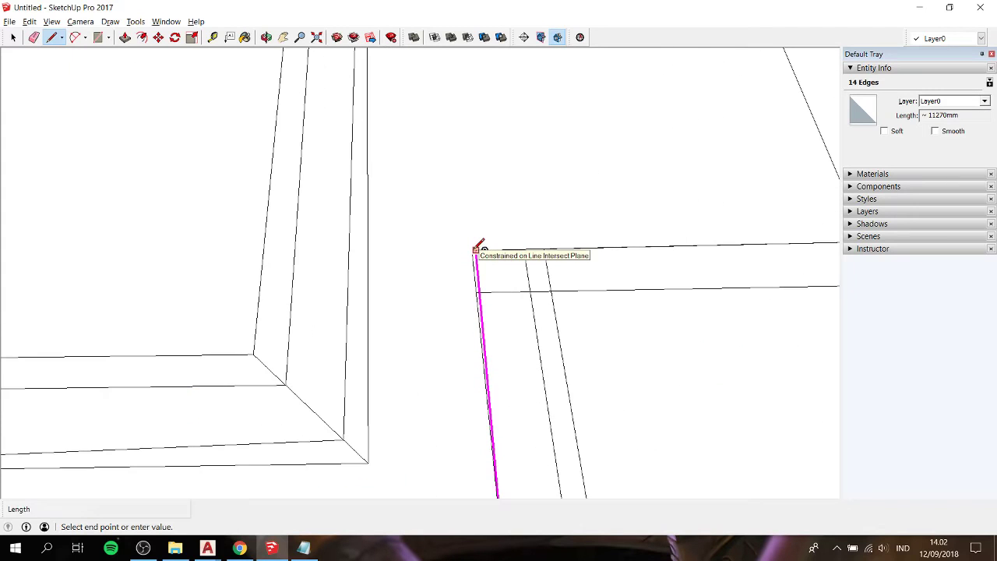
{"action": "scroll", "coordinate": [489, 241], "scroll_direction": "down", "scroll_amount": 2}
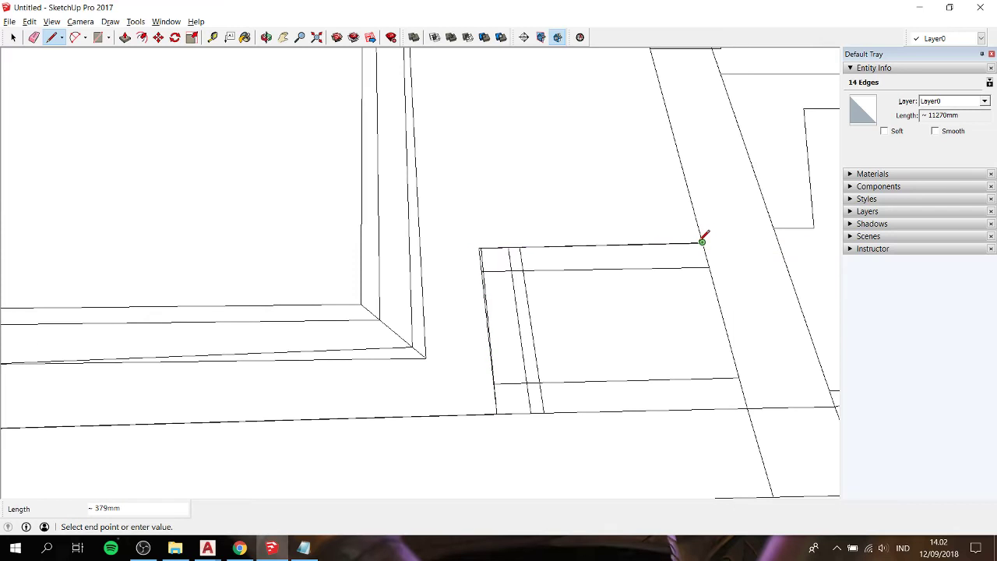
{"action": "scroll", "coordinate": [700, 241], "scroll_direction": "down", "scroll_amount": 3}
{"action": "scroll", "coordinate": [702, 240], "scroll_direction": "down", "scroll_amount": 2}
{"action": "scroll", "coordinate": [694, 129], "scroll_direction": "down", "scroll_amount": 2}
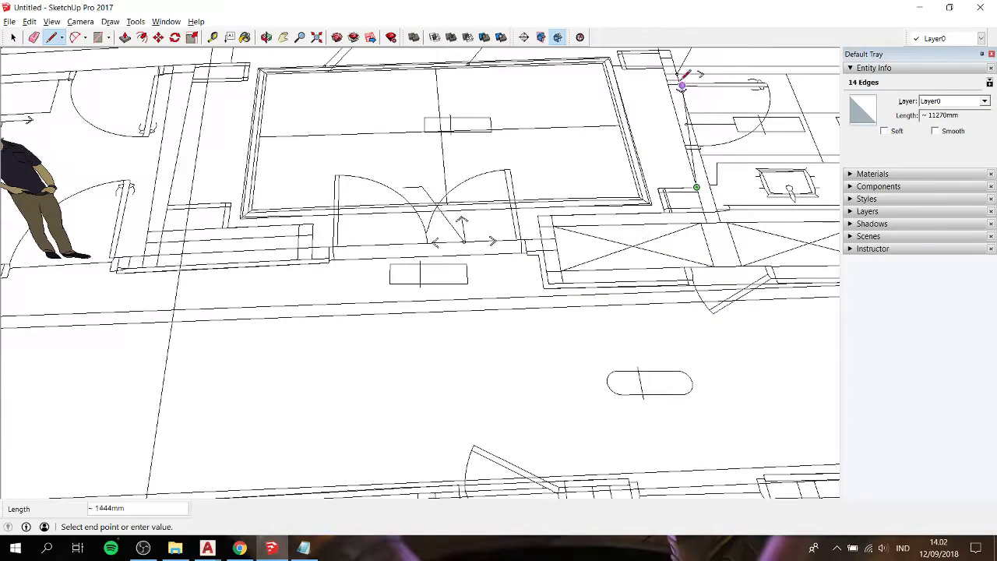
{"action": "scroll", "coordinate": [664, 66], "scroll_direction": "up", "scroll_amount": 1}
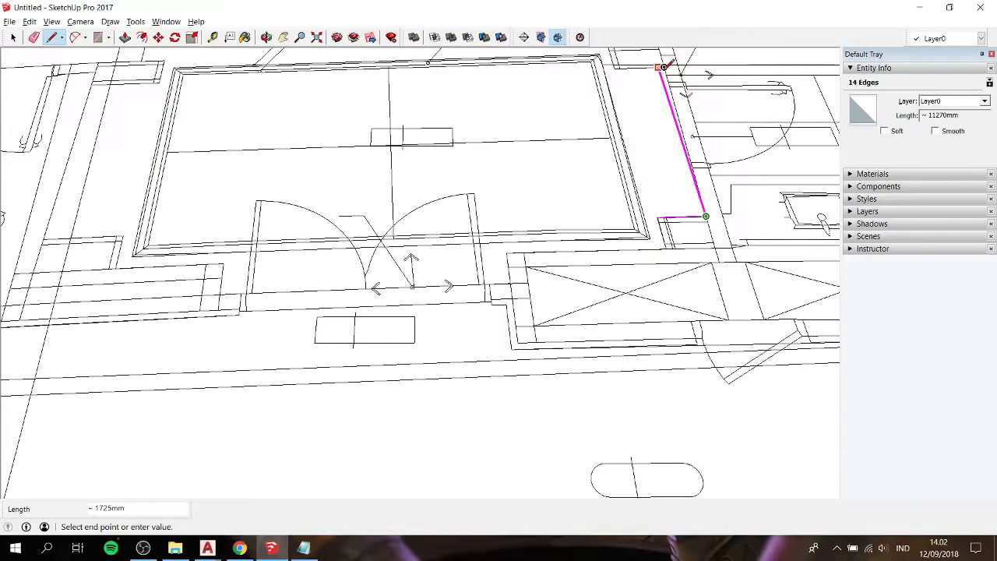
{"action": "scroll", "coordinate": [664, 66], "scroll_direction": "up", "scroll_amount": 2}
{"action": "left_click", "coordinate": [664, 66]}
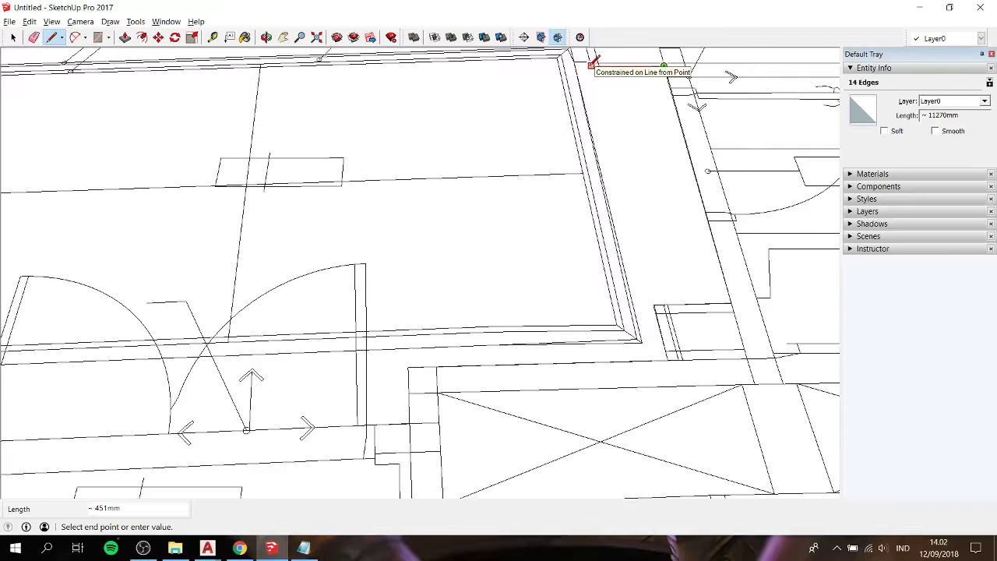
{"action": "middle_click_drag", "start_coordinate": [591, 62], "coordinate": [596, 361], "text": "shift"}
{"action": "scroll", "coordinate": [597, 358], "scroll_direction": "up", "scroll_amount": 2}
{"action": "scroll", "coordinate": [579, 363], "scroll_direction": "up", "scroll_amount": 2}
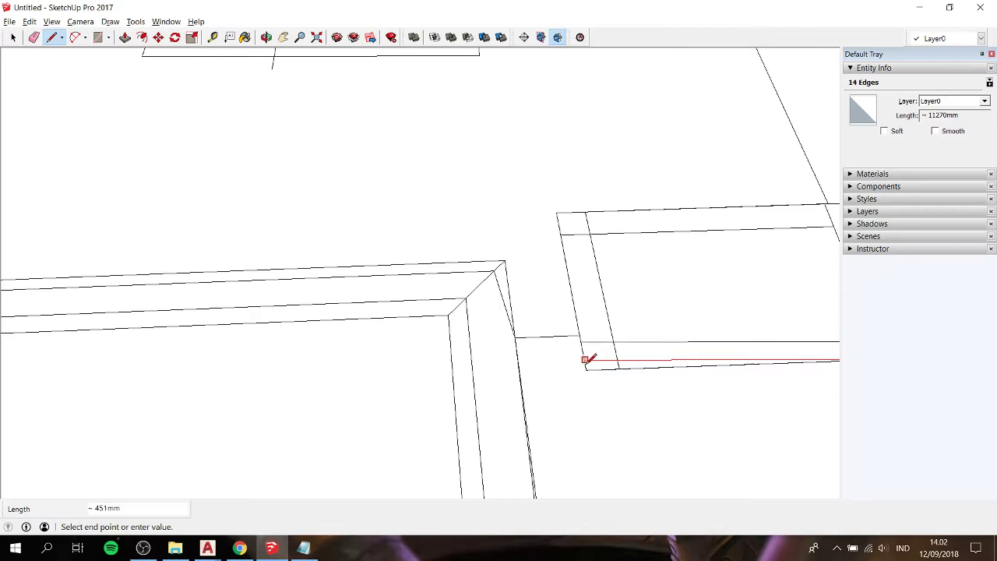
{"action": "left_click", "coordinate": [558, 212]}
Extend the outline with a long edge on the wall line and a short edge at the corner
{"action": "scroll", "coordinate": [558, 212], "scroll_direction": "down", "scroll_amount": 2}
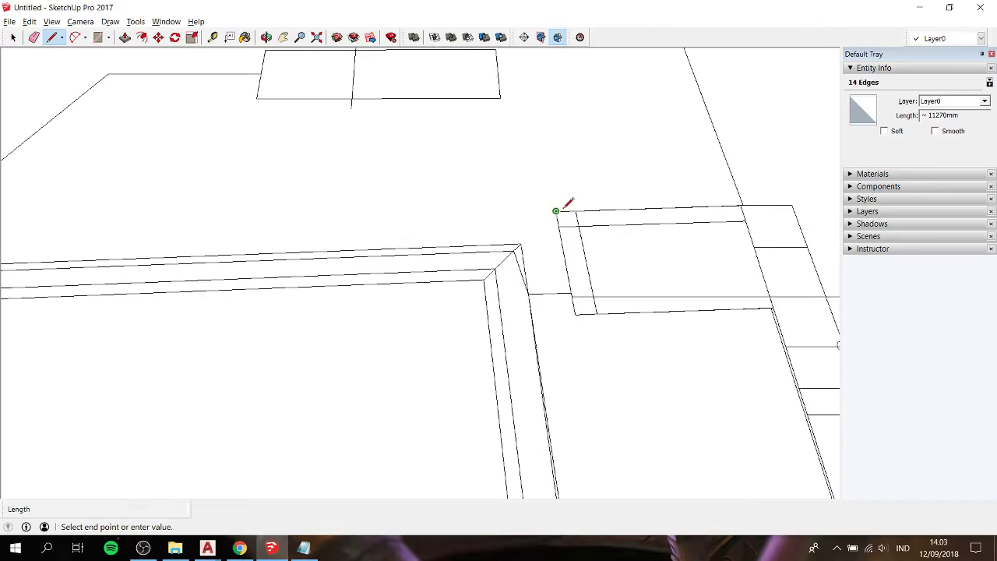
{"action": "scroll", "coordinate": [742, 205], "scroll_direction": "up", "scroll_amount": 1}
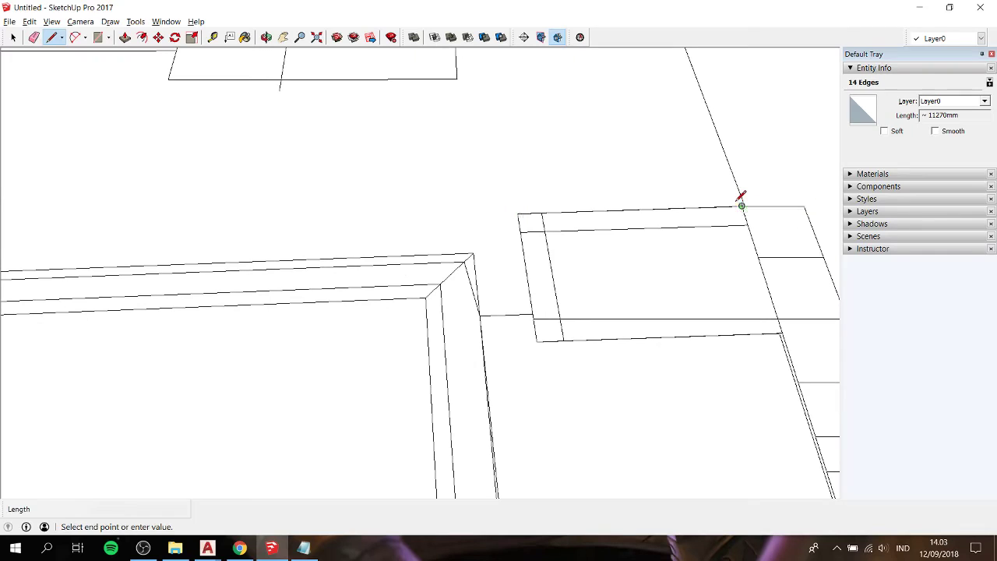
{"action": "key", "text": "h"}
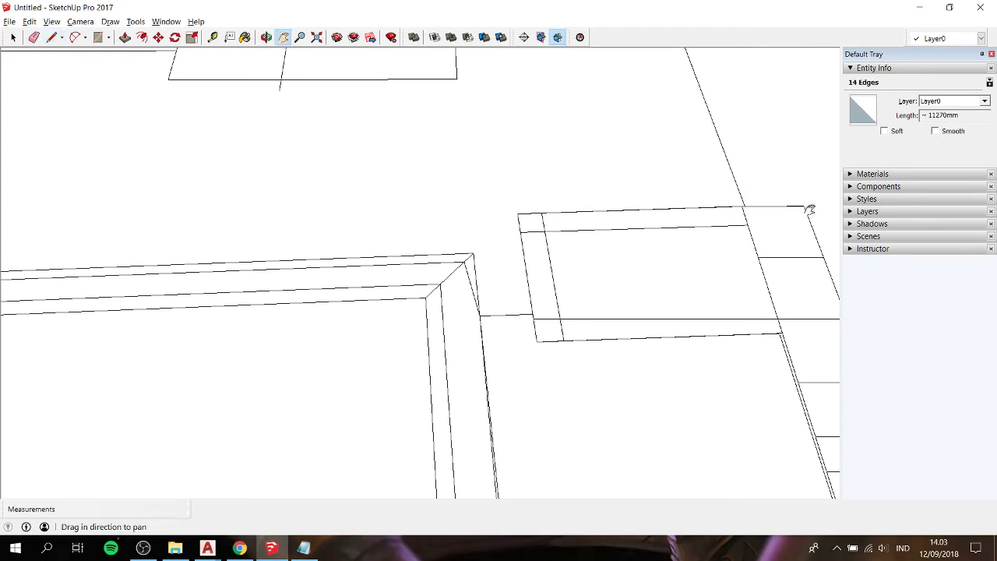
{"action": "left_click_drag", "start_coordinate": [808, 207], "coordinate": [231, 187]}
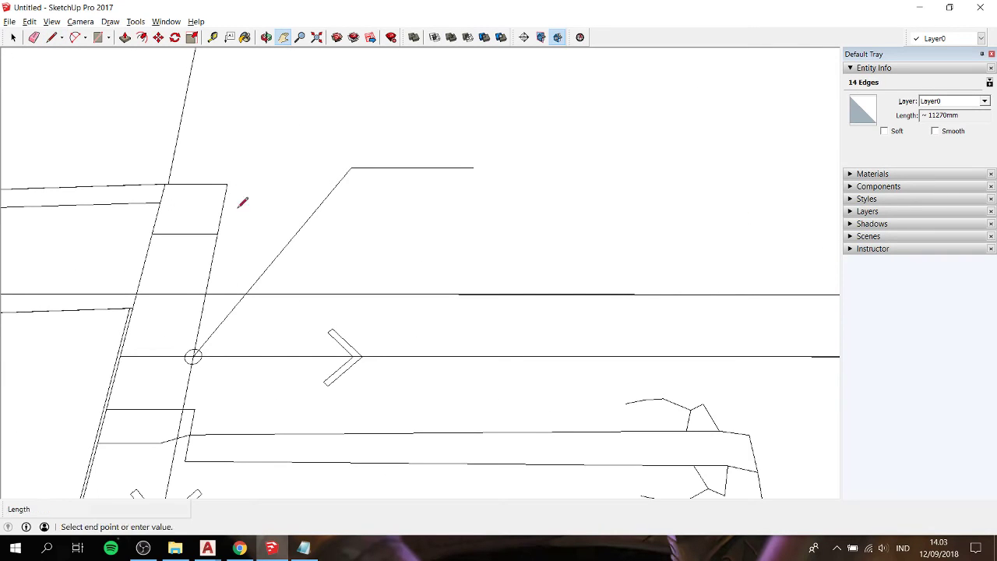
{"action": "scroll", "coordinate": [209, 289], "scroll_direction": "down", "scroll_amount": 3}
{"action": "scroll", "coordinate": [255, 289], "scroll_direction": "down", "scroll_amount": 3}
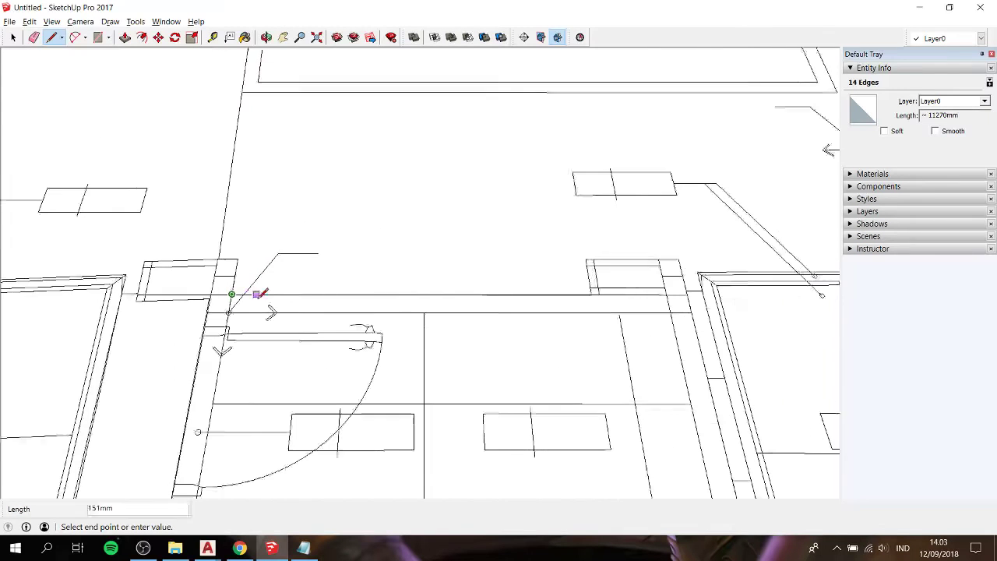
{"action": "scroll", "coordinate": [639, 302], "scroll_direction": "up", "scroll_amount": 2}
{"action": "scroll", "coordinate": [683, 285], "scroll_direction": "up", "scroll_amount": 2}
{"action": "scroll", "coordinate": [691, 286], "scroll_direction": "up", "scroll_amount": 2}
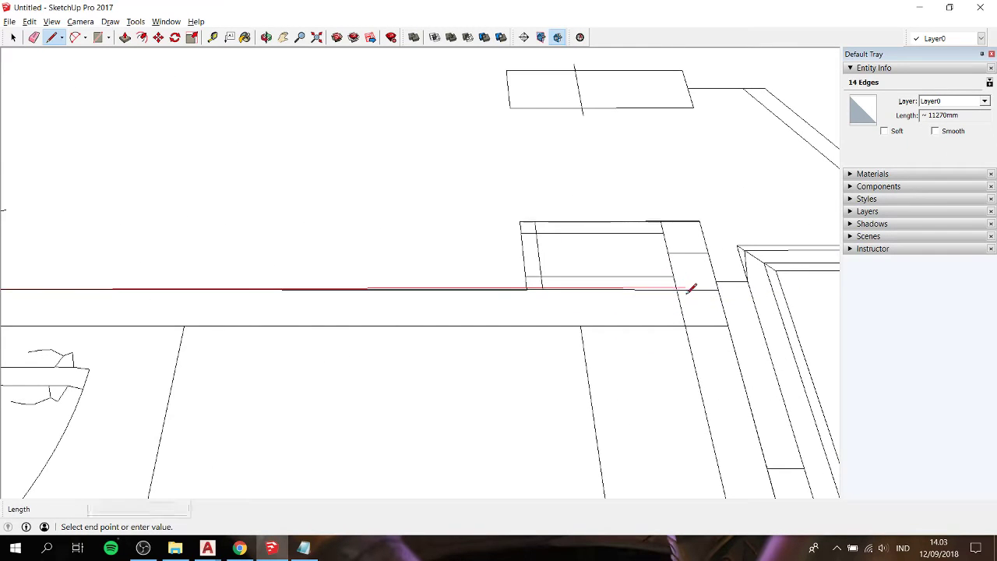
{"action": "scroll", "coordinate": [690, 286], "scroll_direction": "up", "scroll_amount": 2}
{"action": "scroll", "coordinate": [691, 288], "scroll_direction": "up", "scroll_amount": 2}
{"action": "scroll", "coordinate": [690, 289], "scroll_direction": "up", "scroll_amount": 2}
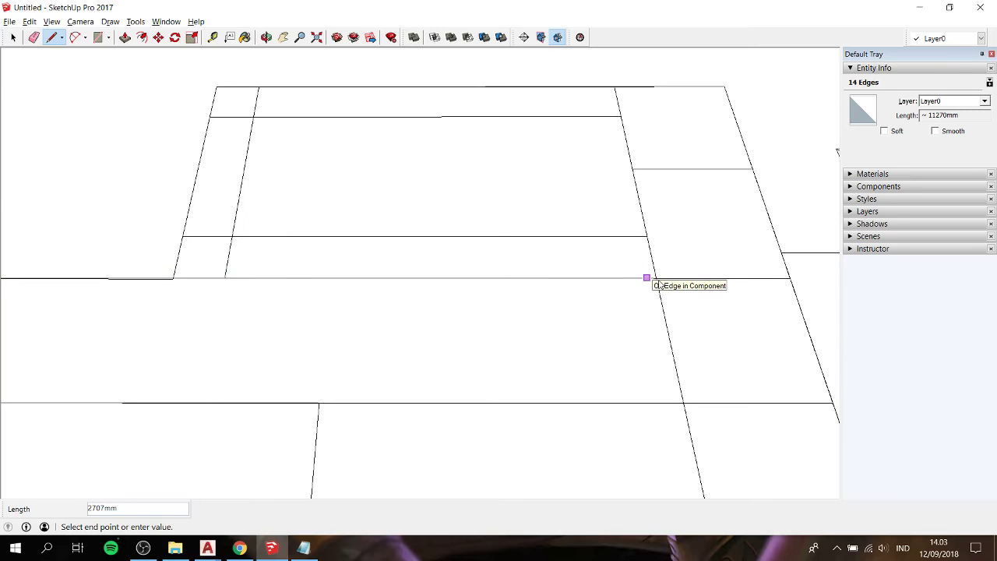
{"action": "middle_click_drag", "start_coordinate": [675, 267], "coordinate": [634, 261]}
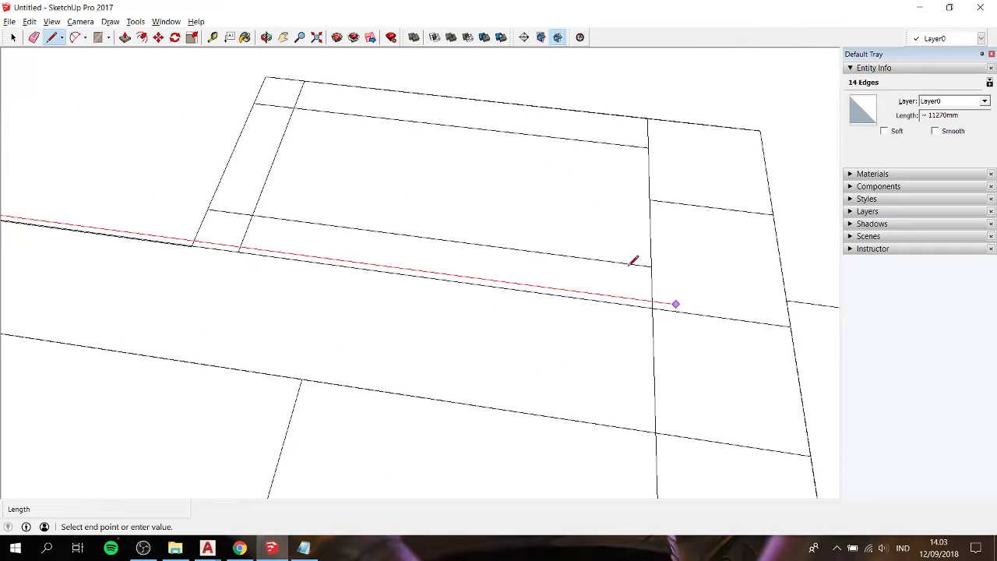
{"action": "scroll", "coordinate": [659, 308], "scroll_direction": "up", "scroll_amount": 2}
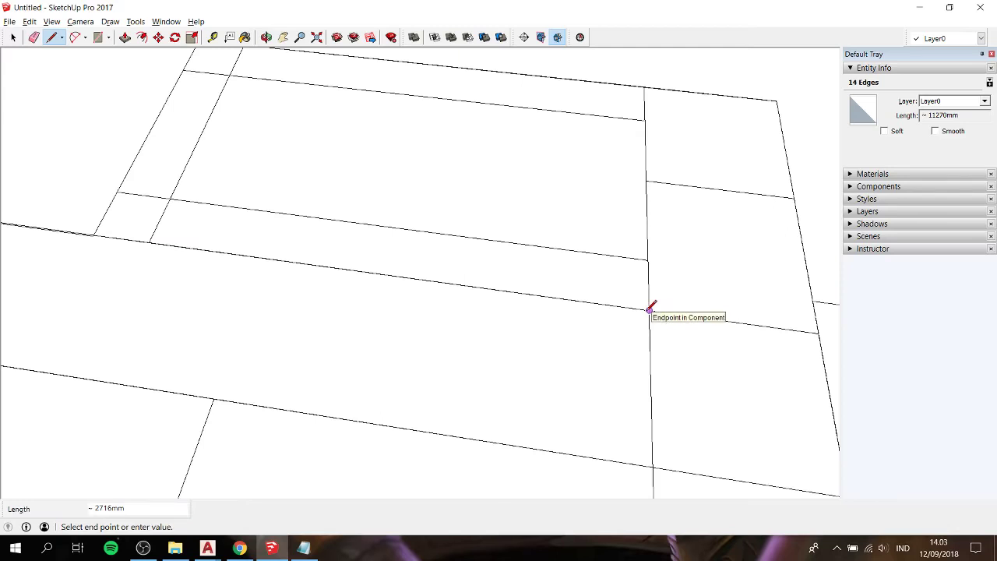
{"action": "left_click", "coordinate": [93, 235]}
{"action": "scroll", "coordinate": [94, 232], "scroll_direction": "down", "scroll_amount": 1}
{"action": "scroll", "coordinate": [94, 232], "scroll_direction": "down", "scroll_amount": 2}
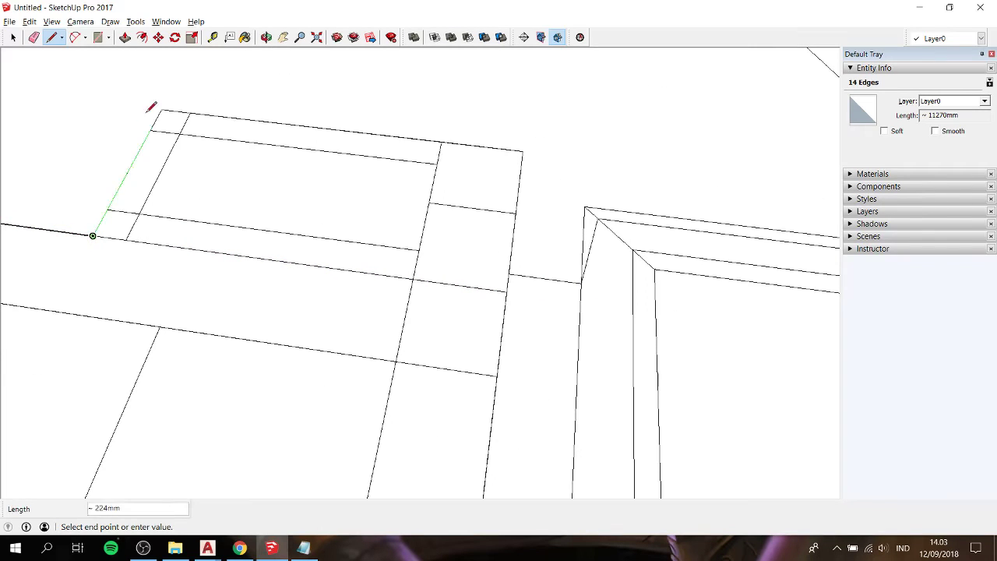
{"action": "left_click", "coordinate": [161, 109]}
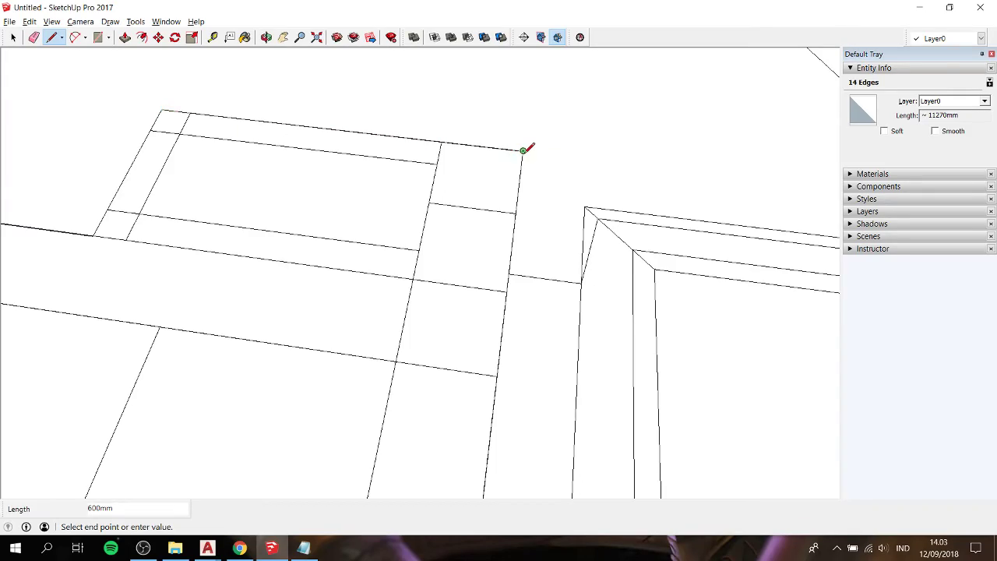
{"action": "scroll", "coordinate": [508, 274], "scroll_direction": "down", "scroll_amount": 2}
{"action": "scroll", "coordinate": [519, 272], "scroll_direction": "down", "scroll_amount": 3}
Draw a new outline edge from the bathroom wall corner to the wall line
{"action": "scroll", "coordinate": [525, 238], "scroll_direction": "down", "scroll_amount": 2}
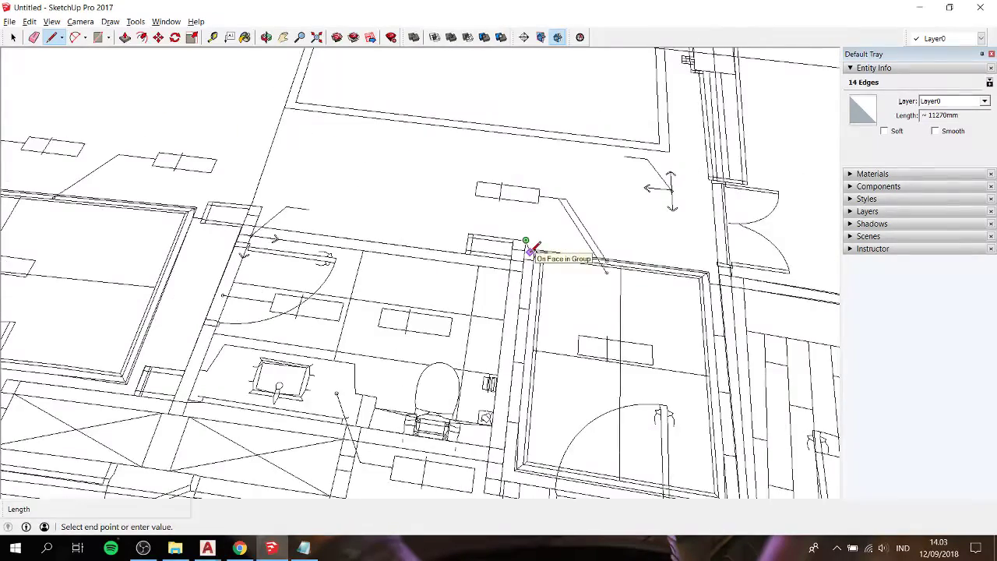
{"action": "middle_click_drag", "start_coordinate": [527, 244], "coordinate": [526, 243], "text": "shift"}
{"action": "middle_click_drag", "start_coordinate": [659, 188], "coordinate": [463, 260], "text": "shift"}
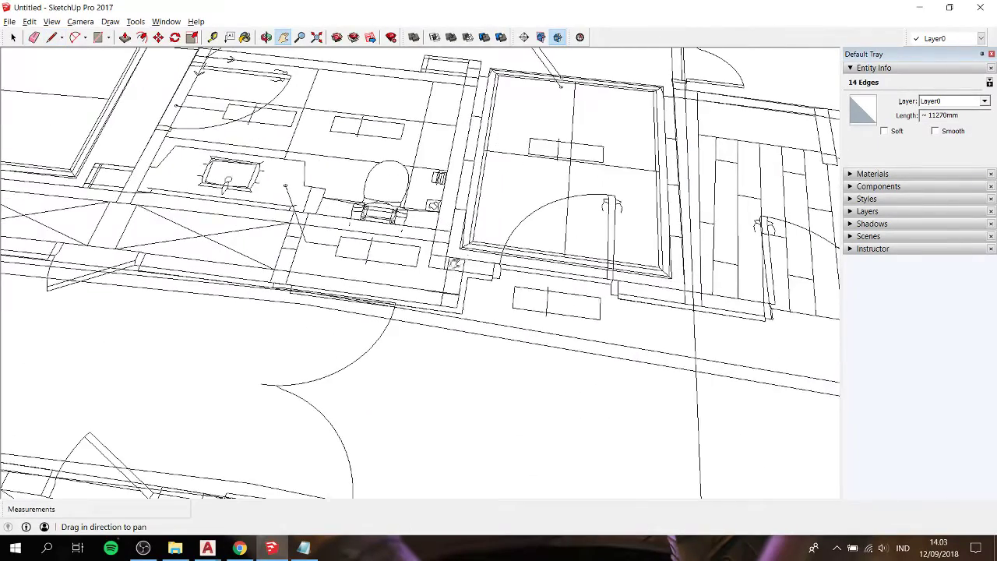
{"action": "scroll", "coordinate": [454, 264], "scroll_direction": "up", "scroll_amount": 2}
{"action": "left_click", "coordinate": [445, 233]}
{"action": "scroll", "coordinate": [448, 243], "scroll_direction": "up", "scroll_amount": 3}
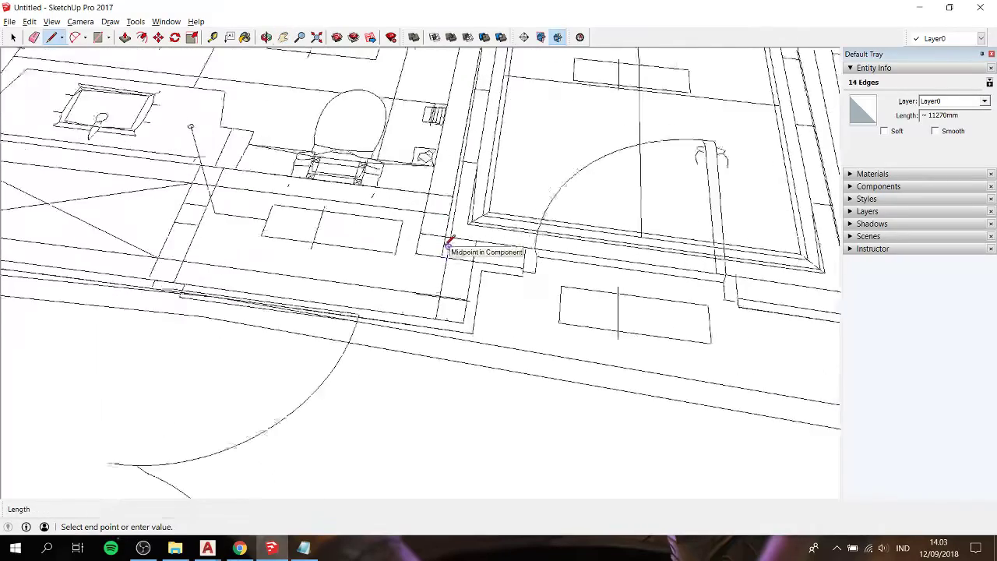
{"action": "scroll", "coordinate": [449, 243], "scroll_direction": "up", "scroll_amount": 2}
{"action": "scroll", "coordinate": [450, 222], "scroll_direction": "up", "scroll_amount": 3}
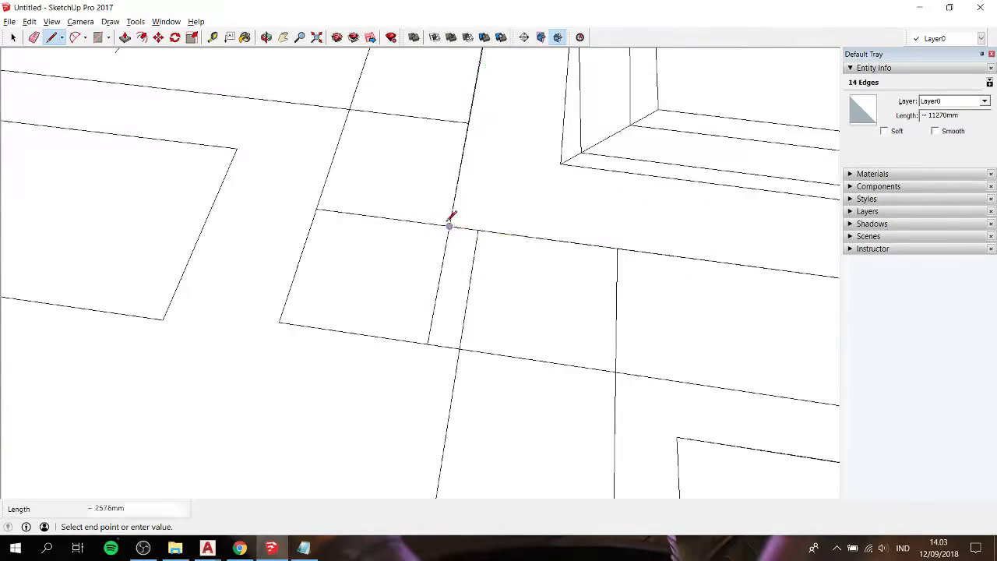
{"action": "scroll", "coordinate": [451, 221], "scroll_direction": "down", "scroll_amount": 2}
{"action": "scroll", "coordinate": [452, 217], "scroll_direction": "down", "scroll_amount": 2}
{"action": "scroll", "coordinate": [468, 217], "scroll_direction": "down", "scroll_amount": 2}
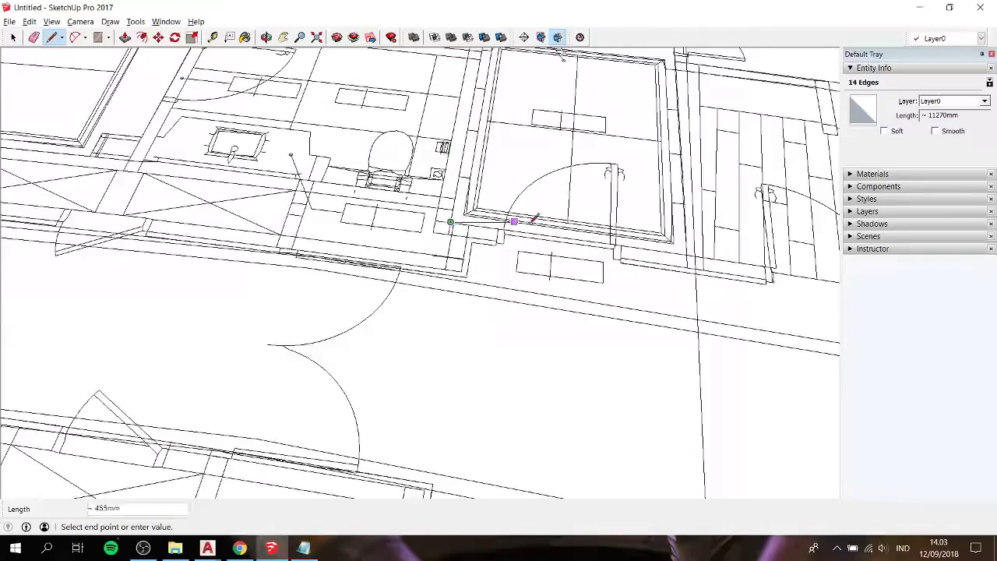
{"action": "scroll", "coordinate": [681, 251], "scroll_direction": "up", "scroll_amount": 1}
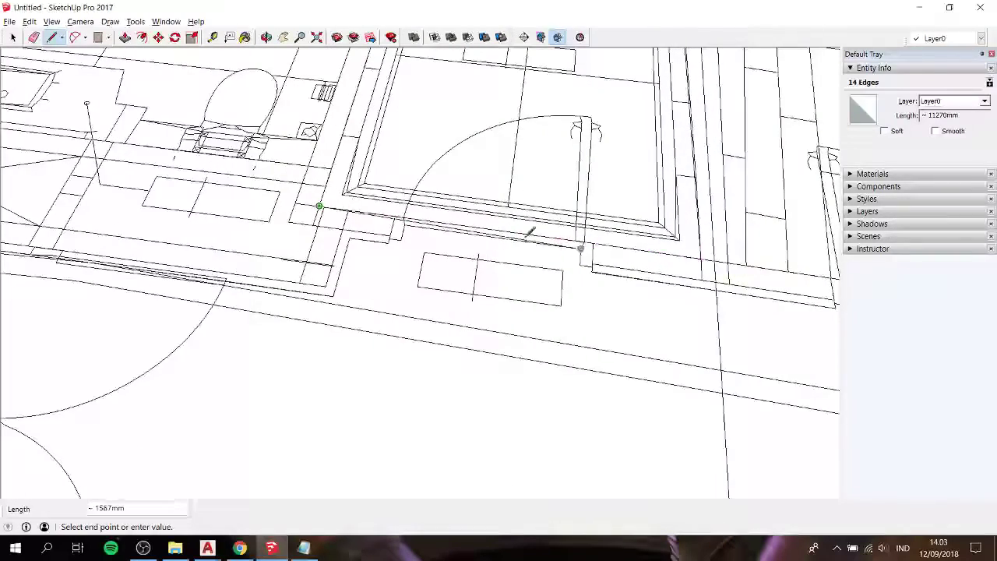
{"action": "scroll", "coordinate": [384, 212], "scroll_direction": "up", "scroll_amount": 1}
{"action": "scroll", "coordinate": [399, 217], "scroll_direction": "up", "scroll_amount": 2}
{"action": "scroll", "coordinate": [411, 221], "scroll_direction": "up", "scroll_amount": 1}
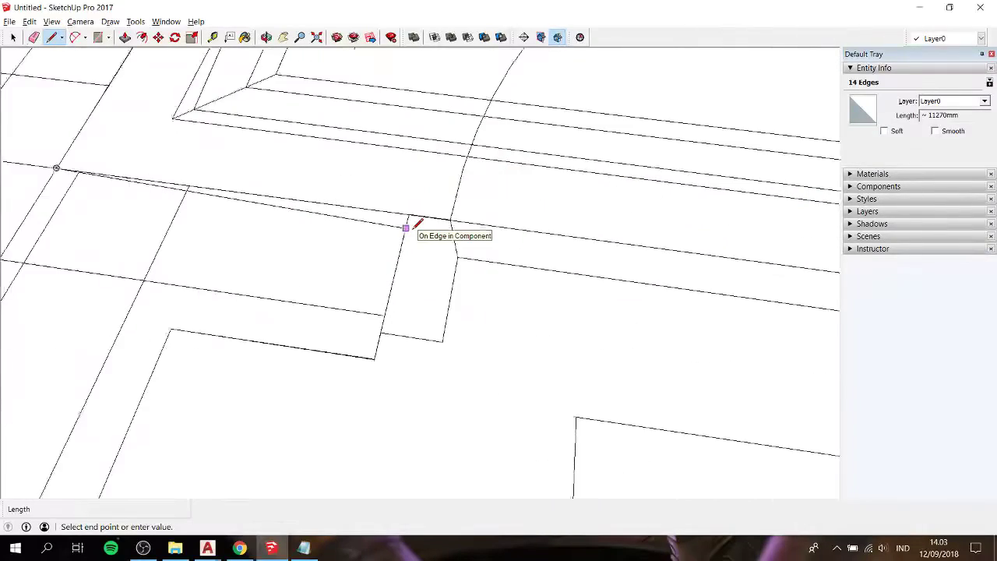
{"action": "scroll", "coordinate": [408, 214], "scroll_direction": "up", "scroll_amount": 1}
{"action": "scroll", "coordinate": [412, 208], "scroll_direction": "down", "scroll_amount": 2}
{"action": "scroll", "coordinate": [537, 229], "scroll_direction": "down", "scroll_amount": 2}
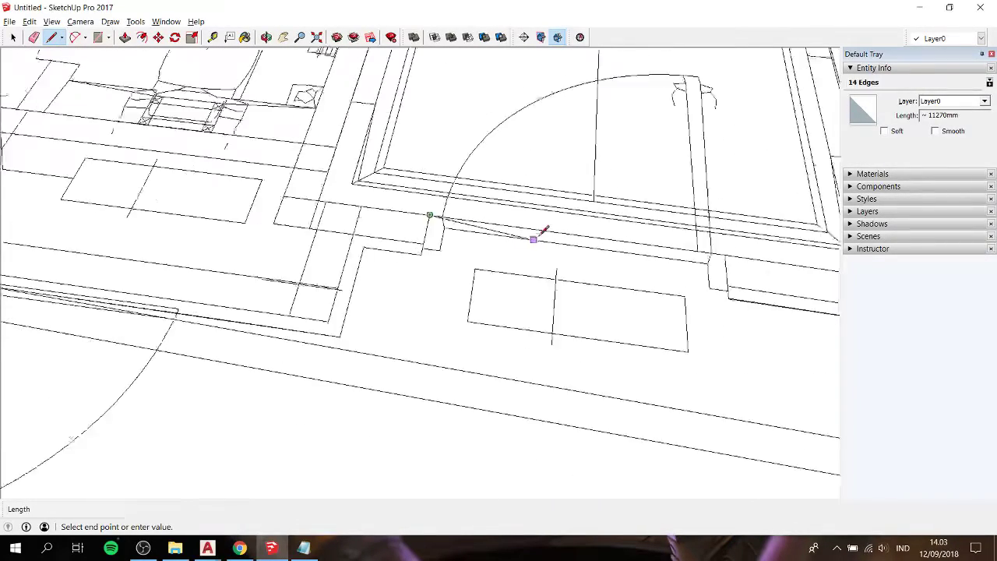
{"action": "scroll", "coordinate": [714, 247], "scroll_direction": "up", "scroll_amount": 2}
{"action": "scroll", "coordinate": [717, 249], "scroll_direction": "up", "scroll_amount": 1}
{"action": "scroll", "coordinate": [715, 252], "scroll_direction": "up", "scroll_amount": 2}
{"action": "left_click", "coordinate": [706, 241]}
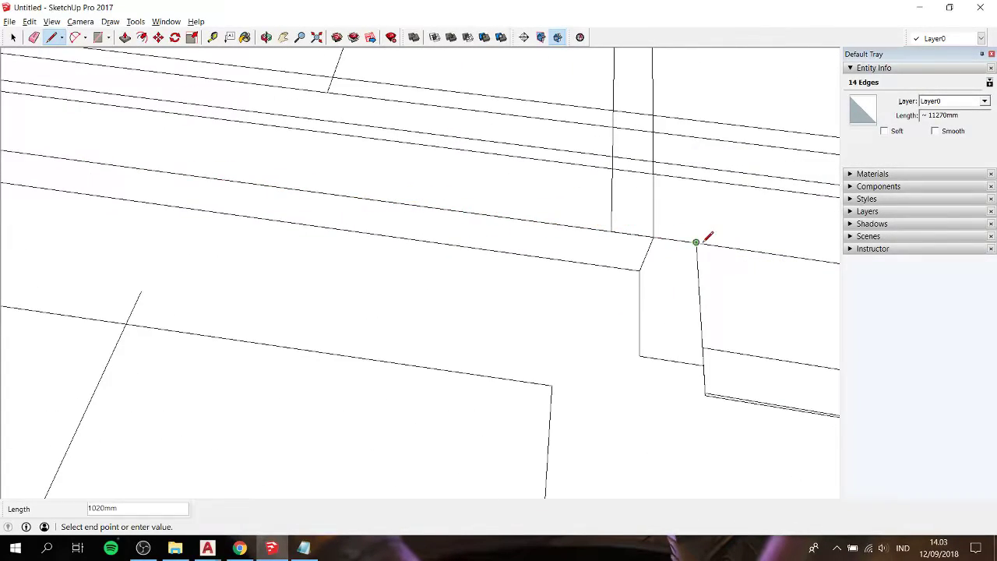
Close the edge at the wall endpoint near the stair area, then return to Select zoomed out
{"action": "middle_click_drag", "start_coordinate": [706, 241], "coordinate": [172, 192], "text": "shift"}
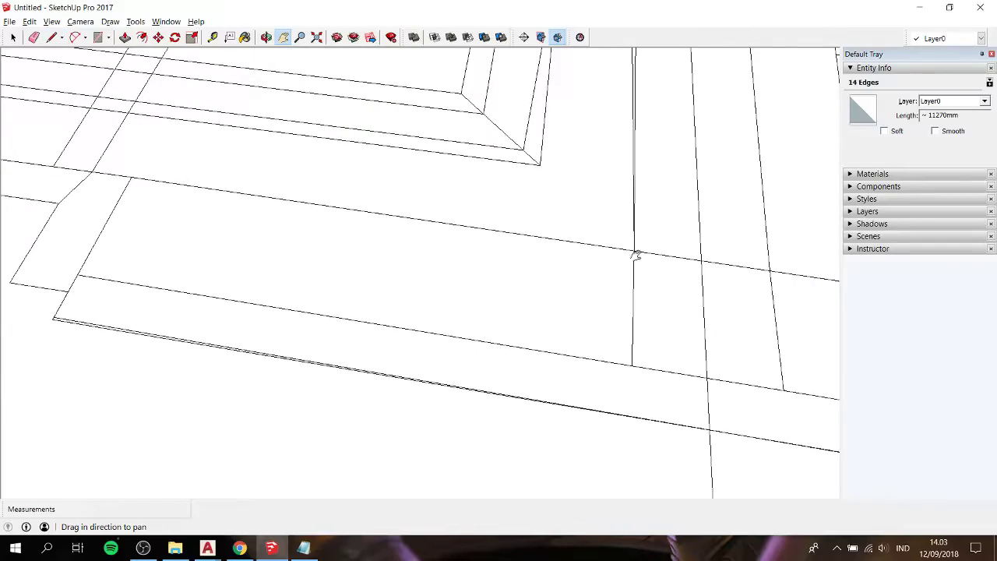
{"action": "scroll", "coordinate": [636, 246], "scroll_direction": "down", "scroll_amount": 2}
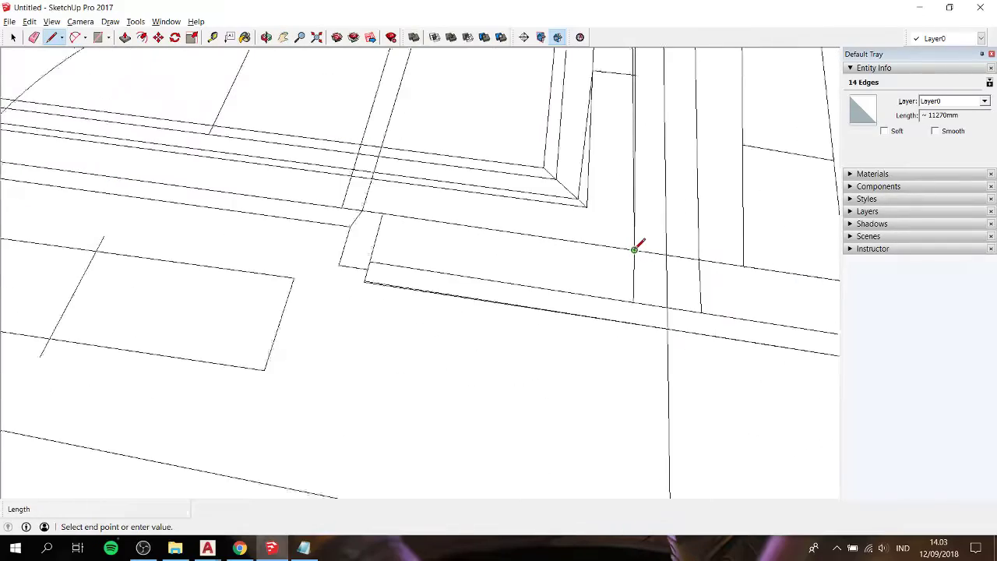
{"action": "scroll", "coordinate": [636, 246], "scroll_direction": "down", "scroll_amount": 3}
{"action": "middle_click_drag", "start_coordinate": [636, 247], "coordinate": [505, 368], "text": "shift"}
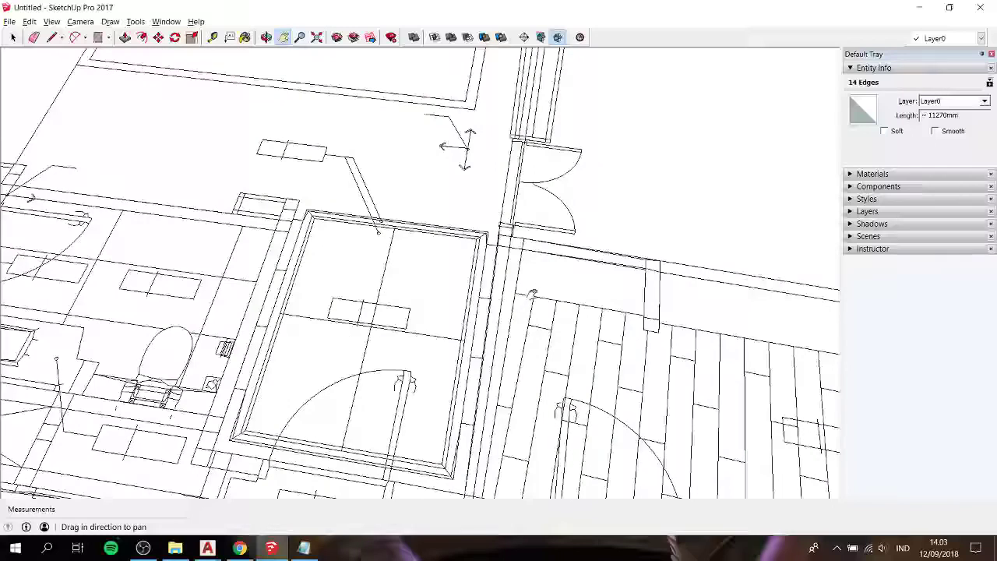
{"action": "scroll", "coordinate": [535, 271], "scroll_direction": "up", "scroll_amount": 2}
{"action": "scroll", "coordinate": [522, 234], "scroll_direction": "up", "scroll_amount": 2}
{"action": "scroll", "coordinate": [507, 201], "scroll_direction": "up", "scroll_amount": 2}
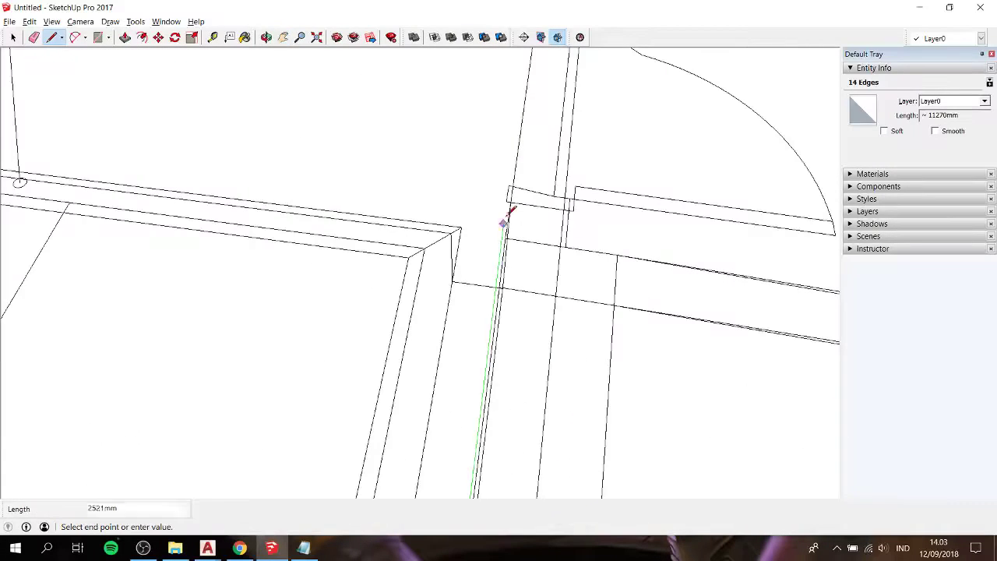
{"action": "left_click", "coordinate": [510, 202]}
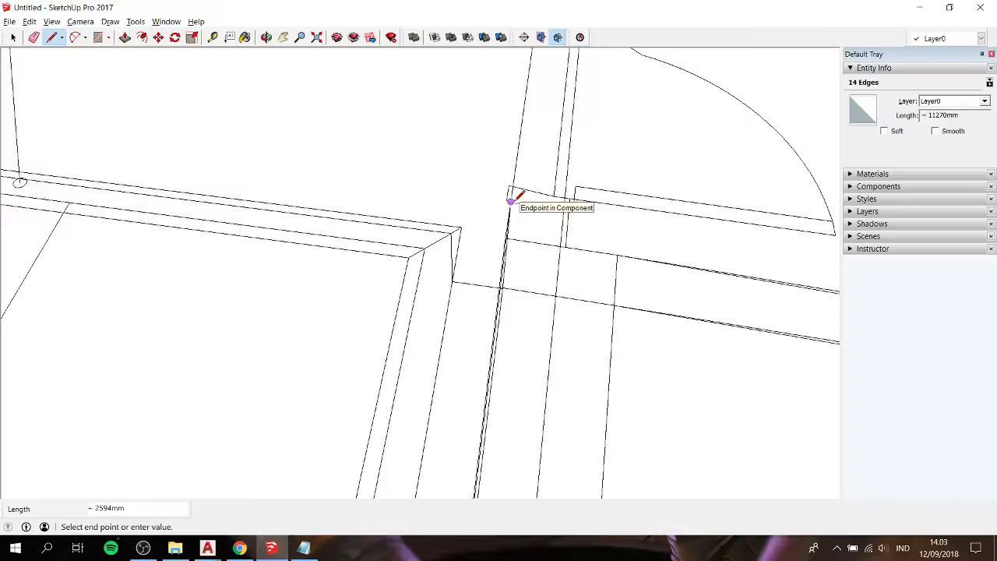
{"action": "scroll", "coordinate": [510, 201], "scroll_direction": "down", "scroll_amount": 2}
{"action": "scroll", "coordinate": [510, 202], "scroll_direction": "down", "scroll_amount": 3}
{"action": "scroll", "coordinate": [515, 204], "scroll_direction": "down", "scroll_amount": 3}
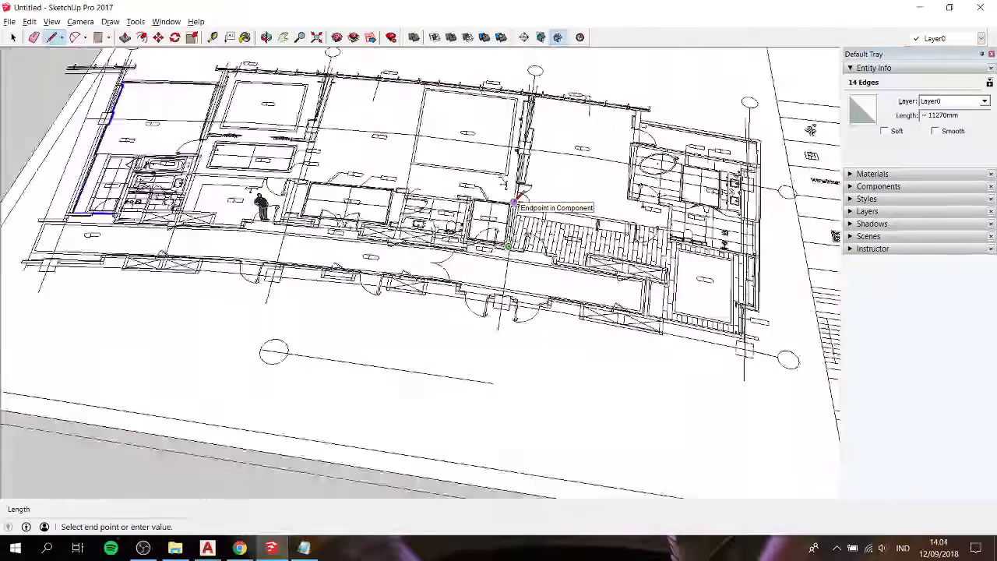
{"action": "key", "text": "space"}
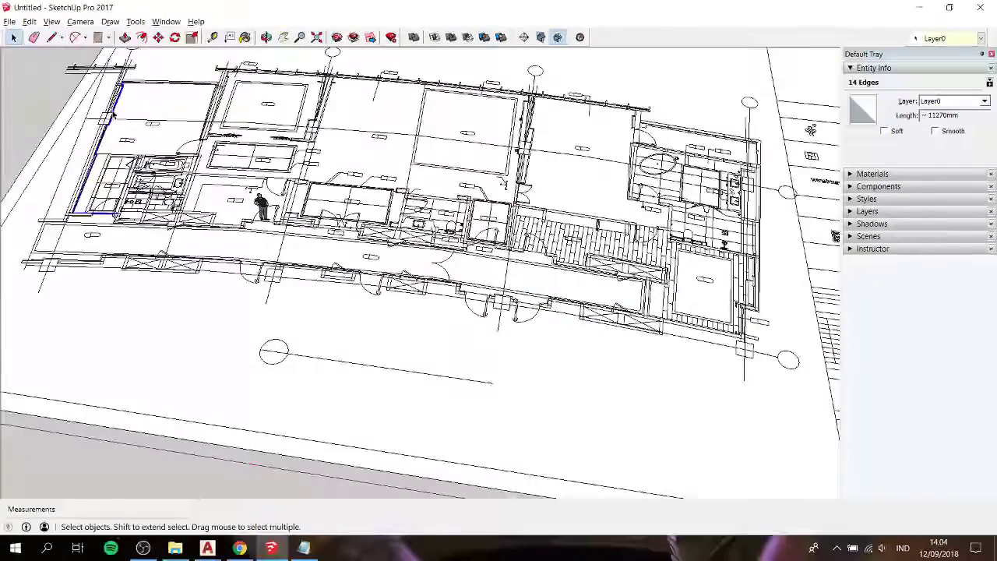
Select the connected chain of outline edges and zoom in on the bathroom door area
{"action": "triple_click", "coordinate": [113, 115]}
{"action": "mouse_move", "coordinate": [113, 115]}
{"action": "middle_mouse_down"}
{"action": "mouse_move", "coordinate": [241, 127]}
{"action": "mouse_move", "coordinate": [262, 140]}
{"action": "middle_mouse_up"}
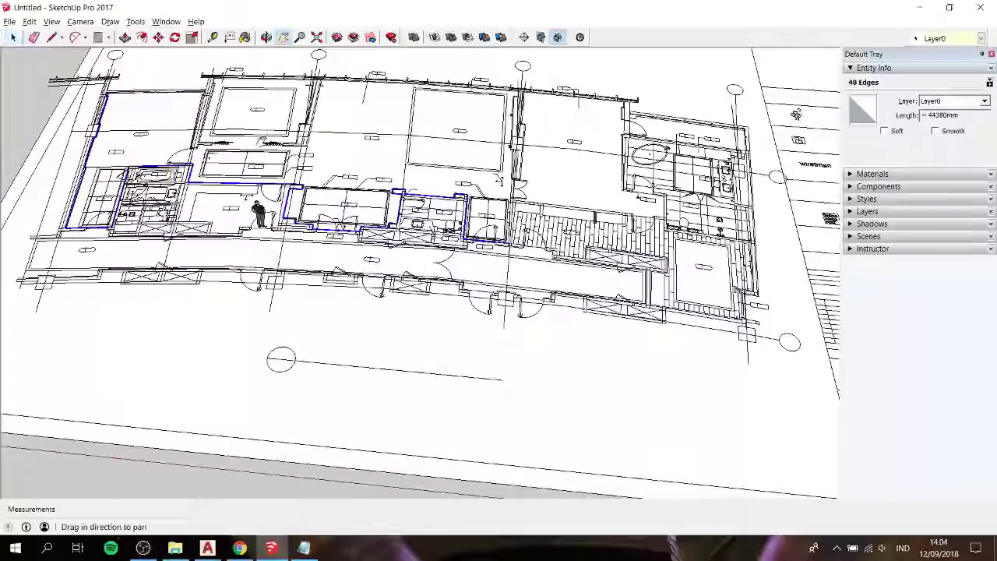
{"action": "scroll", "coordinate": [262, 140], "scroll_direction": "up", "scroll_amount": 3}
{"action": "scroll", "coordinate": [499, 214], "scroll_direction": "up", "scroll_amount": 2}
{"action": "scroll", "coordinate": [498, 215], "scroll_direction": "up", "scroll_amount": 2}
{"action": "scroll", "coordinate": [449, 206], "scroll_direction": "up", "scroll_amount": 1}
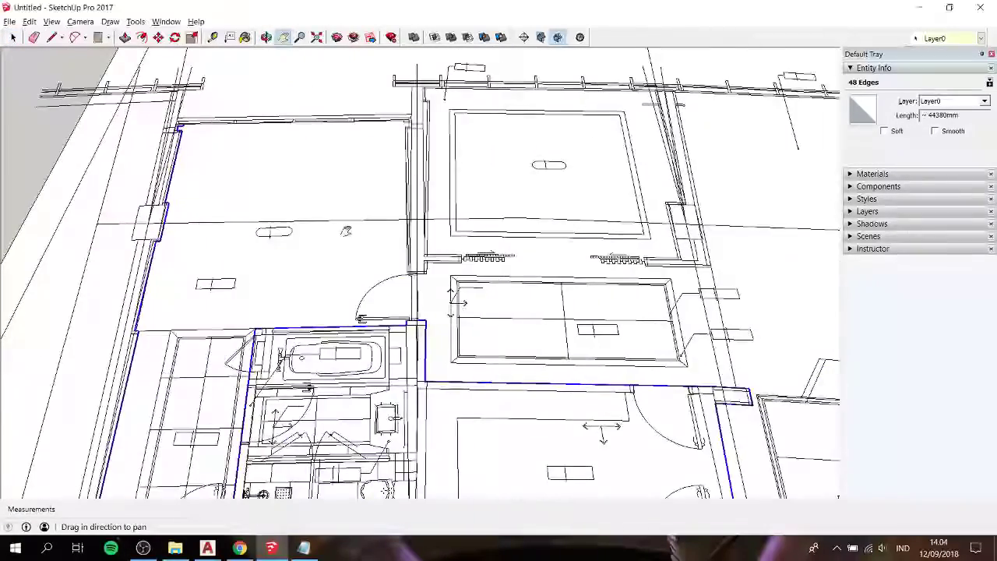
{"action": "scroll", "coordinate": [476, 296], "scroll_direction": "up", "scroll_amount": 1}
{"action": "scroll", "coordinate": [386, 336], "scroll_direction": "up", "scroll_amount": 3}
{"action": "scroll", "coordinate": [406, 320], "scroll_direction": "up", "scroll_amount": 1}
{"action": "scroll", "coordinate": [413, 316], "scroll_direction": "up", "scroll_amount": 2}
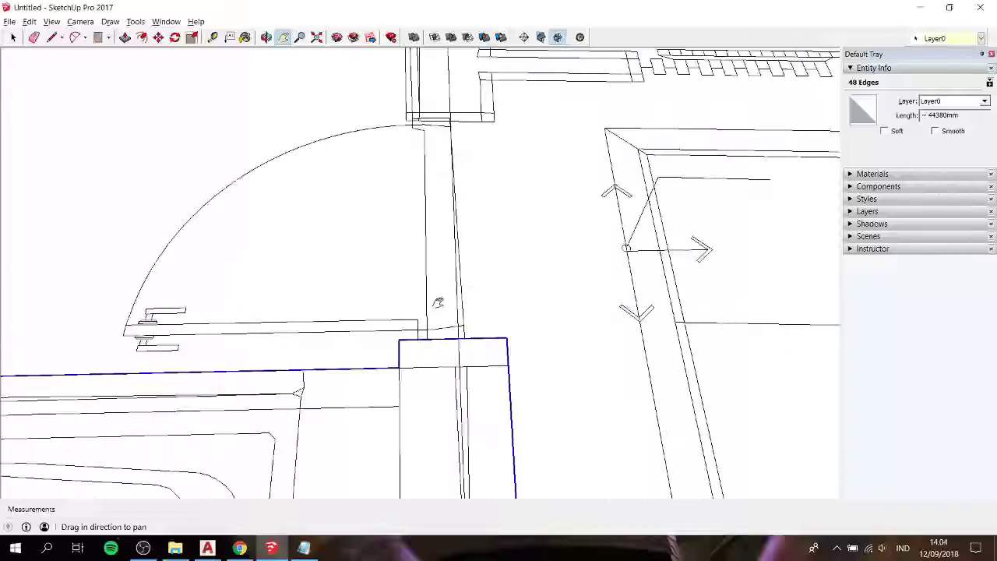
{"action": "key", "text": "l"}
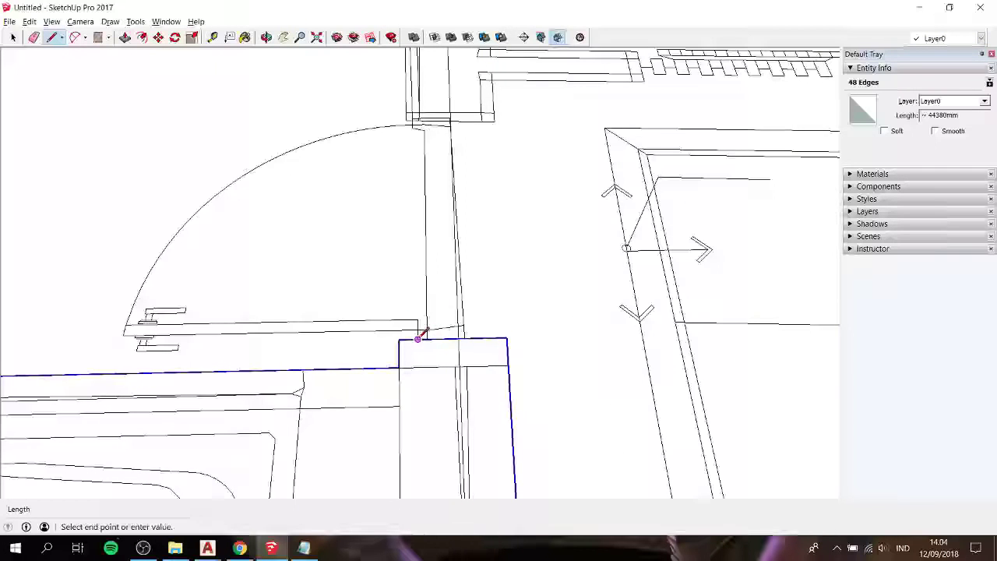
{"action": "scroll", "coordinate": [422, 104], "scroll_direction": "up", "scroll_amount": 2}
{"action": "scroll", "coordinate": [412, 117], "scroll_direction": "up", "scroll_amount": 1}
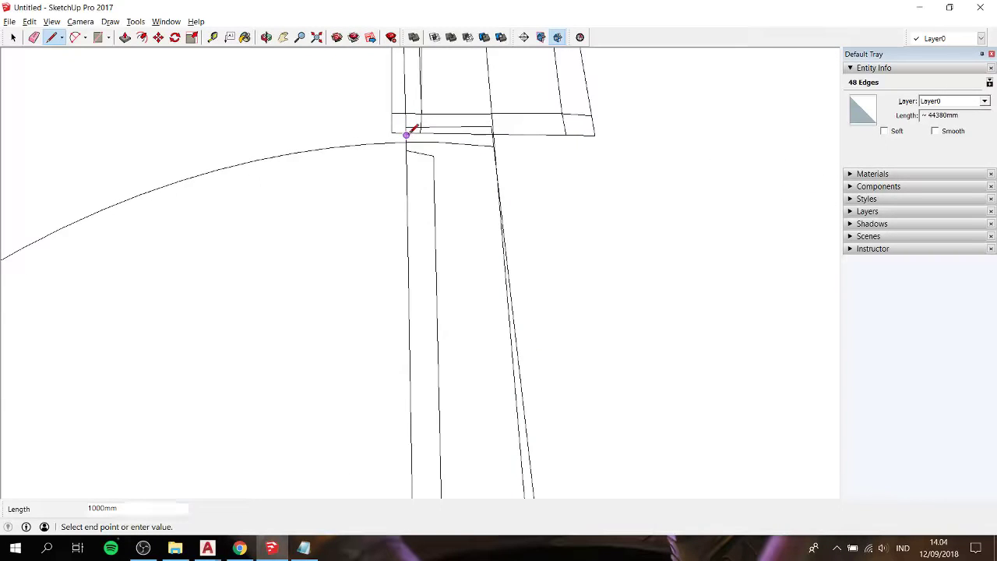
{"action": "scroll", "coordinate": [406, 134], "scroll_direction": "up", "scroll_amount": 2}
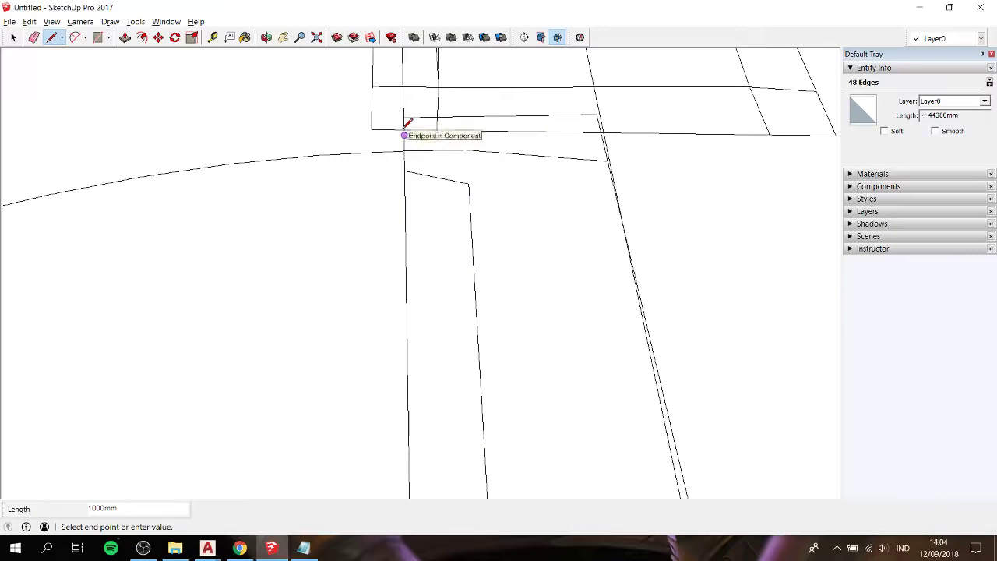
{"action": "scroll", "coordinate": [418, 123], "scroll_direction": "up", "scroll_amount": 2}
{"action": "scroll", "coordinate": [430, 125], "scroll_direction": "down", "scroll_amount": 6}
{"action": "mouse_move", "coordinate": [429, 127]}
{"action": "middle_mouse_down"}
{"action": "mouse_move", "coordinate": [518, 173]}
{"action": "mouse_move", "coordinate": [463, 265]}
{"action": "middle_mouse_up"}
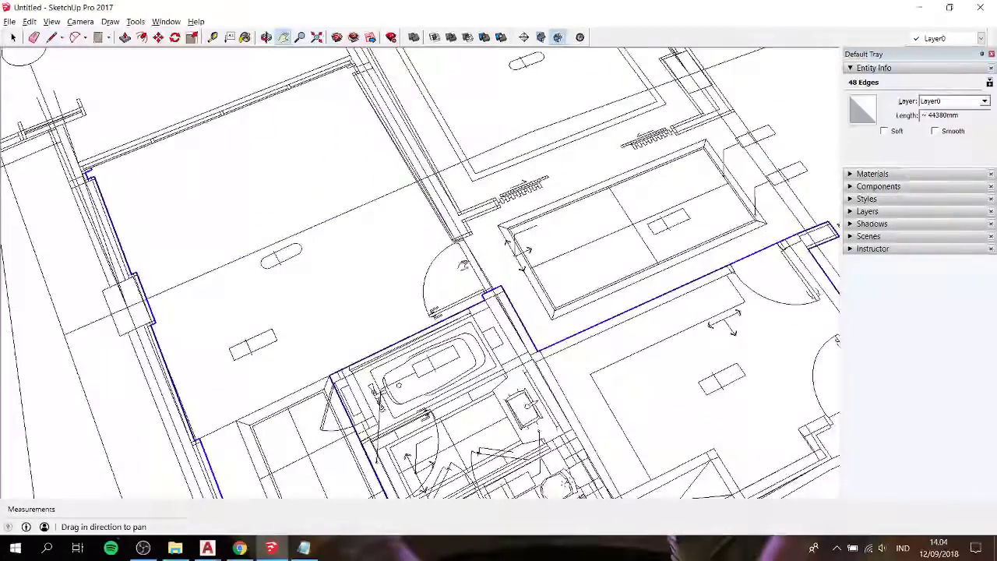
{"action": "scroll", "coordinate": [464, 265], "scroll_direction": "up", "scroll_amount": 2}
{"action": "scroll", "coordinate": [476, 246], "scroll_direction": "up", "scroll_amount": 3}
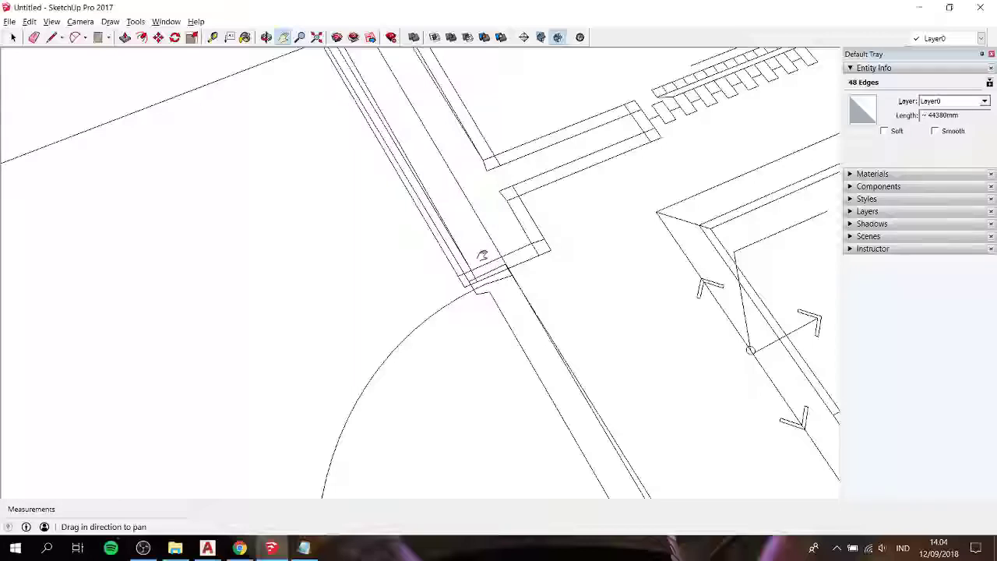
Draw a long edge along the corridor wall starting at the door-side wall corner
{"action": "key", "text": "l"}
{"action": "left_click", "coordinate": [471, 283]}
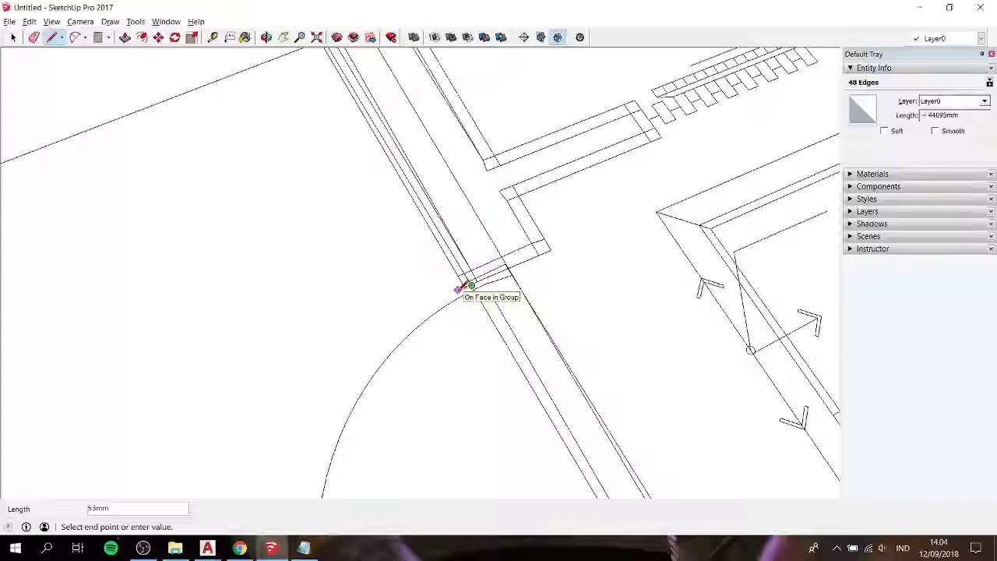
{"action": "scroll", "coordinate": [460, 287], "scroll_direction": "up", "scroll_amount": 2}
{"action": "scroll", "coordinate": [458, 288], "scroll_direction": "up", "scroll_amount": 1}
{"action": "scroll", "coordinate": [458, 287], "scroll_direction": "up", "scroll_amount": 1}
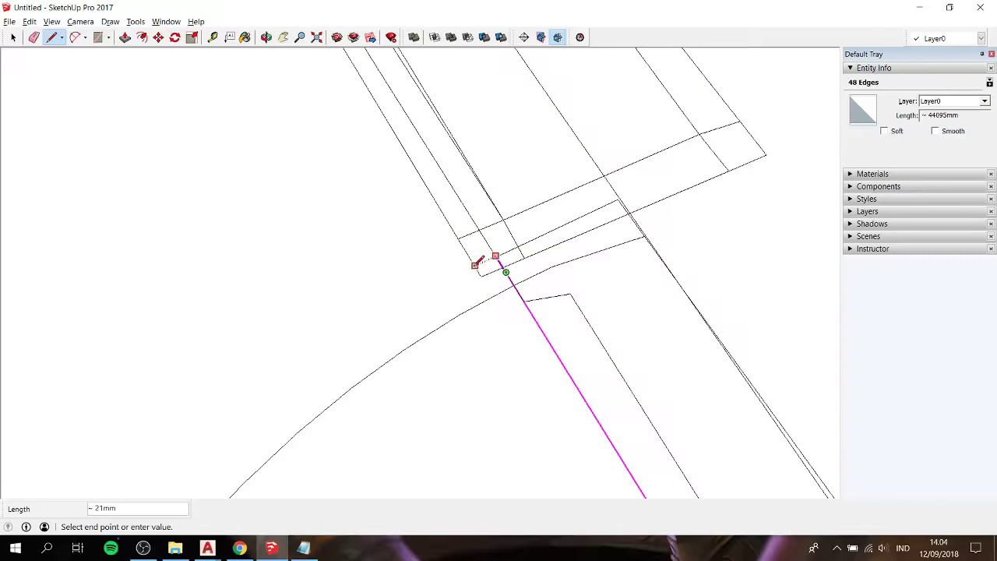
{"action": "scroll", "coordinate": [474, 261], "scroll_direction": "down", "scroll_amount": 2}
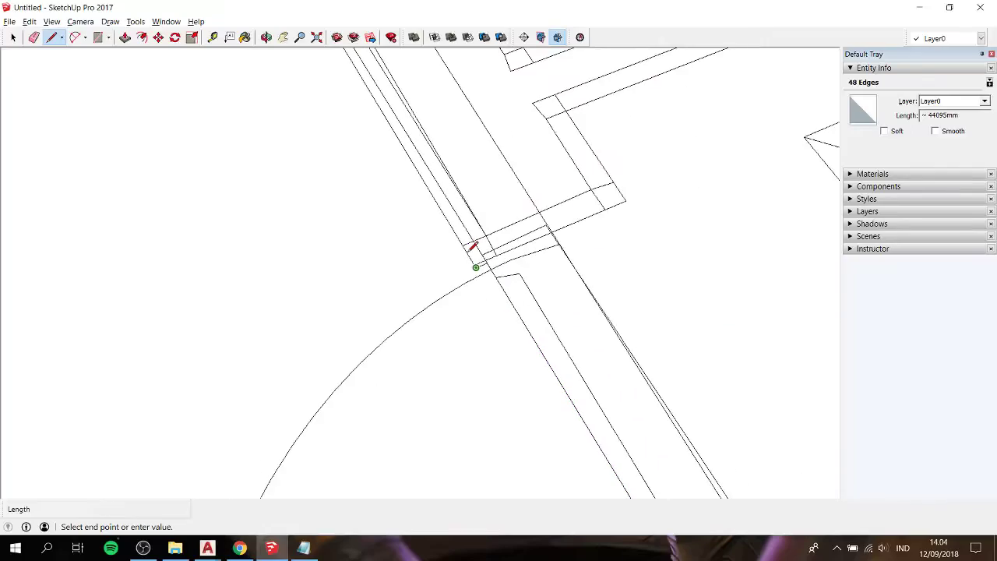
{"action": "scroll", "coordinate": [472, 253], "scroll_direction": "down", "scroll_amount": 2}
{"action": "scroll", "coordinate": [452, 234], "scroll_direction": "down", "scroll_amount": 1}
{"action": "scroll", "coordinate": [436, 218], "scroll_direction": "down", "scroll_amount": 2}
{"action": "scroll", "coordinate": [355, 82], "scroll_direction": "up", "scroll_amount": 3}
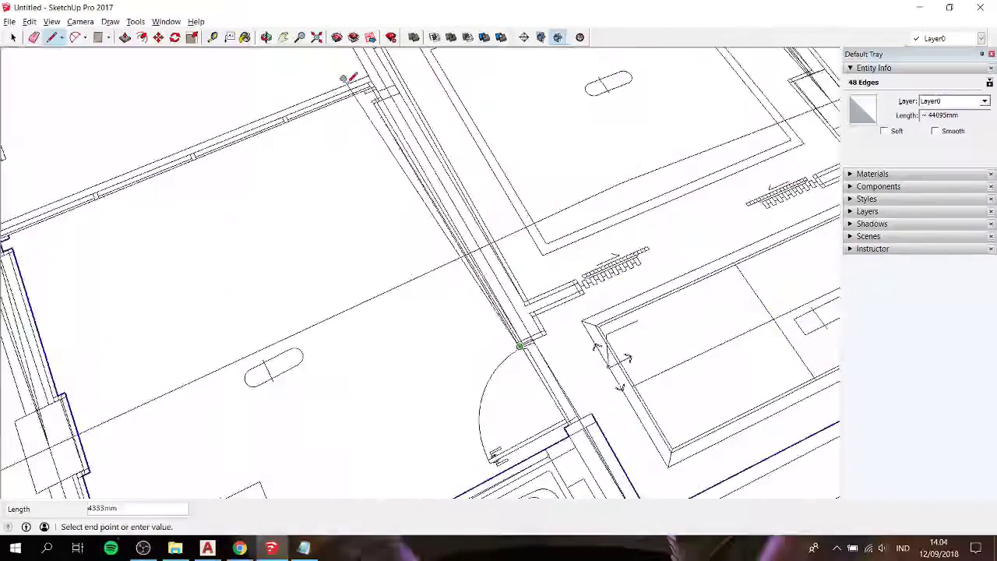
{"action": "scroll", "coordinate": [366, 99], "scroll_direction": "up", "scroll_amount": 3}
{"action": "scroll", "coordinate": [366, 99], "scroll_direction": "up", "scroll_amount": 2}
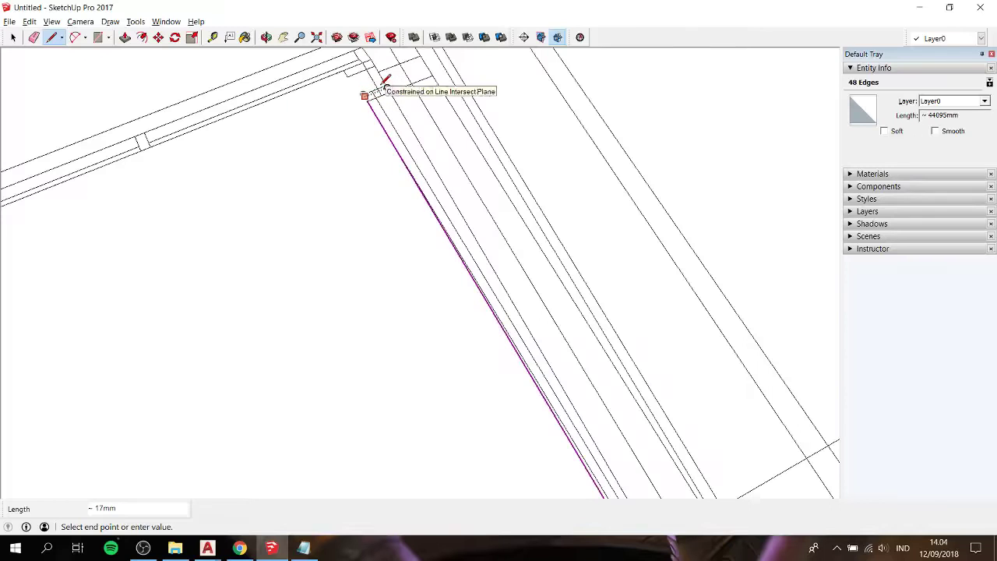
{"action": "scroll", "coordinate": [375, 81], "scroll_direction": "up", "scroll_amount": 1}
{"action": "scroll", "coordinate": [374, 82], "scroll_direction": "up", "scroll_amount": 1}
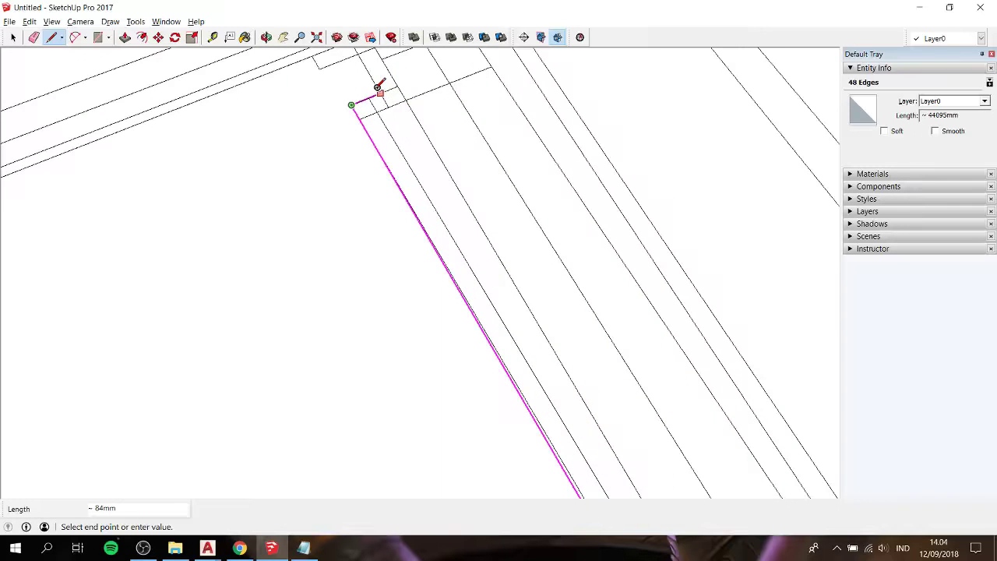
{"action": "left_click", "coordinate": [374, 82]}
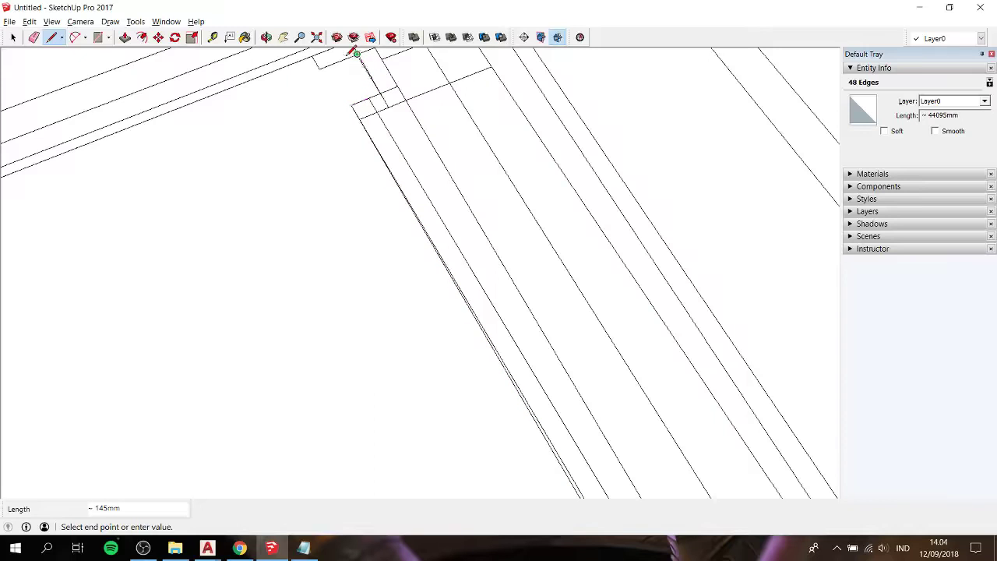
Add a short edge along the top wall, stepping around the 50mm wall notch
{"action": "left_click", "coordinate": [316, 61]}
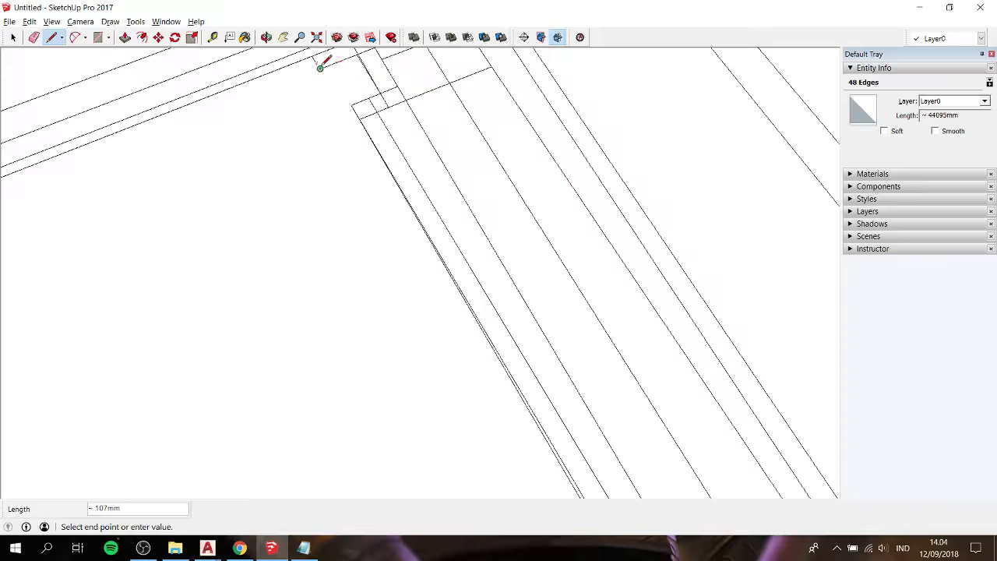
{"action": "scroll", "coordinate": [315, 54], "scroll_direction": "down", "scroll_amount": 2}
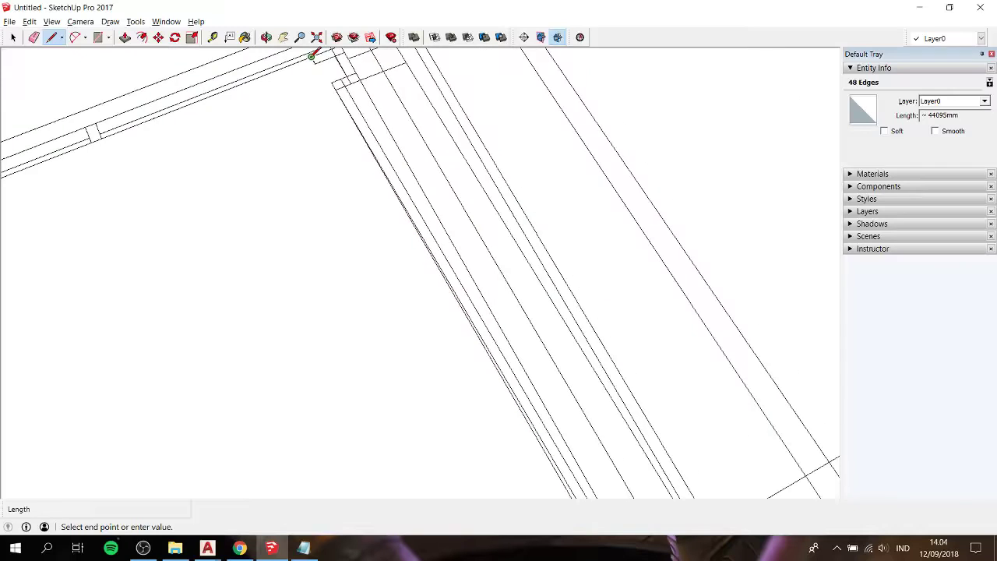
{"action": "scroll", "coordinate": [312, 56], "scroll_direction": "down", "scroll_amount": 3}
{"action": "scroll", "coordinate": [311, 56], "scroll_direction": "down", "scroll_amount": 2}
{"action": "scroll", "coordinate": [263, 67], "scroll_direction": "up", "scroll_amount": 3}
{"action": "scroll", "coordinate": [256, 71], "scroll_direction": "up", "scroll_amount": 3}
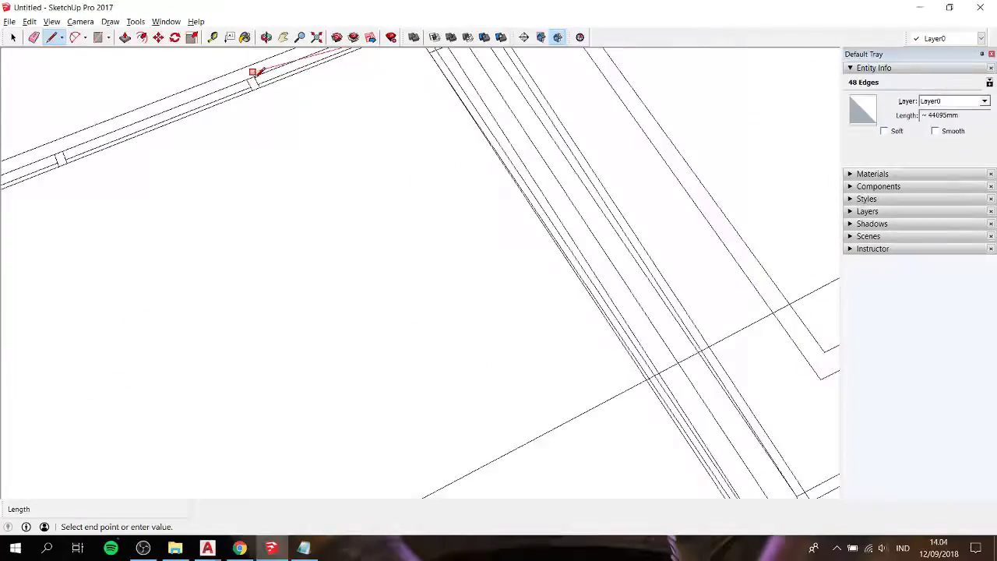
{"action": "scroll", "coordinate": [265, 87], "scroll_direction": "up", "scroll_amount": 2}
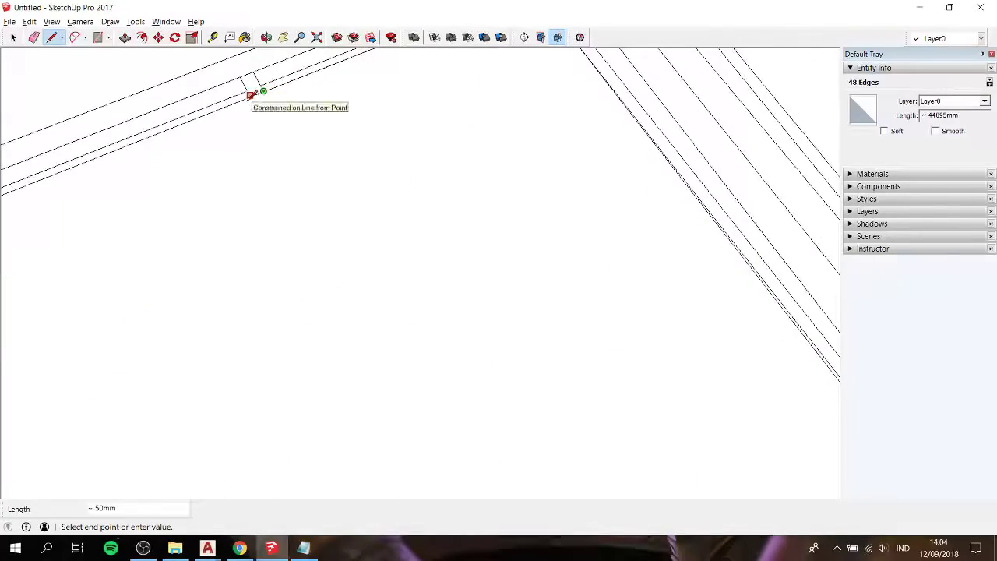
{"action": "scroll", "coordinate": [257, 91], "scroll_direction": "up", "scroll_amount": 2}
{"action": "scroll", "coordinate": [254, 90], "scroll_direction": "up", "scroll_amount": 1}
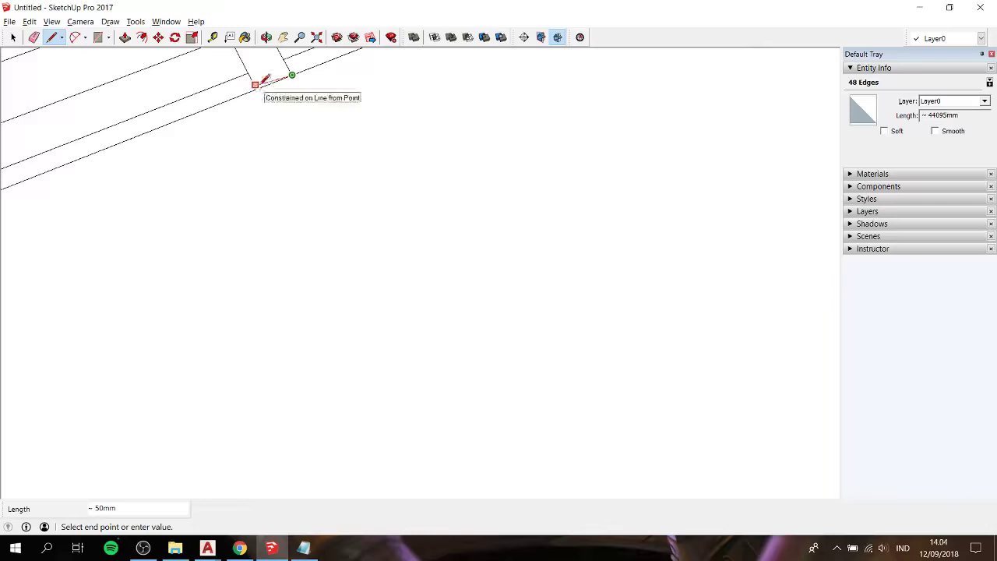
{"action": "scroll", "coordinate": [252, 78], "scroll_direction": "up", "scroll_amount": 2}
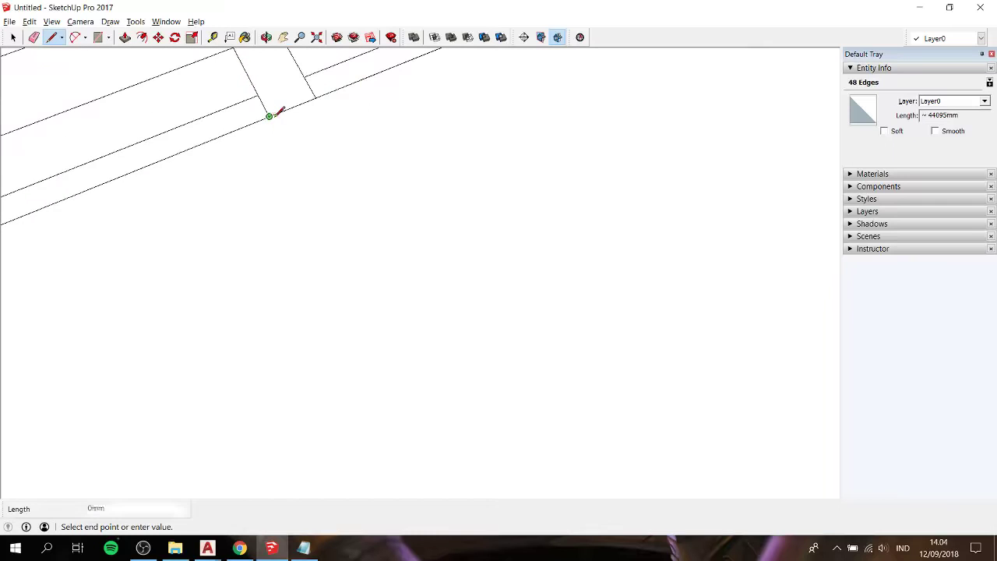
Draw a short line from the crossing rectangle's corner to the strip edge endpoint
{"action": "mouse_move", "coordinate": [272, 112]}
{"action": "middle_mouse_down", "text": "shift"}
{"action": "mouse_move", "coordinate": [502, 98]}
{"action": "mouse_move", "coordinate": [247, 213]}
{"action": "mouse_move", "coordinate": [665, 96]}
{"action": "mouse_move", "coordinate": [712, 127]}
{"action": "mouse_move", "coordinate": [461, 222]}
{"action": "middle_mouse_up", "text": "shift"}
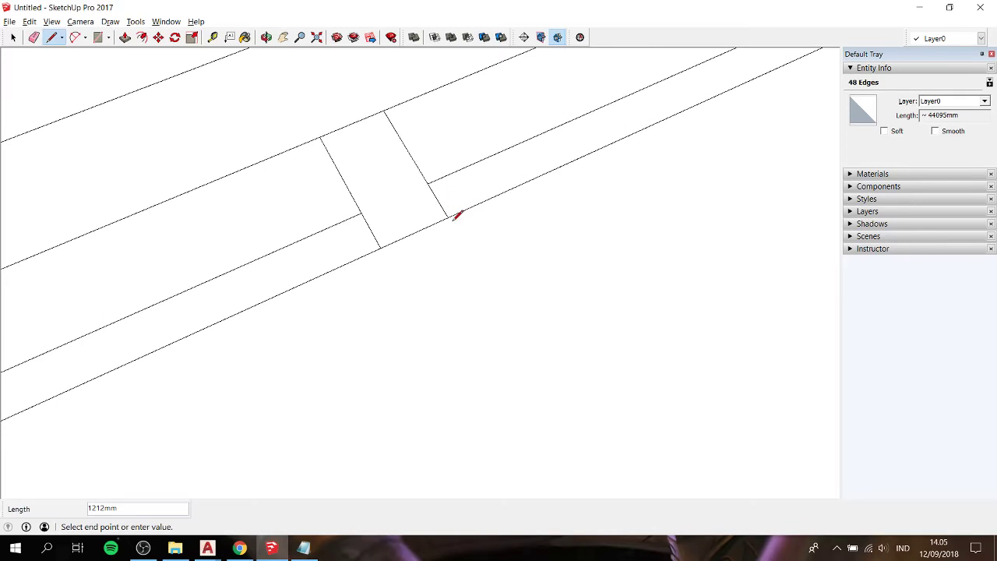
{"action": "left_click", "coordinate": [448, 217]}
{"action": "scroll", "coordinate": [379, 248], "scroll_direction": "down", "scroll_amount": 3}
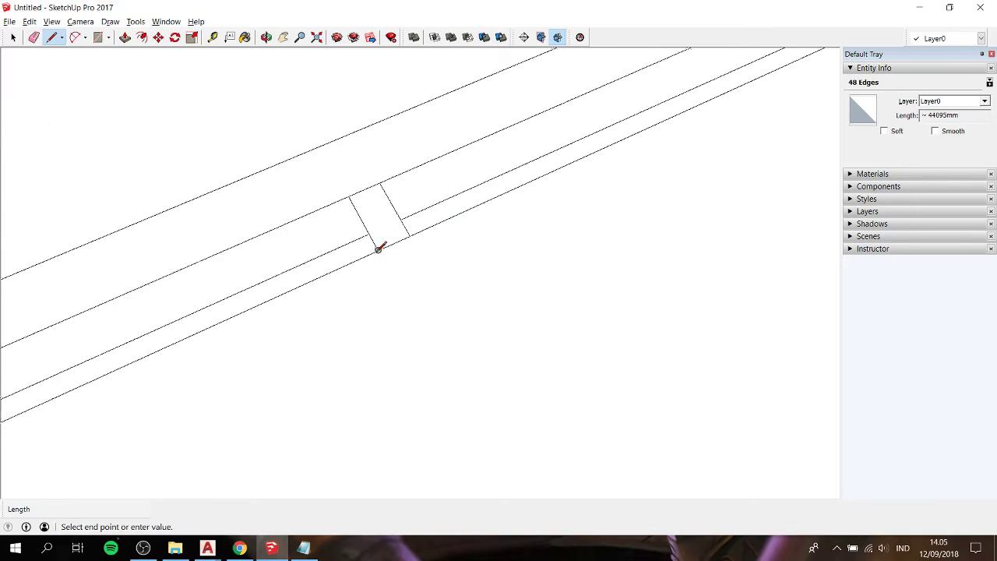
{"action": "scroll", "coordinate": [379, 246], "scroll_direction": "down", "scroll_amount": 2}
{"action": "middle_click_drag", "start_coordinate": [379, 246], "coordinate": [384, 238], "text": "shift"}
{"action": "scroll", "coordinate": [377, 243], "scroll_direction": "up", "scroll_amount": 2}
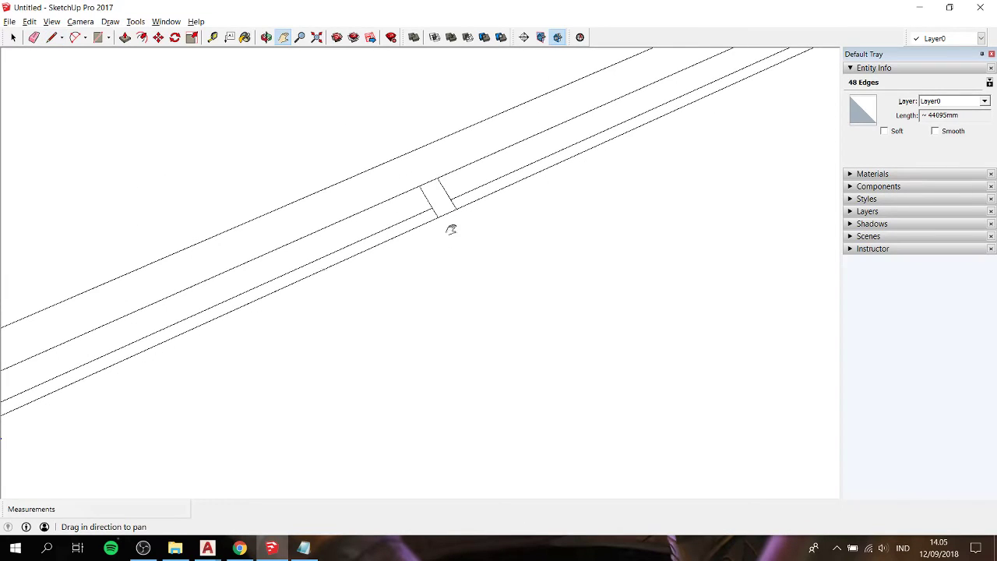
{"action": "scroll", "coordinate": [452, 214], "scroll_direction": "up", "scroll_amount": 1}
{"action": "scroll", "coordinate": [456, 204], "scroll_direction": "up", "scroll_amount": 1}
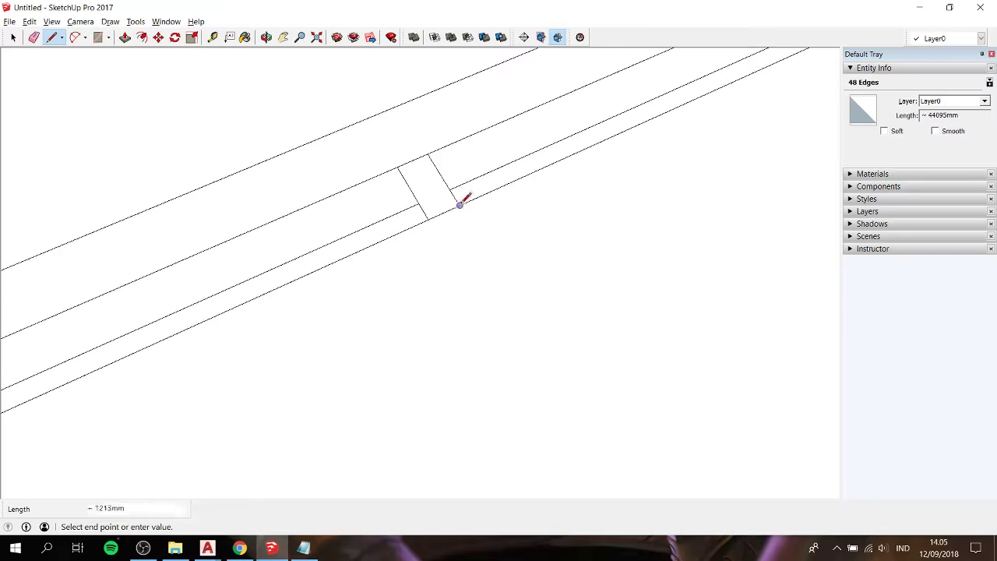
{"action": "left_click", "coordinate": [459, 205]}
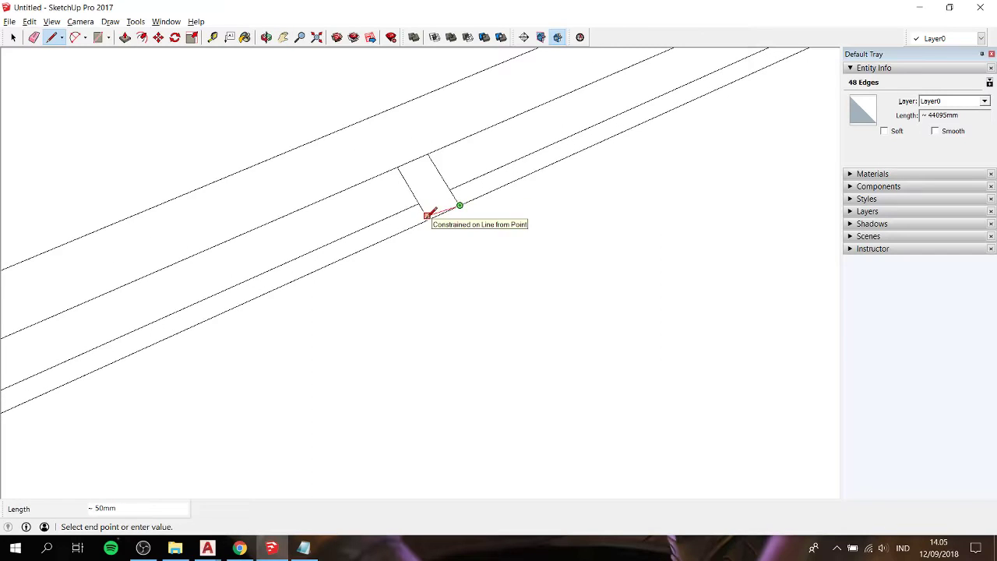
{"action": "scroll", "coordinate": [430, 223], "scroll_direction": "up", "scroll_amount": 1}
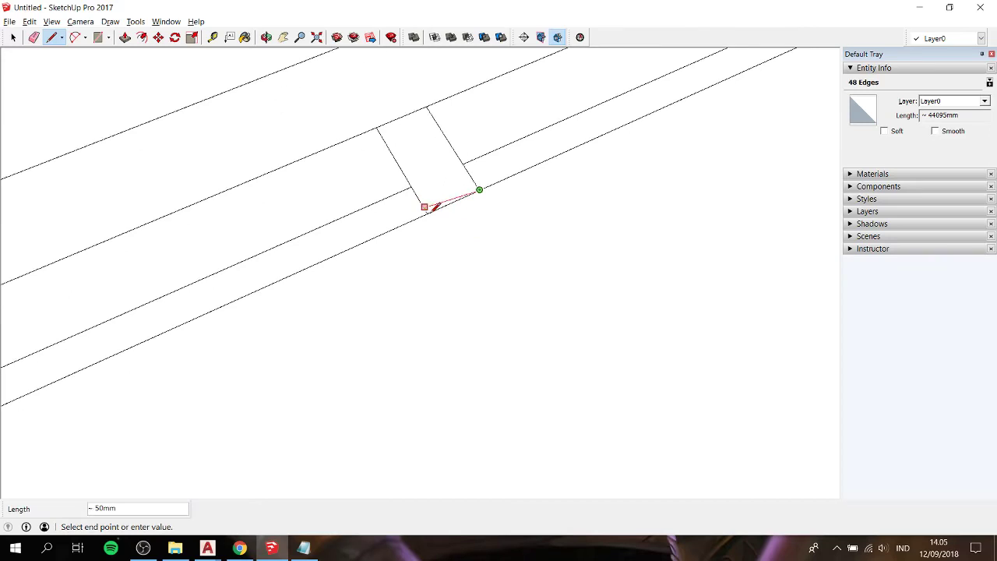
{"action": "scroll", "coordinate": [430, 210], "scroll_direction": "up", "scroll_amount": 1}
{"action": "scroll", "coordinate": [429, 210], "scroll_direction": "down", "scroll_amount": 1}
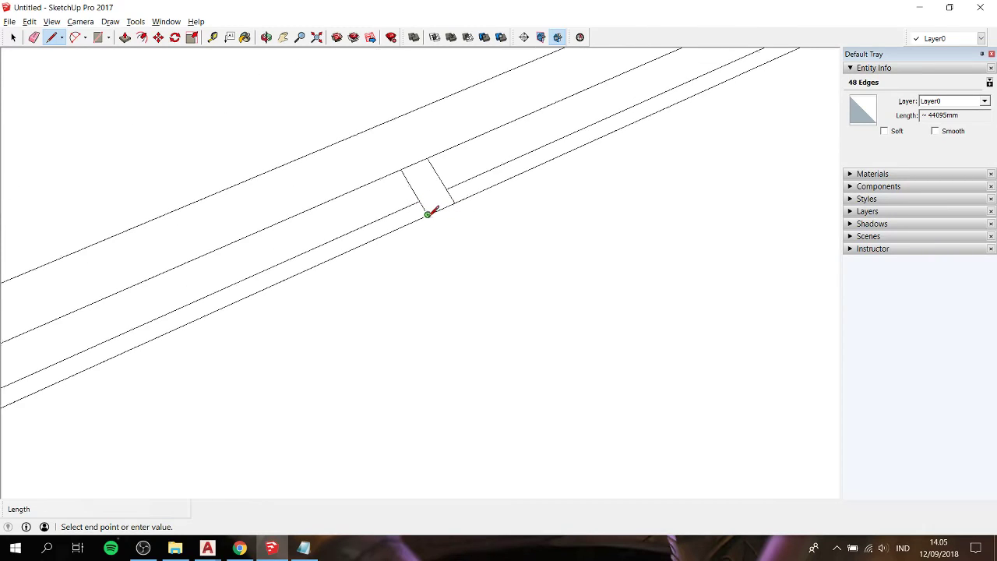
{"action": "scroll", "coordinate": [429, 211], "scroll_direction": "down", "scroll_amount": 3}
{"action": "middle_click_drag", "start_coordinate": [364, 257], "coordinate": [419, 226], "text": "shift"}
{"action": "scroll", "coordinate": [419, 226], "scroll_direction": "up", "scroll_amount": 1}
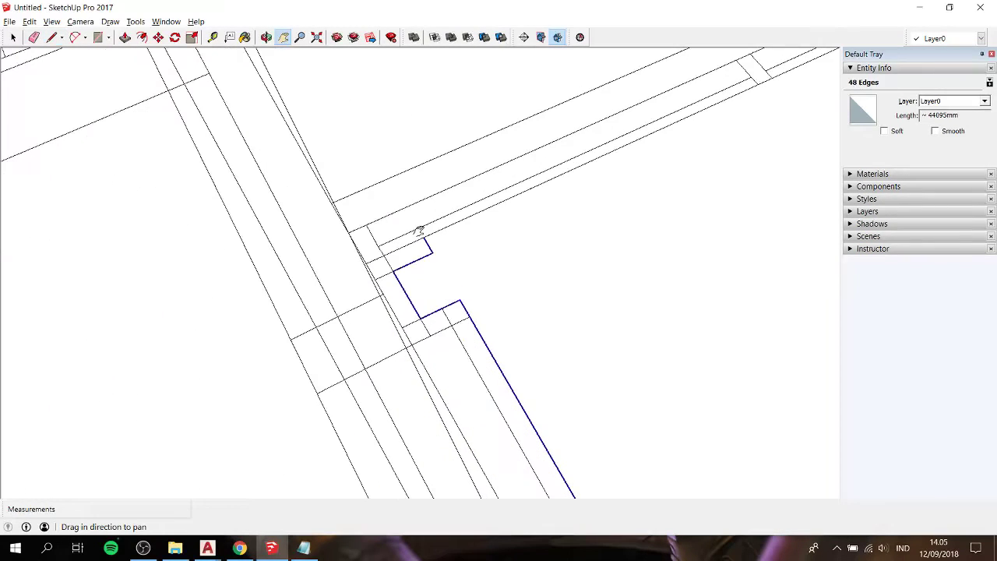
{"action": "scroll", "coordinate": [451, 209], "scroll_direction": "down", "scroll_amount": 1}
{"action": "scroll", "coordinate": [449, 211], "scroll_direction": "down", "scroll_amount": 3}
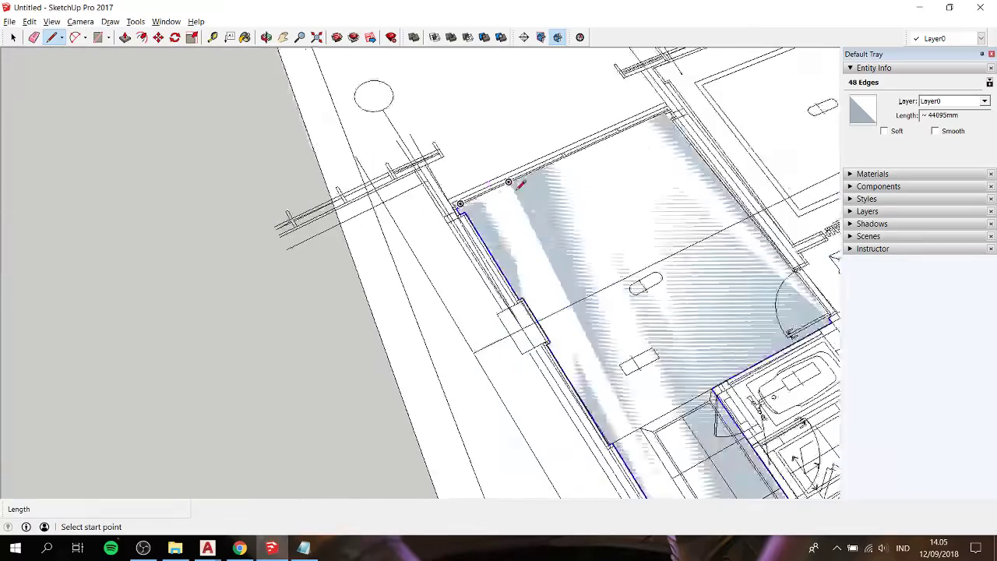
{"action": "scroll", "coordinate": [468, 203], "scroll_direction": "down", "scroll_amount": 2}
{"action": "key", "text": "space"}
{"action": "left_click", "coordinate": [656, 245]}
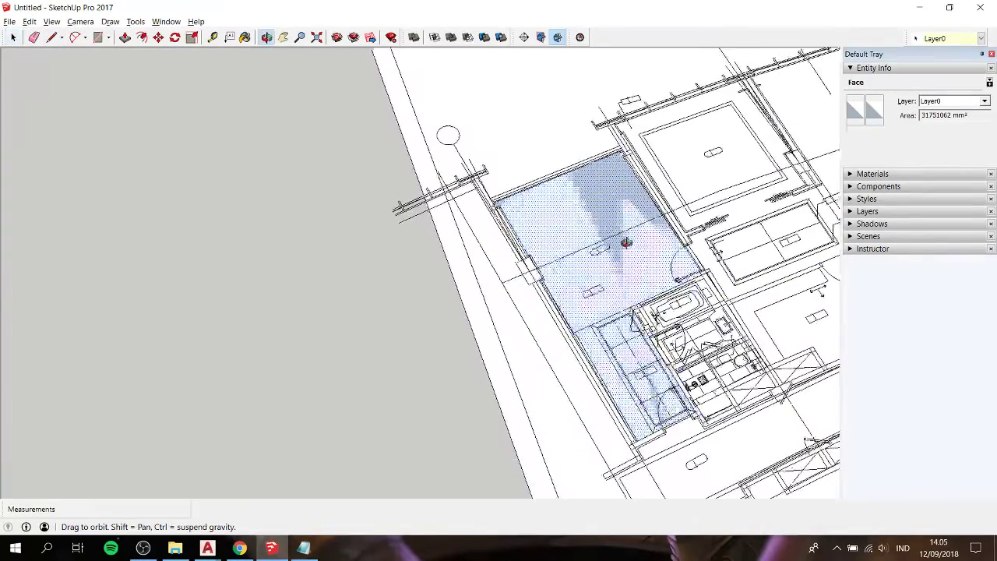
{"action": "middle_click_drag", "start_coordinate": [657, 245], "coordinate": [390, 238]}
{"action": "left_click_drag", "start_coordinate": [562, 320], "coordinate": [440, 144]}
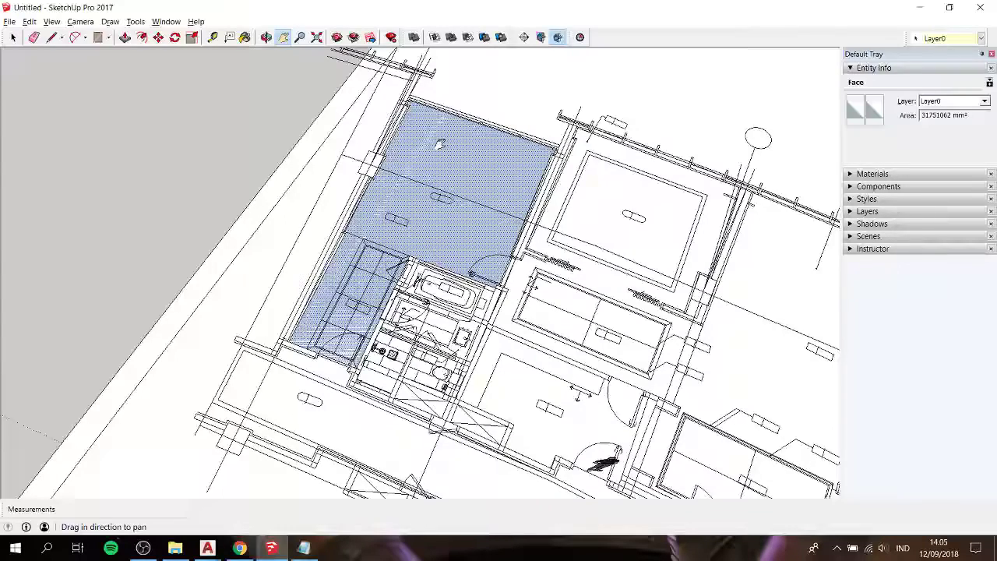
{"action": "middle_click_drag", "start_coordinate": [440, 144], "coordinate": [512, 304]}
{"action": "key", "text": "space"}
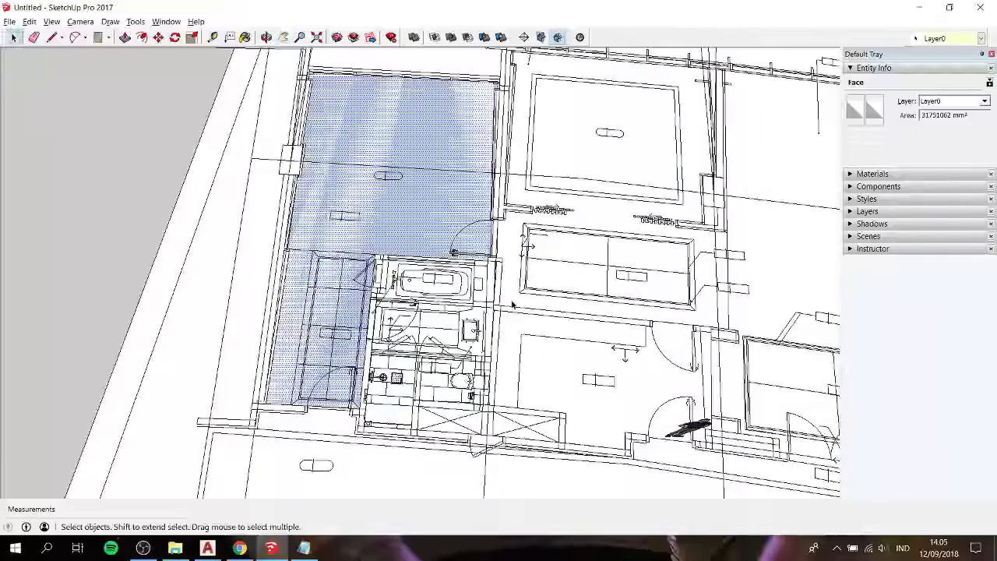
{"action": "scroll", "coordinate": [512, 304], "scroll_direction": "down", "scroll_amount": 2}
{"action": "scroll", "coordinate": [512, 304], "scroll_direction": "down", "scroll_amount": 1}
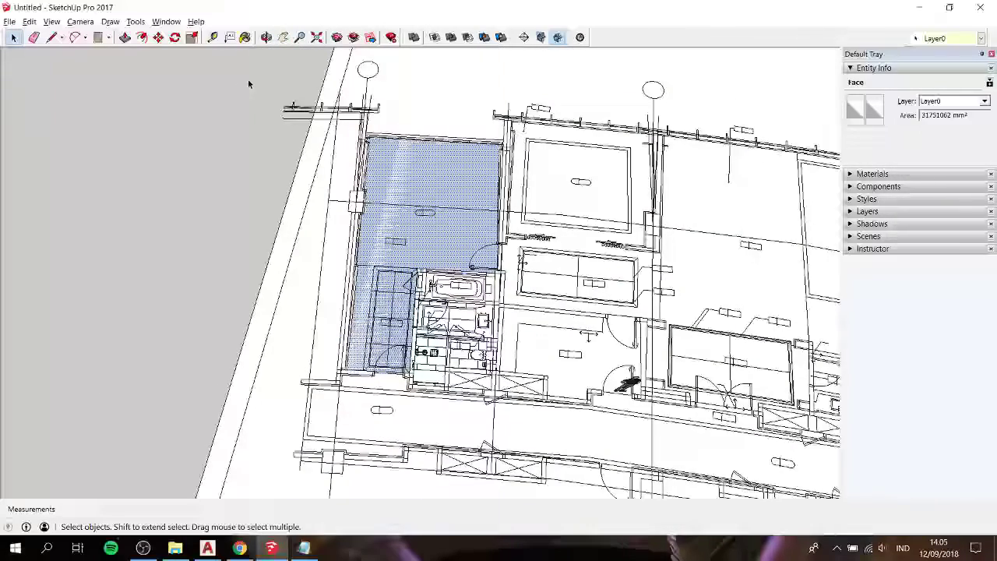
{"action": "left_click_drag", "start_coordinate": [249, 84], "coordinate": [530, 444]}
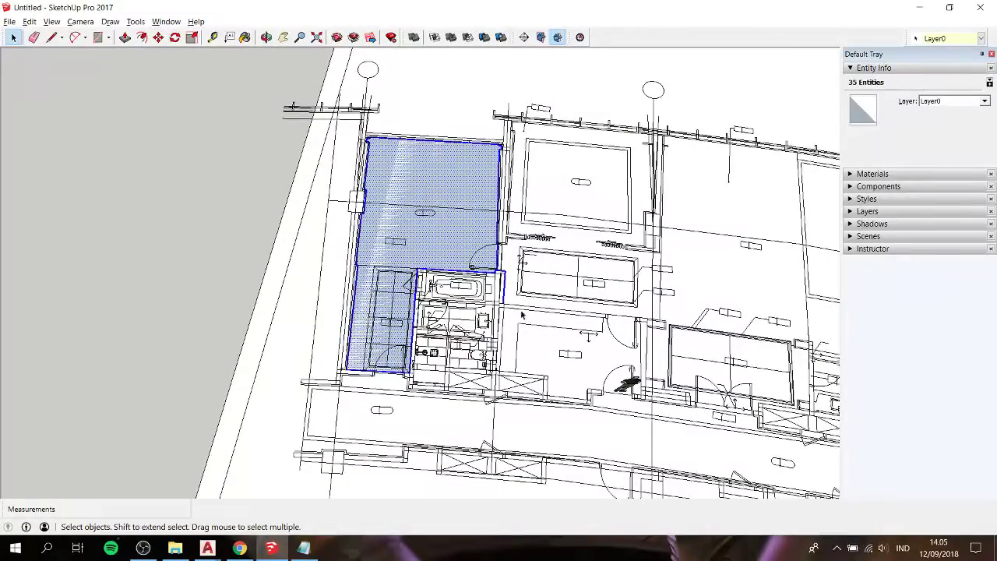
{"action": "scroll", "coordinate": [513, 278], "scroll_direction": "up", "scroll_amount": 2}
{"action": "scroll", "coordinate": [514, 278], "scroll_direction": "up", "scroll_amount": 2}
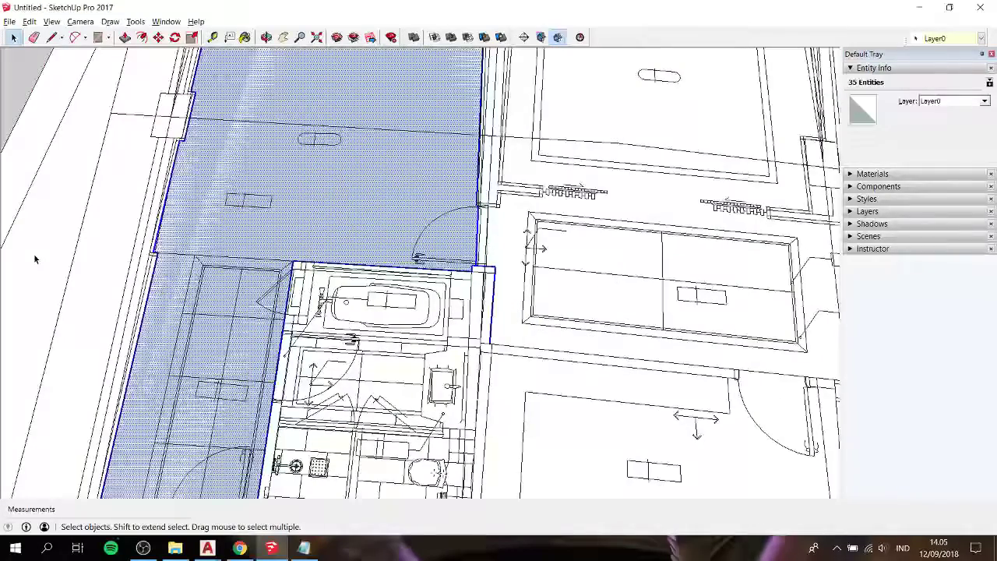
{"action": "left_click", "coordinate": [20, 82]}
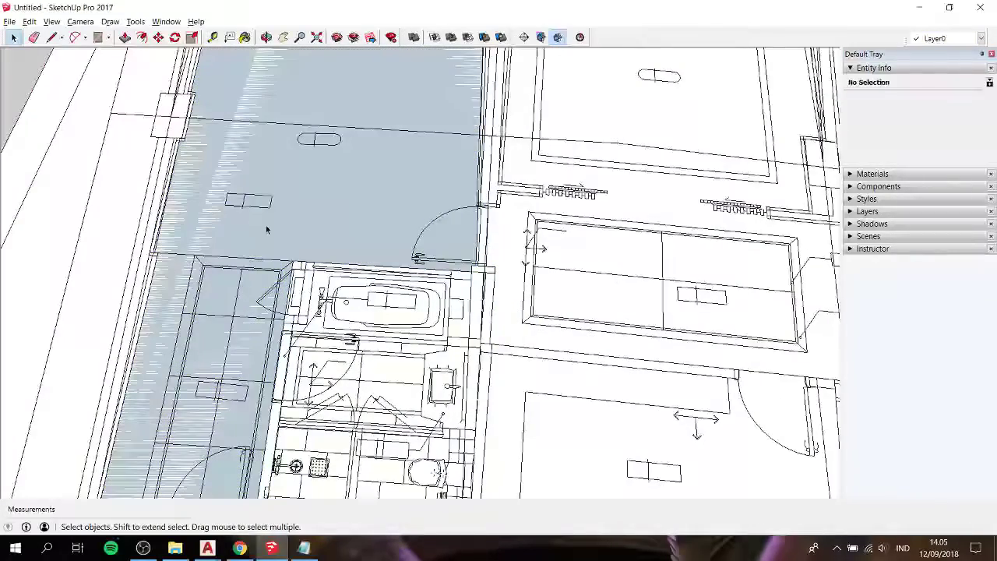
{"action": "middle_click_drag", "start_coordinate": [266, 229], "coordinate": [289, 131], "text": "shift"}
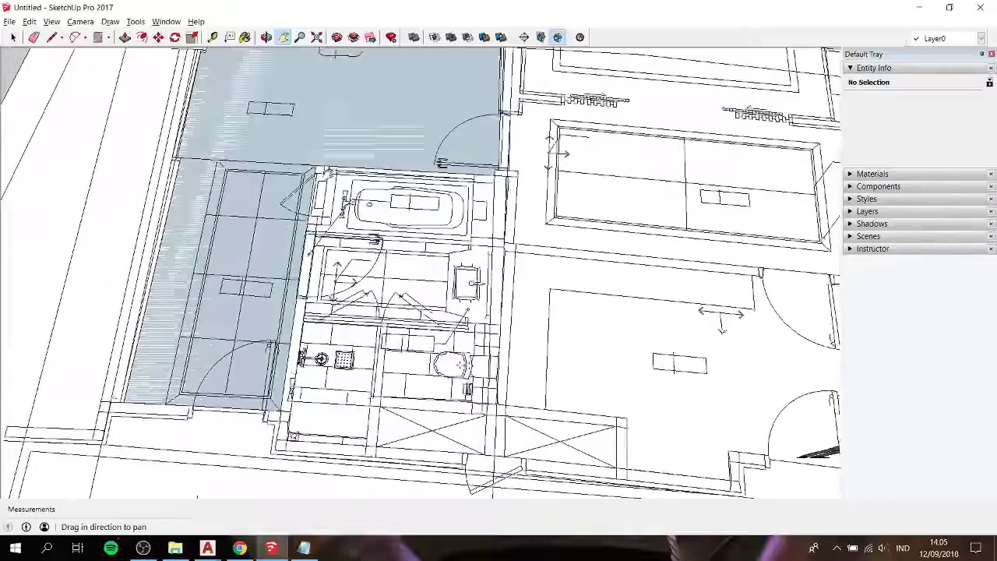
{"action": "left_click_drag", "start_coordinate": [460, 156], "coordinate": [468, 216]}
{"action": "scroll", "coordinate": [386, 292], "scroll_direction": "down", "scroll_amount": 3}
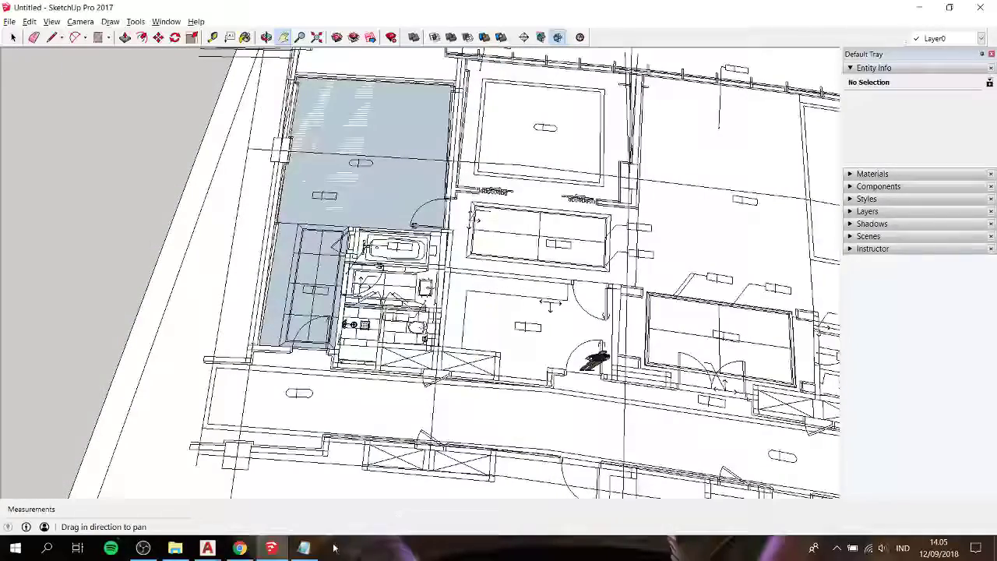
In Notepad, add a note that the small room is built first, part by part
{"action": "left_click", "coordinate": [304, 549]}
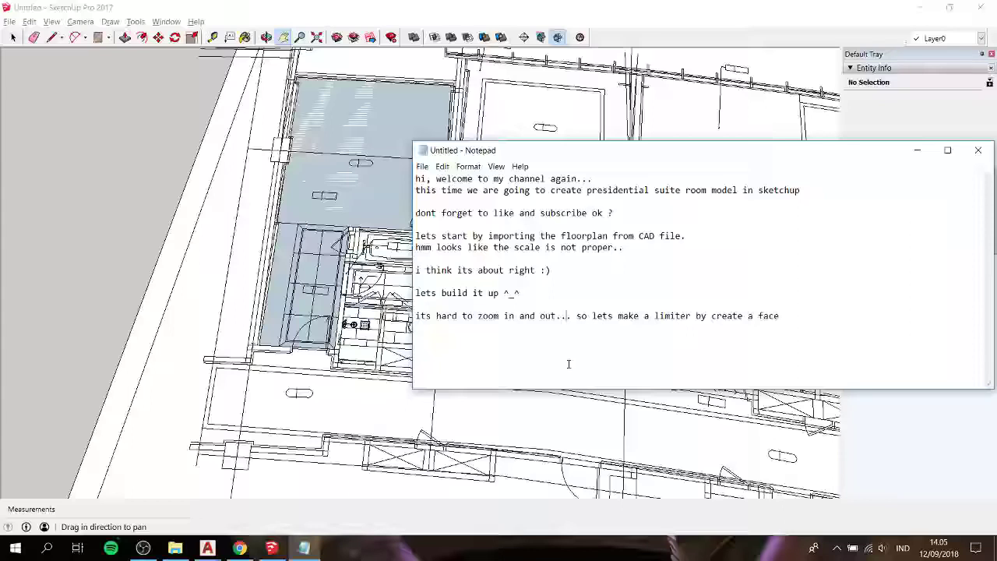
{"action": "left_click", "coordinate": [569, 316]}
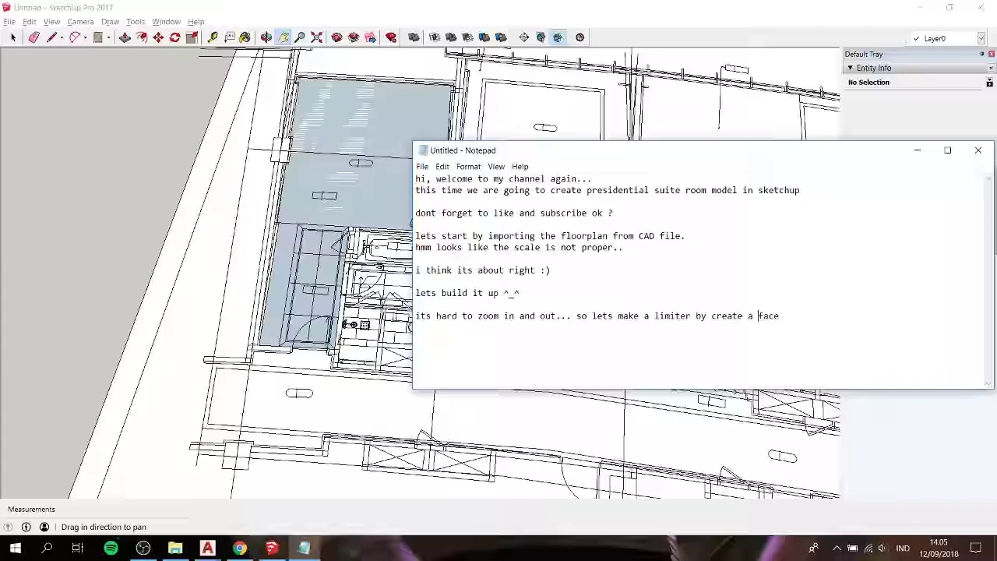
{"action": "key", "text": "Return"}
{"action": "type", "text": "i"}
{"action": "key", "text": "BackSpace"}
{"action": "type", "text": "the rooms is so huge"}
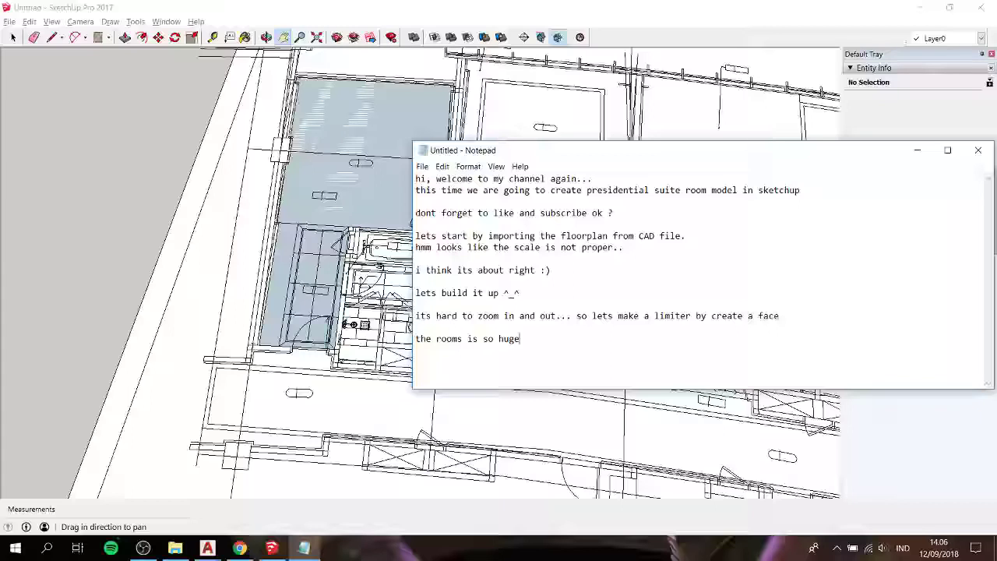
{"action": "type", "text": ", lets make the small a"}
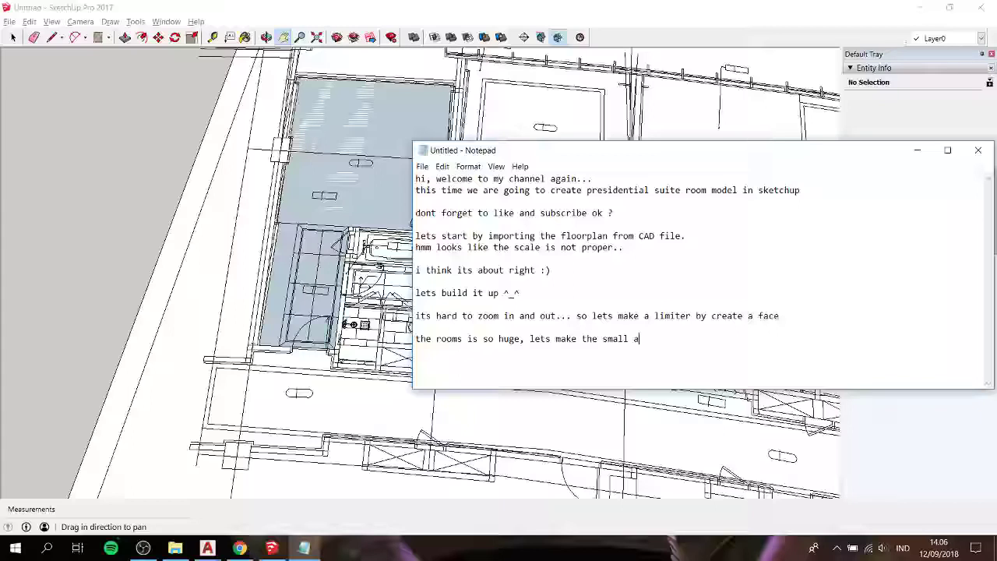
{"action": "key", "text": "BackSpace"}
{"action": "type", "text": "first. pa"}
{"action": "type", "text": "rt b"}
{"action": "type", "text": "y part."}
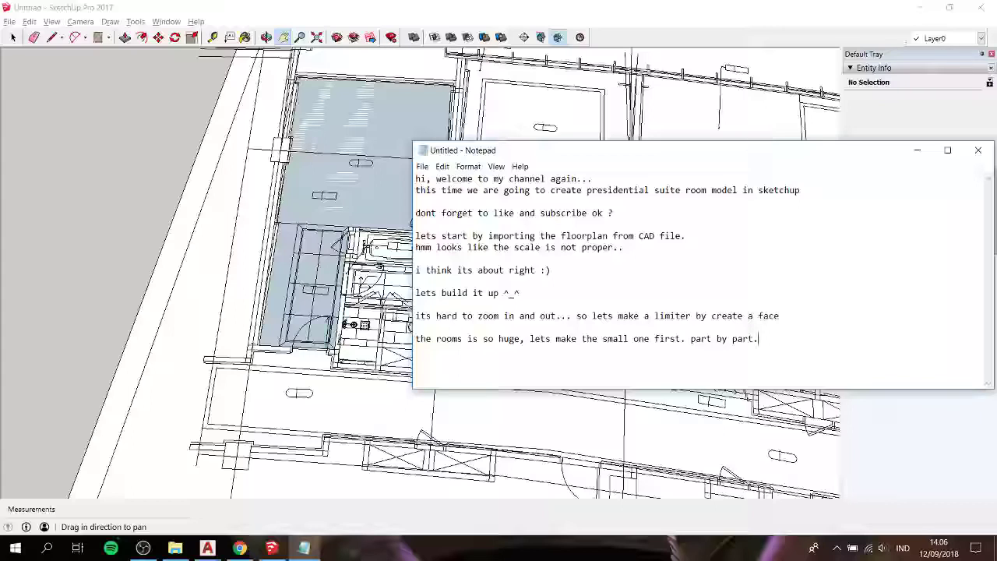
Add a new note line saying a floorplan, actually a floor-finish plan, comes next
{"action": "key", "text": "Return"}
{"action": "type", "text": "we're "}
{"action": "type", "text": "going to c"}
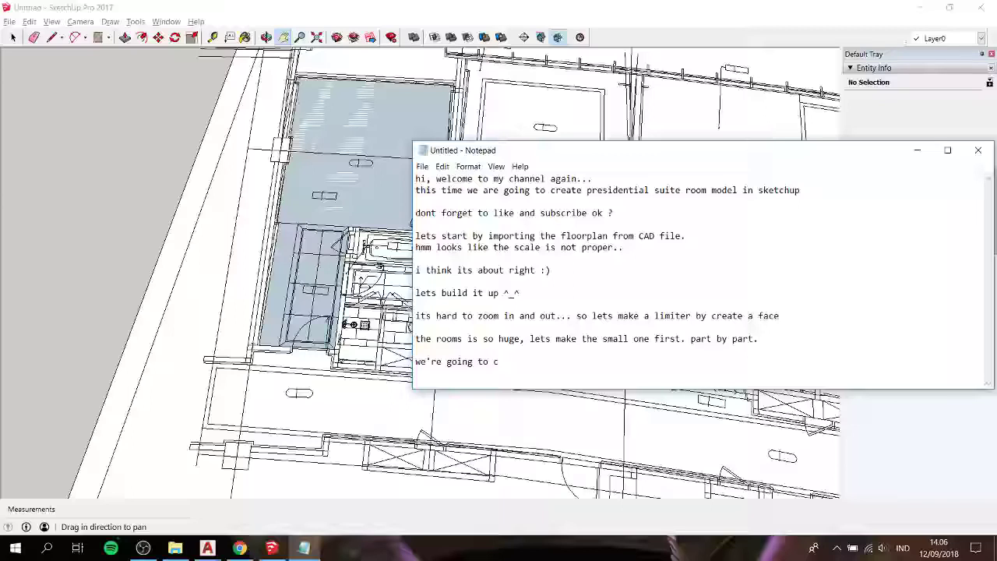
{"action": "type", "text": "reate a"}
{"action": "type", "text": " floorplan, ac"}
{"action": "type", "text": "tualy floor"}
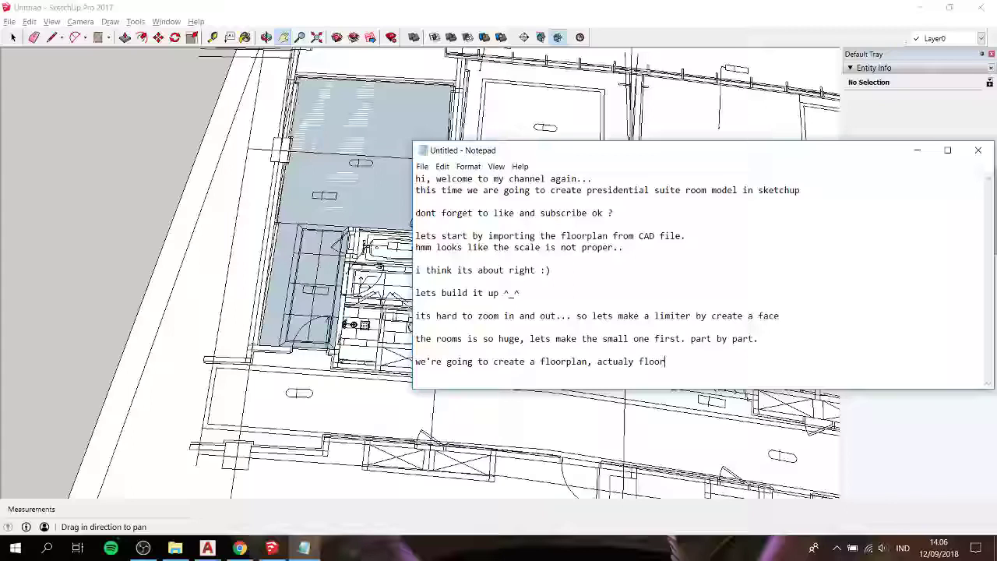
{"action": "type", "text": "inish plan..."}
Back in SketchUp, select the bathroom-side face and pan and zoom in on the bathroom corner
{"action": "left_click", "coordinate": [92, 212]}
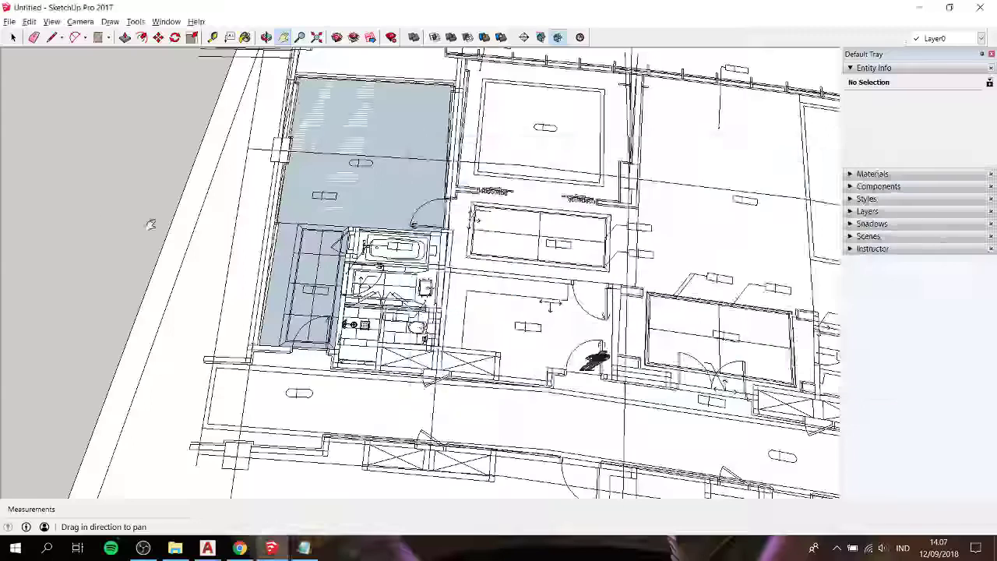
{"action": "scroll", "coordinate": [327, 276], "scroll_direction": "up", "scroll_amount": 3}
{"action": "left_click", "coordinate": [296, 265]}
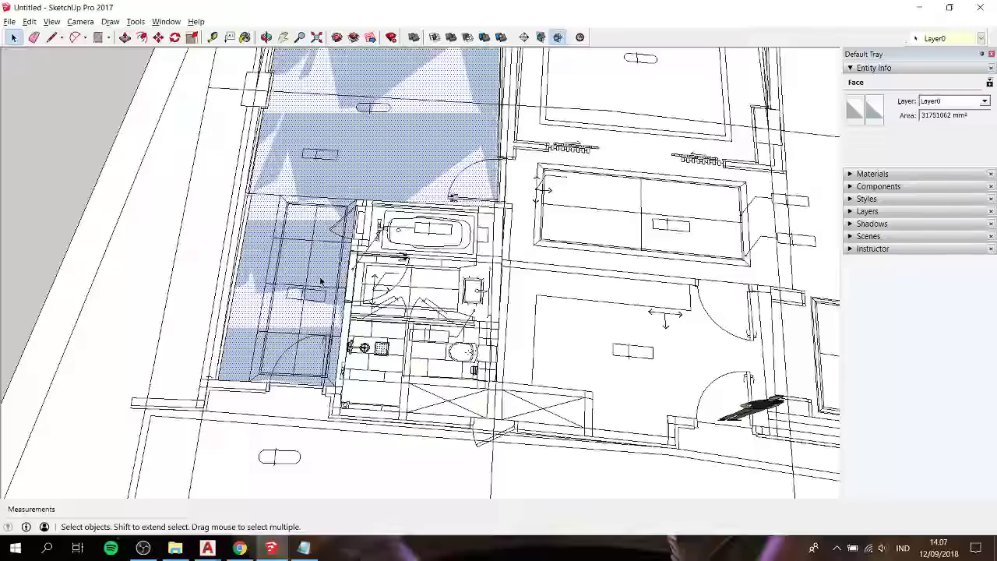
{"action": "key", "text": "h"}
{"action": "left_click_drag", "start_coordinate": [310, 219], "coordinate": [377, 273]}
{"action": "scroll", "coordinate": [374, 231], "scroll_direction": "up", "scroll_amount": 2}
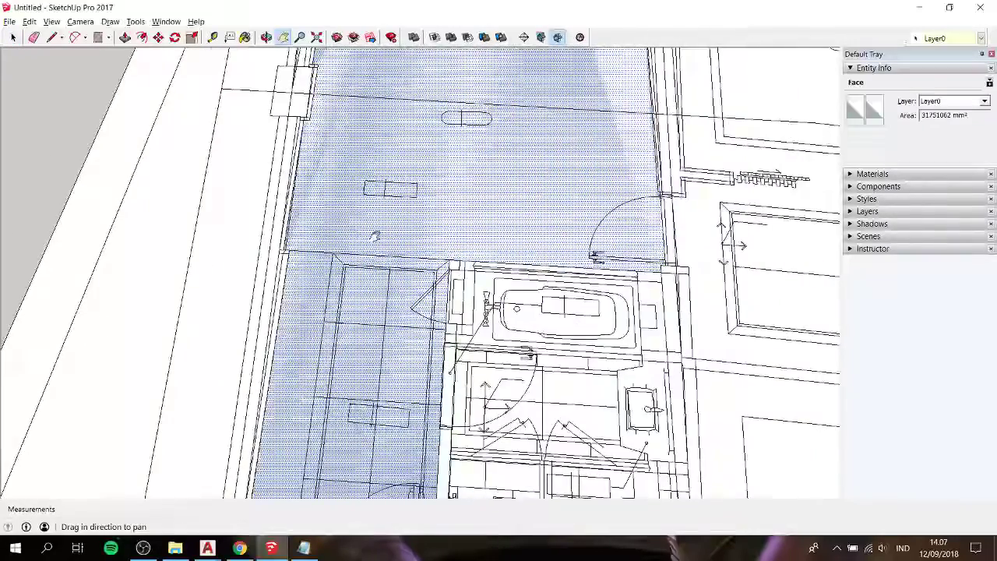
{"action": "scroll", "coordinate": [427, 248], "scroll_direction": "up", "scroll_amount": 2}
{"action": "scroll", "coordinate": [430, 250], "scroll_direction": "up", "scroll_amount": 1}
{"action": "scroll", "coordinate": [452, 248], "scroll_direction": "up", "scroll_amount": 1}
Draw a line from the bathroom corner across the blue floor face, splitting it in two
{"action": "key", "text": "l"}
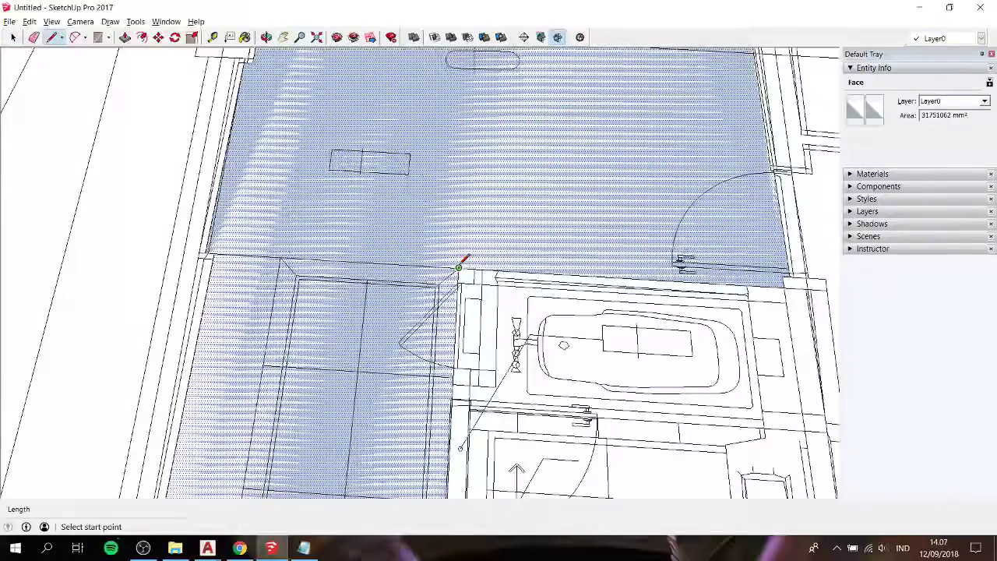
{"action": "left_click", "coordinate": [458, 268]}
{"action": "left_click", "coordinate": [212, 254]}
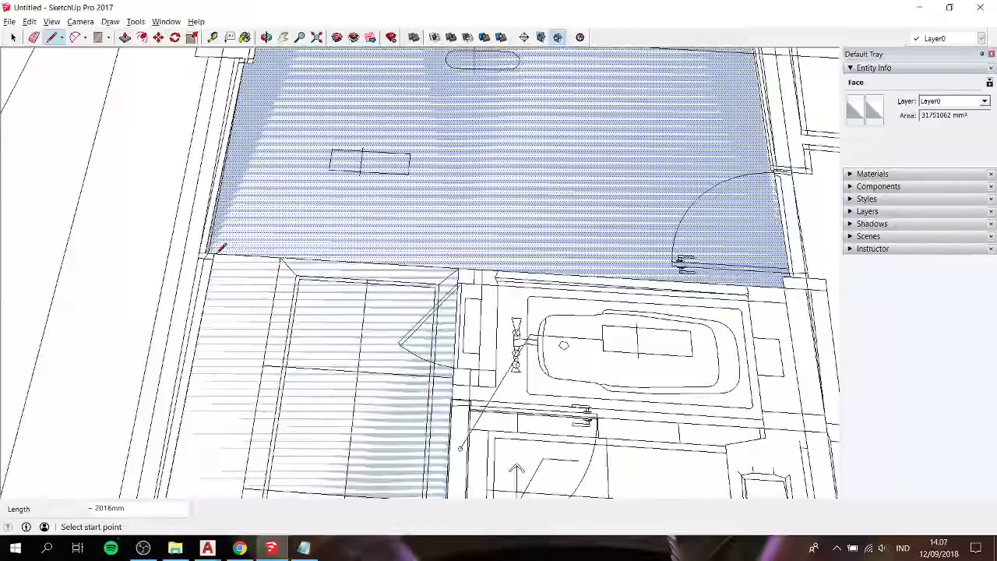
{"action": "scroll", "coordinate": [218, 251], "scroll_direction": "down", "scroll_amount": 2}
{"action": "scroll", "coordinate": [218, 251], "scroll_direction": "down", "scroll_amount": 2}
{"action": "scroll", "coordinate": [218, 250], "scroll_direction": "down", "scroll_amount": 2}
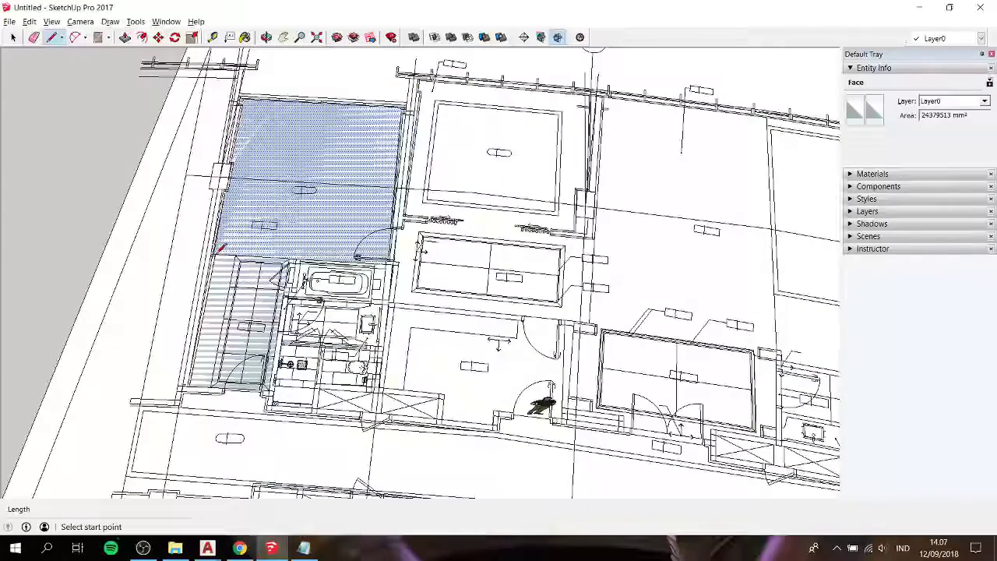
{"action": "key", "text": "space"}
Clear the selection and select the L-shaped floor face
{"action": "key", "text": "h"}
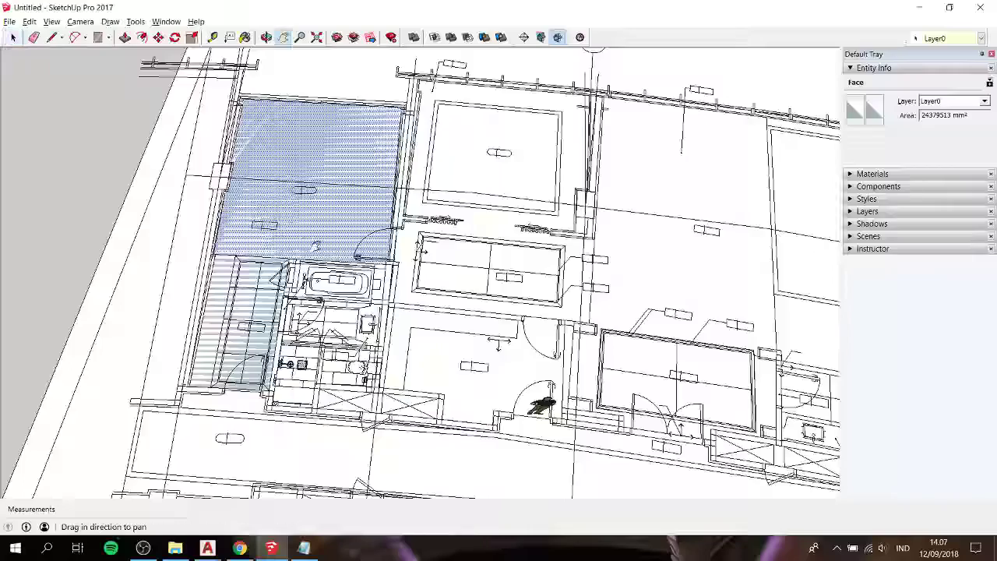
{"action": "left_click_drag", "start_coordinate": [300, 231], "coordinate": [396, 269]}
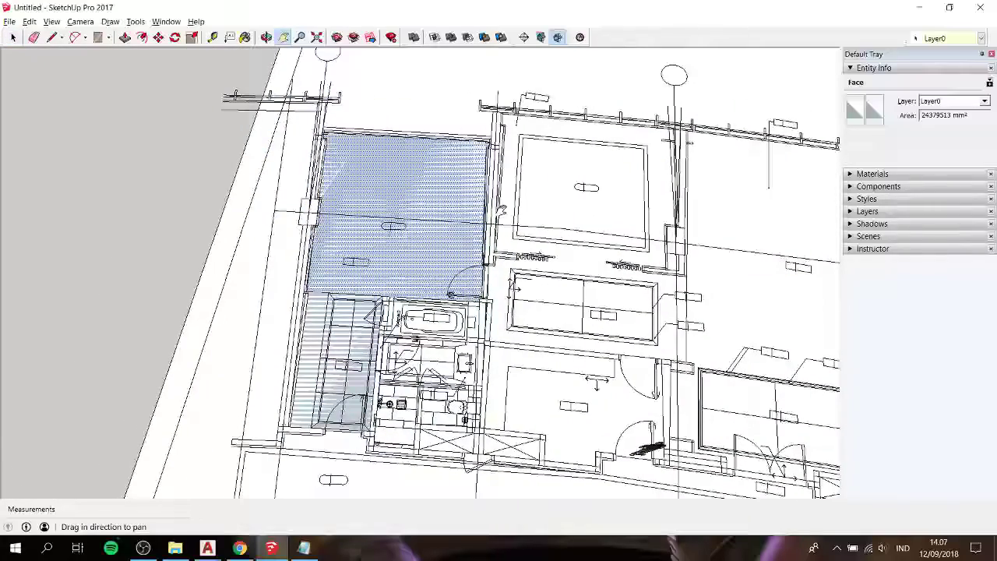
{"action": "scroll", "coordinate": [501, 210], "scroll_direction": "up", "scroll_amount": 3}
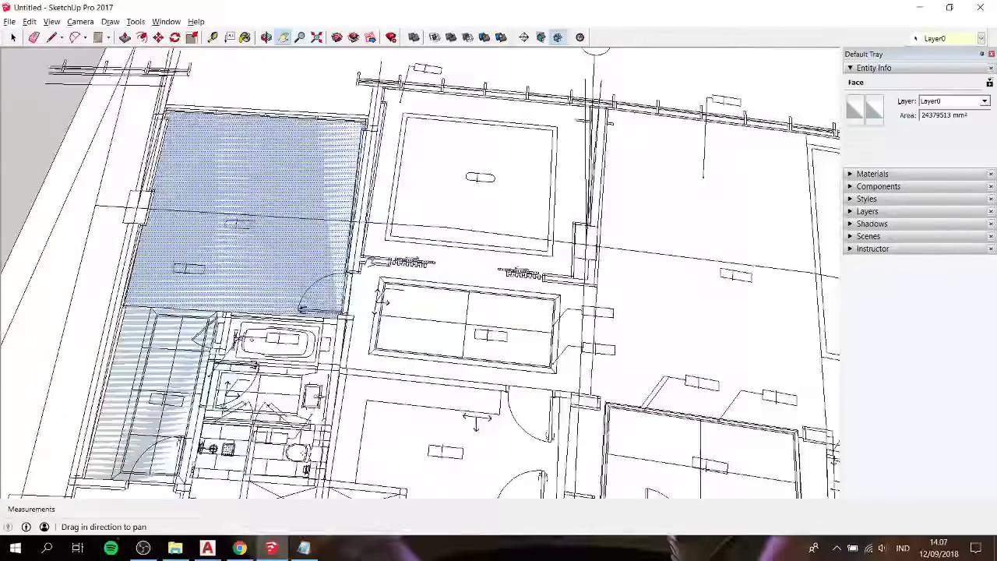
{"action": "scroll", "coordinate": [392, 144], "scroll_direction": "up", "scroll_amount": 2}
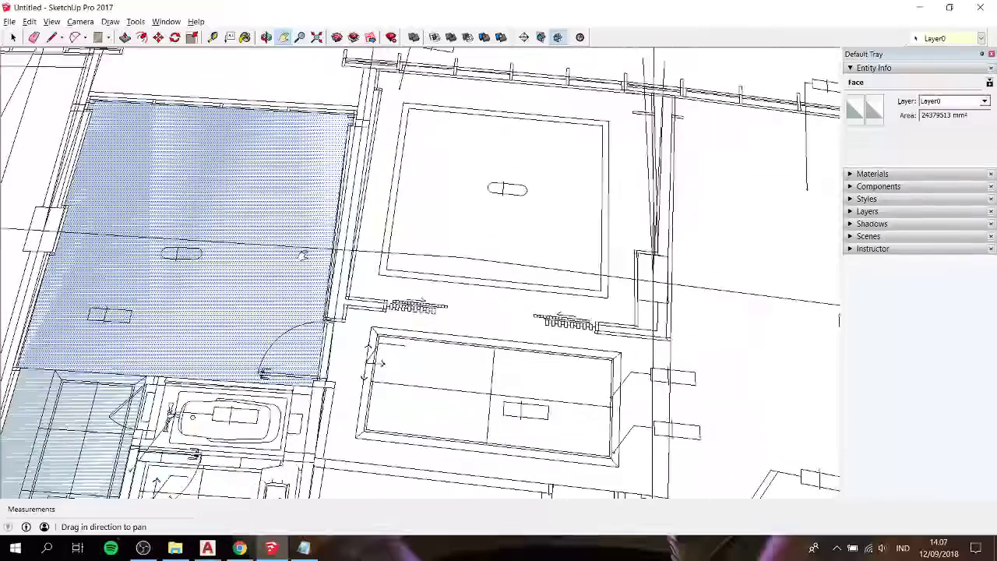
{"action": "scroll", "coordinate": [392, 144], "scroll_direction": "up", "scroll_amount": 1}
{"action": "scroll", "coordinate": [328, 310], "scroll_direction": "up", "scroll_amount": 2}
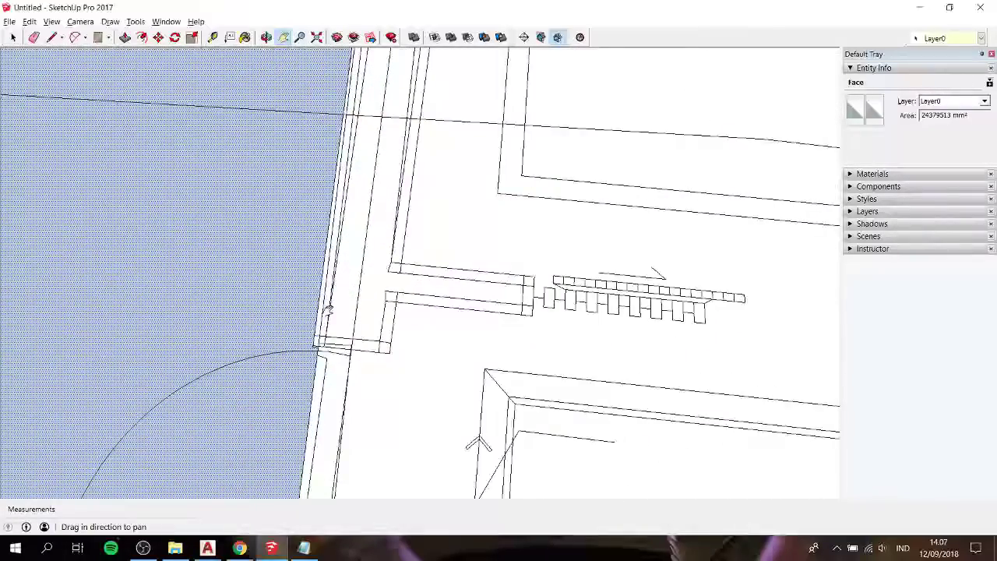
{"action": "scroll", "coordinate": [326, 311], "scroll_direction": "down", "scroll_amount": 3}
{"action": "scroll", "coordinate": [325, 311], "scroll_direction": "down", "scroll_amount": 1}
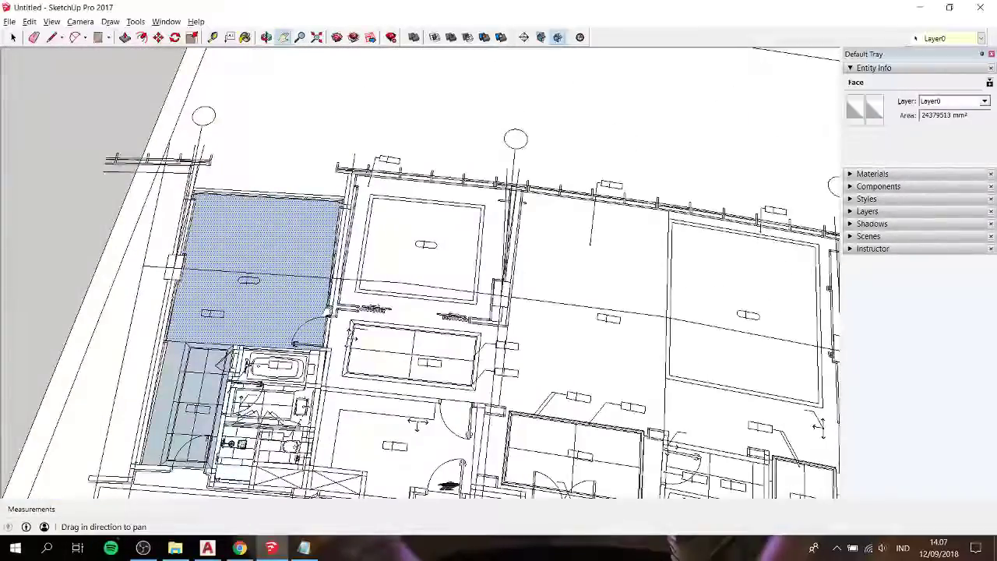
{"action": "key", "text": "ctrl+t"}
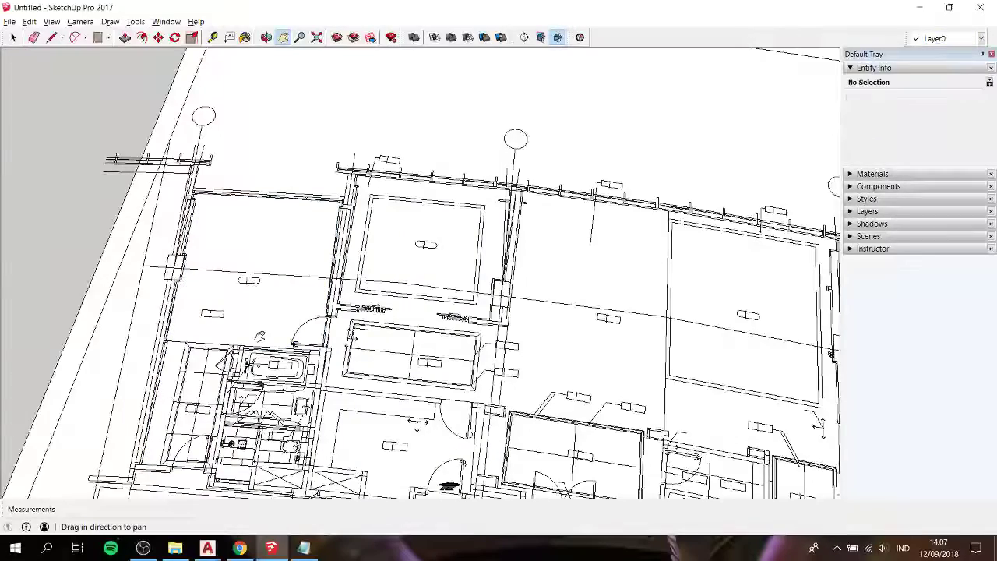
{"action": "left_click", "coordinate": [257, 334]}
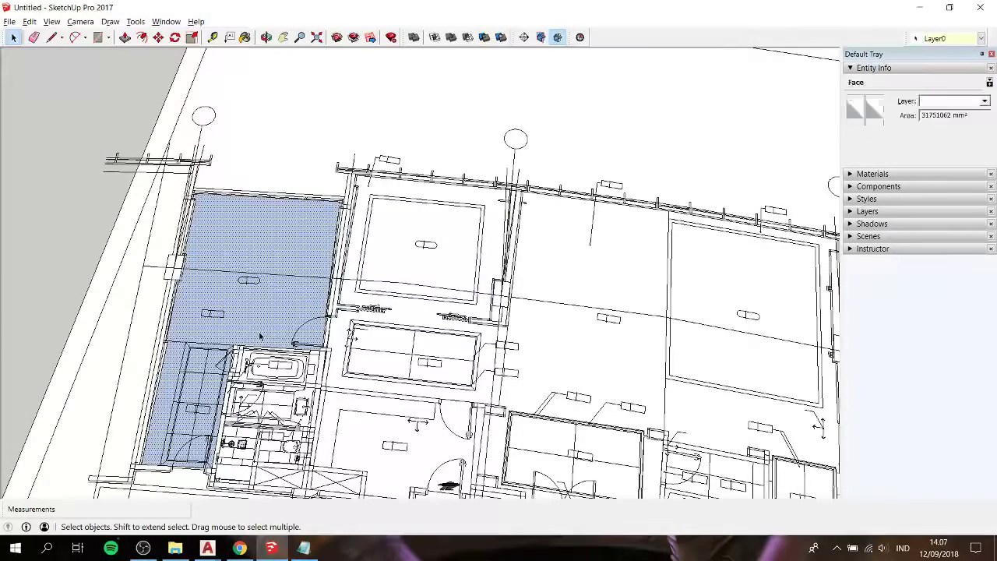
Bring the bathroom back into close-up view with the Line tool active
{"action": "middle_click_drag", "start_coordinate": [257, 335], "coordinate": [457, 379], "text": "shift"}
{"action": "scroll", "coordinate": [457, 374], "scroll_direction": "up", "scroll_amount": 2}
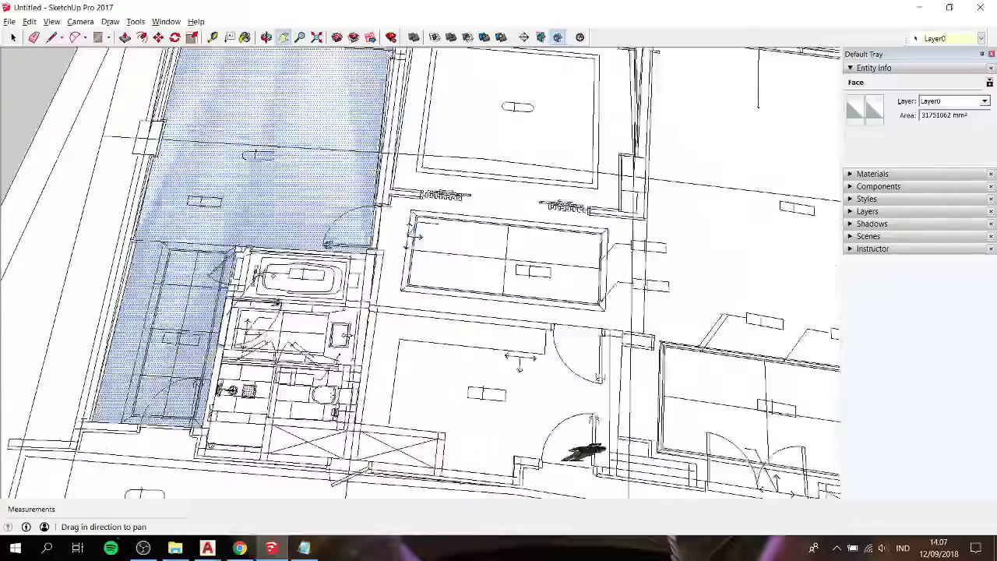
{"action": "scroll", "coordinate": [584, 452], "scroll_direction": "up", "scroll_amount": 2}
{"action": "scroll", "coordinate": [588, 456], "scroll_direction": "down", "scroll_amount": 3}
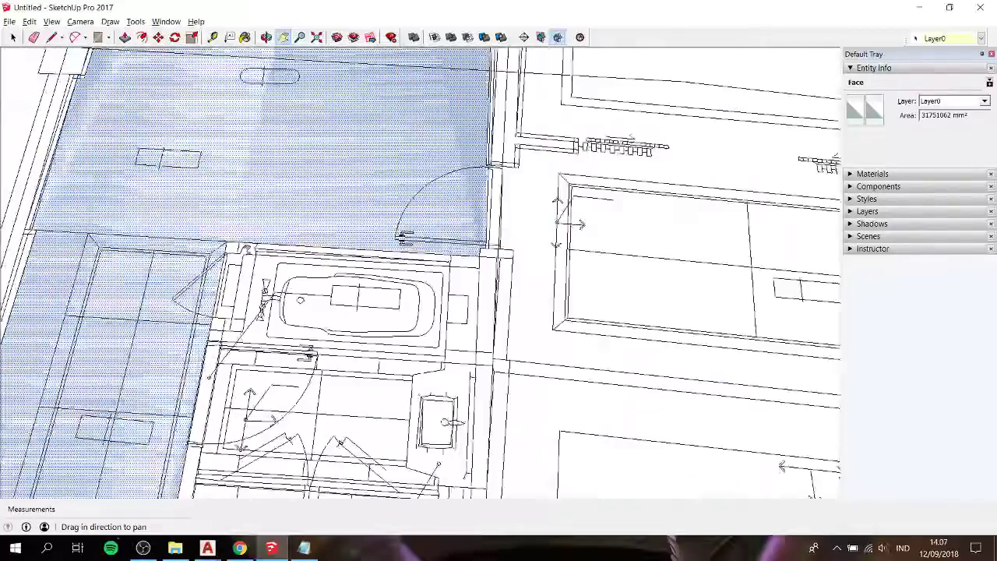
{"action": "left_click_drag", "start_coordinate": [588, 456], "coordinate": [594, 392]}
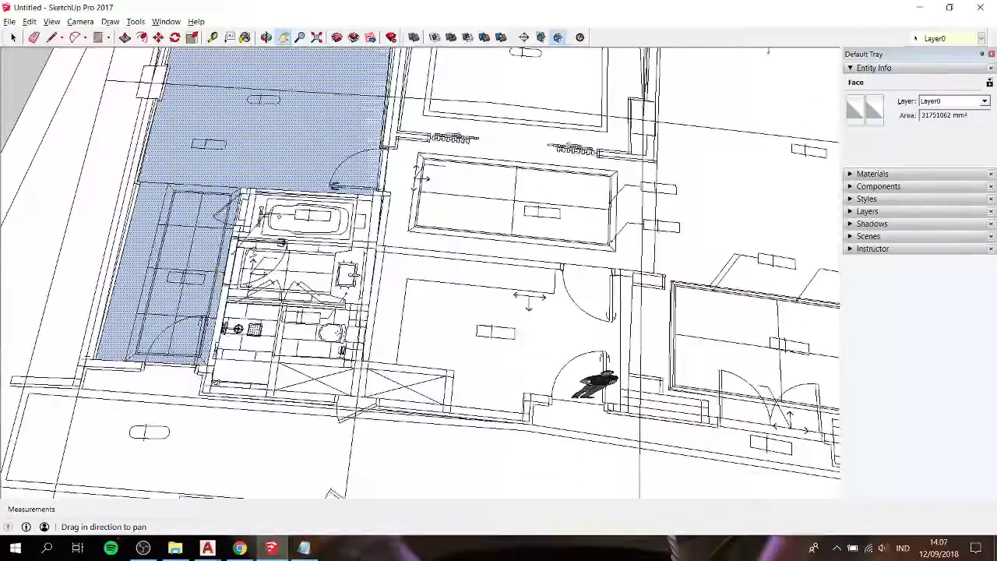
{"action": "scroll", "coordinate": [241, 258], "scroll_direction": "up", "scroll_amount": 2}
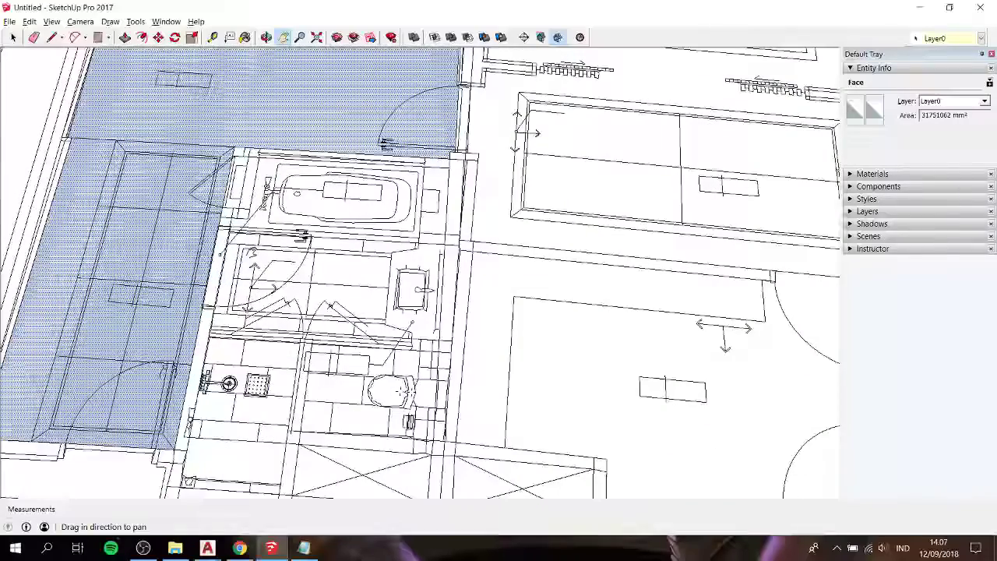
{"action": "scroll", "coordinate": [249, 248], "scroll_direction": "up", "scroll_amount": 1}
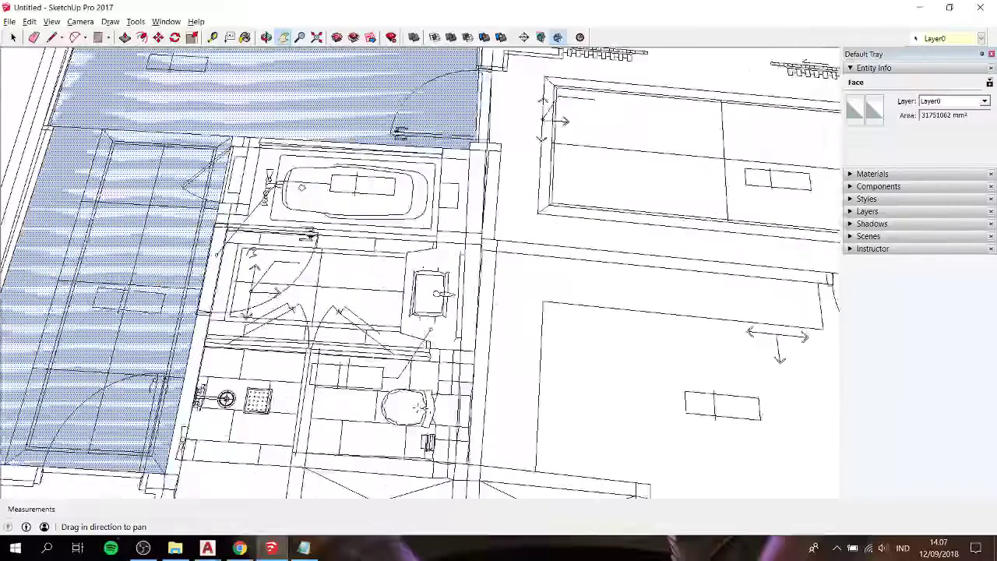
{"action": "scroll", "coordinate": [250, 206], "scroll_direction": "up", "scroll_amount": 2}
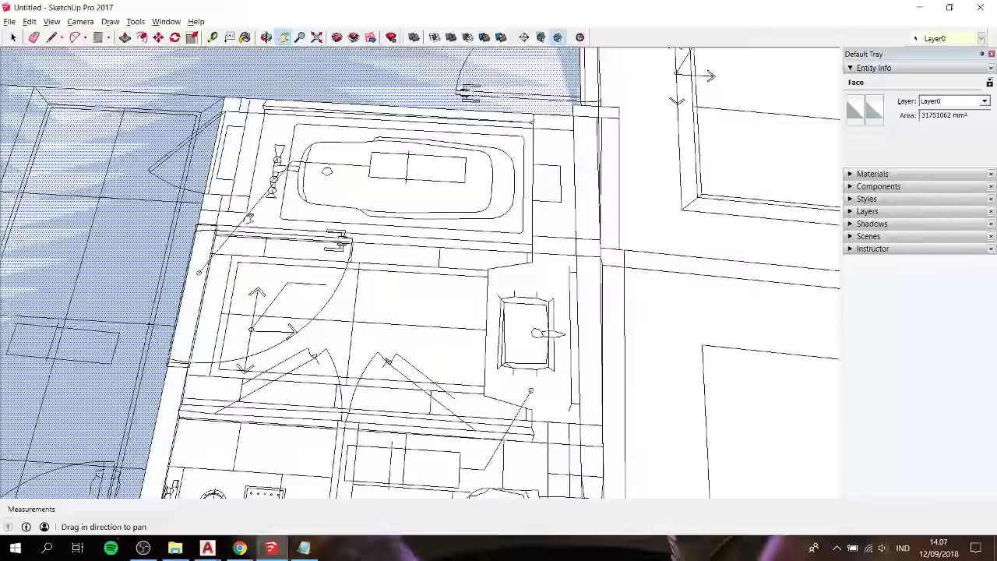
{"action": "key", "text": "l"}
{"action": "scroll", "coordinate": [241, 108], "scroll_direction": "up", "scroll_amount": 1}
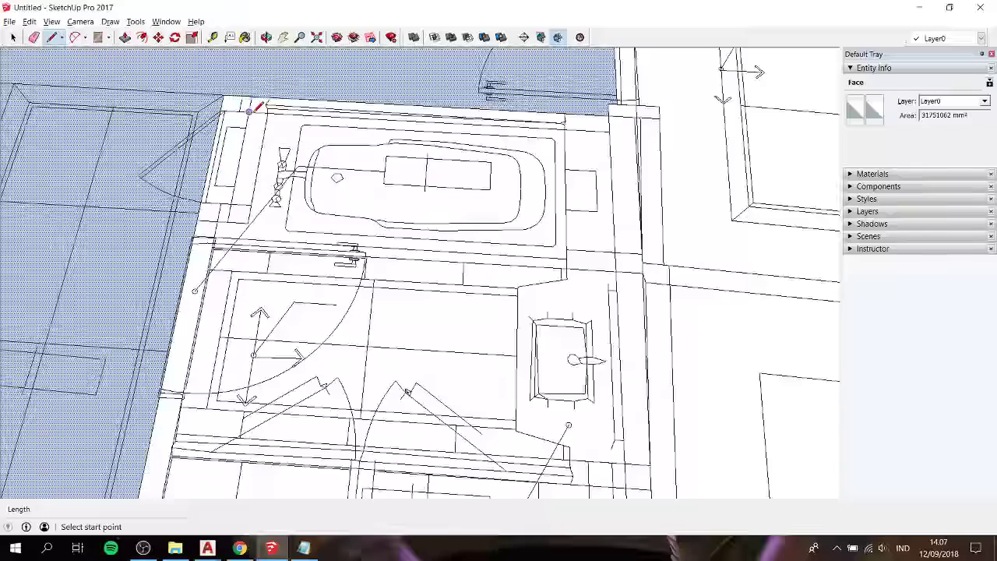
Trace a short edge along the bathroom's top and a long edge down to the bottom-left corner
{"action": "left_click", "coordinate": [249, 110]}
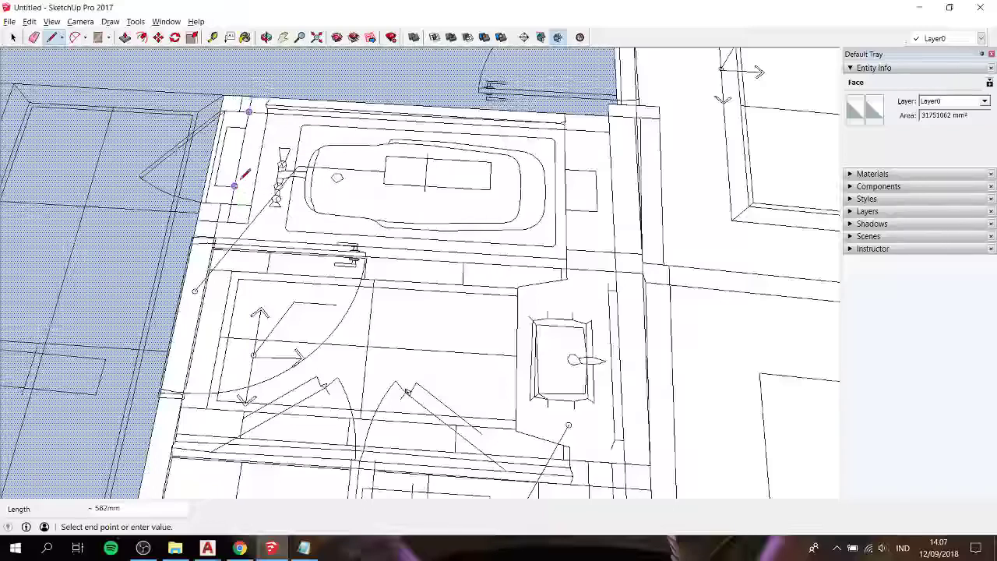
{"action": "left_click", "coordinate": [223, 106]}
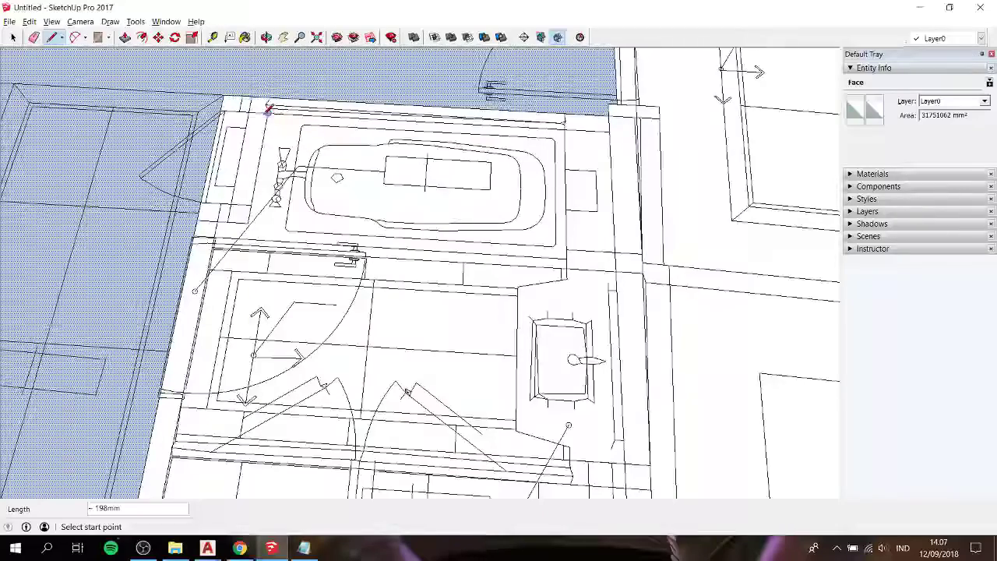
{"action": "left_click", "coordinate": [267, 110]}
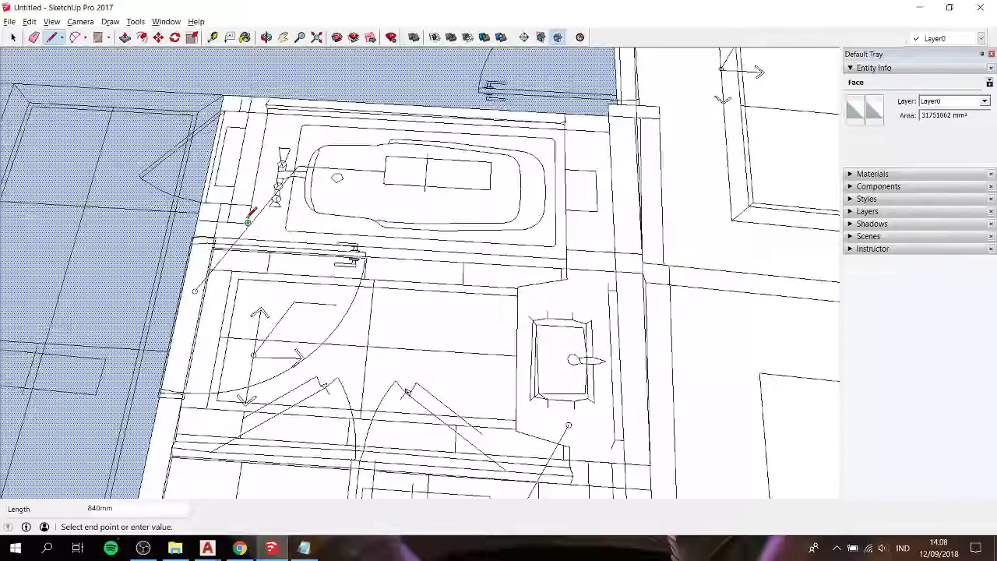
{"action": "scroll", "coordinate": [221, 218], "scroll_direction": "up", "scroll_amount": 2}
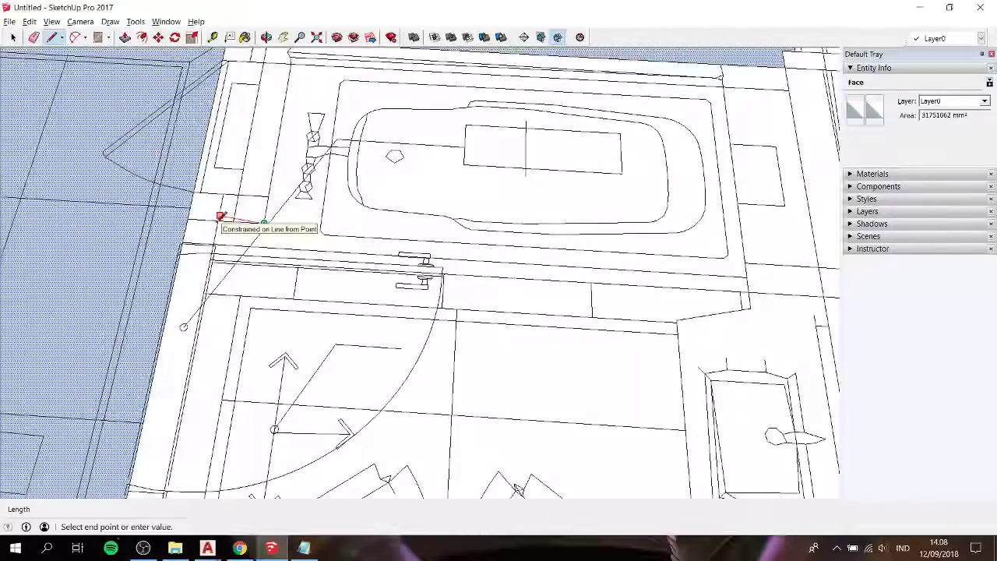
{"action": "scroll", "coordinate": [219, 217], "scroll_direction": "up", "scroll_amount": 1}
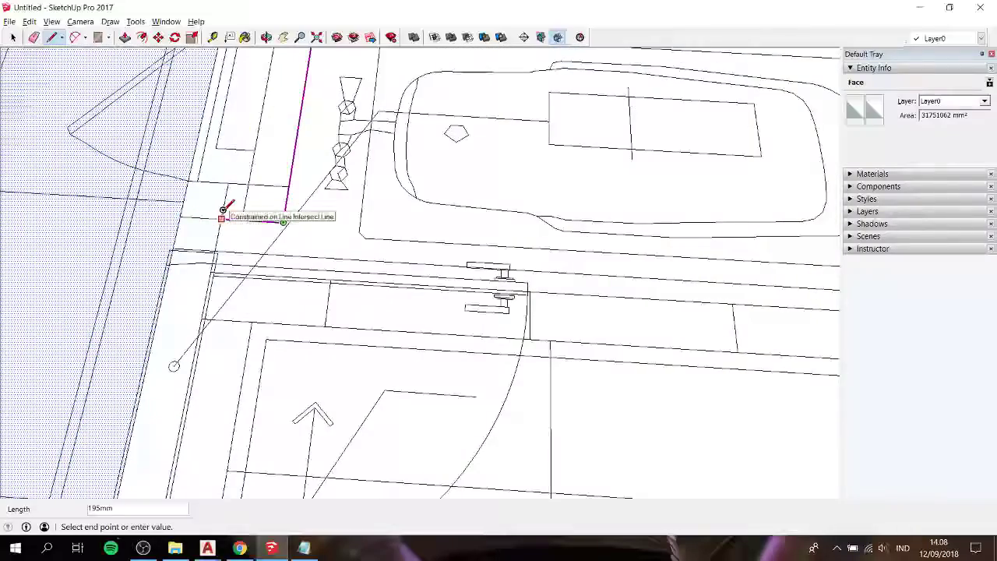
{"action": "scroll", "coordinate": [223, 210], "scroll_direction": "down", "scroll_amount": 1}
{"action": "scroll", "coordinate": [222, 216], "scroll_direction": "down", "scroll_amount": 3}
{"action": "scroll", "coordinate": [203, 374], "scroll_direction": "up", "scroll_amount": 1}
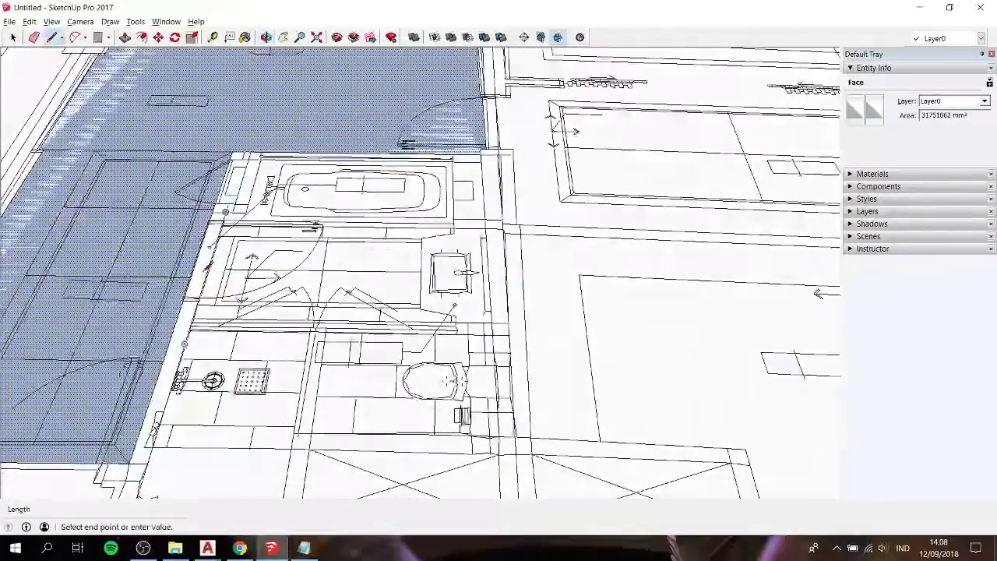
{"action": "scroll", "coordinate": [201, 397], "scroll_direction": "down", "scroll_amount": 1}
{"action": "scroll", "coordinate": [201, 397], "scroll_direction": "up", "scroll_amount": 1}
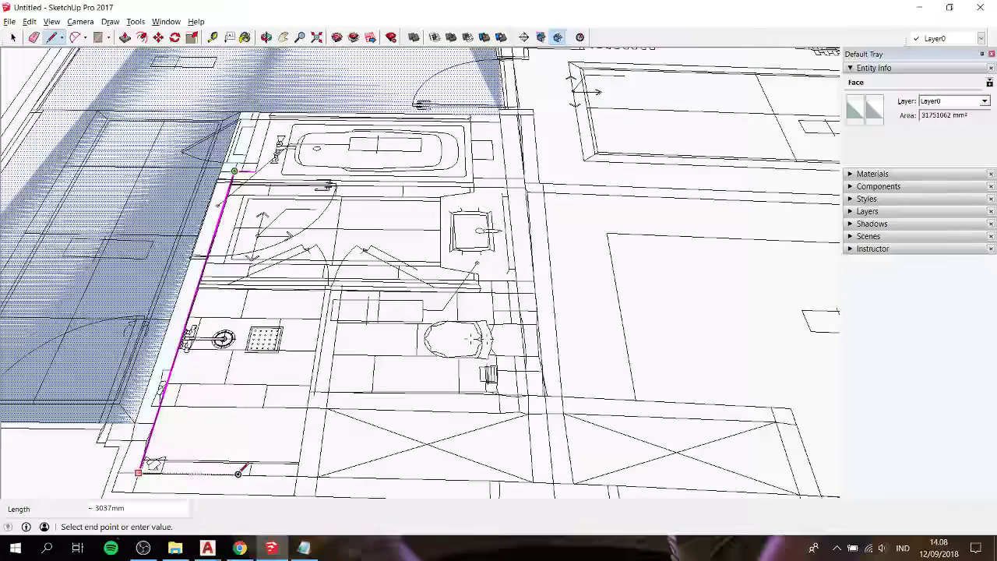
{"action": "left_click", "coordinate": [138, 472]}
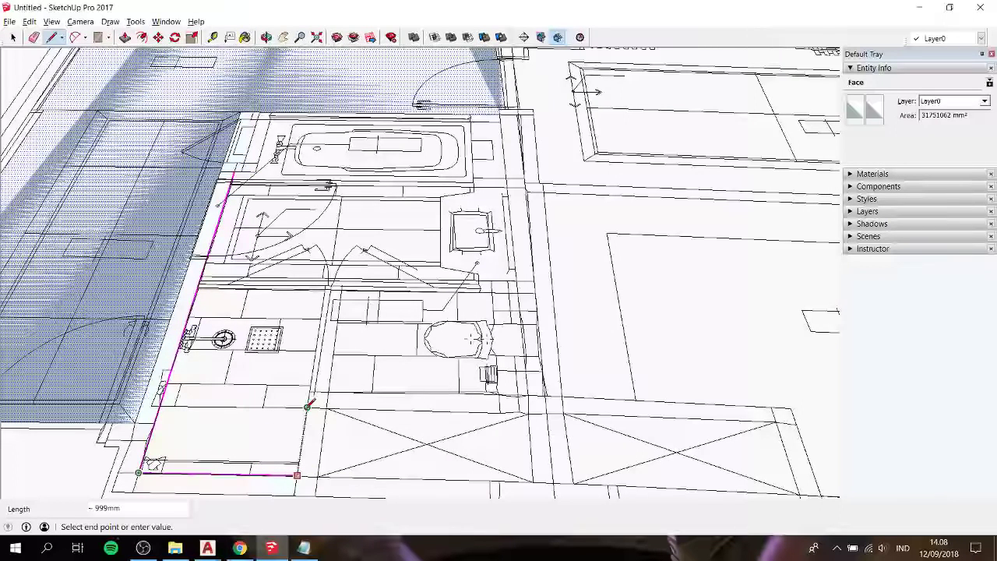
Add the bottom edge and trace the strip's lower corners up the bathroom side
{"action": "left_click", "coordinate": [297, 474]}
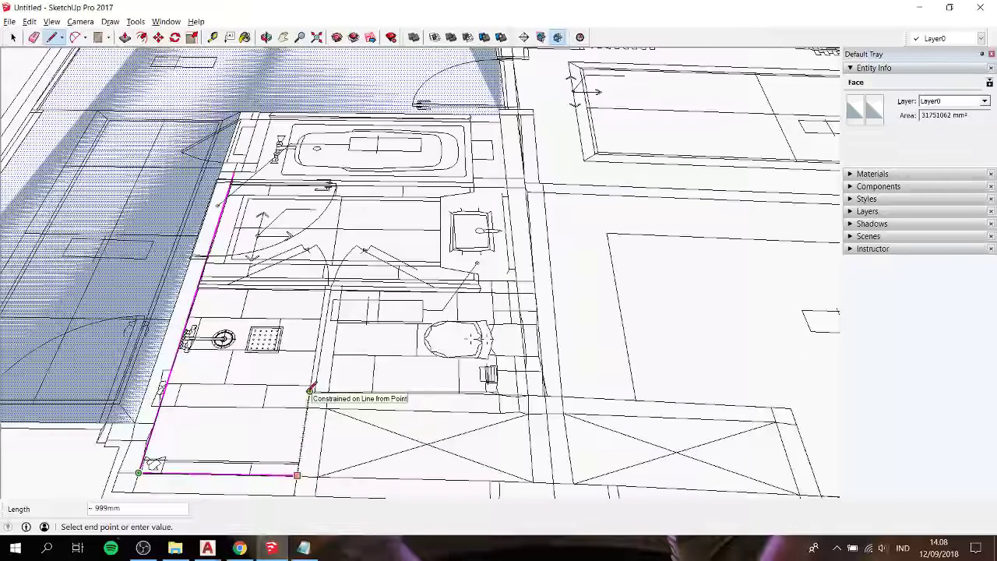
{"action": "left_click", "coordinate": [310, 389]}
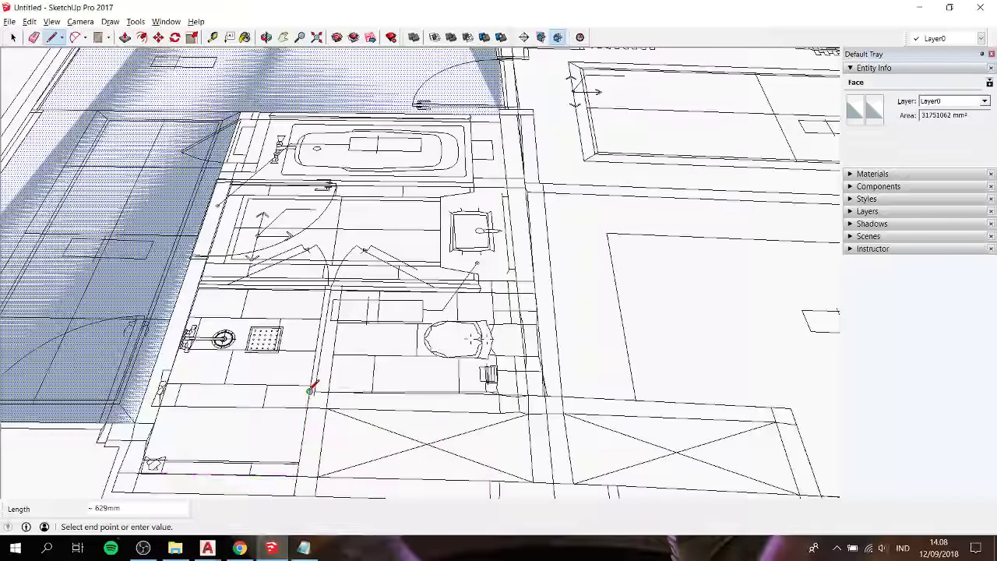
{"action": "left_click", "coordinate": [311, 389]}
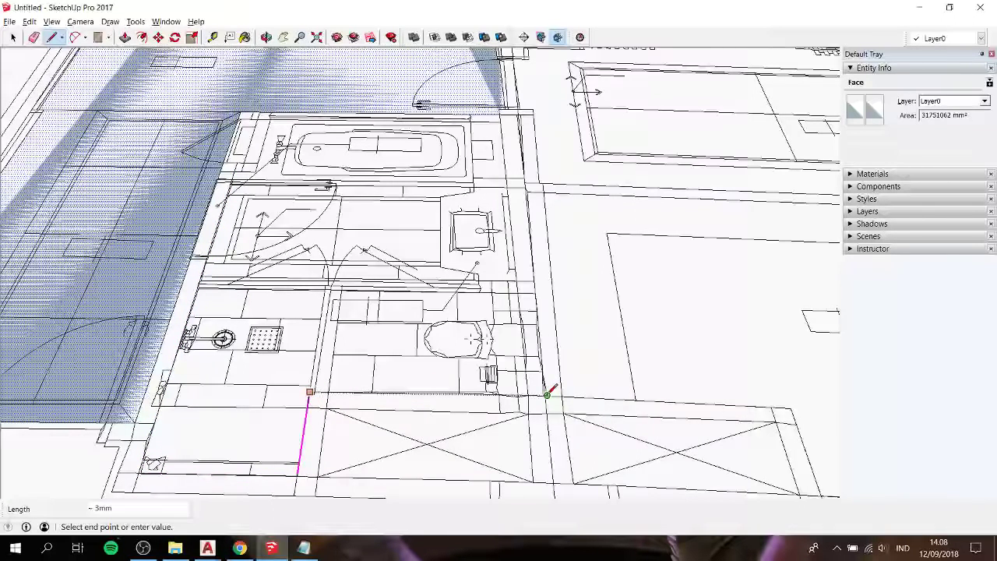
{"action": "scroll", "coordinate": [548, 396], "scroll_direction": "up", "scroll_amount": 2}
{"action": "scroll", "coordinate": [544, 395], "scroll_direction": "up", "scroll_amount": 2}
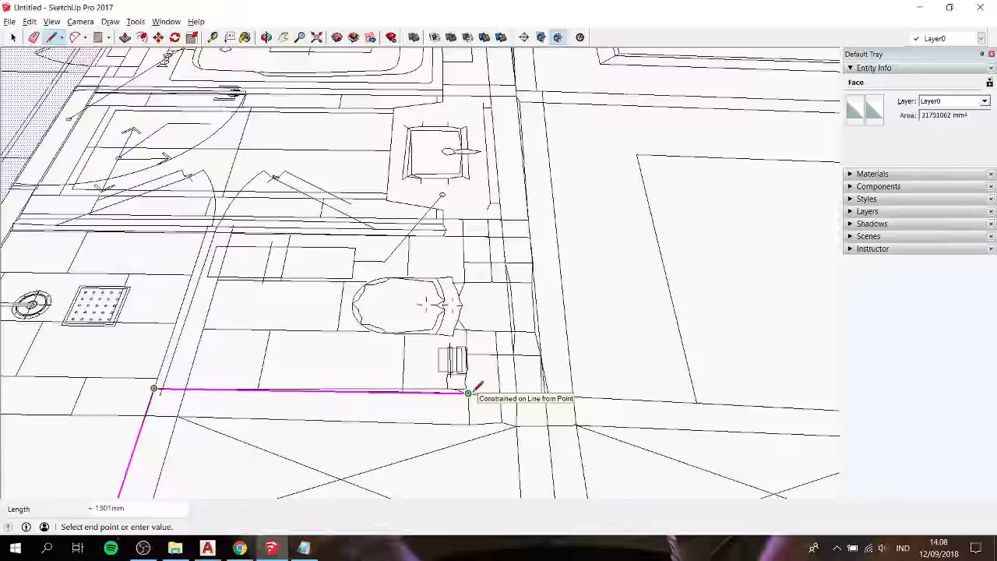
{"action": "left_click", "coordinate": [467, 393]}
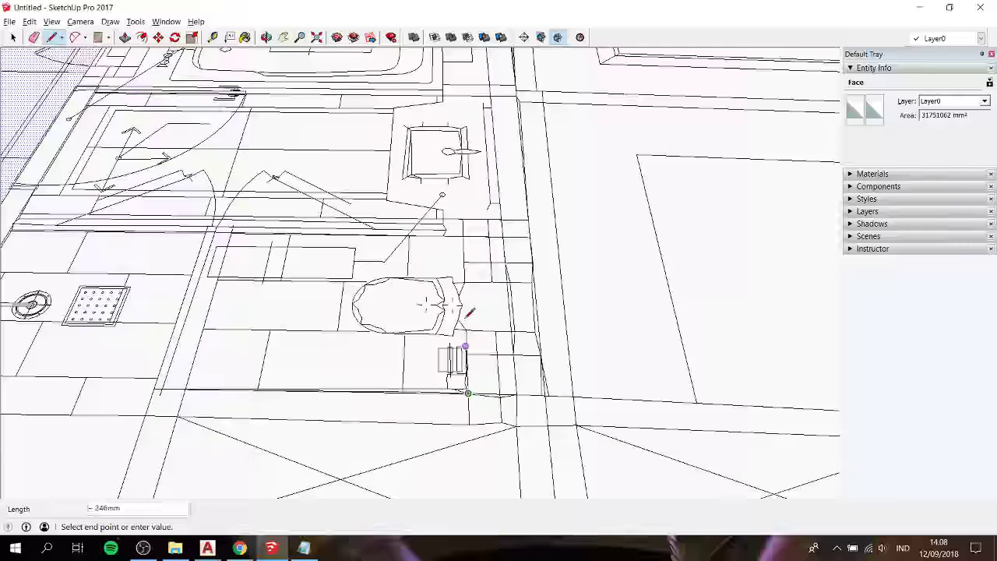
{"action": "left_click", "coordinate": [463, 219]}
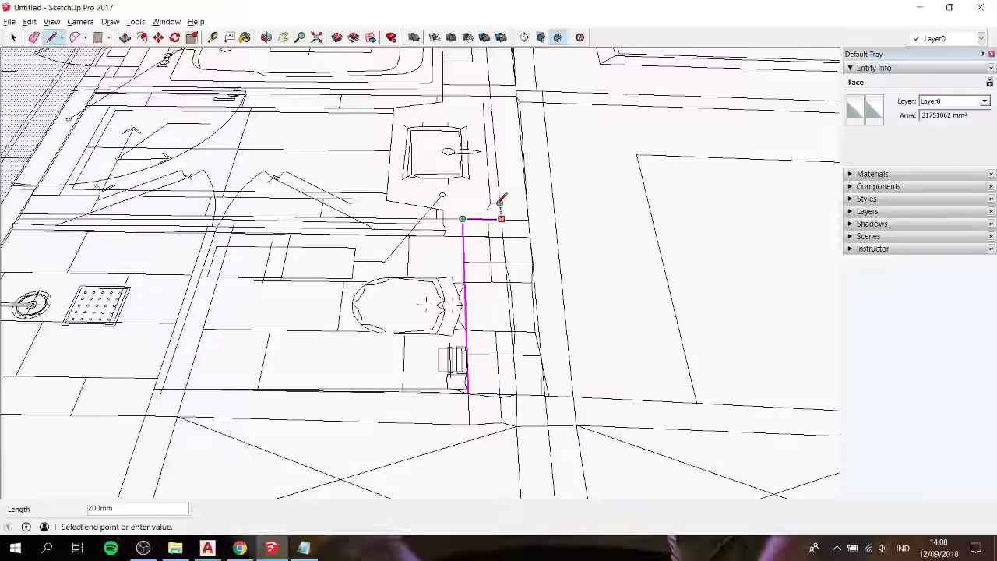
Add a 300mm edge beside the basin and close the outline by the bathtub into a face
{"action": "middle_click_drag", "start_coordinate": [501, 201], "coordinate": [493, 99]}
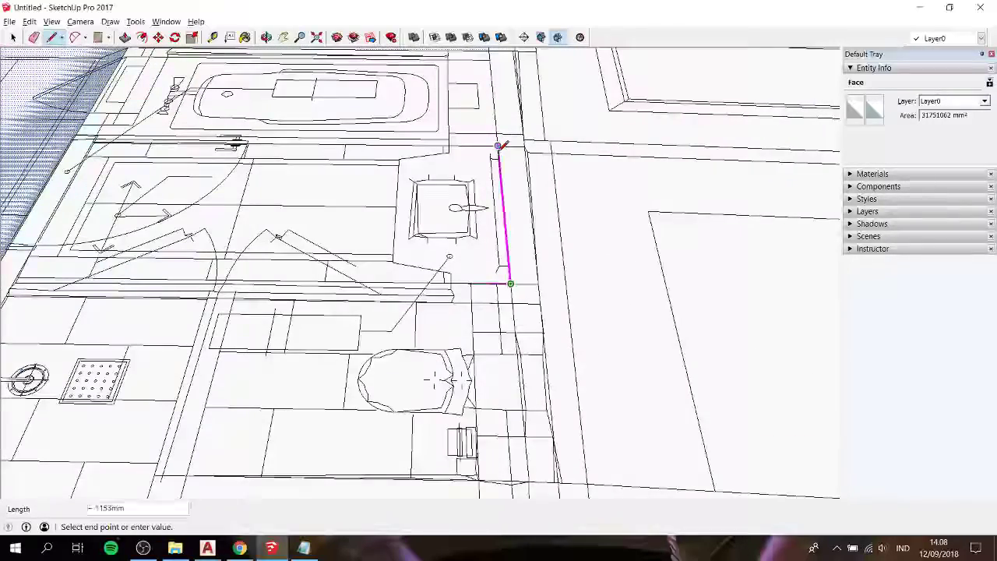
{"action": "left_click", "coordinate": [499, 145]}
{"action": "type", "text": "300"}
{"action": "key", "text": "Return"}
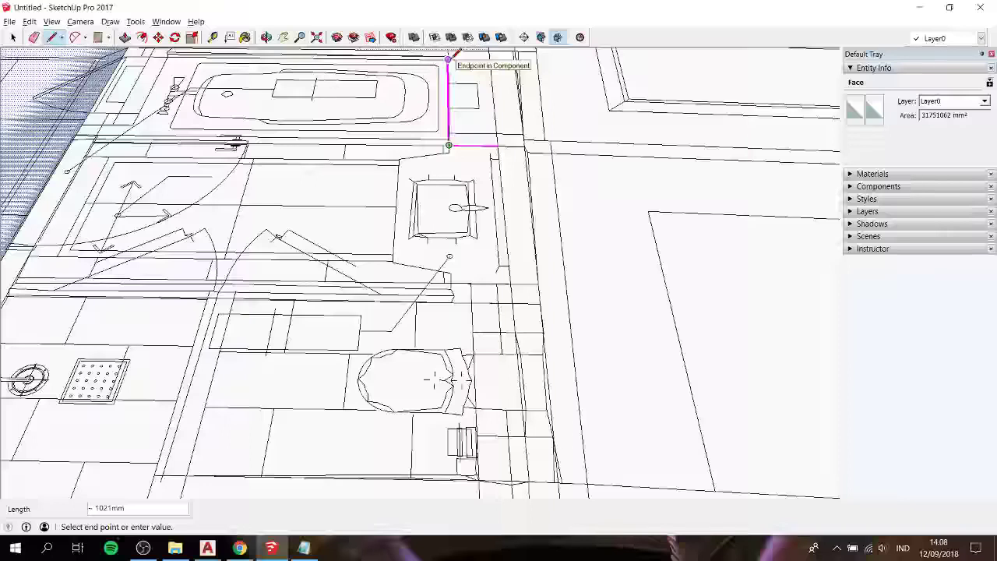
{"action": "left_click", "coordinate": [449, 59]}
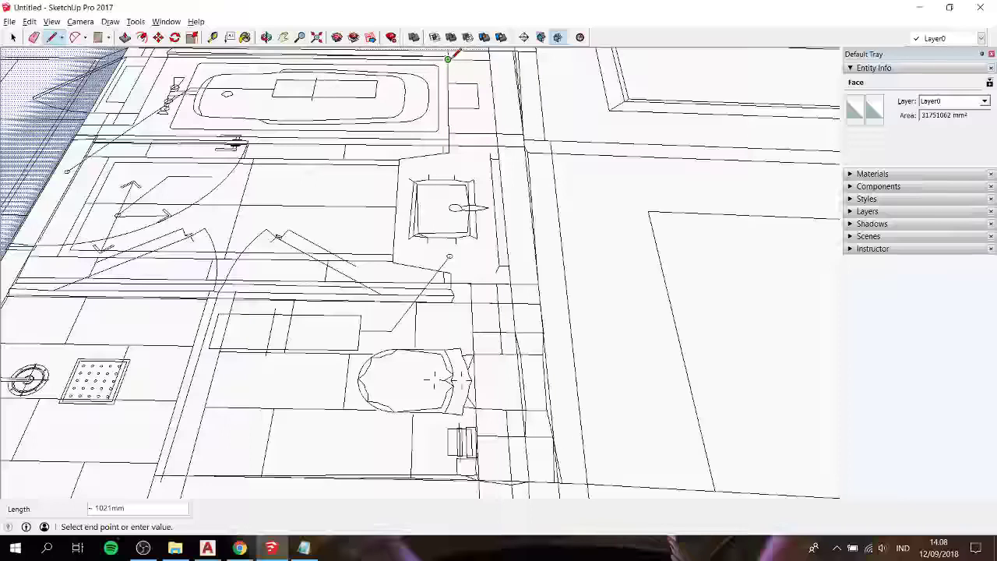
{"action": "left_click", "coordinate": [177, 56]}
Orbit and pan to a near top-down view of the bathroom and the room to its left
{"action": "scroll", "coordinate": [189, 173], "scroll_direction": "down", "scroll_amount": 3}
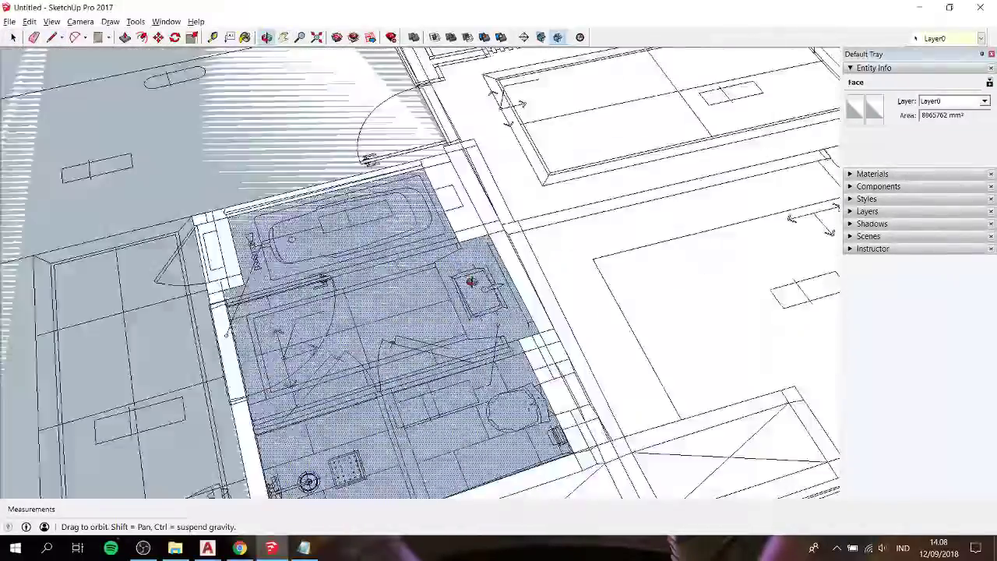
{"action": "middle_click_drag", "start_coordinate": [248, 152], "coordinate": [305, 333]}
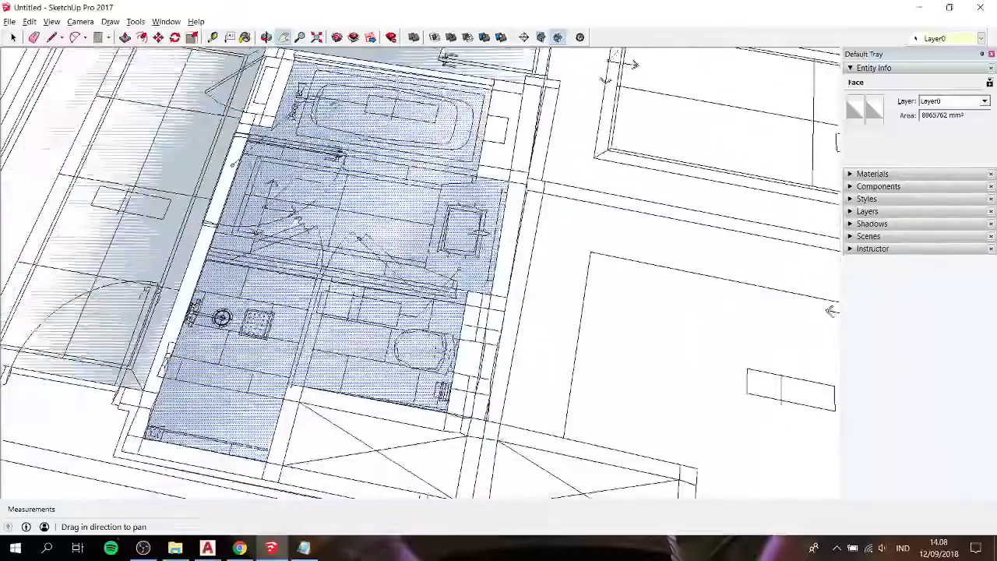
{"action": "mouse_move", "coordinate": [264, 247]}
{"action": "left_mouse_down"}
{"action": "mouse_move", "coordinate": [327, 207]}
{"action": "mouse_move", "coordinate": [468, 191]}
{"action": "mouse_move", "coordinate": [615, 193]}
{"action": "left_mouse_up"}
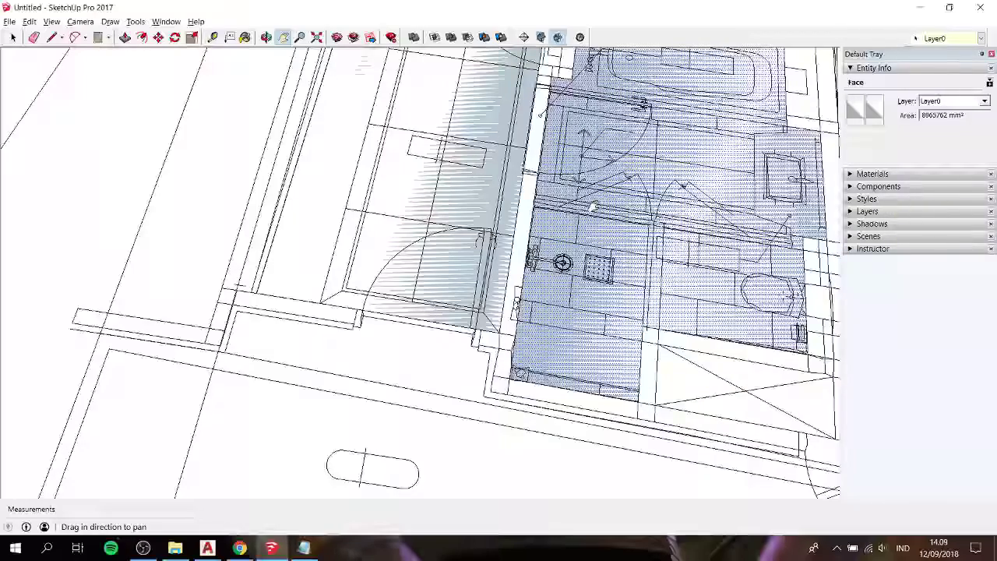
{"action": "scroll", "coordinate": [594, 206], "scroll_direction": "down", "scroll_amount": 5}
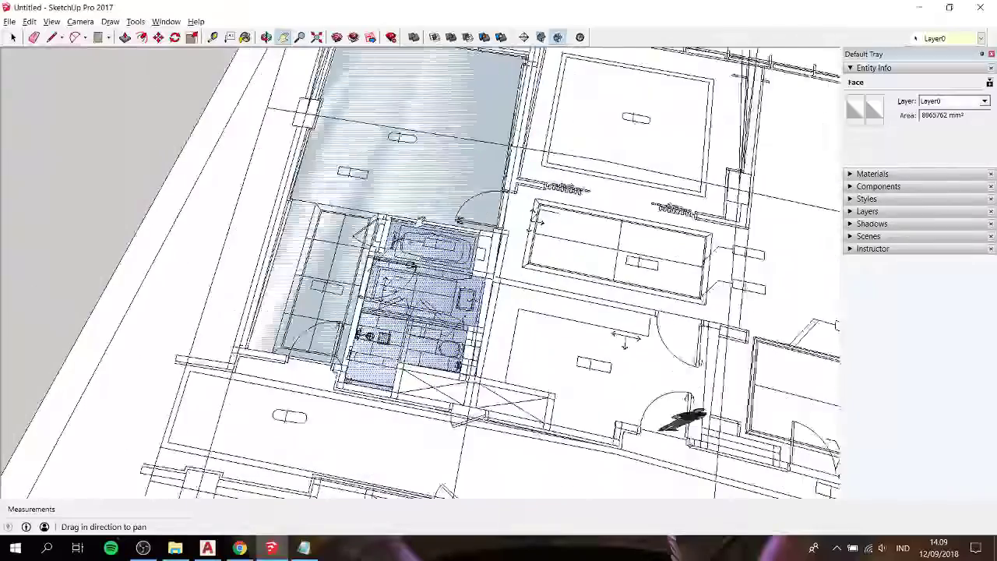
{"action": "left_click_drag", "start_coordinate": [396, 233], "coordinate": [386, 372]}
{"action": "left_click_drag", "start_coordinate": [409, 326], "coordinate": [409, 163]}
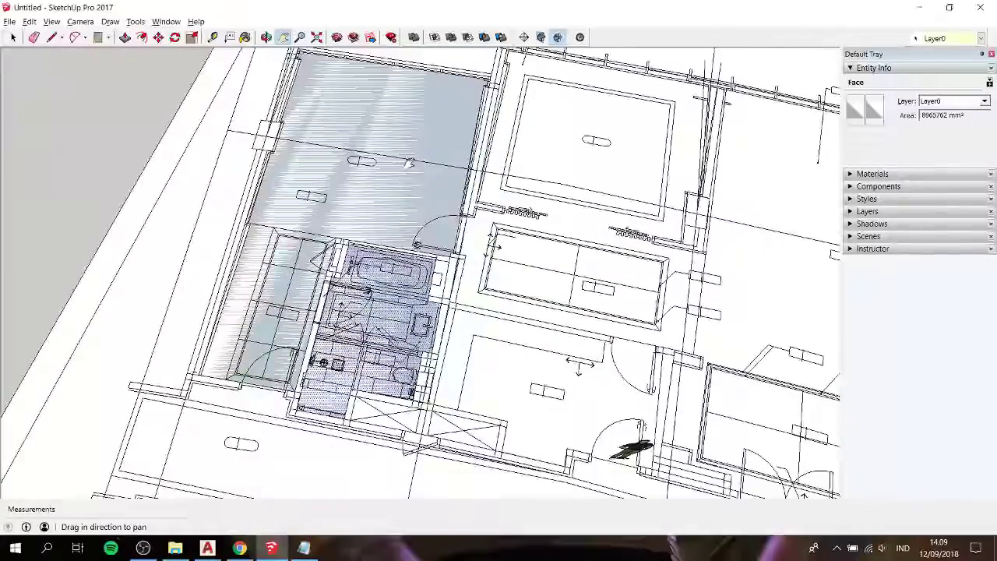
{"action": "mouse_move", "coordinate": [340, 226]}
{"action": "middle_mouse_down"}
{"action": "mouse_move", "coordinate": [394, 256]}
{"action": "mouse_move", "coordinate": [412, 244]}
{"action": "mouse_move", "coordinate": [346, 207]}
{"action": "middle_mouse_up"}
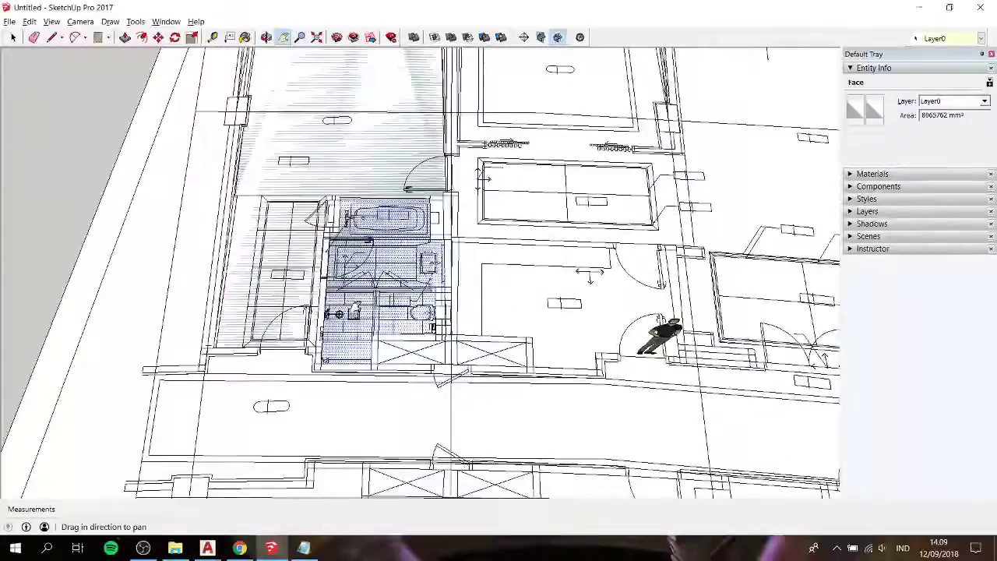
{"action": "scroll", "coordinate": [281, 259], "scroll_direction": "up", "scroll_amount": 3}
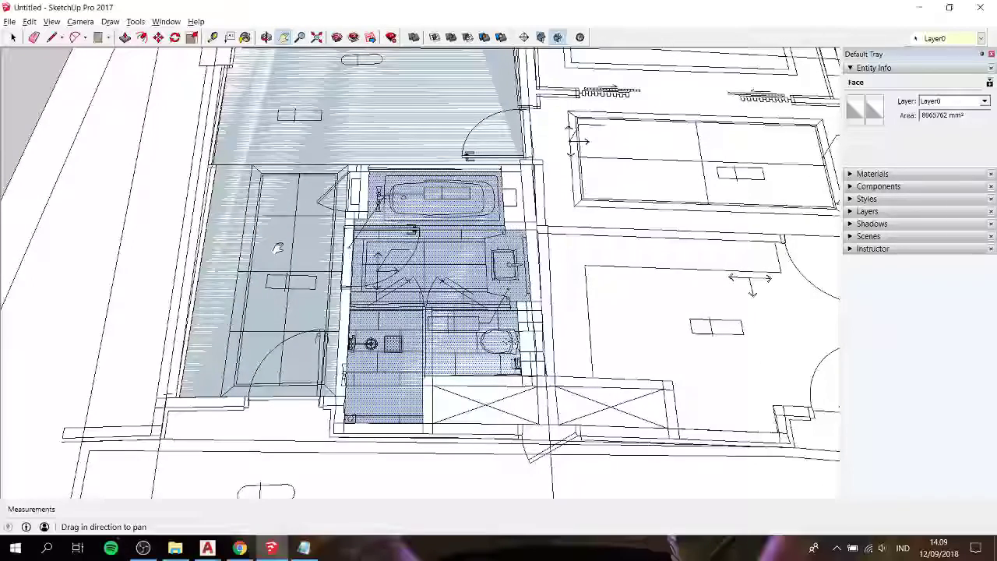
Trace lines from the left room's top corner to its lower corners, closing it into a face
{"action": "key", "text": "l"}
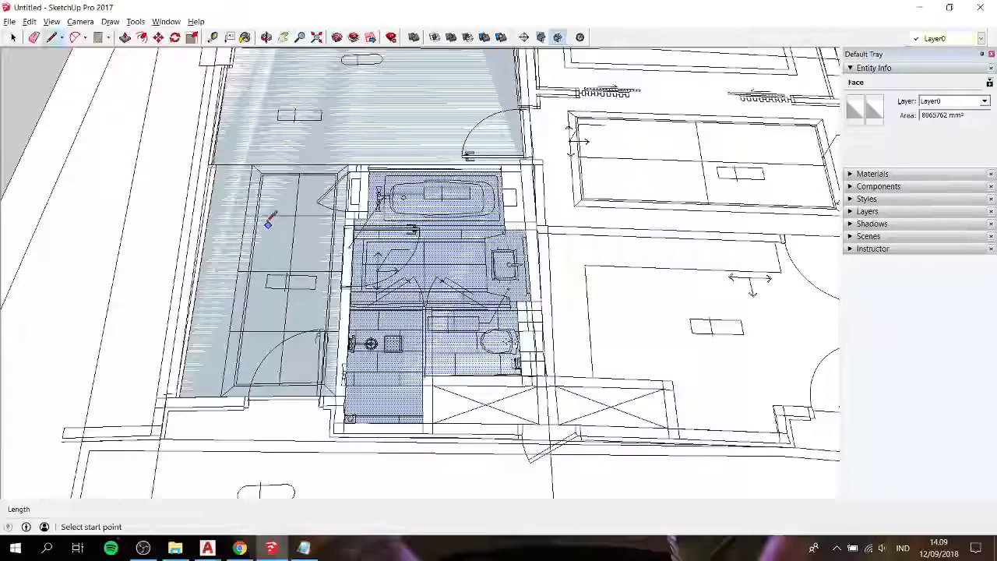
{"action": "scroll", "coordinate": [275, 188], "scroll_direction": "up", "scroll_amount": 1}
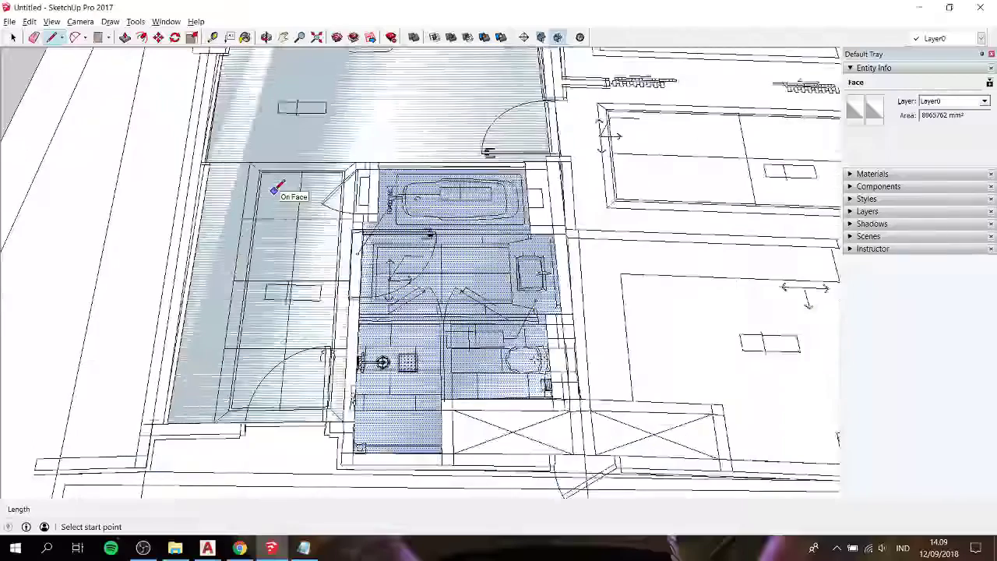
{"action": "scroll", "coordinate": [274, 189], "scroll_direction": "up", "scroll_amount": 1}
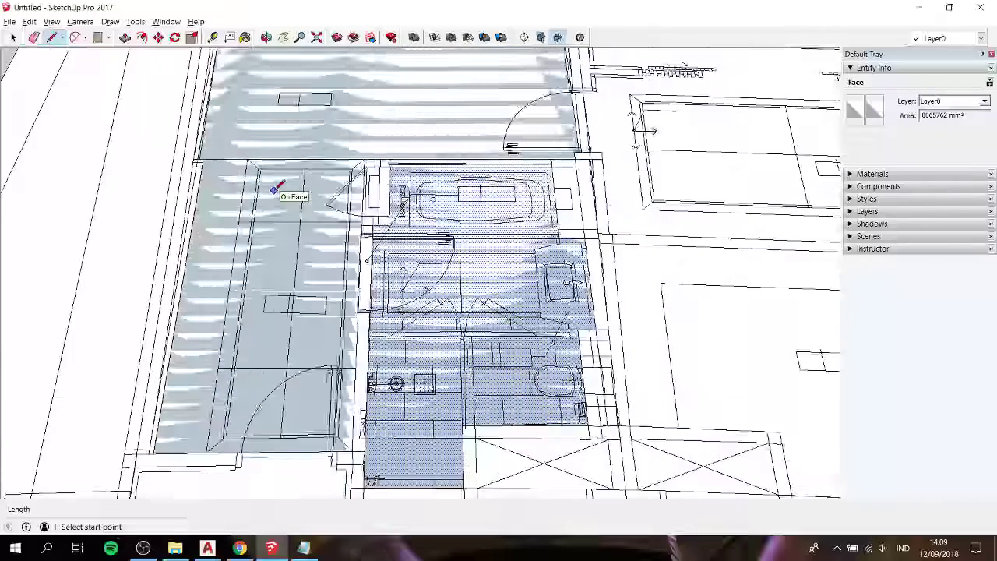
{"action": "left_click", "coordinate": [247, 159]}
{"action": "left_click", "coordinate": [207, 452]}
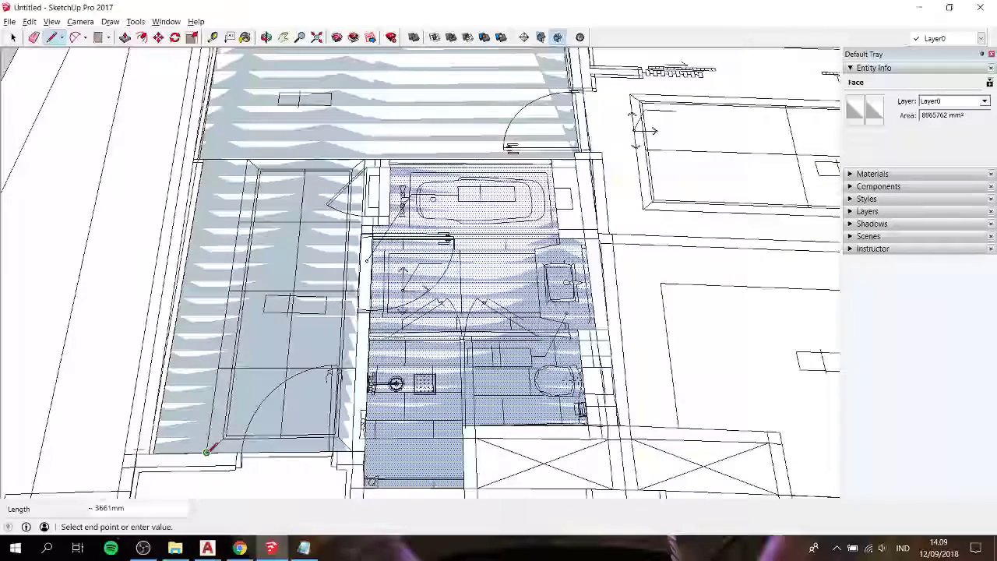
{"action": "left_click", "coordinate": [352, 451]}
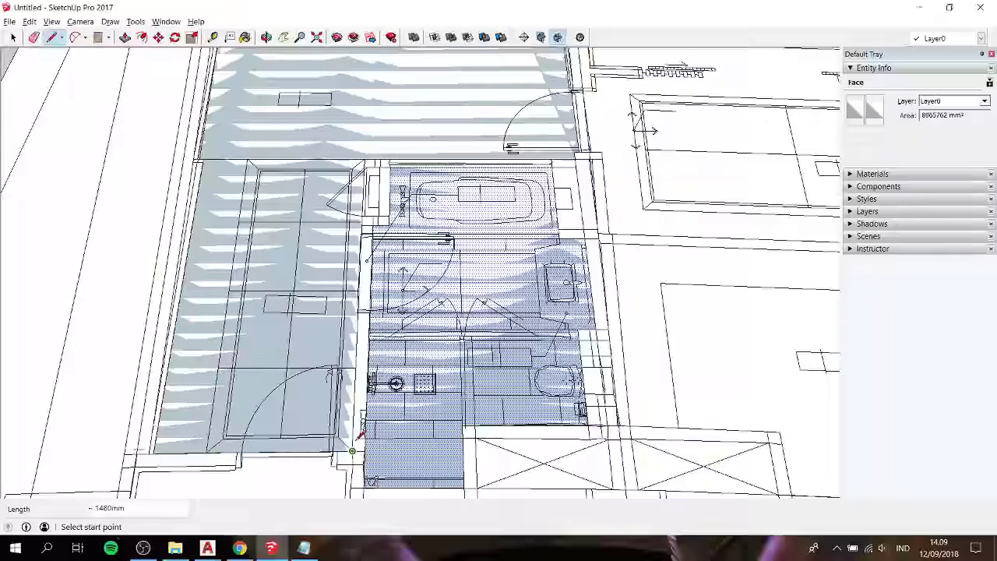
{"action": "key", "text": "space"}
{"action": "left_click", "coordinate": [289, 189]}
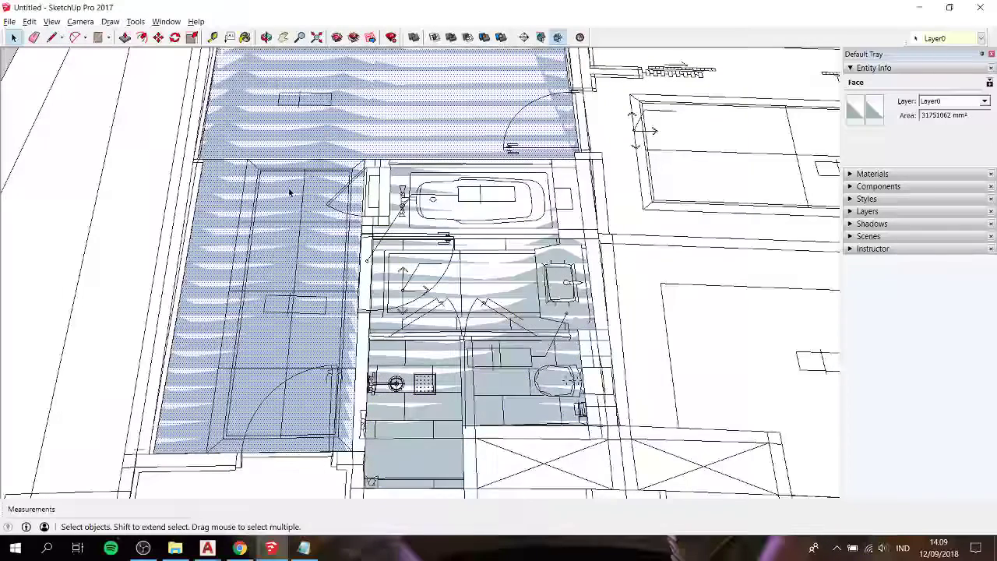
Draw a line across the left room's top edge to split its face
{"action": "key", "text": "l"}
{"action": "left_click", "coordinate": [247, 162]}
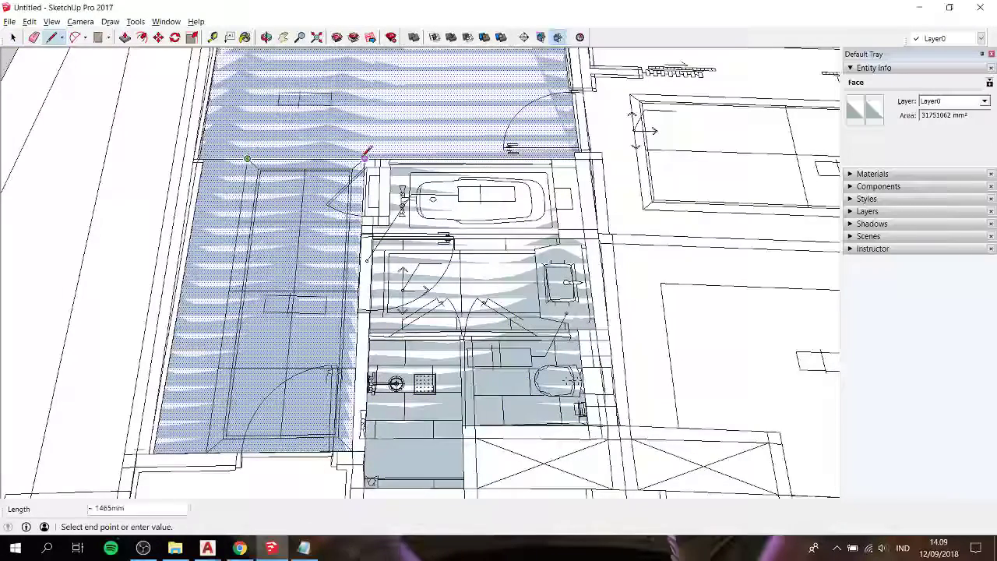
{"action": "left_click", "coordinate": [364, 162]}
{"action": "key", "text": "space"}
{"action": "left_click", "coordinate": [308, 231]}
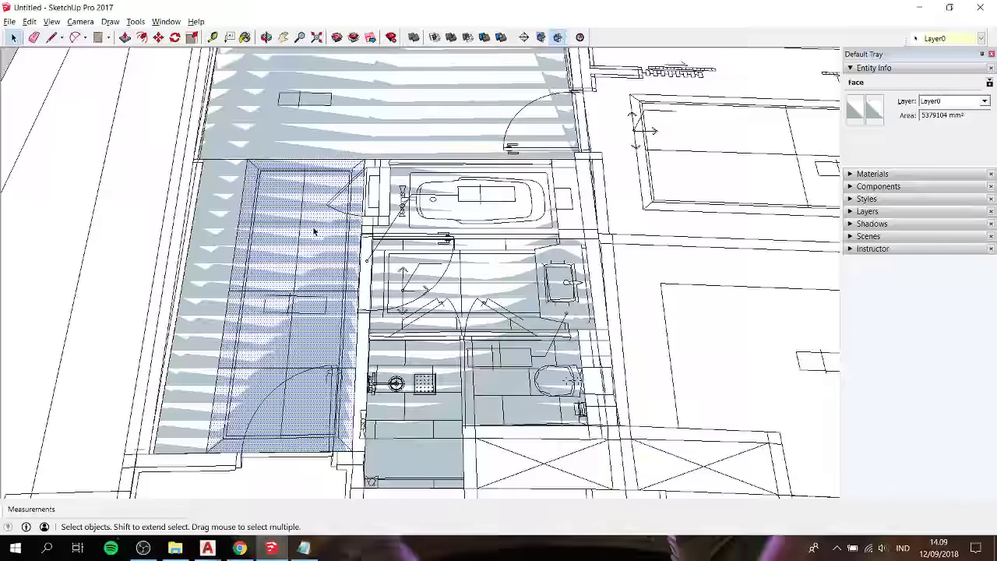
Trace an inner outline from the top-left corner through both bottom corners, forming an inner face
{"action": "key", "text": "l"}
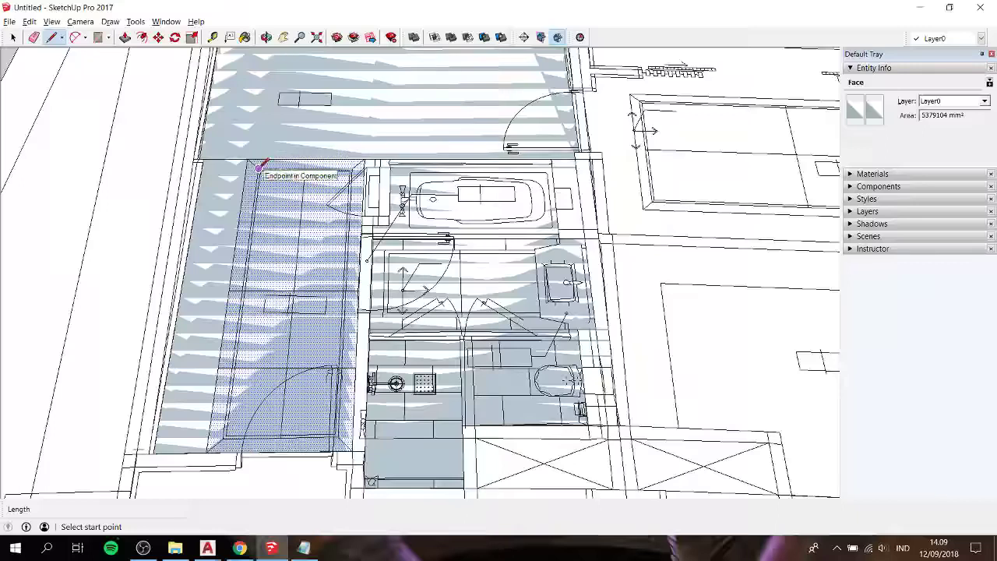
{"action": "left_click", "coordinate": [259, 167]}
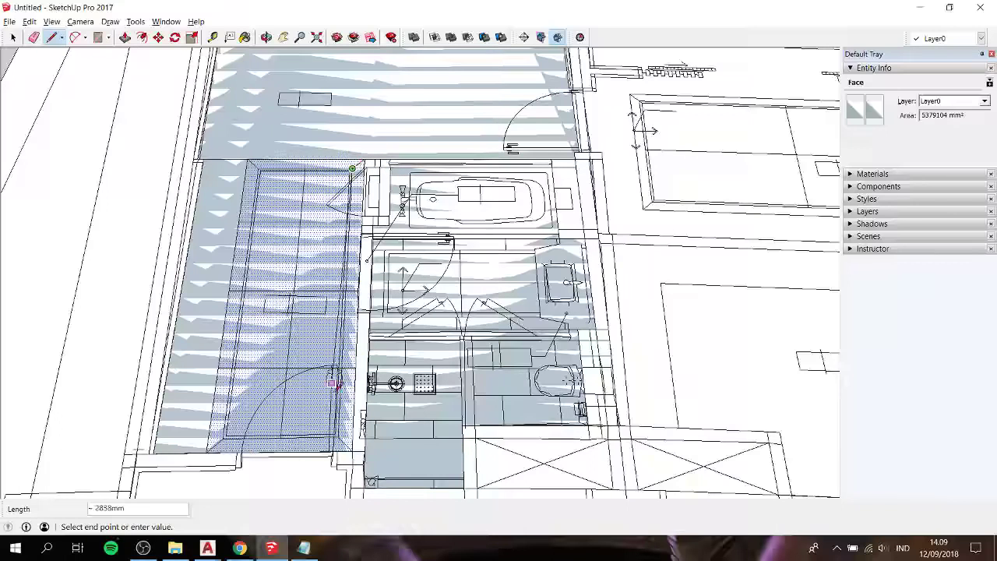
{"action": "left_click", "coordinate": [338, 436]}
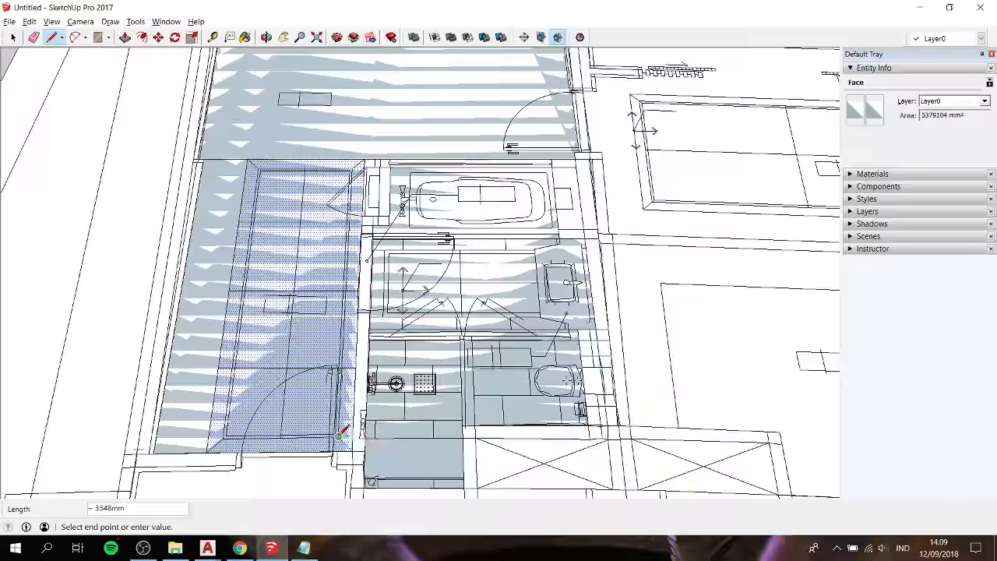
{"action": "left_click", "coordinate": [223, 438]}
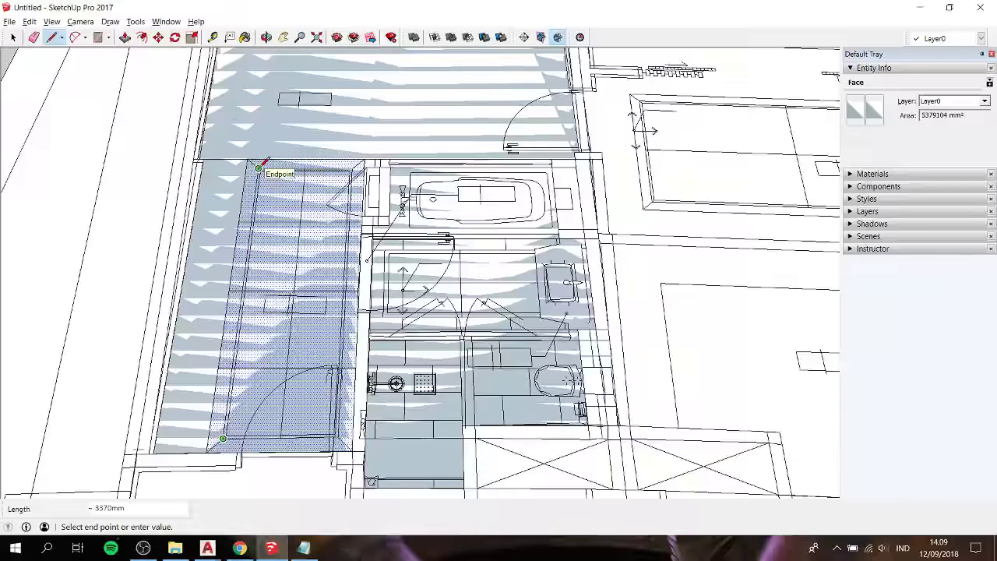
{"action": "left_click", "coordinate": [260, 167]}
{"action": "scroll", "coordinate": [264, 162], "scroll_direction": "up", "scroll_amount": 2}
{"action": "scroll", "coordinate": [262, 162], "scroll_direction": "up", "scroll_amount": 1}
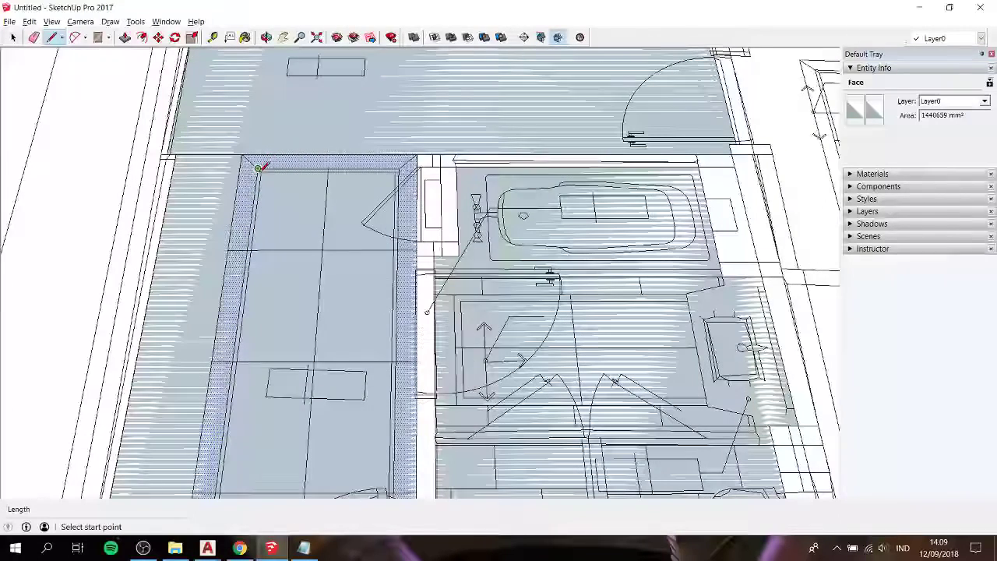
Draw a line from the room's top-right to lower-right corner and a short line splitting off the right strip
{"action": "left_click", "coordinate": [258, 163]}
{"action": "key", "text": "Escape"}
{"action": "key", "text": "space"}
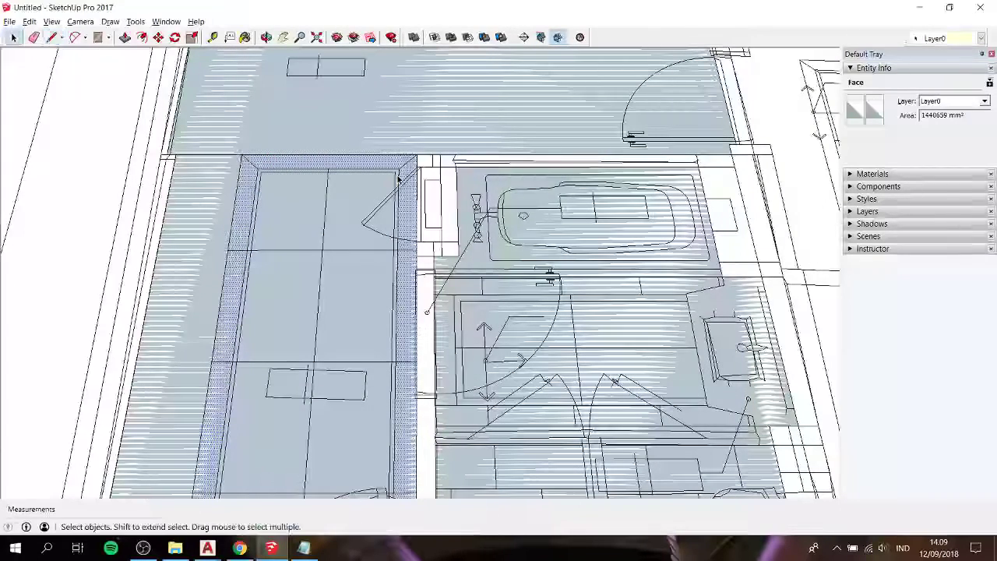
{"action": "key", "text": "l"}
{"action": "left_click", "coordinate": [408, 161]}
{"action": "scroll", "coordinate": [413, 203], "scroll_direction": "down", "scroll_amount": 3}
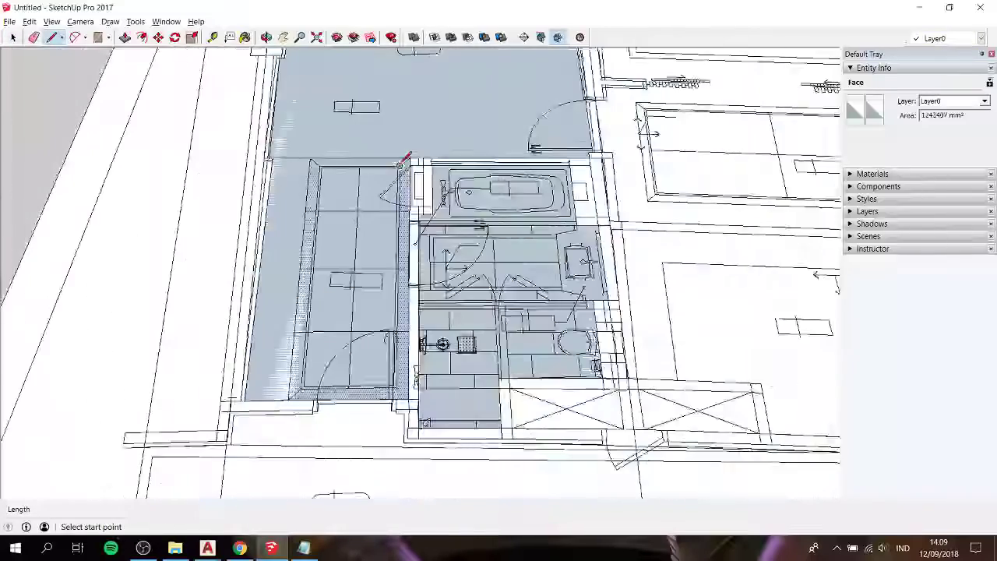
{"action": "scroll", "coordinate": [397, 374], "scroll_direction": "up", "scroll_amount": 2}
{"action": "scroll", "coordinate": [397, 382], "scroll_direction": "up", "scroll_amount": 1}
{"action": "left_click", "coordinate": [397, 384]}
{"action": "left_click", "coordinate": [398, 385]}
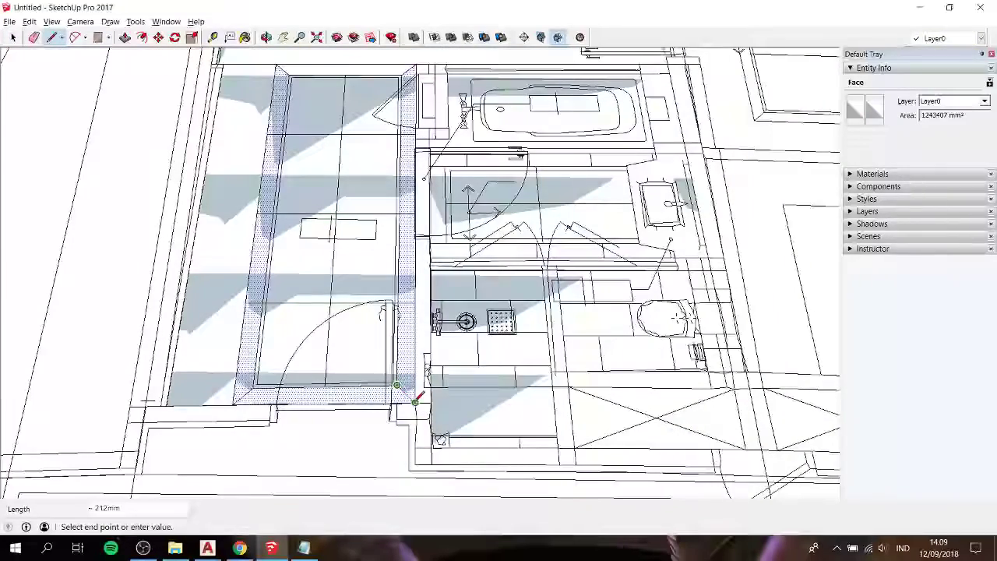
{"action": "left_click", "coordinate": [413, 404]}
{"action": "key", "text": "space"}
Add a short line at the strip's lower-left corner
{"action": "key", "text": "l"}
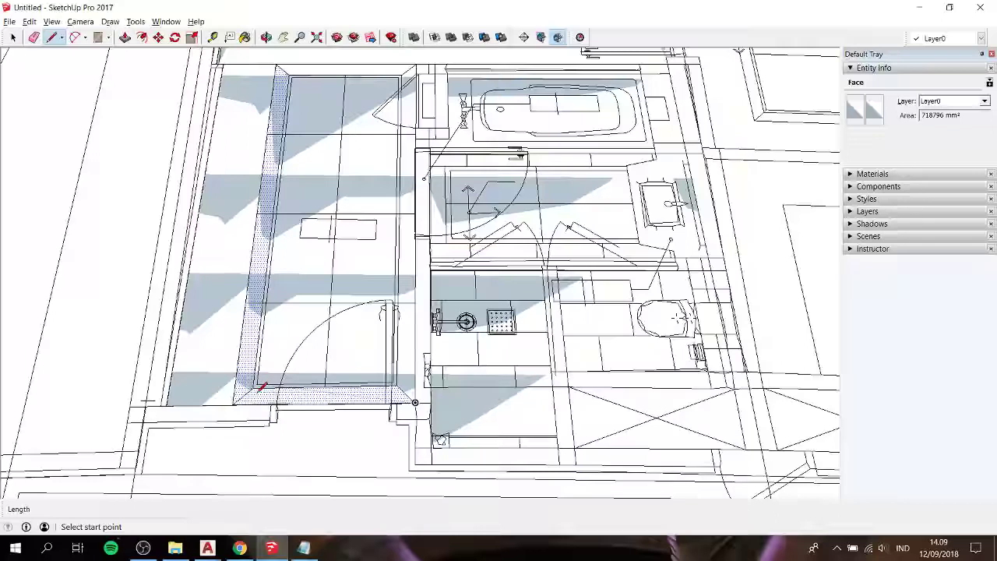
{"action": "left_click", "coordinate": [243, 396]}
{"action": "left_click", "coordinate": [232, 402]}
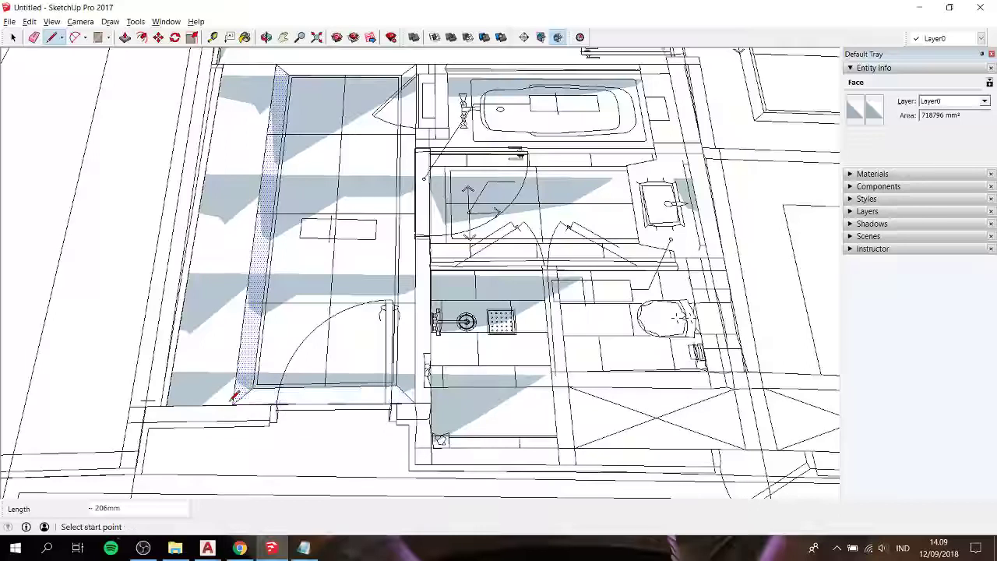
{"action": "key", "text": "space"}
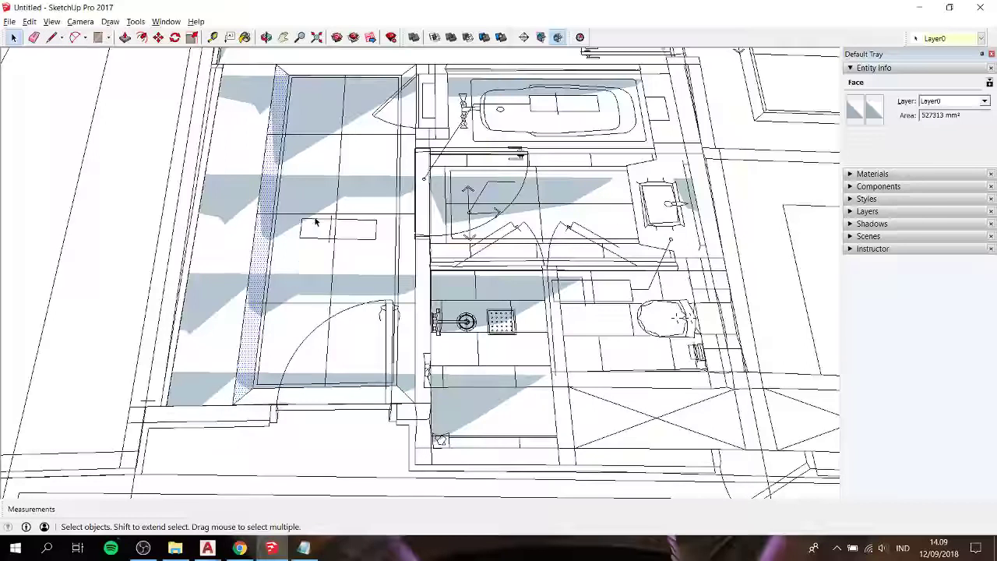
Draw from the door opening endpoint back to the lower-left corner, closing the strip face
{"action": "key", "text": "l"}
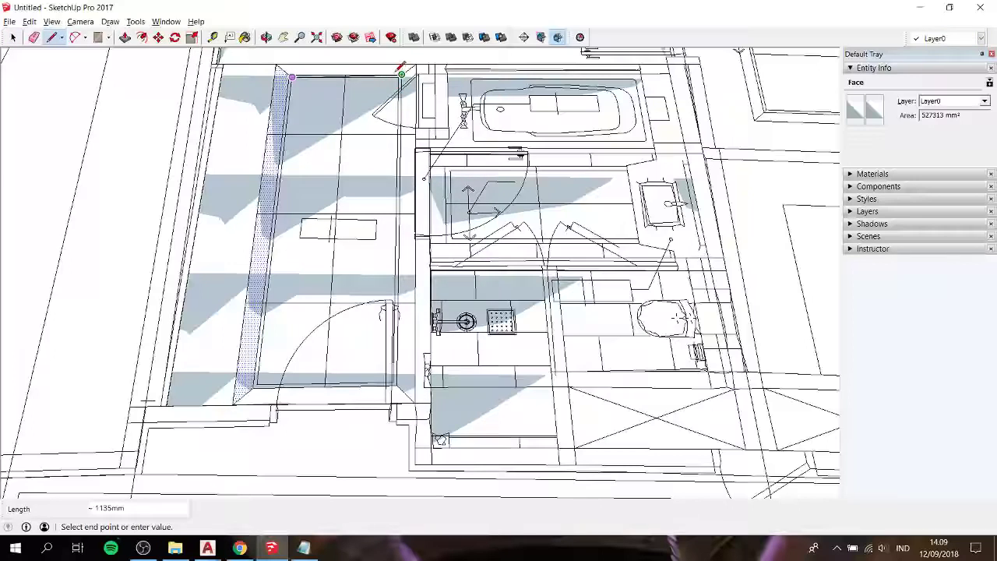
{"action": "scroll", "coordinate": [401, 72], "scroll_direction": "up", "scroll_amount": 2}
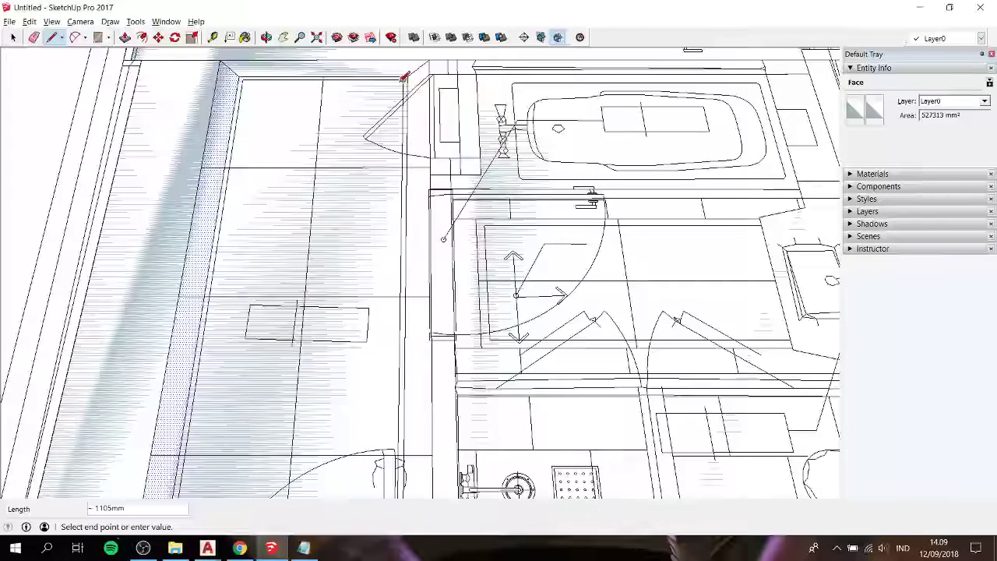
{"action": "scroll", "coordinate": [403, 76], "scroll_direction": "down", "scroll_amount": 3}
{"action": "scroll", "coordinate": [401, 335], "scroll_direction": "up", "scroll_amount": 3}
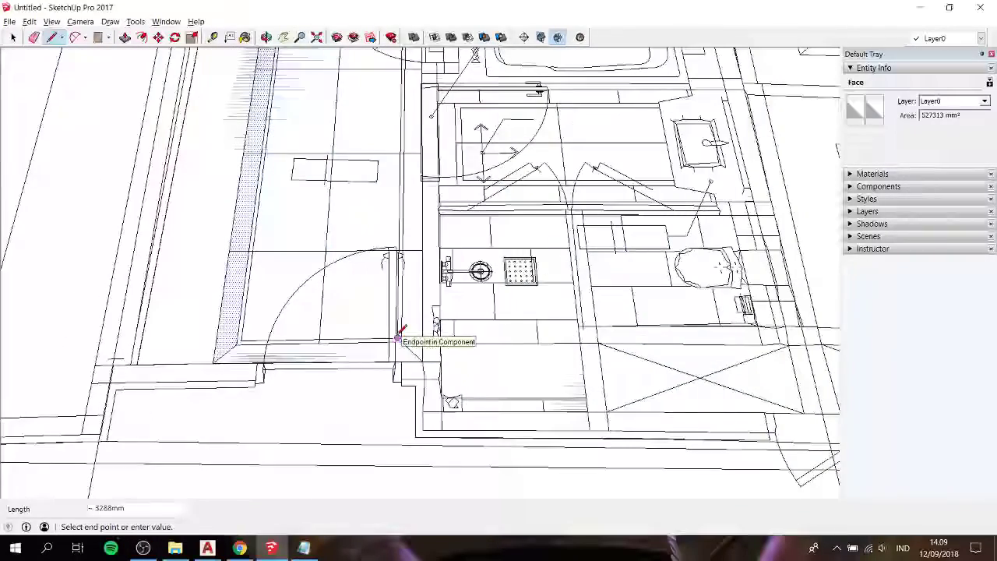
{"action": "left_click", "coordinate": [398, 337]}
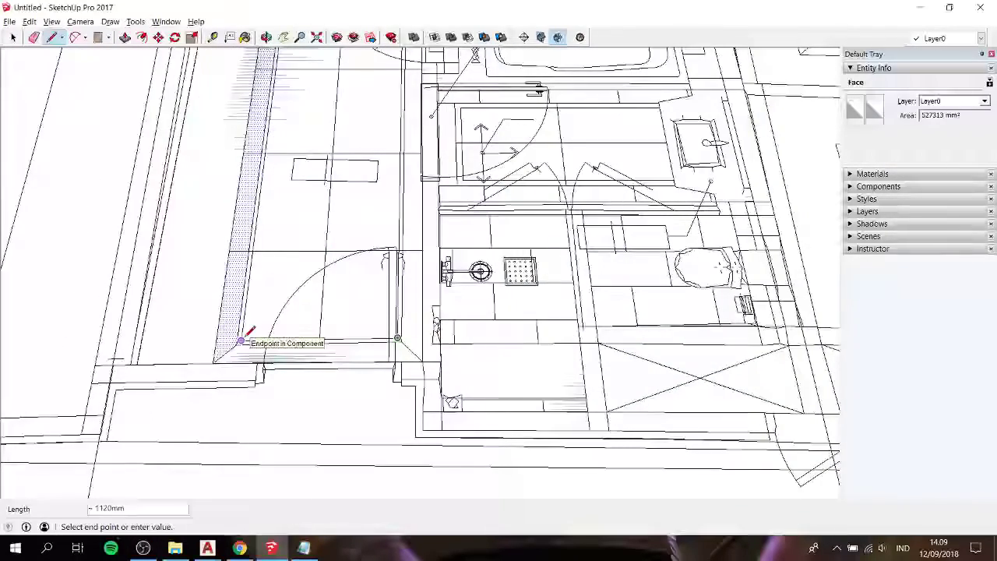
{"action": "left_click", "coordinate": [241, 341]}
{"action": "scroll", "coordinate": [242, 340], "scroll_direction": "down", "scroll_amount": 2}
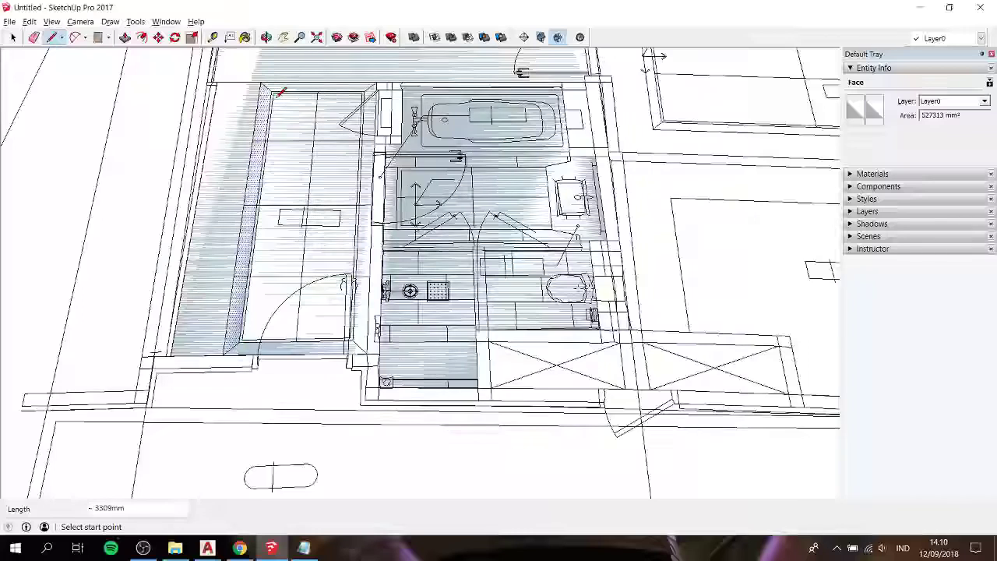
Window-select the traced strip geometry beside the bathroom and make it a group
{"action": "key", "text": "space"}
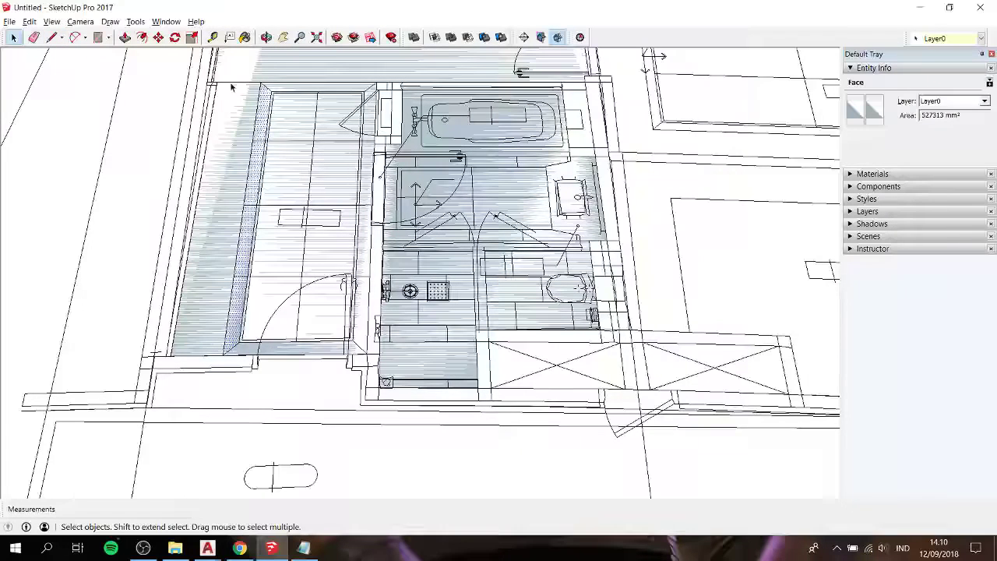
{"action": "left_click_drag", "start_coordinate": [219, 68], "coordinate": [382, 374]}
{"action": "right_click", "coordinate": [296, 244]}
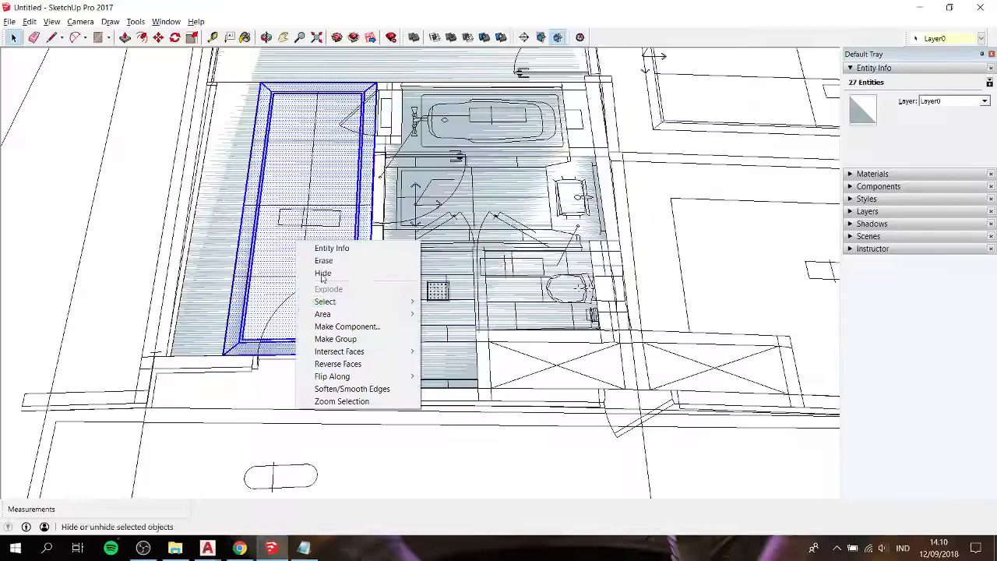
{"action": "left_click", "coordinate": [335, 340]}
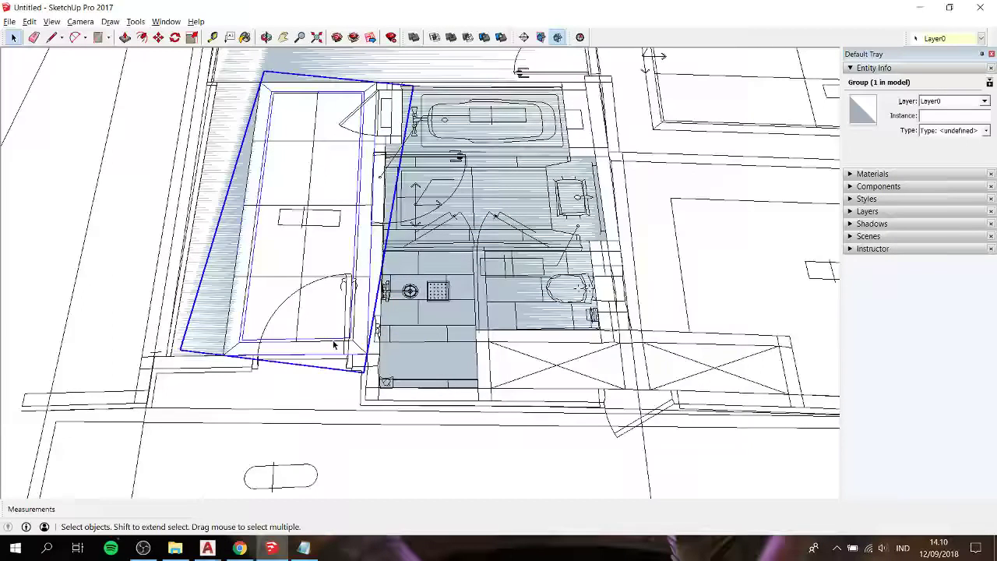
Orbit and zoom to a more top-down view of the floor plan
{"action": "left_click", "coordinate": [202, 201]}
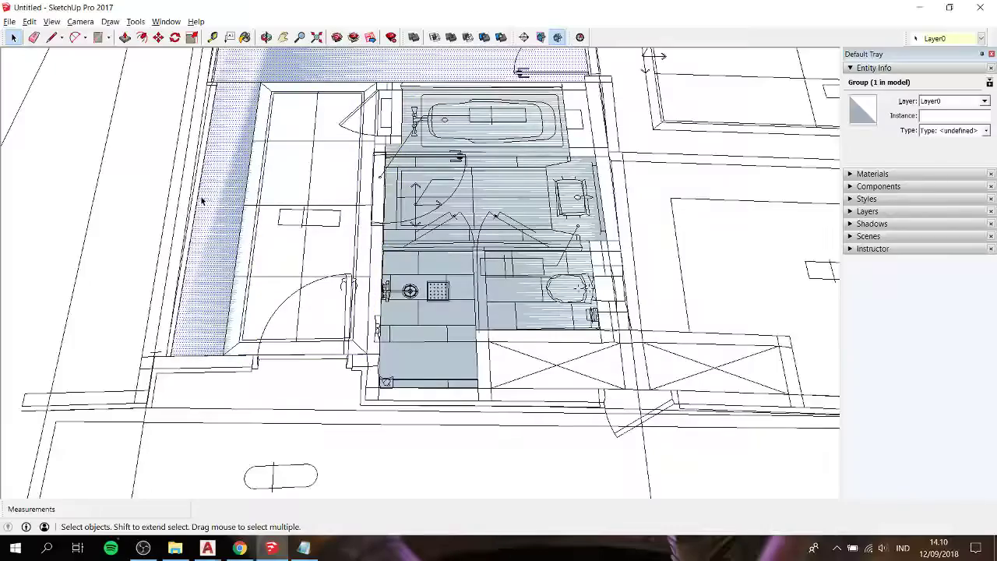
{"action": "mouse_move", "coordinate": [222, 180]}
{"action": "middle_mouse_down"}
{"action": "mouse_move", "coordinate": [276, 91]}
{"action": "mouse_move", "coordinate": [345, 96]}
{"action": "mouse_move", "coordinate": [254, 195]}
{"action": "middle_mouse_up"}
{"action": "scroll", "coordinate": [254, 195], "scroll_direction": "down", "scroll_amount": 2}
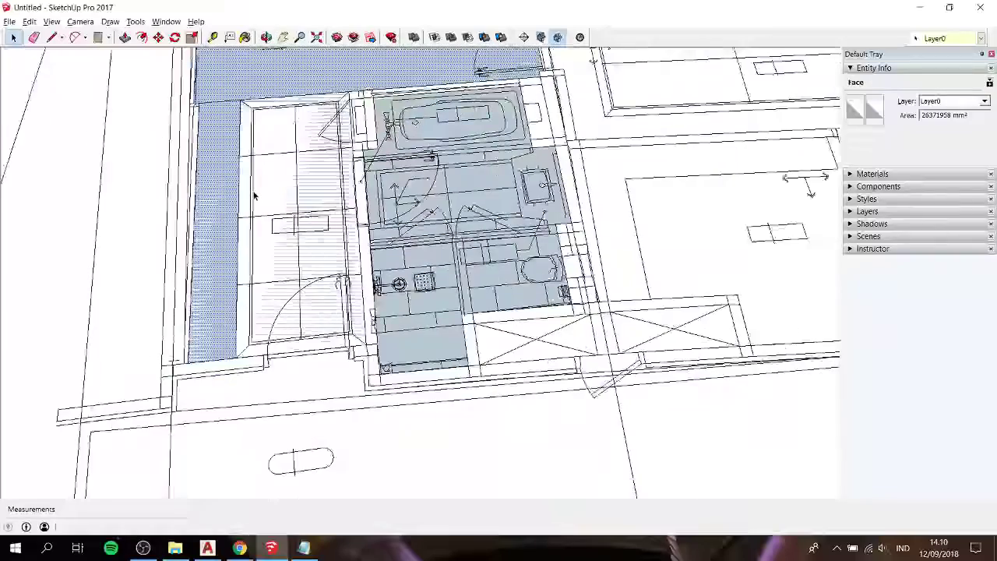
{"action": "middle_click_drag", "start_coordinate": [312, 171], "coordinate": [333, 149]}
{"action": "scroll", "coordinate": [373, 179], "scroll_direction": "up", "scroll_amount": 2}
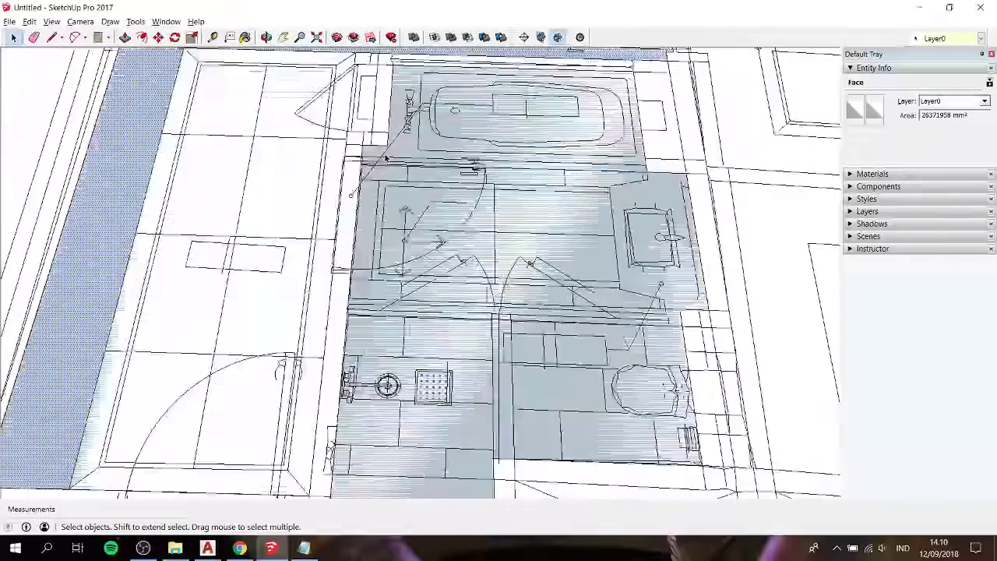
{"action": "scroll", "coordinate": [372, 179], "scroll_direction": "up", "scroll_amount": 2}
{"action": "scroll", "coordinate": [373, 179], "scroll_direction": "up", "scroll_amount": 2}
{"action": "key", "text": "l"}
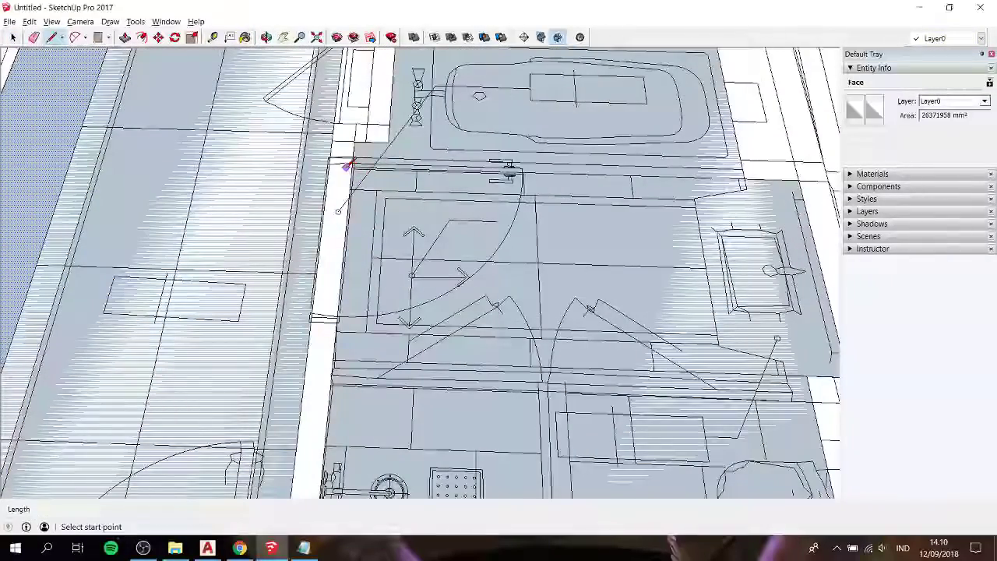
{"action": "scroll", "coordinate": [345, 167], "scroll_direction": "up", "scroll_amount": 1}
{"action": "key", "text": "space"}
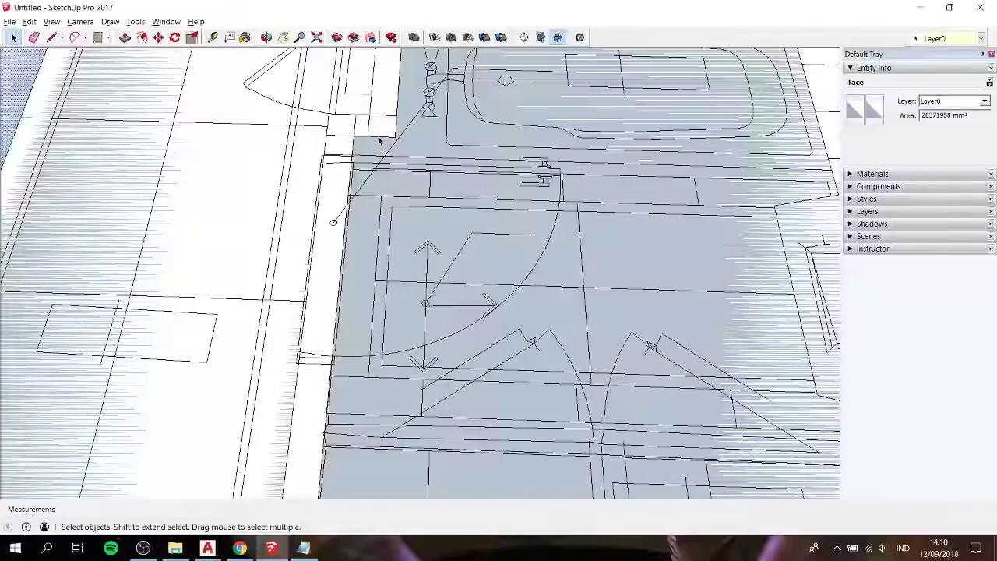
Check the short edges along the bathroom wall, then reselect the left strip group
{"action": "left_click", "coordinate": [380, 138]}
{"action": "left_click", "coordinate": [380, 138], "text": "shift"}
{"action": "key", "text": "l"}
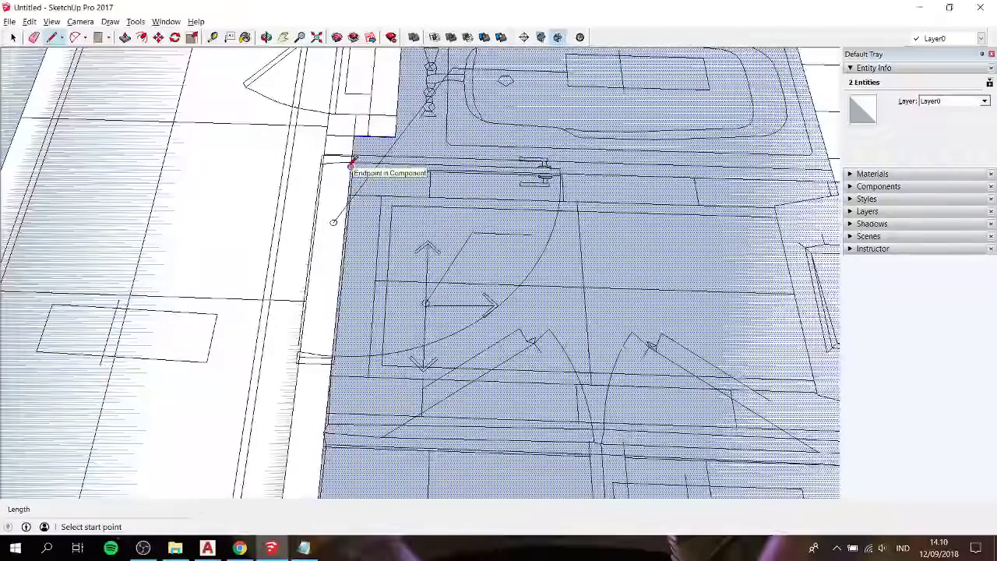
{"action": "scroll", "coordinate": [350, 164], "scroll_direction": "up", "scroll_amount": 1}
{"action": "scroll", "coordinate": [350, 164], "scroll_direction": "down", "scroll_amount": 1}
{"action": "scroll", "coordinate": [351, 163], "scroll_direction": "down", "scroll_amount": 1}
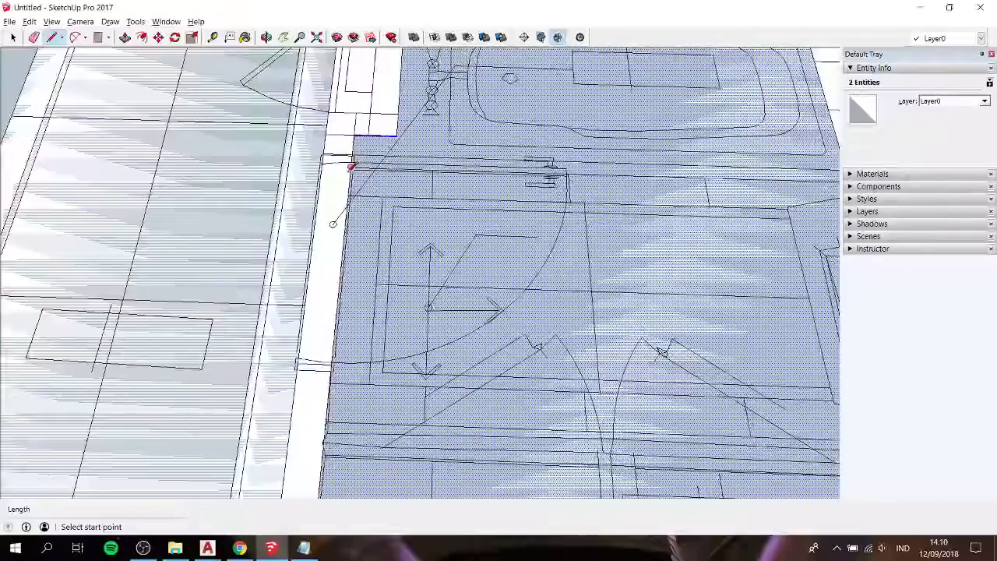
{"action": "scroll", "coordinate": [343, 172], "scroll_direction": "down", "scroll_amount": 2}
{"action": "key", "text": "space"}
{"action": "left_click", "coordinate": [294, 201]}
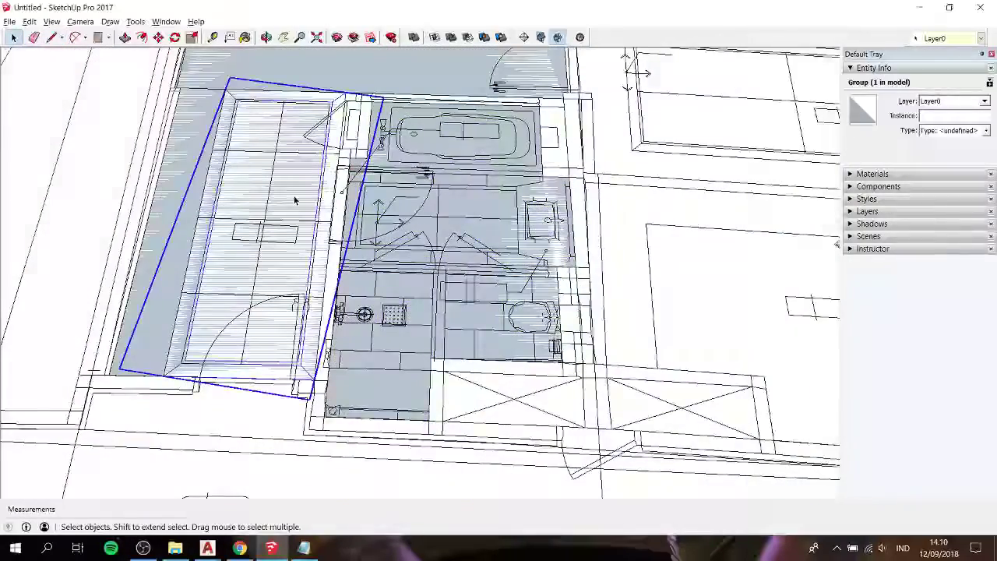
Open the strip group, expand the Materials panel, exit, and start a new Chrome tab
{"action": "double_click", "coordinate": [293, 197]}
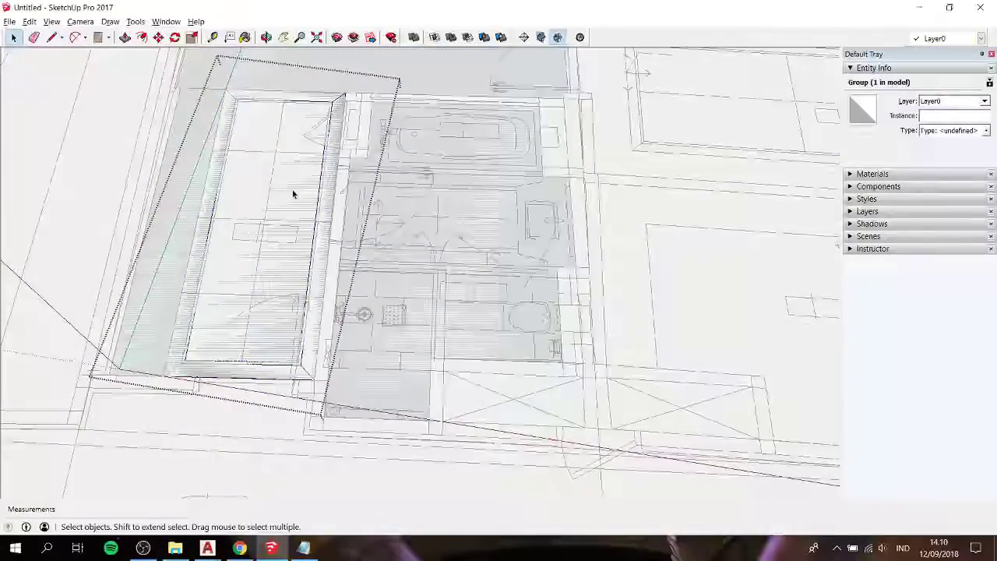
{"action": "left_click", "coordinate": [906, 176]}
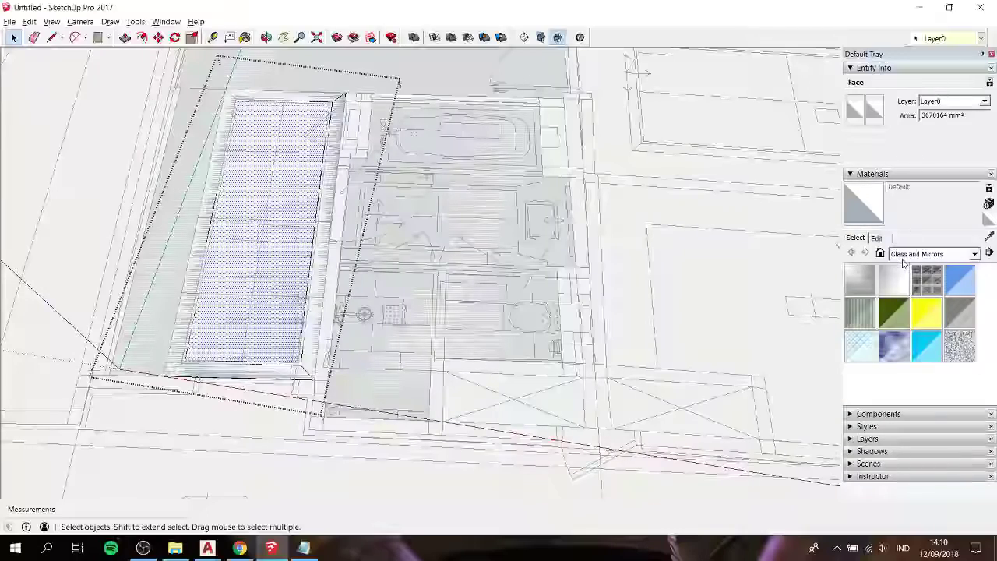
{"action": "left_click", "coordinate": [76, 138]}
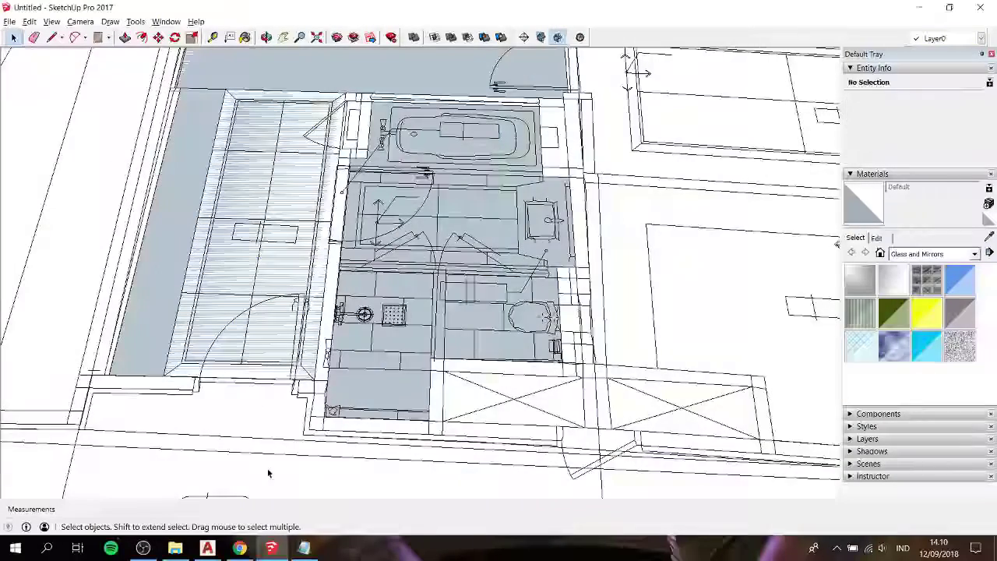
{"action": "left_click", "coordinate": [240, 548]}
{"action": "left_click", "coordinate": [392, 10]}
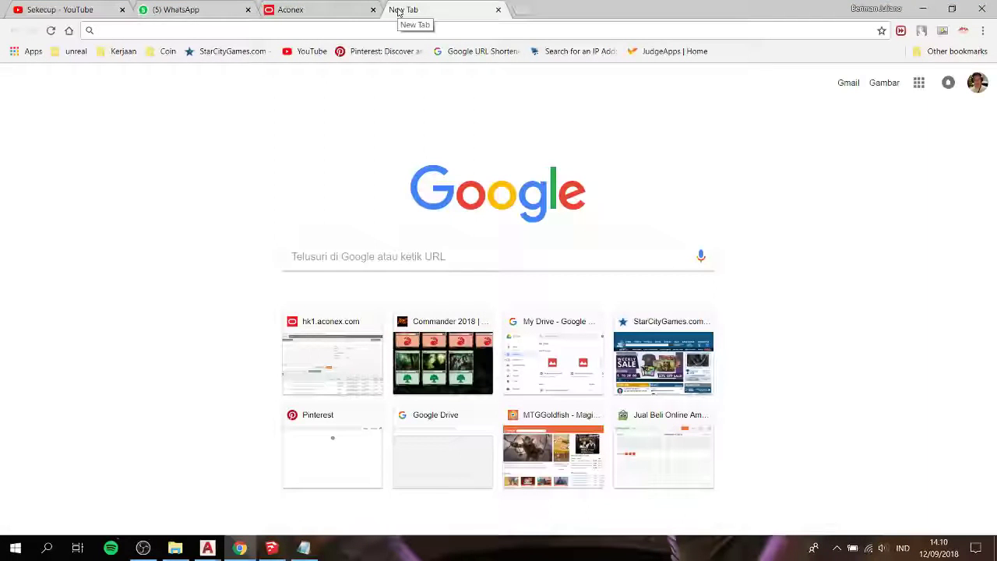
Search Google for 'marble crema' and switch to image results
{"action": "type", "text": "mar"}
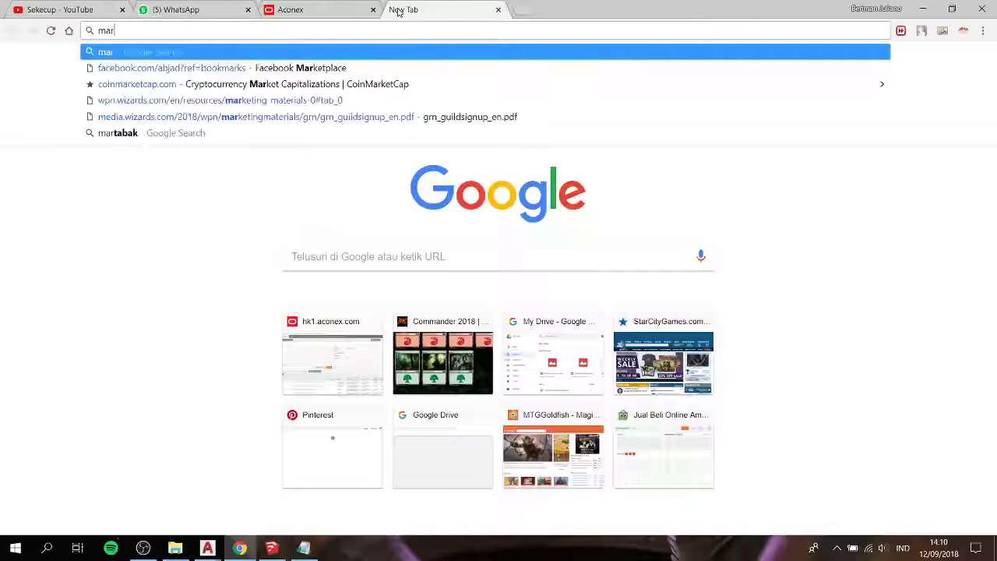
{"action": "type", "text": "ble"}
{"action": "key", "text": "Return"}
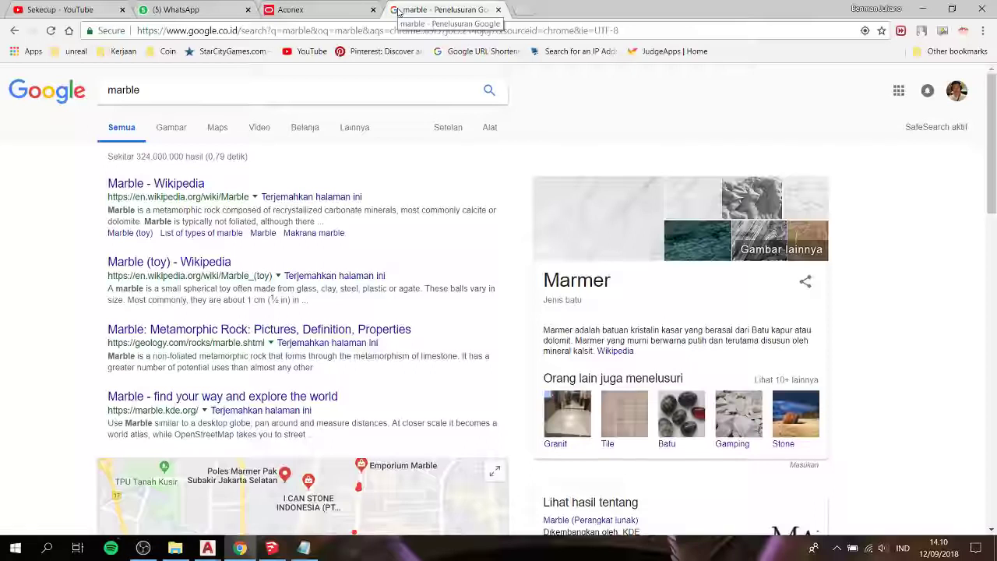
{"action": "left_click", "coordinate": [225, 85]}
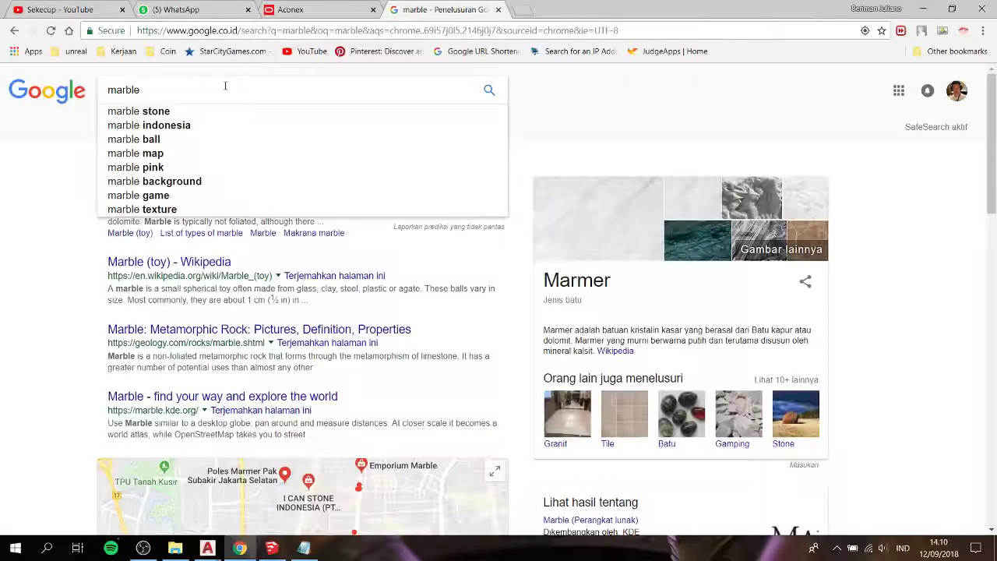
{"action": "type", "text": " crema"}
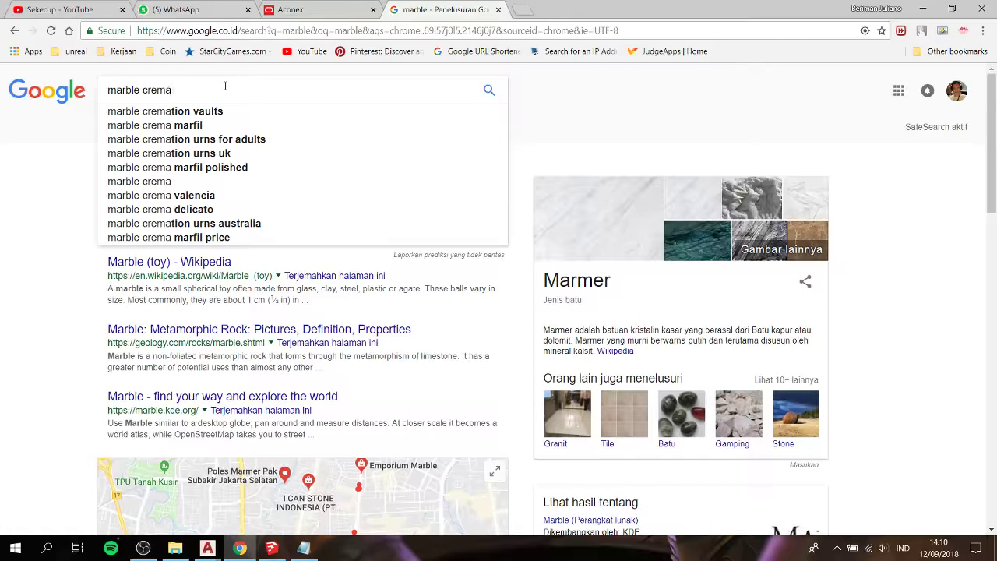
{"action": "key", "text": "Down"}
{"action": "key", "text": "Return"}
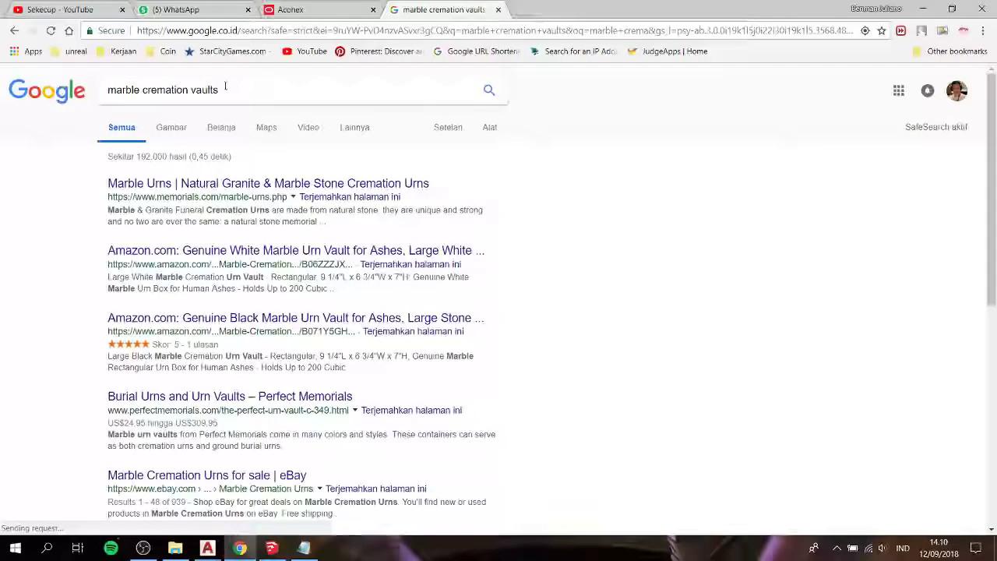
{"action": "left_click", "coordinate": [171, 129]}
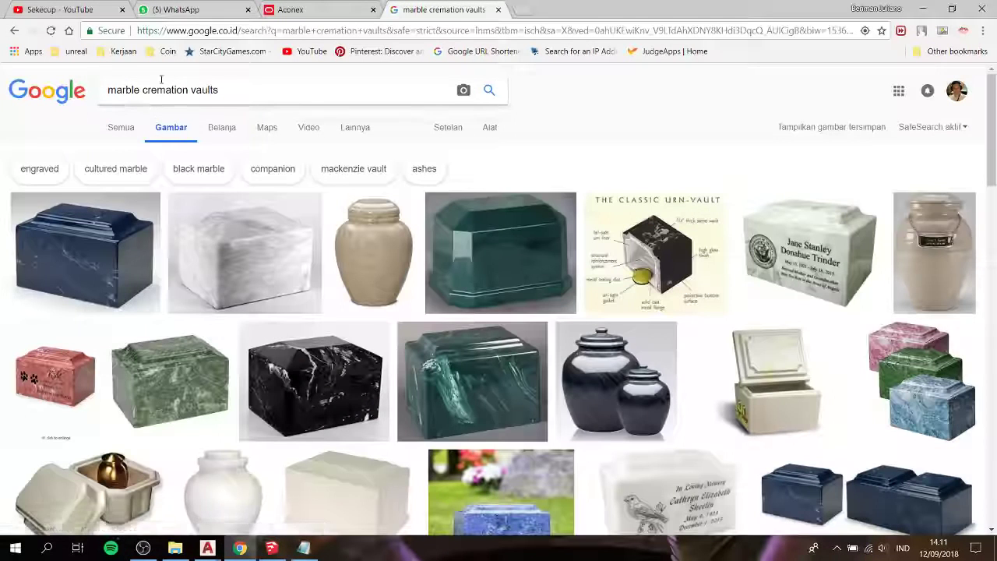
Refine the image search to 'marble texture cream'
{"action": "left_click_drag", "start_coordinate": [217, 100], "coordinate": [309, 115]}
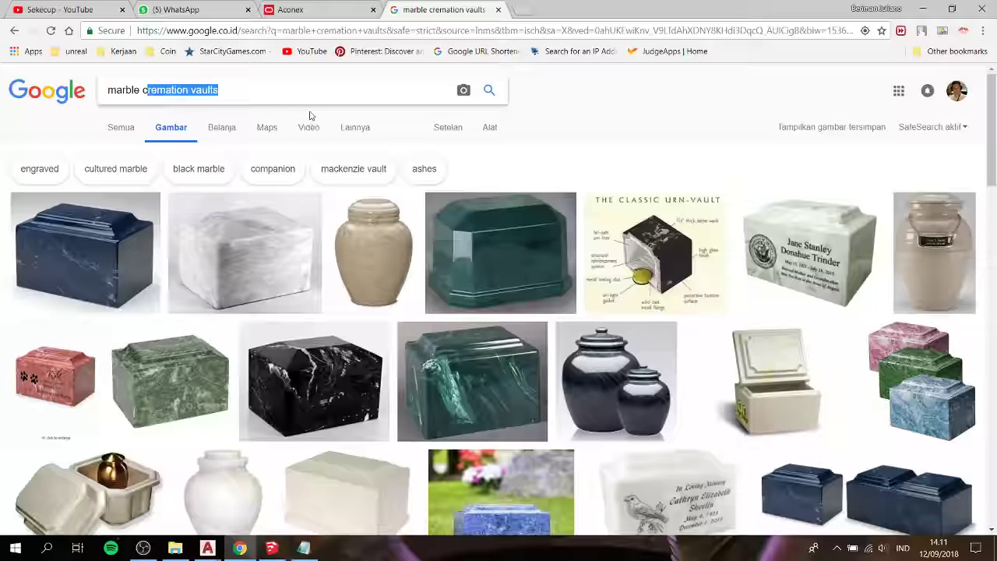
{"action": "key", "text": "BackSpace"}
{"action": "key", "text": "BackSpace"}
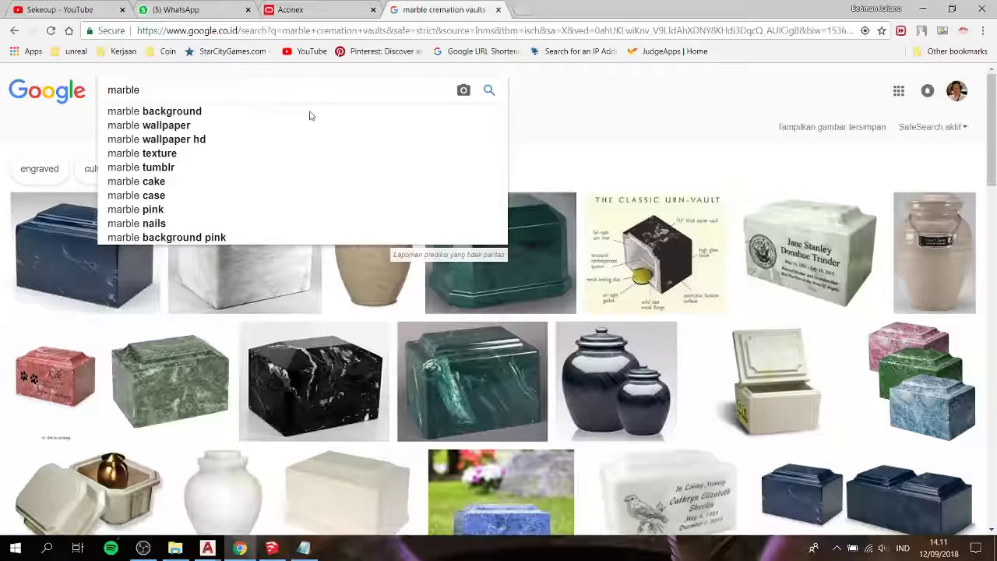
{"action": "type", "text": "text"}
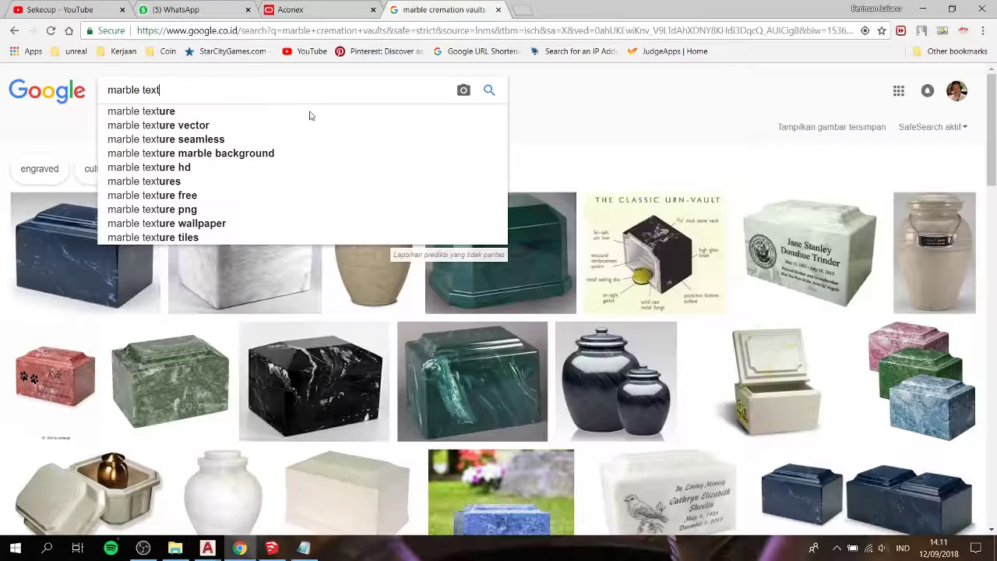
{"action": "type", "text": "ure"}
{"action": "key", "text": "Return"}
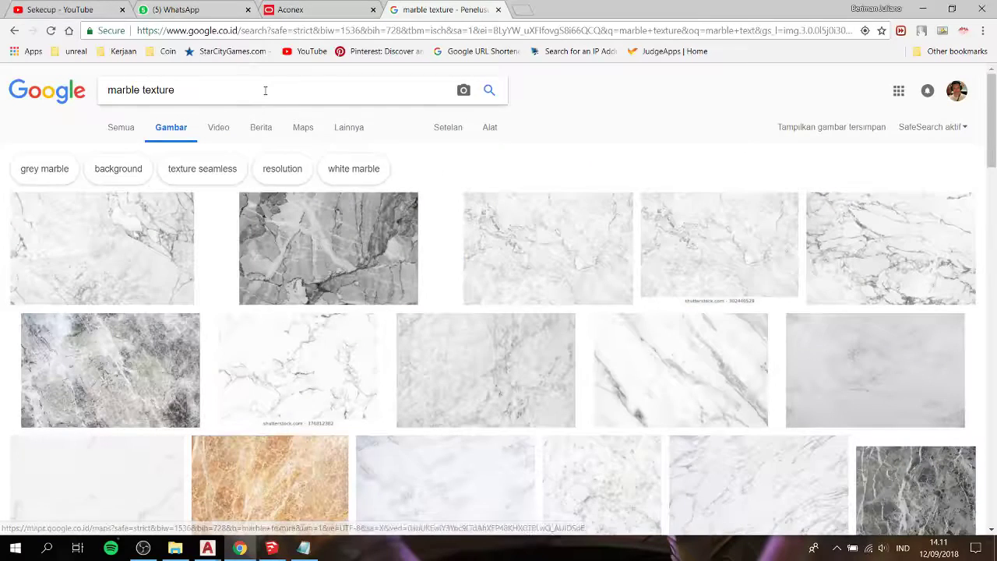
{"action": "left_click", "coordinate": [264, 91]}
{"action": "type", "text": "cream"}
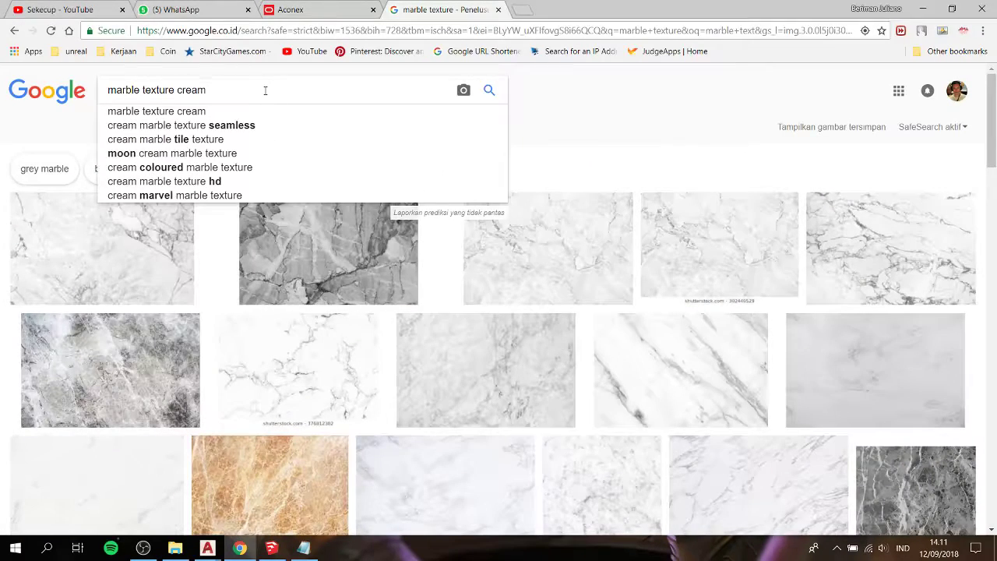
{"action": "key", "text": "Return"}
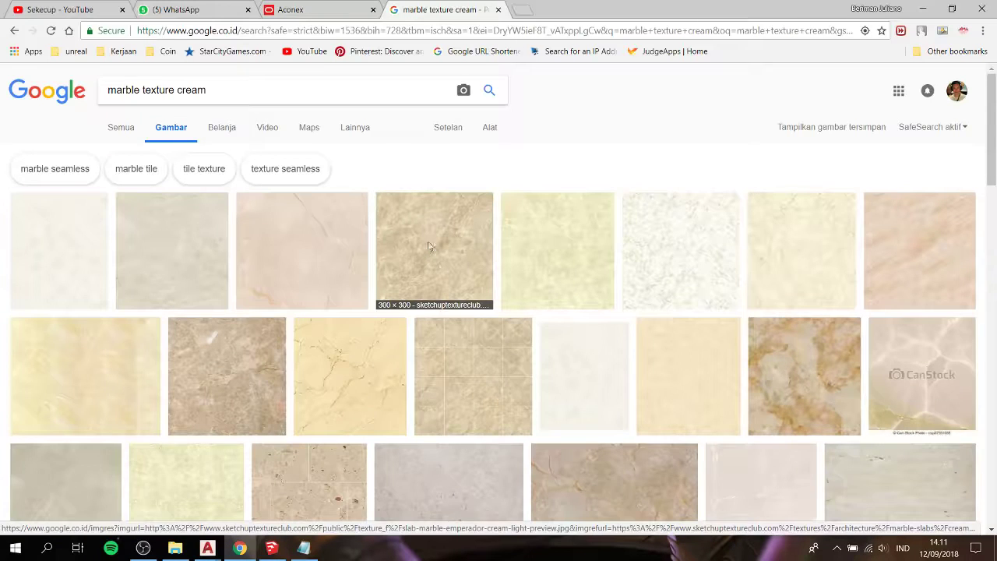
Preview the cream marble slab image and inspect its source site before closing it
{"action": "left_click", "coordinate": [428, 246]}
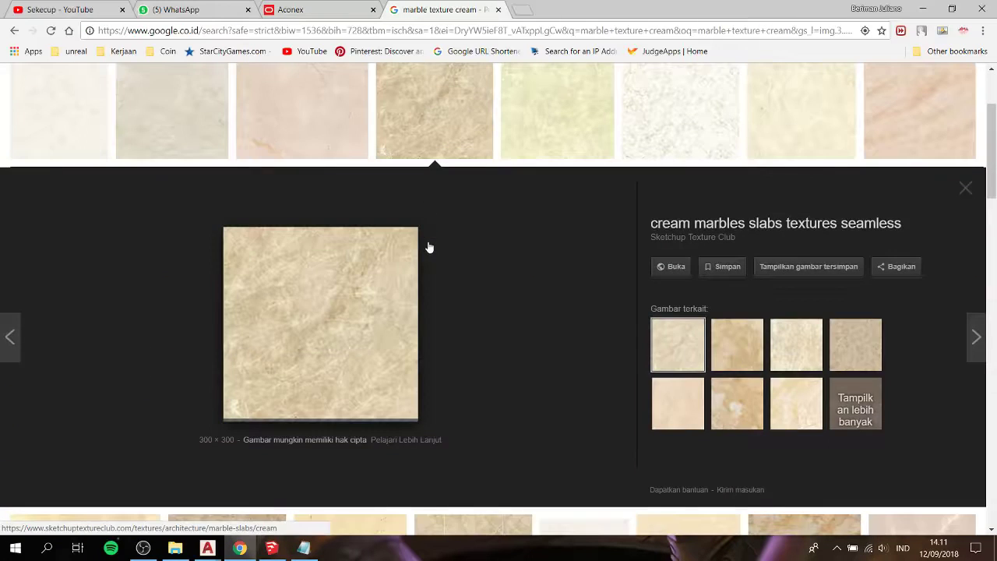
{"action": "left_click", "coordinate": [336, 283]}
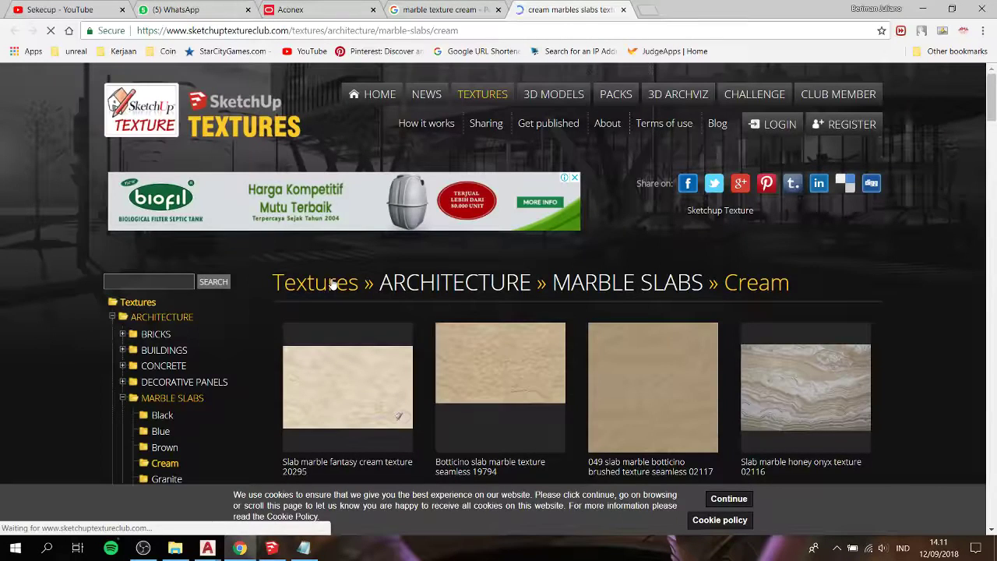
{"action": "scroll", "coordinate": [333, 285], "scroll_direction": "down", "scroll_amount": 2}
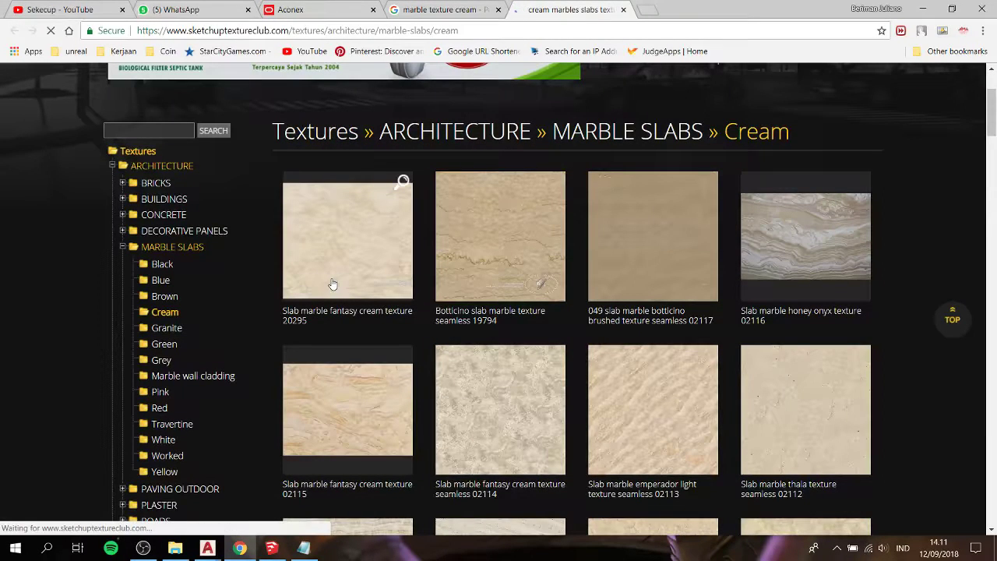
{"action": "mouse_move", "coordinate": [348, 387]}
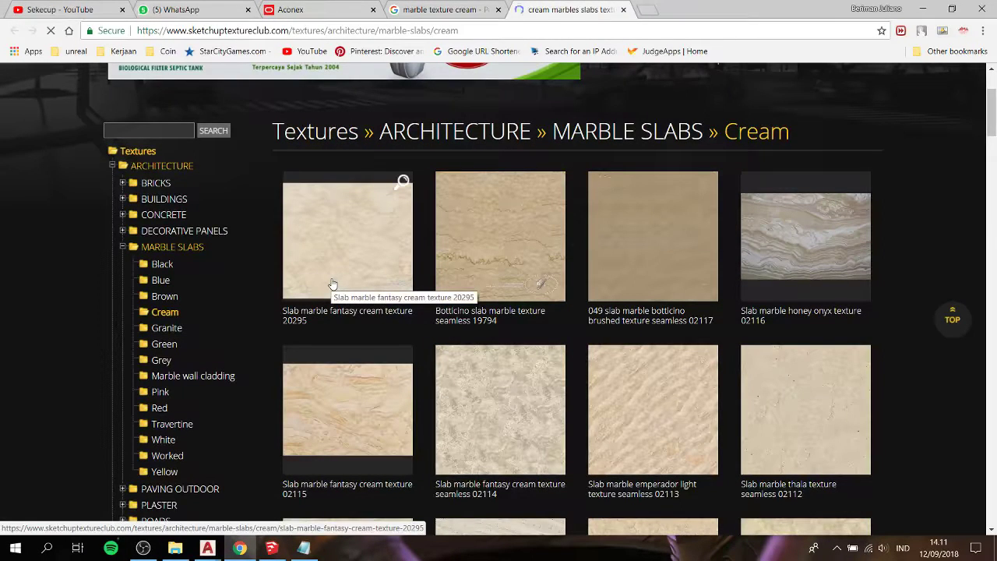
{"action": "scroll", "coordinate": [333, 285], "scroll_direction": "down", "scroll_amount": 2}
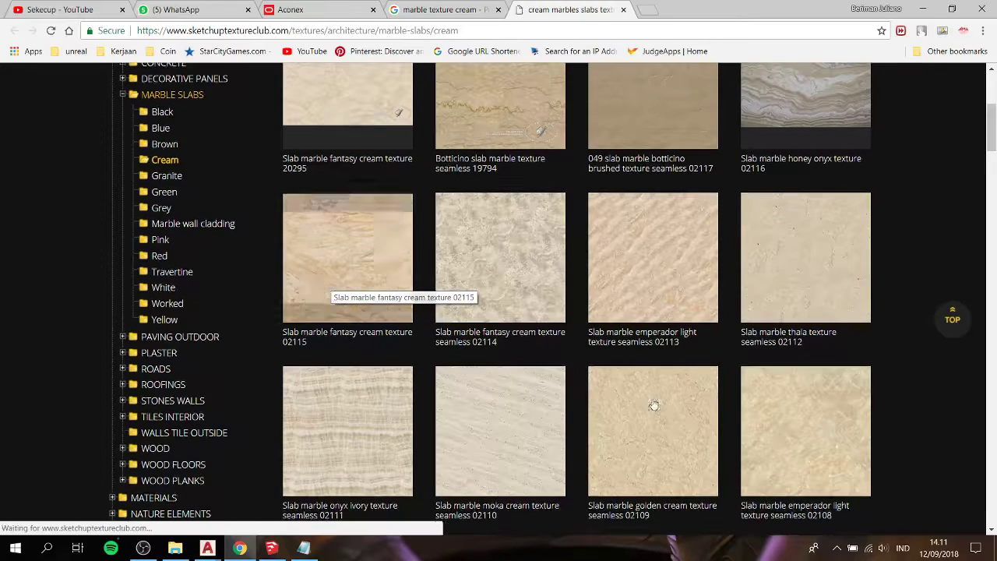
{"action": "left_click", "coordinate": [795, 438]}
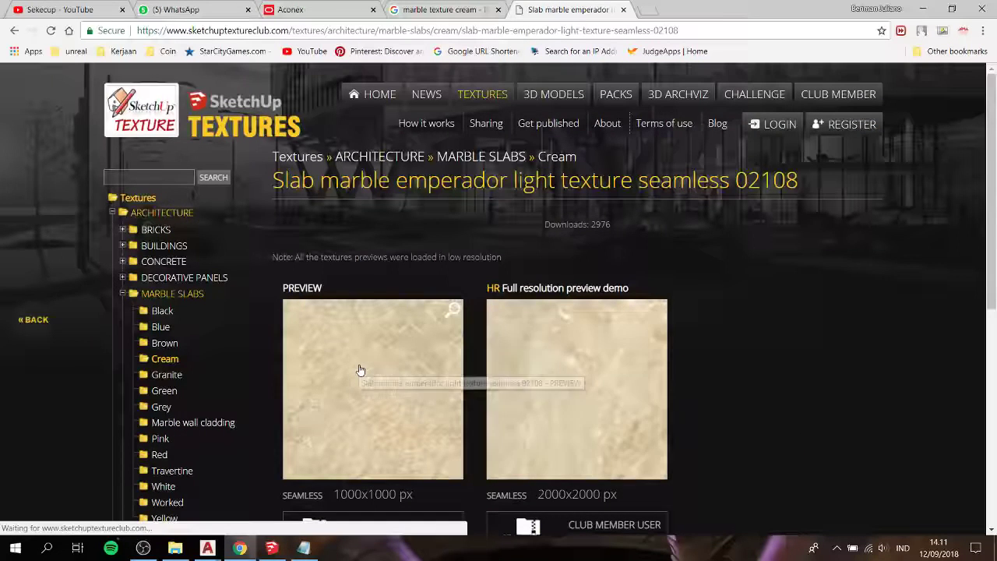
{"action": "left_click", "coordinate": [359, 369]}
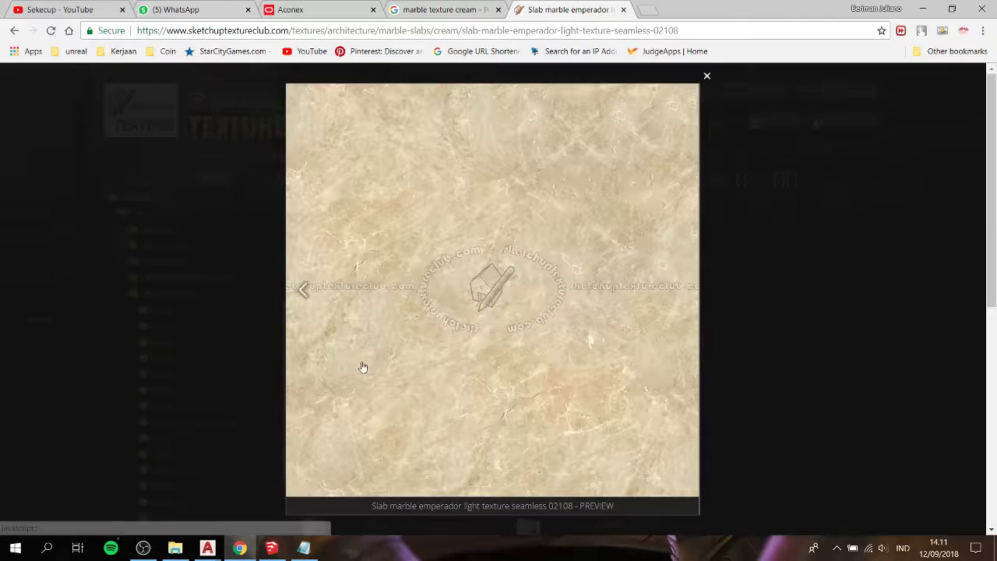
{"action": "left_click", "coordinate": [164, 273]}
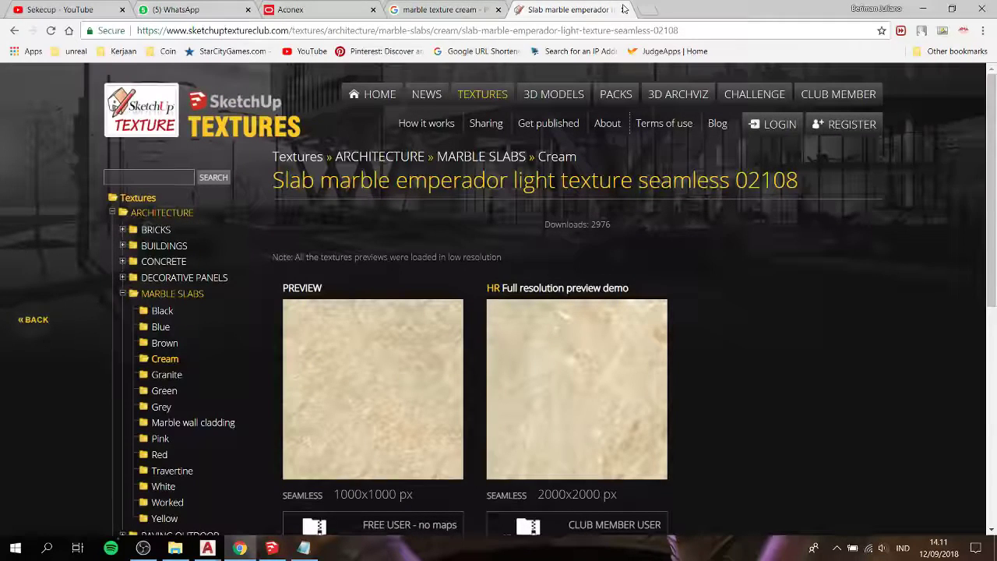
{"action": "left_click", "coordinate": [623, 9]}
Save the cream marble image as slab-marble-emperador-cream-light-preview.jpg into Pictures > Sekecup
{"action": "right_click", "coordinate": [327, 320]}
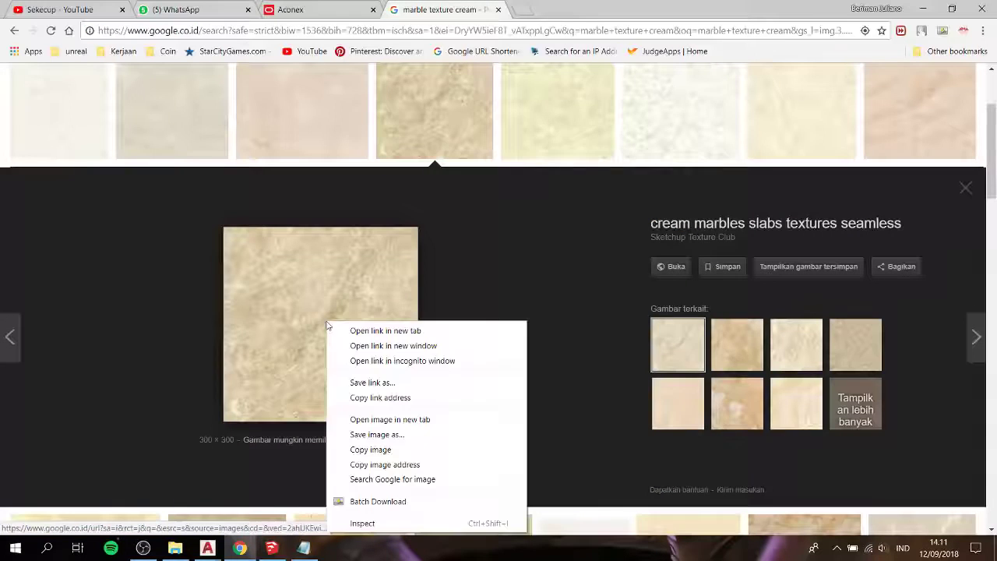
{"action": "left_click", "coordinate": [383, 434]}
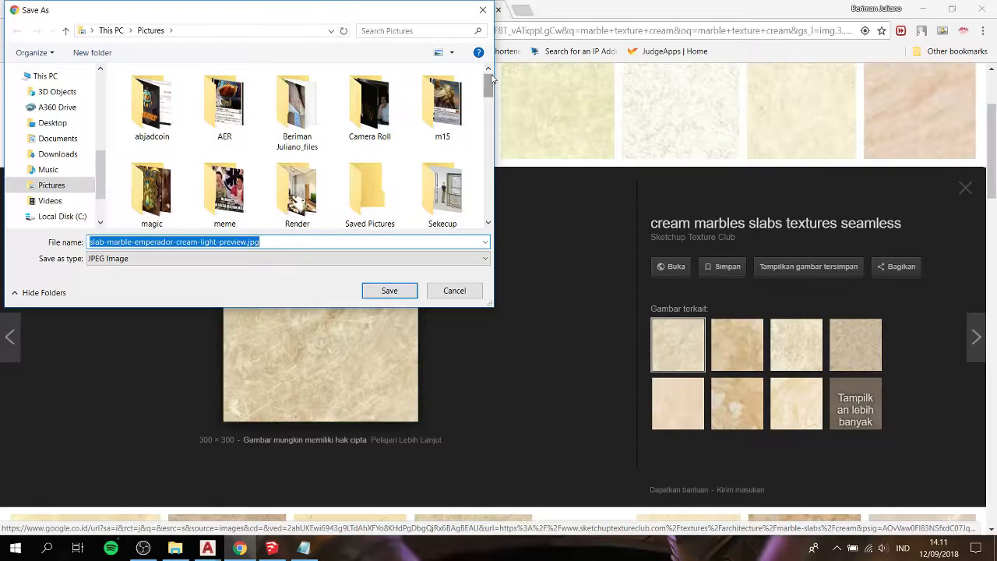
{"action": "mouse_move", "coordinate": [489, 78]}
{"action": "left_mouse_down"}
{"action": "mouse_move", "coordinate": [490, 95]}
{"action": "mouse_move", "coordinate": [490, 78]}
{"action": "left_mouse_up"}
{"action": "left_click", "coordinate": [427, 193]}
{"action": "double_click", "coordinate": [427, 193]}
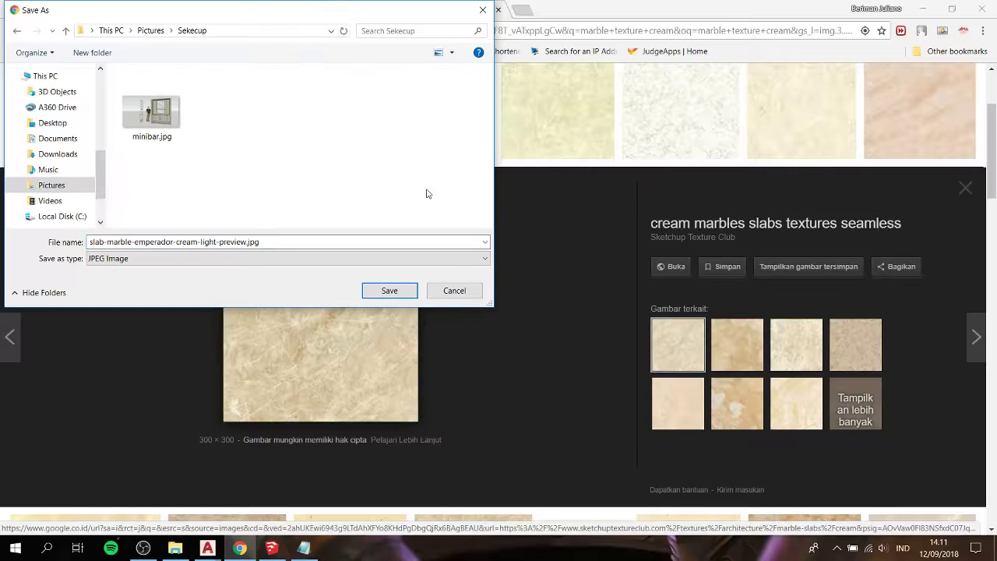
{"action": "left_click", "coordinate": [285, 241]}
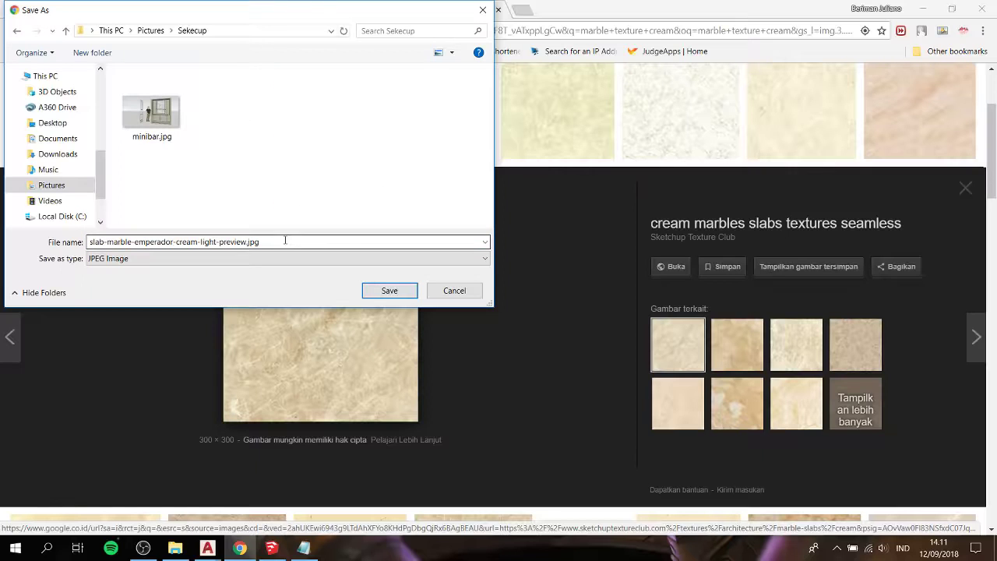
{"action": "left_click", "coordinate": [387, 296]}
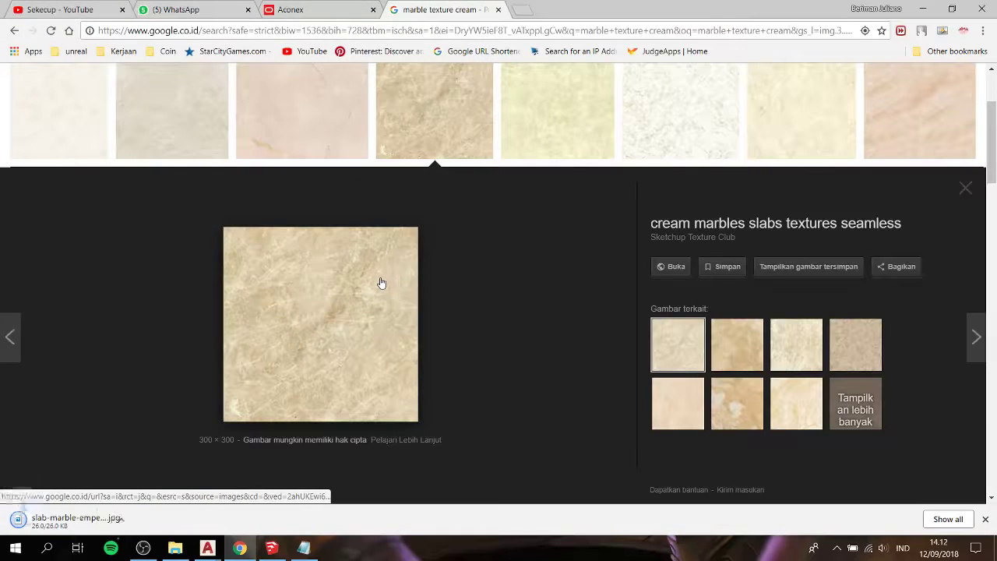
Import the cream marble image, scale it, and move it left of the plan
{"action": "mouse_move", "coordinate": [70, 519]}
{"action": "left_mouse_down"}
{"action": "mouse_move", "coordinate": [235, 513]}
{"action": "mouse_move", "coordinate": [286, 448]}
{"action": "left_mouse_up"}
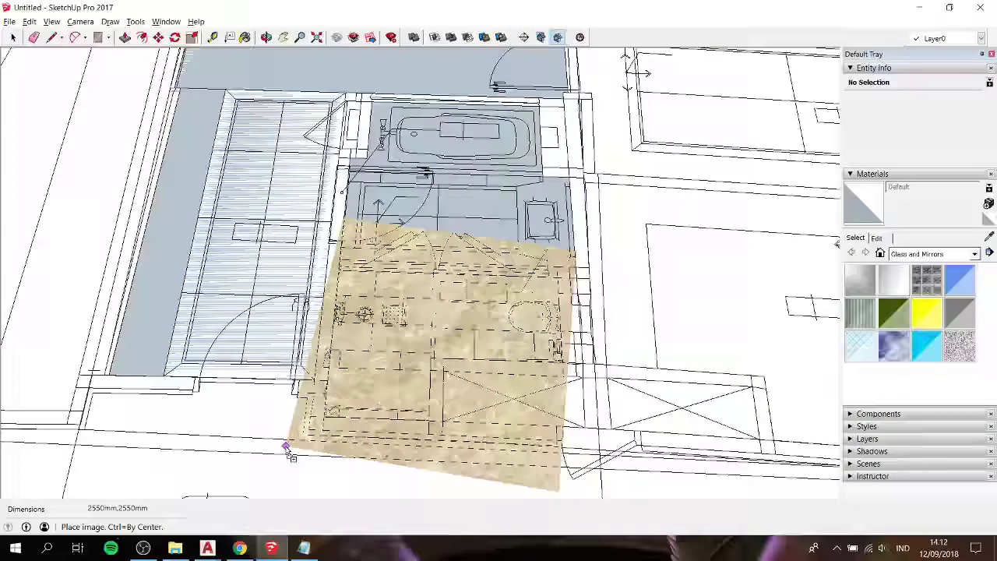
{"action": "left_click", "coordinate": [42, 279]}
{"action": "key", "text": "s"}
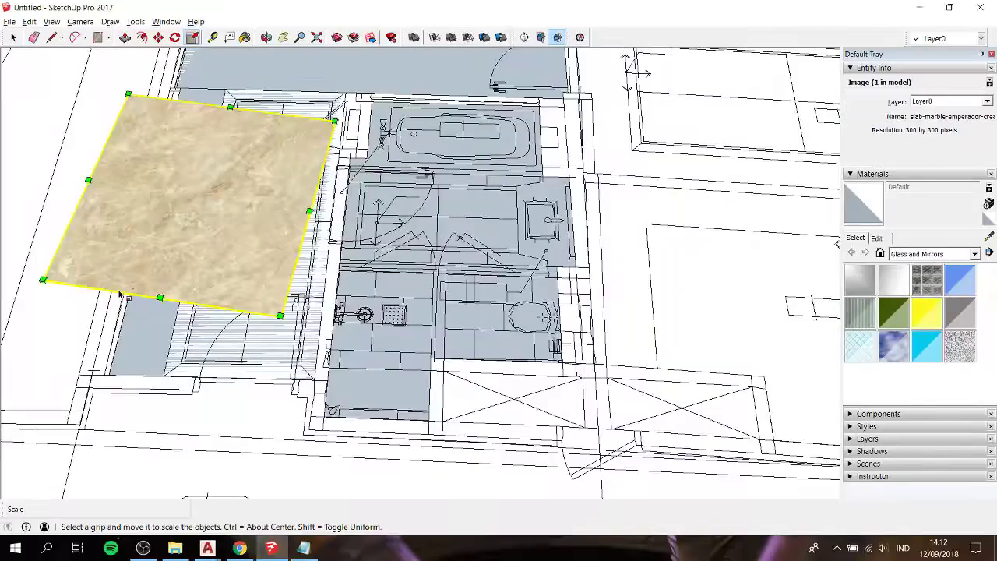
{"action": "scroll", "coordinate": [121, 294], "scroll_direction": "down", "scroll_amount": 2}
{"action": "middle_click_drag", "start_coordinate": [169, 278], "coordinate": [572, 304], "text": "shift"}
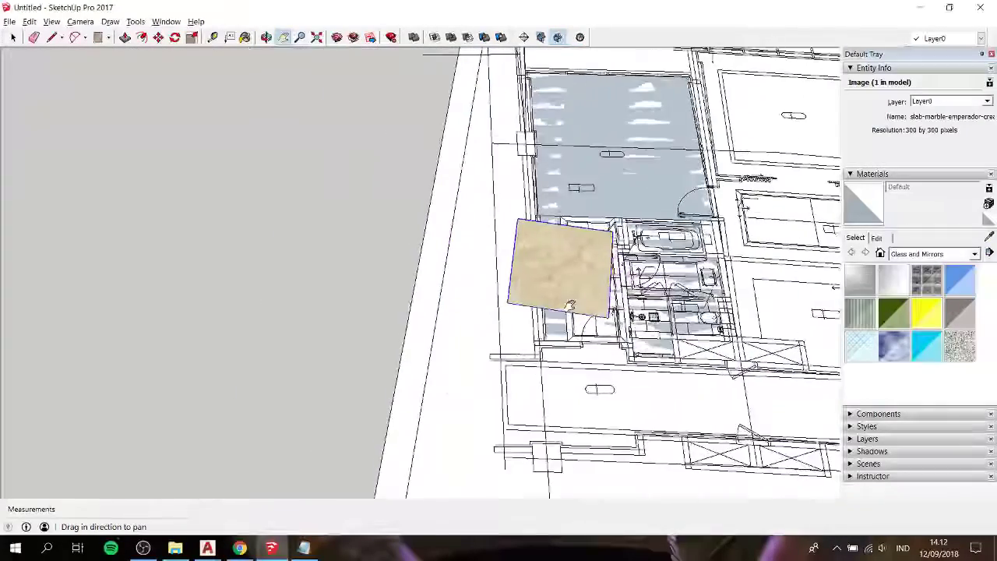
{"action": "key", "text": "m"}
{"action": "left_click", "coordinate": [543, 337]}
{"action": "left_click", "coordinate": [292, 329]}
{"action": "key", "text": "space"}
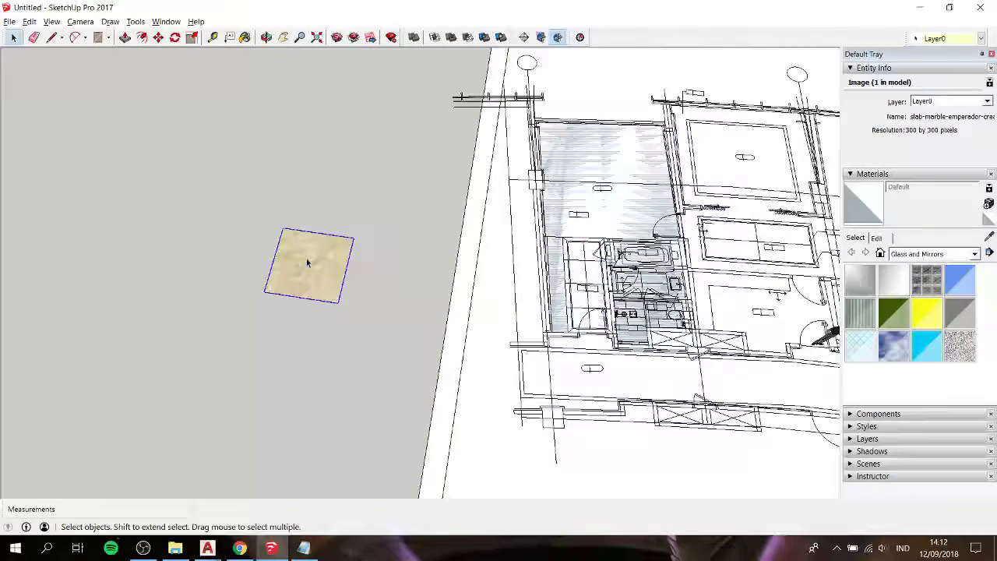
Explode the marble image and sample its cream marble material
{"action": "right_click", "coordinate": [307, 263]}
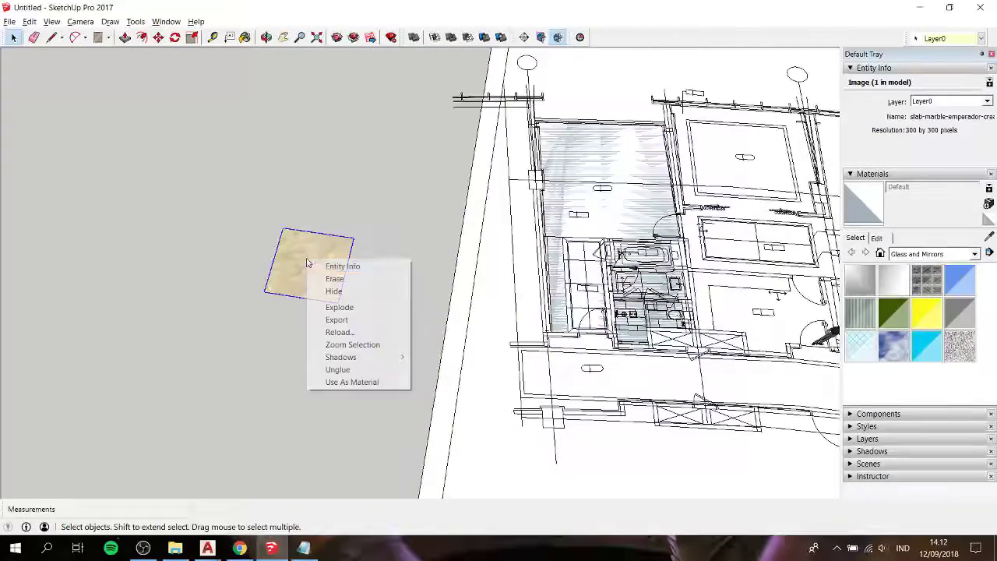
{"action": "left_click", "coordinate": [352, 307]}
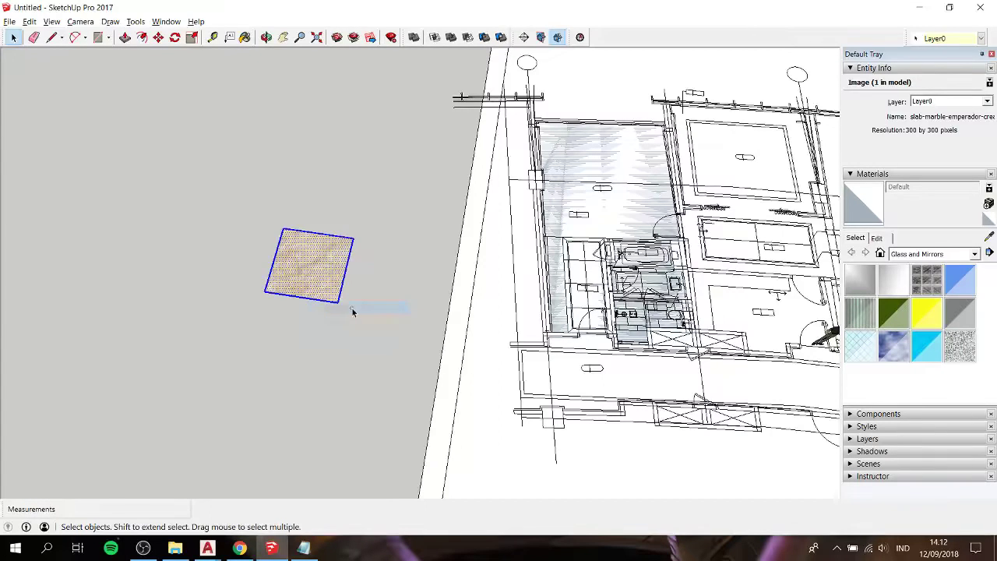
{"action": "left_click", "coordinate": [322, 265]}
{"action": "key", "text": "b"}
{"action": "left_click", "coordinate": [328, 255], "text": "alt"}
{"action": "key", "text": "space"}
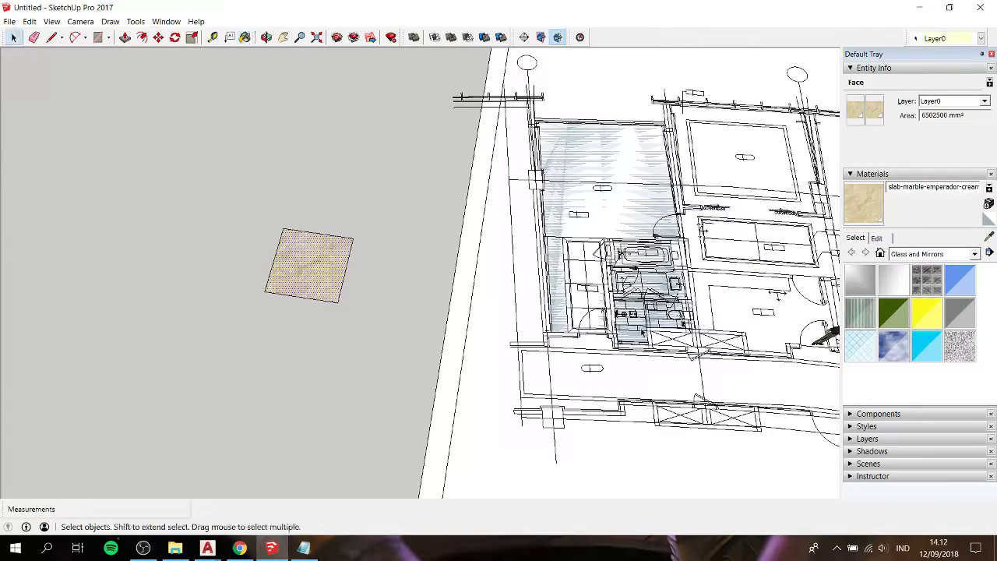
{"action": "scroll", "coordinate": [592, 308], "scroll_direction": "up", "scroll_amount": 3}
{"action": "scroll", "coordinate": [593, 308], "scroll_direction": "up", "scroll_amount": 3}
Paint the floor faces inside the plan group with the cream marble
{"action": "left_click", "coordinate": [555, 312]}
{"action": "double_click", "coordinate": [556, 312]}
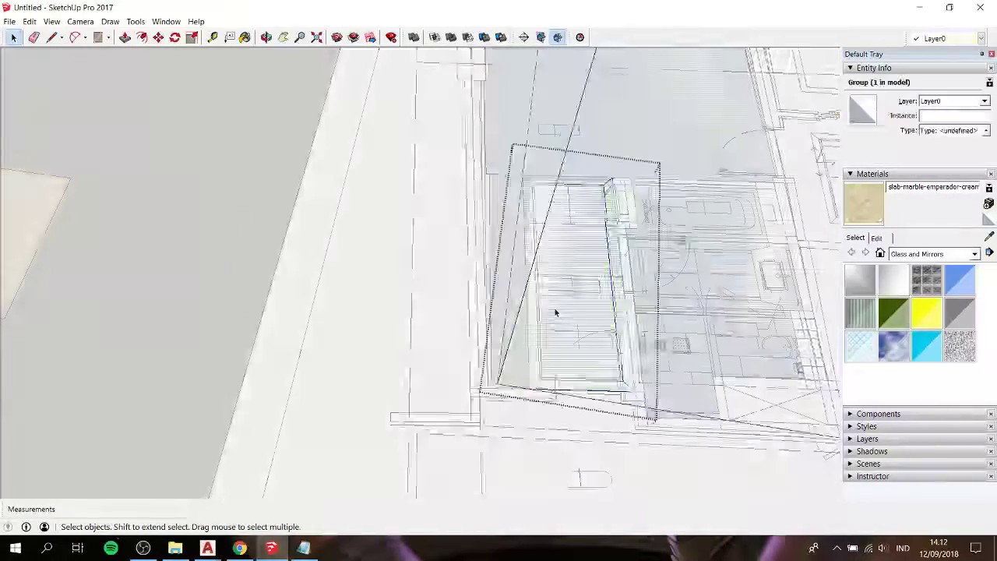
{"action": "key", "text": "b"}
{"action": "scroll", "coordinate": [559, 302], "scroll_direction": "up", "scroll_amount": 5}
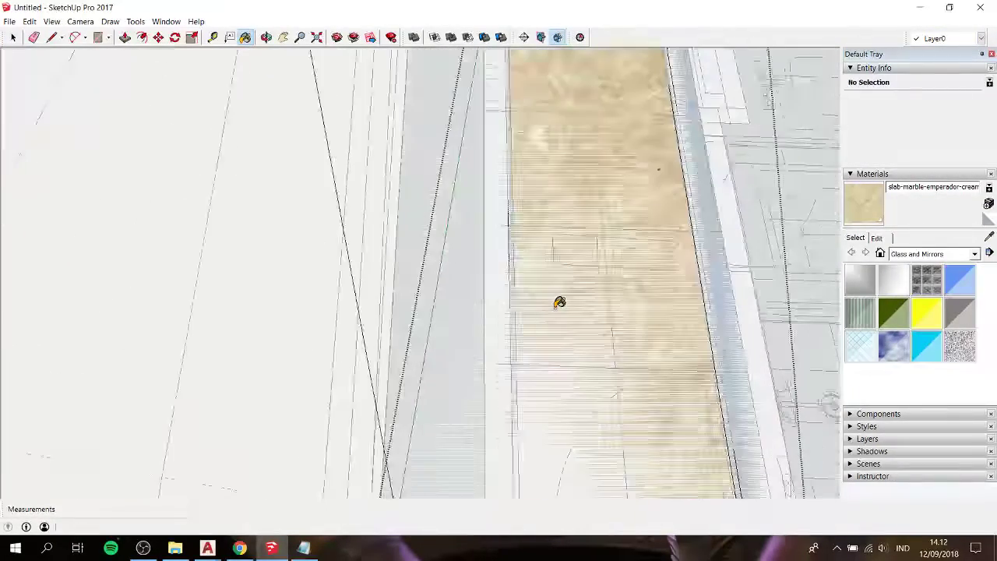
{"action": "key", "text": "space"}
{"action": "left_click", "coordinate": [496, 277]}
{"action": "key", "text": "b"}
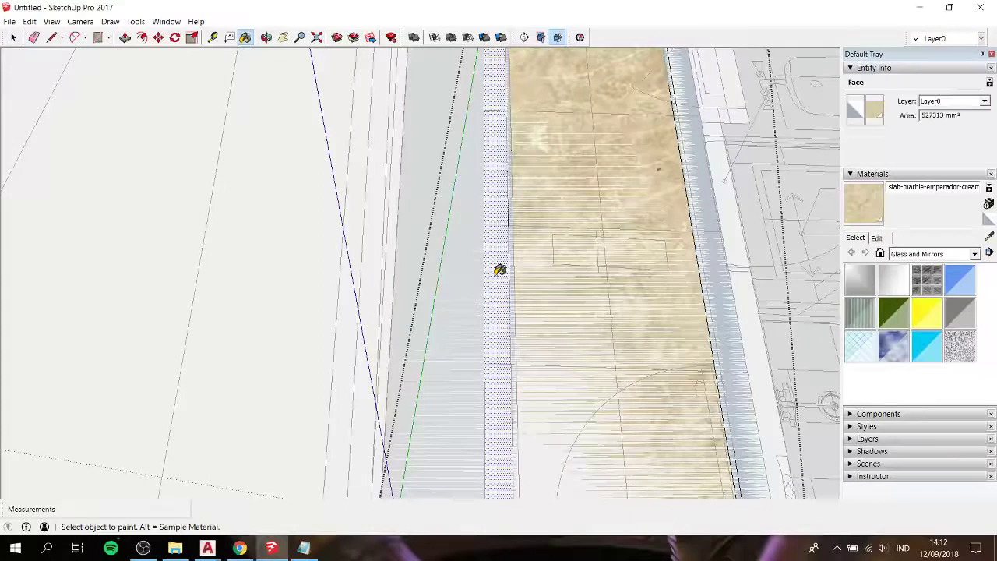
{"action": "key", "text": "space"}
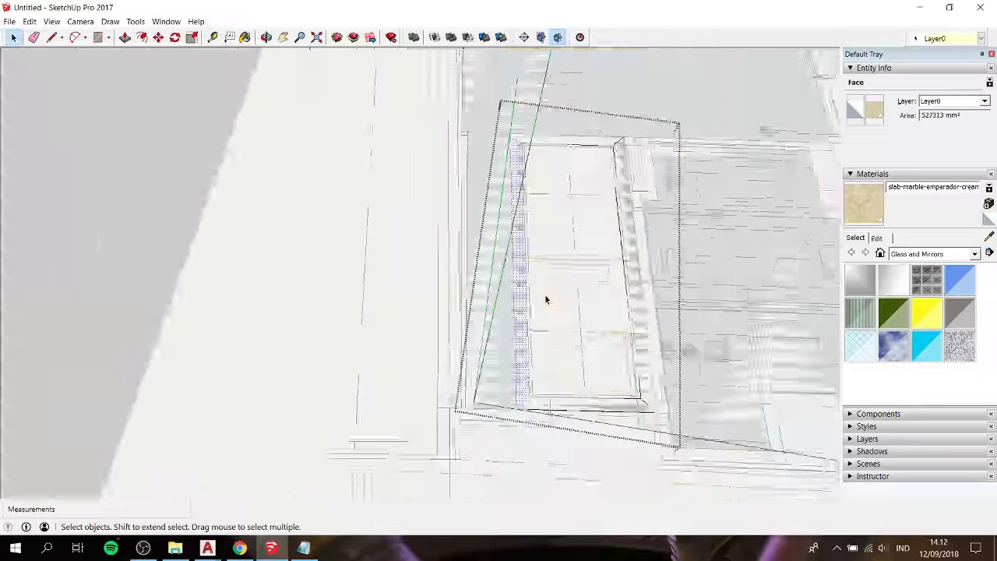
{"action": "scroll", "coordinate": [546, 296], "scroll_direction": "down", "scroll_amount": 5}
{"action": "scroll", "coordinate": [545, 296], "scroll_direction": "up", "scroll_amount": 3}
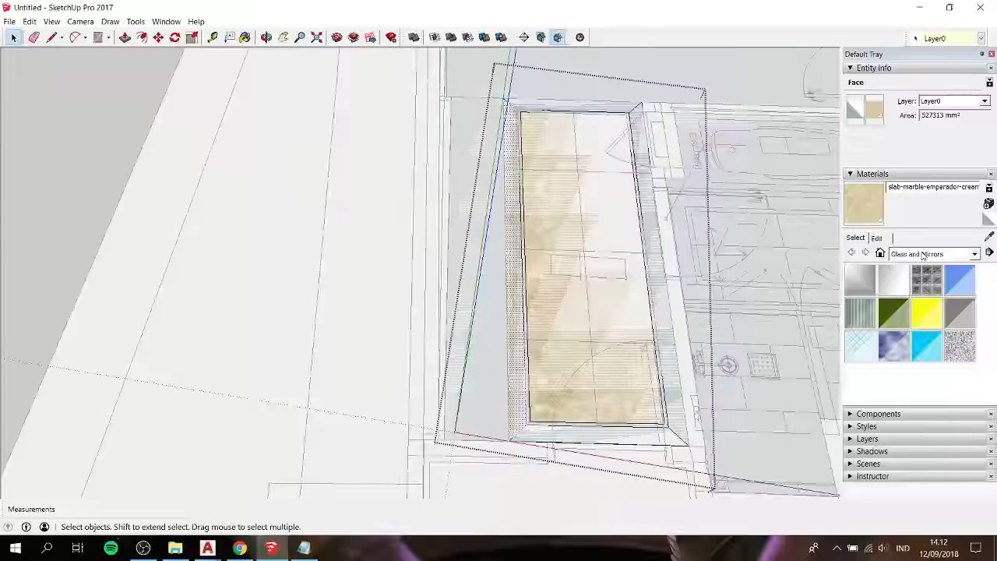
Browse the material collections list unchanged, then return to Chrome's marble results
{"action": "left_click", "coordinate": [924, 254]}
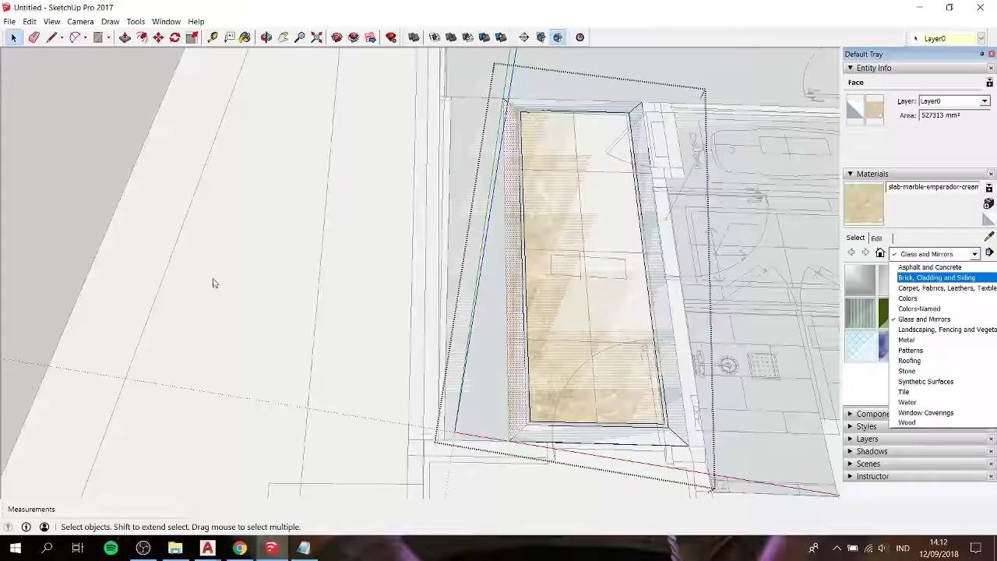
{"action": "left_click", "coordinate": [89, 188]}
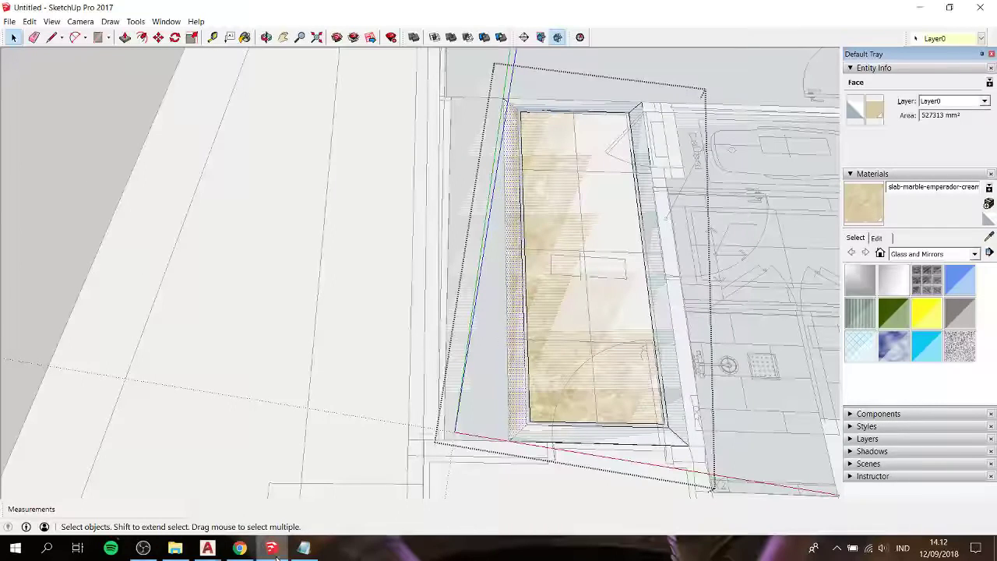
{"action": "left_click", "coordinate": [240, 548]}
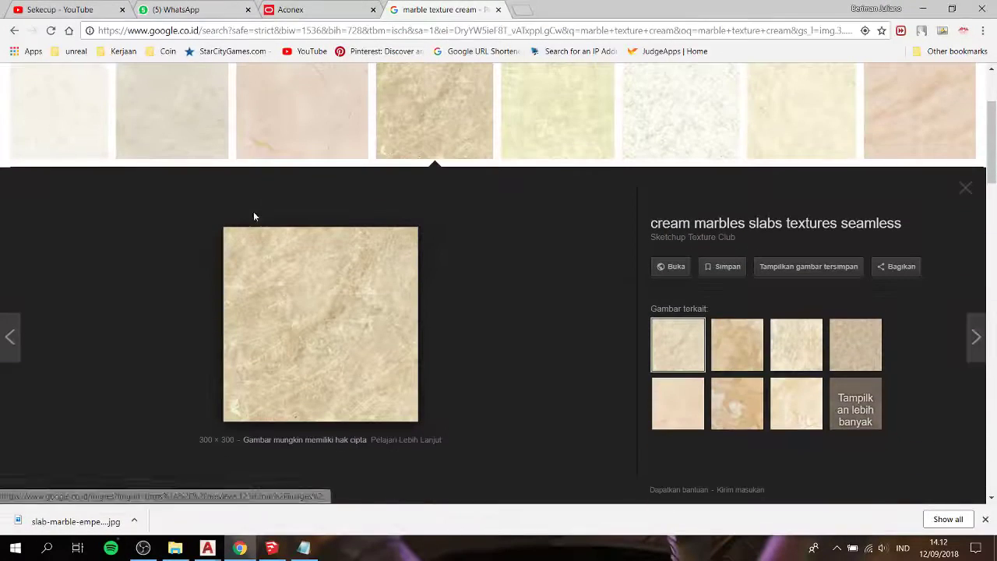
Change the image search from cream to black marble textures
{"action": "scroll", "coordinate": [165, 228], "scroll_direction": "up", "scroll_amount": 3}
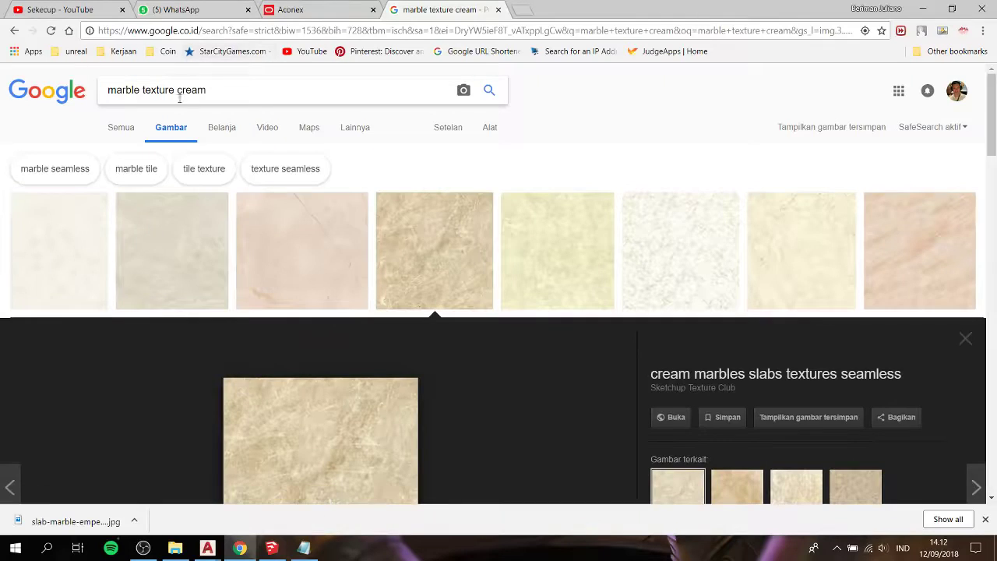
{"action": "left_click_drag", "start_coordinate": [178, 94], "coordinate": [323, 95]}
{"action": "type", "text": "black"}
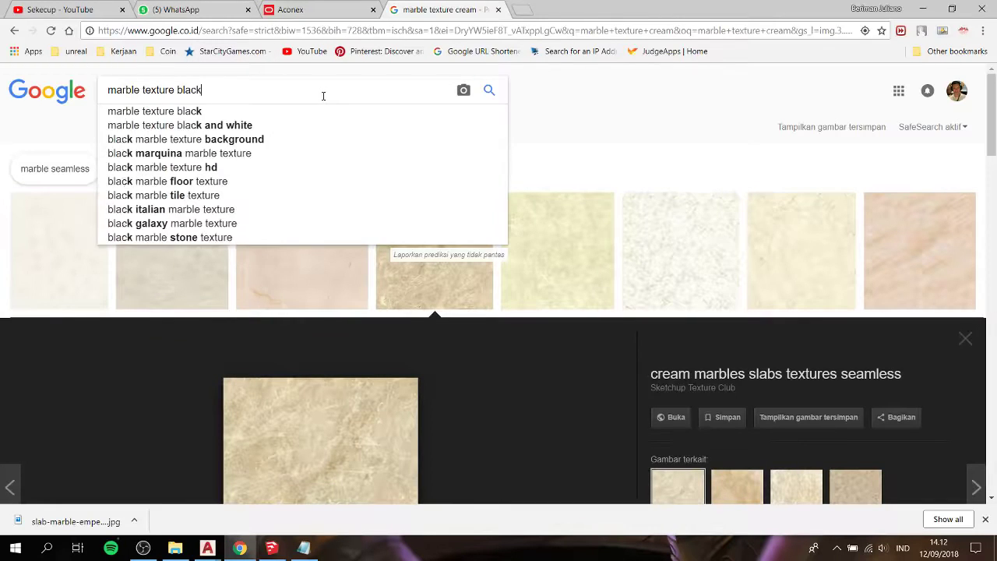
{"action": "key", "text": "Return"}
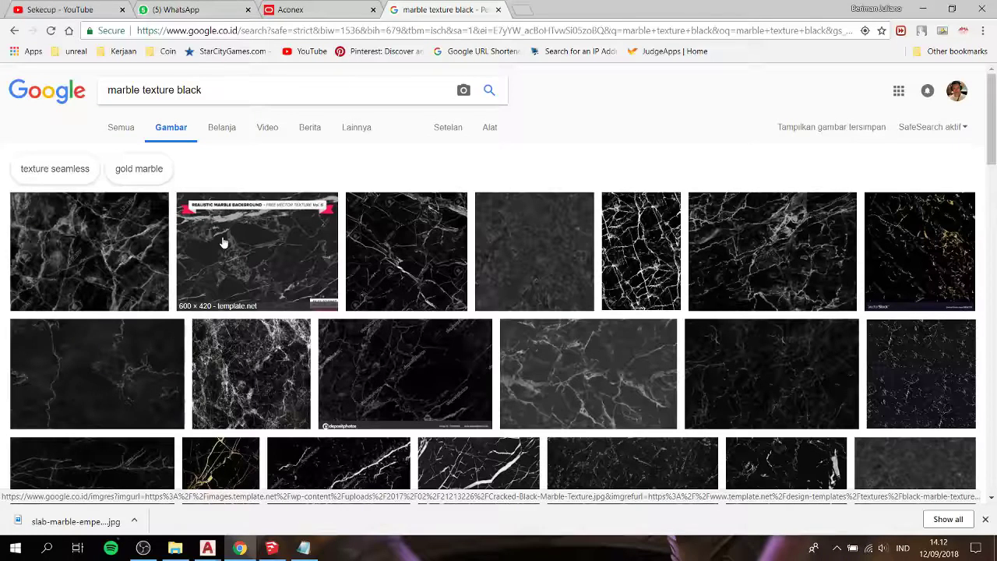
Save a dark marble texture as Seamless marble texture (8).jpg into Sekecup
{"action": "left_click", "coordinate": [518, 245]}
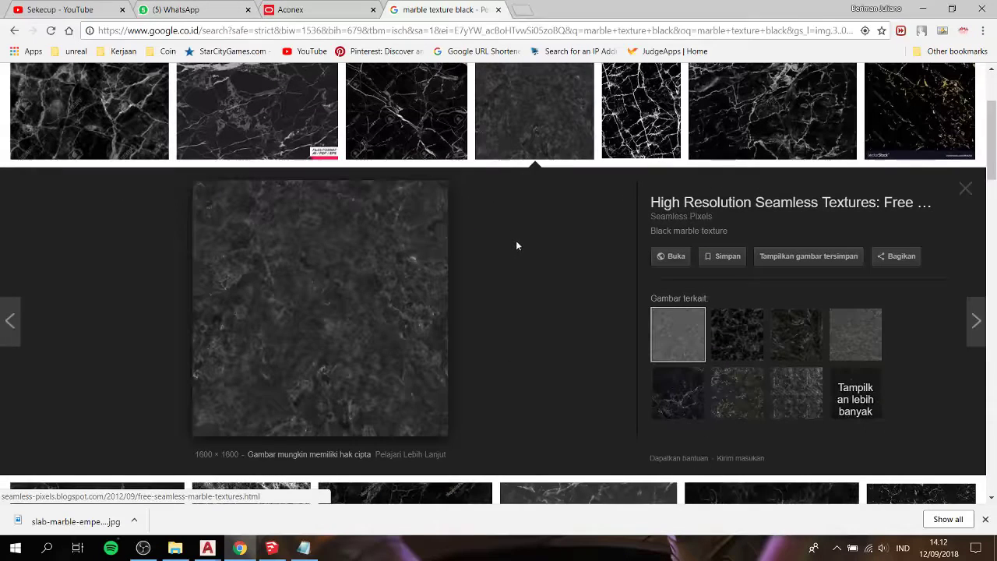
{"action": "right_click", "coordinate": [331, 282]}
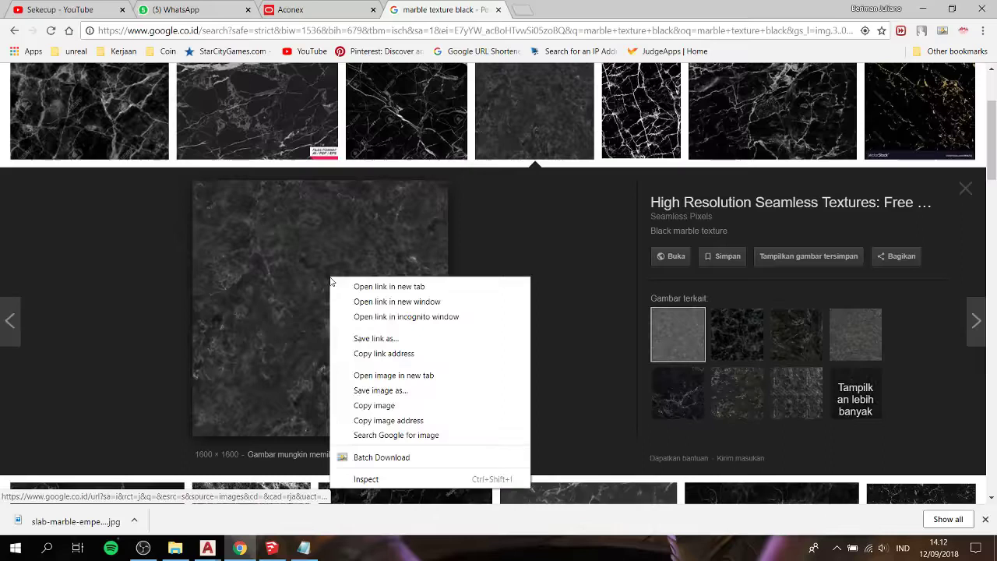
{"action": "left_click", "coordinate": [405, 389]}
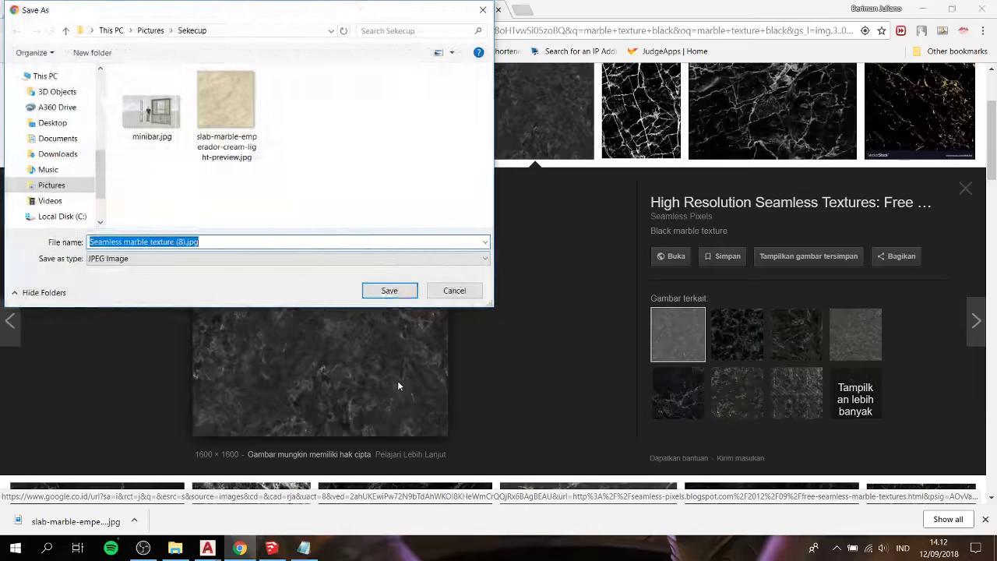
{"action": "left_click", "coordinate": [373, 297]}
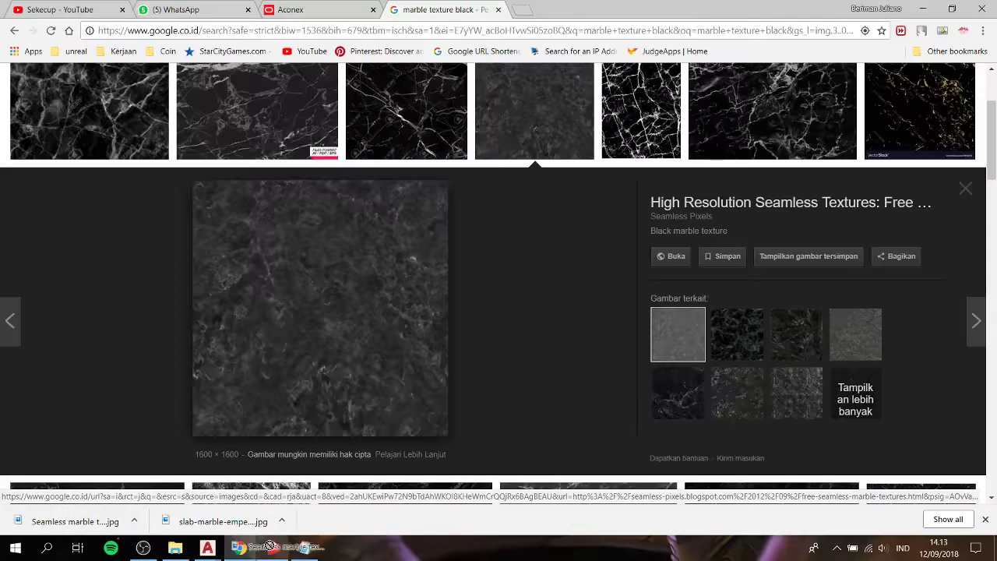
{"action": "left_click", "coordinate": [271, 548]}
Import and scale the black marble image, pasting a copy above the cream square
{"action": "left_click_drag", "start_coordinate": [315, 366], "coordinate": [300, 330]}
{"action": "key", "text": "s"}
{"action": "scroll", "coordinate": [296, 330], "scroll_direction": "down", "scroll_amount": 5}
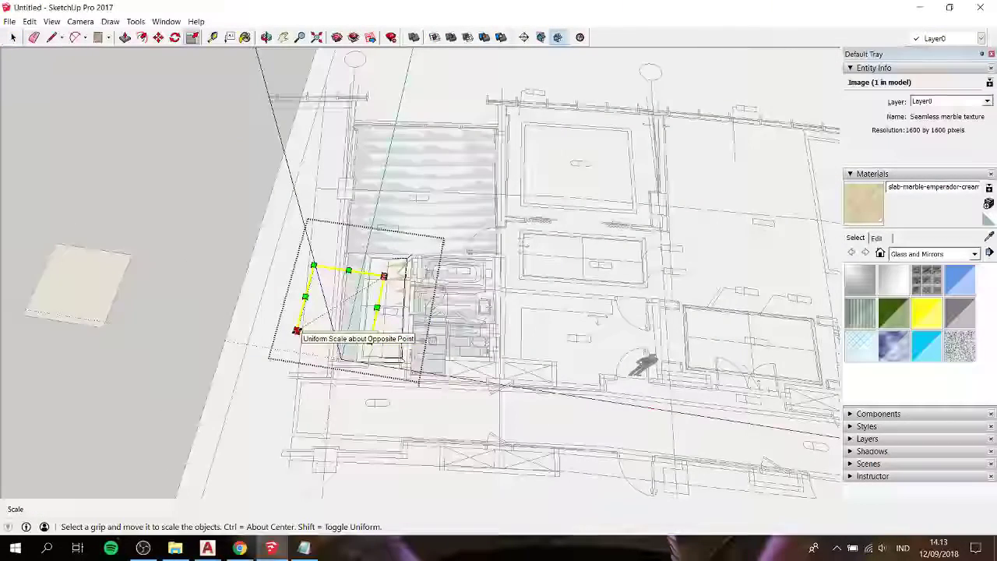
{"action": "left_click_drag", "start_coordinate": [296, 331], "coordinate": [303, 336]}
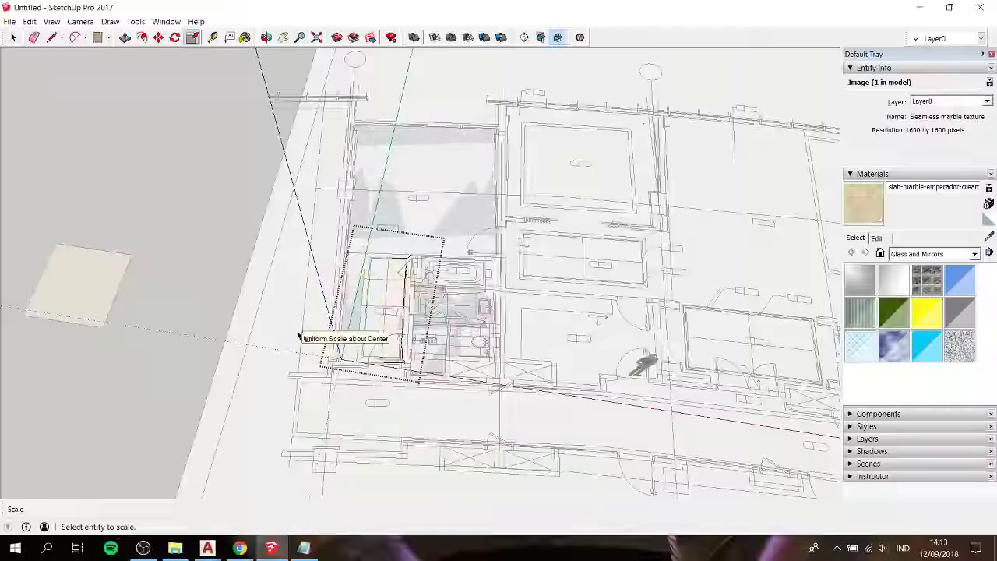
{"action": "left_click", "coordinate": [182, 247]}
{"action": "key", "text": "space"}
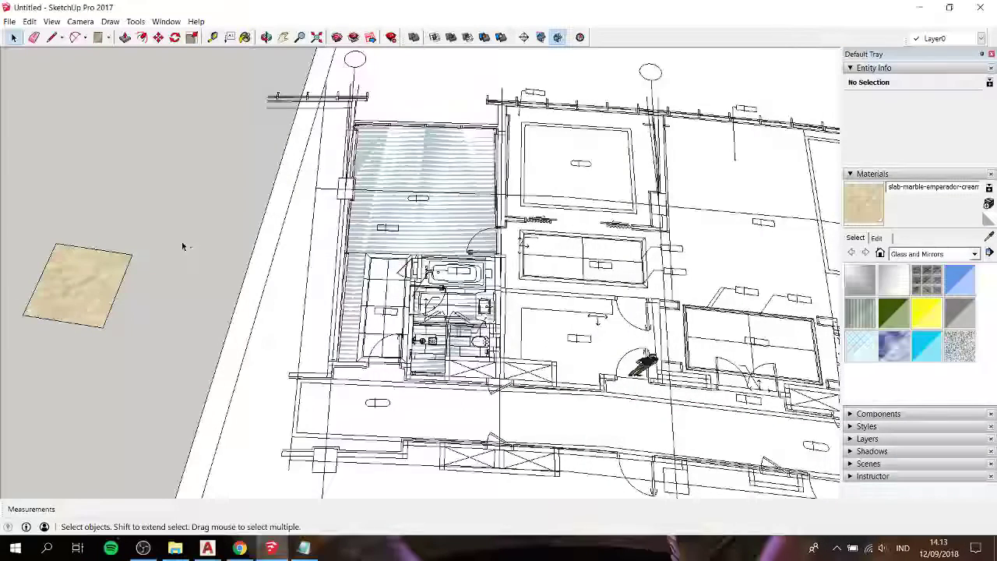
{"action": "key", "text": "ctrl+v"}
{"action": "left_click", "coordinate": [78, 207]}
Explode the black marble image and sample its material for painting
{"action": "key", "text": "b"}
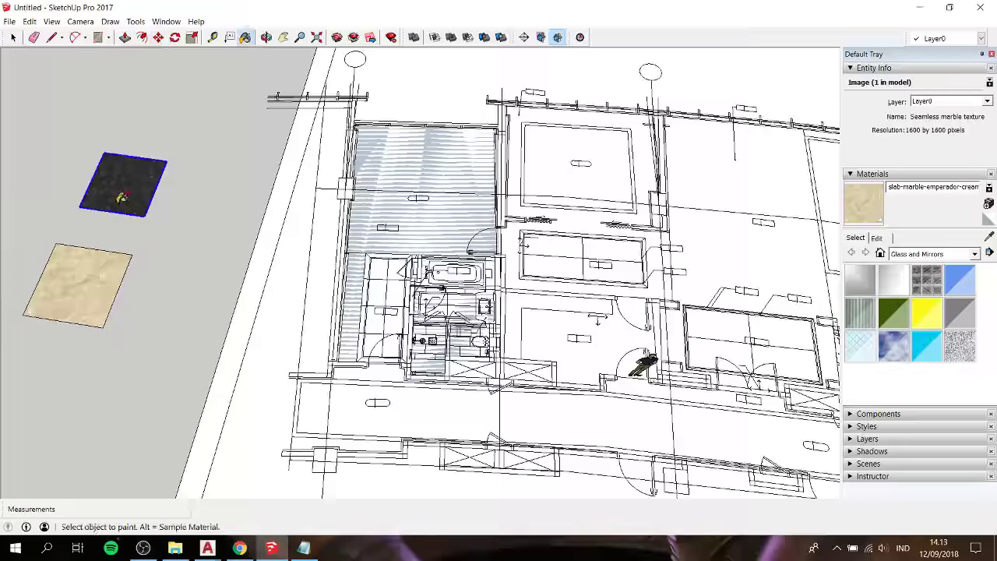
{"action": "scroll", "coordinate": [419, 300], "scroll_direction": "up", "scroll_amount": 2}
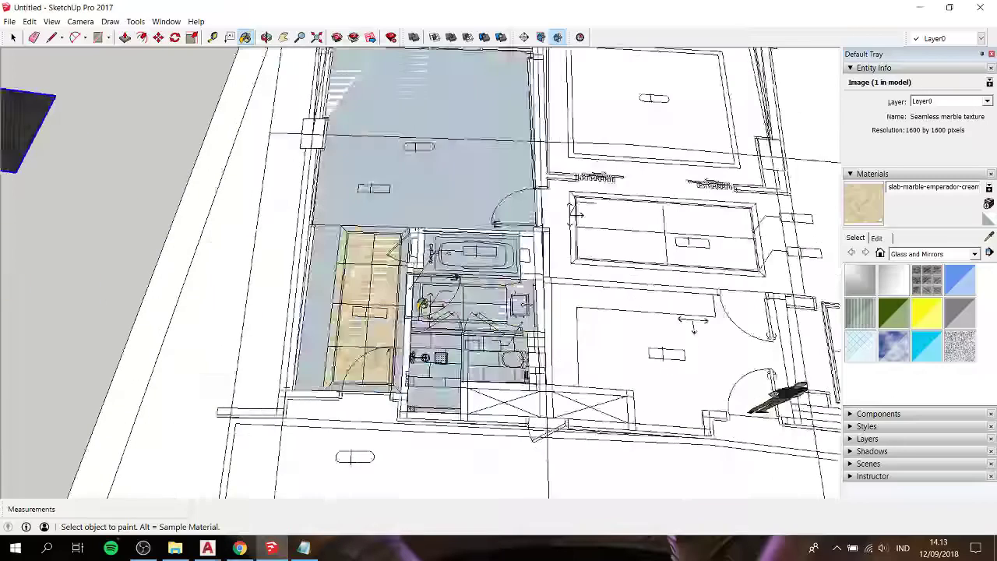
{"action": "right_click", "coordinate": [21, 109]}
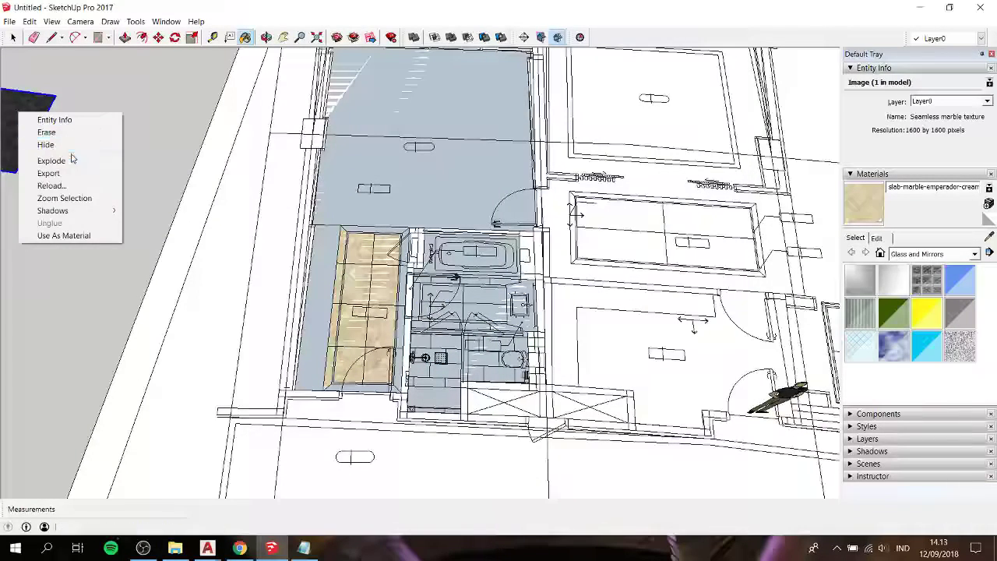
{"action": "left_click", "coordinate": [46, 158]}
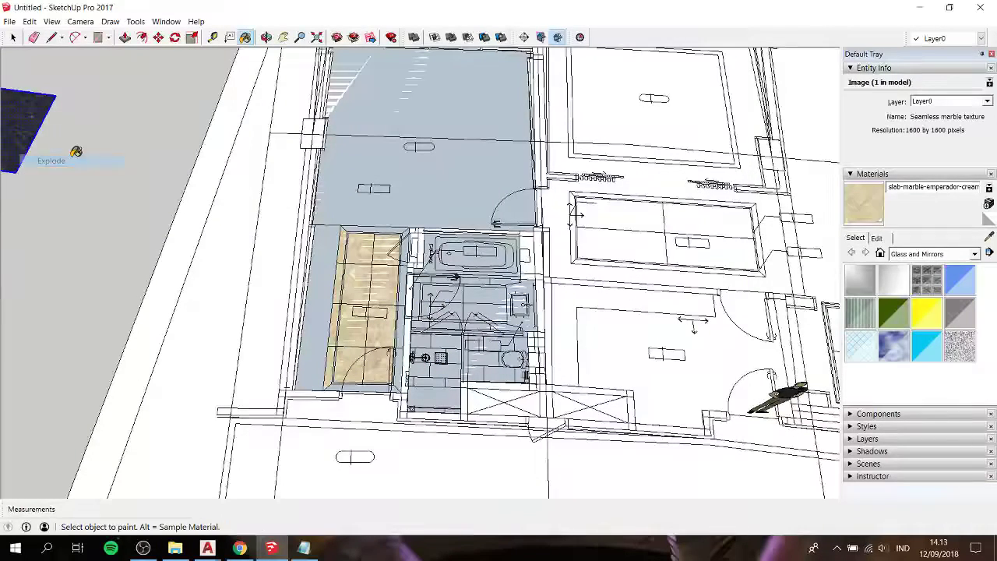
{"action": "left_click", "coordinate": [32, 119], "text": "alt"}
{"action": "key", "text": "space"}
{"action": "key", "text": "h"}
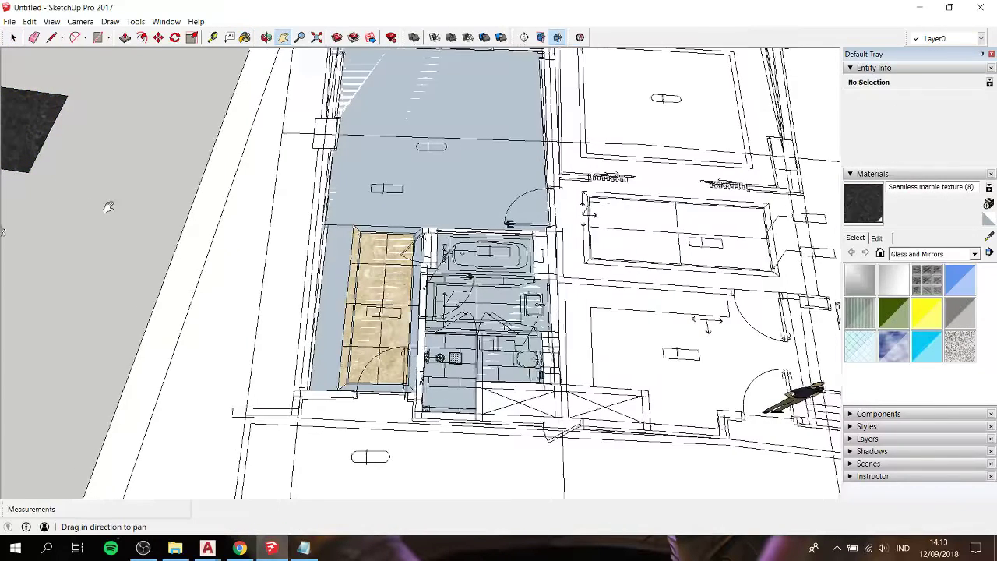
{"action": "left_click_drag", "start_coordinate": [56, 193], "coordinate": [445, 319]}
{"action": "key", "text": "alt+Tab"}
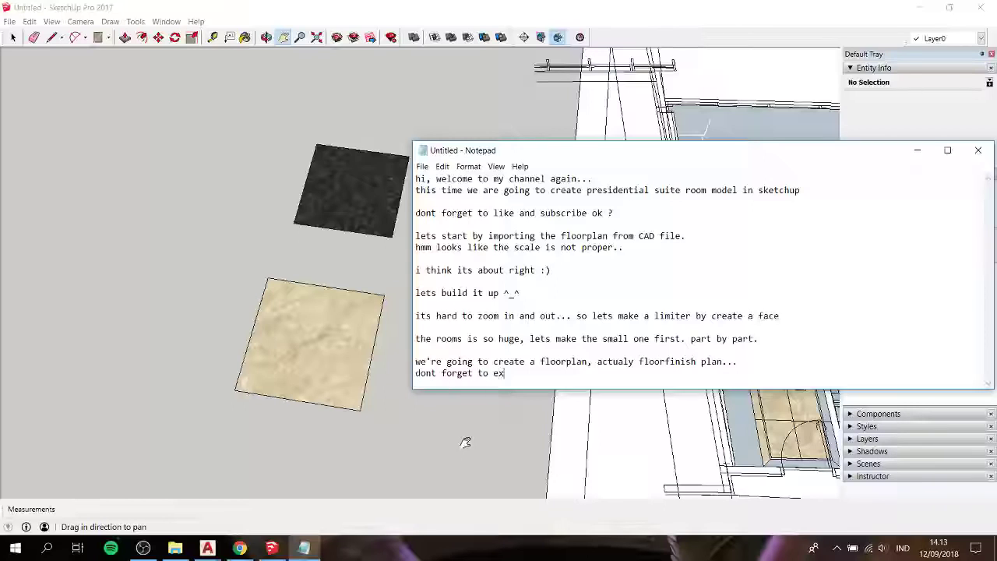
Finish the note: 'dont forget to explode the texture so we can copy them'
{"action": "type", "text": "e"}
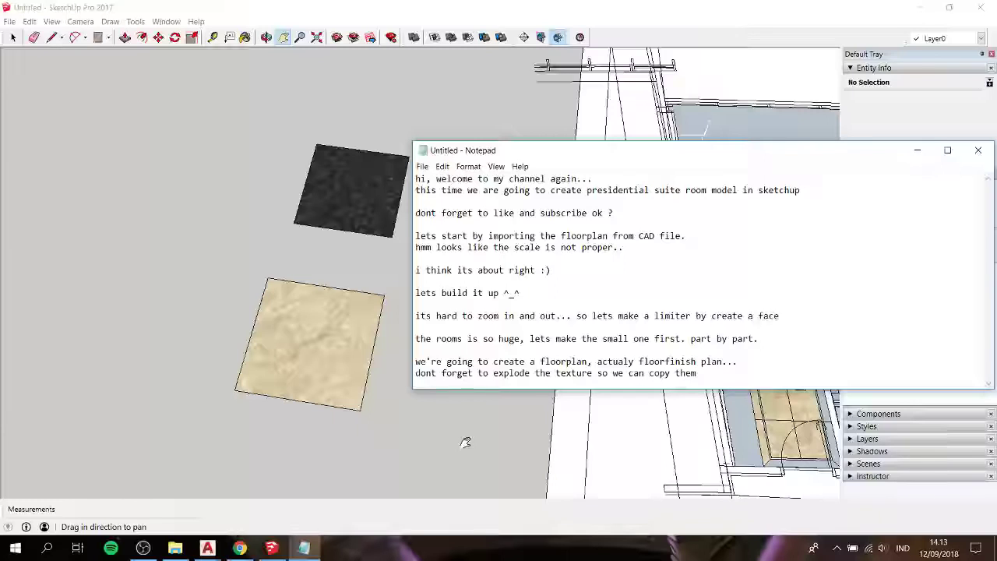
{"action": "key", "text": "Return"}
{"action": "key", "text": "Return"}
Center the building and select the bathroom-side floor strip group
{"action": "left_click", "coordinate": [203, 264]}
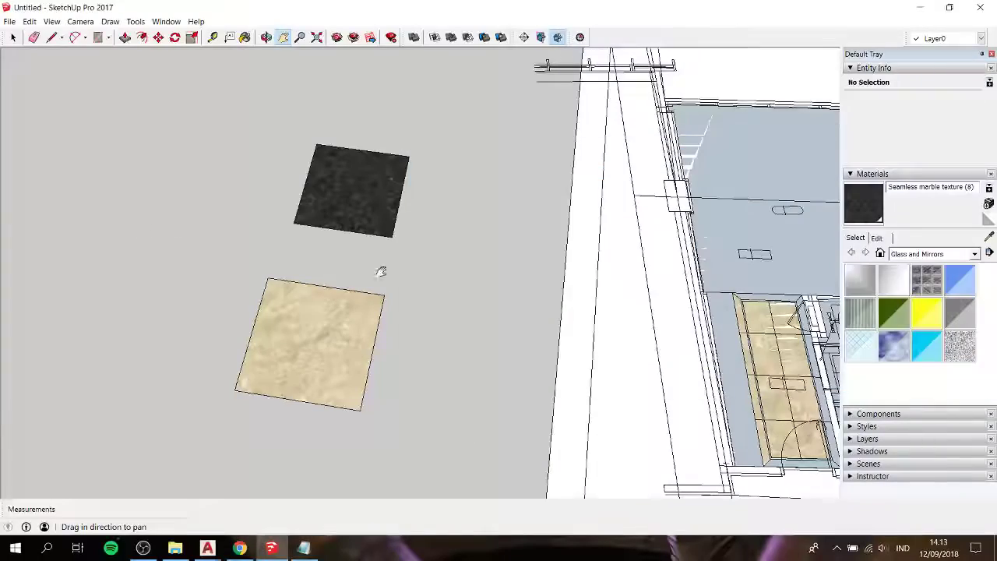
{"action": "left_click_drag", "start_coordinate": [572, 331], "coordinate": [279, 297]}
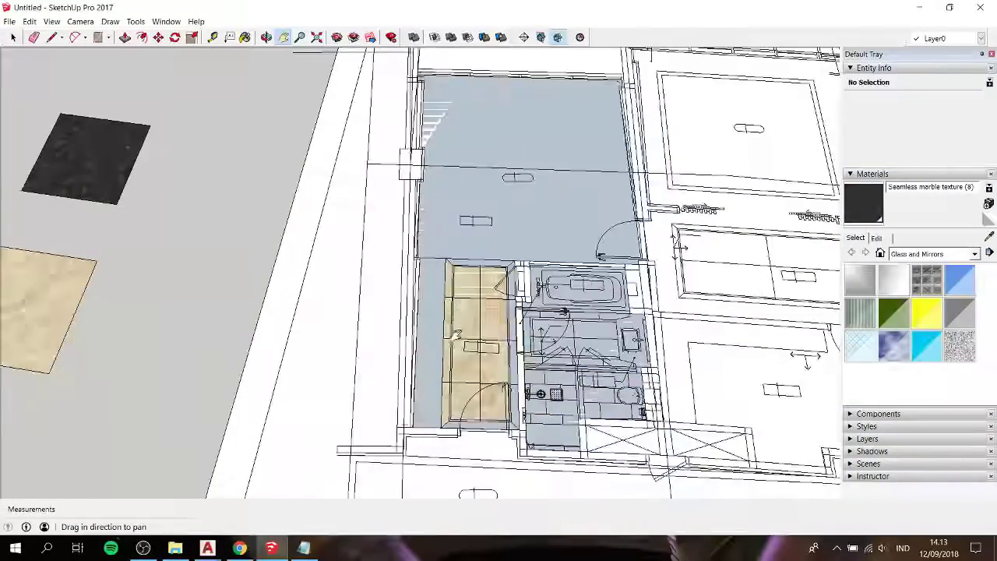
{"action": "scroll", "coordinate": [457, 335], "scroll_direction": "up", "scroll_amount": 2}
{"action": "scroll", "coordinate": [429, 333], "scroll_direction": "up", "scroll_amount": 2}
{"action": "scroll", "coordinate": [429, 333], "scroll_direction": "up", "scroll_amount": 2}
{"action": "key", "text": "space"}
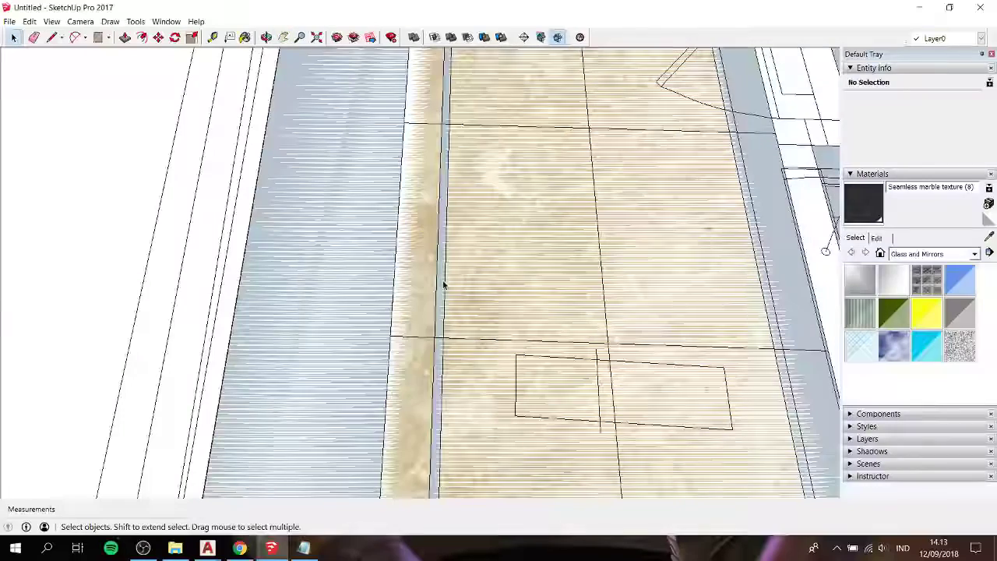
{"action": "left_click", "coordinate": [446, 282]}
{"action": "double_click", "coordinate": [438, 279]}
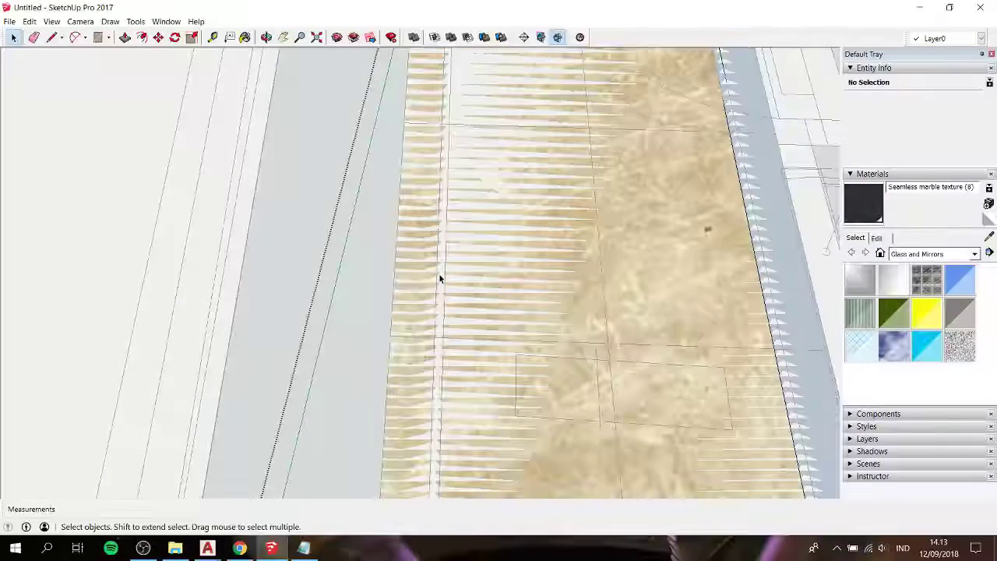
{"action": "left_click", "coordinate": [439, 276]}
{"action": "scroll", "coordinate": [440, 279], "scroll_direction": "down", "scroll_amount": 3}
{"action": "scroll", "coordinate": [441, 279], "scroll_direction": "down", "scroll_amount": 3}
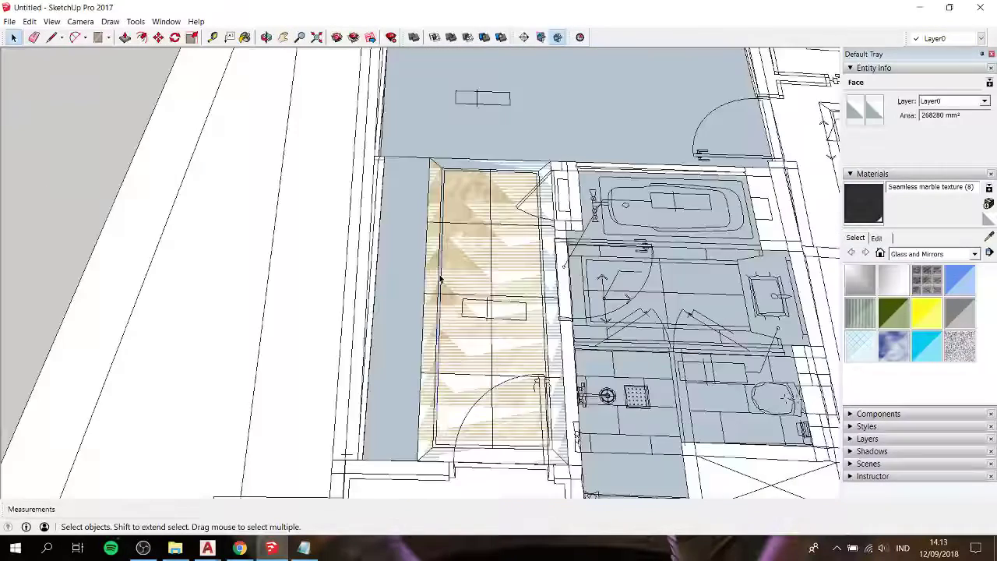
{"action": "left_click", "coordinate": [441, 278]}
Convert the floor strip group into a component
{"action": "right_click", "coordinate": [441, 277]}
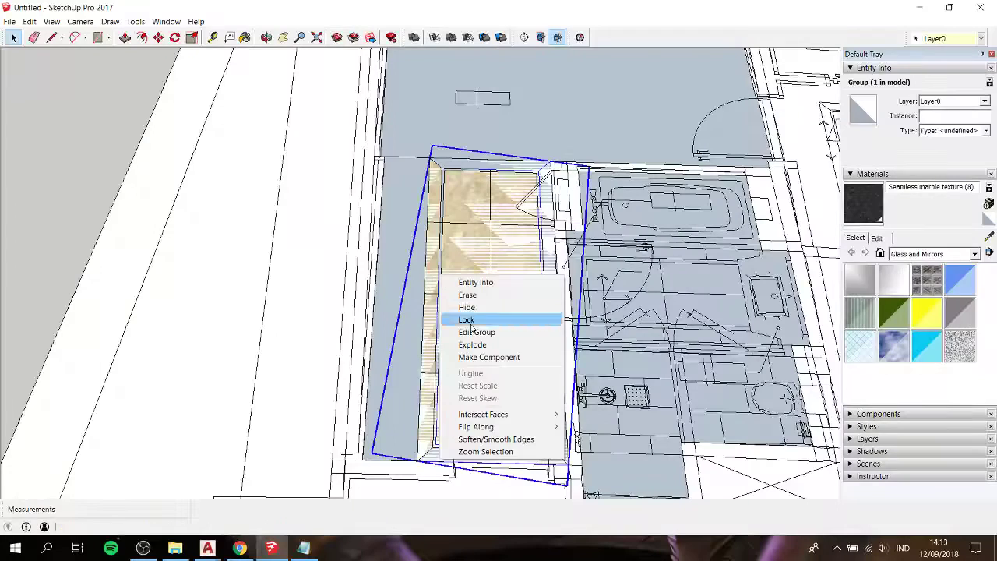
{"action": "left_click", "coordinate": [478, 357]}
{"action": "left_click", "coordinate": [502, 363]}
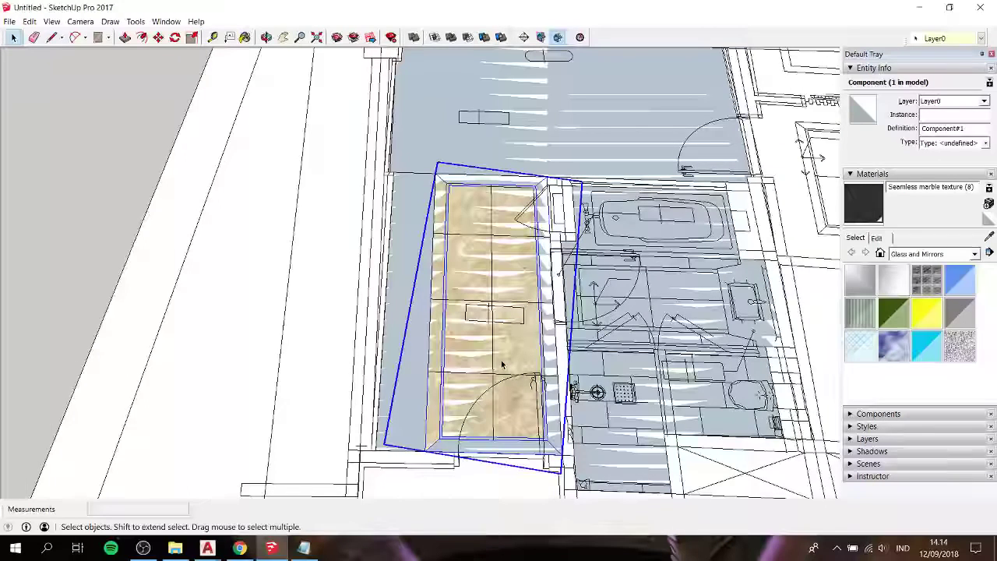
{"action": "scroll", "coordinate": [502, 365], "scroll_direction": "down", "scroll_amount": 2}
{"action": "scroll", "coordinate": [501, 365], "scroll_direction": "down", "scroll_amount": 2}
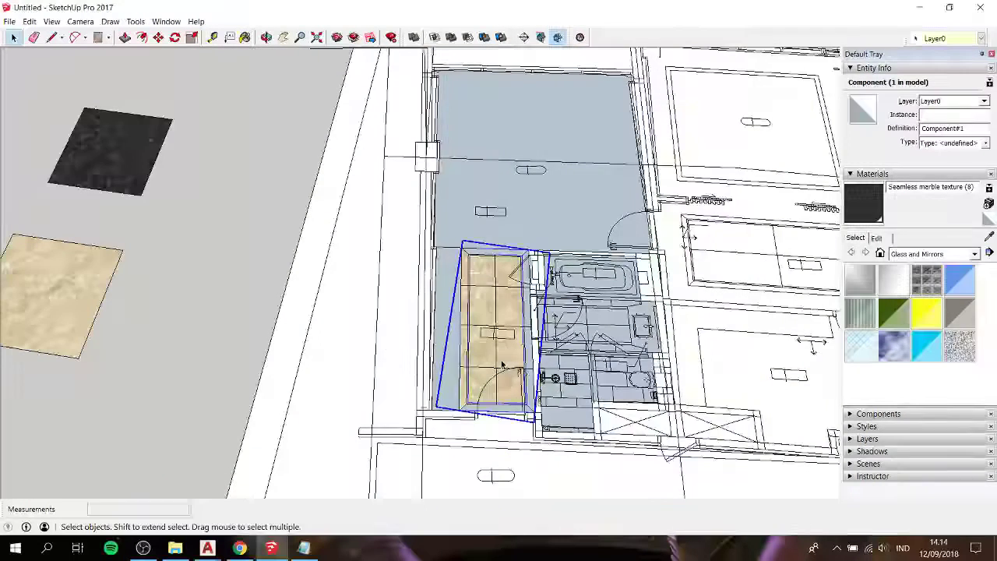
Copy the floor strip component onto the plan beside the bathroom and inspect it
{"action": "key", "text": "m"}
{"action": "left_click", "coordinate": [500, 362]}
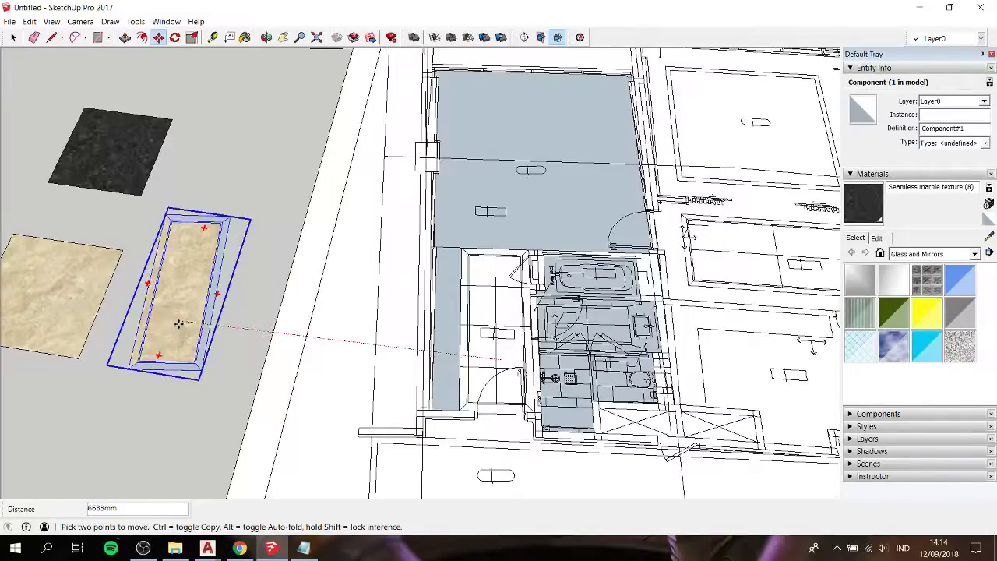
{"action": "key", "text": "ctrl"}
{"action": "left_click", "coordinate": [170, 360]}
{"action": "scroll", "coordinate": [167, 358], "scroll_direction": "up", "scroll_amount": 3}
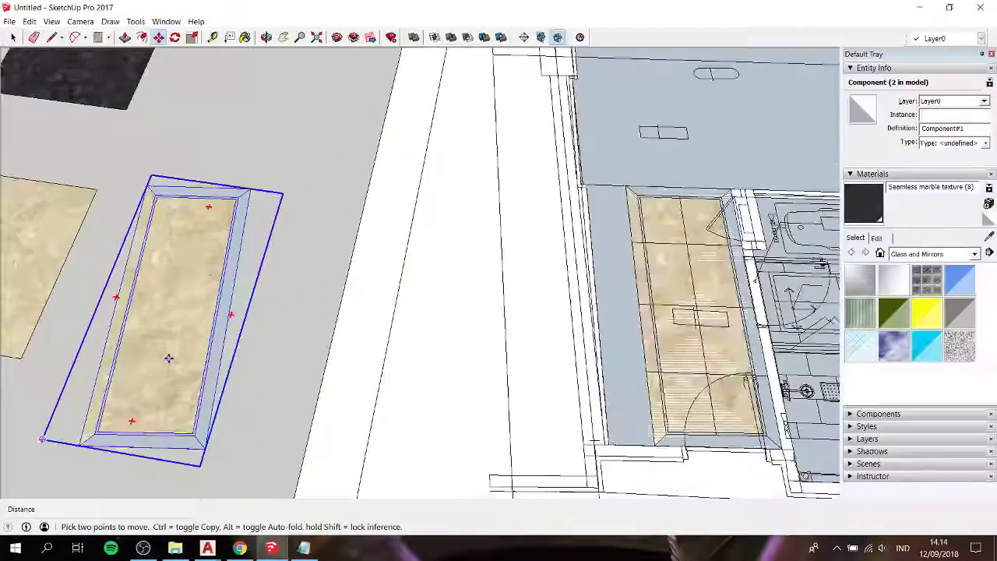
{"action": "mouse_move", "coordinate": [167, 356]}
{"action": "middle_mouse_down"}
{"action": "mouse_move", "coordinate": [236, 3]}
{"action": "mouse_move", "coordinate": [221, 55]}
{"action": "mouse_move", "coordinate": [194, 61]}
{"action": "middle_mouse_up"}
{"action": "mouse_move", "coordinate": [260, 116]}
{"action": "middle_mouse_down"}
{"action": "mouse_move", "coordinate": [195, 456]}
{"action": "mouse_move", "coordinate": [183, 427]}
{"action": "mouse_move", "coordinate": [205, 239]}
{"action": "mouse_move", "coordinate": [205, 338]}
{"action": "mouse_move", "coordinate": [192, 385]}
{"action": "middle_mouse_up"}
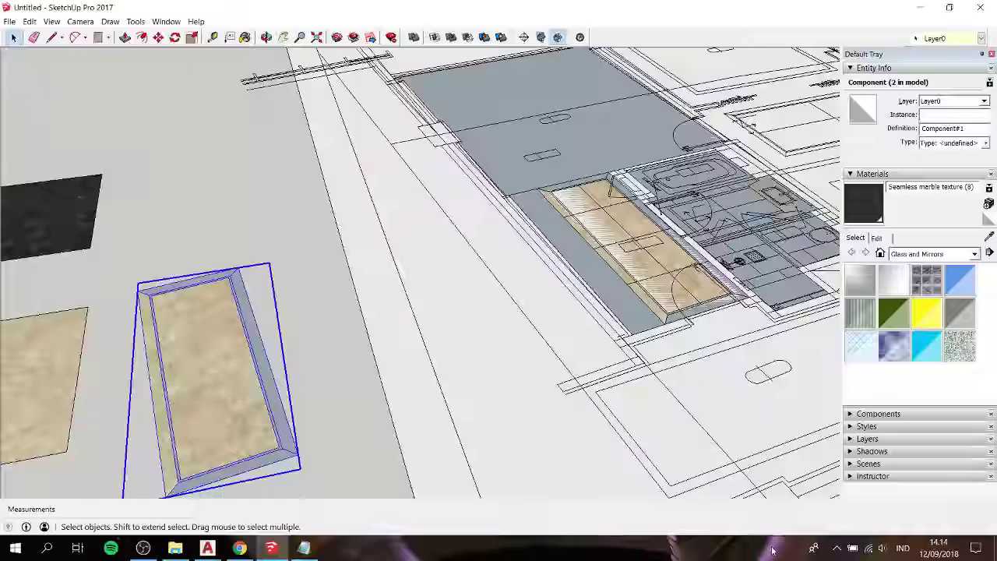
{"action": "left_click", "coordinate": [316, 547]}
{"action": "type", "text": "looks li"}
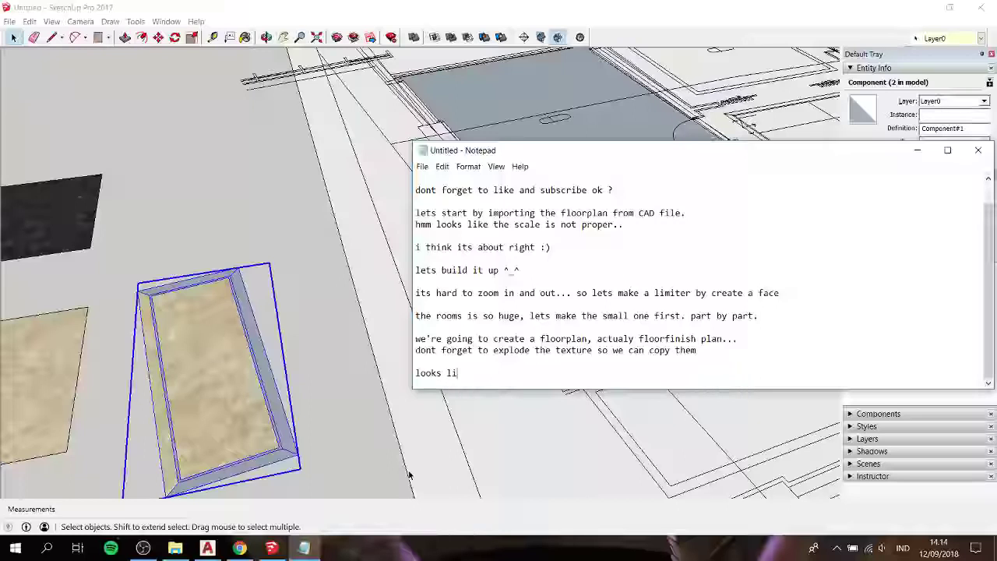
Add the note line 'looks like its upsidedown, remember the white face is always be the front face.'
{"action": "type", "text": "ke its ups"}
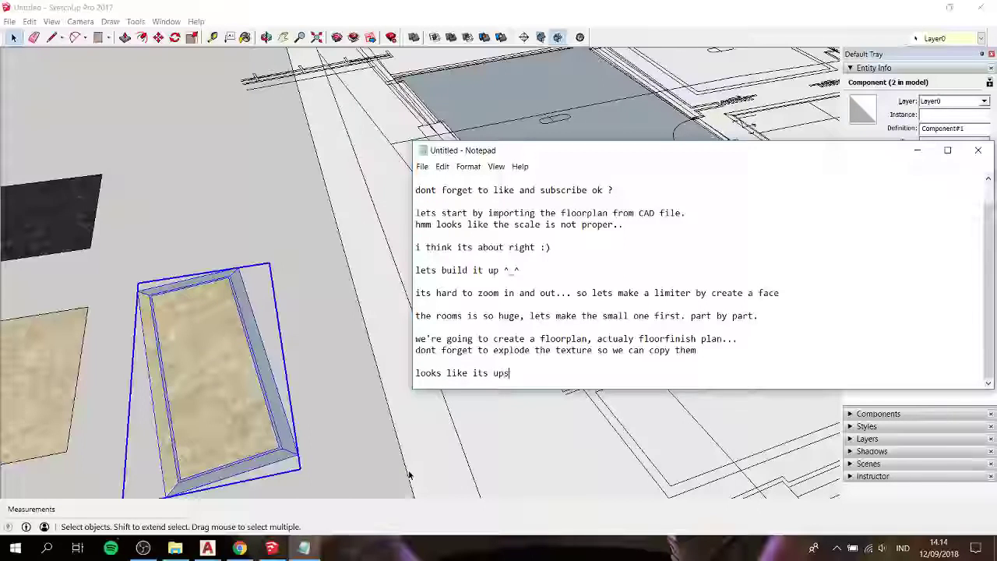
{"action": "type", "text": "idedown, remember the white"}
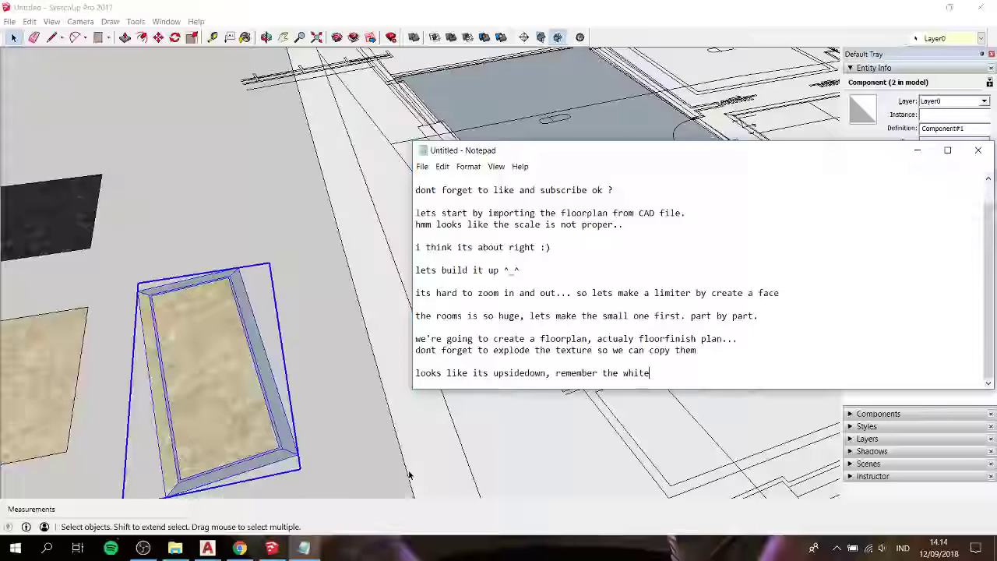
{"action": "type", "text": " face"}
{"action": "type", "text": " is al"}
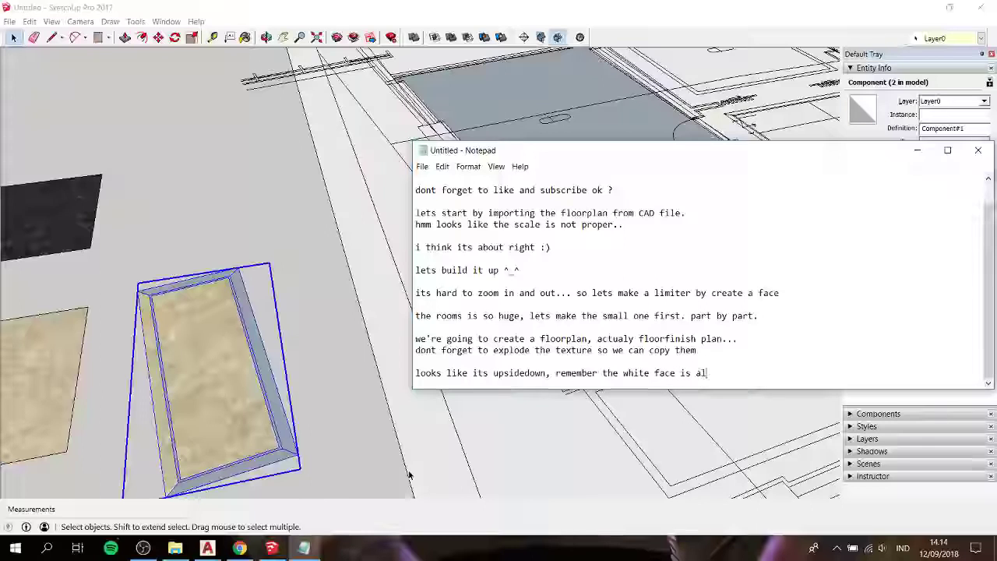
{"action": "type", "text": "ways"}
{"action": "type", "text": " be the frone"}
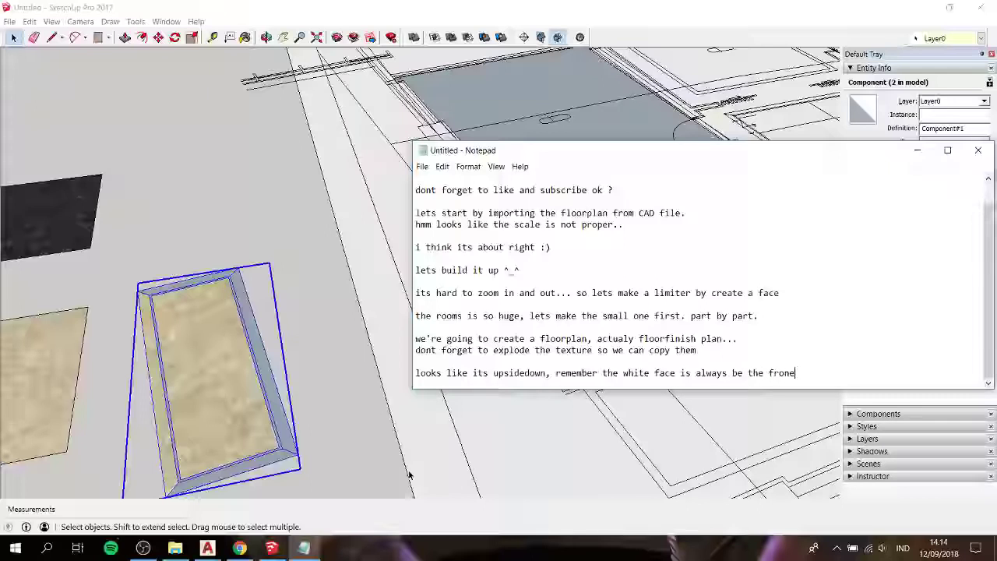
{"action": "key", "text": "BackSpace"}
{"action": "type", "text": "t fa"}
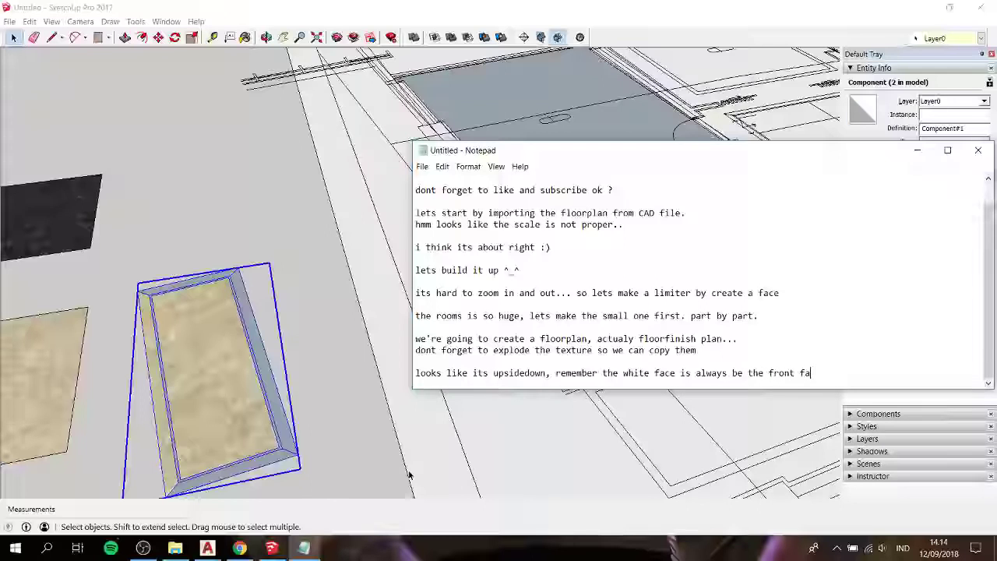
{"action": "type", "text": "ce."}
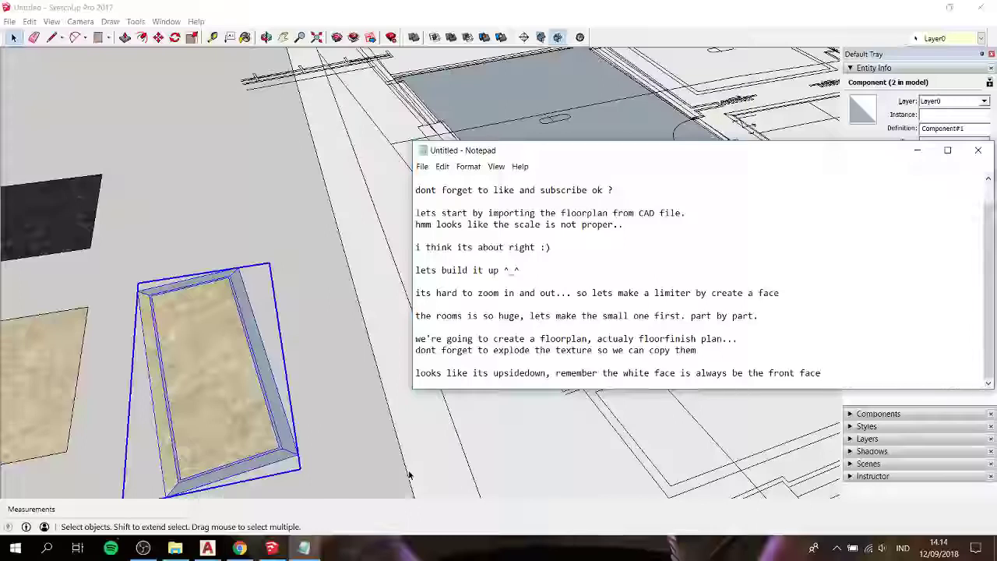
{"action": "double_click", "coordinate": [183, 330]}
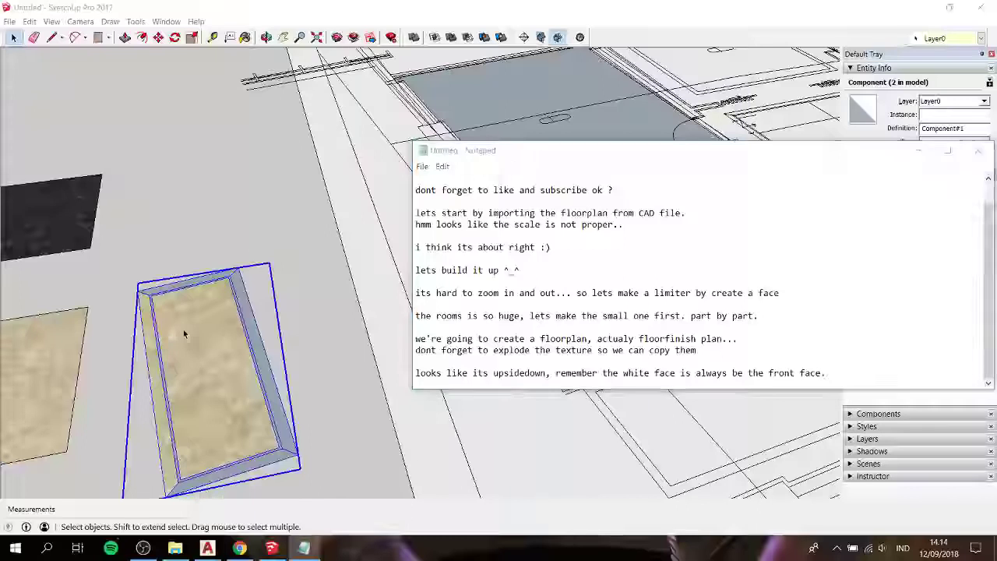
Reverse all faces inside the left floor strip component
{"action": "triple_click", "coordinate": [183, 330]}
{"action": "right_click", "coordinate": [183, 329]}
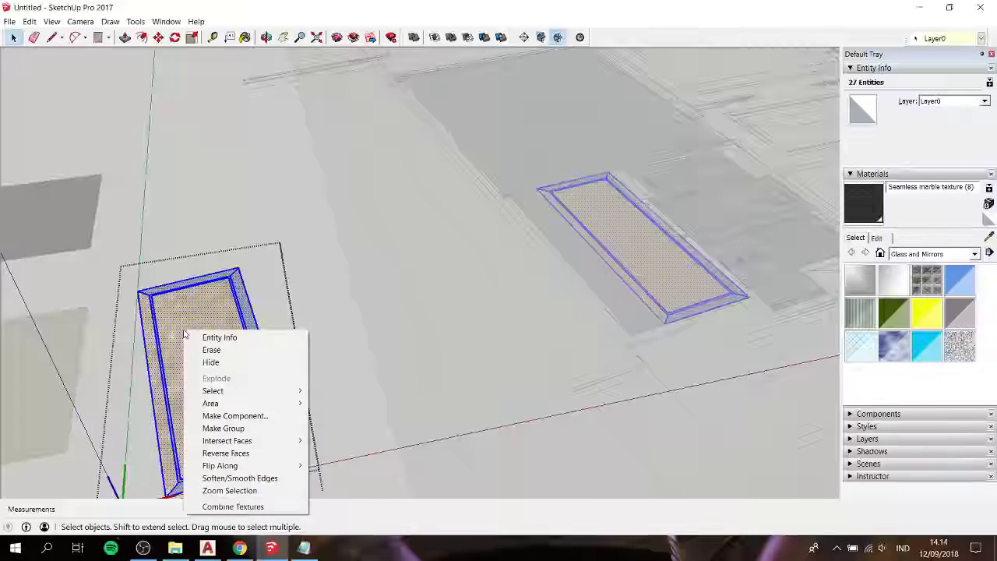
{"action": "left_click", "coordinate": [222, 455]}
{"action": "left_click", "coordinate": [312, 340]}
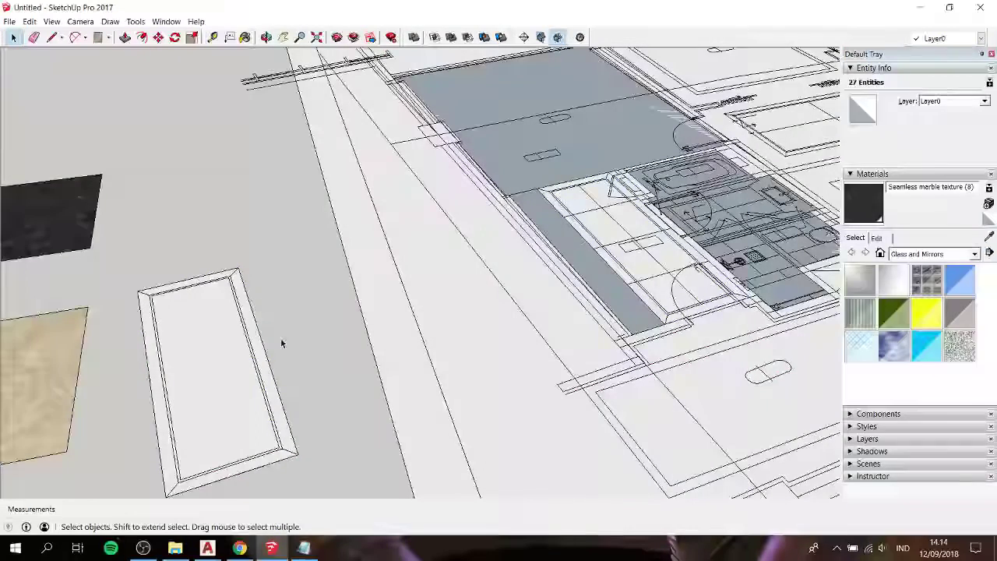
Paint the strip's thin inner band with black marble
{"action": "left_click", "coordinate": [209, 364]}
{"action": "double_click", "coordinate": [184, 368]}
{"action": "scroll", "coordinate": [184, 368], "scroll_direction": "up", "scroll_amount": 5}
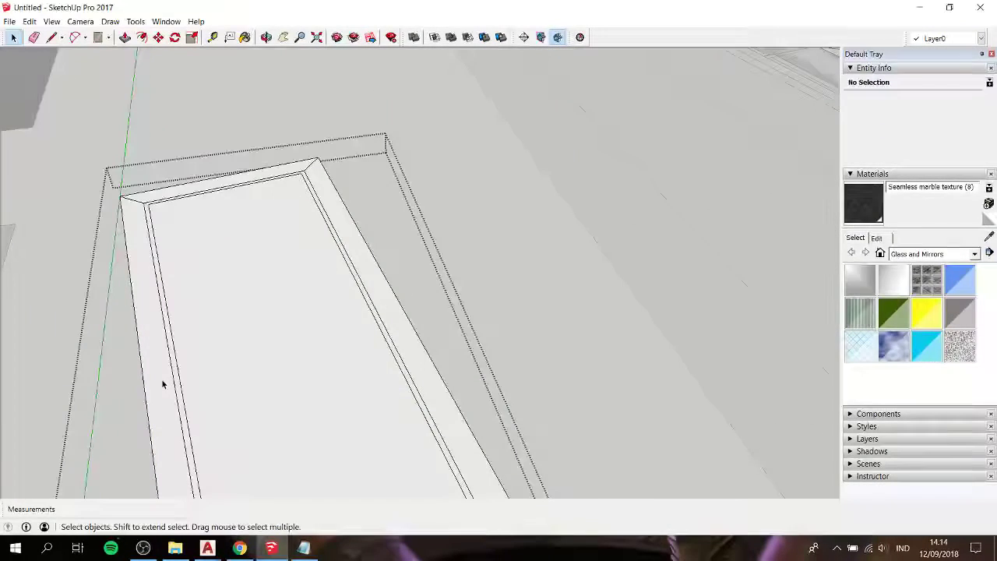
{"action": "scroll", "coordinate": [181, 364], "scroll_direction": "down", "scroll_amount": 2}
{"action": "left_click", "coordinate": [176, 354]}
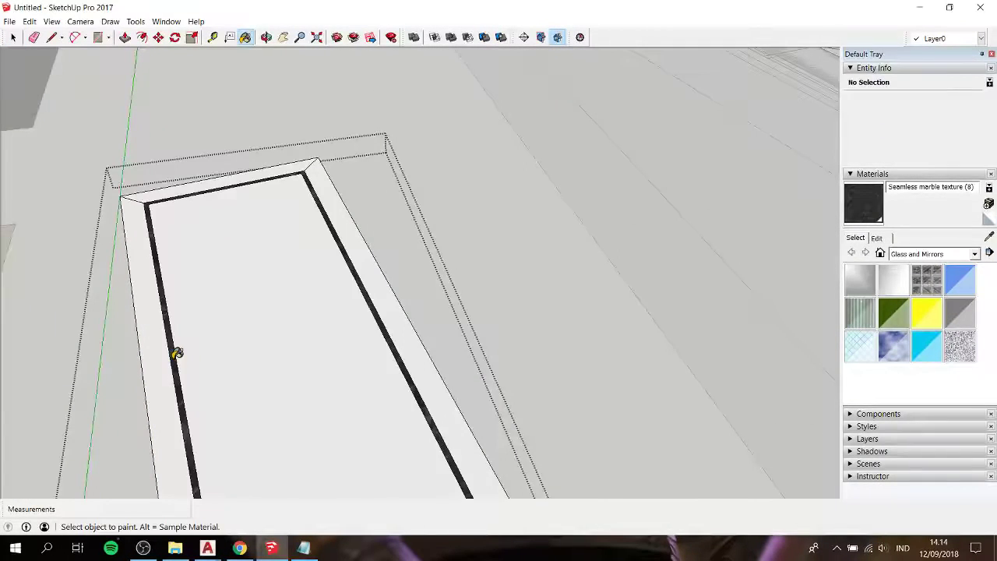
Sample cream marble and paint the inner panel and the left, bottom, right and top borders
{"action": "scroll", "coordinate": [178, 353], "scroll_direction": "down", "scroll_amount": 3}
{"action": "scroll", "coordinate": [177, 353], "scroll_direction": "down", "scroll_amount": 3}
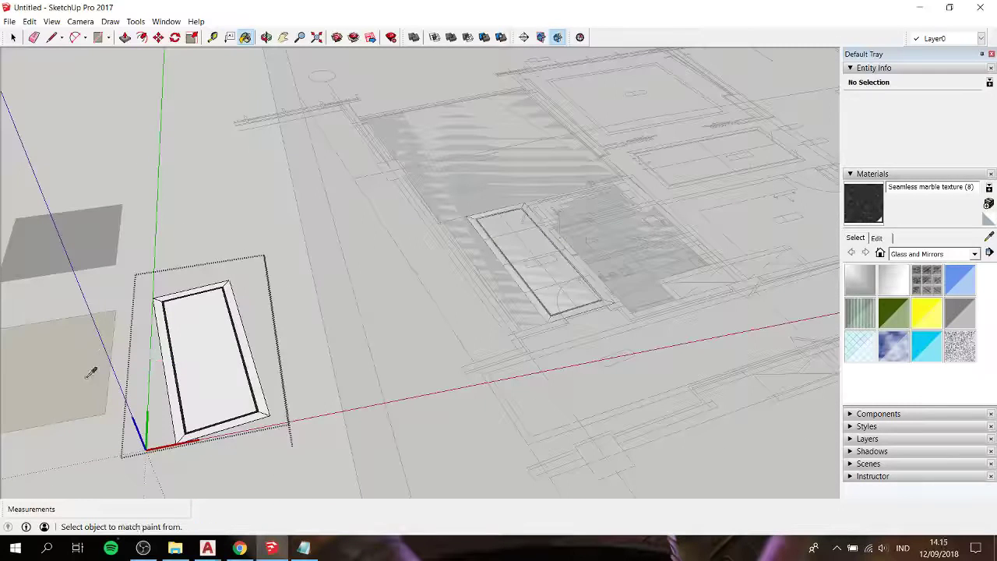
{"action": "left_click", "coordinate": [90, 373], "text": "alt"}
{"action": "left_click", "coordinate": [208, 342]}
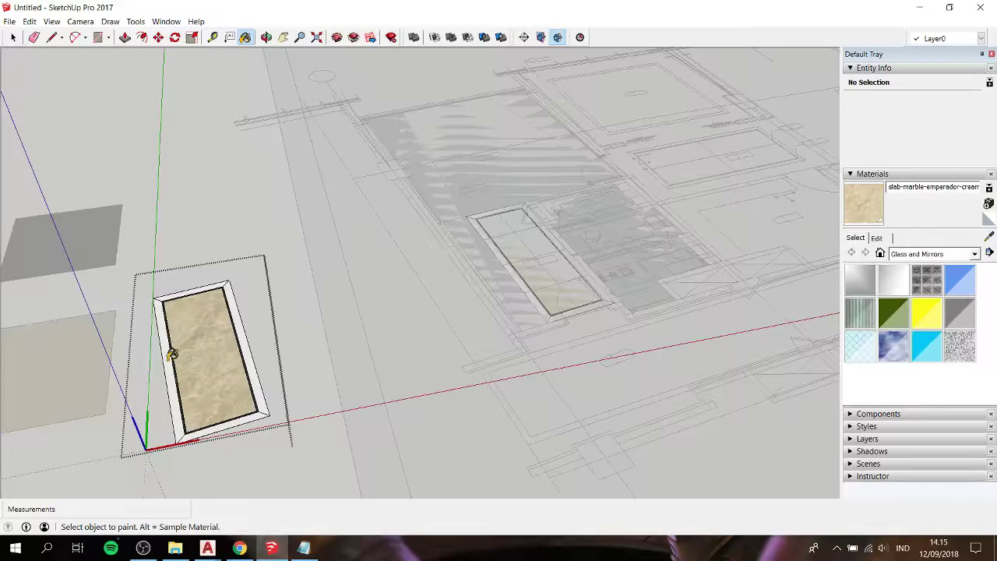
{"action": "left_click", "coordinate": [170, 353]}
{"action": "left_click", "coordinate": [244, 413]}
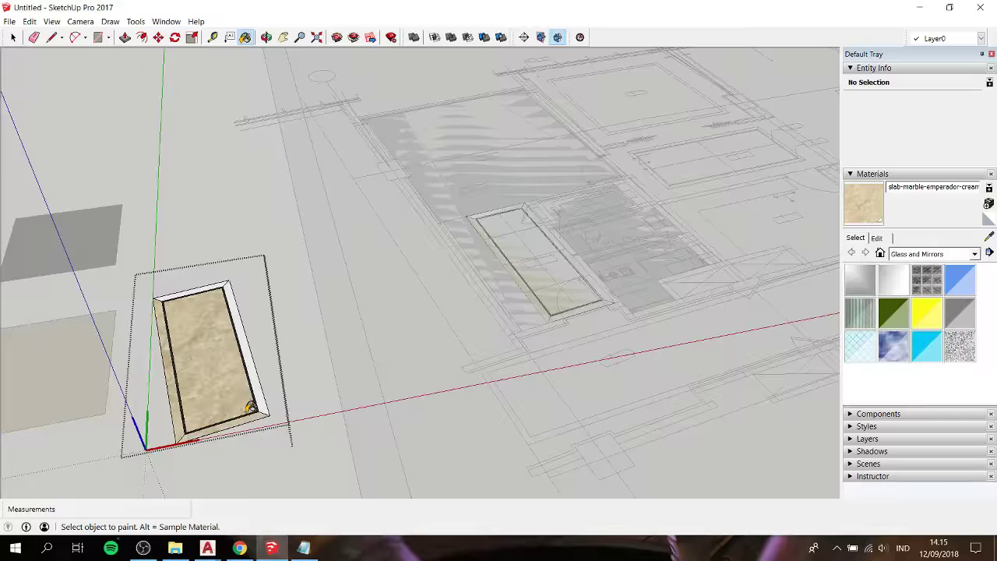
{"action": "left_click", "coordinate": [259, 384]}
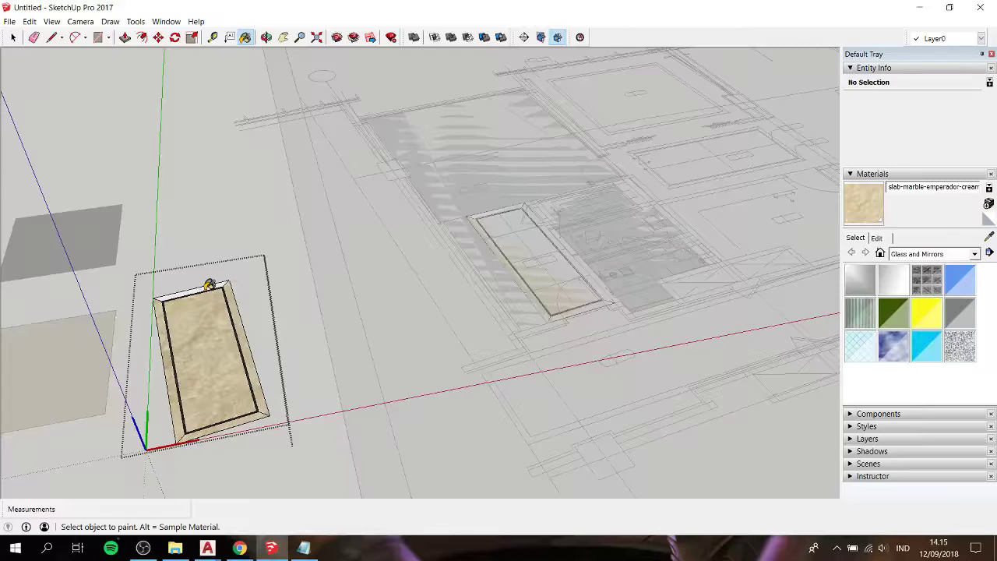
{"action": "scroll", "coordinate": [206, 289], "scroll_direction": "up", "scroll_amount": 3}
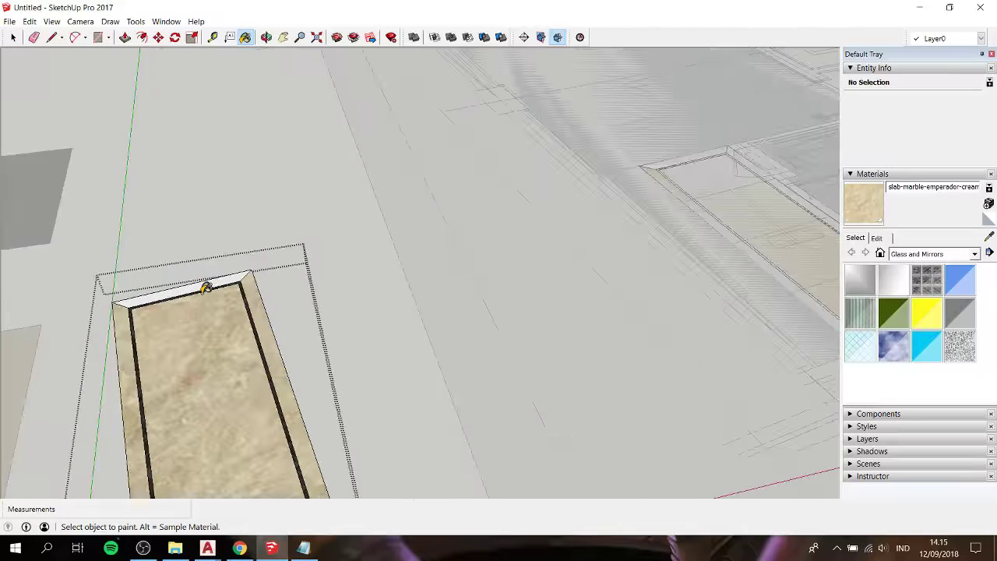
{"action": "left_click", "coordinate": [208, 283]}
Delete the spare floor strip component copy at left
{"action": "key", "text": "space"}
{"action": "scroll", "coordinate": [246, 238], "scroll_direction": "down", "scroll_amount": 2}
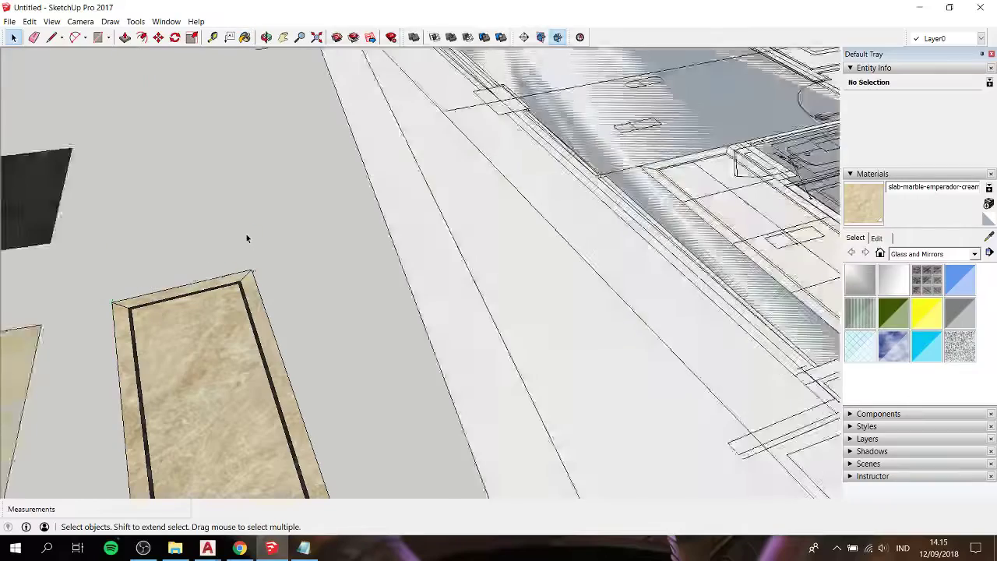
{"action": "scroll", "coordinate": [246, 234], "scroll_direction": "down", "scroll_amount": 5}
{"action": "scroll", "coordinate": [246, 233], "scroll_direction": "up", "scroll_amount": 3}
{"action": "scroll", "coordinate": [243, 248], "scroll_direction": "up", "scroll_amount": 2}
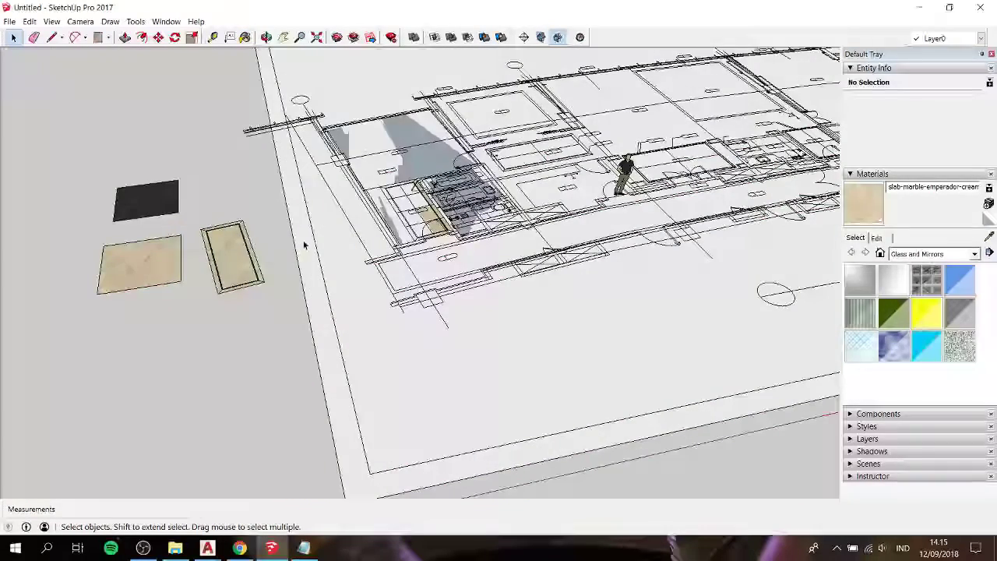
{"action": "left_click", "coordinate": [245, 258]}
{"action": "key", "text": "Delete"}
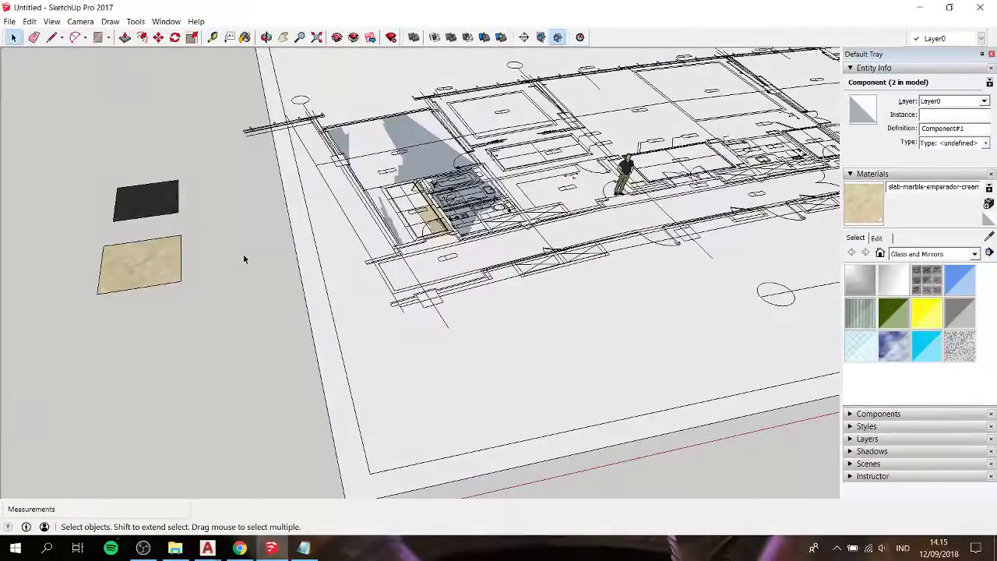
Pan along the plan to review the painted strip
{"action": "scroll", "coordinate": [249, 250], "scroll_direction": "up", "scroll_amount": 3}
{"action": "middle_click_drag", "start_coordinate": [249, 250], "coordinate": [234, 265], "text": "shift"}
{"action": "scroll", "coordinate": [234, 265], "scroll_direction": "up", "scroll_amount": 3}
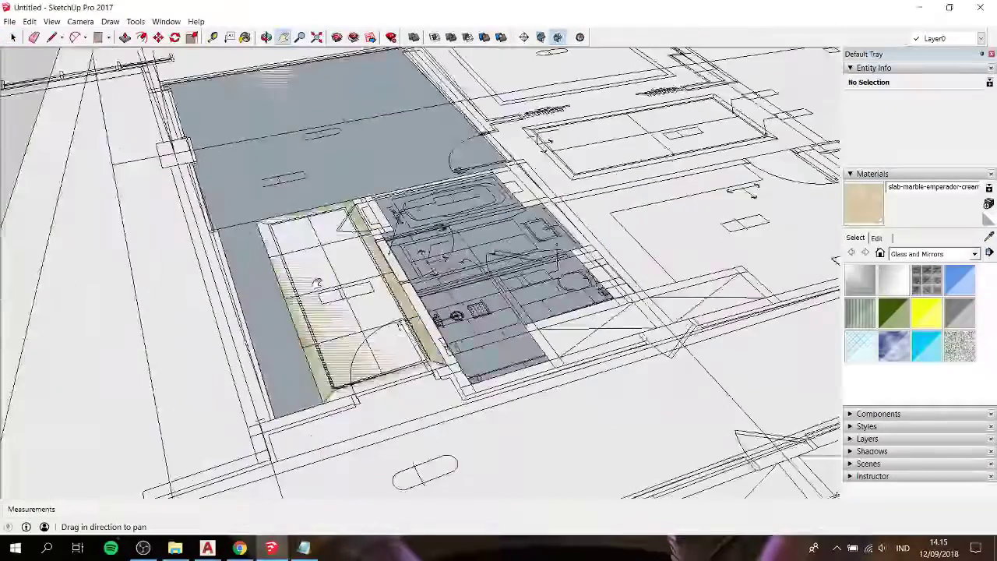
{"action": "scroll", "coordinate": [233, 265], "scroll_direction": "down", "scroll_amount": 4}
{"action": "left_click_drag", "start_coordinate": [163, 278], "coordinate": [261, 273]}
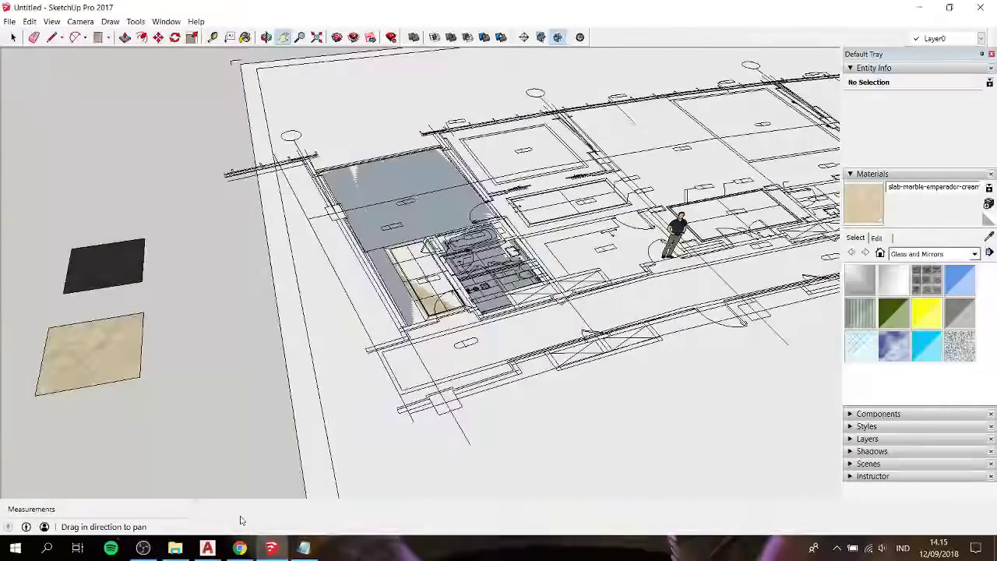
{"action": "left_click", "coordinate": [306, 548]}
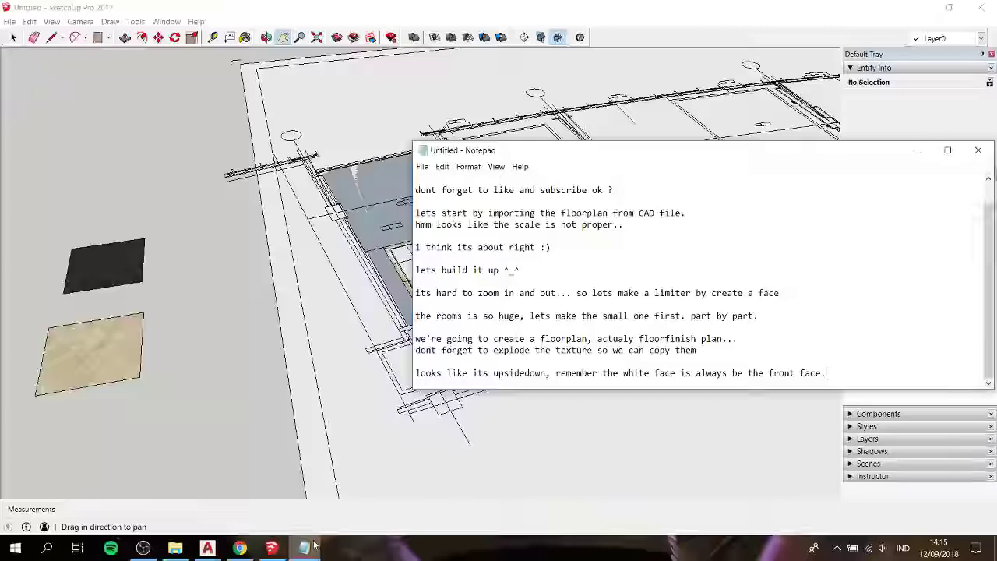
Continue the front-face note with the words 'i use component'
{"action": "type", "text": " i use c"}
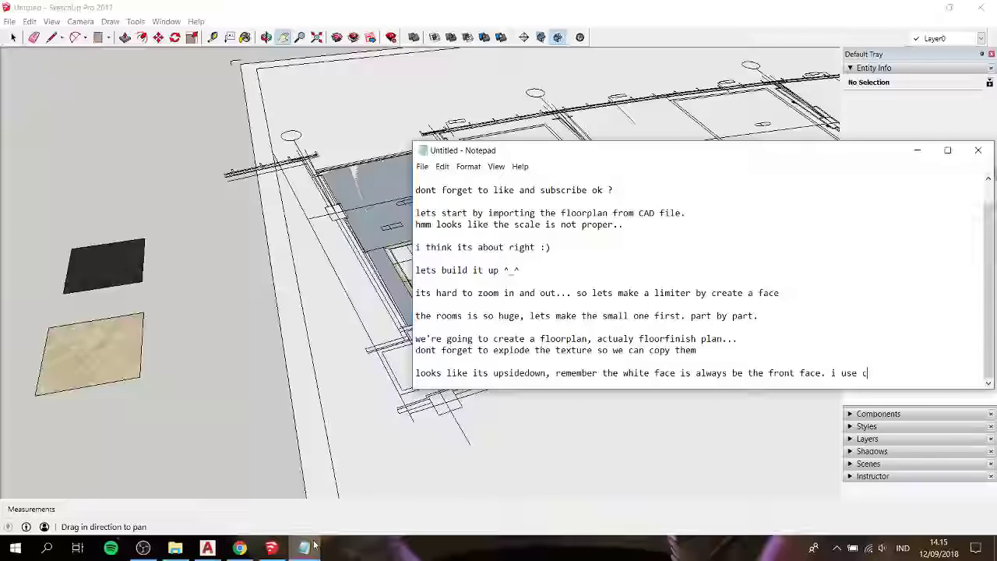
{"action": "type", "text": "omponent teknix"}
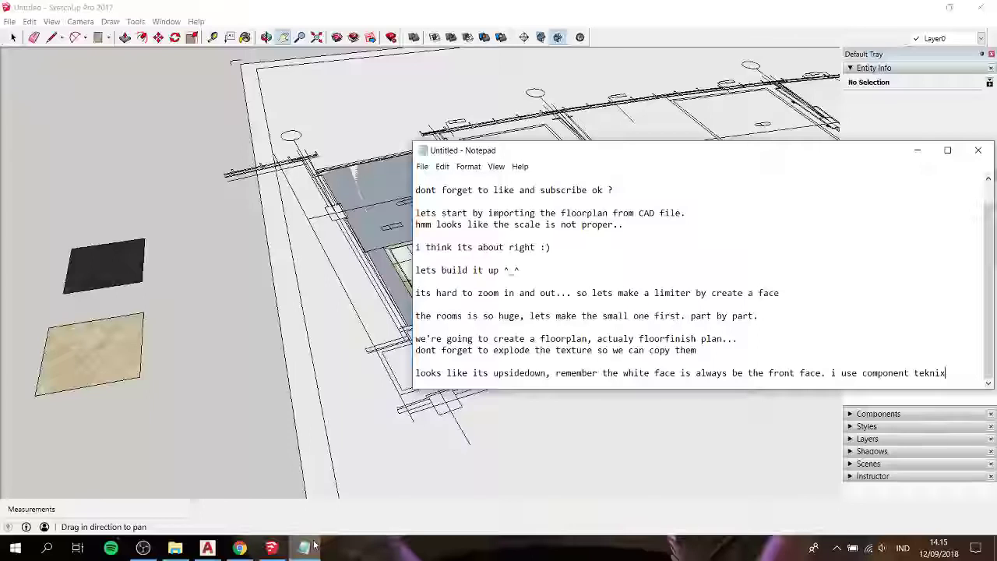
{"action": "key", "text": "BackSpace"}
{"action": "type", "text": "c"}
{"action": "key", "text": "BackSpace"}
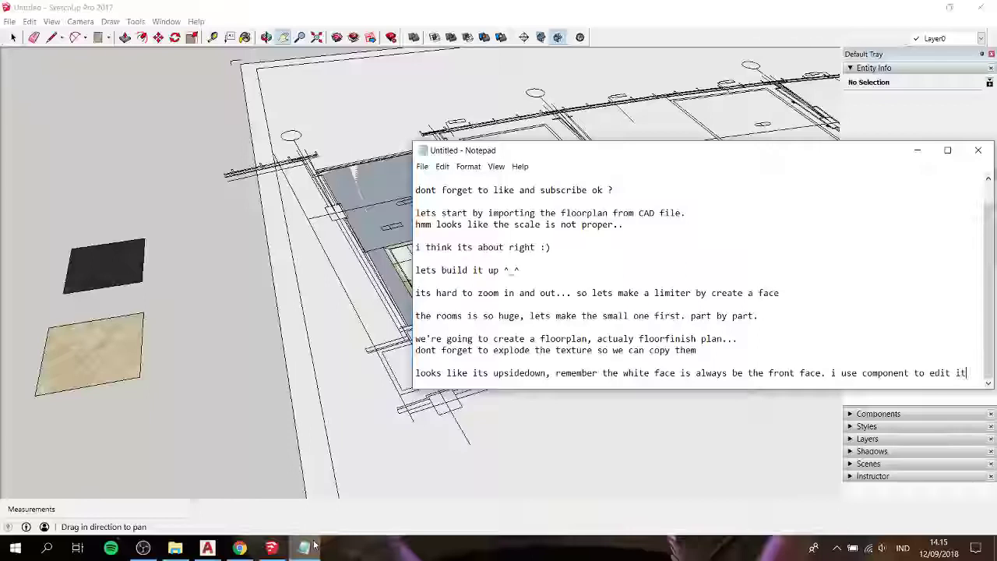
Add 'somewhere else' on a new note line, then return to the SketchUp model
{"action": "key", "text": "Return"}
{"action": "type", "text": "some"}
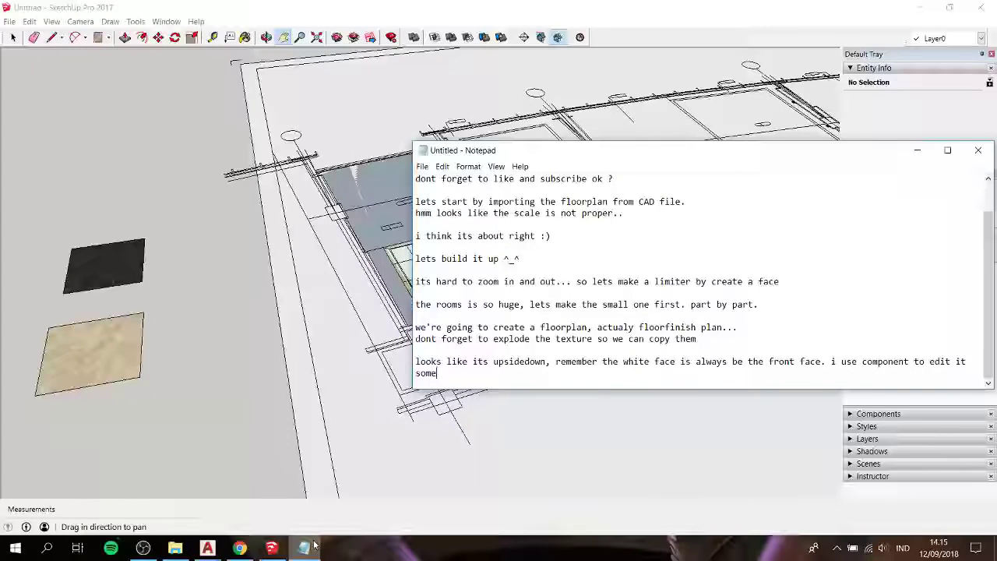
{"action": "type", "text": "where else"}
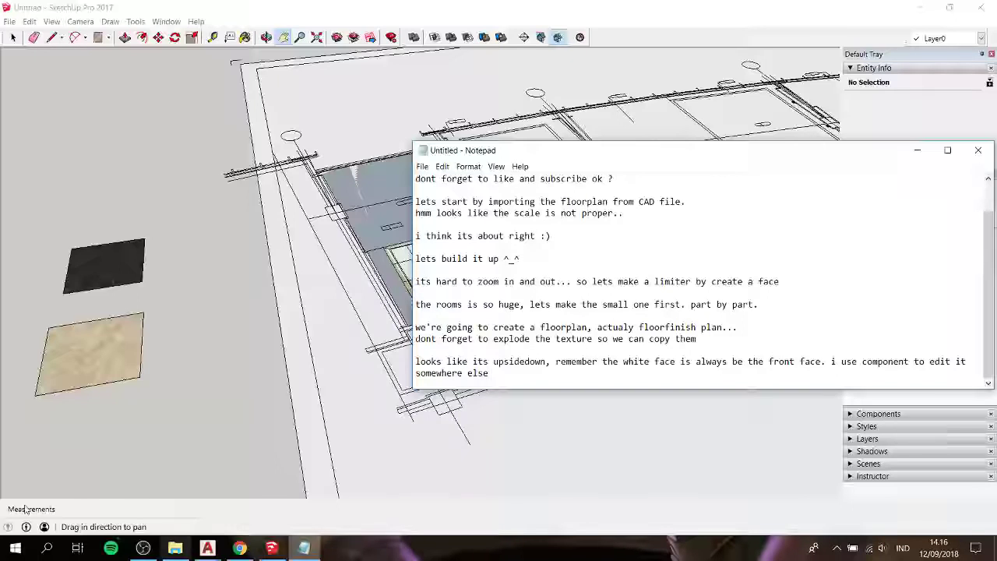
{"action": "left_click", "coordinate": [187, 312]}
Reverse the large connected floor faces so their front sides face up
{"action": "scroll", "coordinate": [396, 284], "scroll_direction": "up", "scroll_amount": 3}
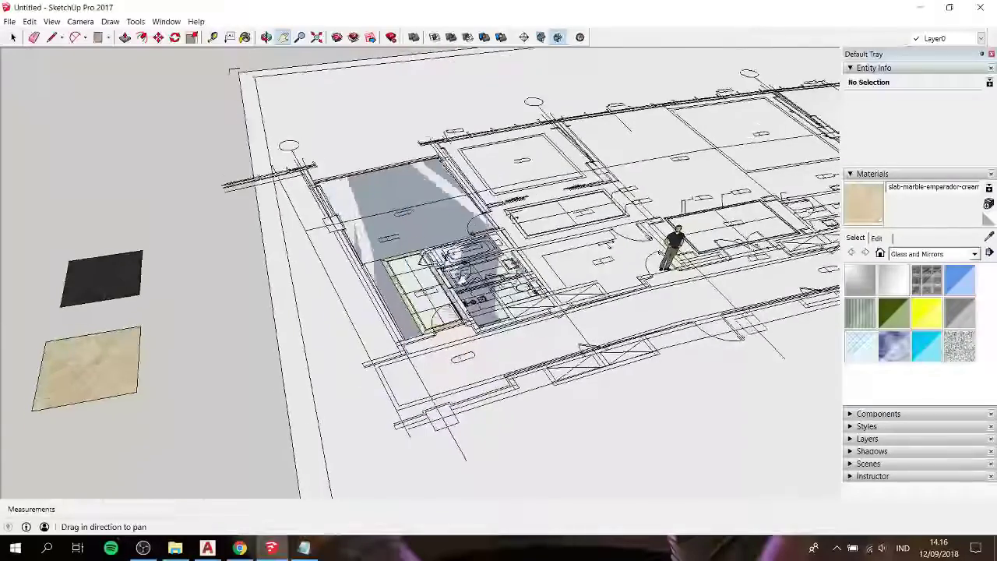
{"action": "mouse_move", "coordinate": [396, 284]}
{"action": "middle_mouse_down"}
{"action": "mouse_move", "coordinate": [674, 214]}
{"action": "mouse_move", "coordinate": [470, 173]}
{"action": "middle_mouse_up"}
{"action": "scroll", "coordinate": [674, 214], "scroll_direction": "up", "scroll_amount": 3}
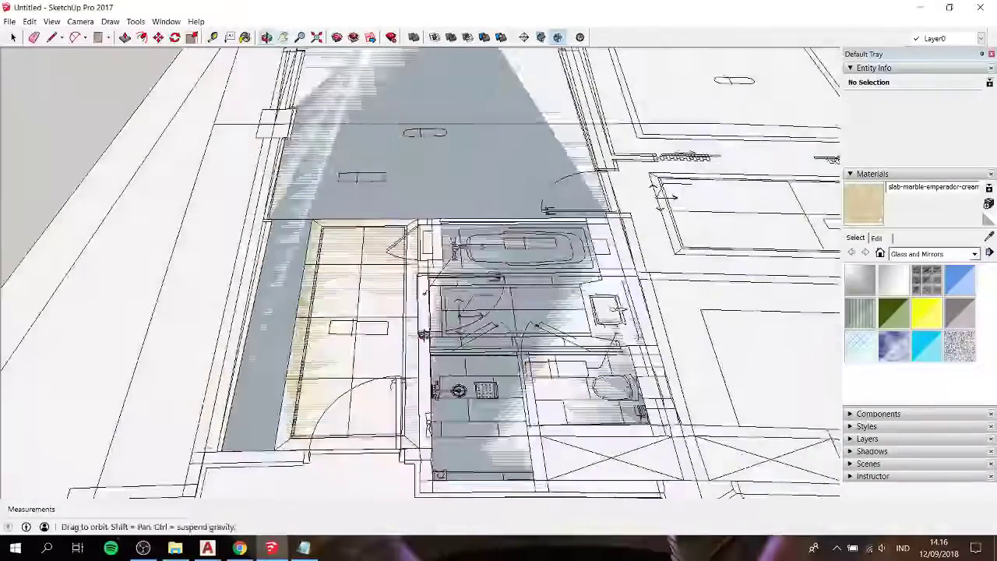
{"action": "triple_click", "coordinate": [470, 173]}
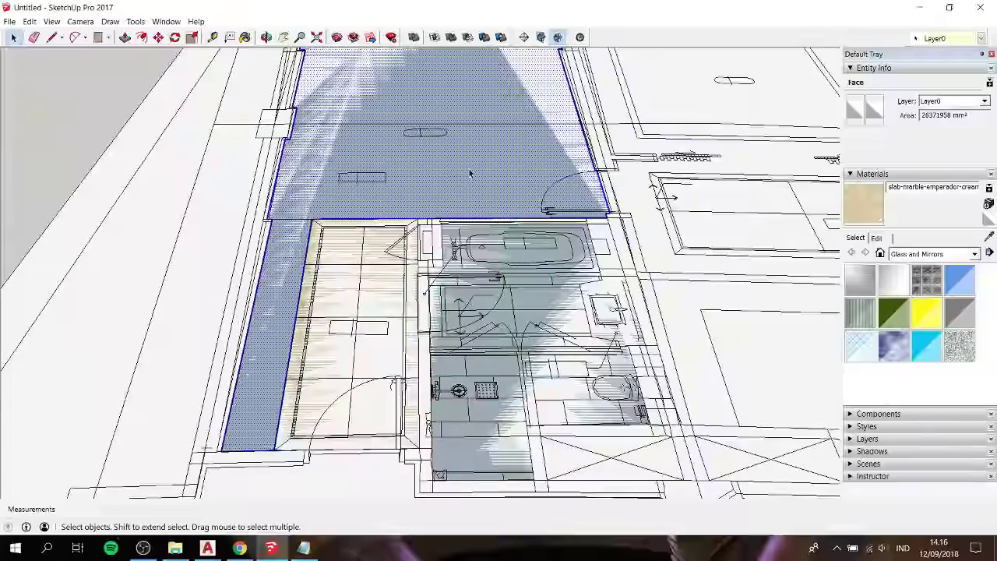
{"action": "right_click", "coordinate": [470, 171]}
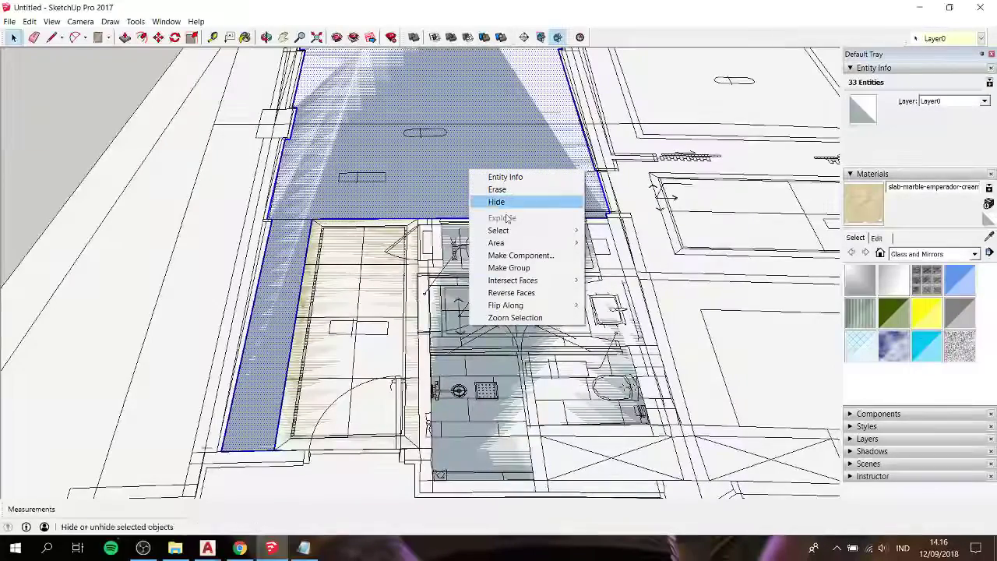
{"action": "left_click", "coordinate": [512, 293]}
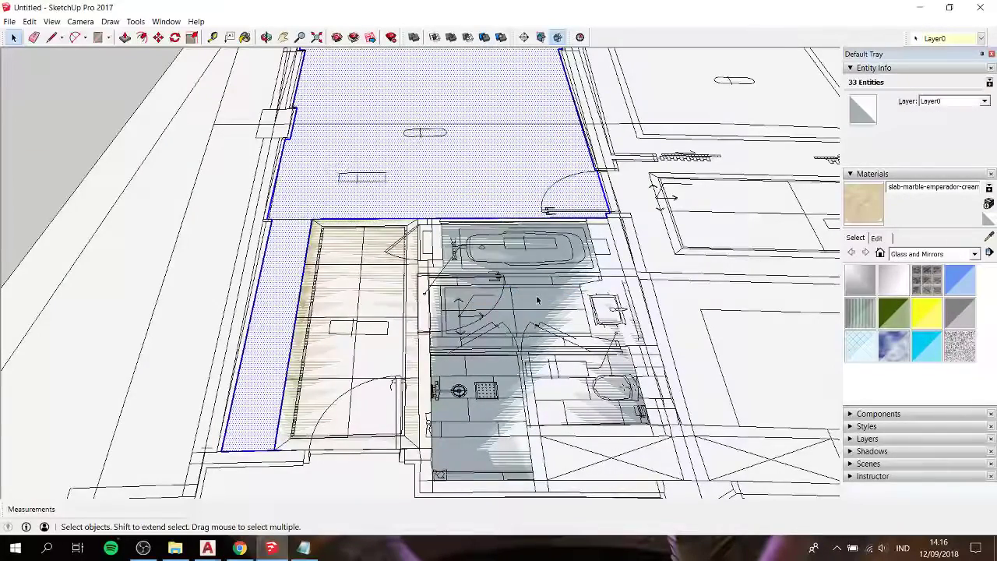
Reverse the bathroom floor face so its front side faces up
{"action": "left_click", "coordinate": [538, 300]}
{"action": "double_click", "coordinate": [538, 300]}
{"action": "right_click", "coordinate": [538, 300]}
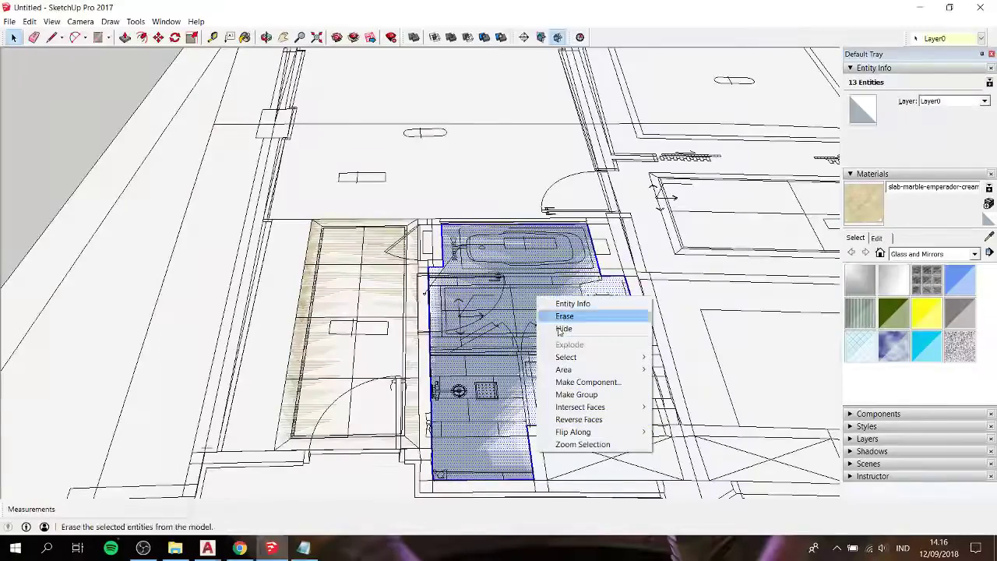
{"action": "left_click", "coordinate": [580, 421]}
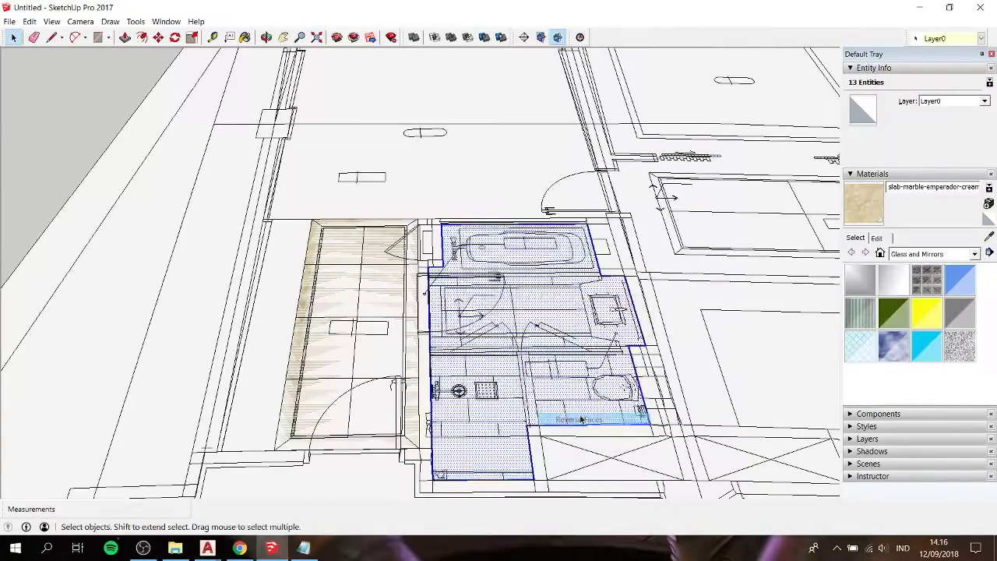
{"action": "scroll", "coordinate": [557, 366], "scroll_direction": "up", "scroll_amount": 2}
{"action": "scroll", "coordinate": [557, 311], "scroll_direction": "up", "scroll_amount": 3}
{"action": "mouse_move", "coordinate": [557, 308]}
{"action": "middle_mouse_down"}
{"action": "mouse_move", "coordinate": [420, 358]}
{"action": "mouse_move", "coordinate": [390, 312]}
{"action": "mouse_move", "coordinate": [374, 245]}
{"action": "middle_mouse_up"}
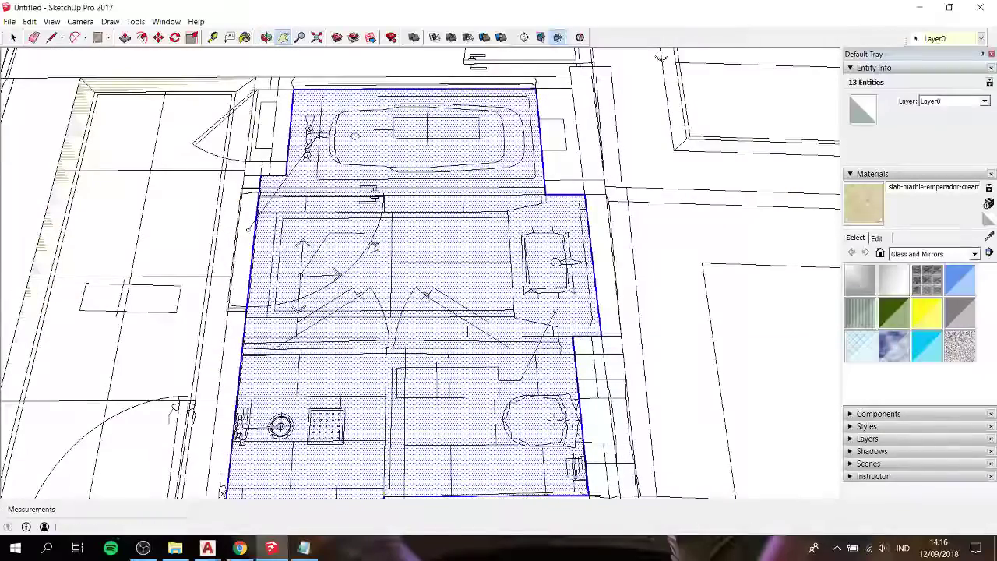
Draw short connecting lines beside the bathtub to split the bathroom floor face
{"action": "key", "text": "l"}
{"action": "scroll", "coordinate": [261, 178], "scroll_direction": "up", "scroll_amount": 2}
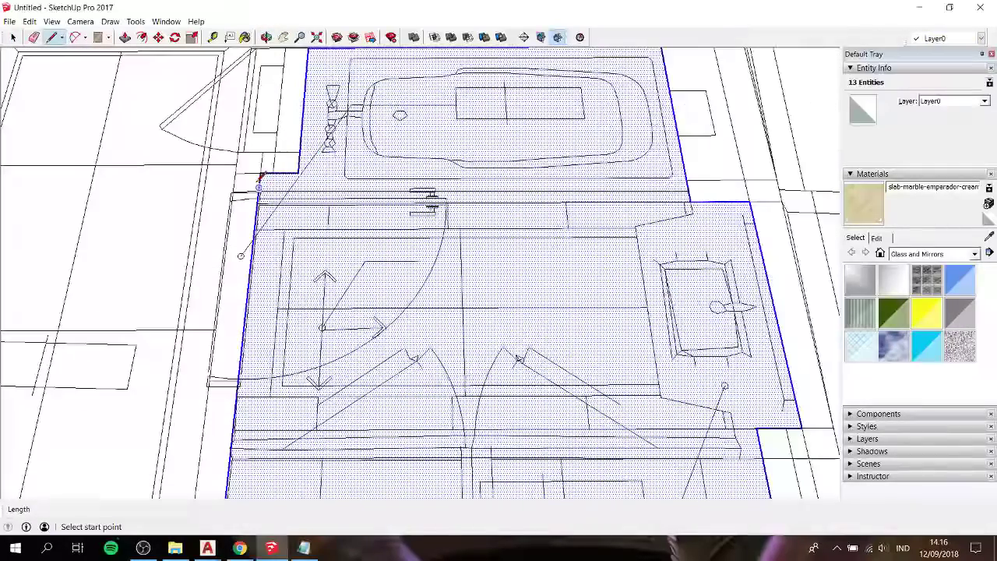
{"action": "left_click", "coordinate": [691, 201]}
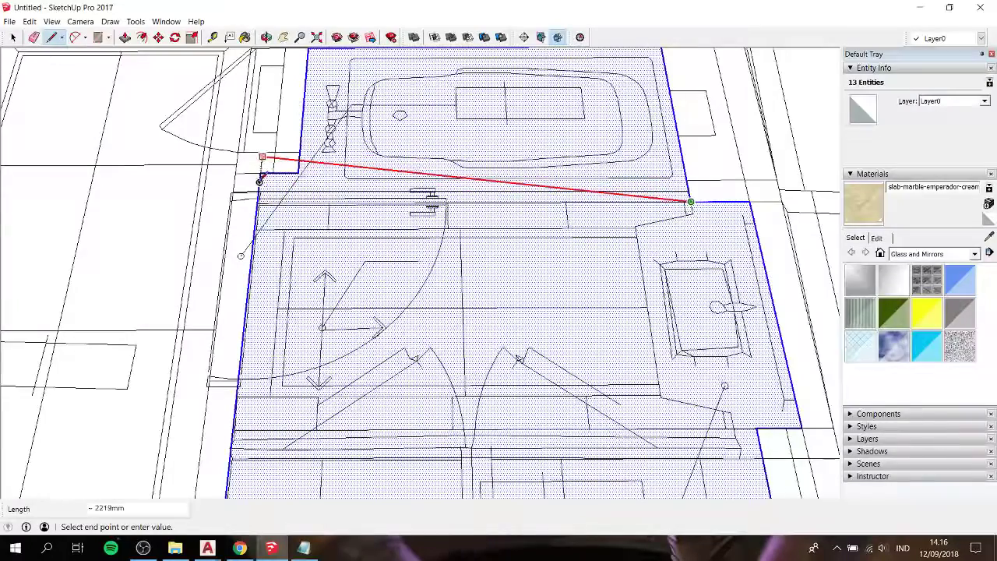
{"action": "left_click", "coordinate": [749, 203]}
{"action": "left_click", "coordinate": [750, 201]}
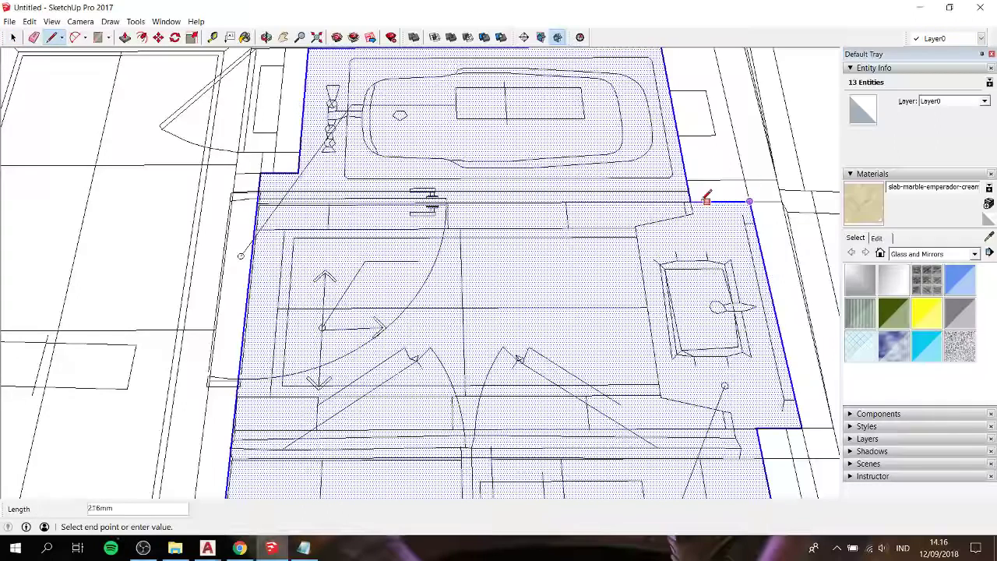
{"action": "left_click", "coordinate": [690, 202]}
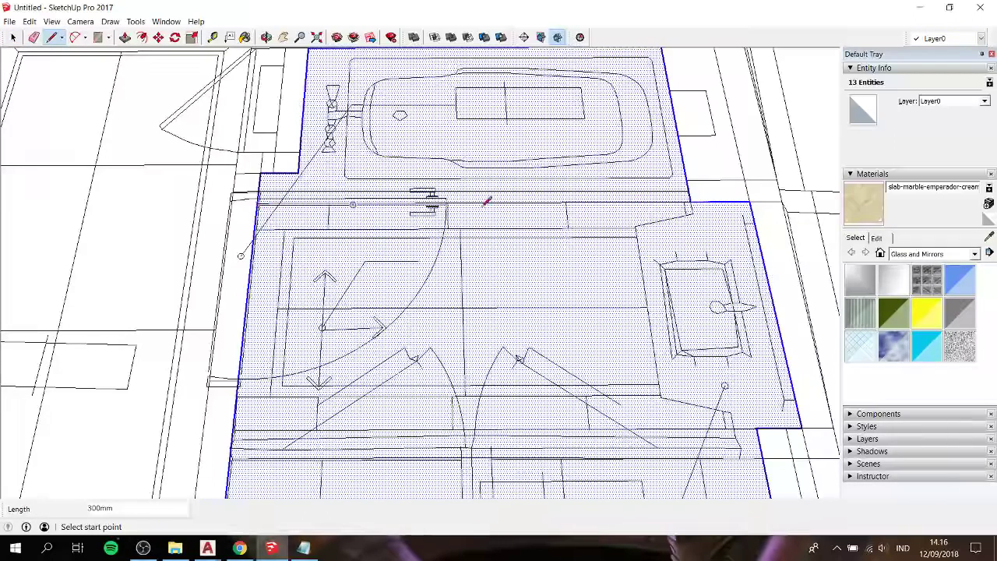
{"action": "left_click", "coordinate": [690, 201]}
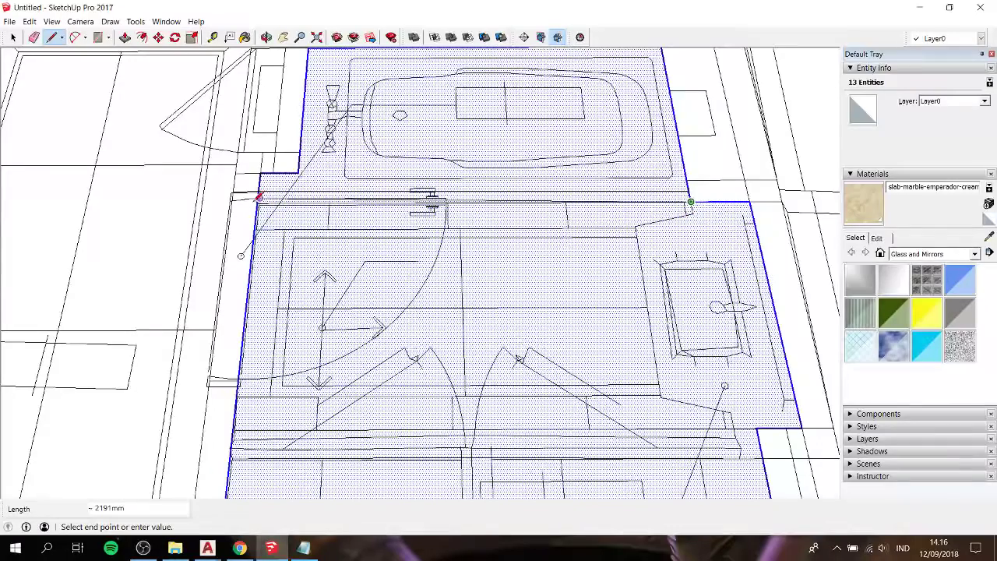
{"action": "scroll", "coordinate": [259, 200], "scroll_direction": "up", "scroll_amount": 2}
{"action": "scroll", "coordinate": [261, 201], "scroll_direction": "up", "scroll_amount": 2}
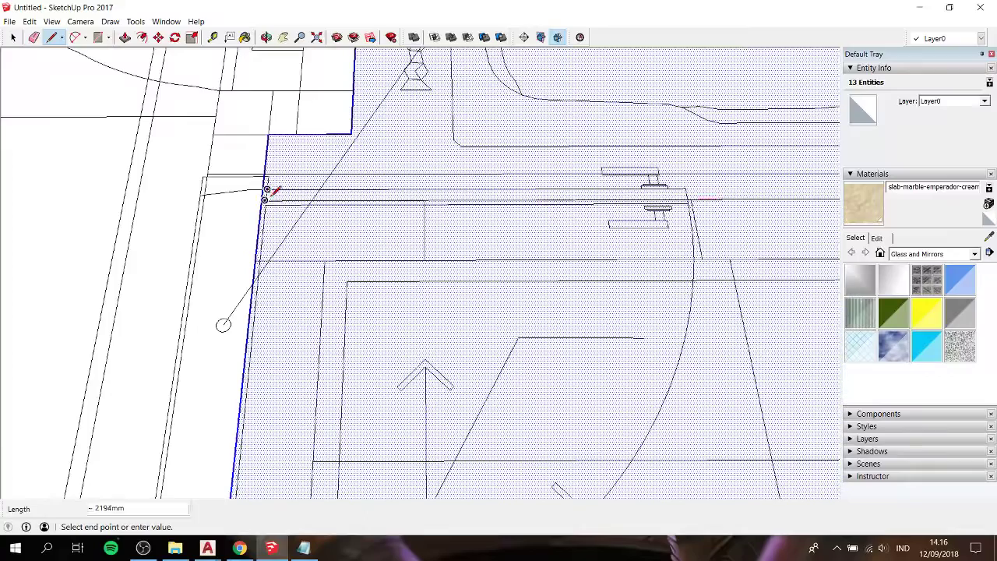
{"action": "scroll", "coordinate": [269, 195], "scroll_direction": "down", "scroll_amount": 4}
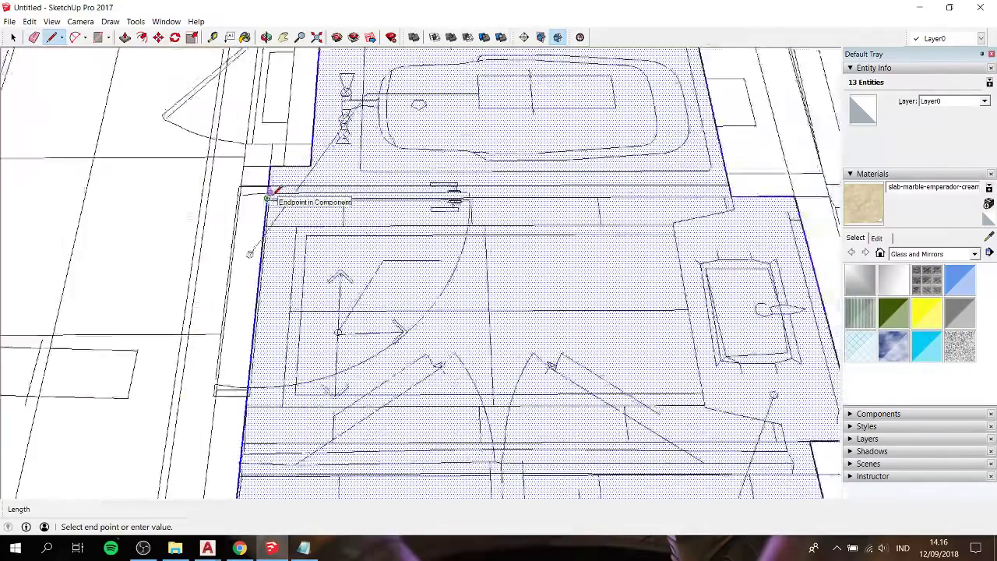
{"action": "key", "text": "space"}
{"action": "left_click", "coordinate": [478, 151]}
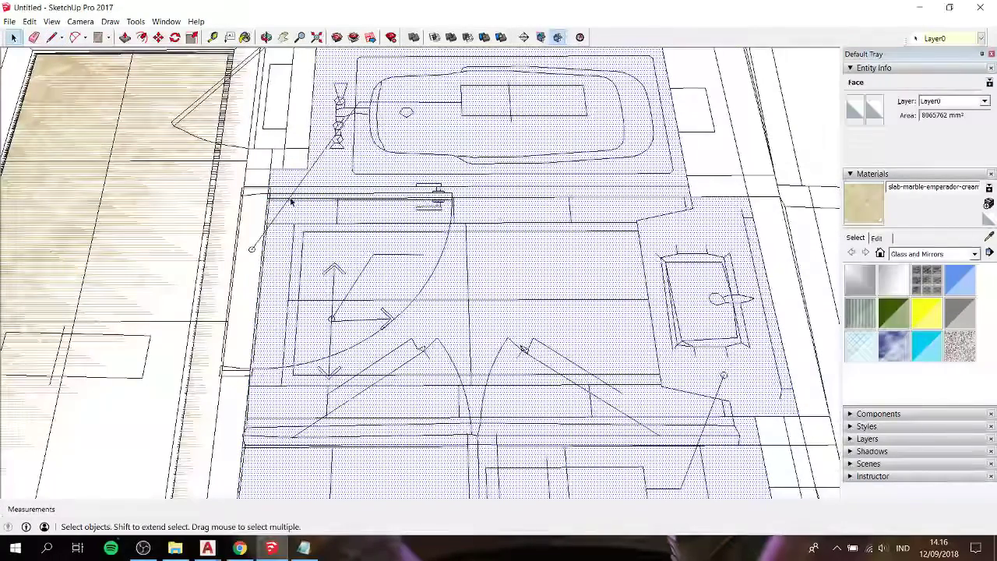
{"action": "scroll", "coordinate": [273, 206], "scroll_direction": "up", "scroll_amount": 3}
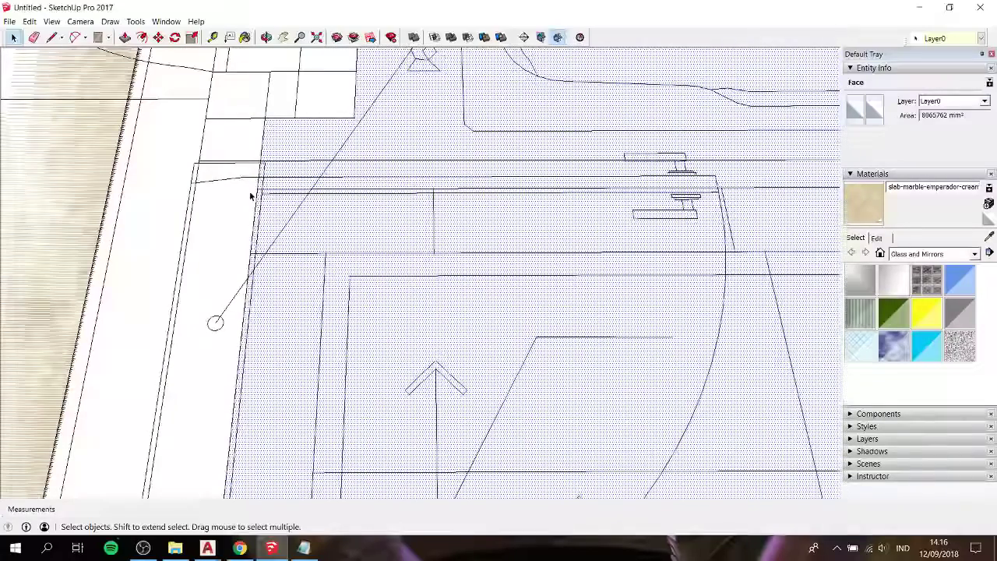
Draw a tiny line at the wall endpoint on the floor's left edge
{"action": "key", "text": "l"}
{"action": "left_click", "coordinate": [258, 188]}
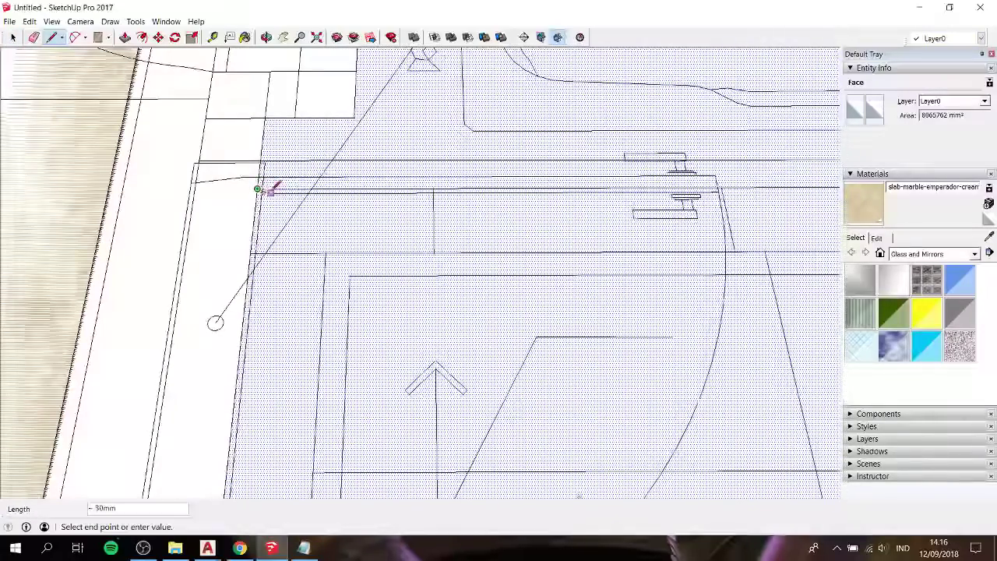
{"action": "left_click", "coordinate": [269, 187]}
{"action": "scroll", "coordinate": [269, 185], "scroll_direction": "up", "scroll_amount": 2}
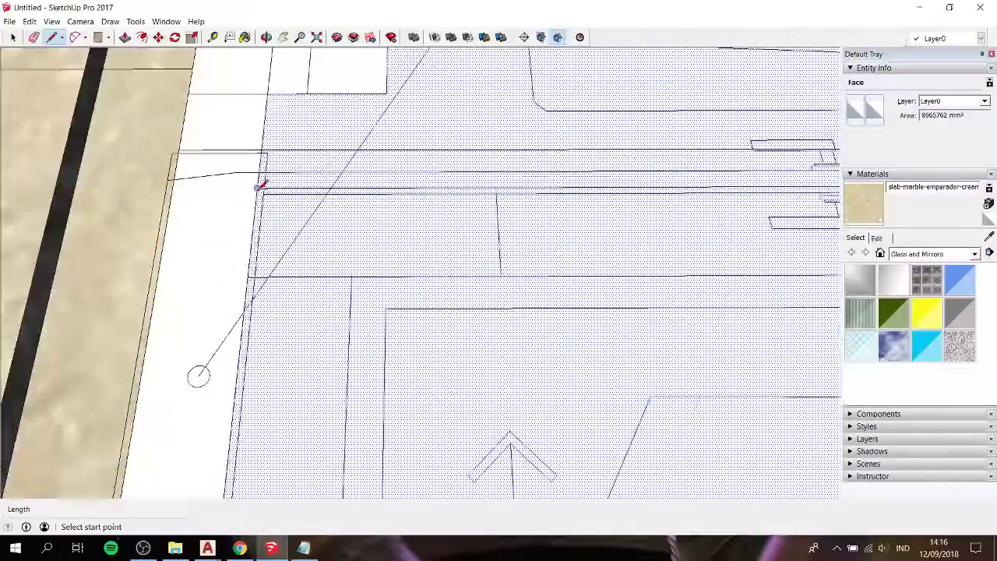
{"action": "scroll", "coordinate": [269, 187], "scroll_direction": "up", "scroll_amount": 2}
{"action": "left_click", "coordinate": [259, 188]}
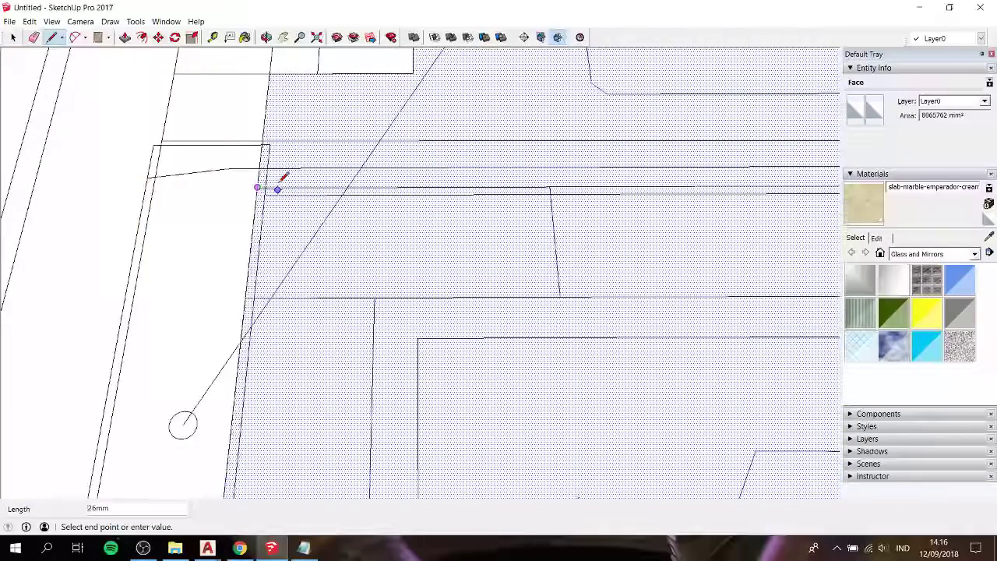
{"action": "scroll", "coordinate": [273, 184], "scroll_direction": "down", "scroll_amount": 2}
{"action": "scroll", "coordinate": [276, 185], "scroll_direction": "down", "scroll_amount": 3}
{"action": "scroll", "coordinate": [633, 181], "scroll_direction": "up", "scroll_amount": 1}
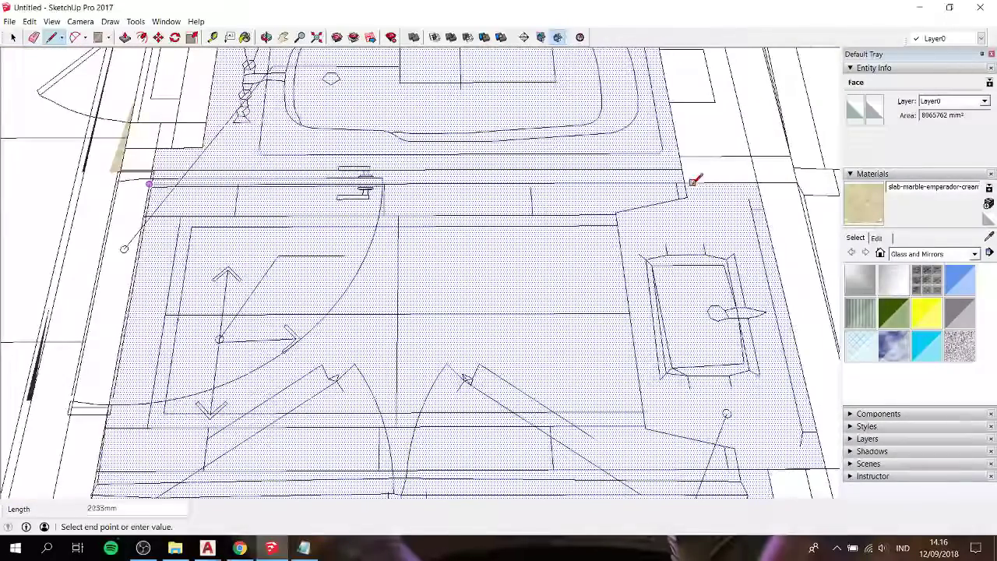
{"action": "key", "text": "space"}
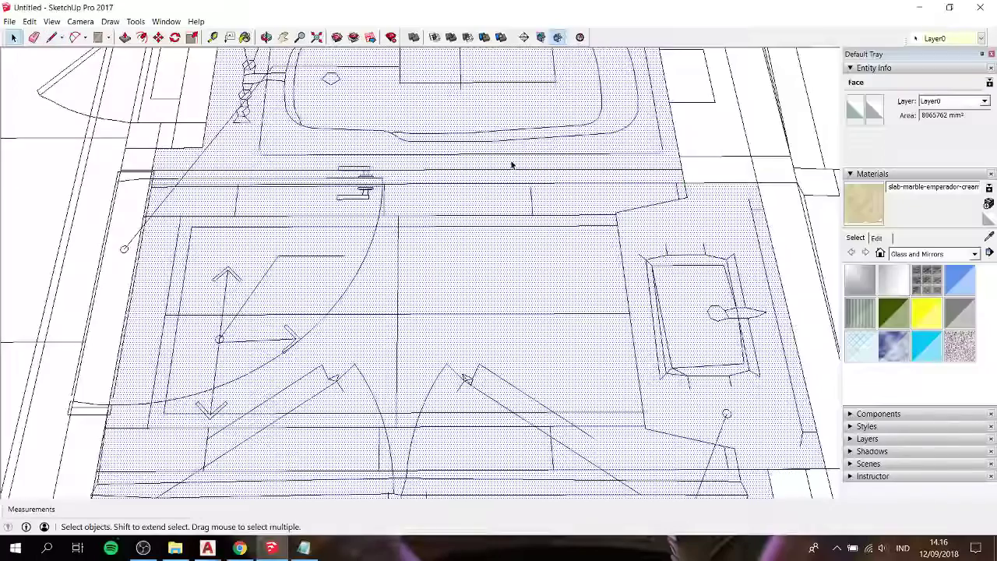
{"action": "scroll", "coordinate": [310, 190], "scroll_direction": "down", "scroll_amount": 2}
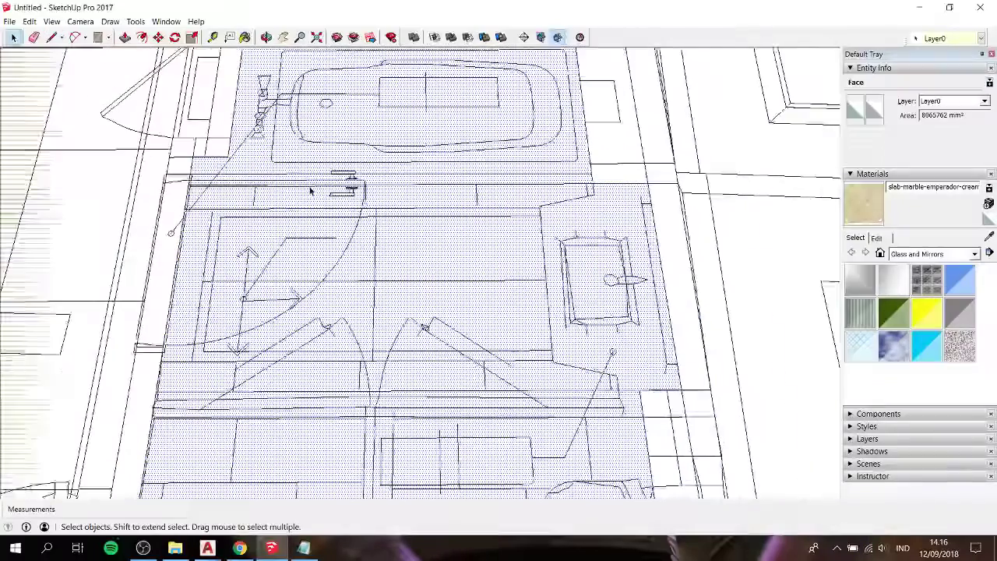
Start a line along the lower wall line of the bathroom floor
{"action": "key", "text": "h"}
{"action": "mouse_move", "coordinate": [344, 247]}
{"action": "left_mouse_down"}
{"action": "mouse_move", "coordinate": [403, 279]}
{"action": "mouse_move", "coordinate": [395, 329]}
{"action": "left_mouse_up"}
{"action": "scroll", "coordinate": [404, 279], "scroll_direction": "down", "scroll_amount": 2}
{"action": "scroll", "coordinate": [576, 382], "scroll_direction": "up", "scroll_amount": 2}
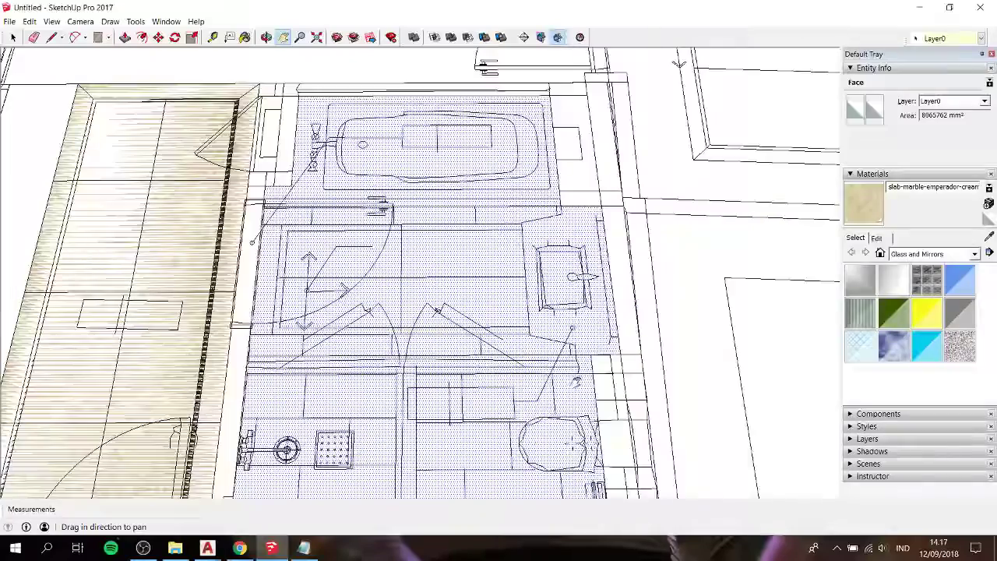
{"action": "key", "text": "l"}
{"action": "scroll", "coordinate": [577, 382], "scroll_direction": "up", "scroll_amount": 2}
{"action": "left_click", "coordinate": [589, 350]}
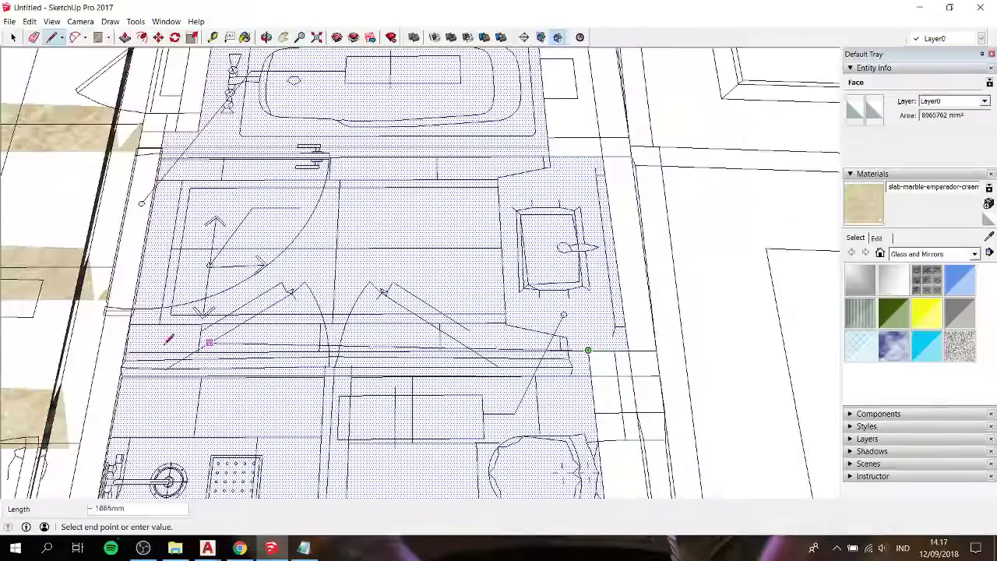
{"action": "scroll", "coordinate": [125, 349], "scroll_direction": "up", "scroll_amount": 1}
{"action": "scroll", "coordinate": [124, 349], "scroll_direction": "up", "scroll_amount": 1}
{"action": "scroll", "coordinate": [123, 348], "scroll_direction": "up", "scroll_amount": 1}
{"action": "scroll", "coordinate": [123, 349], "scroll_direction": "up", "scroll_amount": 1}
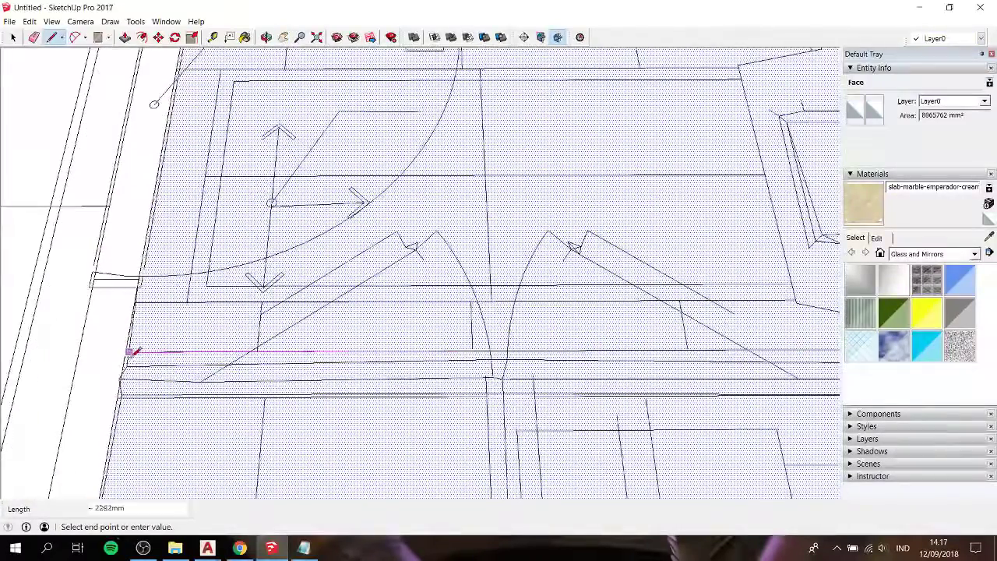
{"action": "scroll", "coordinate": [134, 347], "scroll_direction": "down", "scroll_amount": 2}
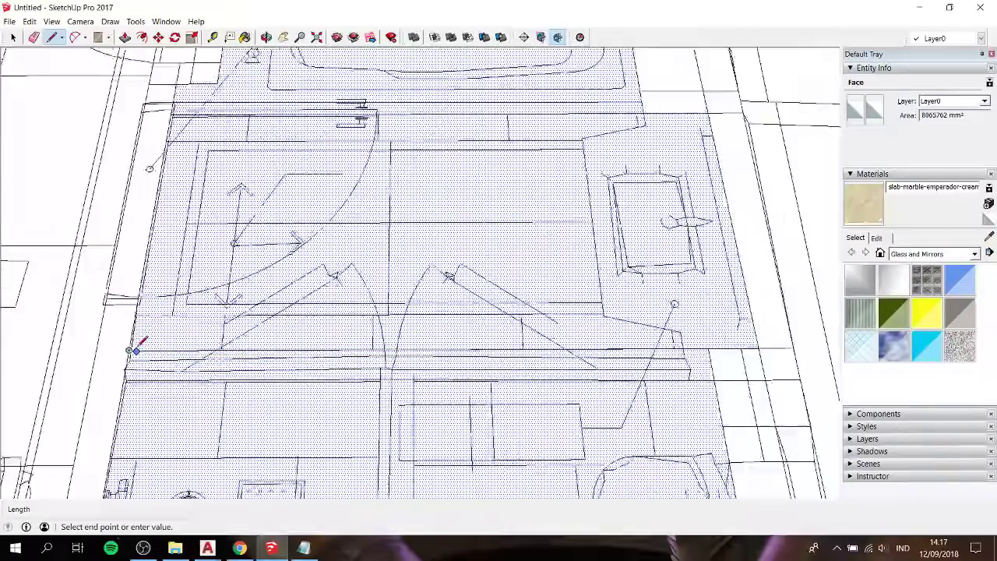
{"action": "scroll", "coordinate": [156, 353], "scroll_direction": "up", "scroll_amount": 1}
{"action": "scroll", "coordinate": [178, 117], "scroll_direction": "up", "scroll_amount": 2}
{"action": "scroll", "coordinate": [174, 119], "scroll_direction": "up", "scroll_amount": 2}
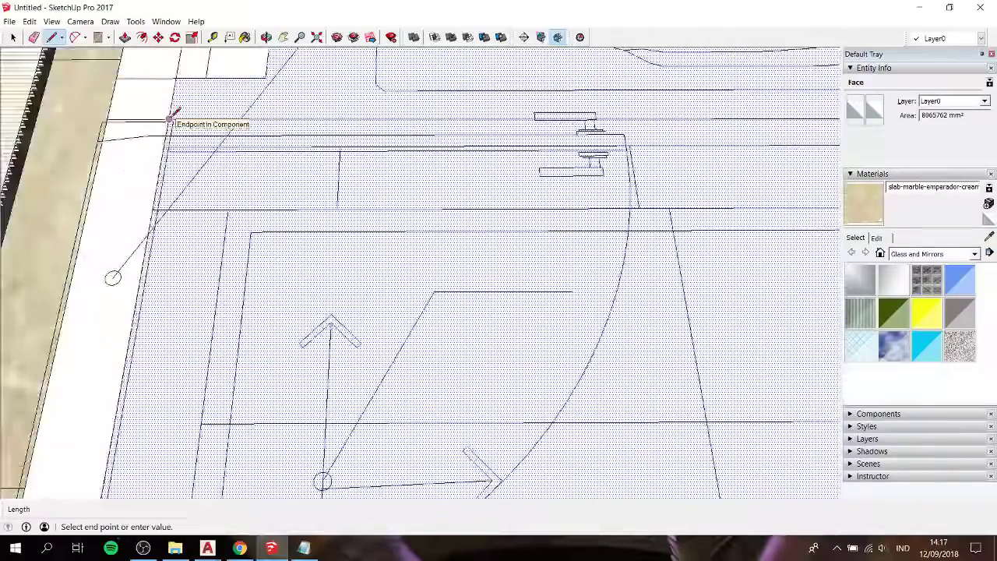
{"action": "scroll", "coordinate": [173, 117], "scroll_direction": "up", "scroll_amount": 1}
{"action": "scroll", "coordinate": [172, 115], "scroll_direction": "down", "scroll_amount": 1}
{"action": "scroll", "coordinate": [171, 115], "scroll_direction": "down", "scroll_amount": 2}
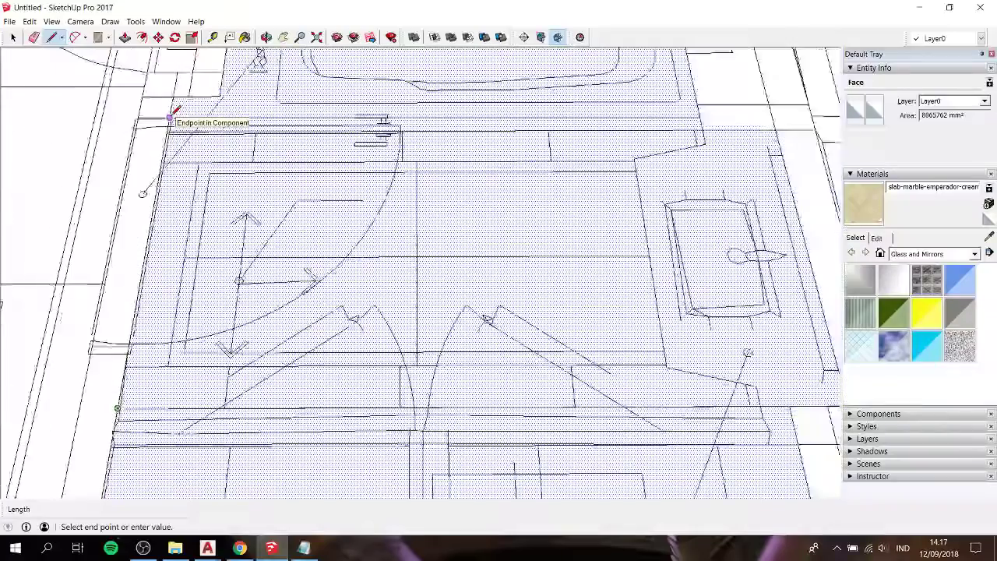
{"action": "scroll", "coordinate": [171, 115], "scroll_direction": "up", "scroll_amount": 1}
{"action": "scroll", "coordinate": [171, 115], "scroll_direction": "up", "scroll_amount": 2}
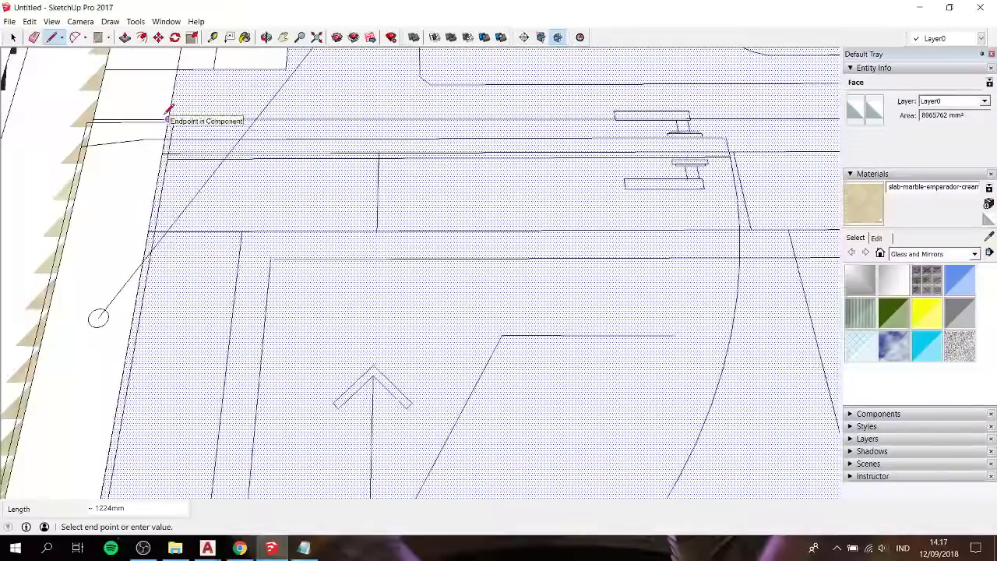
{"action": "scroll", "coordinate": [167, 117], "scroll_direction": "down", "scroll_amount": 1}
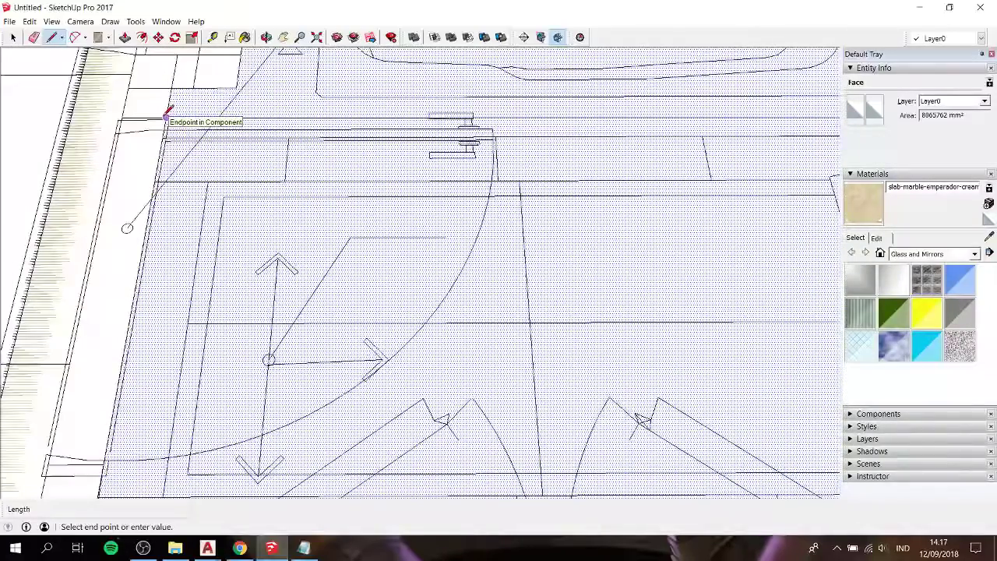
{"action": "scroll", "coordinate": [168, 112], "scroll_direction": "up", "scroll_amount": 1}
{"action": "scroll", "coordinate": [168, 112], "scroll_direction": "up", "scroll_amount": 1}
{"action": "scroll", "coordinate": [170, 111], "scroll_direction": "up", "scroll_amount": 1}
Select the upper and lower floor faces to check how they are split
{"action": "key", "text": "space"}
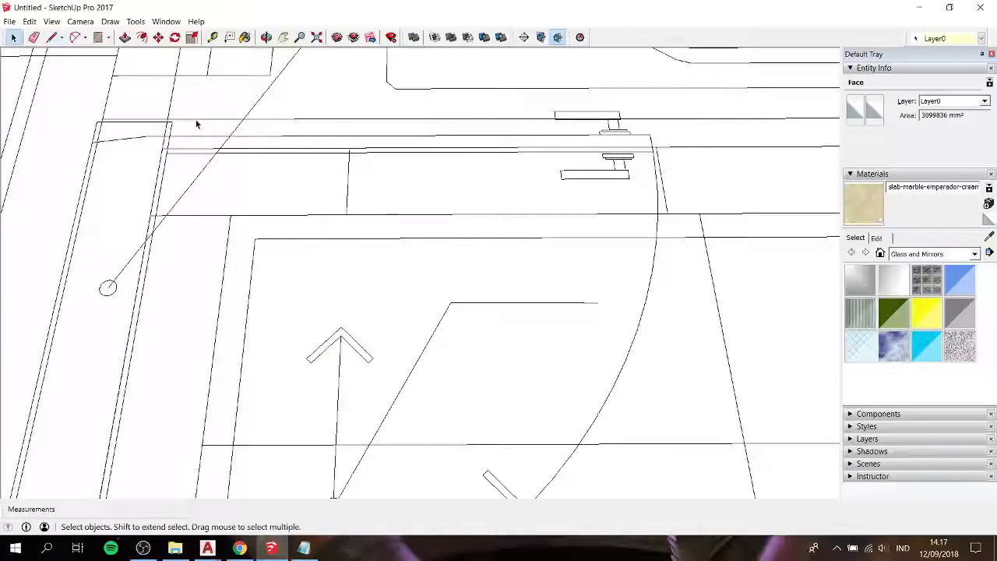
{"action": "left_click", "coordinate": [335, 114]}
{"action": "left_click", "coordinate": [305, 182]}
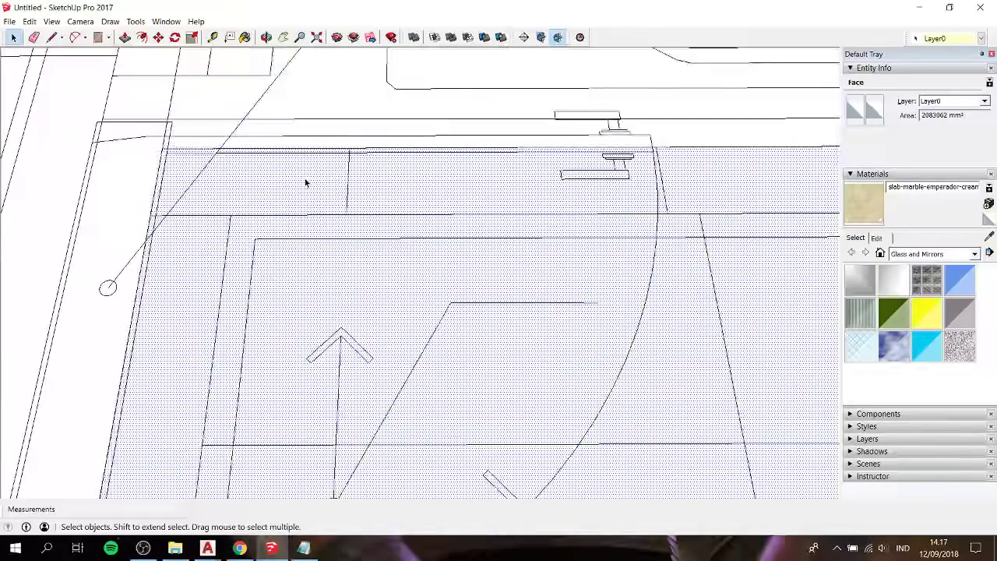
{"action": "scroll", "coordinate": [326, 97], "scroll_direction": "down", "scroll_amount": 2}
{"action": "scroll", "coordinate": [336, 91], "scroll_direction": "down", "scroll_amount": 2}
{"action": "scroll", "coordinate": [336, 91], "scroll_direction": "down", "scroll_amount": 2}
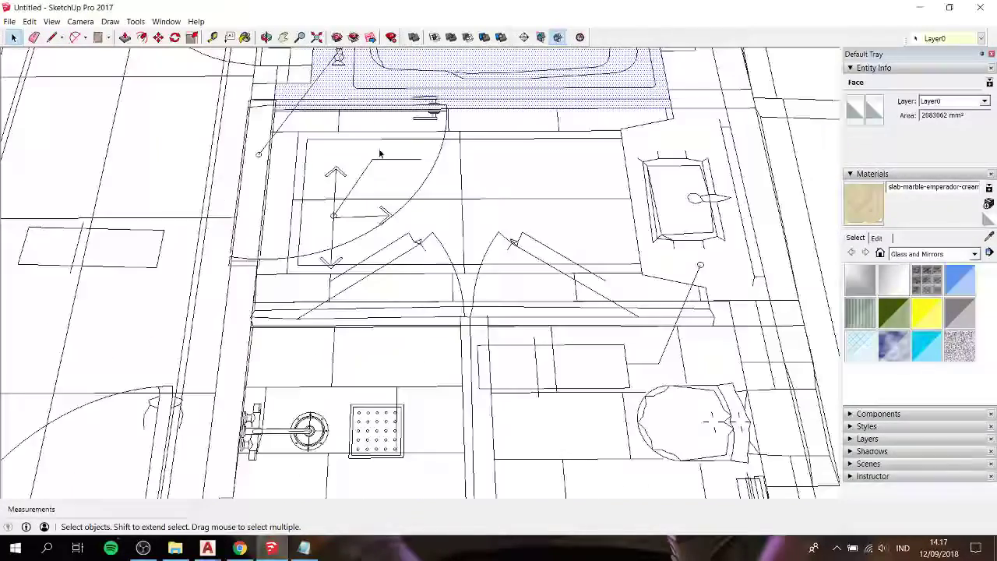
{"action": "middle_click_drag", "start_coordinate": [429, 178], "coordinate": [399, 276], "text": "shift"}
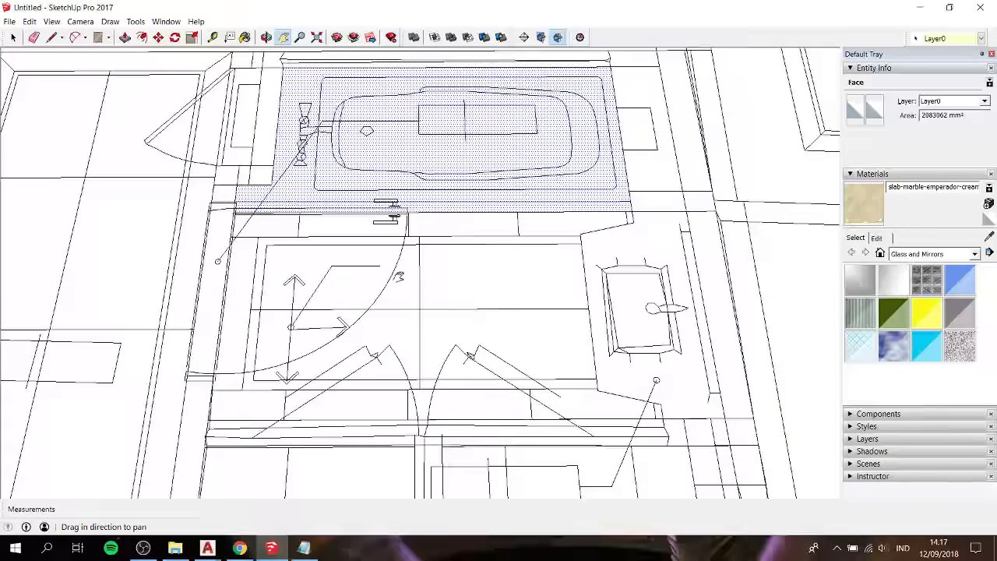
{"action": "scroll", "coordinate": [238, 195], "scroll_direction": "up", "scroll_amount": 2}
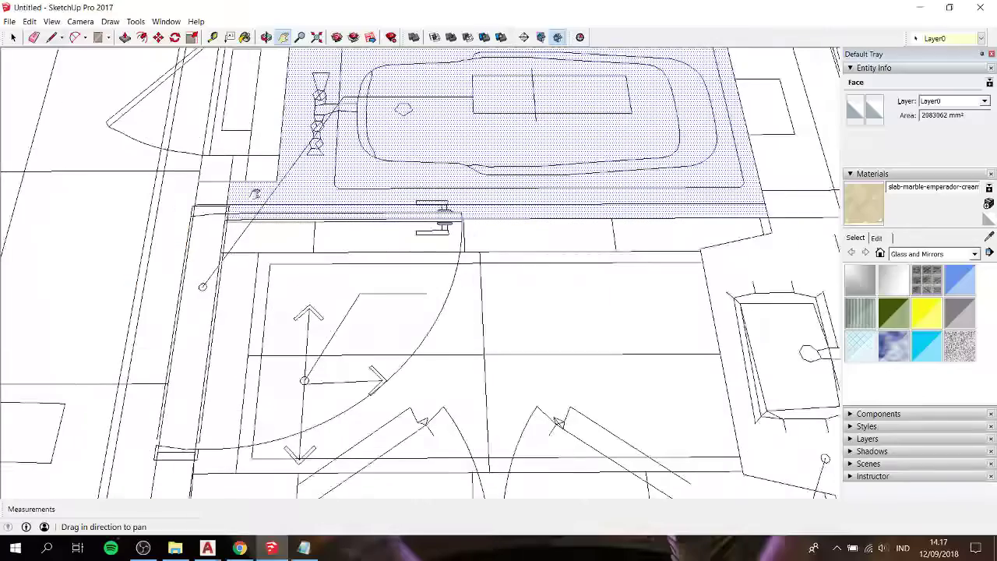
Draw a line across the floor from its left edge to its right edge
{"action": "key", "text": "l"}
{"action": "left_click", "coordinate": [227, 205]}
{"action": "left_click", "coordinate": [766, 204]}
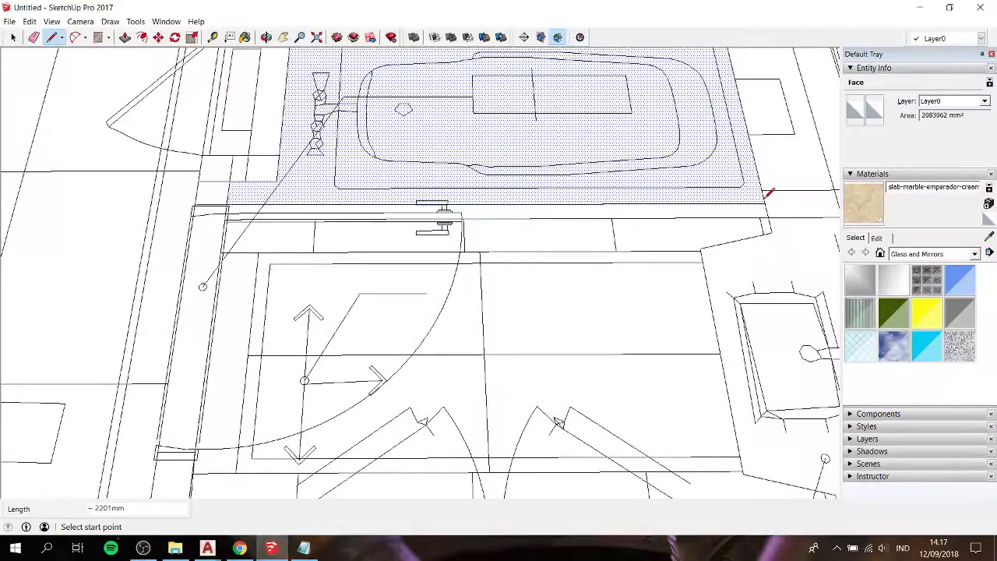
{"action": "key", "text": "space"}
{"action": "scroll", "coordinate": [644, 220], "scroll_direction": "down", "scroll_amount": 3}
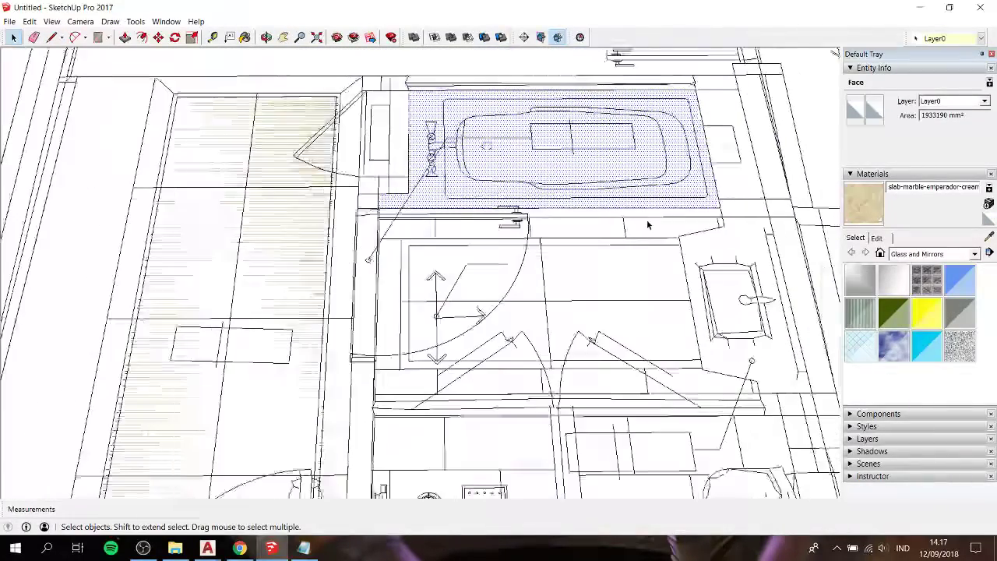
{"action": "key", "text": "h"}
{"action": "left_click_drag", "start_coordinate": [592, 297], "coordinate": [467, 226]}
{"action": "middle_click_drag", "start_coordinate": [467, 226], "coordinate": [450, 226]}
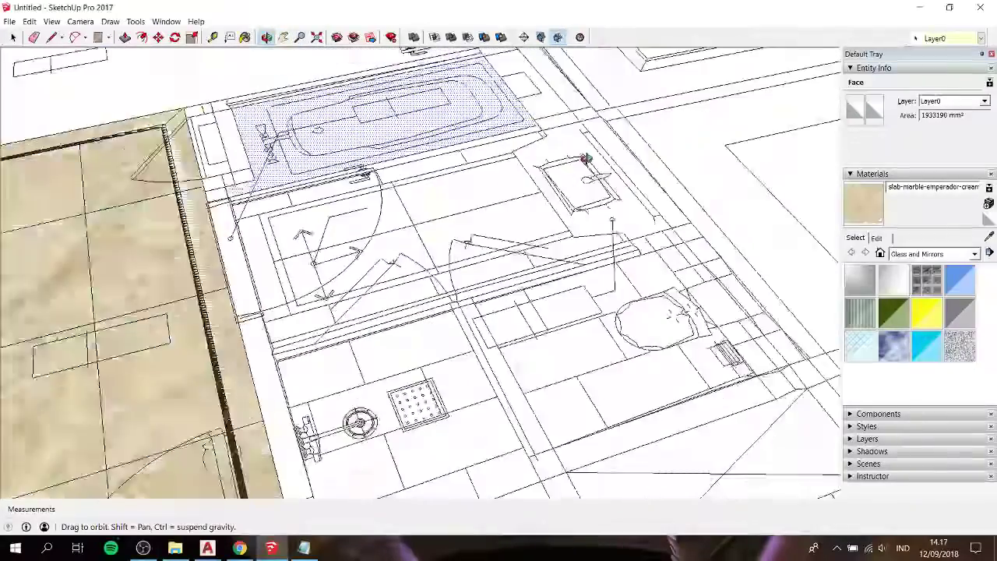
{"action": "key", "text": "space"}
{"action": "left_click", "coordinate": [480, 214]}
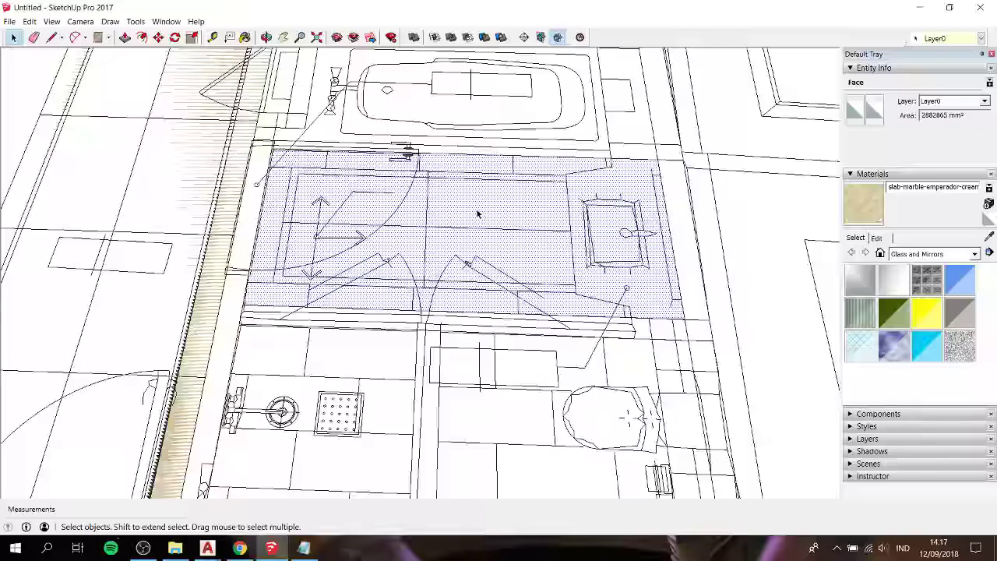
Try a rectangle on the floor, then undo the accidental thin strip
{"action": "key", "text": "l"}
{"action": "key", "text": "p"}
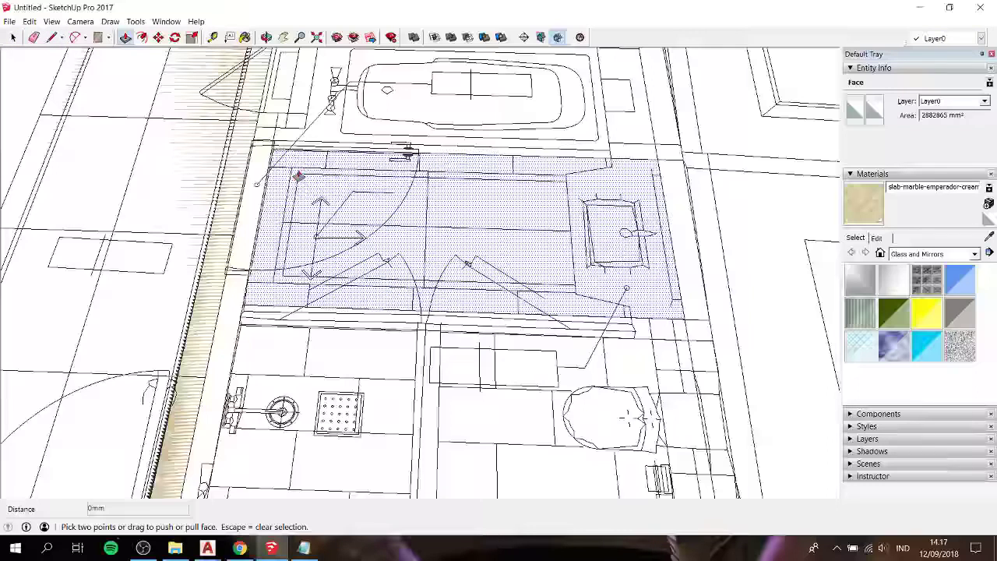
{"action": "key", "text": "r"}
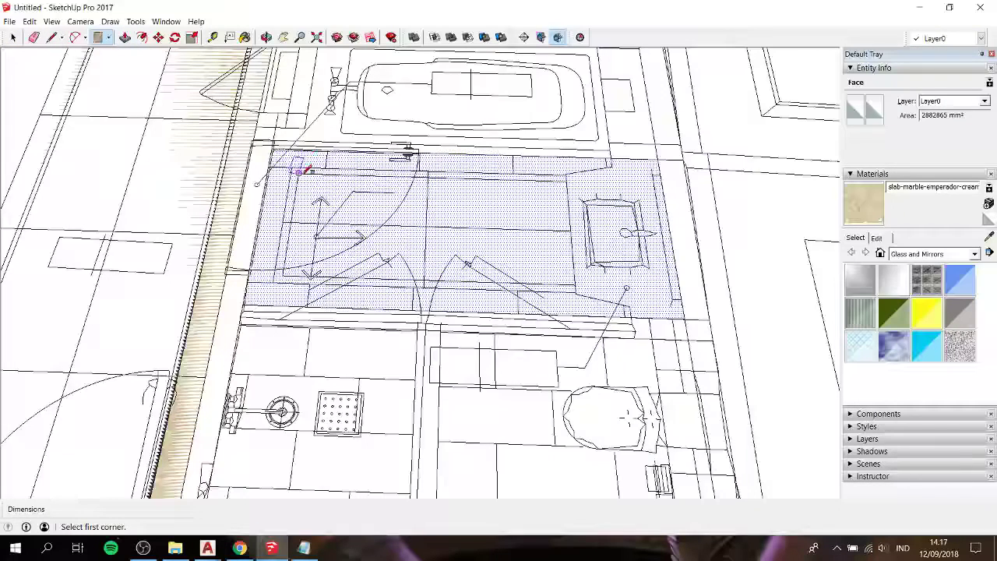
{"action": "left_click", "coordinate": [298, 172]}
{"action": "left_click", "coordinate": [449, 178]}
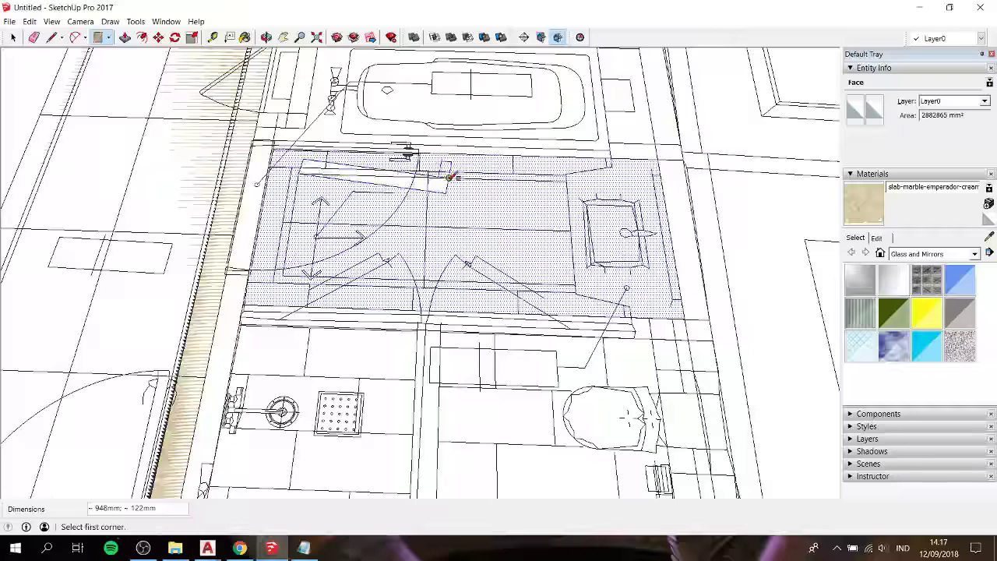
{"action": "key", "text": "ctrl+z"}
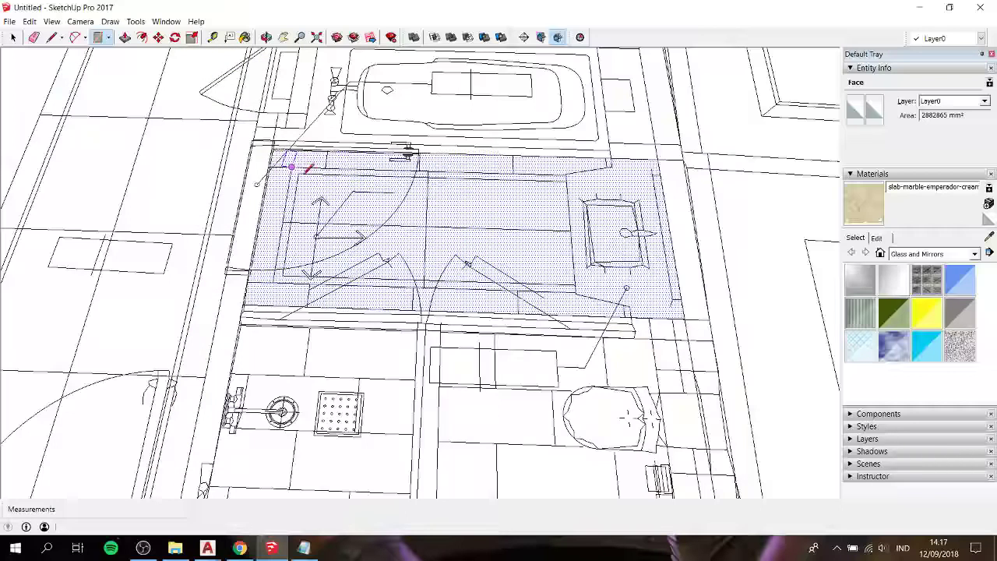
Trace a closed rectangular outline on the bathroom floor with lines
{"action": "key", "text": "l"}
{"action": "left_click", "coordinate": [298, 172]}
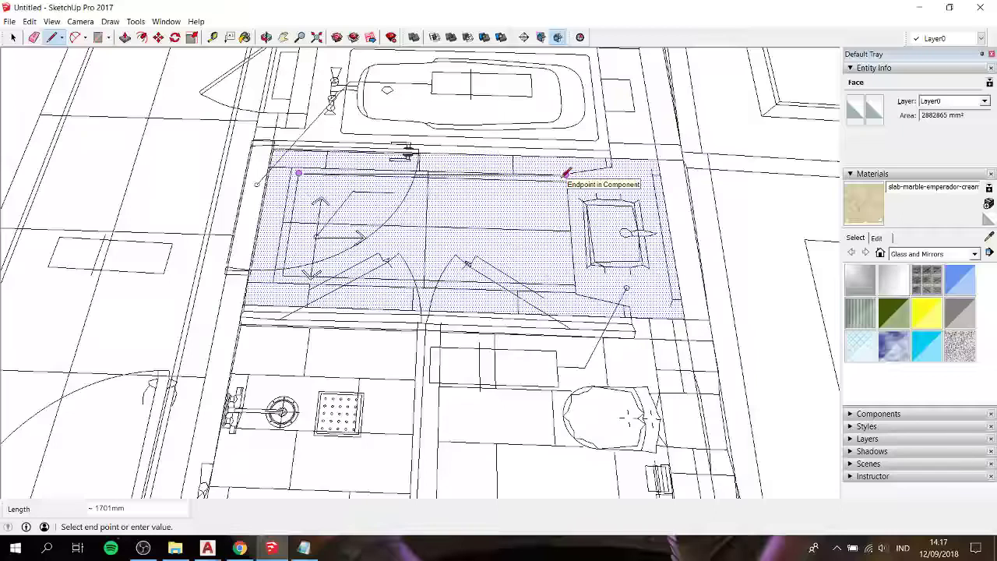
{"action": "left_click", "coordinate": [565, 173]}
{"action": "left_click", "coordinate": [575, 284]}
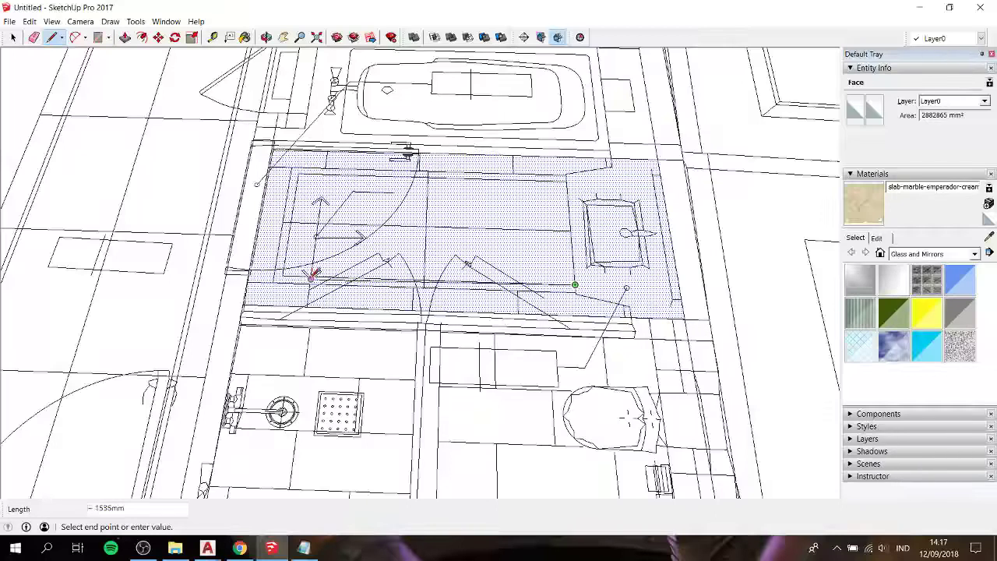
{"action": "left_click", "coordinate": [298, 173]}
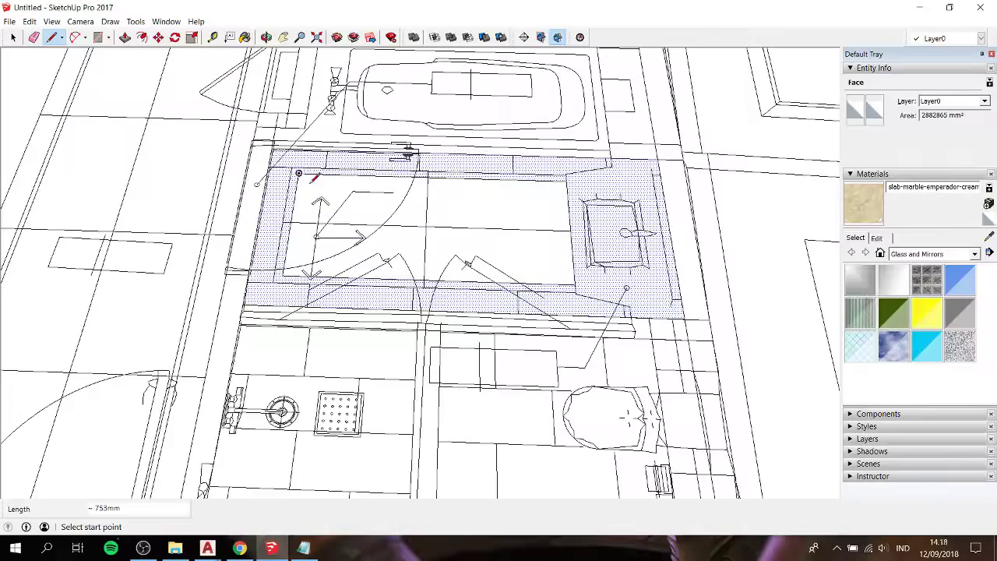
Offset the rectangle's edges 50mm to form a border band
{"action": "key", "text": "space"}
{"action": "double_click", "coordinate": [510, 205]}
{"action": "key", "text": "f"}
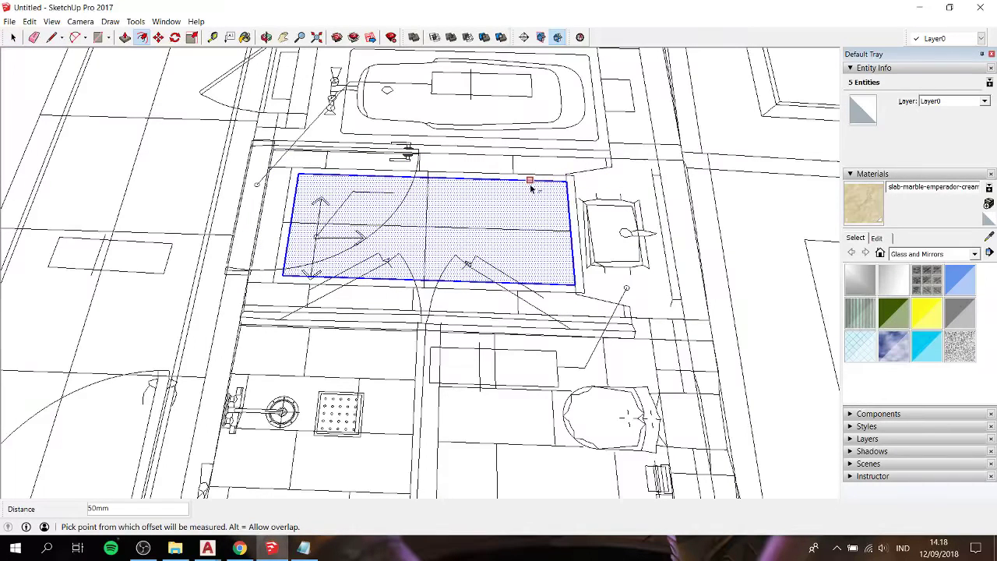
{"action": "key", "text": "space"}
{"action": "left_click", "coordinate": [527, 177]}
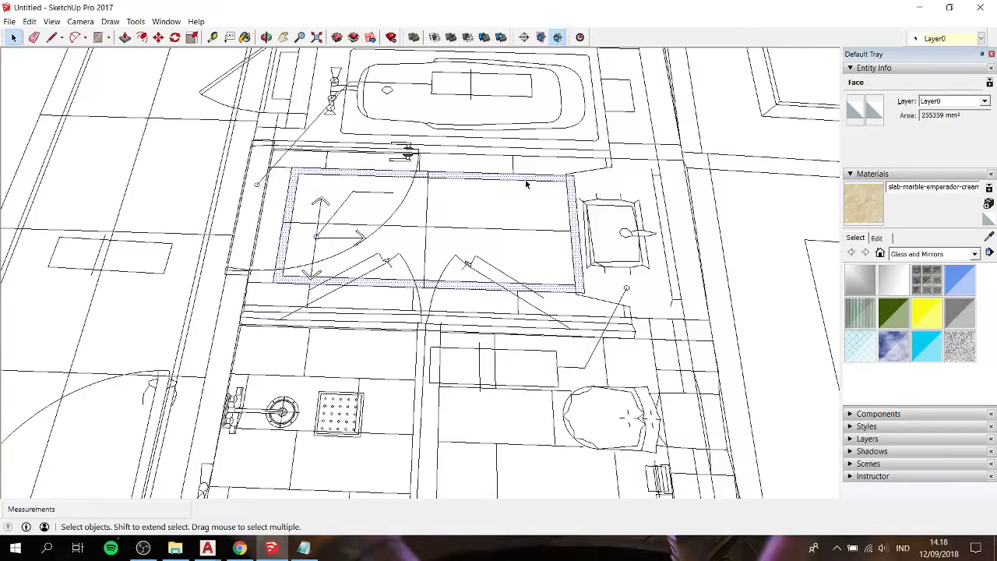
Paint the border band dark marble and the surrounding floor and inset cream marble
{"action": "scroll", "coordinate": [526, 183], "scroll_direction": "down", "scroll_amount": 5}
{"action": "key", "text": "b"}
{"action": "scroll", "coordinate": [408, 177], "scroll_direction": "up", "scroll_amount": 4}
{"action": "scroll", "coordinate": [407, 177], "scroll_direction": "up", "scroll_amount": 4}
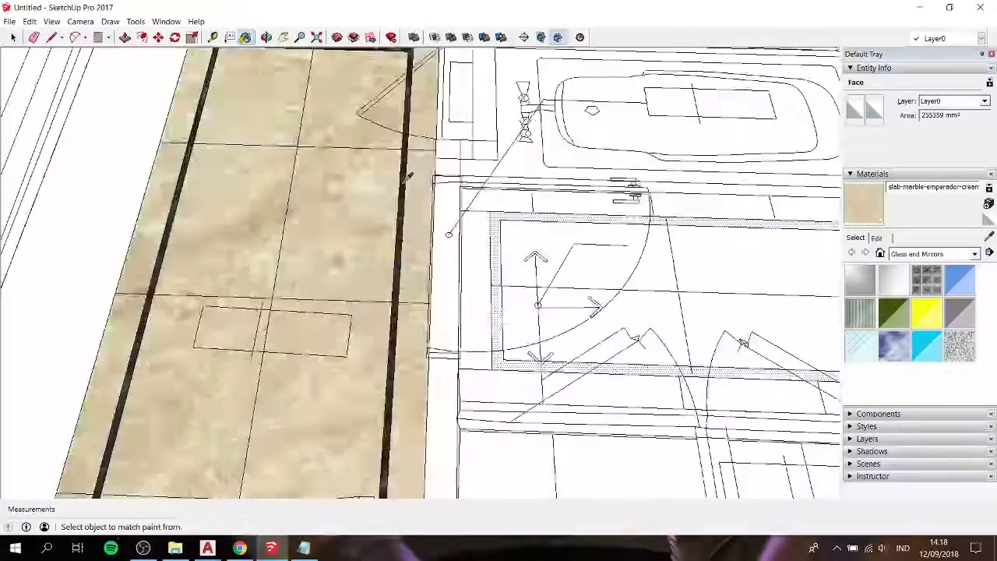
{"action": "left_click", "coordinate": [407, 177], "text": "alt"}
{"action": "left_click", "coordinate": [497, 215]}
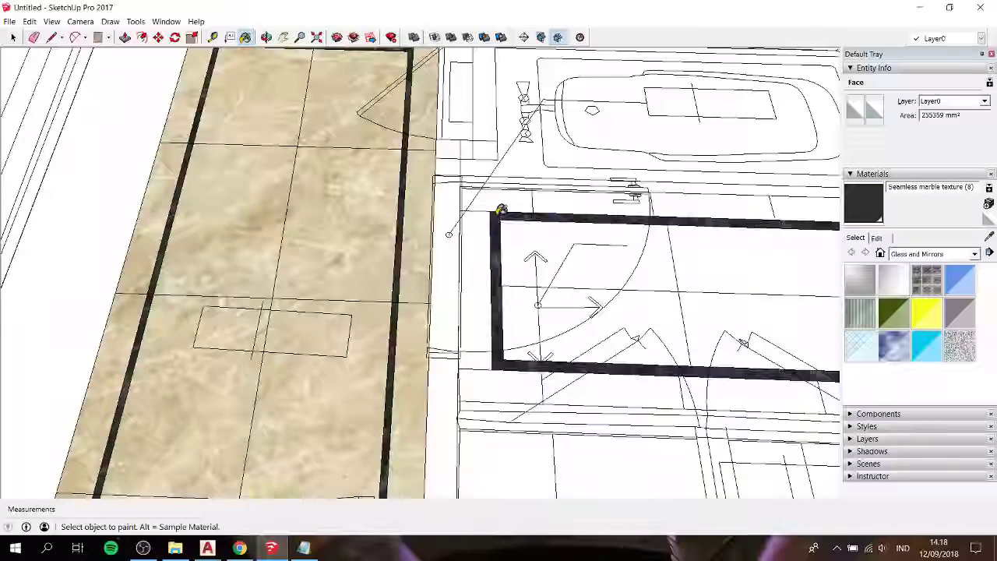
{"action": "left_click", "coordinate": [418, 187], "text": "alt"}
{"action": "left_click", "coordinate": [482, 191]}
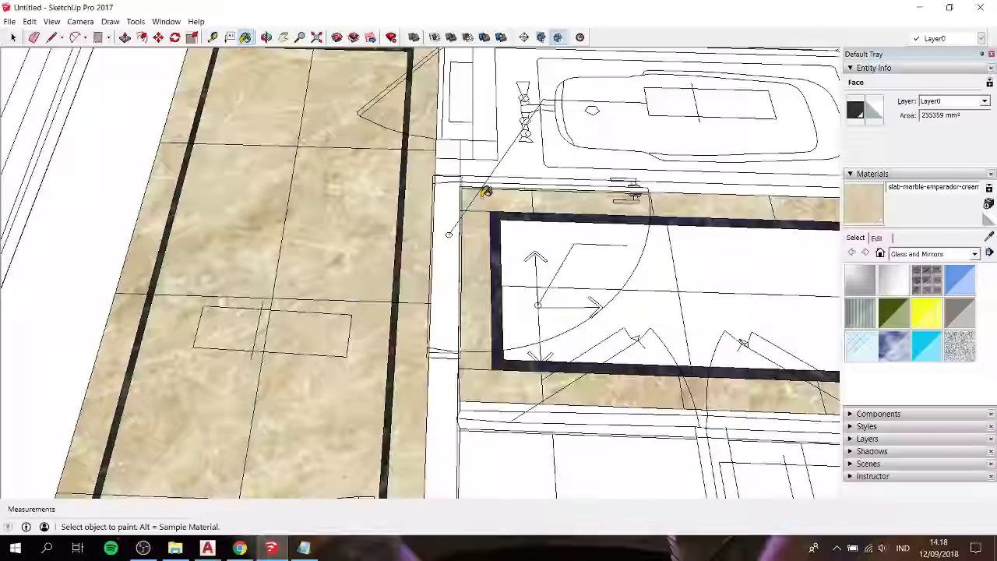
{"action": "left_click", "coordinate": [553, 252]}
Paint the adjoining lower bathroom floor area cream marble
{"action": "scroll", "coordinate": [554, 205], "scroll_direction": "down", "scroll_amount": 3}
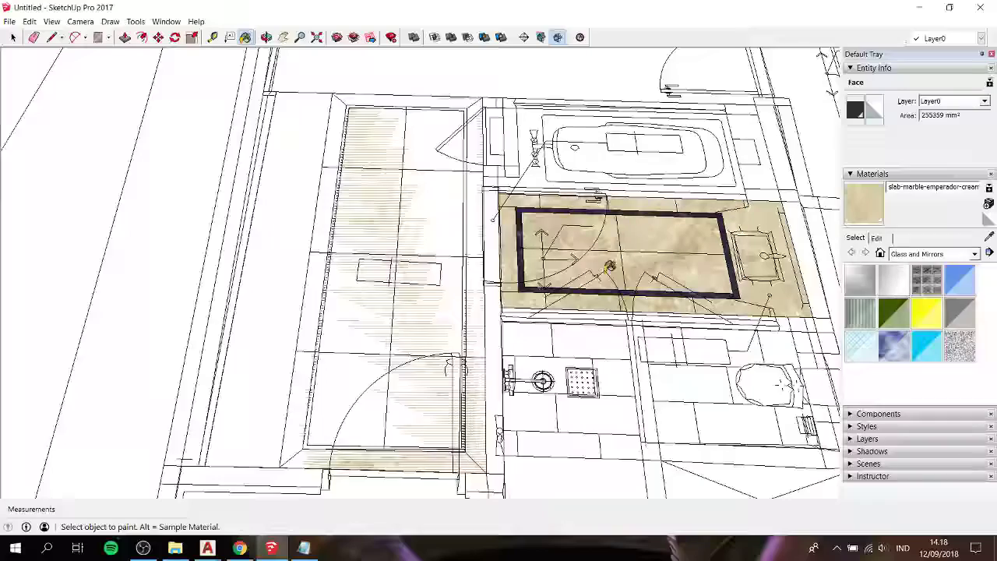
{"action": "middle_click_drag", "start_coordinate": [610, 266], "coordinate": [526, 136], "text": "shift"}
{"action": "key", "text": "space"}
{"action": "left_click", "coordinate": [523, 204]}
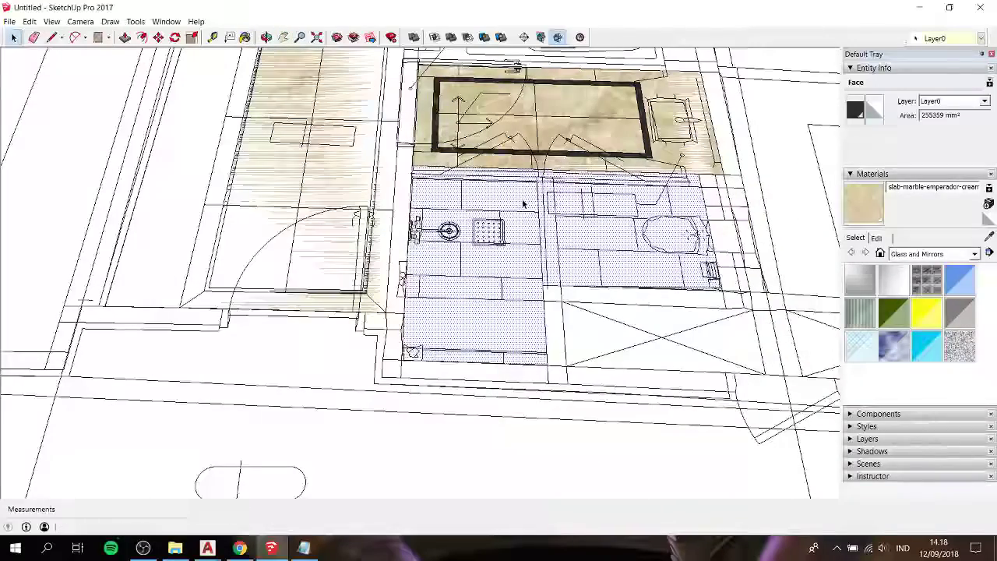
{"action": "key", "text": "b"}
{"action": "left_click", "coordinate": [523, 200]}
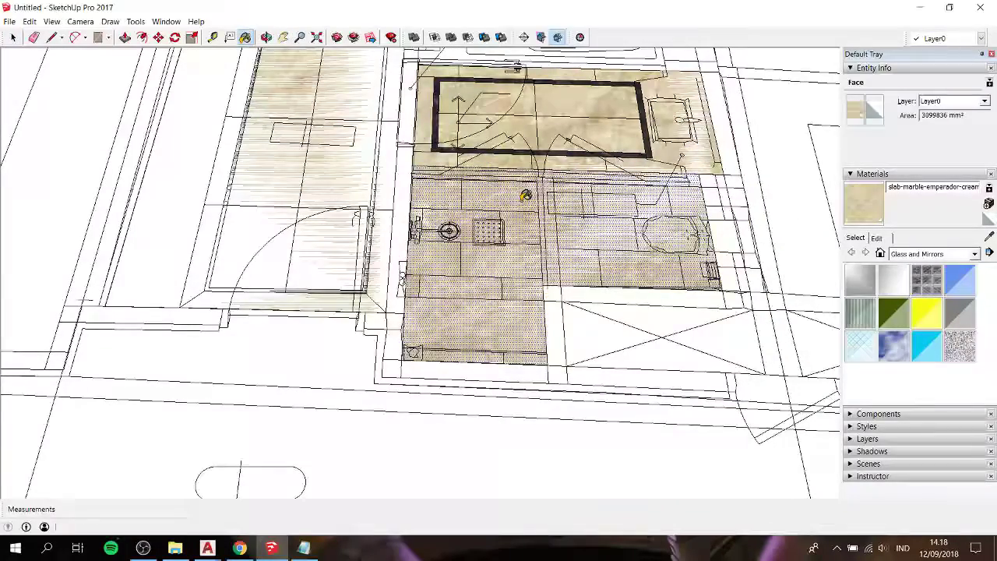
Fill the bathtub face with slab-marble-emperador-cream
{"action": "scroll", "coordinate": [526, 195], "scroll_direction": "down", "scroll_amount": 2}
{"action": "scroll", "coordinate": [526, 196], "scroll_direction": "up", "scroll_amount": 4}
{"action": "scroll", "coordinate": [526, 196], "scroll_direction": "down", "scroll_amount": 2}
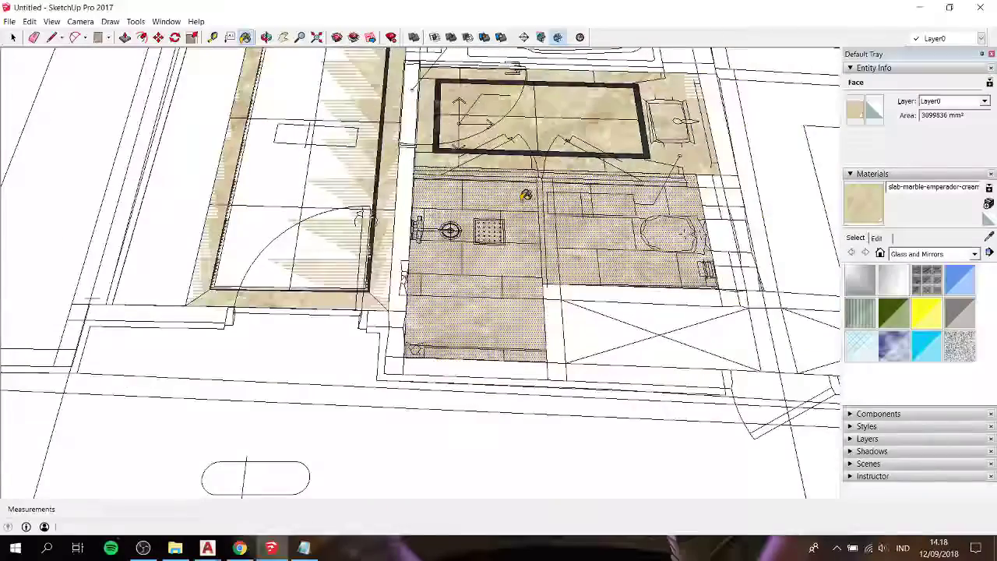
{"action": "middle_click_drag", "start_coordinate": [522, 198], "coordinate": [466, 345], "text": "shift"}
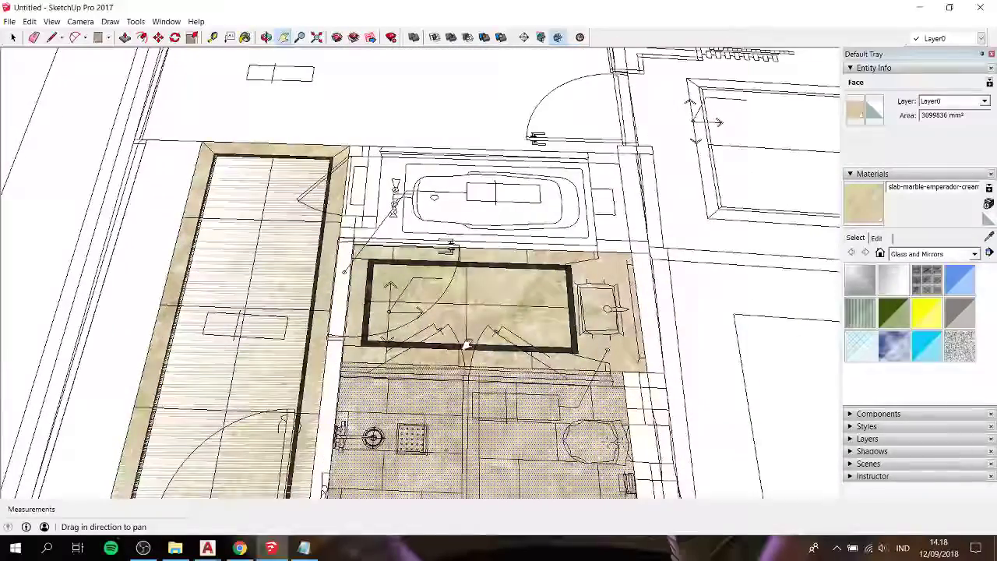
{"action": "scroll", "coordinate": [466, 345], "scroll_direction": "up", "scroll_amount": 1}
{"action": "scroll", "coordinate": [414, 268], "scroll_direction": "up", "scroll_amount": 2}
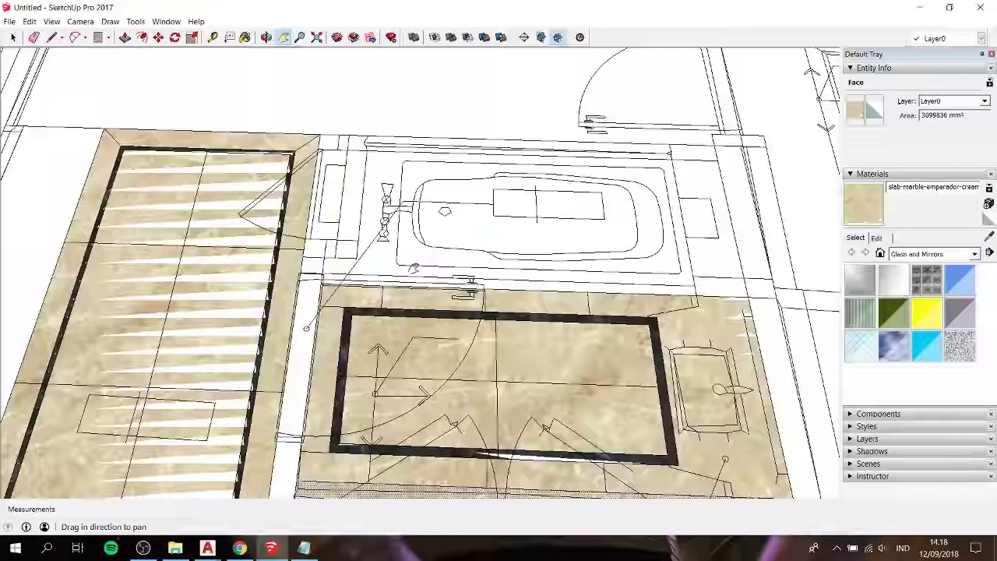
{"action": "left_click", "coordinate": [386, 256]}
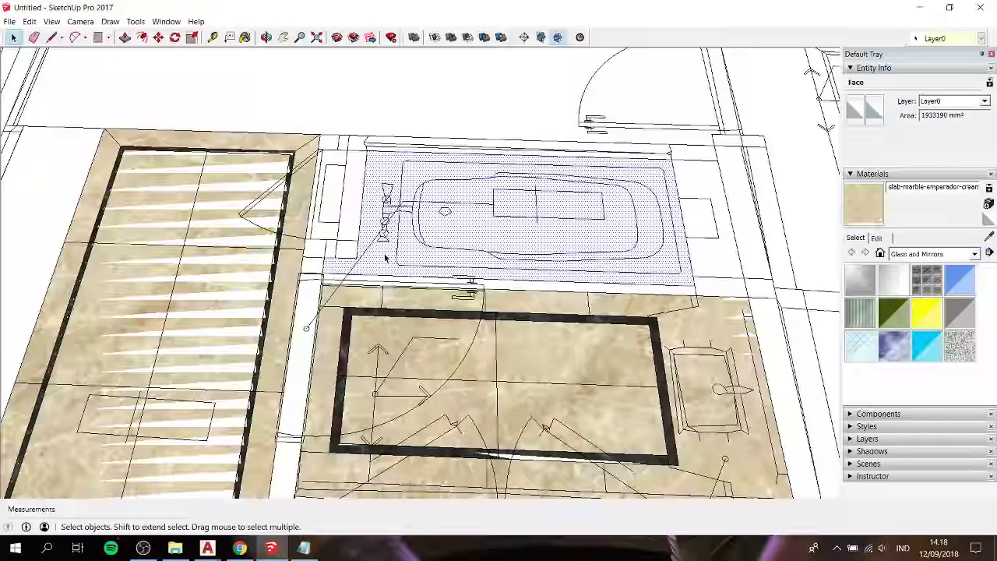
{"action": "key", "text": "b"}
{"action": "left_click", "coordinate": [389, 262]}
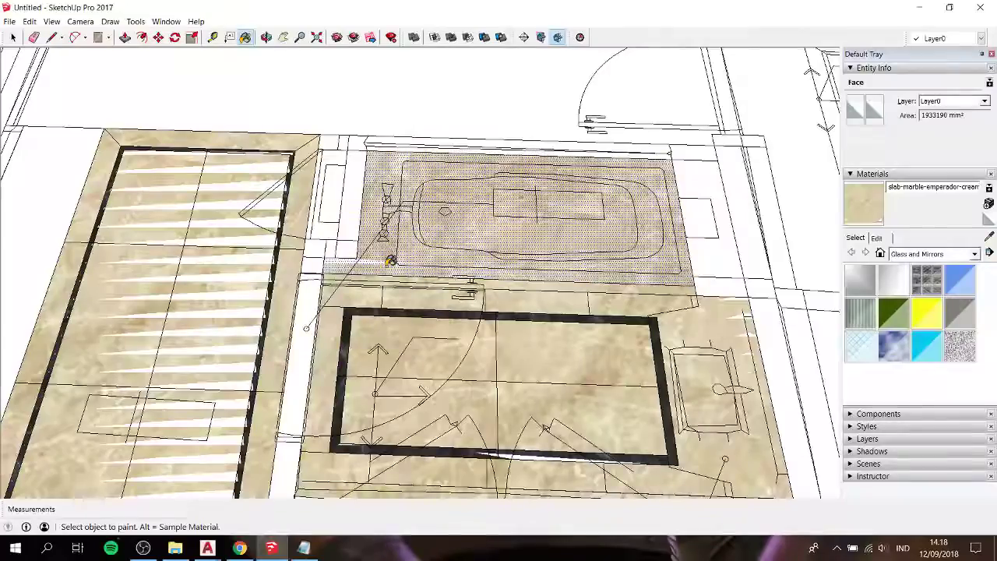
Select the large floor face beside the bathroom and start a line at the corridor edge
{"action": "key", "text": "space"}
{"action": "left_click", "coordinate": [429, 107]}
{"action": "scroll", "coordinate": [400, 186], "scroll_direction": "down", "scroll_amount": 2}
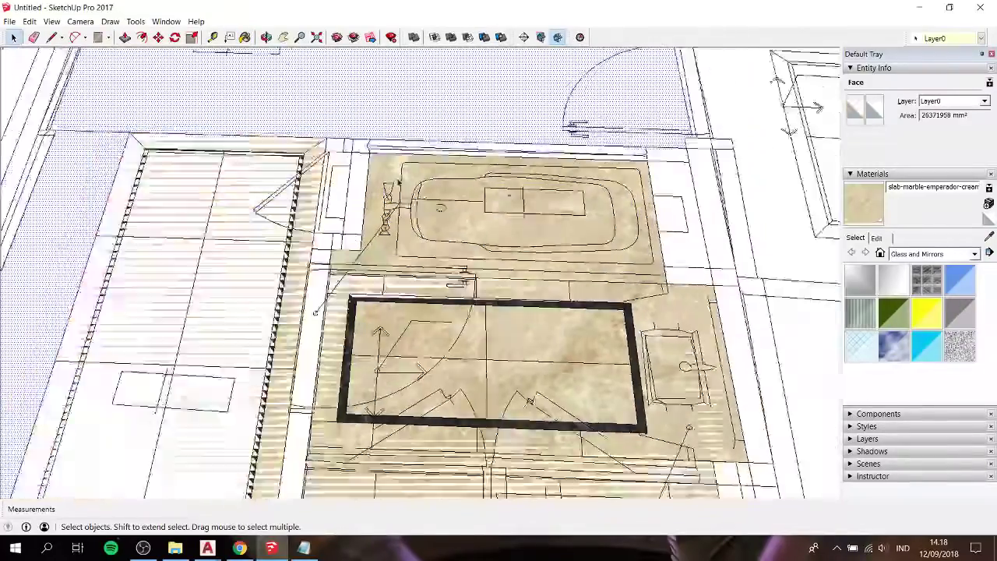
{"action": "scroll", "coordinate": [400, 185], "scroll_direction": "down", "scroll_amount": 3}
{"action": "mouse_move", "coordinate": [400, 187]}
{"action": "middle_mouse_down"}
{"action": "mouse_move", "coordinate": [408, 214]}
{"action": "mouse_move", "coordinate": [493, 226]}
{"action": "middle_mouse_up"}
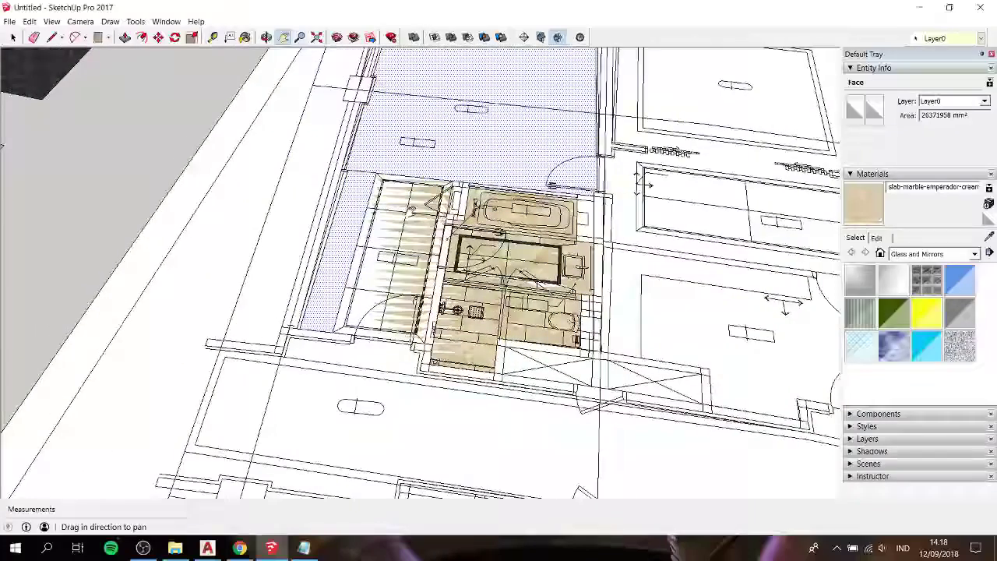
{"action": "left_click", "coordinate": [328, 198]}
{"action": "left_click", "coordinate": [393, 151]}
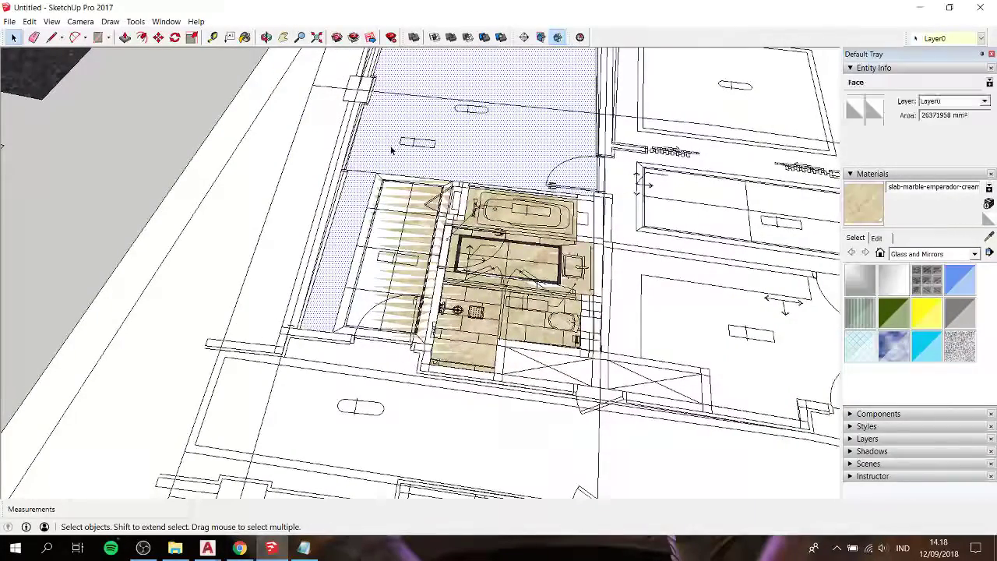
{"action": "scroll", "coordinate": [377, 155], "scroll_direction": "up", "scroll_amount": 2}
{"action": "scroll", "coordinate": [376, 160], "scroll_direction": "up", "scroll_amount": 1}
{"action": "scroll", "coordinate": [379, 175], "scroll_direction": "up", "scroll_amount": 1}
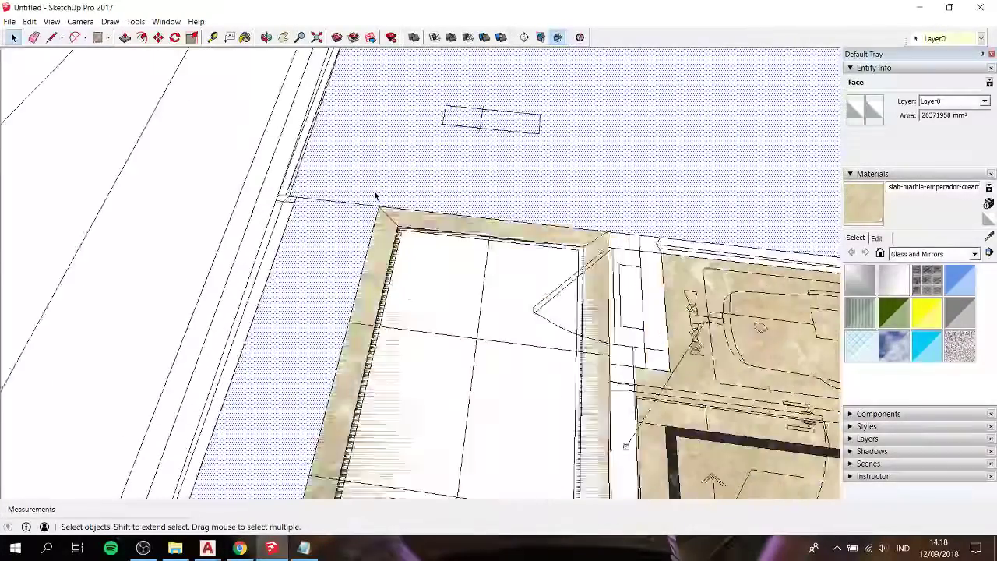
{"action": "scroll", "coordinate": [376, 196], "scroll_direction": "up", "scroll_amount": 1}
{"action": "key", "text": "l"}
{"action": "left_click", "coordinate": [379, 208]}
Finish the line splitting the floor face, then paint the narrow strip Granite Light Gray
{"action": "left_click", "coordinate": [277, 198]}
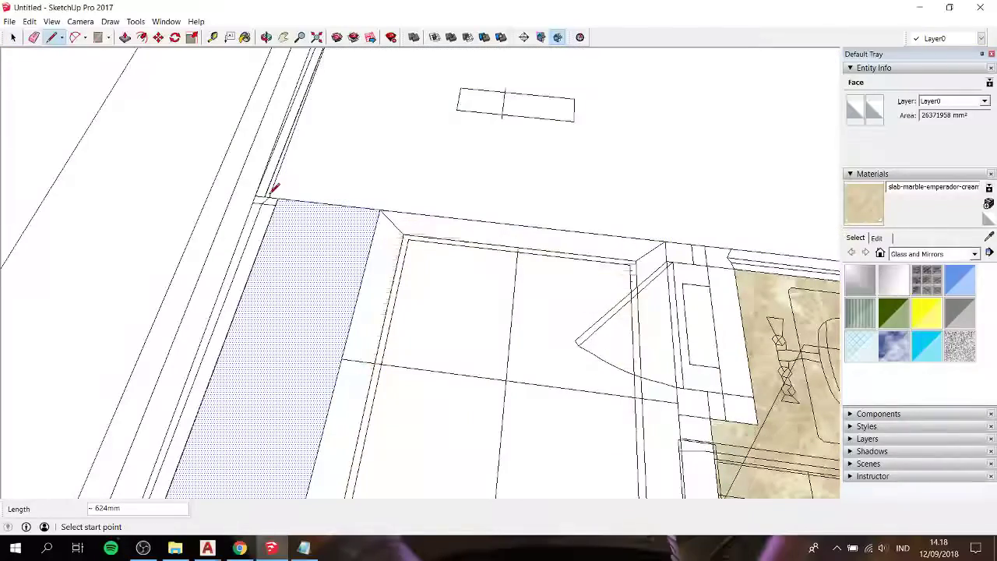
{"action": "scroll", "coordinate": [324, 190], "scroll_direction": "down", "scroll_amount": 3}
{"action": "middle_click_drag", "start_coordinate": [314, 211], "coordinate": [451, 177], "text": "shift"}
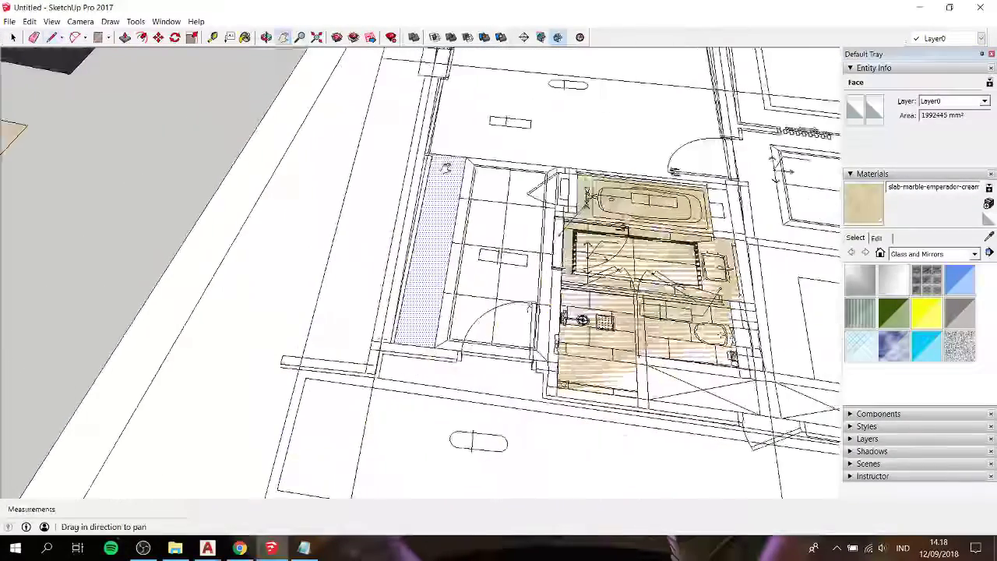
{"action": "left_click", "coordinate": [935, 254]}
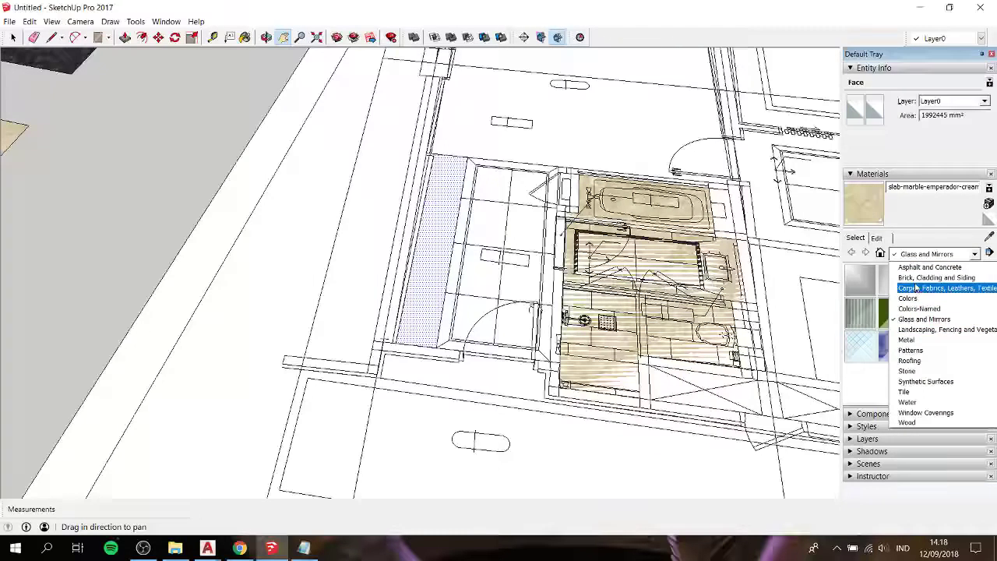
{"action": "left_click", "coordinate": [918, 279]}
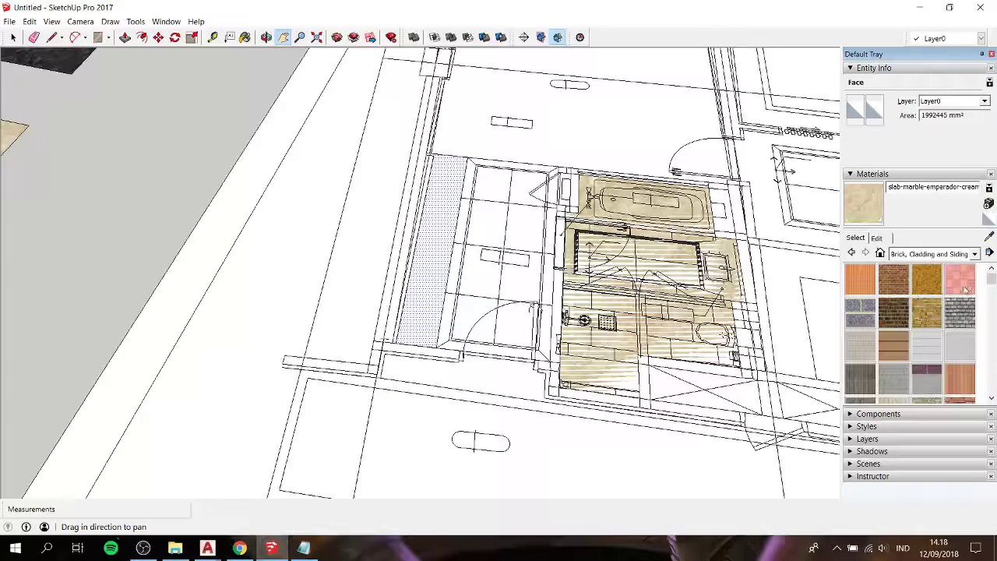
{"action": "left_click", "coordinate": [951, 254]}
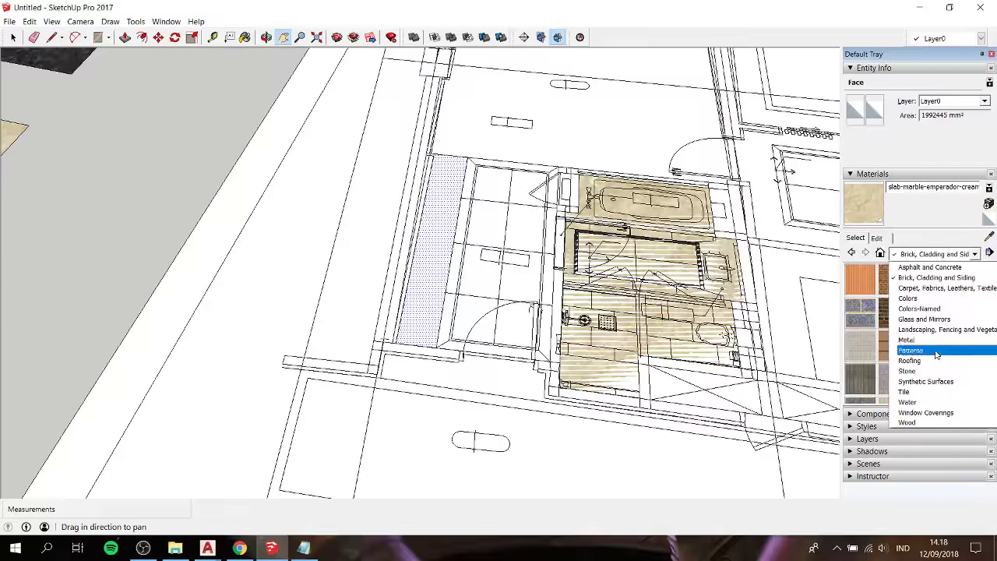
{"action": "left_click", "coordinate": [933, 371]}
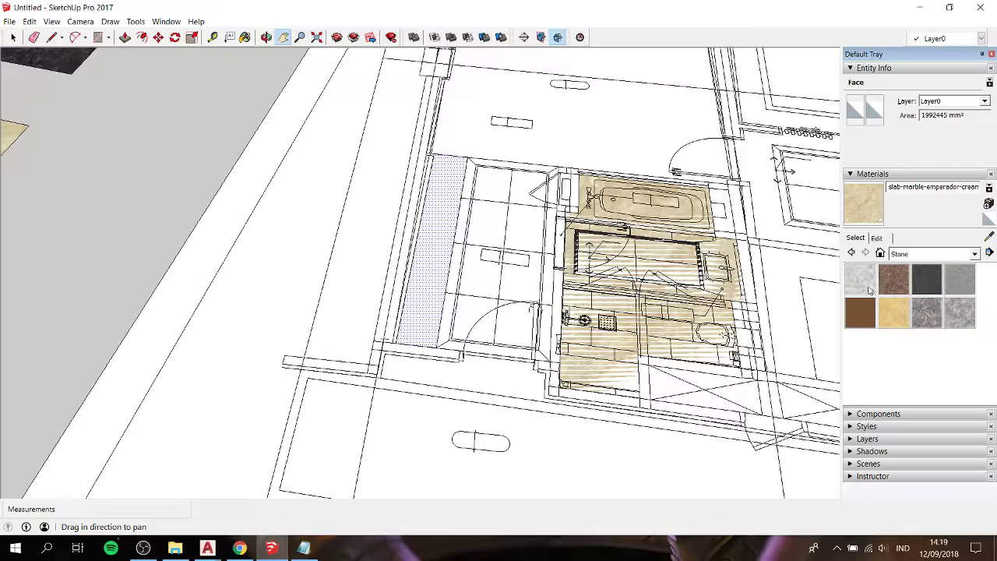
{"action": "left_click", "coordinate": [964, 272]}
{"action": "left_click", "coordinate": [456, 225]}
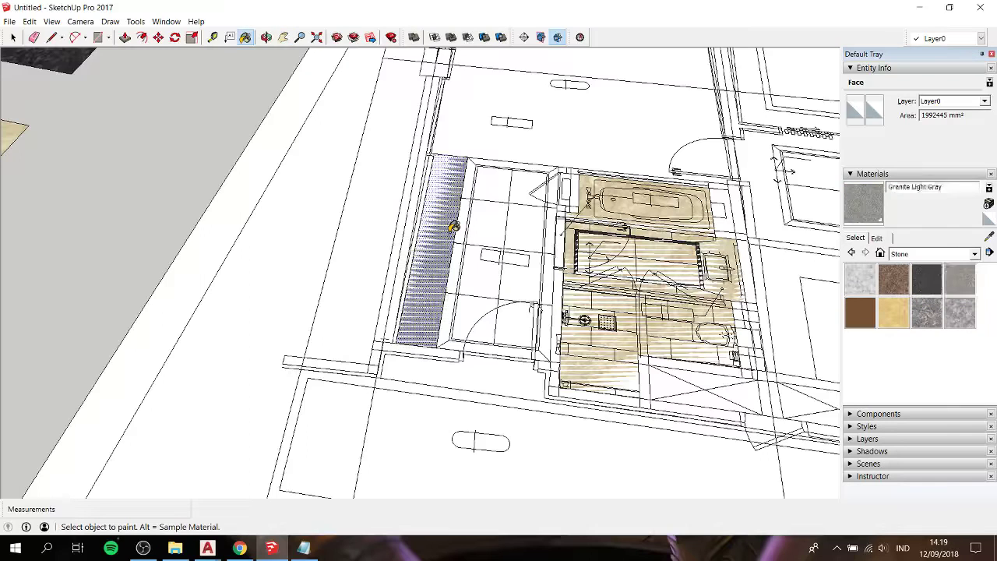
Repaint the narrow strip with Blacktop Old 01 from Asphalt and Concrete
{"action": "left_click", "coordinate": [975, 254]}
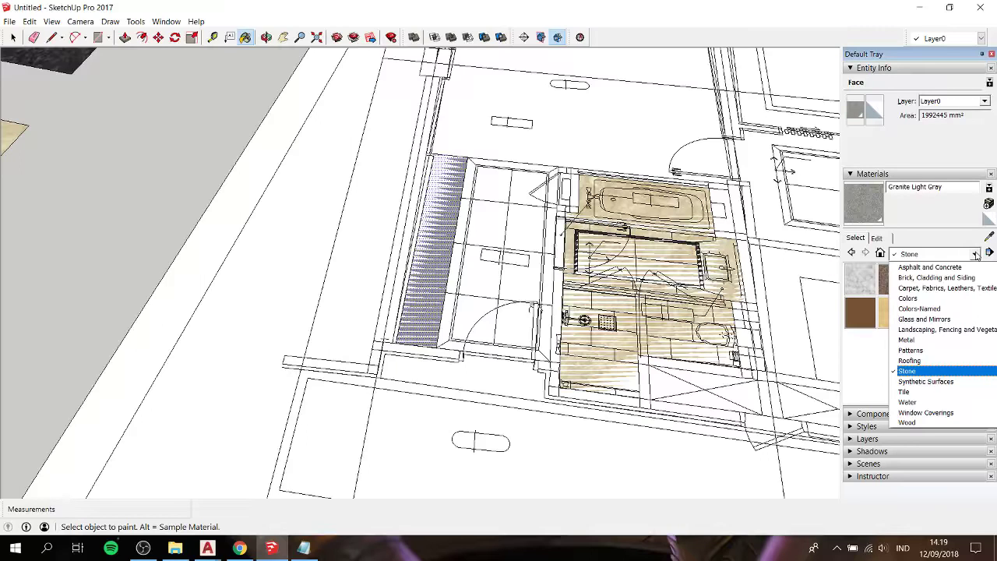
{"action": "left_click", "coordinate": [935, 329]}
{"action": "left_click_drag", "start_coordinate": [992, 282], "coordinate": [992, 373]}
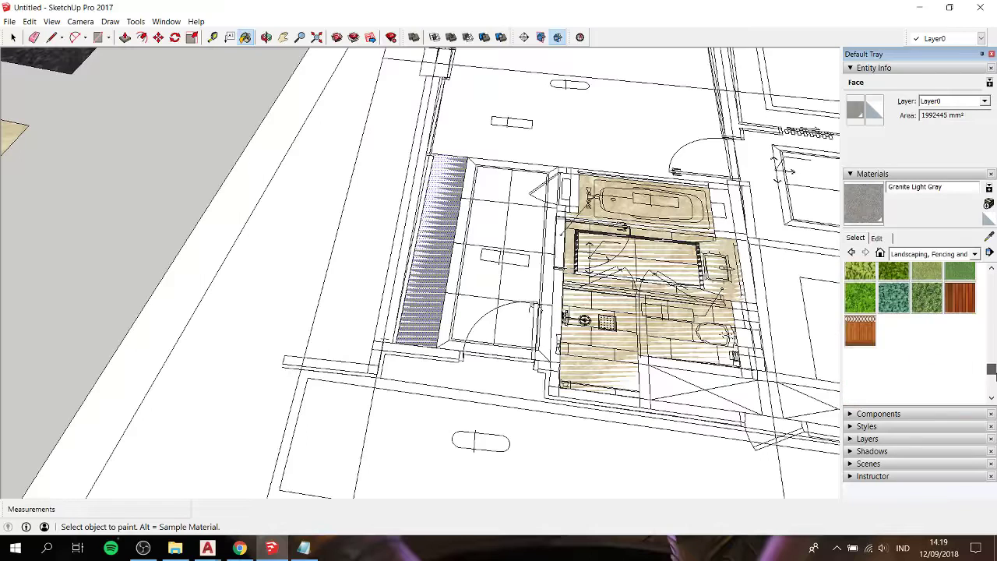
{"action": "left_click", "coordinate": [976, 254]}
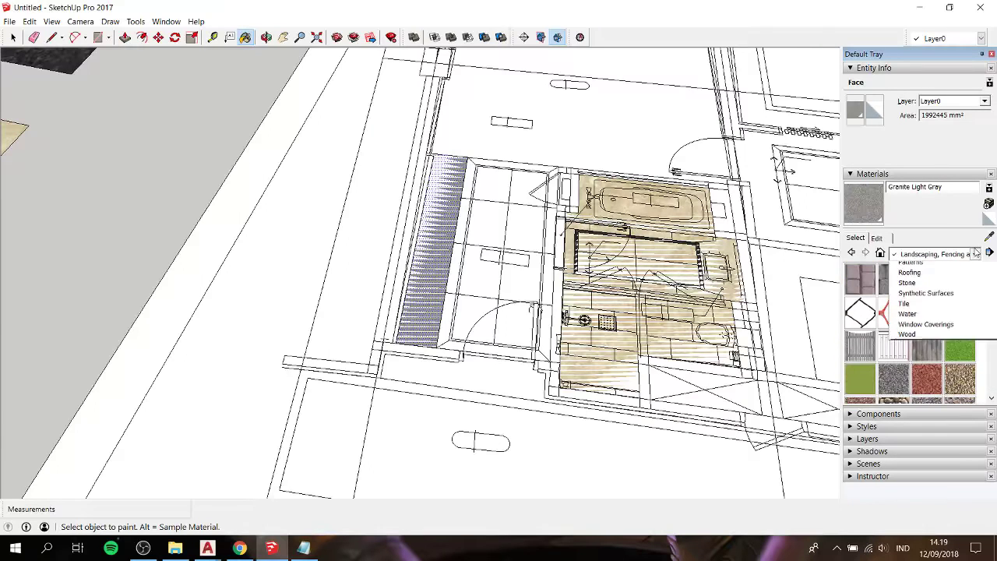
{"action": "left_click", "coordinate": [946, 267]}
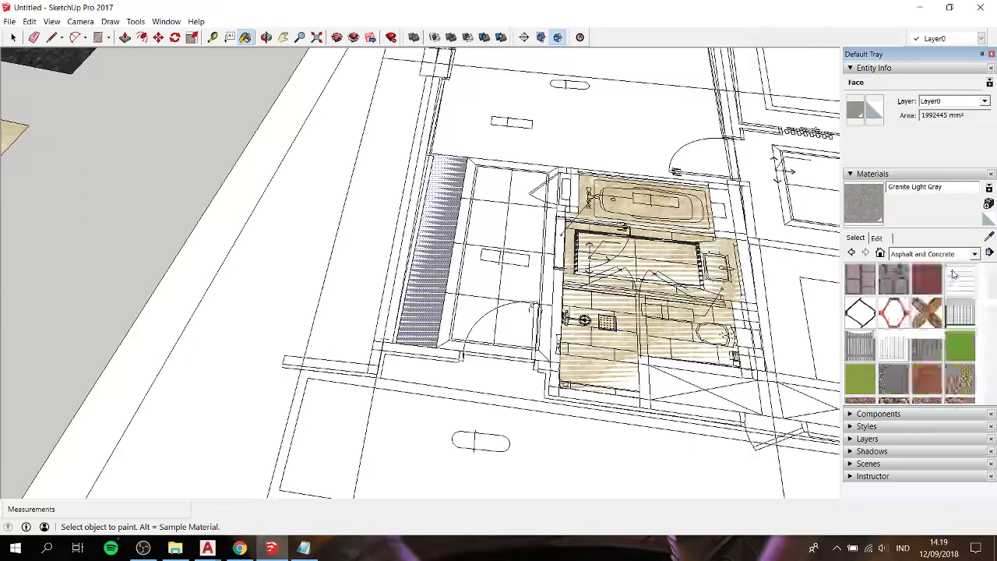
{"action": "left_click", "coordinate": [927, 288]}
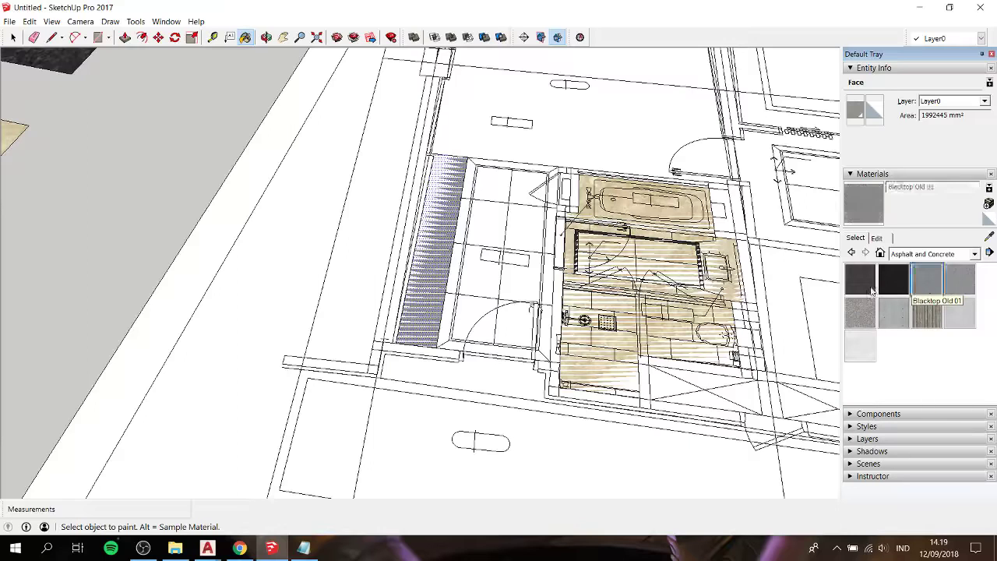
{"action": "left_click", "coordinate": [445, 234]}
Select the marble-topped finish component and start moving it out to the left
{"action": "key", "text": "space"}
{"action": "left_click", "coordinate": [130, 129]}
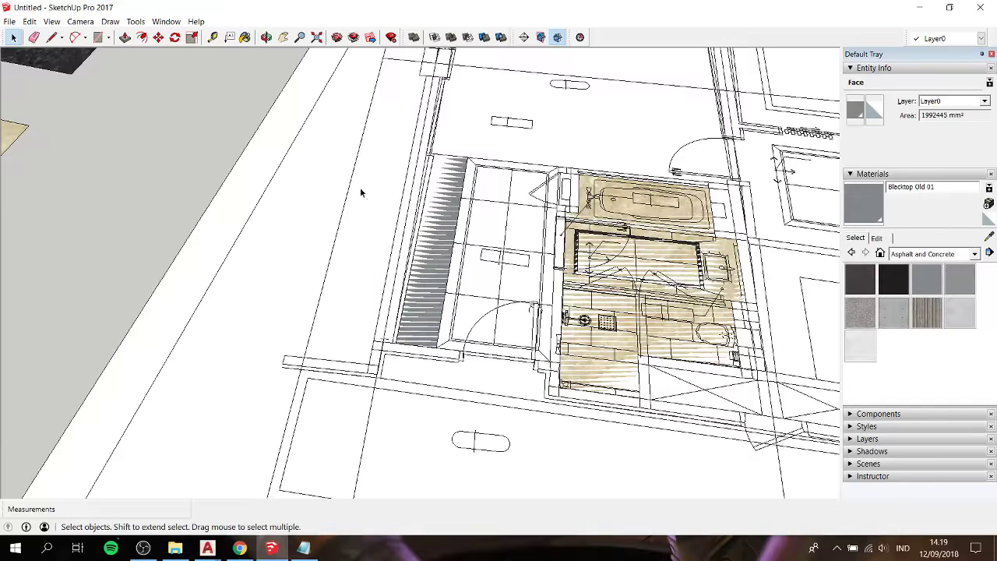
{"action": "left_click", "coordinate": [492, 204]}
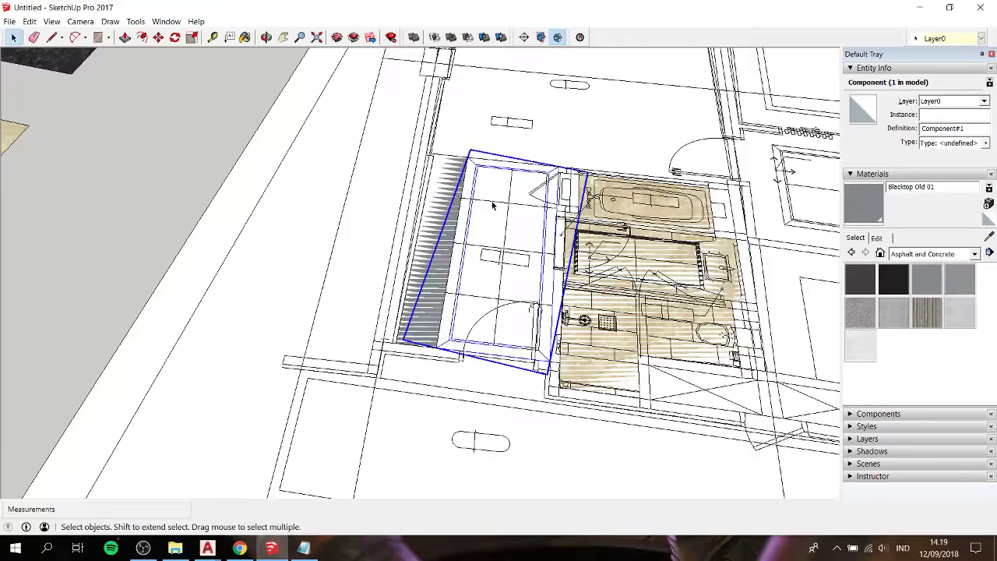
{"action": "scroll", "coordinate": [493, 205], "scroll_direction": "down", "scroll_amount": 2}
{"action": "left_click", "coordinate": [520, 180]}
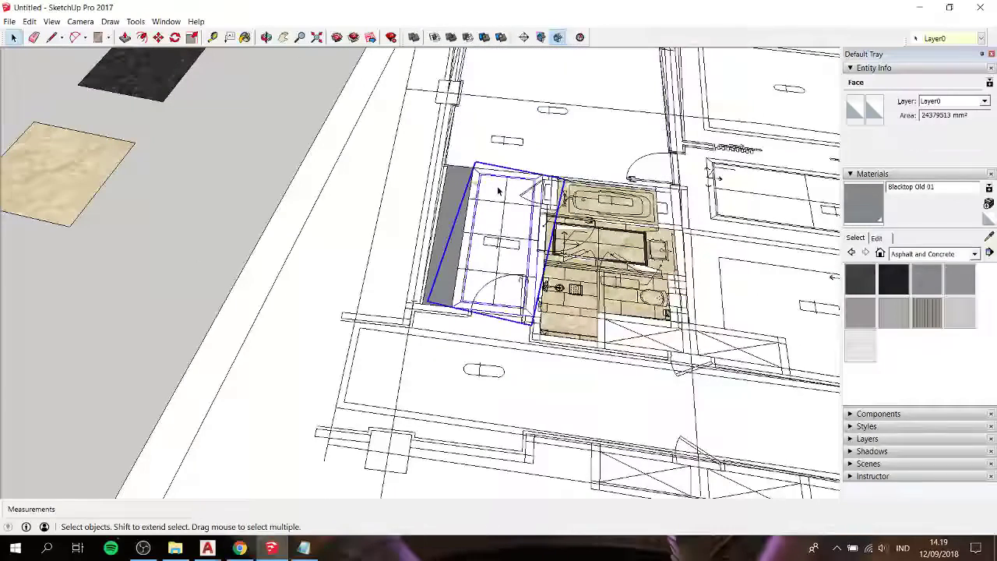
{"action": "left_click", "coordinate": [561, 190]}
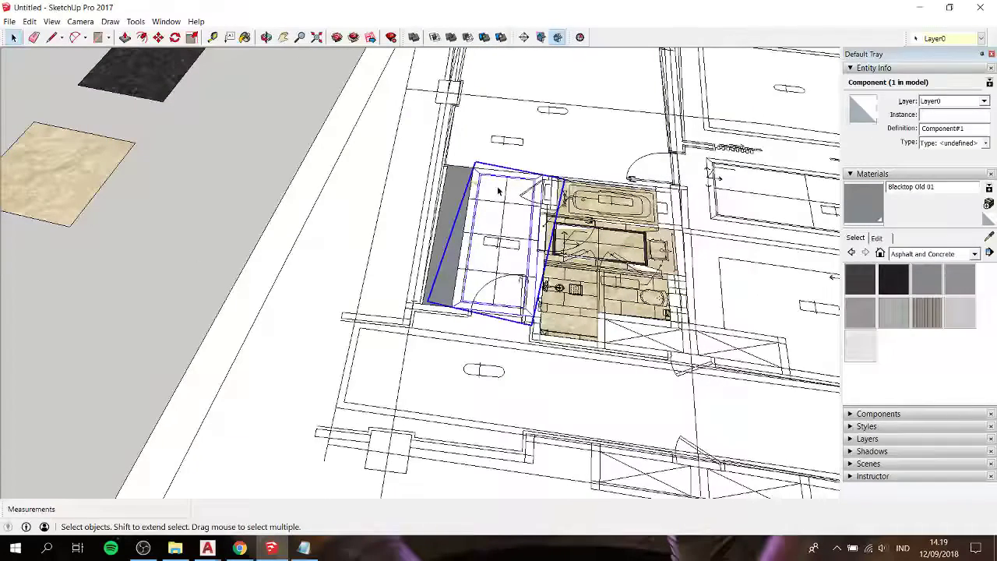
{"action": "left_click", "coordinate": [569, 148]}
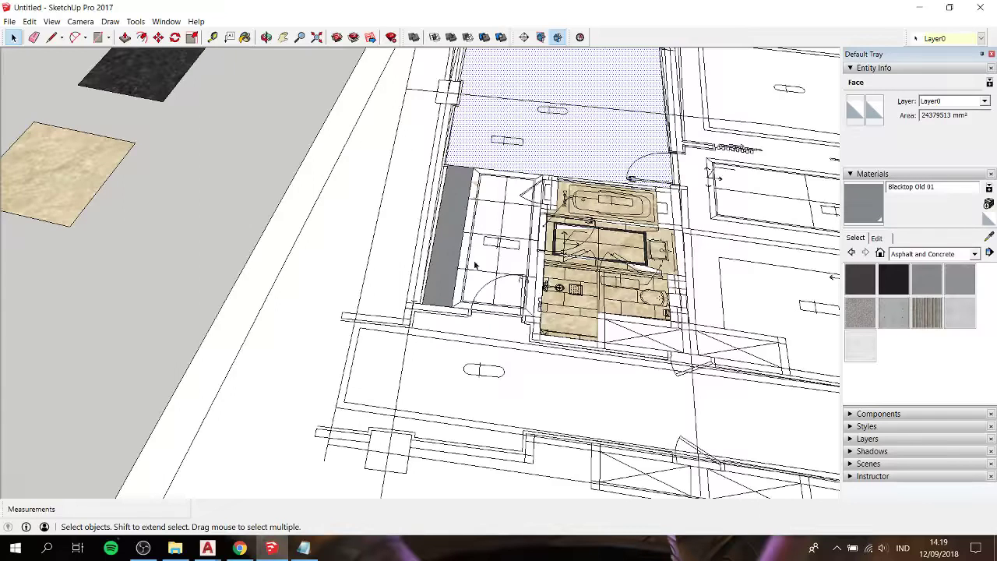
{"action": "left_click", "coordinate": [510, 223]}
{"action": "key", "text": "m"}
{"action": "left_click", "coordinate": [511, 220]}
{"action": "type", "text": "5000"}
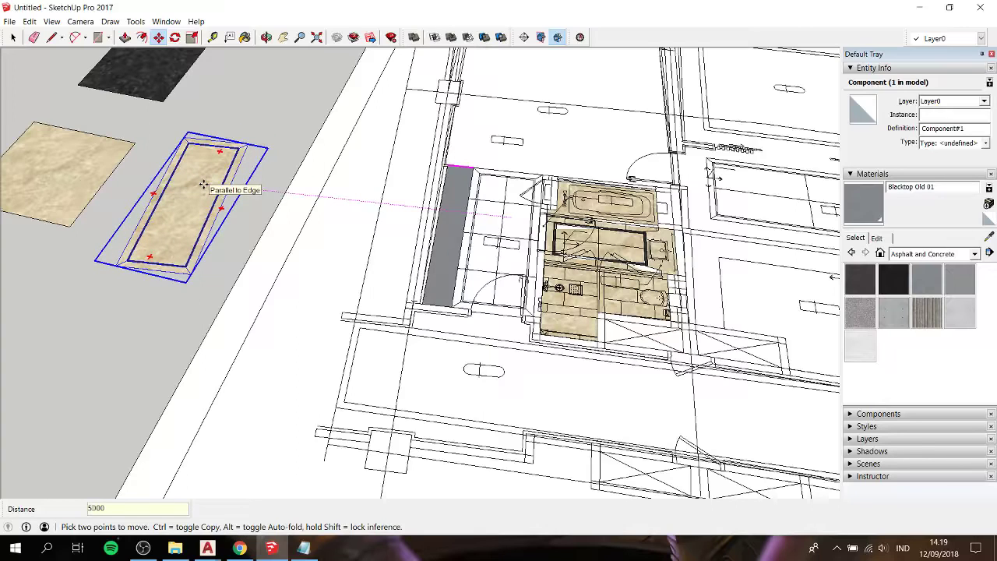
Move the finish piece 5000 mm, then undo that move and reselect the floor face above the bathroom
{"action": "key", "text": "Return"}
{"action": "key", "text": "space"}
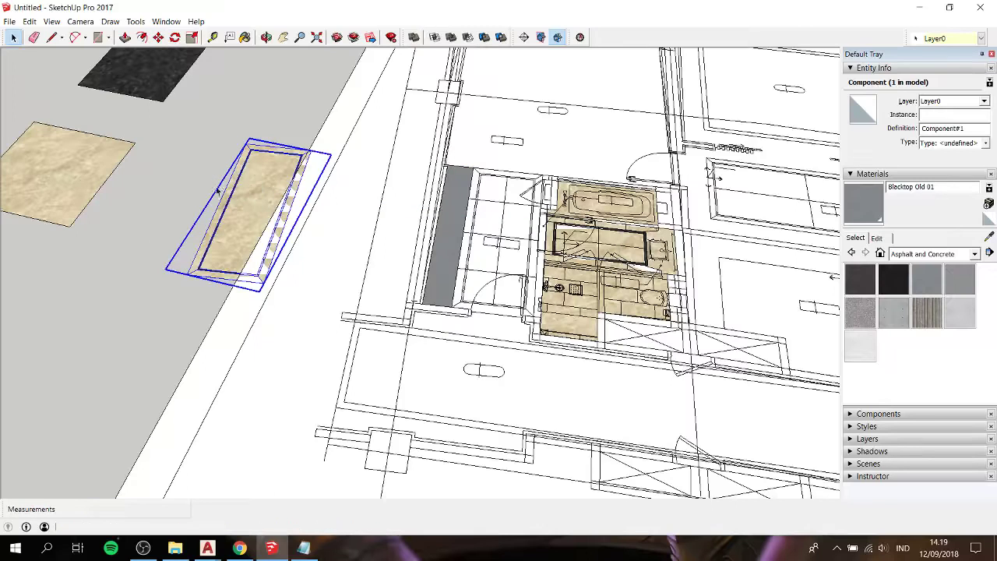
{"action": "left_click", "coordinate": [481, 222]}
{"action": "left_click", "coordinate": [538, 159]}
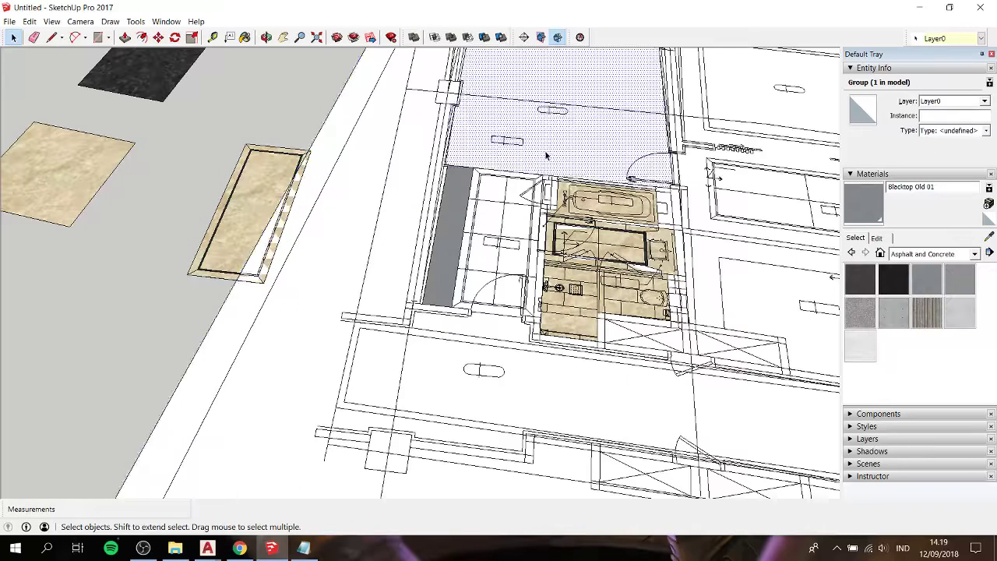
{"action": "left_click", "coordinate": [491, 216]}
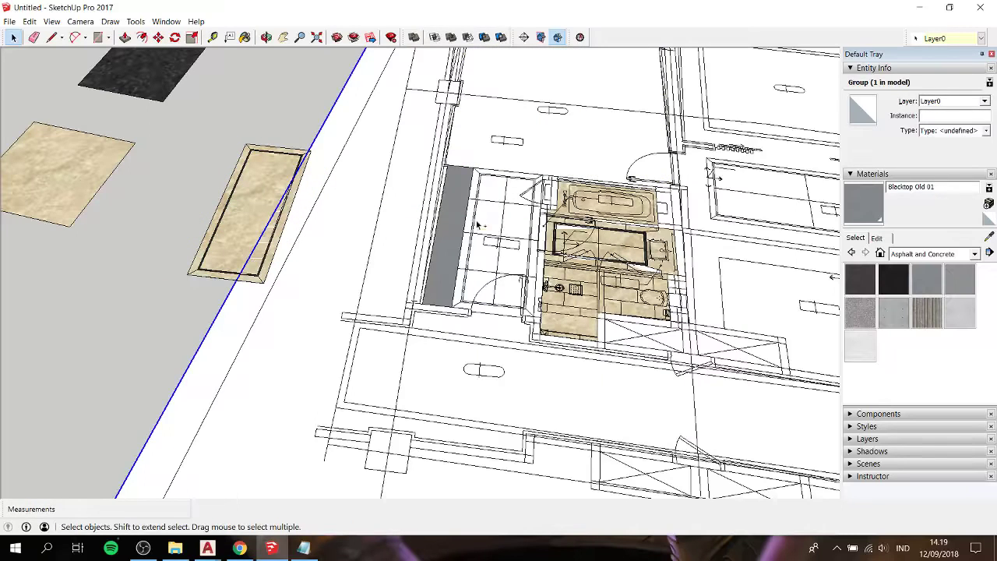
{"action": "key", "text": "ctrl+z"}
{"action": "left_click", "coordinate": [558, 155]}
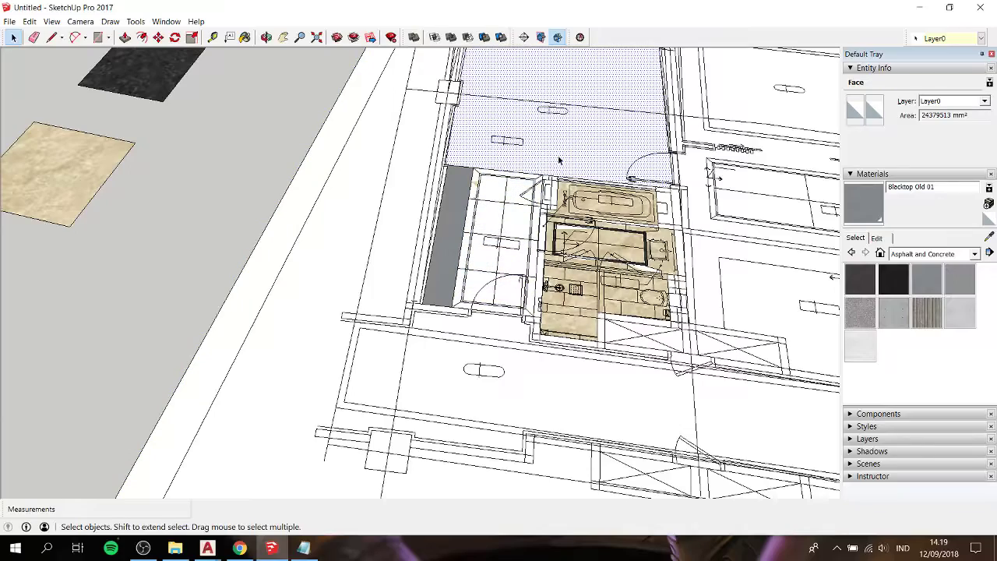
Pan, zoom and orbit around the bathroom to inspect the floor plan from oblique angles
{"action": "key", "text": "h"}
{"action": "left_click_drag", "start_coordinate": [569, 153], "coordinate": [423, 301]}
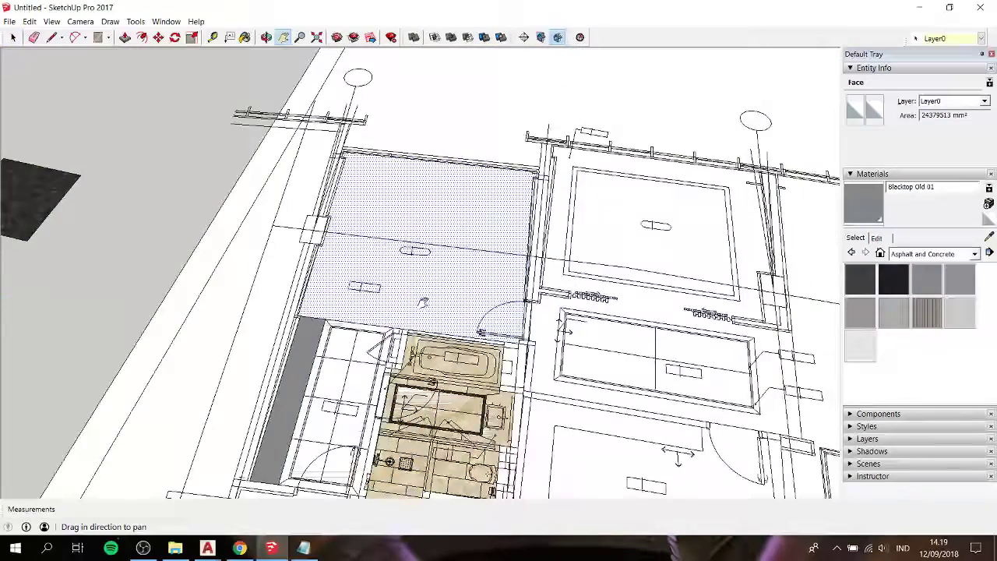
{"action": "mouse_move", "coordinate": [424, 301]}
{"action": "middle_mouse_down"}
{"action": "mouse_move", "coordinate": [382, 260]}
{"action": "mouse_move", "coordinate": [429, 296]}
{"action": "middle_mouse_up"}
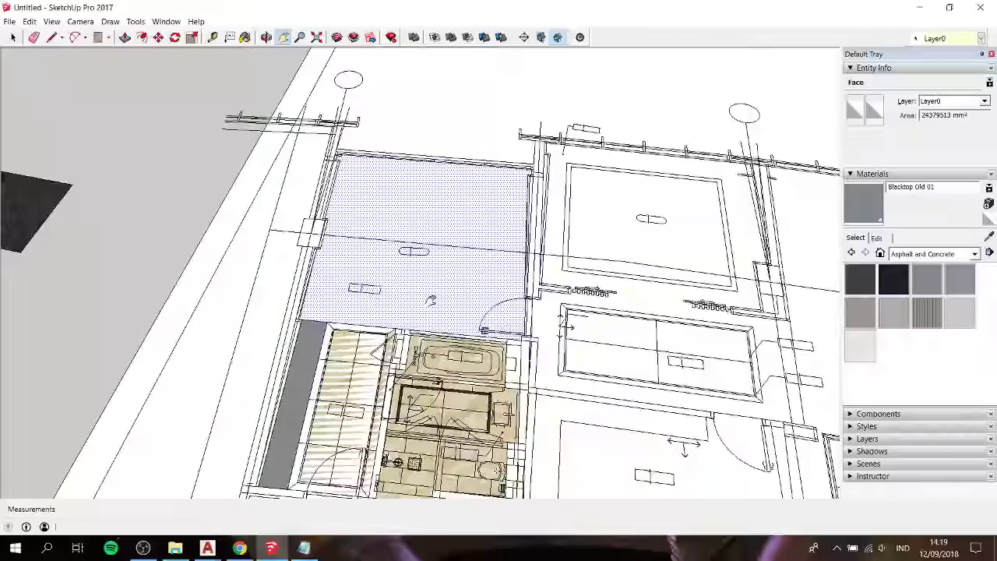
{"action": "scroll", "coordinate": [429, 296], "scroll_direction": "up", "scroll_amount": 2}
{"action": "scroll", "coordinate": [515, 329], "scroll_direction": "up", "scroll_amount": 2}
{"action": "scroll", "coordinate": [515, 330], "scroll_direction": "up", "scroll_amount": 2}
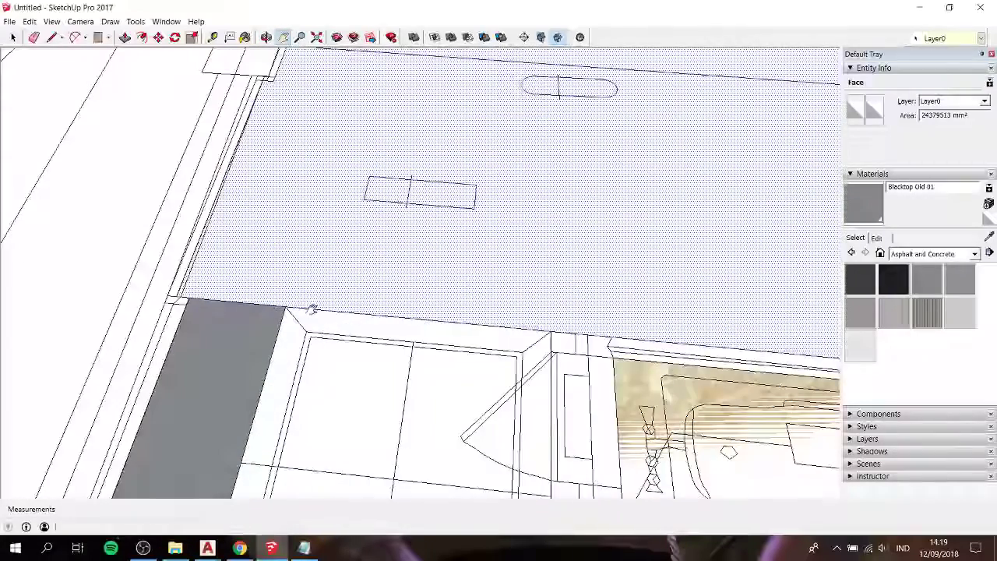
{"action": "scroll", "coordinate": [508, 297], "scroll_direction": "down", "scroll_amount": 1}
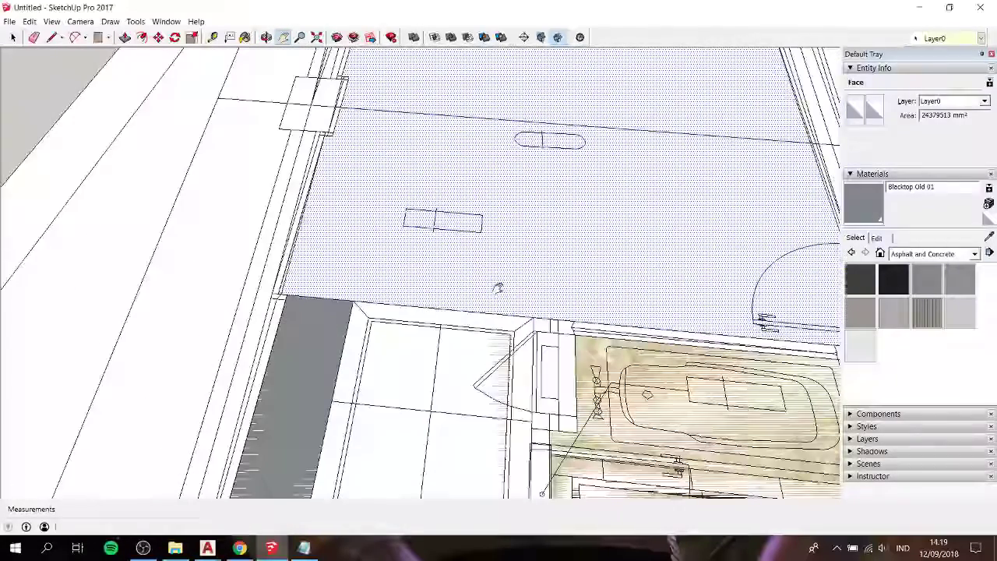
{"action": "middle_click_drag", "start_coordinate": [525, 286], "coordinate": [494, 222], "text": "shift"}
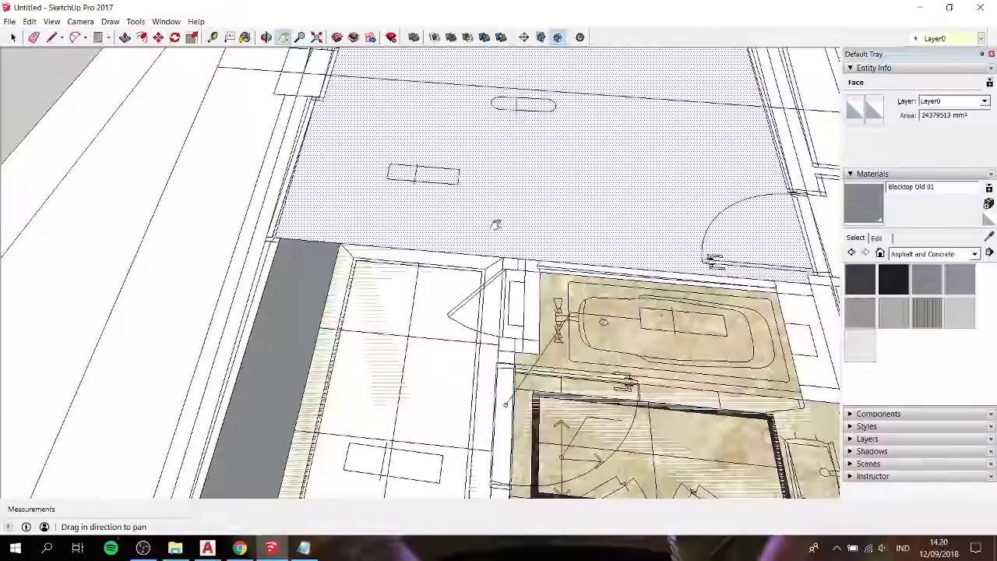
{"action": "middle_click_drag", "start_coordinate": [574, 229], "coordinate": [455, 229], "text": "shift"}
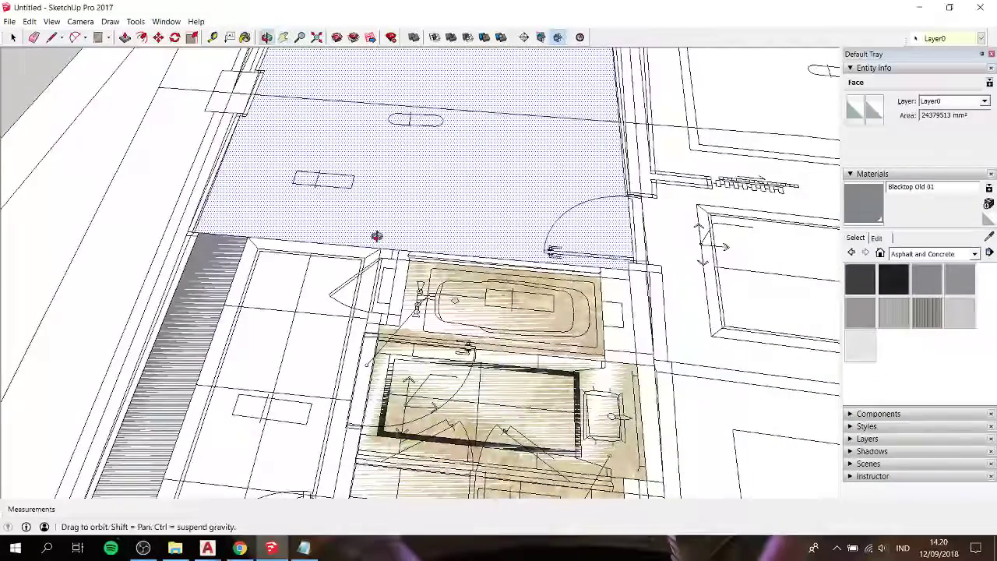
{"action": "middle_click_drag", "start_coordinate": [379, 234], "coordinate": [734, 262]}
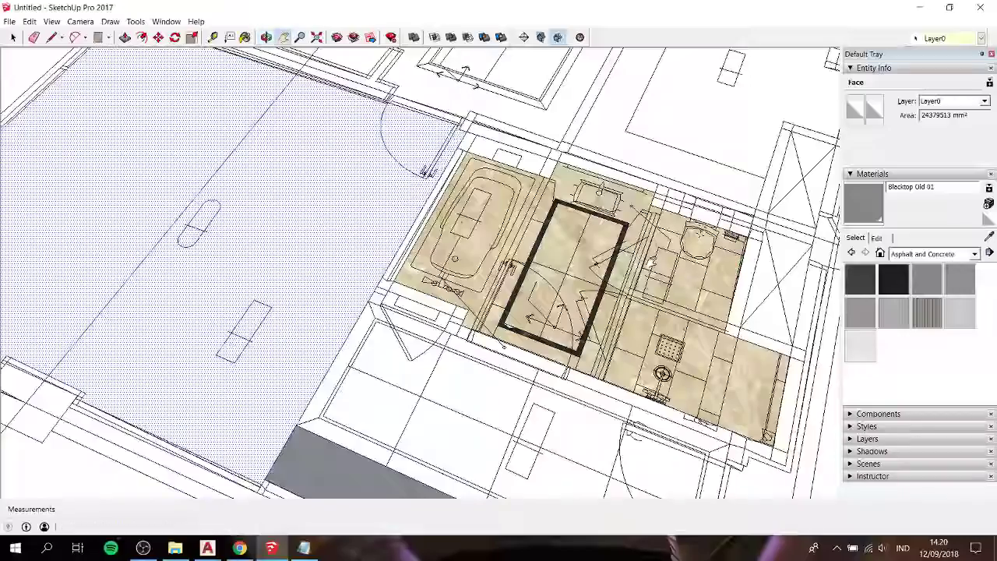
{"action": "middle_click_drag", "start_coordinate": [646, 265], "coordinate": [379, 273]}
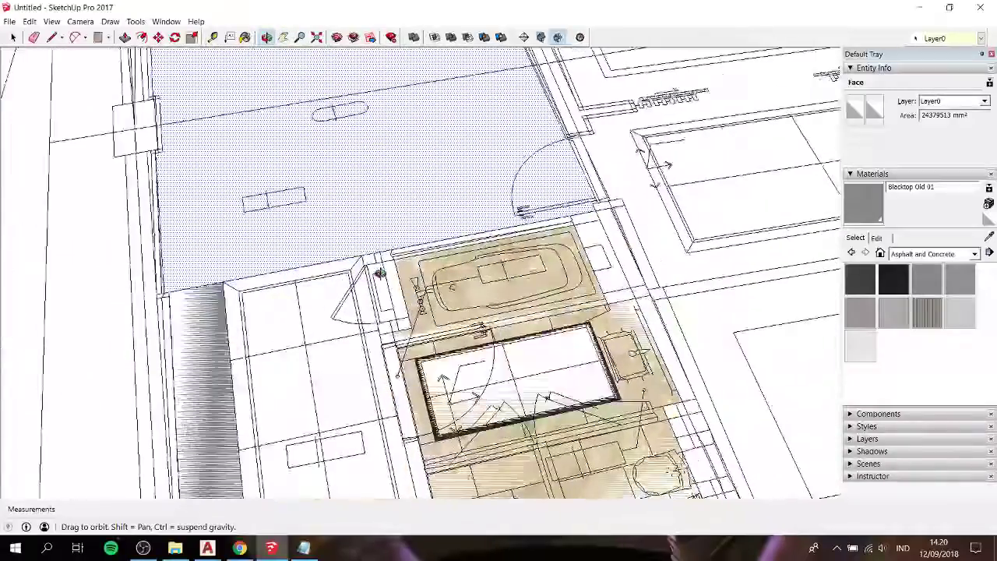
{"action": "mouse_move", "coordinate": [610, 343]}
{"action": "middle_mouse_down"}
{"action": "mouse_move", "coordinate": [267, 267]}
{"action": "mouse_move", "coordinate": [356, 205]}
{"action": "middle_mouse_up"}
Show the Carpet, Fabrics, Leathers materials and bring the whole floor plan into view
{"action": "left_click", "coordinate": [913, 254]}
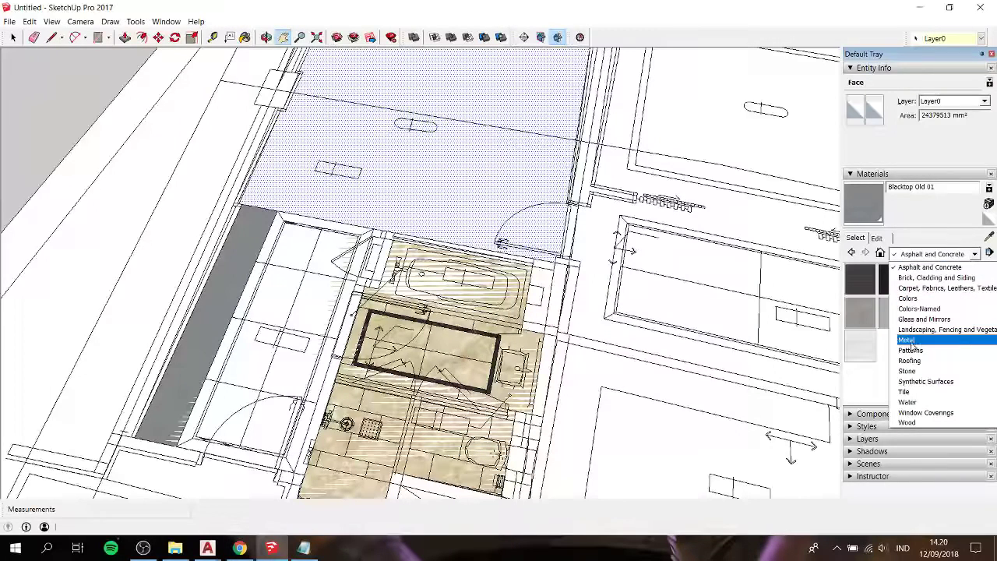
{"action": "left_click", "coordinate": [914, 288]}
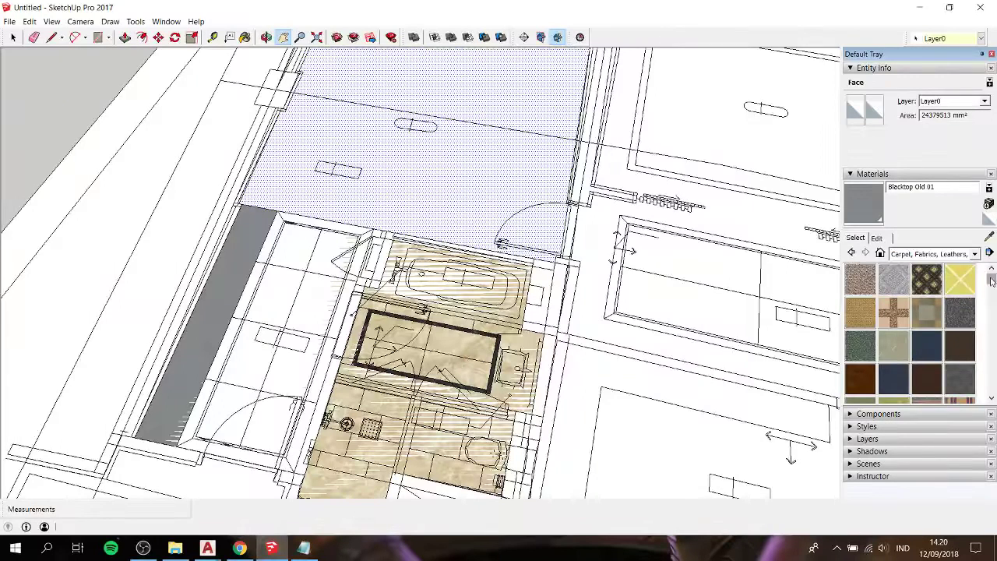
{"action": "left_click_drag", "start_coordinate": [992, 281], "coordinate": [991, 266]}
{"action": "left_click_drag", "start_coordinate": [60, 85], "coordinate": [312, 215]}
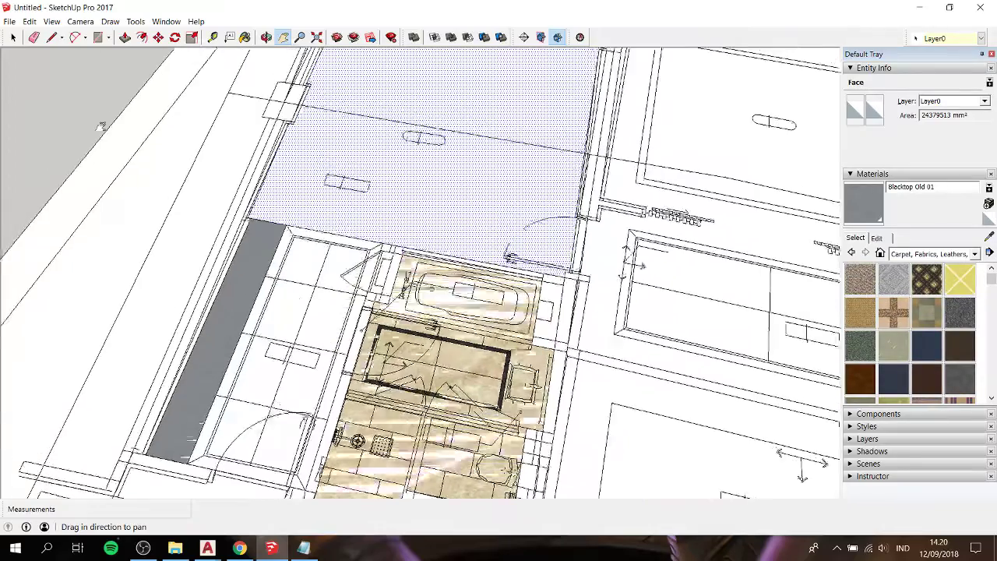
{"action": "scroll", "coordinate": [315, 216], "scroll_direction": "down", "scroll_amount": 3}
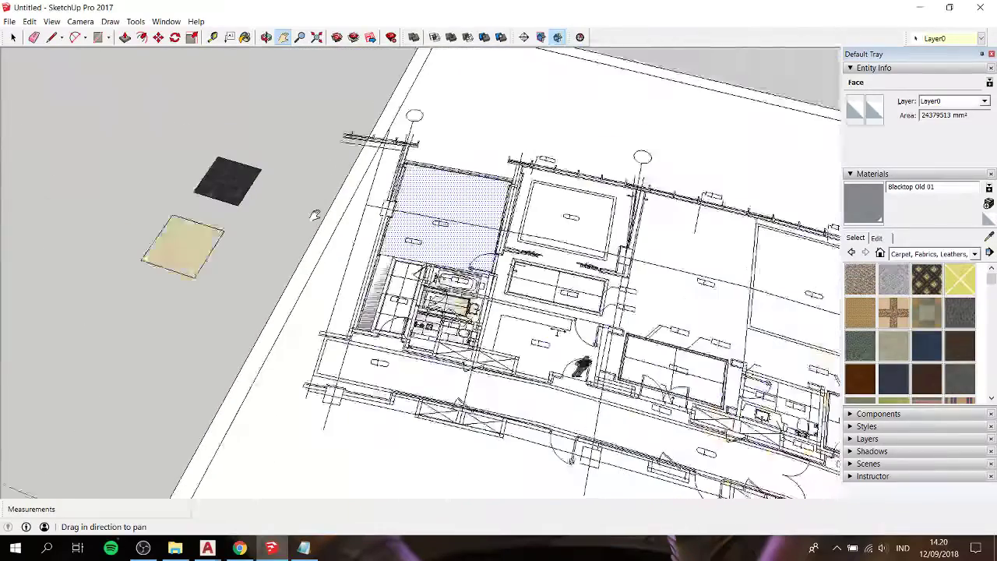
{"action": "left_click", "coordinate": [240, 547]}
Search Google for 'abstract paint' and browse the results
{"action": "left_click", "coordinate": [363, 31]}
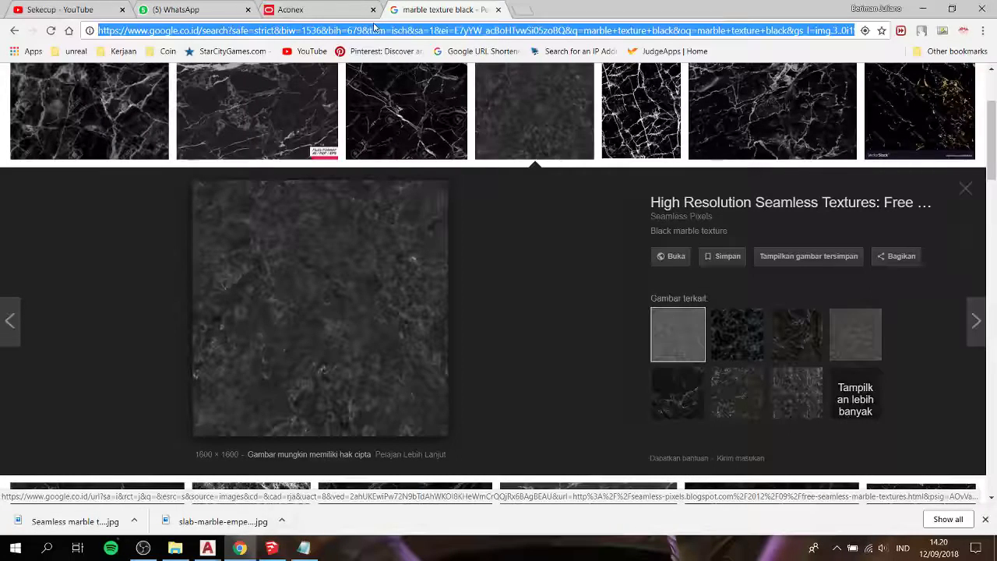
{"action": "type", "text": "abstrac"}
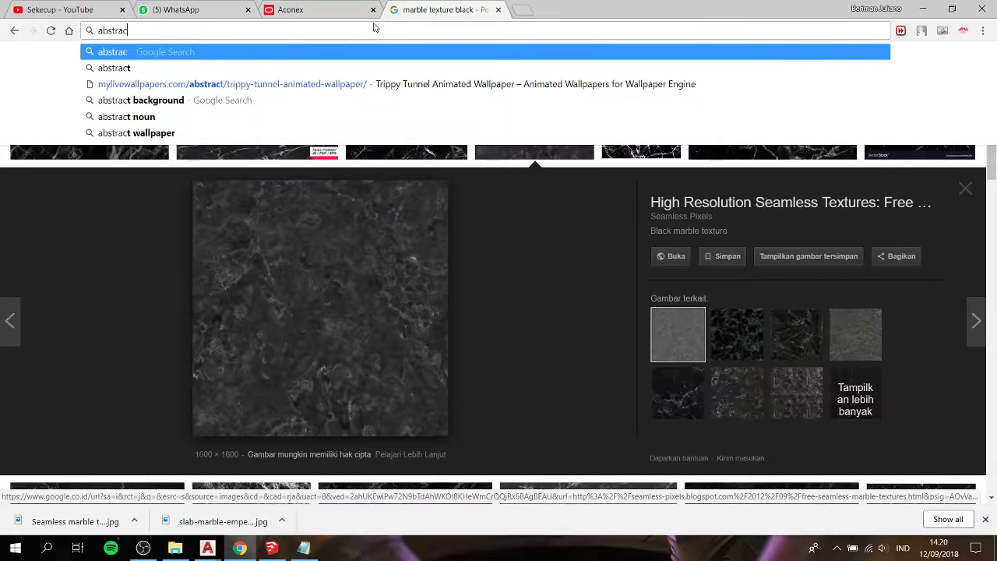
{"action": "type", "text": "t"}
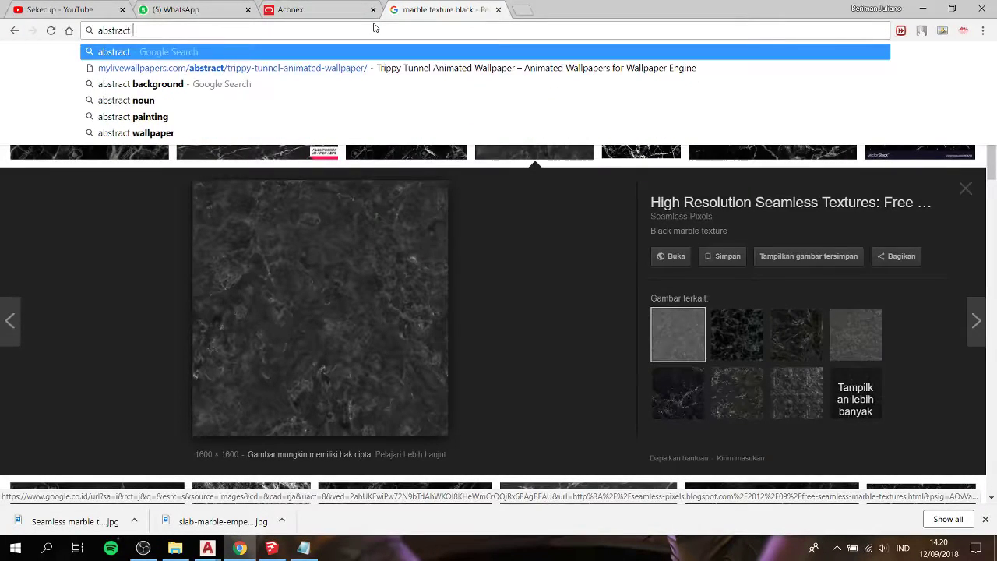
{"action": "type", "text": "paint"}
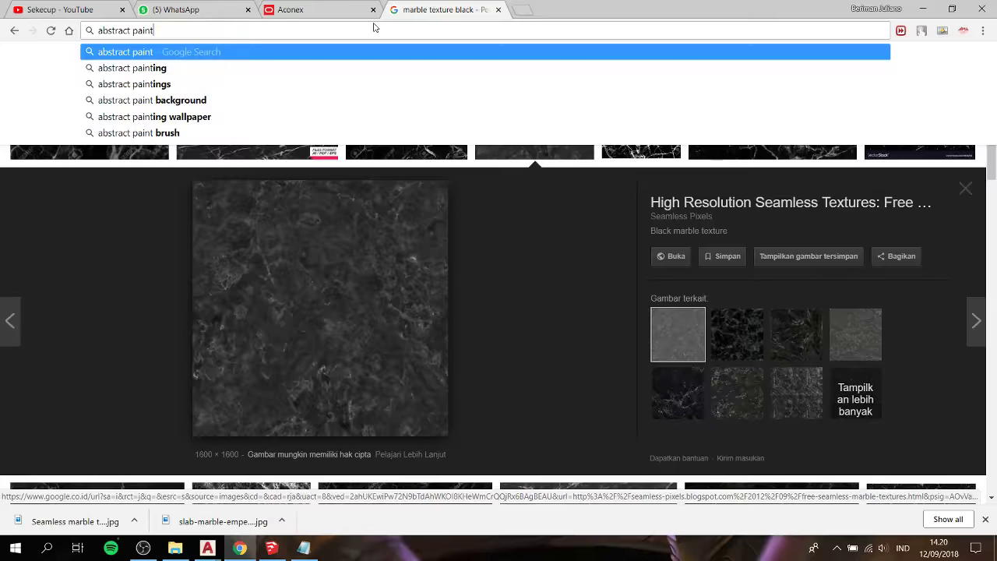
{"action": "key", "text": "Return"}
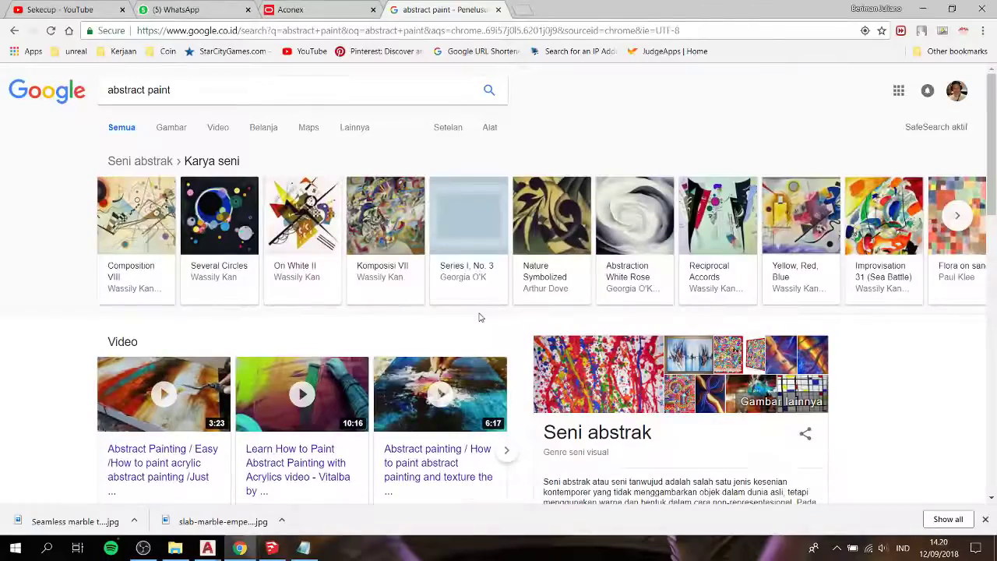
{"action": "left_click", "coordinate": [957, 215]}
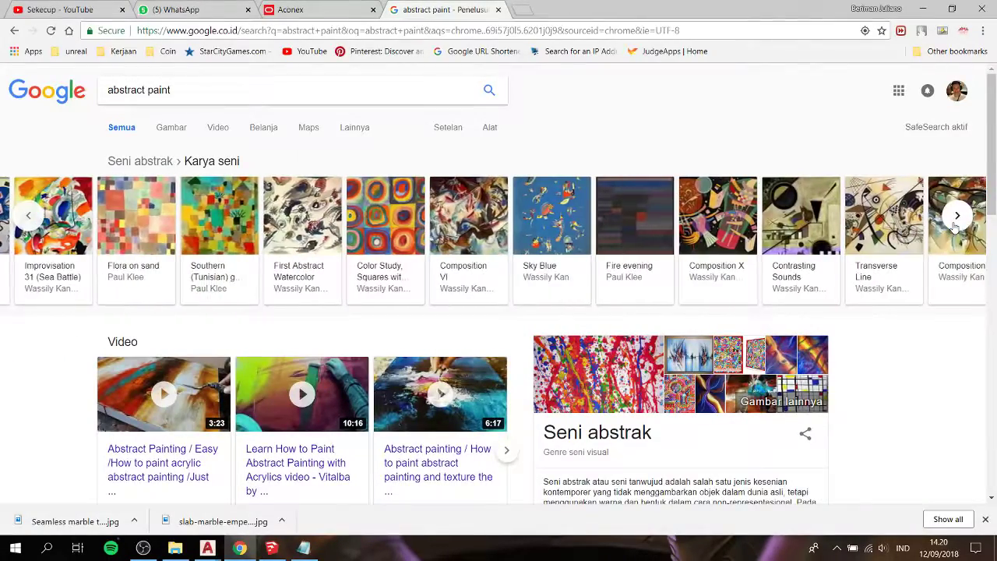
{"action": "scroll", "coordinate": [893, 364], "scroll_direction": "down", "scroll_amount": 2}
{"action": "scroll", "coordinate": [891, 360], "scroll_direction": "down", "scroll_amount": 3}
{"action": "scroll", "coordinate": [890, 361], "scroll_direction": "up", "scroll_amount": 3}
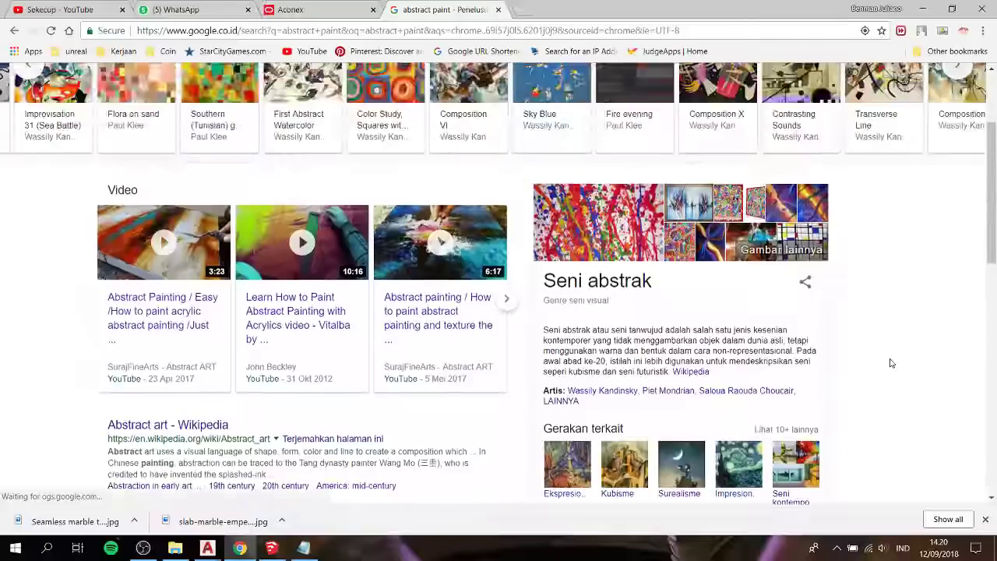
{"action": "scroll", "coordinate": [868, 354], "scroll_direction": "up", "scroll_amount": 2}
Switch to image results for abstract paint and scroll through them
{"action": "left_click", "coordinate": [168, 127]}
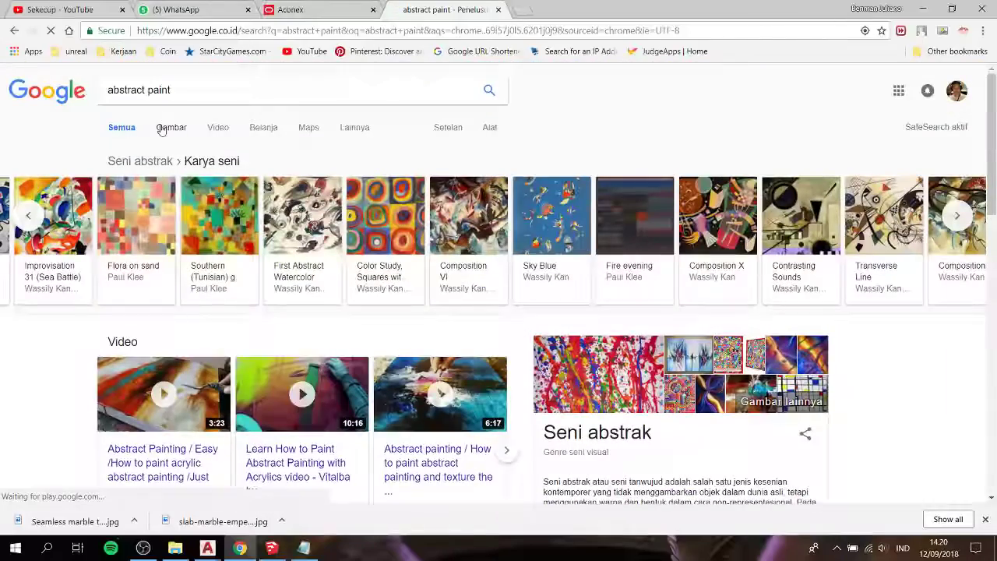
{"action": "scroll", "coordinate": [541, 252], "scroll_direction": "down", "scroll_amount": 2}
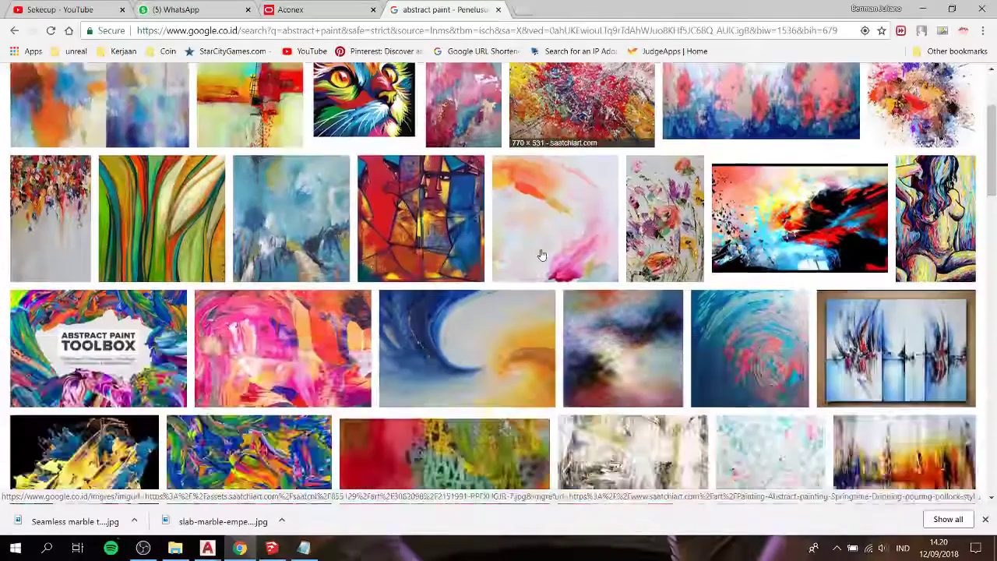
{"action": "scroll", "coordinate": [541, 255], "scroll_direction": "down", "scroll_amount": 4}
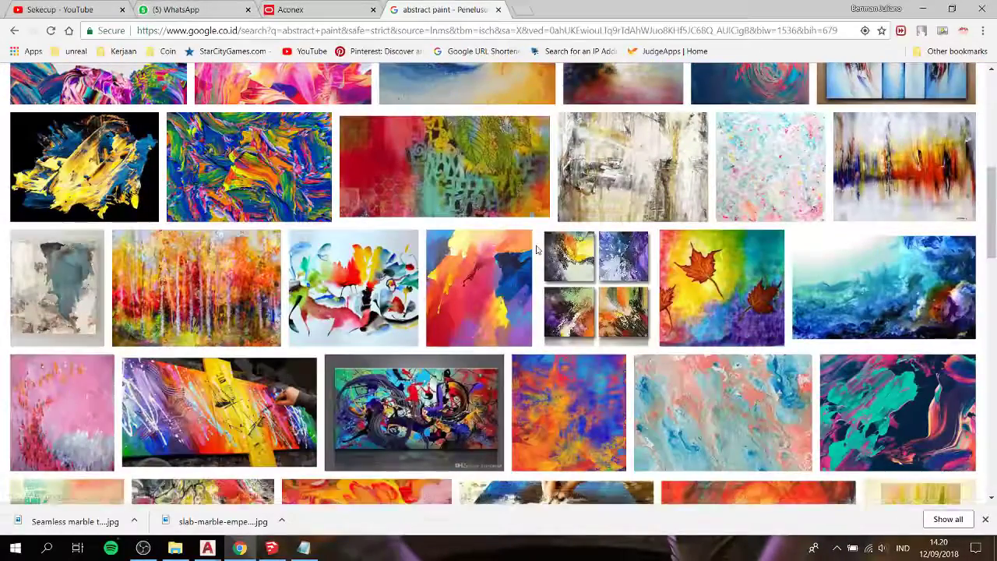
{"action": "scroll", "coordinate": [538, 252], "scroll_direction": "down", "scroll_amount": 2}
{"action": "scroll", "coordinate": [537, 251], "scroll_direction": "down", "scroll_amount": 2}
{"action": "scroll", "coordinate": [538, 251], "scroll_direction": "down", "scroll_amount": 2}
{"action": "scroll", "coordinate": [538, 251], "scroll_direction": "down", "scroll_amount": 1}
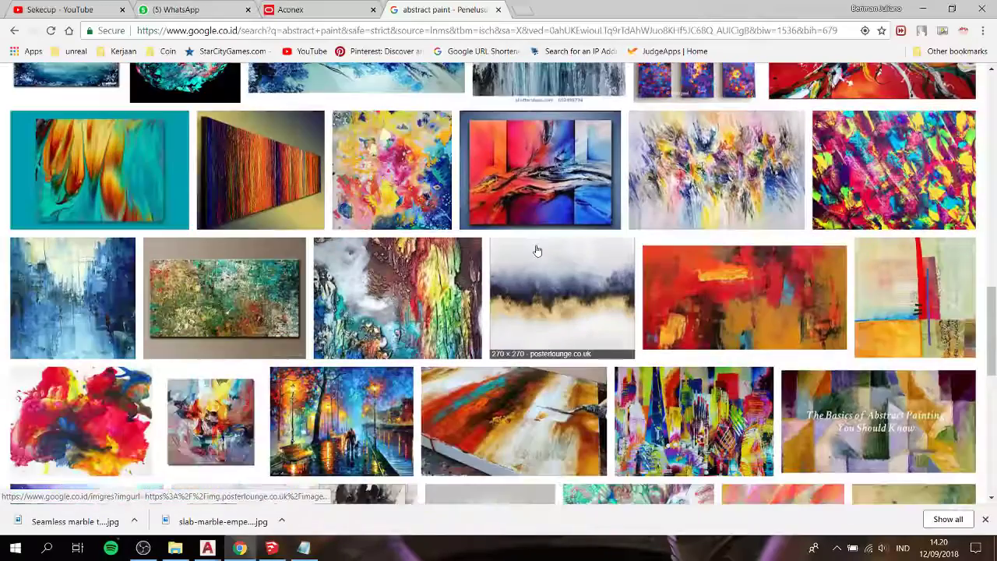
{"action": "scroll", "coordinate": [536, 250], "scroll_direction": "up", "scroll_amount": 10}
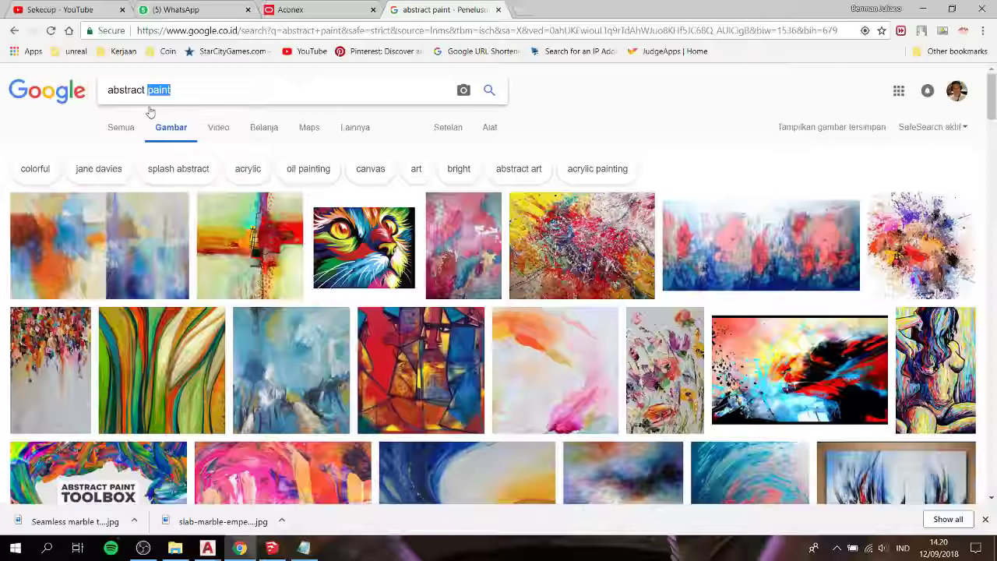
Search images for 'abstract green', then for 'abstract green tersier'
{"action": "type", "text": "green"}
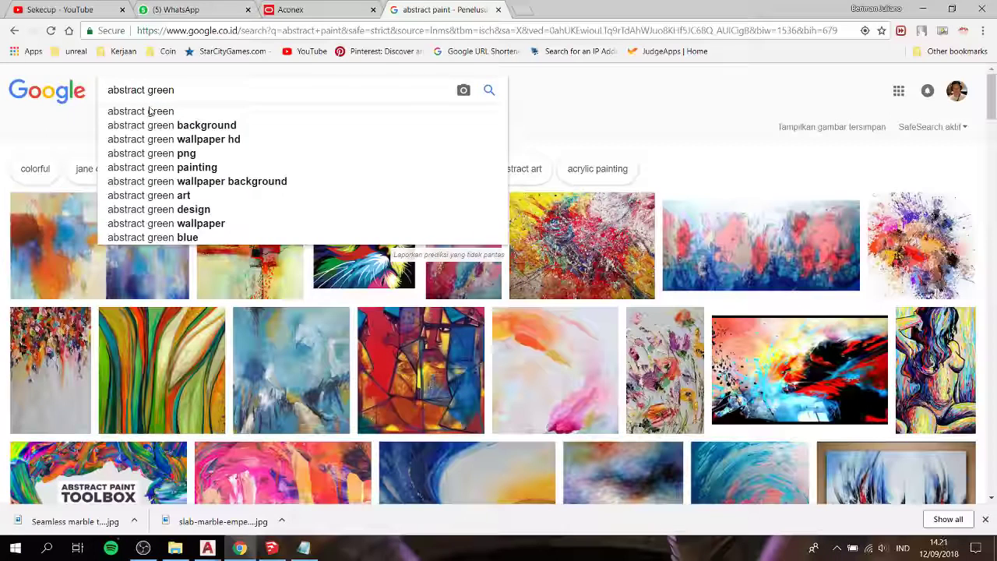
{"action": "type", "text": "4"}
{"action": "key", "text": "Return"}
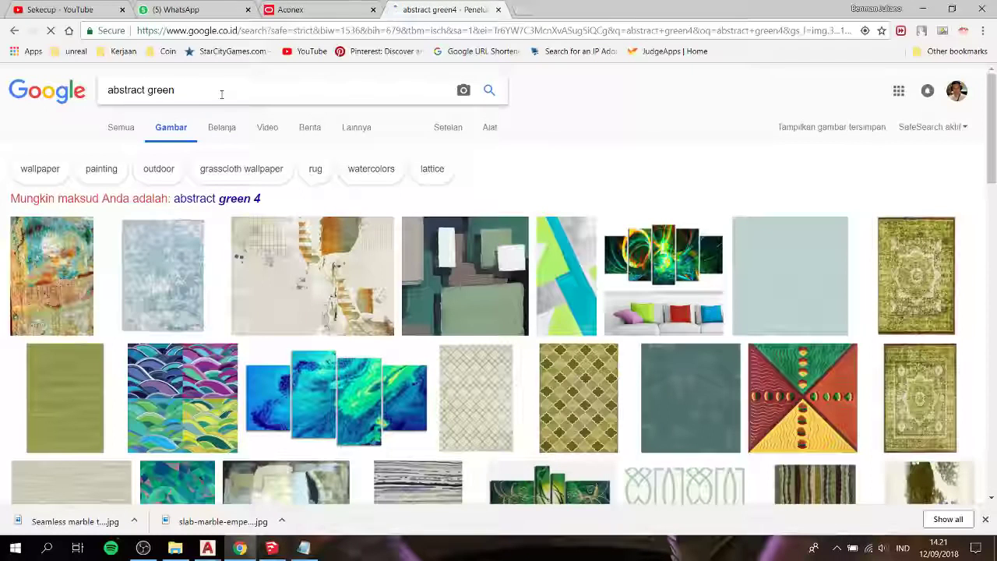
{"action": "left_click", "coordinate": [221, 94]}
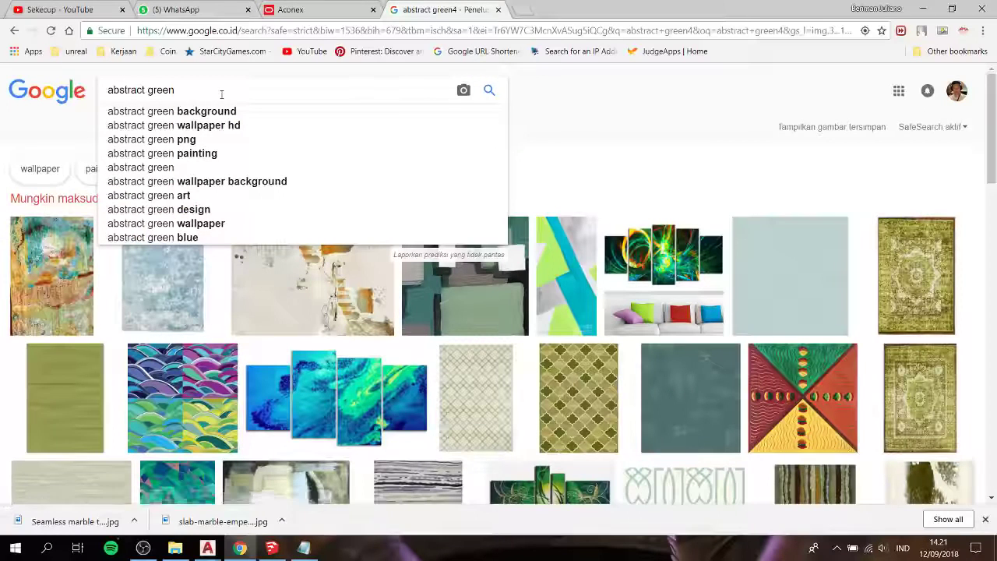
{"action": "type", "text": " tersier"}
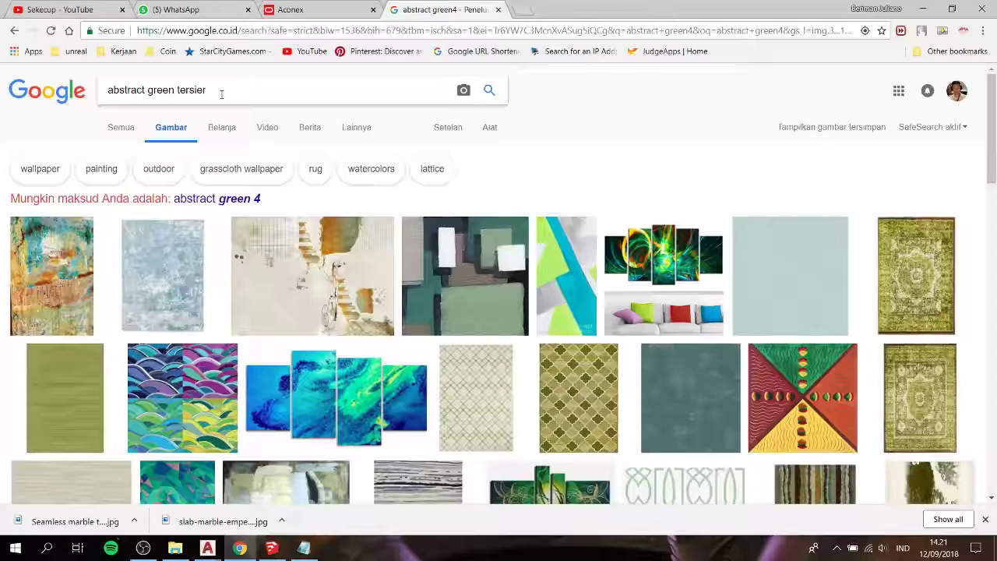
{"action": "key", "text": "Return"}
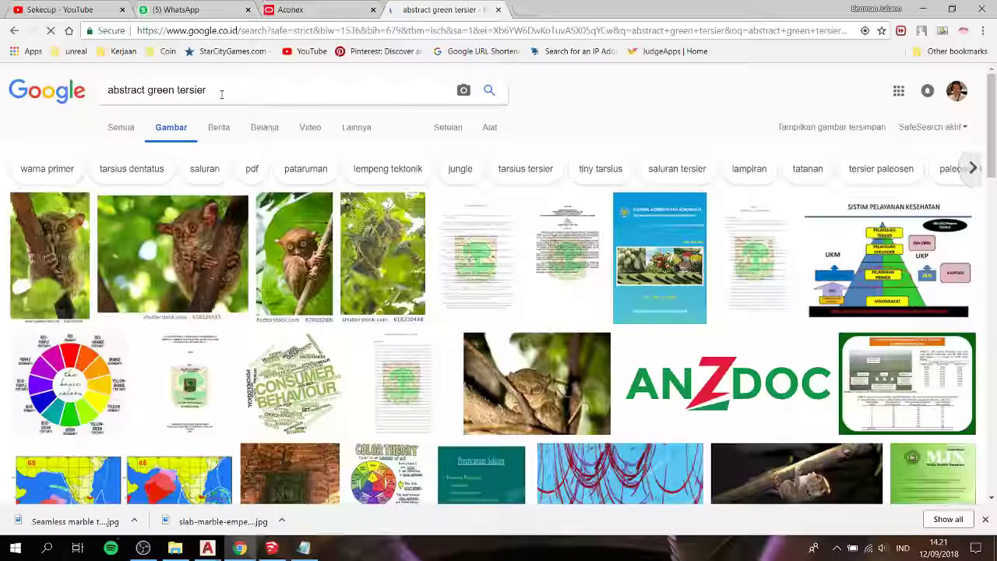
Change the image search to 'abstract green yellow' and scroll through the results
{"action": "left_click_drag", "start_coordinate": [190, 100], "coordinate": [176, 99]}
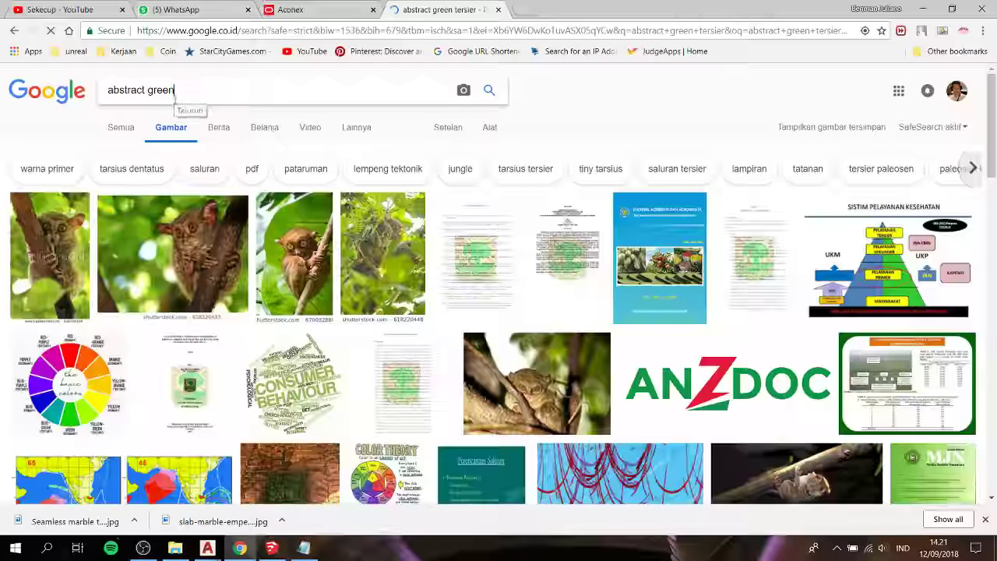
{"action": "type", "text": " yel"}
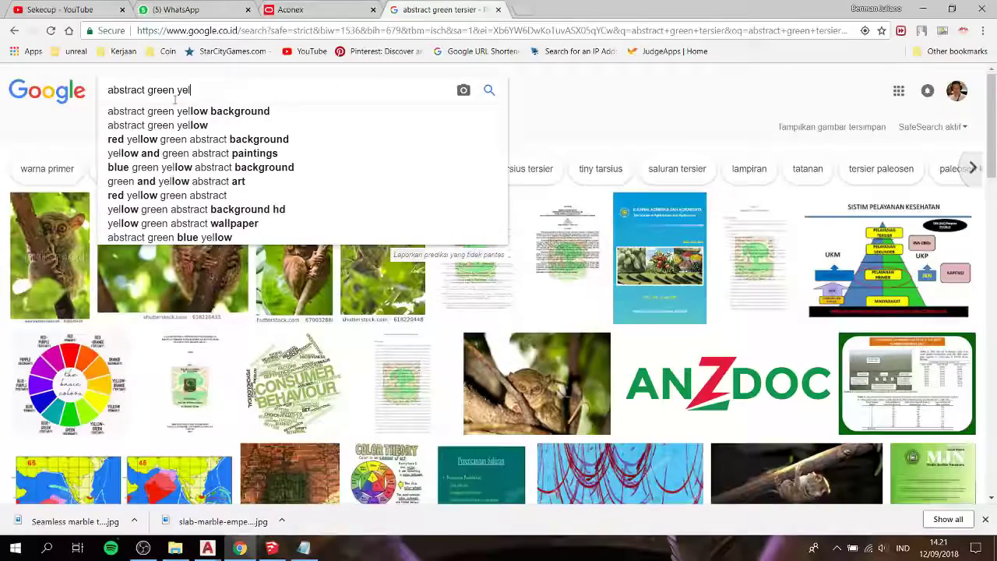
{"action": "type", "text": "low"}
{"action": "key", "text": "Return"}
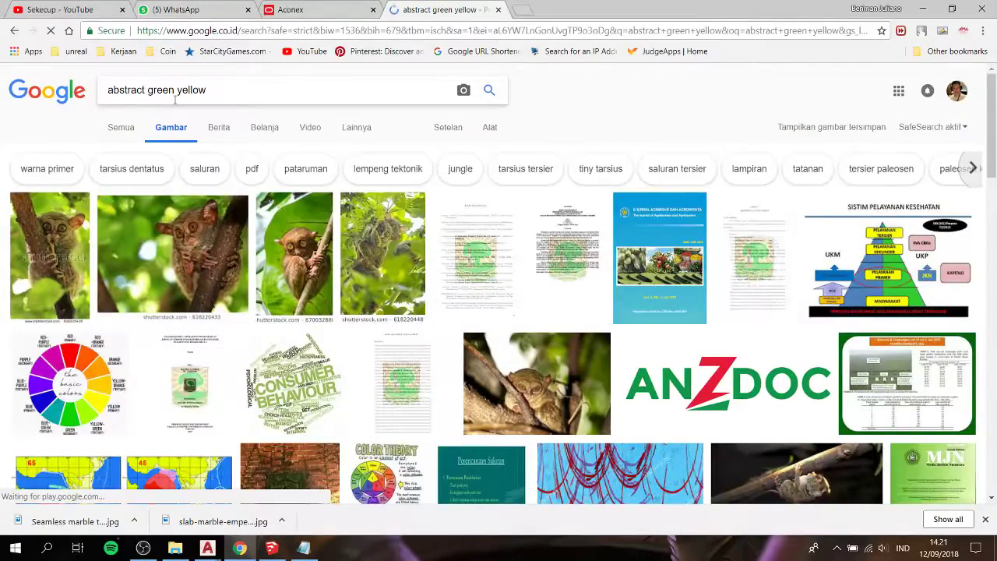
{"action": "scroll", "coordinate": [327, 249], "scroll_direction": "down", "scroll_amount": 2}
{"action": "scroll", "coordinate": [327, 250], "scroll_direction": "down", "scroll_amount": 3}
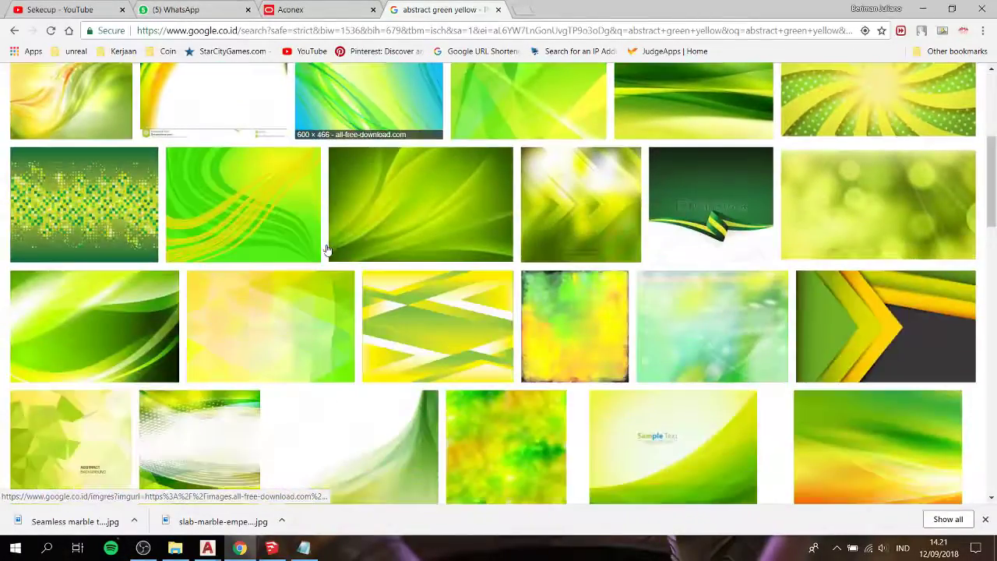
{"action": "scroll", "coordinate": [327, 249], "scroll_direction": "down", "scroll_amount": 5}
{"action": "scroll", "coordinate": [327, 250], "scroll_direction": "down", "scroll_amount": 2}
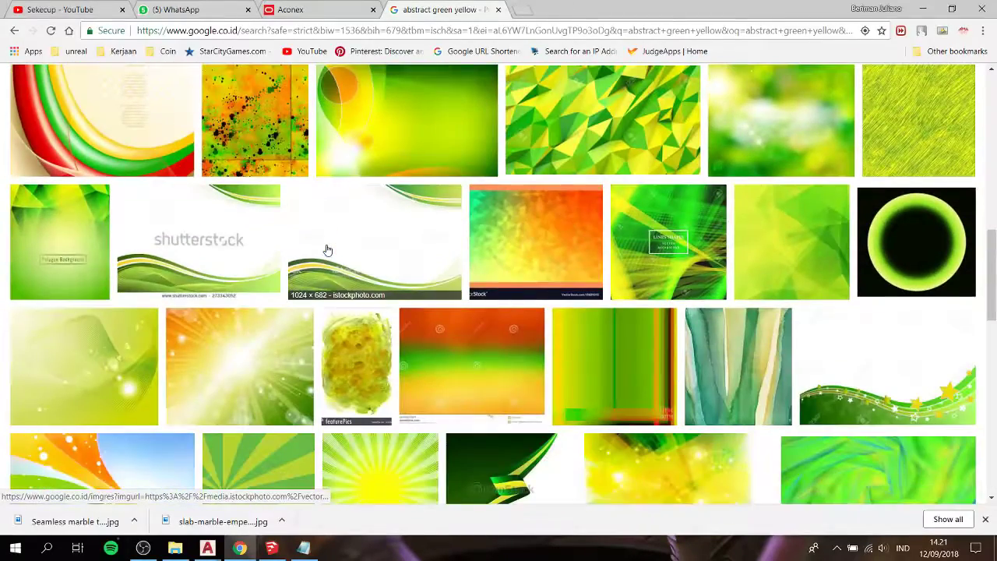
{"action": "scroll", "coordinate": [327, 249], "scroll_direction": "up", "scroll_amount": 5}
{"action": "scroll", "coordinate": [327, 249], "scroll_direction": "up", "scroll_amount": 7}
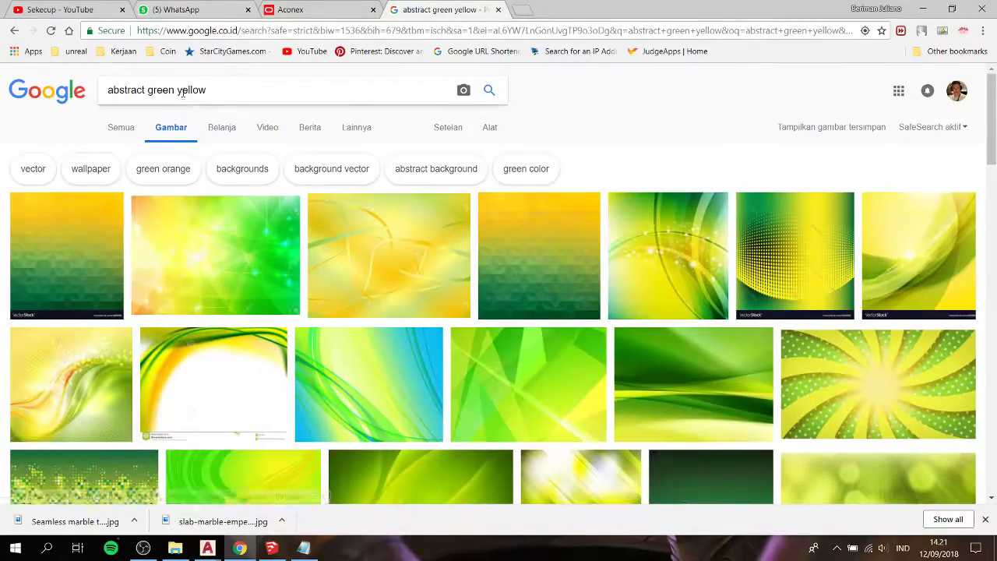
{"action": "scroll", "coordinate": [249, 289], "scroll_direction": "down", "scroll_amount": 5}
{"action": "scroll", "coordinate": [249, 289], "scroll_direction": "down", "scroll_amount": 3}
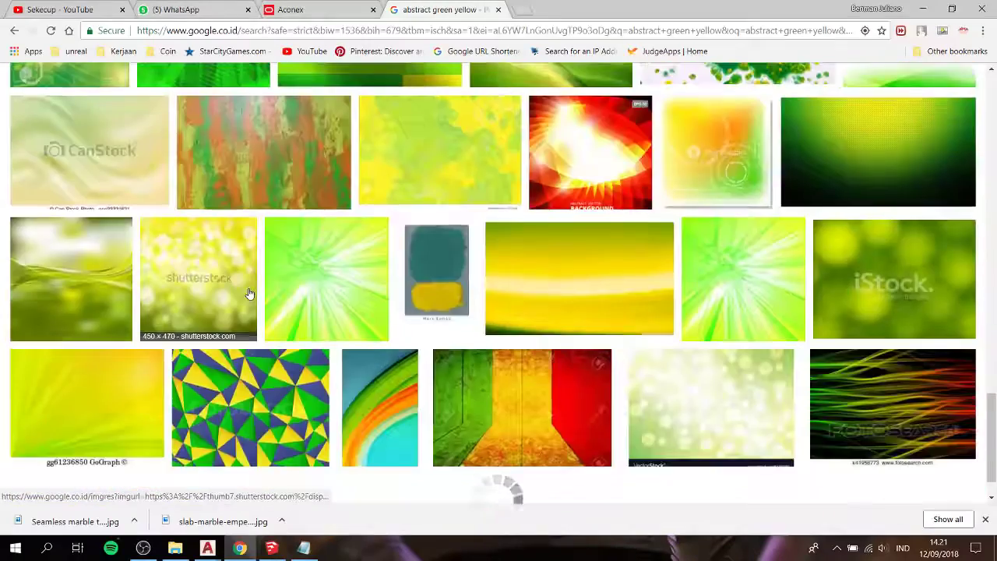
{"action": "scroll", "coordinate": [250, 289], "scroll_direction": "up", "scroll_amount": 4}
{"action": "scroll", "coordinate": [250, 291], "scroll_direction": "up", "scroll_amount": 5}
Drop 'yellow' to search images for 'abstract green' again and scroll the results
{"action": "key", "text": "BackSpace"}
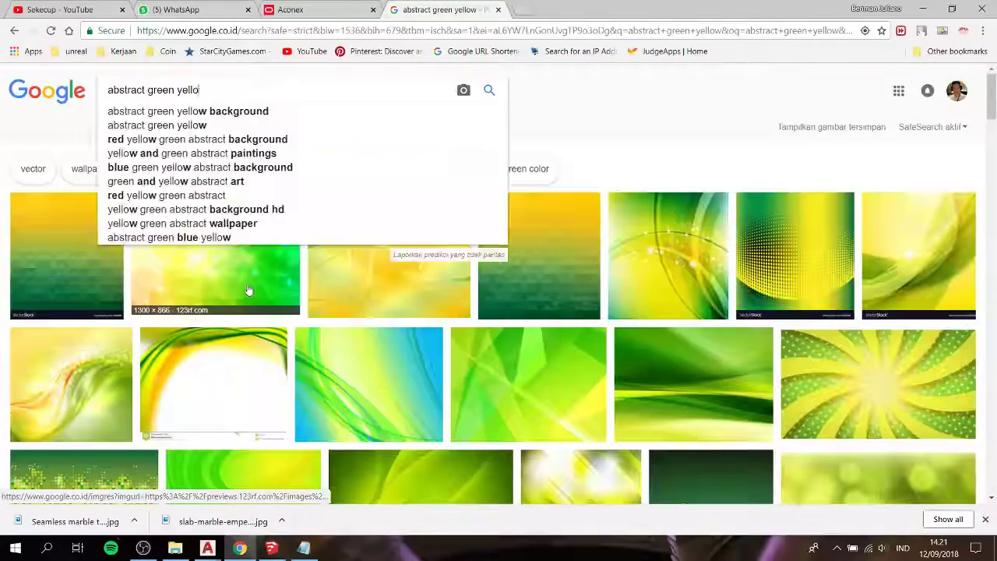
{"action": "key", "text": "BackSpace"}
{"action": "key", "text": "BackSpace"}
{"action": "key", "text": "BackSpace"}
{"action": "key", "text": "BackSpace"}
{"action": "key", "text": "BackSpace"}
{"action": "key", "text": "Return"}
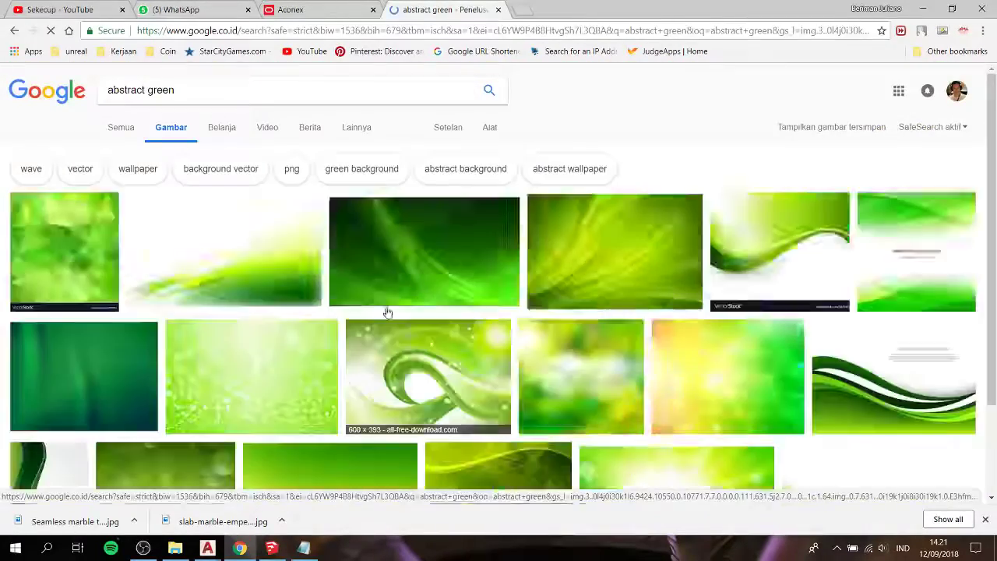
{"action": "scroll", "coordinate": [394, 309], "scroll_direction": "down", "scroll_amount": 5}
{"action": "scroll", "coordinate": [399, 309], "scroll_direction": "down", "scroll_amount": 4}
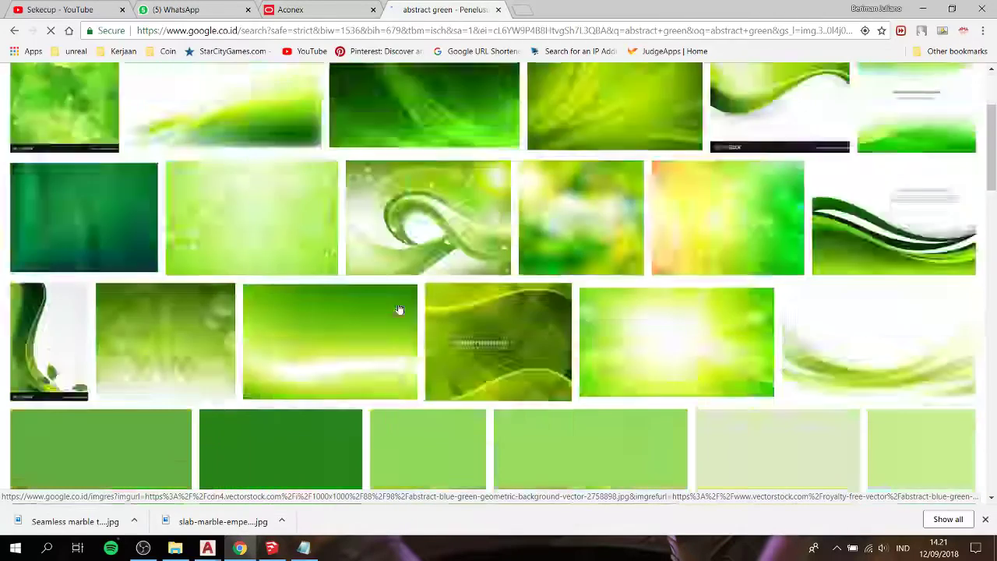
{"action": "scroll", "coordinate": [399, 309], "scroll_direction": "up", "scroll_amount": 10}
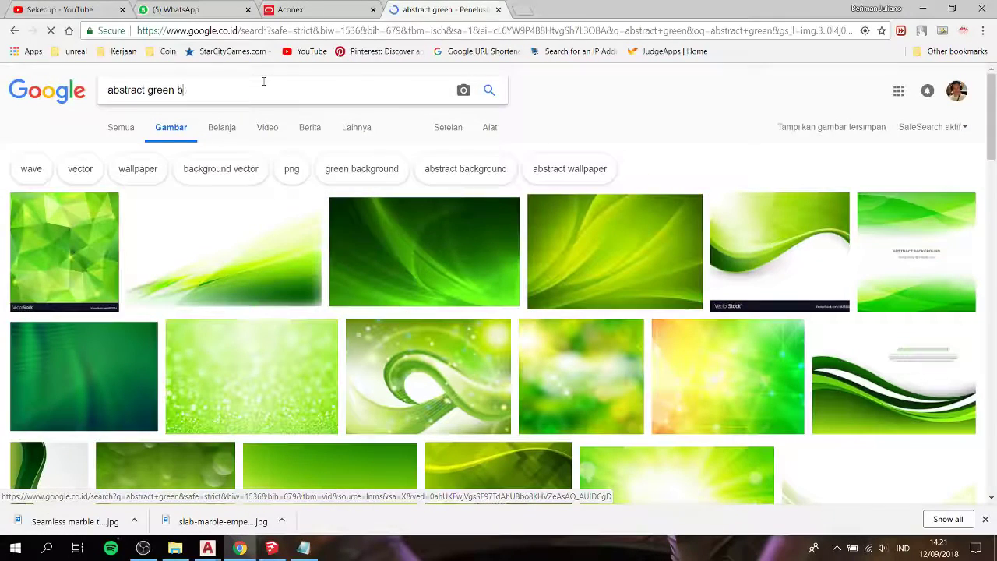
Search images for 'abstract green brush' and browse the brushstroke results
{"action": "type", "text": "rush"}
{"action": "key", "text": "Return"}
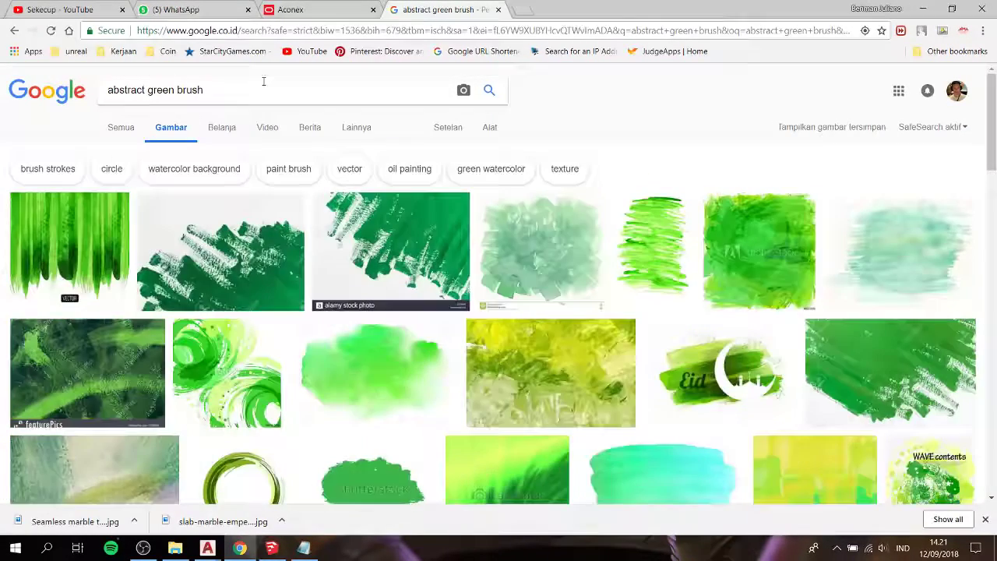
{"action": "scroll", "coordinate": [279, 197], "scroll_direction": "down", "scroll_amount": 5}
{"action": "scroll", "coordinate": [276, 200], "scroll_direction": "down", "scroll_amount": 3}
{"action": "scroll", "coordinate": [276, 200], "scroll_direction": "up", "scroll_amount": 8}
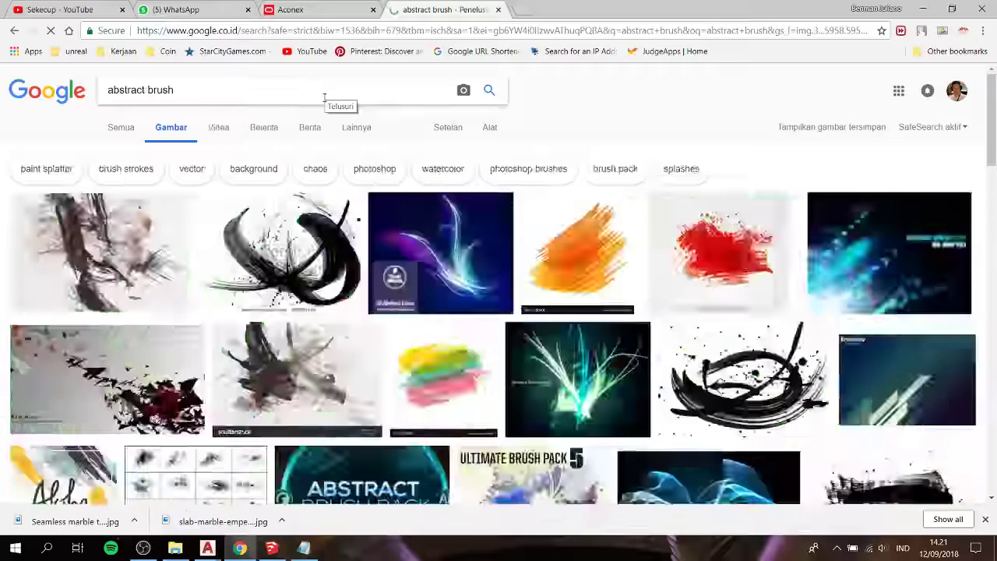
{"action": "scroll", "coordinate": [324, 97], "scroll_direction": "down", "scroll_amount": 2}
{"action": "scroll", "coordinate": [323, 96], "scroll_direction": "down", "scroll_amount": 5}
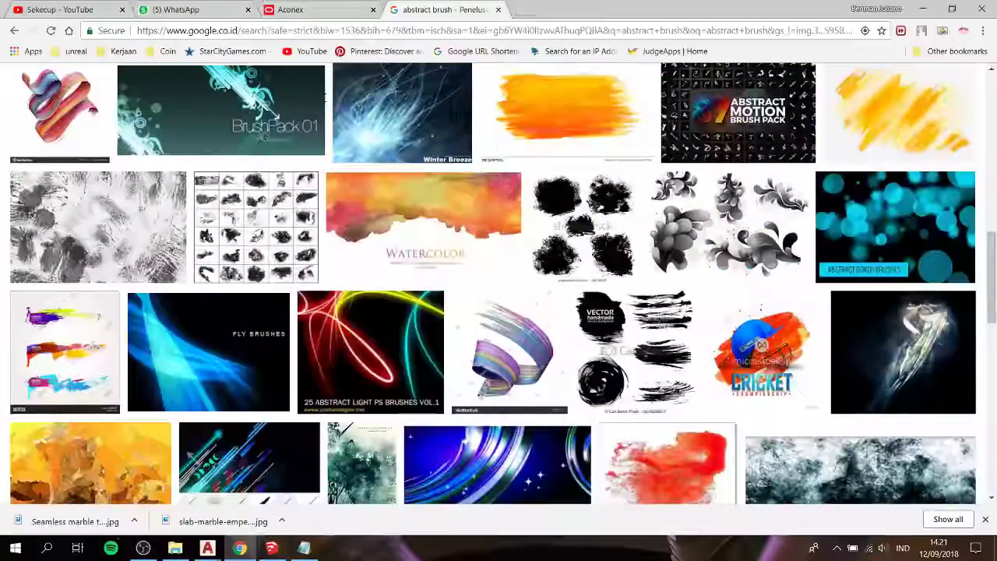
{"action": "scroll", "coordinate": [322, 96], "scroll_direction": "down", "scroll_amount": 8}
{"action": "scroll", "coordinate": [323, 95], "scroll_direction": "up", "scroll_amount": 5}
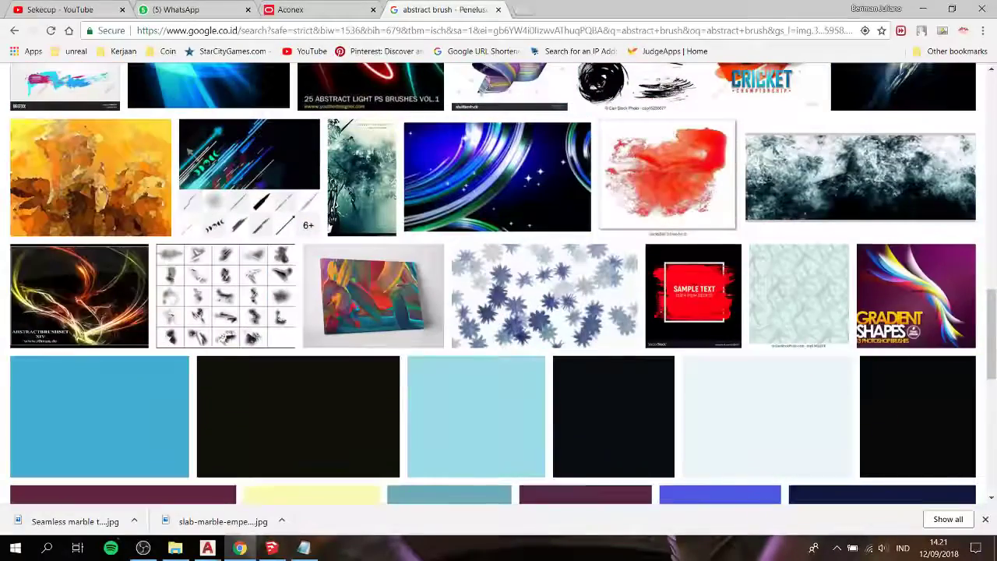
{"action": "scroll", "coordinate": [324, 97], "scroll_direction": "up", "scroll_amount": 4}
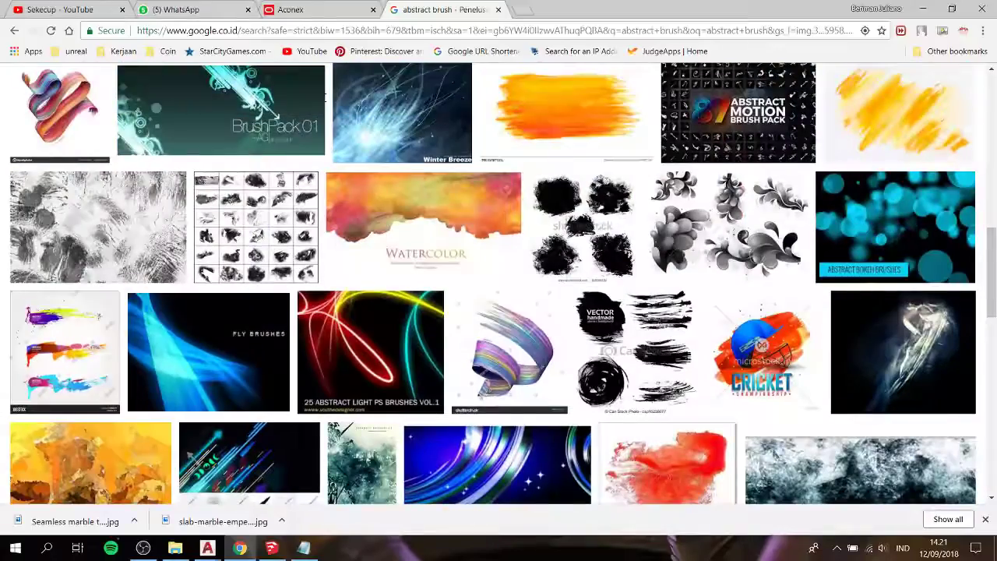
{"action": "scroll", "coordinate": [324, 98], "scroll_direction": "down", "scroll_amount": 6}
{"action": "scroll", "coordinate": [324, 98], "scroll_direction": "up", "scroll_amount": 5}
{"action": "scroll", "coordinate": [325, 98], "scroll_direction": "up", "scroll_amount": 2}
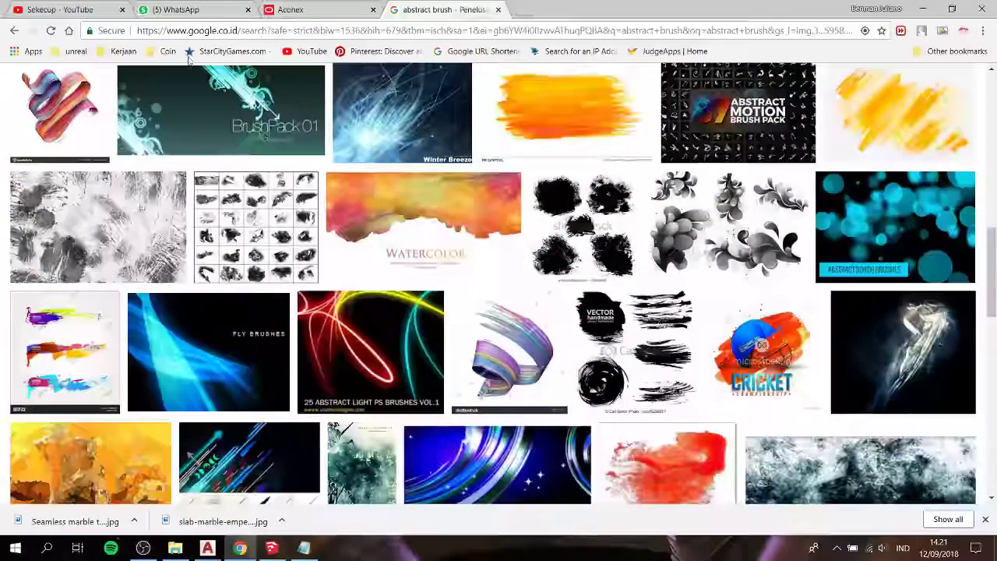
{"action": "scroll", "coordinate": [324, 98], "scroll_direction": "up", "scroll_amount": 3}
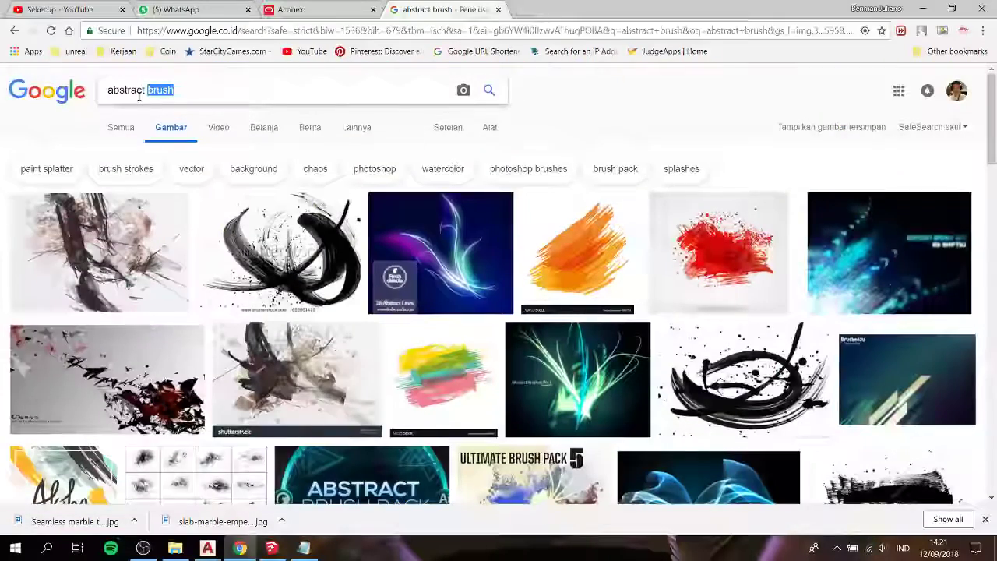
Search images for 'abstract carpet' and scroll through the results
{"action": "type", "text": "pet"}
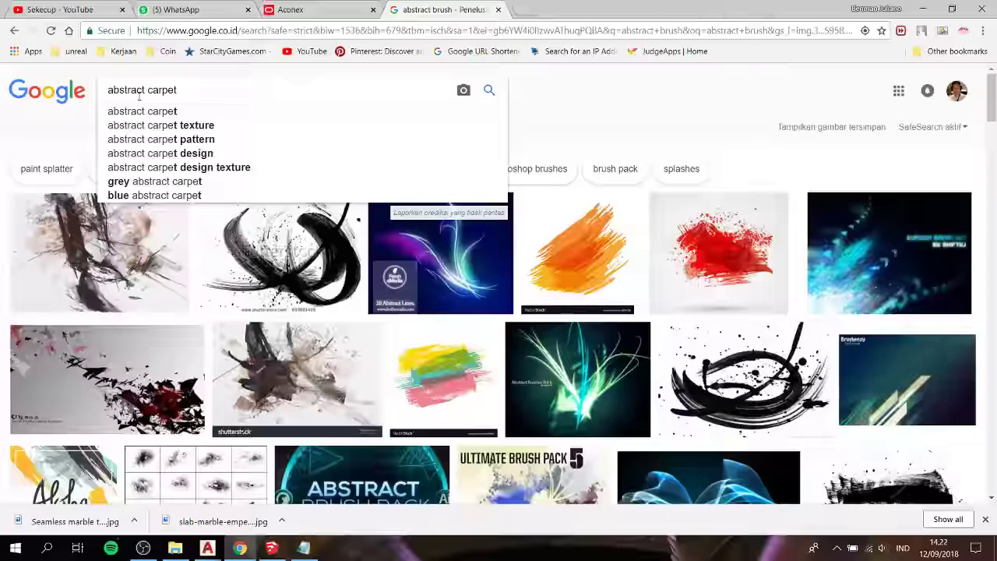
{"action": "key", "text": "Return"}
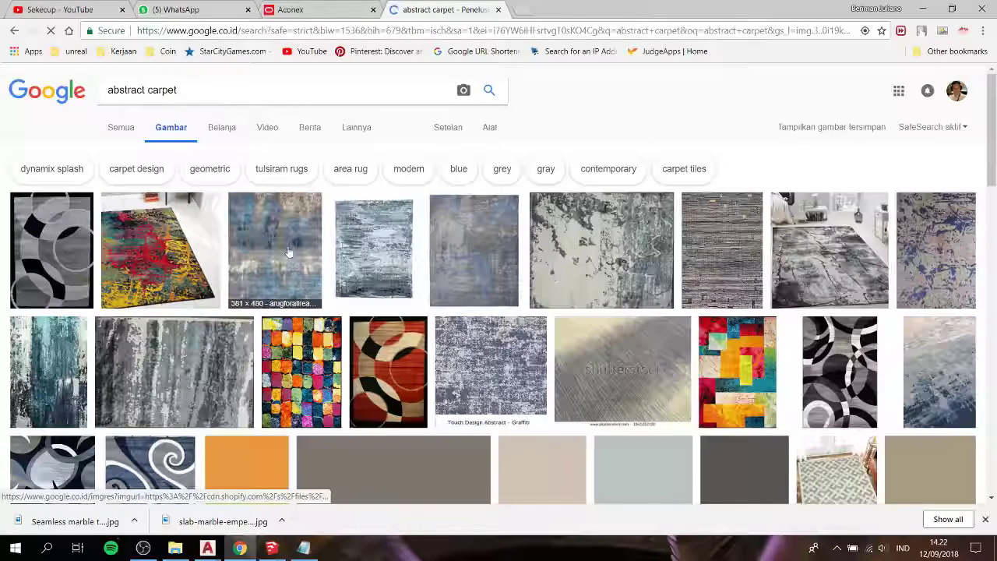
{"action": "scroll", "coordinate": [278, 289], "scroll_direction": "down", "scroll_amount": 2}
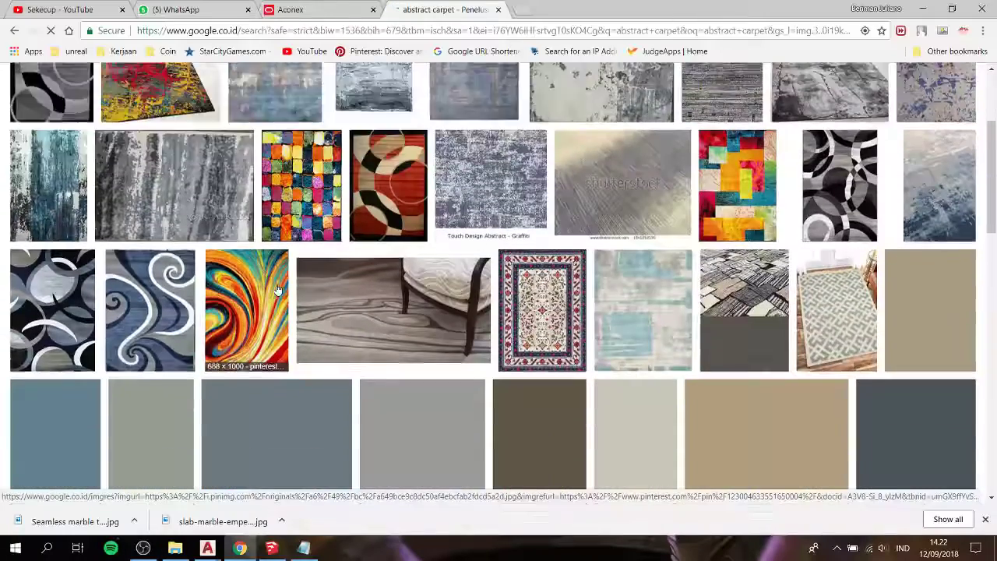
{"action": "scroll", "coordinate": [278, 290], "scroll_direction": "down", "scroll_amount": 2}
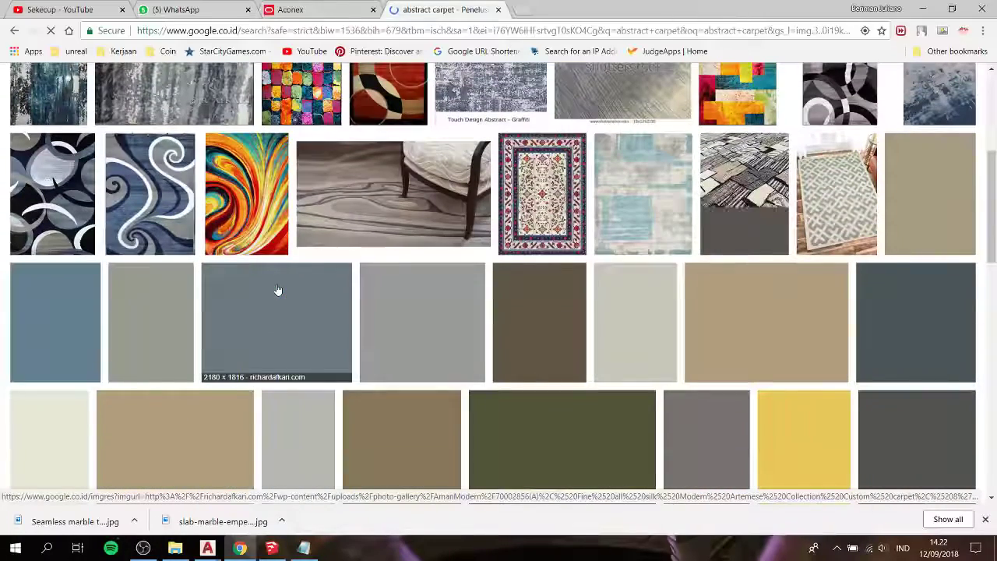
{"action": "scroll", "coordinate": [277, 290], "scroll_direction": "down", "scroll_amount": 2}
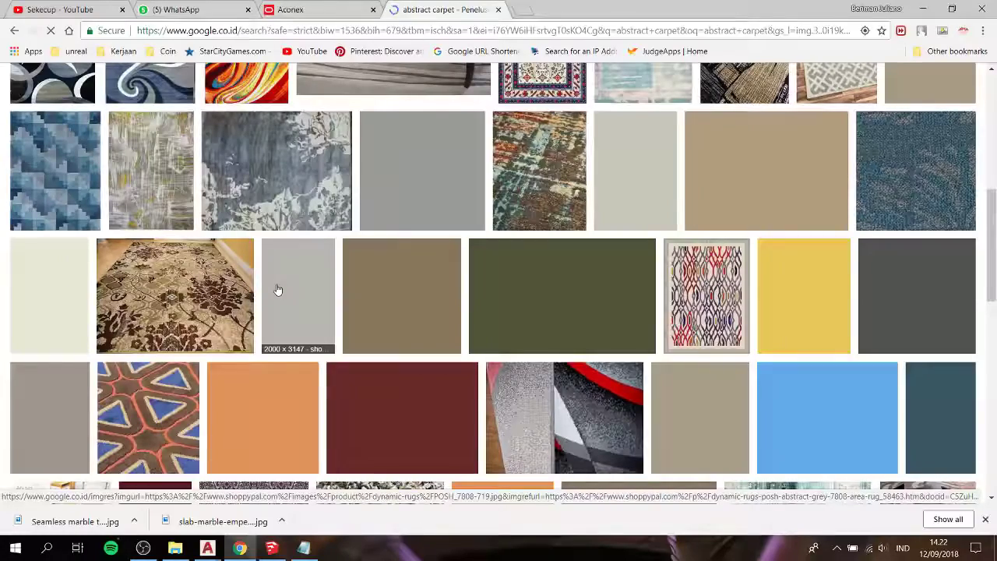
{"action": "scroll", "coordinate": [278, 290], "scroll_direction": "up", "scroll_amount": 5}
Search 'abstract carpet texture green', browse it, then rerun without 'green'
{"action": "left_click", "coordinate": [221, 89]}
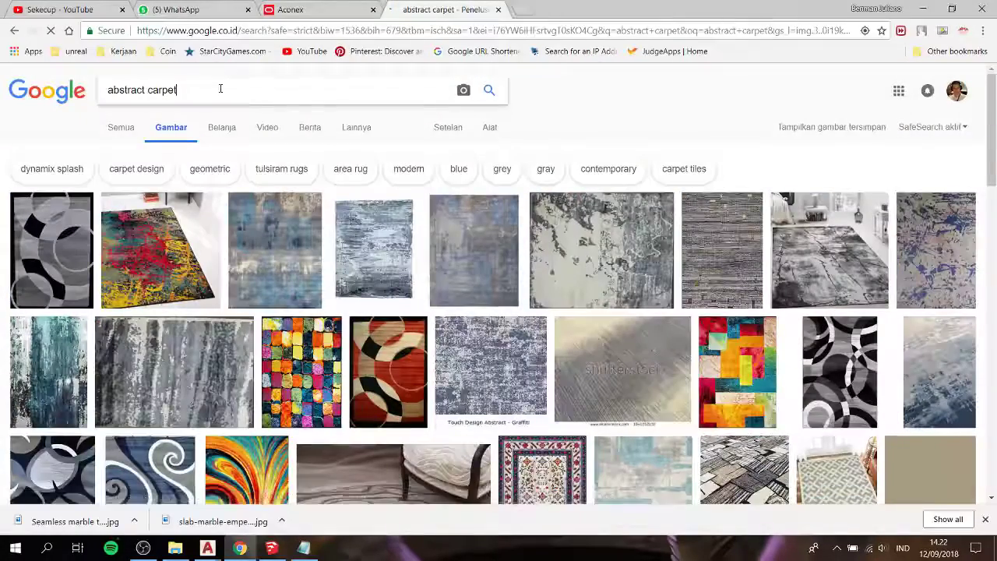
{"action": "type", "text": "texture "}
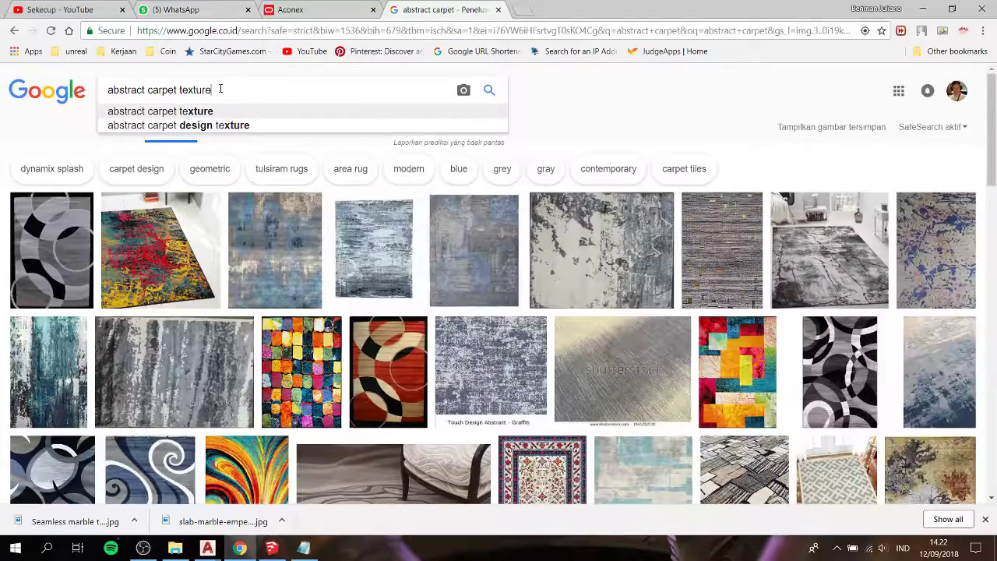
{"action": "type", "text": "green"}
{"action": "key", "text": "Return"}
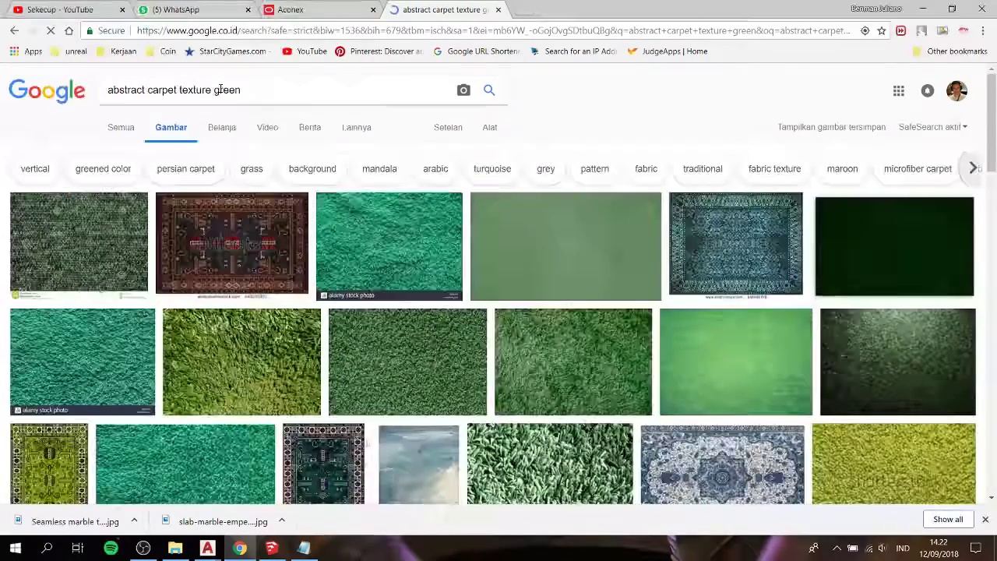
{"action": "scroll", "coordinate": [226, 233], "scroll_direction": "down", "scroll_amount": 8}
{"action": "scroll", "coordinate": [226, 233], "scroll_direction": "down", "scroll_amount": 1}
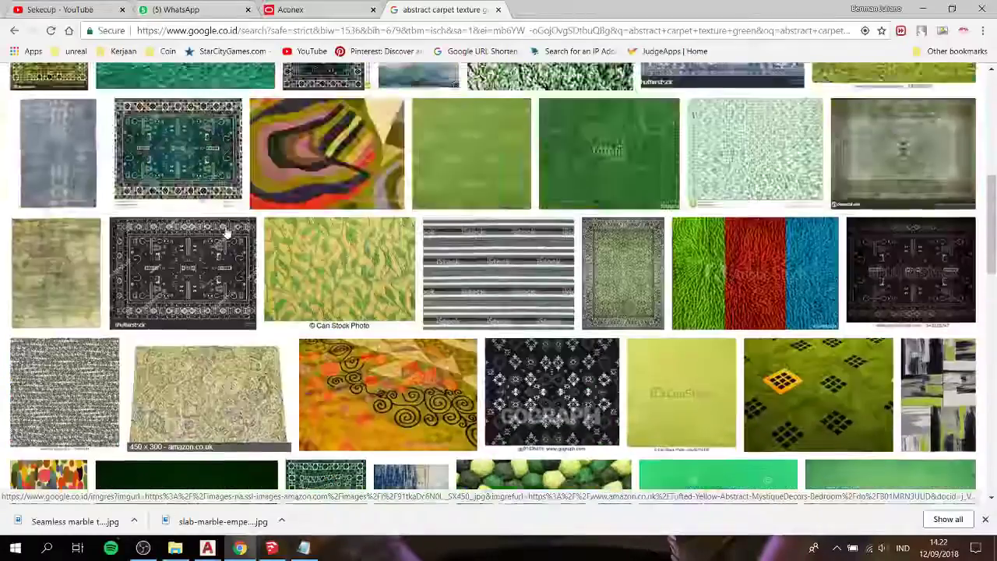
{"action": "scroll", "coordinate": [226, 234], "scroll_direction": "up", "scroll_amount": 2}
{"action": "scroll", "coordinate": [226, 233], "scroll_direction": "up", "scroll_amount": 2}
{"action": "scroll", "coordinate": [226, 234], "scroll_direction": "up", "scroll_amount": 2}
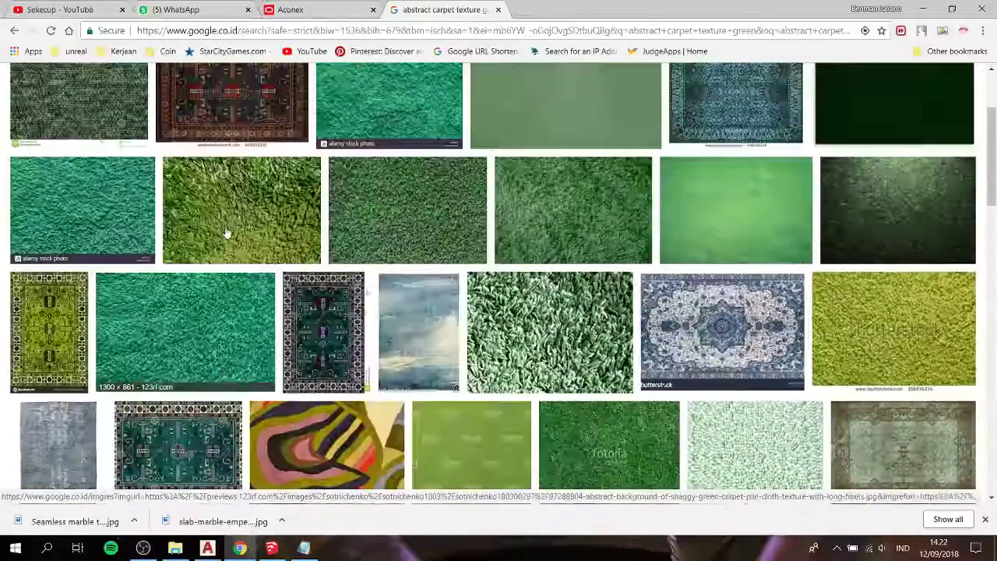
{"action": "scroll", "coordinate": [226, 234], "scroll_direction": "up", "scroll_amount": 2}
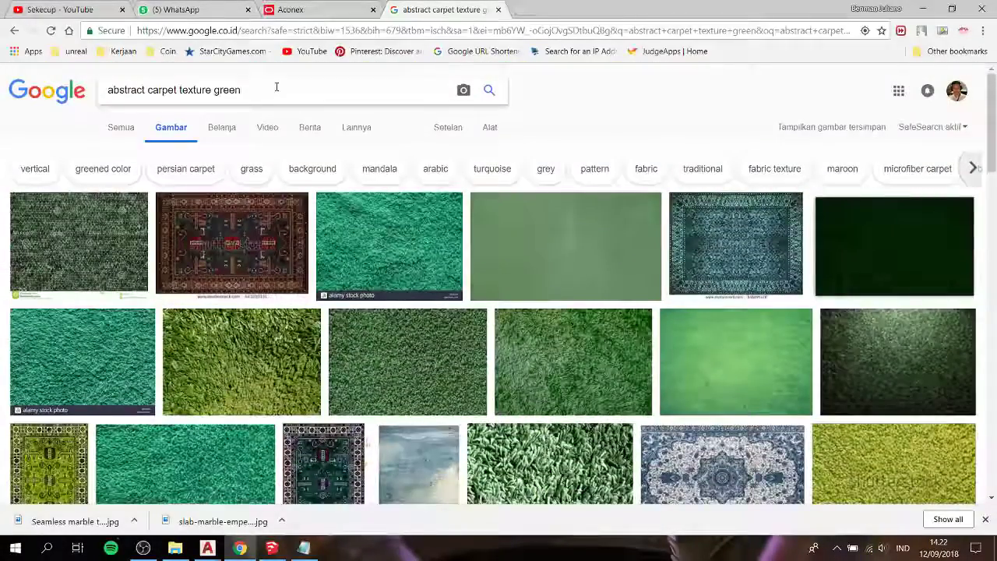
{"action": "key", "text": "BackSpace"}
{"action": "key", "text": "BackSpace"}
{"action": "key", "text": "BackSpace"}
{"action": "key", "text": "BackSpace"}
{"action": "key", "text": "BackSpace"}
{"action": "key", "text": "BackSpace"}
{"action": "key", "text": "Return"}
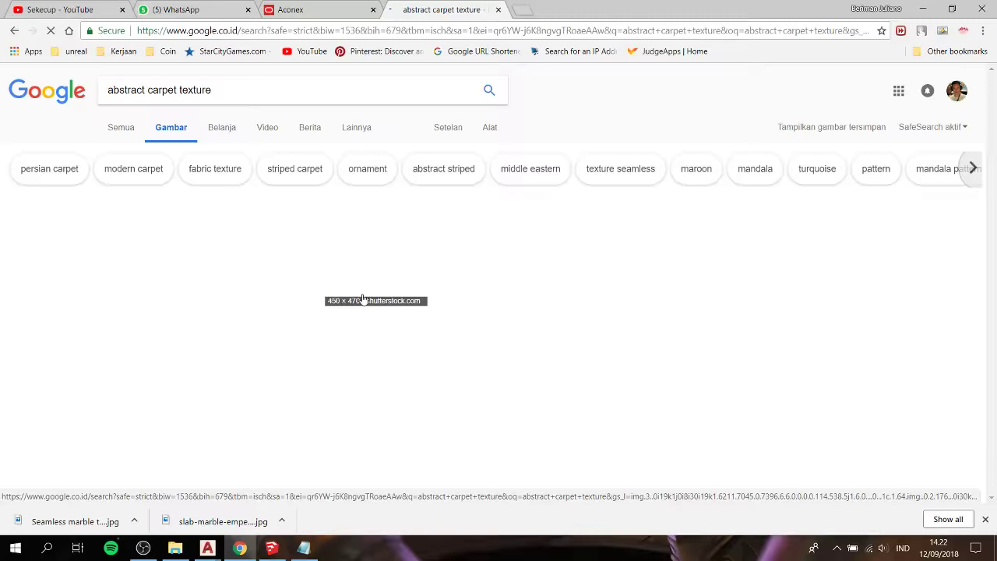
Close the WhatsApp tab and return to the carpet texture image results
{"action": "left_click", "coordinate": [212, 7]}
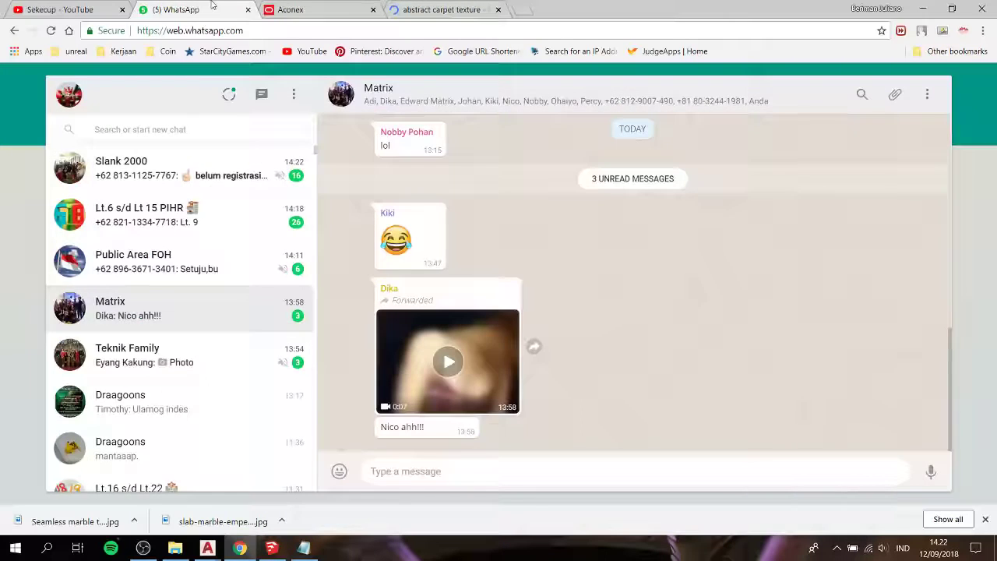
{"action": "middle_click", "coordinate": [212, 7]}
{"action": "left_click", "coordinate": [347, 8]}
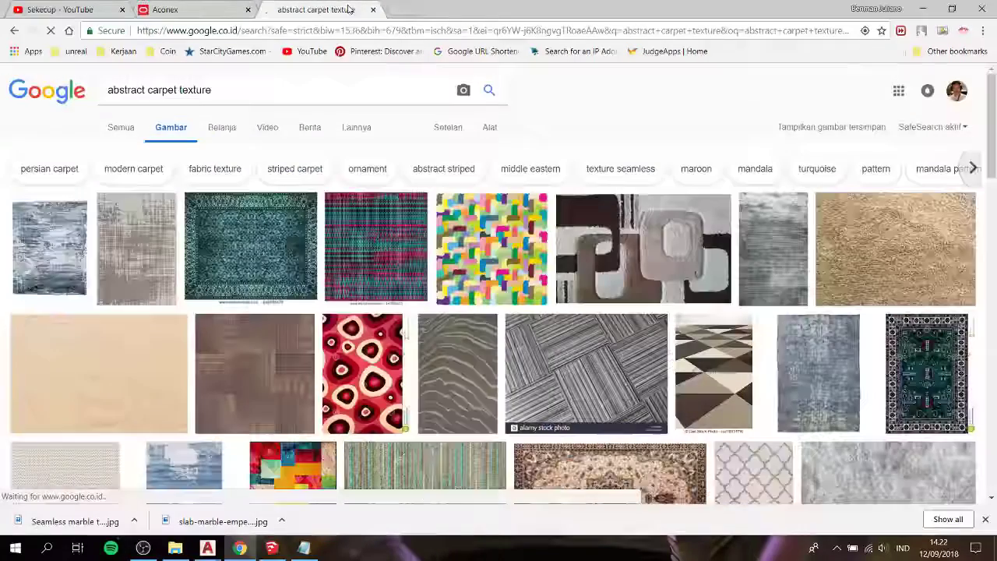
Scroll the abstract carpet texture results and start refining the search query
{"action": "scroll", "coordinate": [392, 274], "scroll_direction": "down", "scroll_amount": 2}
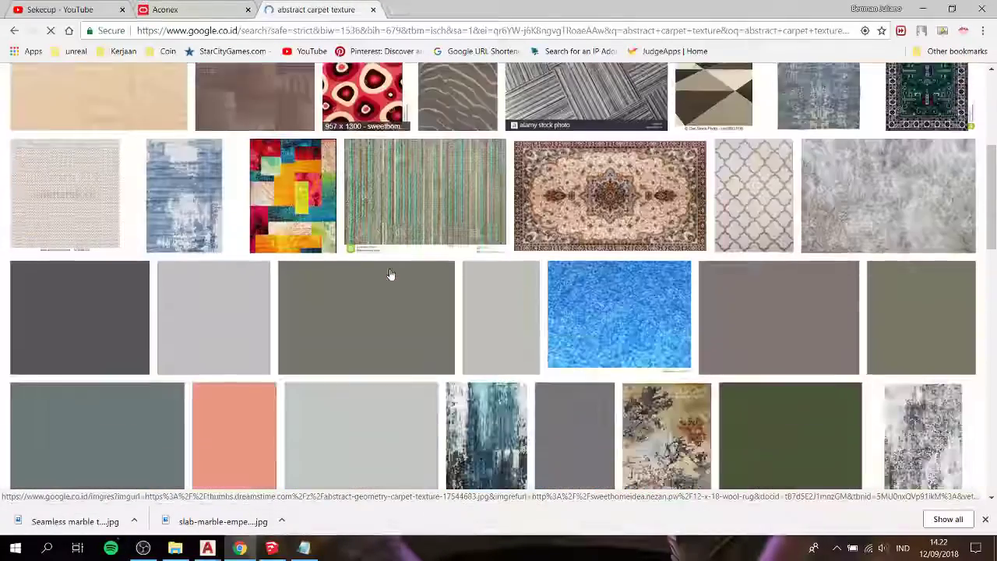
{"action": "scroll", "coordinate": [391, 274], "scroll_direction": "down", "scroll_amount": 2}
{"action": "scroll", "coordinate": [391, 274], "scroll_direction": "down", "scroll_amount": 2}
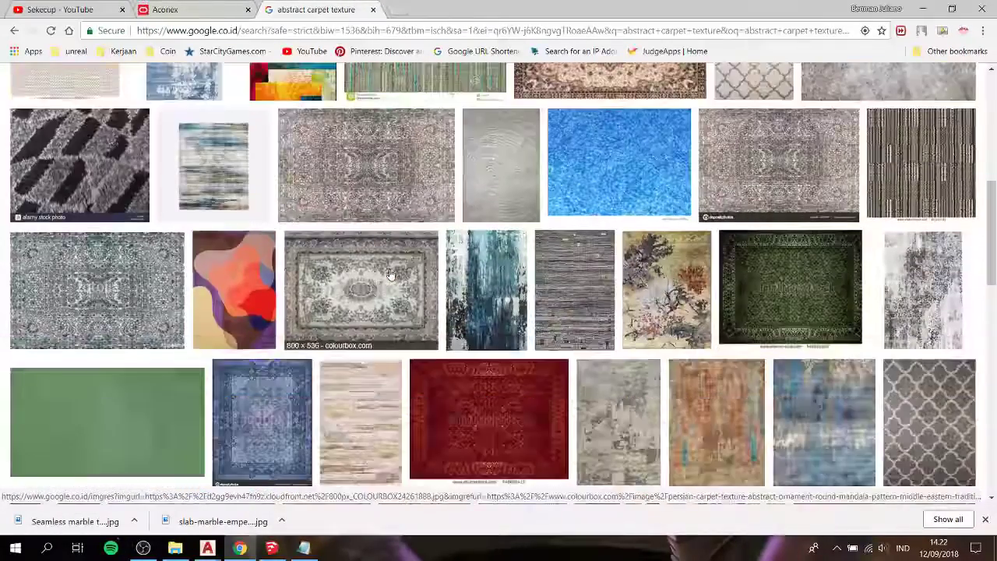
{"action": "scroll", "coordinate": [391, 274], "scroll_direction": "down", "scroll_amount": 2}
{"action": "scroll", "coordinate": [391, 274], "scroll_direction": "down", "scroll_amount": 4}
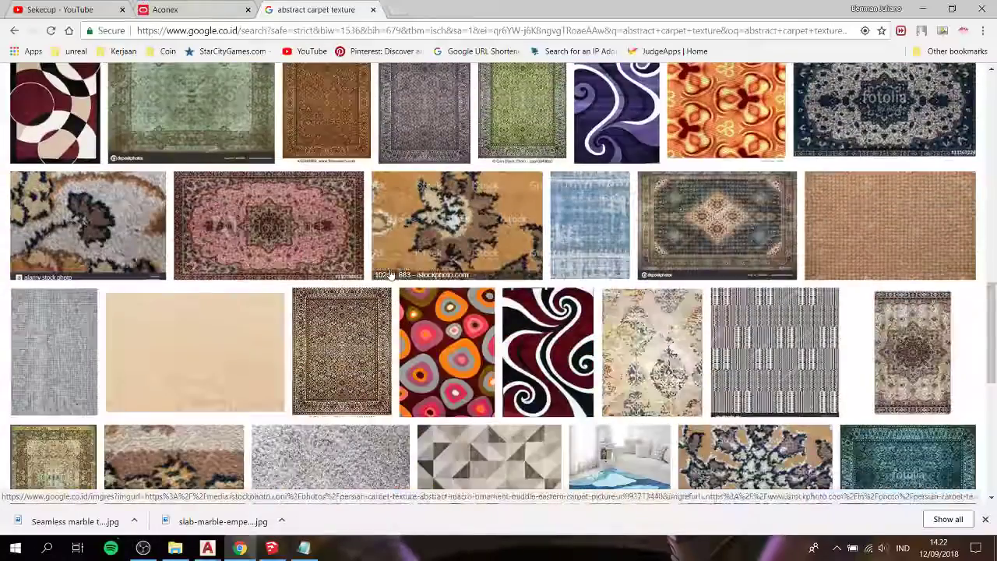
{"action": "scroll", "coordinate": [391, 274], "scroll_direction": "down", "scroll_amount": 4}
{"action": "scroll", "coordinate": [391, 275], "scroll_direction": "up", "scroll_amount": 5}
{"action": "scroll", "coordinate": [391, 274], "scroll_direction": "up", "scroll_amount": 5}
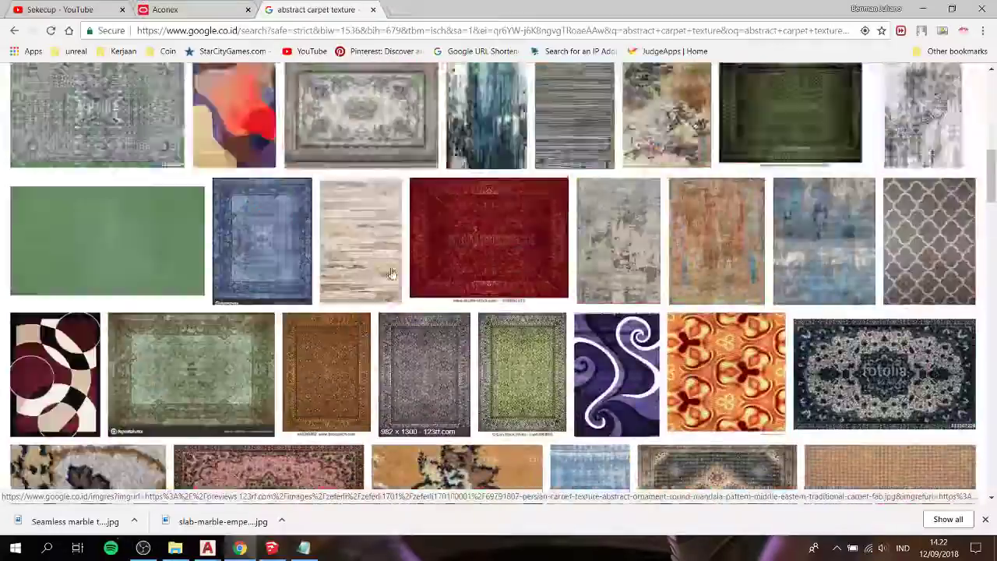
{"action": "scroll", "coordinate": [391, 274], "scroll_direction": "up", "scroll_amount": 5}
{"action": "left_click", "coordinate": [267, 93]}
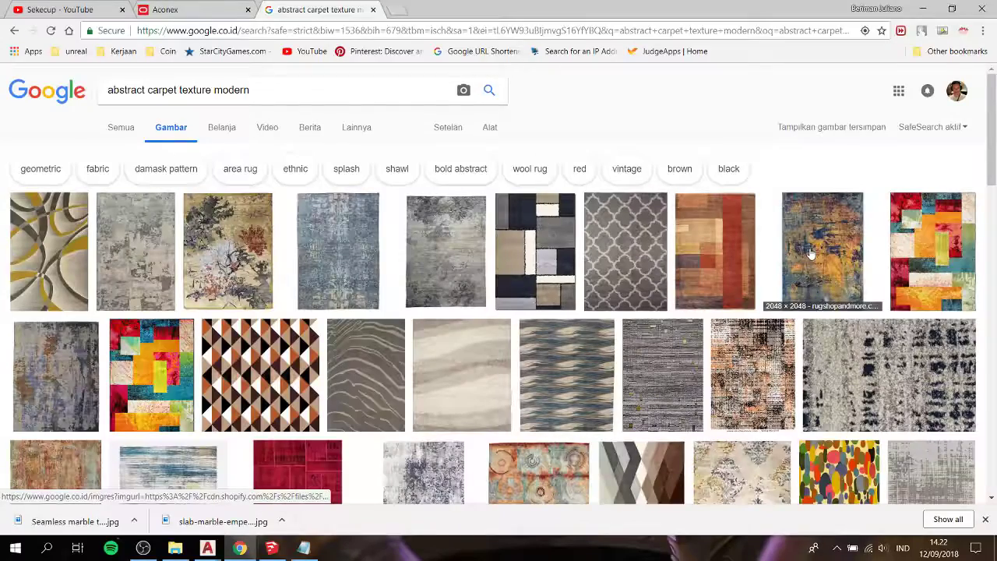
Scroll the 'abstract carpet texture modern' results down to the swirl, wave, star and shaggy rugs
{"action": "scroll", "coordinate": [810, 253], "scroll_direction": "down", "scroll_amount": 2}
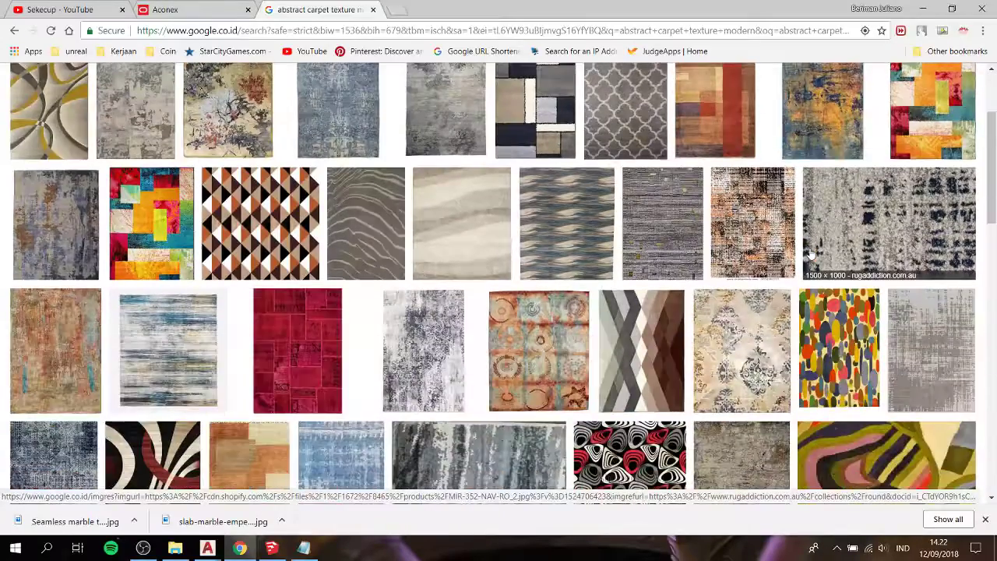
{"action": "scroll", "coordinate": [811, 254], "scroll_direction": "down", "scroll_amount": 3}
{"action": "scroll", "coordinate": [810, 254], "scroll_direction": "down", "scroll_amount": 4}
{"action": "scroll", "coordinate": [810, 247], "scroll_direction": "up", "scroll_amount": 4}
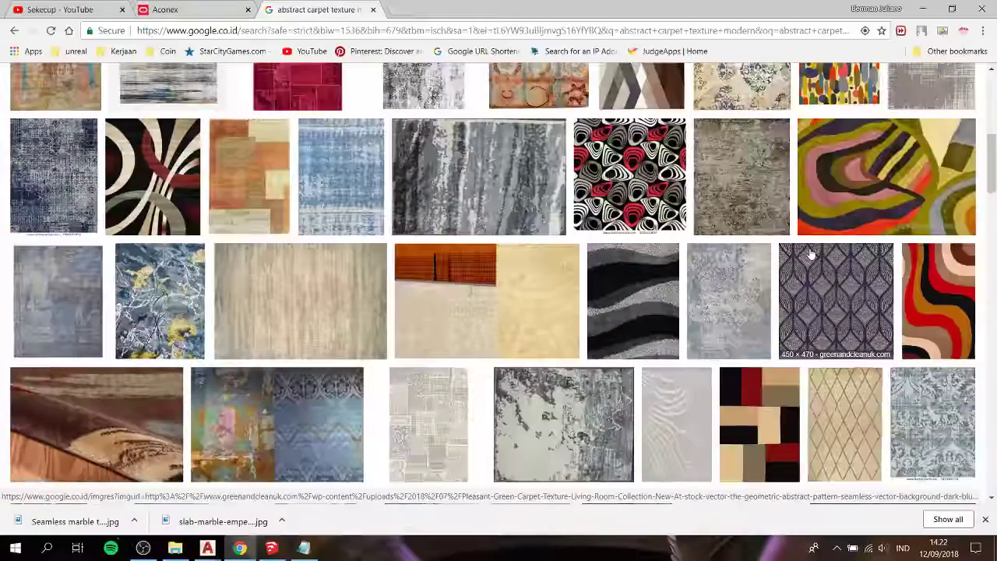
{"action": "scroll", "coordinate": [811, 253], "scroll_direction": "down", "scroll_amount": 4}
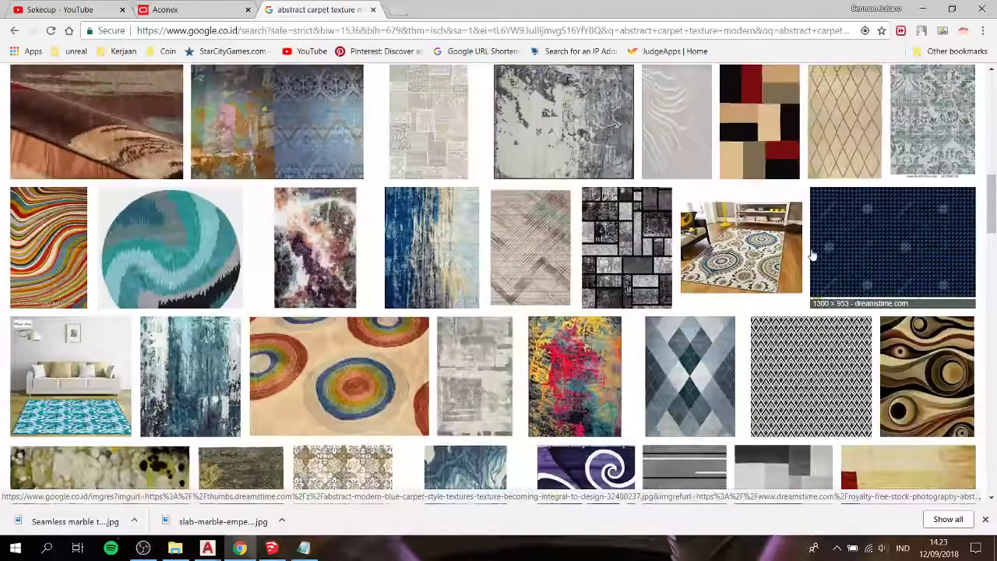
{"action": "scroll", "coordinate": [811, 253], "scroll_direction": "down", "scroll_amount": 2}
{"action": "scroll", "coordinate": [810, 253], "scroll_direction": "down", "scroll_amount": 1}
{"action": "scroll", "coordinate": [810, 254], "scroll_direction": "down", "scroll_amount": 1}
{"action": "scroll", "coordinate": [812, 255], "scroll_direction": "down", "scroll_amount": 1}
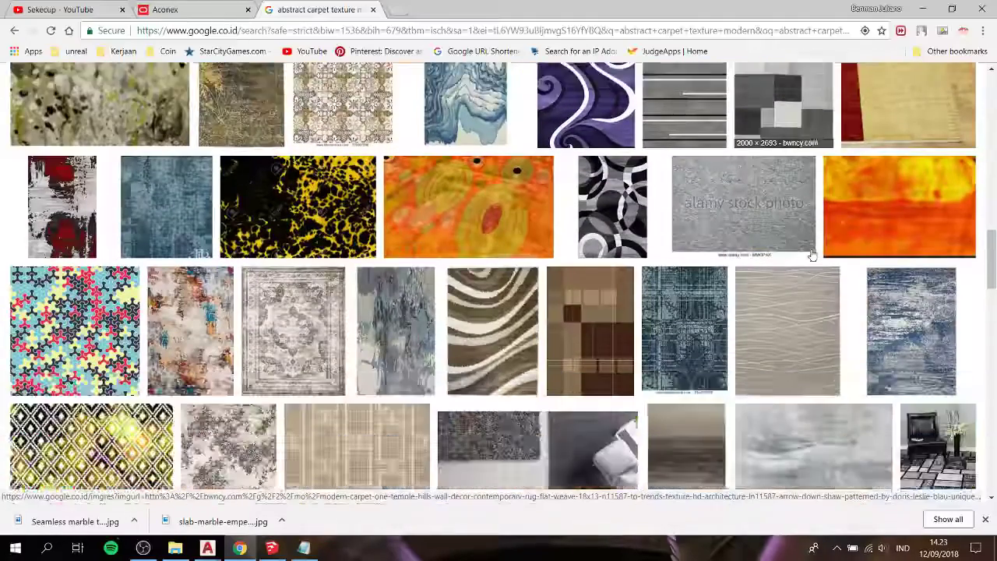
{"action": "scroll", "coordinate": [812, 255], "scroll_direction": "down", "scroll_amount": 1}
{"action": "scroll", "coordinate": [812, 254], "scroll_direction": "down", "scroll_amount": 1}
{"action": "scroll", "coordinate": [811, 255], "scroll_direction": "down", "scroll_amount": 1}
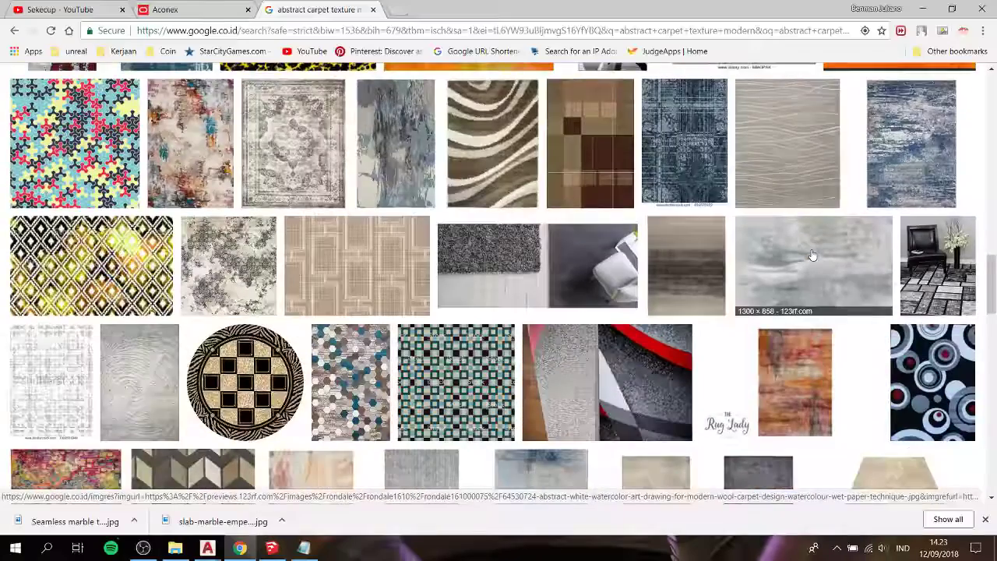
{"action": "scroll", "coordinate": [812, 255], "scroll_direction": "down", "scroll_amount": 2}
{"action": "scroll", "coordinate": [812, 255], "scroll_direction": "down", "scroll_amount": 2}
{"action": "scroll", "coordinate": [812, 255], "scroll_direction": "down", "scroll_amount": 1}
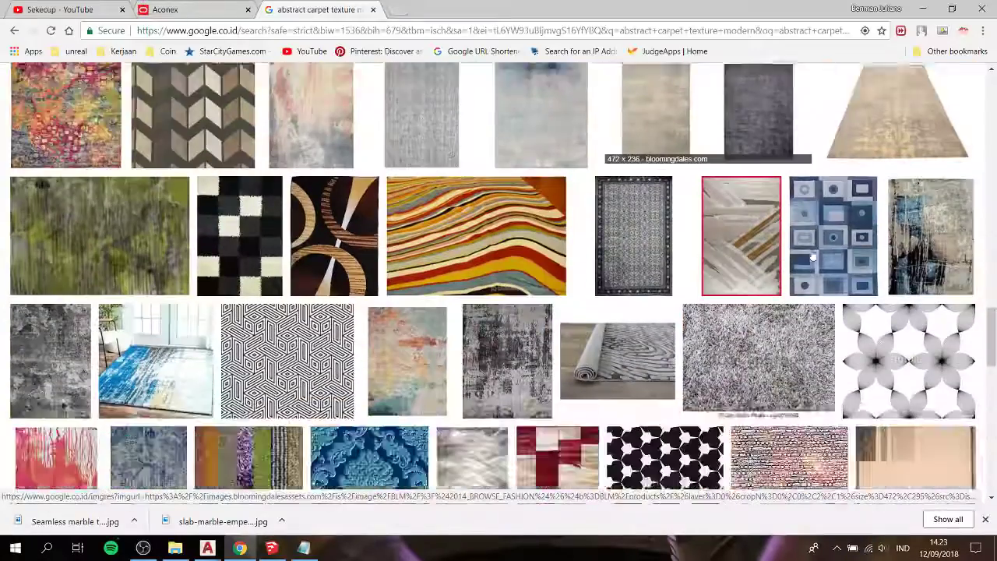
{"action": "scroll", "coordinate": [812, 255], "scroll_direction": "down", "scroll_amount": 1}
{"action": "scroll", "coordinate": [812, 255], "scroll_direction": "down", "scroll_amount": 2}
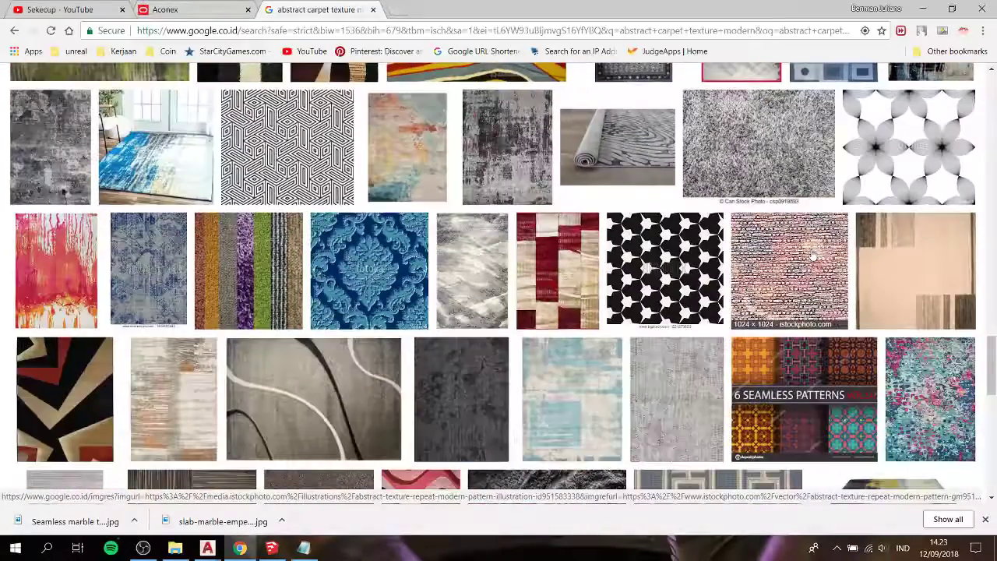
{"action": "scroll", "coordinate": [812, 255], "scroll_direction": "down", "scroll_amount": 2}
{"action": "scroll", "coordinate": [812, 255], "scroll_direction": "down", "scroll_amount": 2}
{"action": "scroll", "coordinate": [812, 255], "scroll_direction": "down", "scroll_amount": 2}
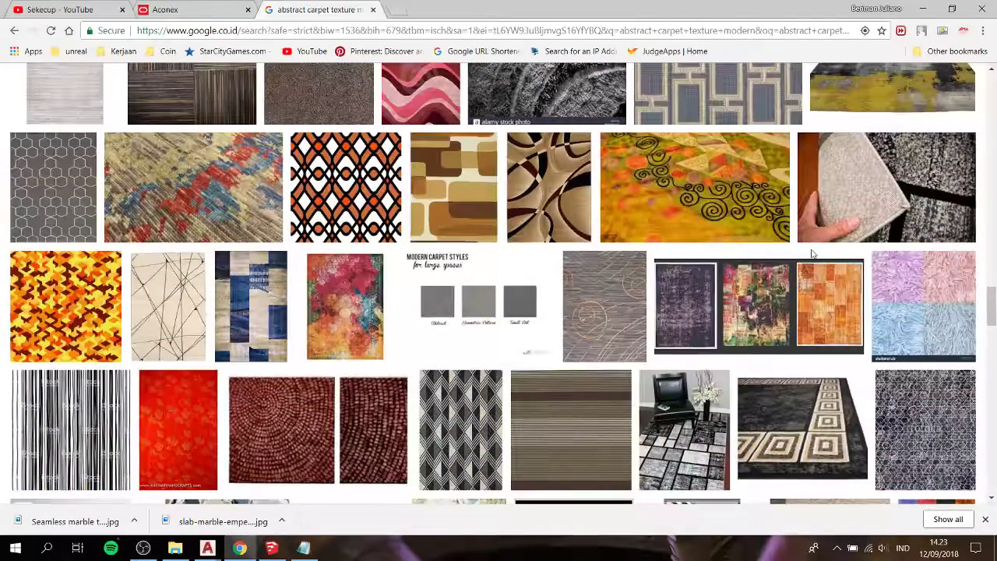
{"action": "scroll", "coordinate": [812, 255], "scroll_direction": "down", "scroll_amount": 4}
{"action": "scroll", "coordinate": [811, 255], "scroll_direction": "down", "scroll_amount": 2}
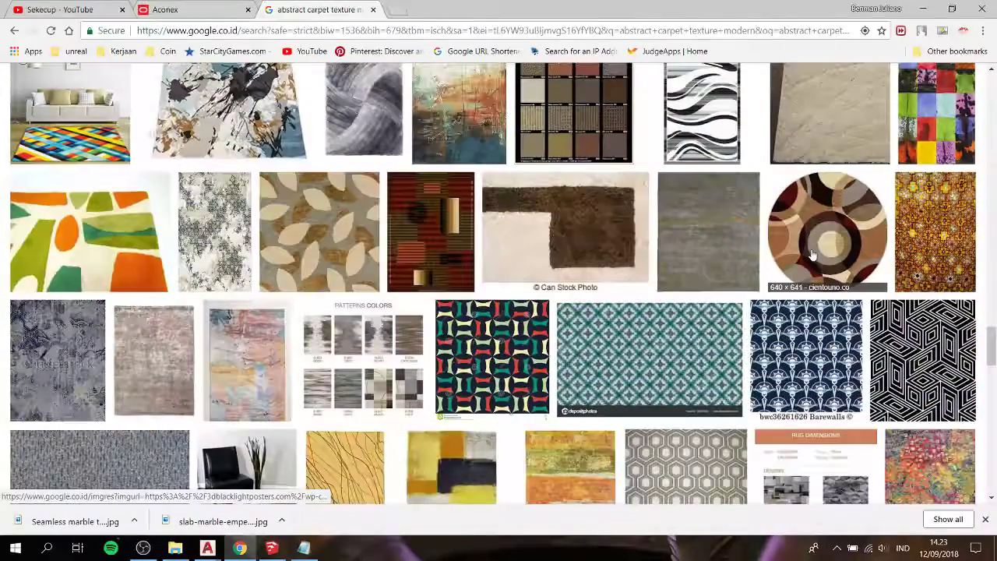
{"action": "scroll", "coordinate": [812, 255], "scroll_direction": "down", "scroll_amount": 2}
{"action": "scroll", "coordinate": [812, 255], "scroll_direction": "down", "scroll_amount": 2}
{"action": "scroll", "coordinate": [812, 255], "scroll_direction": "down", "scroll_amount": 2}
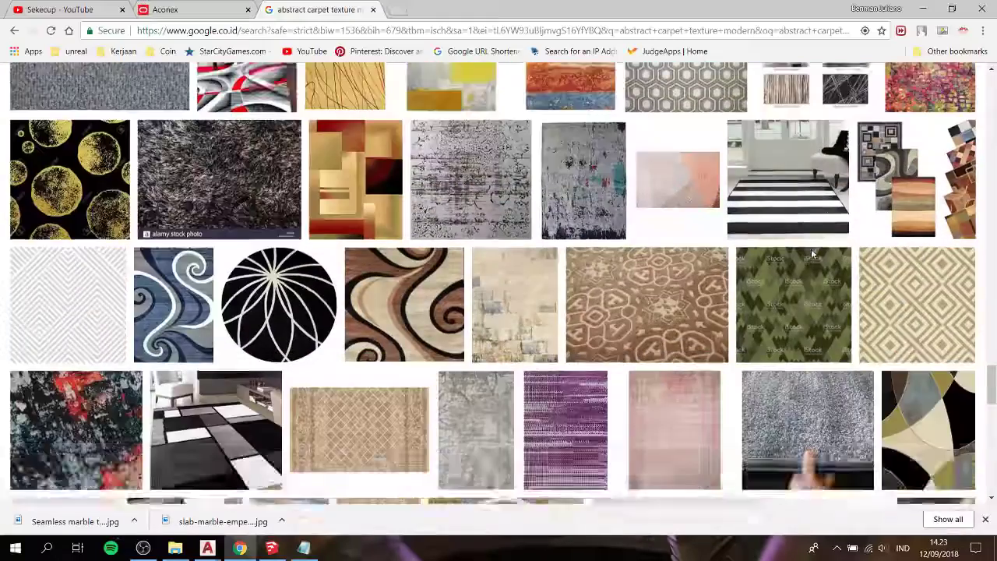
{"action": "scroll", "coordinate": [812, 255], "scroll_direction": "down", "scroll_amount": 4}
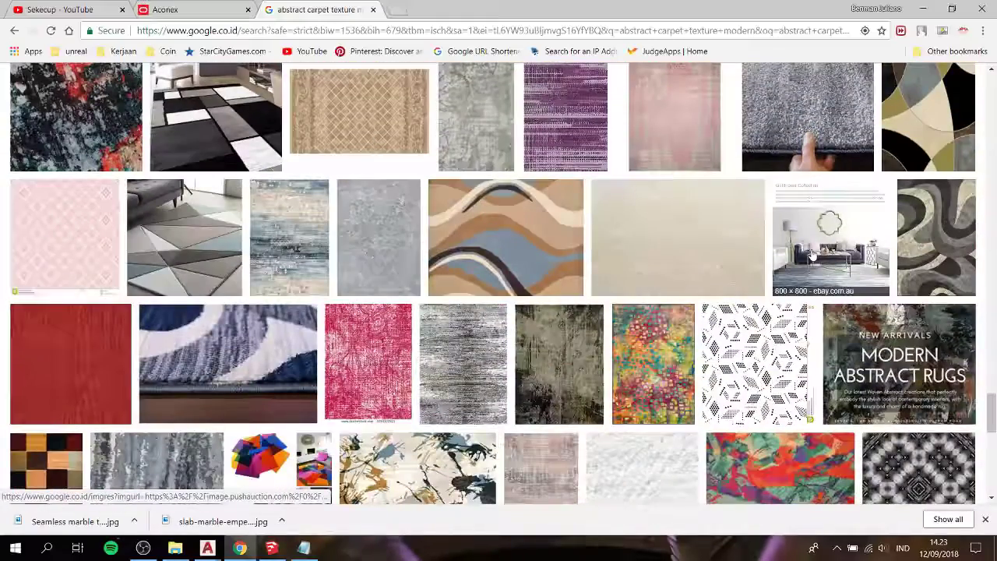
{"action": "scroll", "coordinate": [812, 254], "scroll_direction": "down", "scroll_amount": 2}
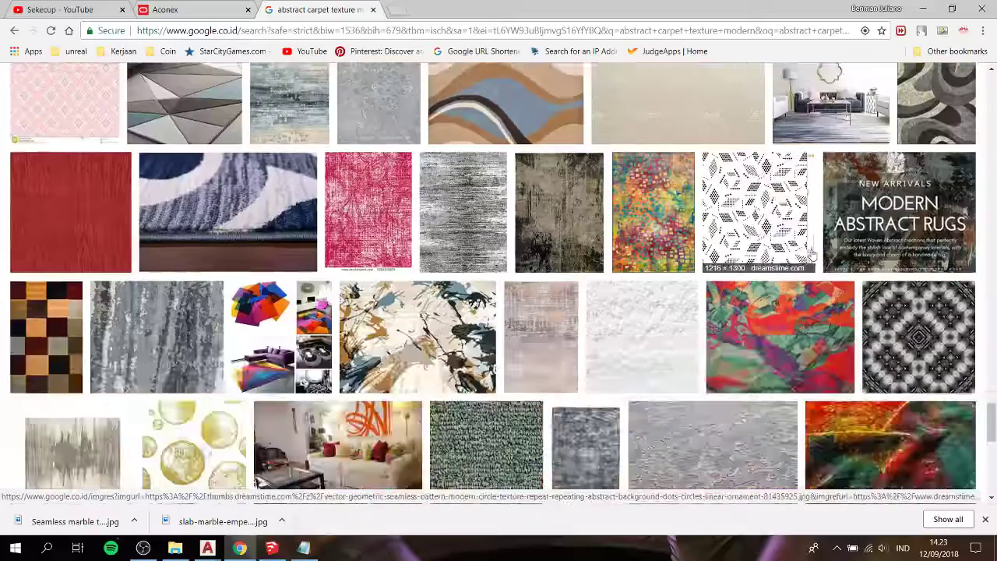
{"action": "scroll", "coordinate": [812, 255], "scroll_direction": "down", "scroll_amount": 1}
{"action": "scroll", "coordinate": [812, 255], "scroll_direction": "down", "scroll_amount": 1}
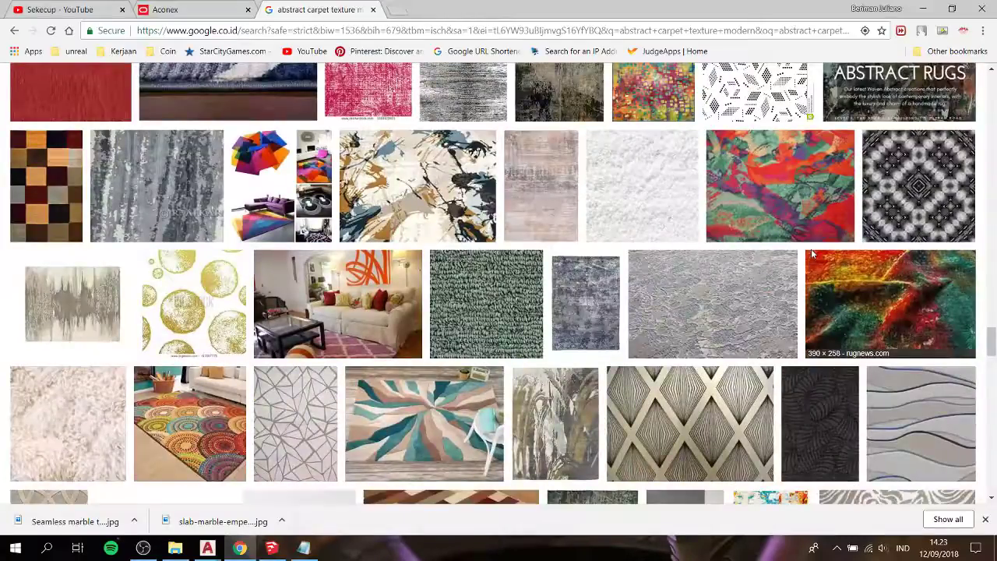
{"action": "scroll", "coordinate": [811, 251], "scroll_direction": "down", "scroll_amount": 2}
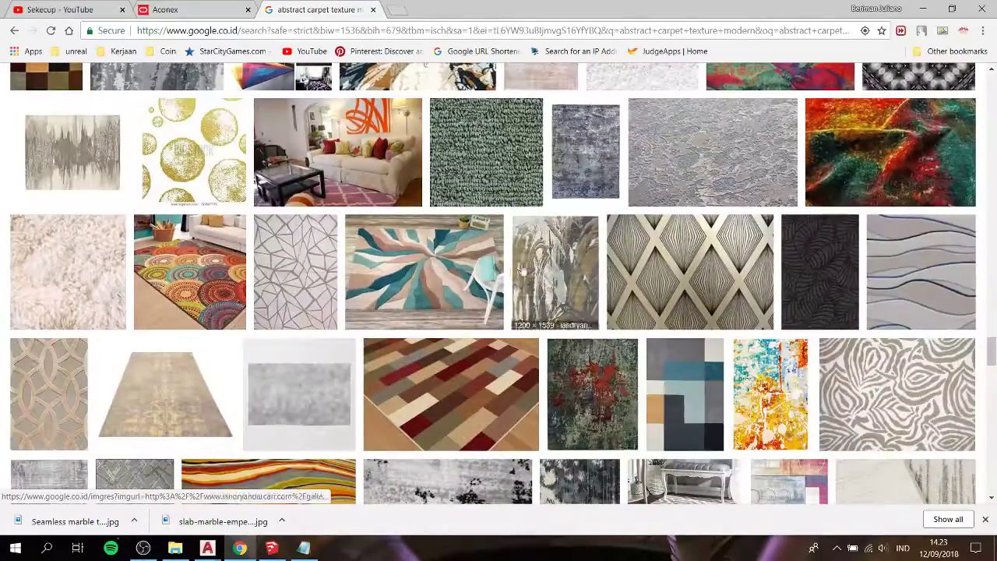
{"action": "scroll", "coordinate": [633, 282], "scroll_direction": "down", "scroll_amount": 2}
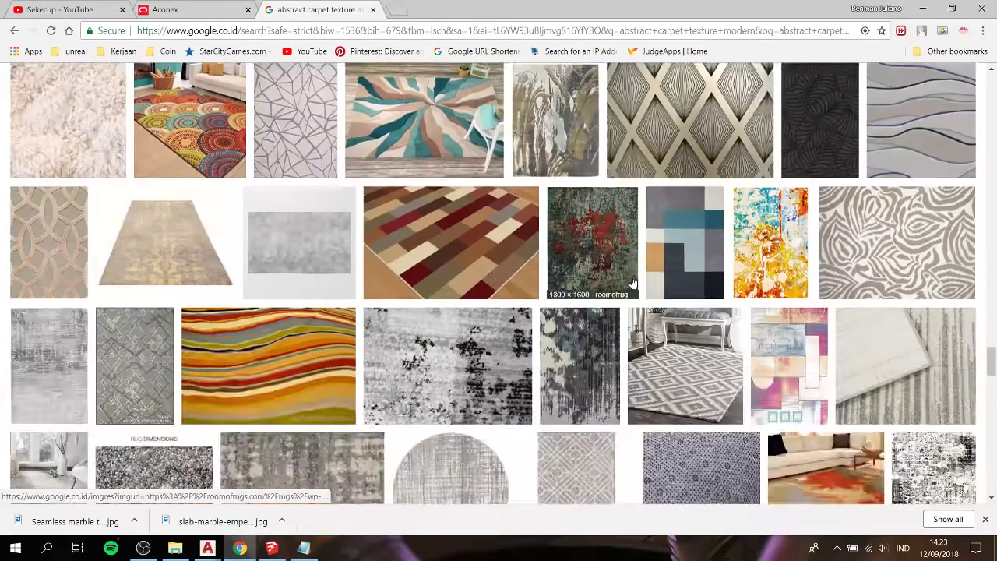
{"action": "scroll", "coordinate": [632, 282], "scroll_direction": "down", "scroll_amount": 2}
{"action": "scroll", "coordinate": [632, 282], "scroll_direction": "down", "scroll_amount": 2}
{"action": "scroll", "coordinate": [633, 282], "scroll_direction": "up", "scroll_amount": 2}
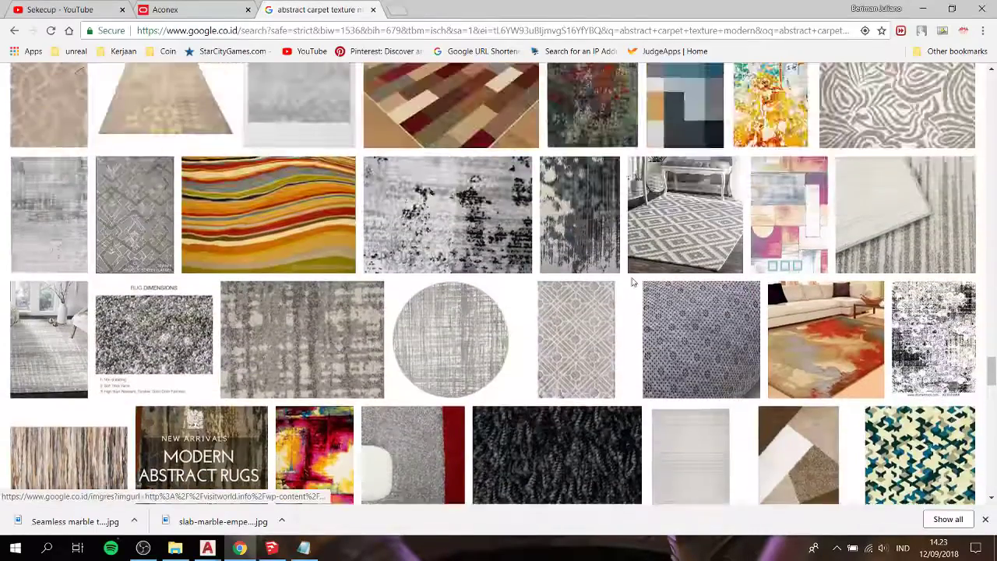
{"action": "scroll", "coordinate": [633, 282], "scroll_direction": "up", "scroll_amount": 2}
{"action": "scroll", "coordinate": [632, 282], "scroll_direction": "down", "scroll_amount": 2}
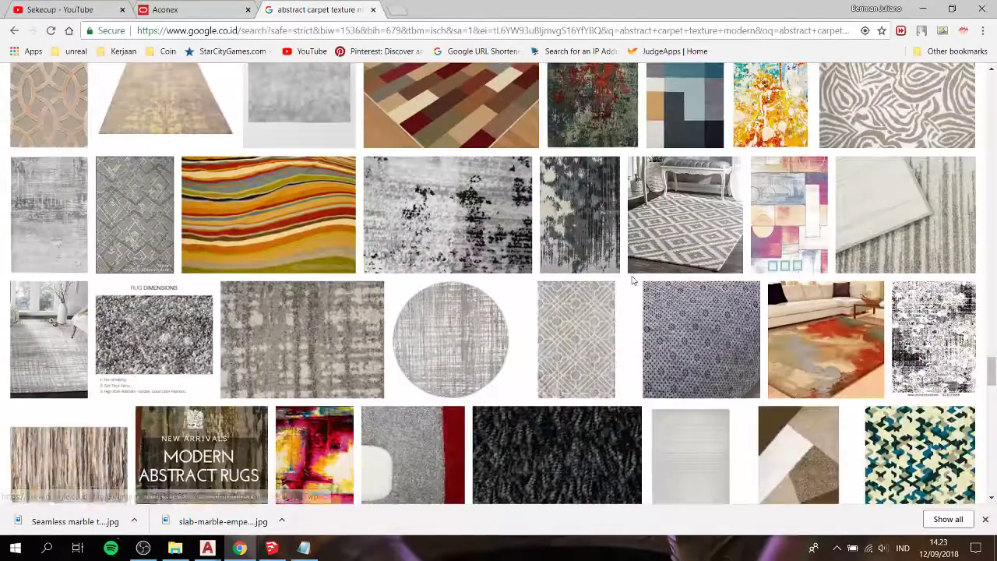
{"action": "scroll", "coordinate": [633, 282], "scroll_direction": "down", "scroll_amount": 2}
{"action": "scroll", "coordinate": [633, 282], "scroll_direction": "down", "scroll_amount": 2}
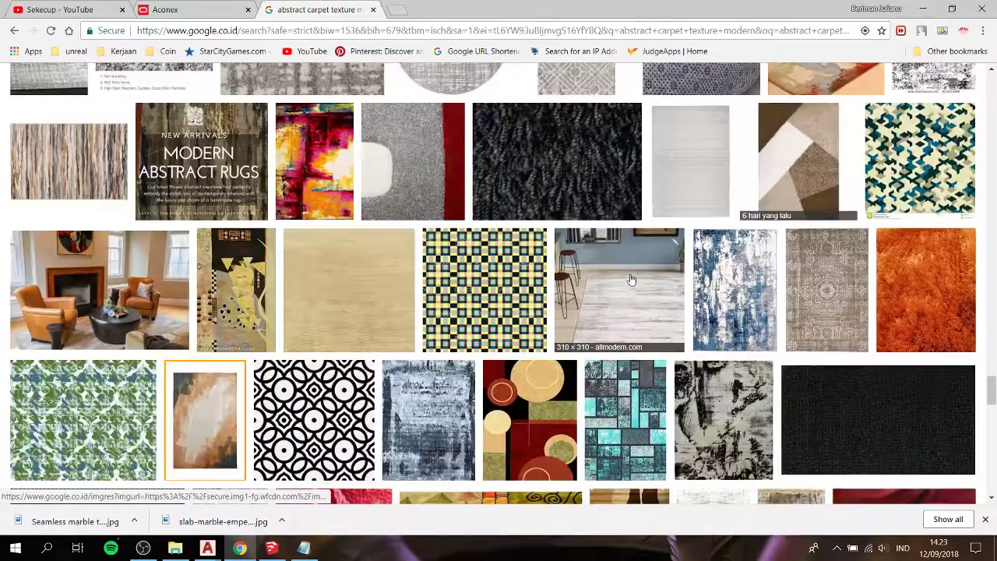
{"action": "scroll", "coordinate": [630, 278], "scroll_direction": "down", "scroll_amount": 2}
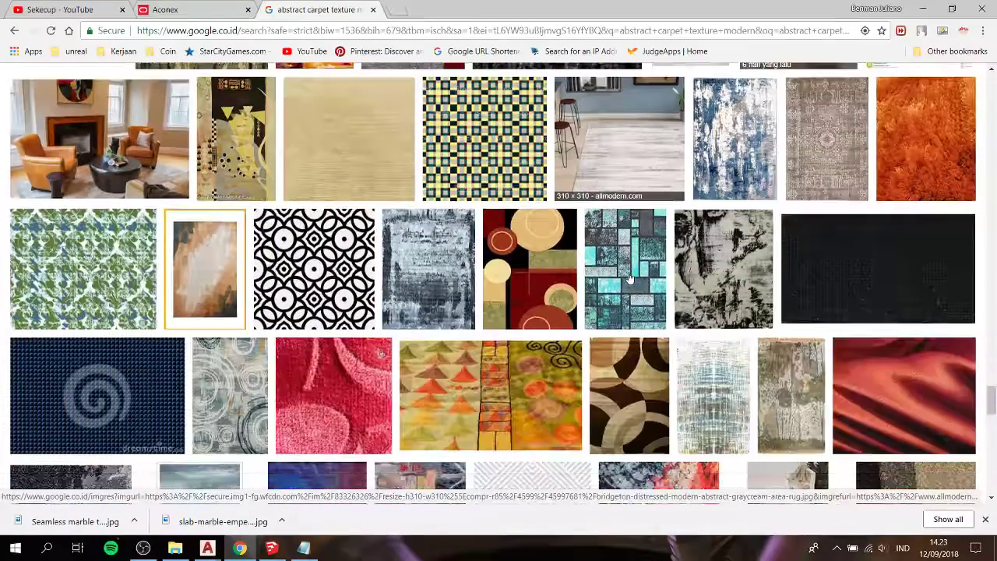
{"action": "scroll", "coordinate": [630, 279], "scroll_direction": "down", "scroll_amount": 2}
{"action": "scroll", "coordinate": [629, 278], "scroll_direction": "down", "scroll_amount": 2}
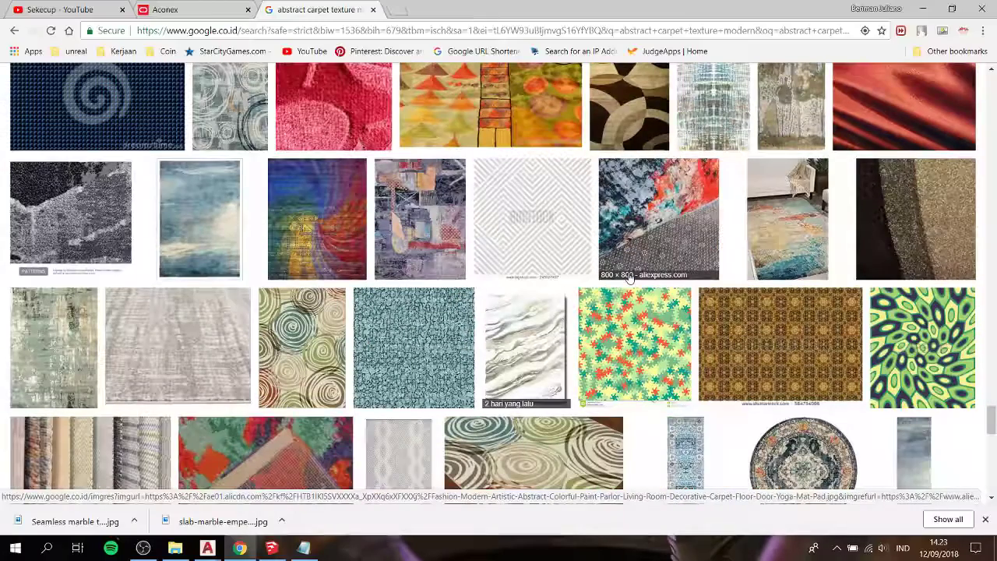
{"action": "scroll", "coordinate": [629, 278], "scroll_direction": "down", "scroll_amount": 2}
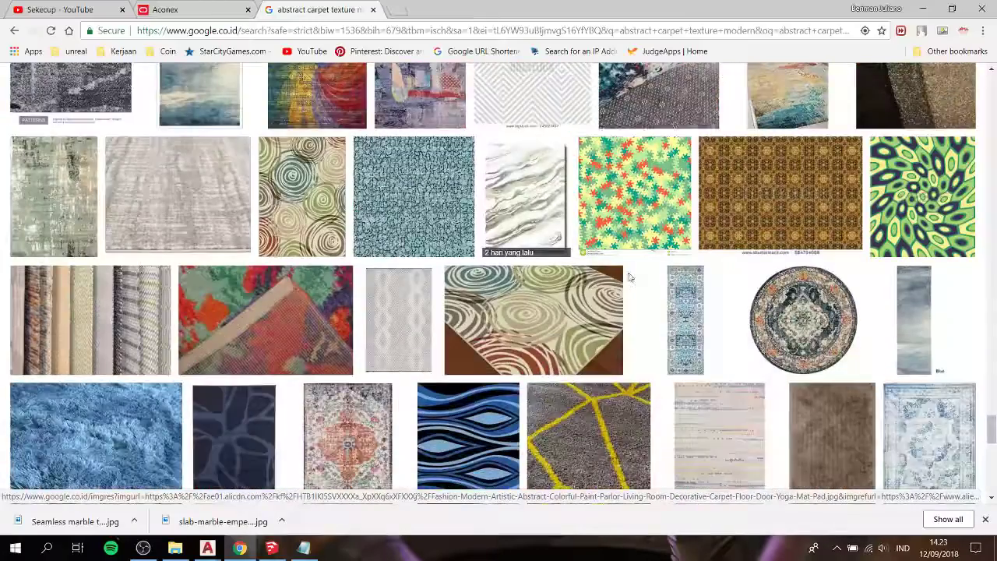
{"action": "scroll", "coordinate": [629, 278], "scroll_direction": "down", "scroll_amount": 2}
{"action": "scroll", "coordinate": [630, 278], "scroll_direction": "down", "scroll_amount": 2}
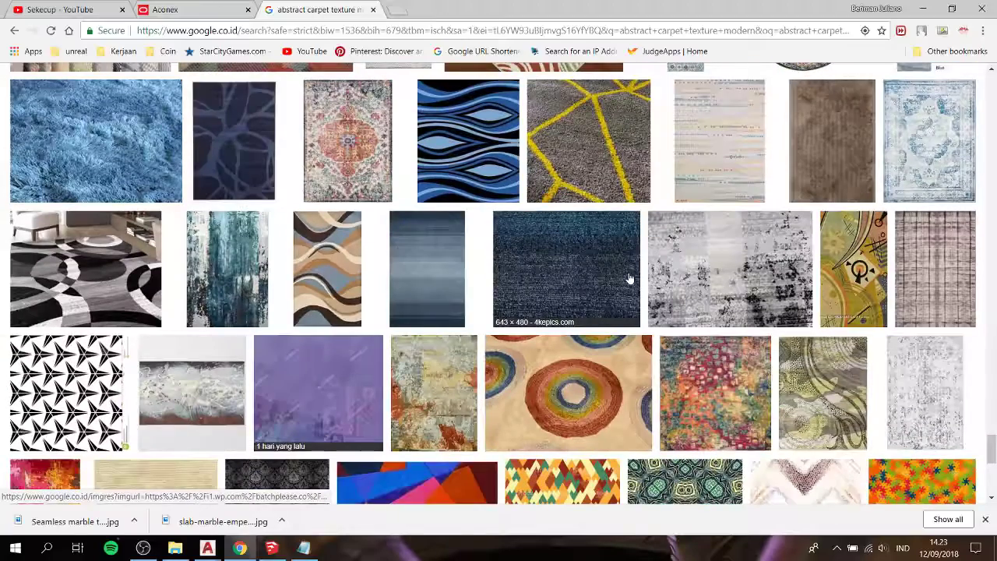
Open the large preview of the teal Blue Rug Texture image
{"action": "left_click", "coordinate": [226, 271]}
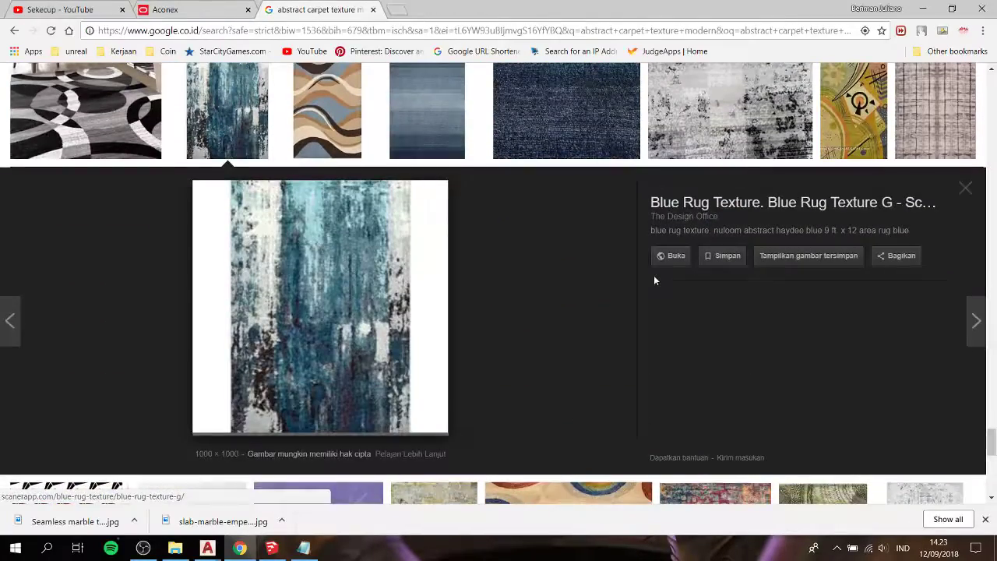
{"action": "scroll", "coordinate": [520, 255], "scroll_direction": "down", "scroll_amount": 2}
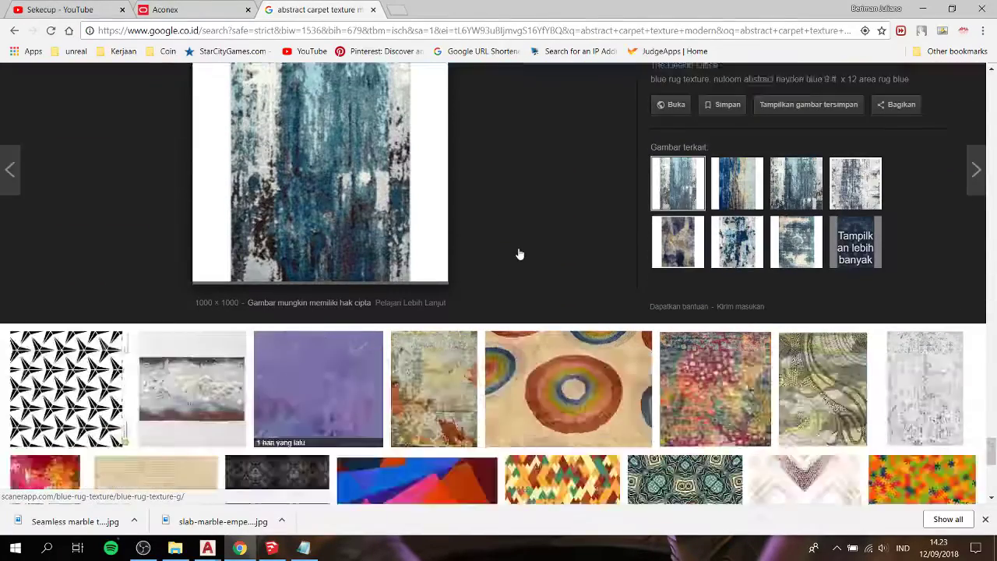
{"action": "scroll", "coordinate": [520, 255], "scroll_direction": "down", "scroll_amount": 4}
{"action": "scroll", "coordinate": [522, 257], "scroll_direction": "down", "scroll_amount": 2}
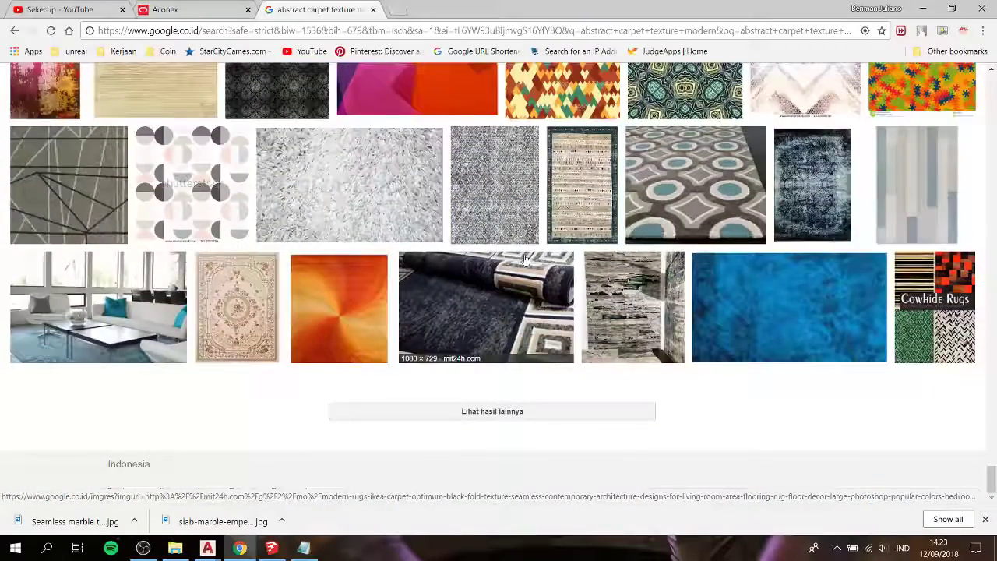
{"action": "scroll", "coordinate": [525, 259], "scroll_direction": "up", "scroll_amount": 2}
{"action": "scroll", "coordinate": [525, 259], "scroll_direction": "up", "scroll_amount": 1}
{"action": "scroll", "coordinate": [525, 259], "scroll_direction": "up", "scroll_amount": 1}
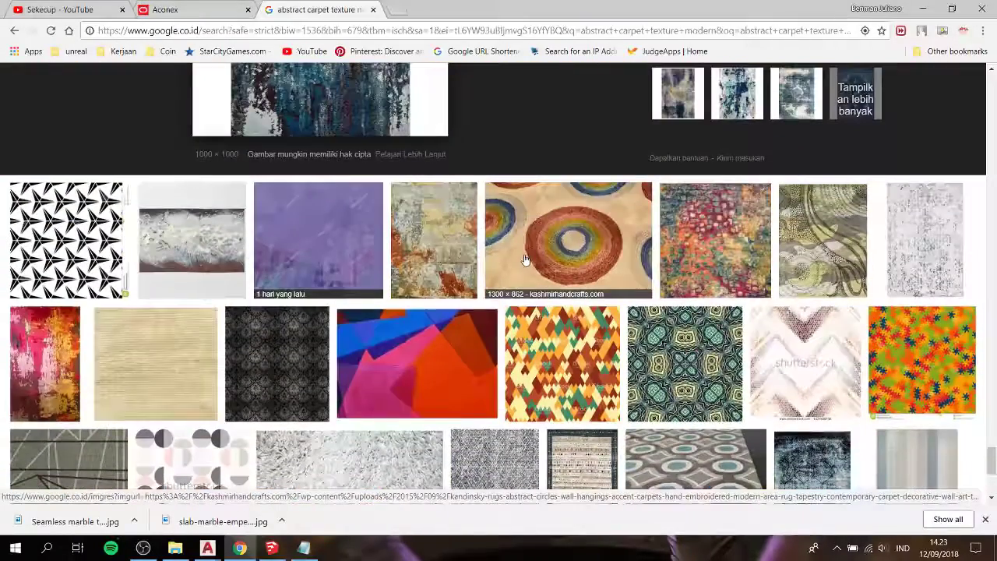
{"action": "scroll", "coordinate": [525, 259], "scroll_direction": "up", "scroll_amount": 1}
{"action": "scroll", "coordinate": [525, 260], "scroll_direction": "up", "scroll_amount": 3}
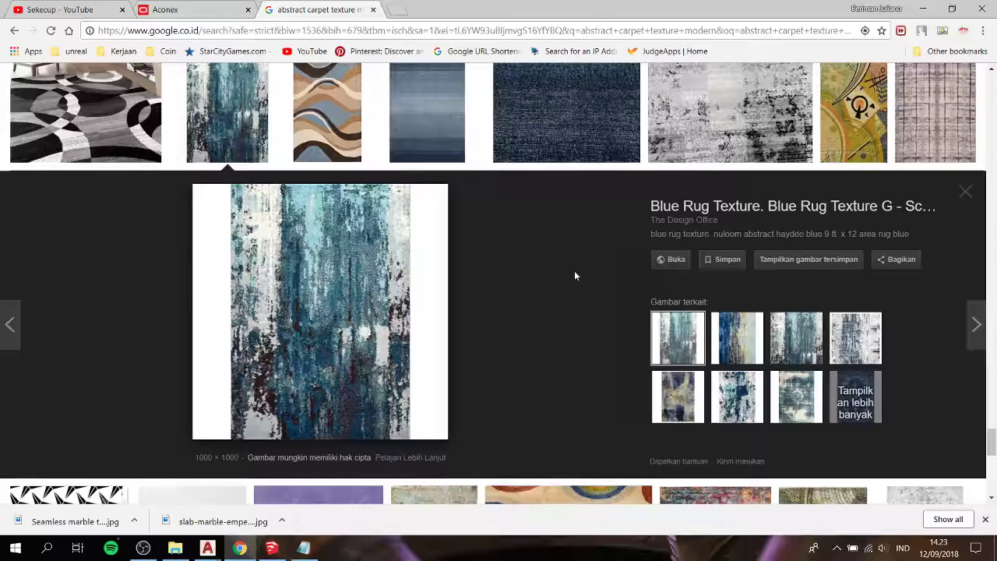
Save the rug image as blue-nuloom-area-rugs-eccr22a-9012-64_1000.jpg in Pictures\Sekecup
{"action": "right_click", "coordinate": [362, 282]}
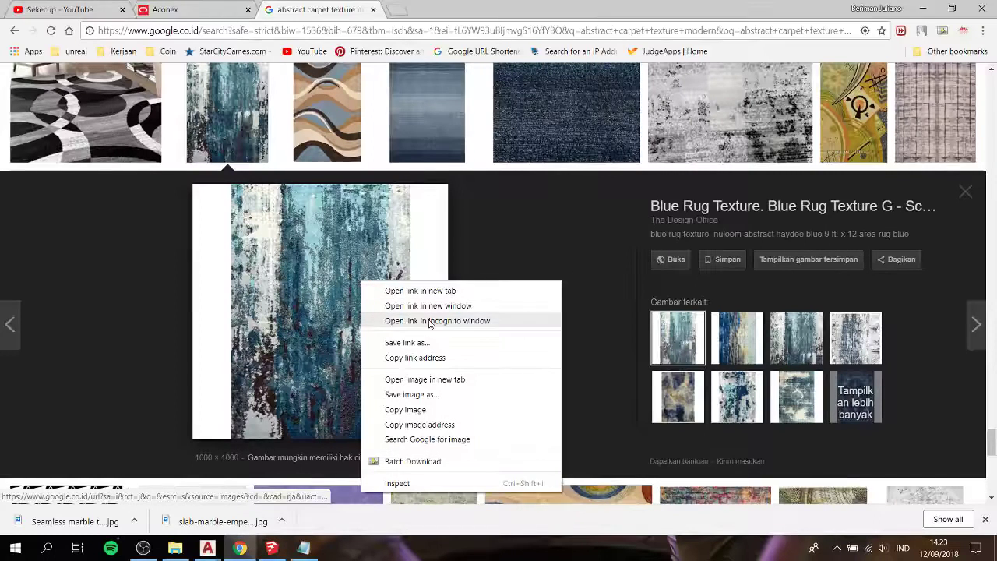
{"action": "left_click", "coordinate": [499, 236]}
{"action": "right_click", "coordinate": [330, 282]}
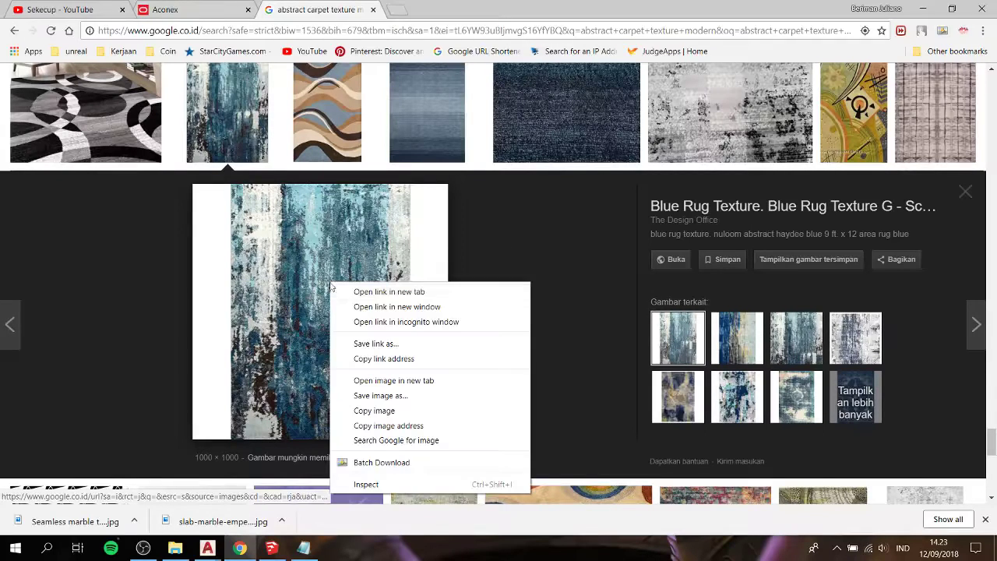
{"action": "left_click", "coordinate": [388, 396]}
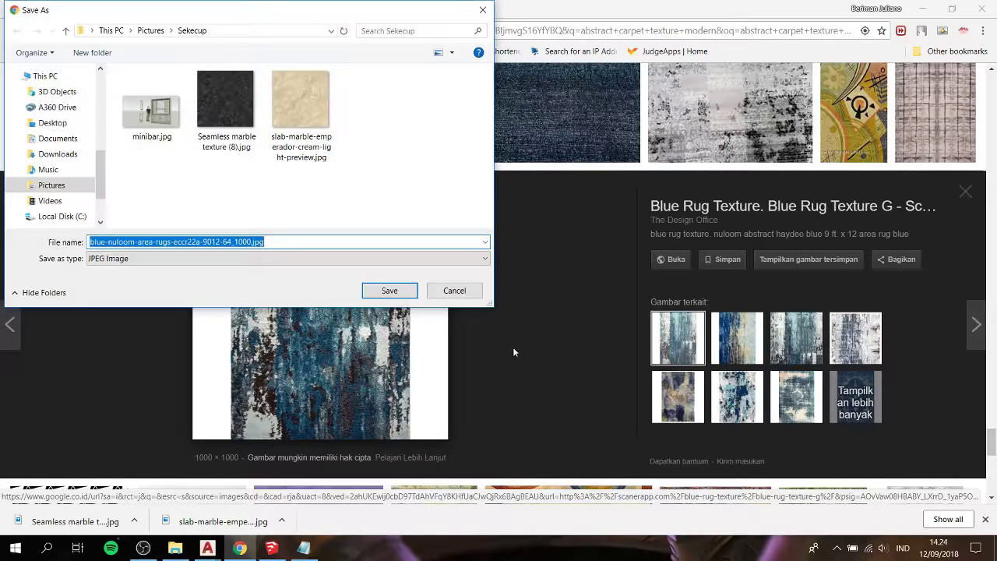
{"action": "left_click", "coordinate": [392, 297]}
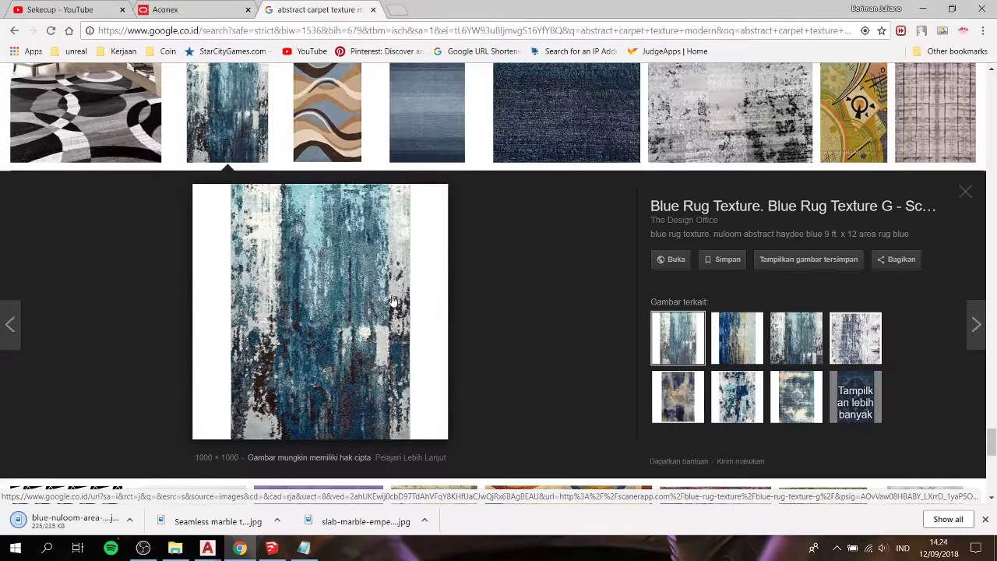
Import the blue rug image into the model and place it beside the material samples
{"action": "left_click_drag", "start_coordinate": [74, 519], "coordinate": [163, 322]}
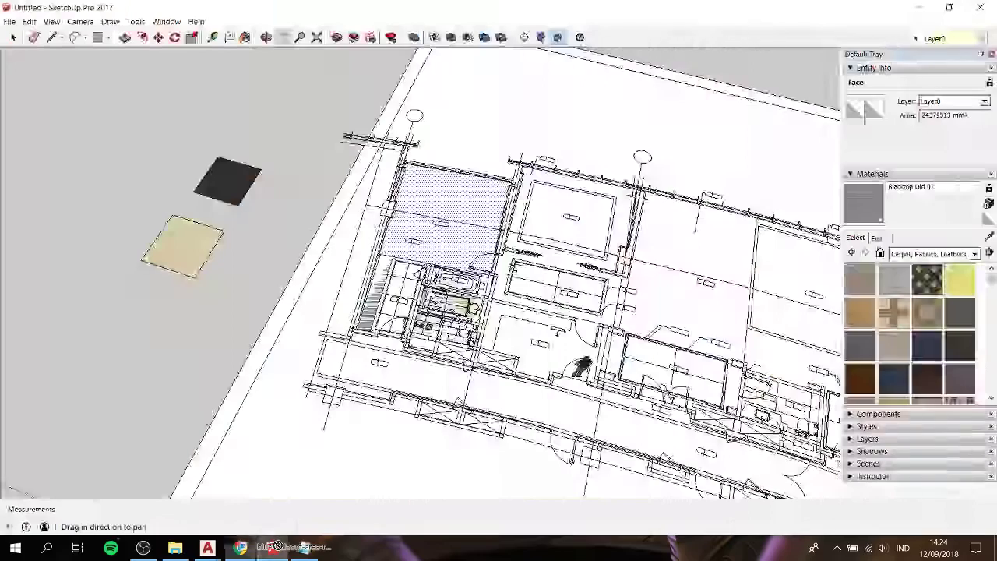
{"action": "left_click", "coordinate": [161, 316]}
{"action": "key", "text": "s"}
{"action": "scroll", "coordinate": [160, 313], "scroll_direction": "down", "scroll_amount": 1}
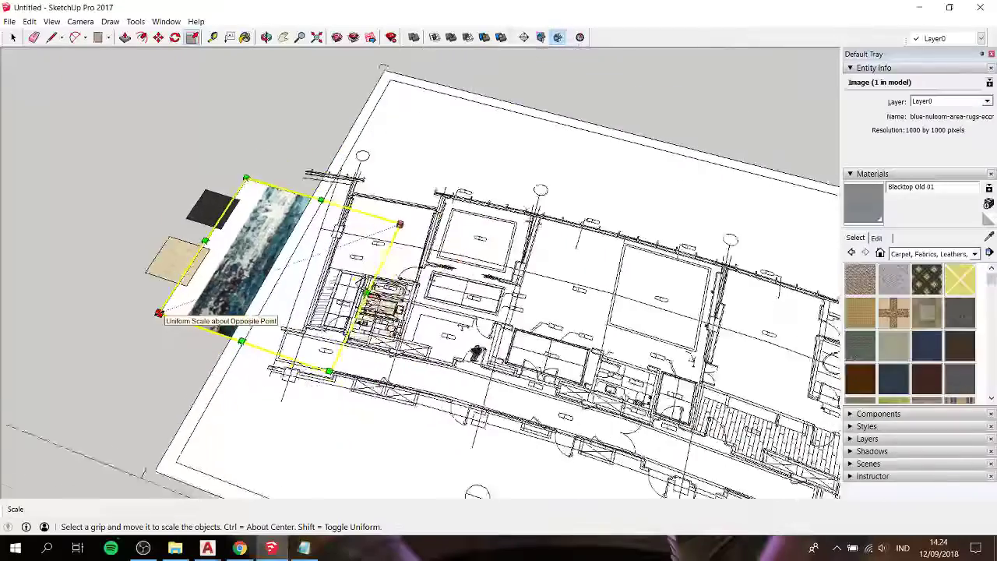
{"action": "scroll", "coordinate": [160, 314], "scroll_direction": "down", "scroll_amount": 2}
{"action": "key", "text": "m"}
{"action": "left_click", "coordinate": [160, 314]}
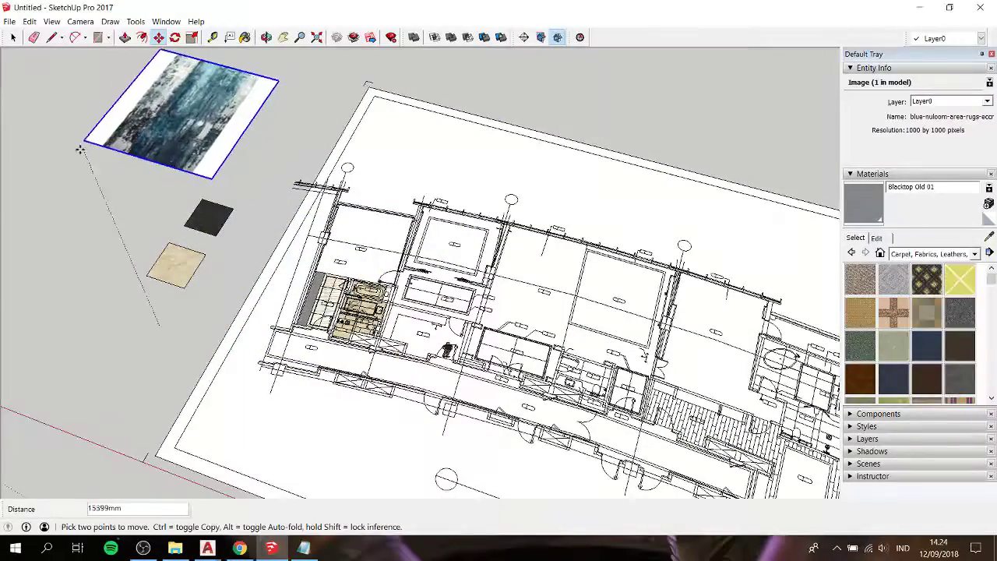
{"action": "mouse_move", "coordinate": [214, 254]}
{"action": "middle_mouse_down"}
{"action": "mouse_move", "coordinate": [247, 312]}
{"action": "mouse_move", "coordinate": [514, 278]}
{"action": "middle_mouse_up"}
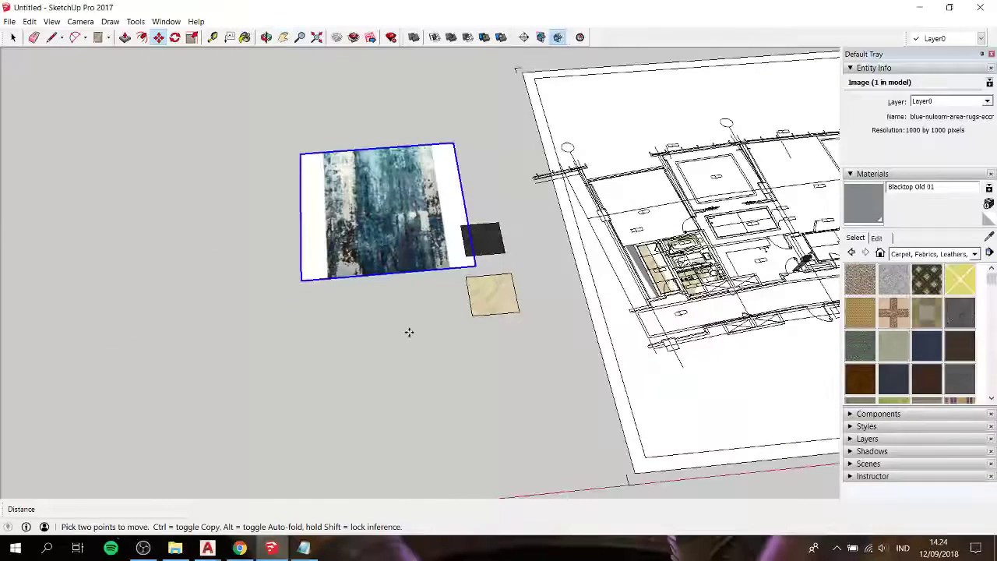
{"action": "left_click", "coordinate": [374, 314]}
Explode the rug image into a textured face
{"action": "key", "text": "space"}
{"action": "right_click", "coordinate": [377, 241]}
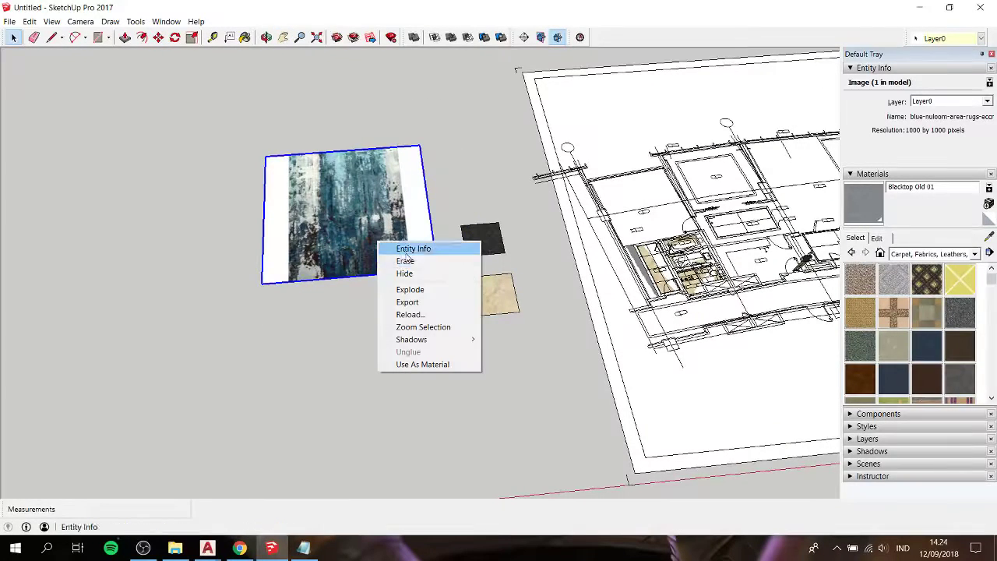
{"action": "left_click", "coordinate": [416, 290]}
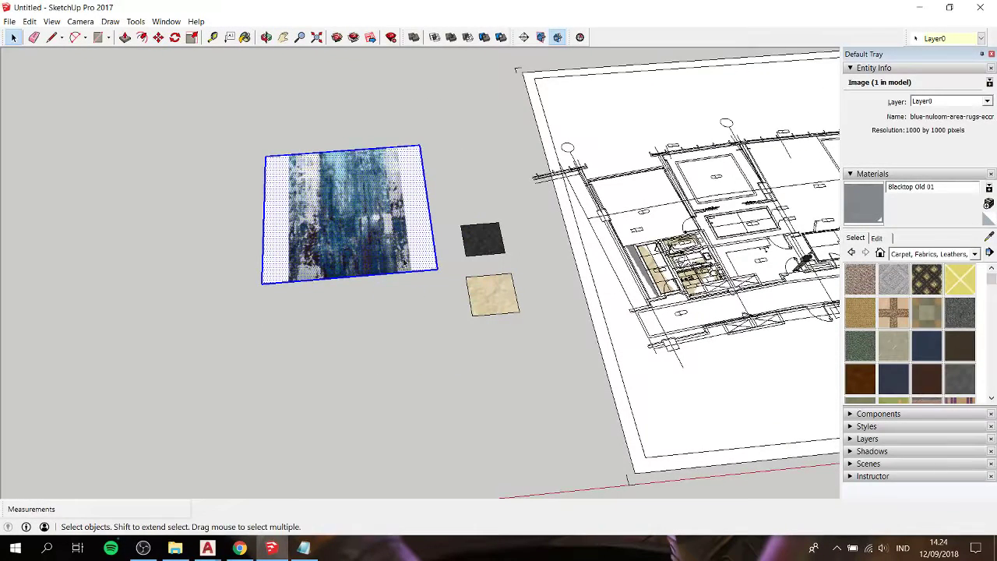
{"action": "left_click", "coordinate": [359, 193]}
Sample the rug texture and paint it onto the room face above the bathroom
{"action": "key", "text": "b"}
{"action": "left_click", "coordinate": [397, 192], "text": "alt"}
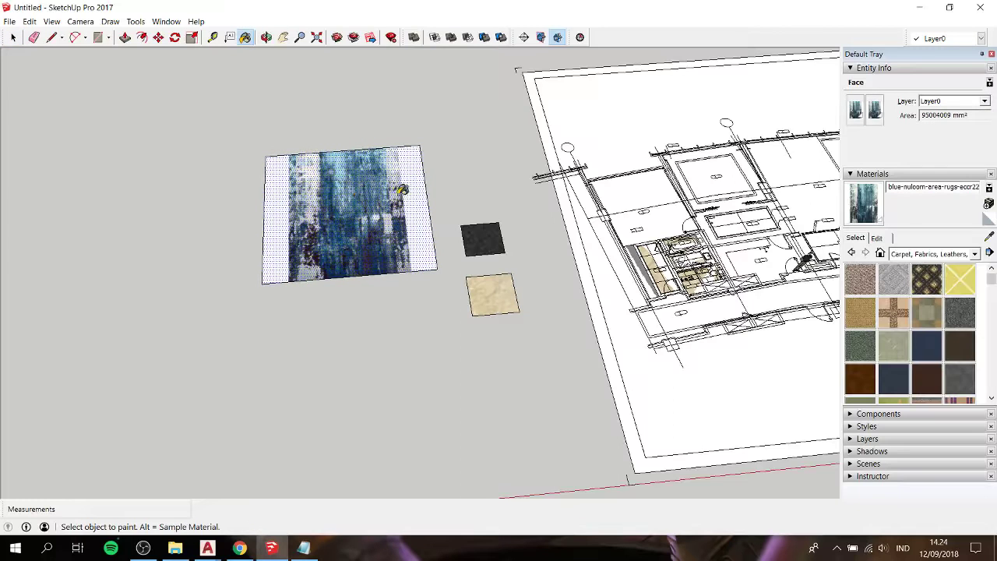
{"action": "key", "text": "space"}
{"action": "left_click", "coordinate": [647, 196]}
{"action": "key", "text": "b"}
{"action": "left_click", "coordinate": [647, 195]}
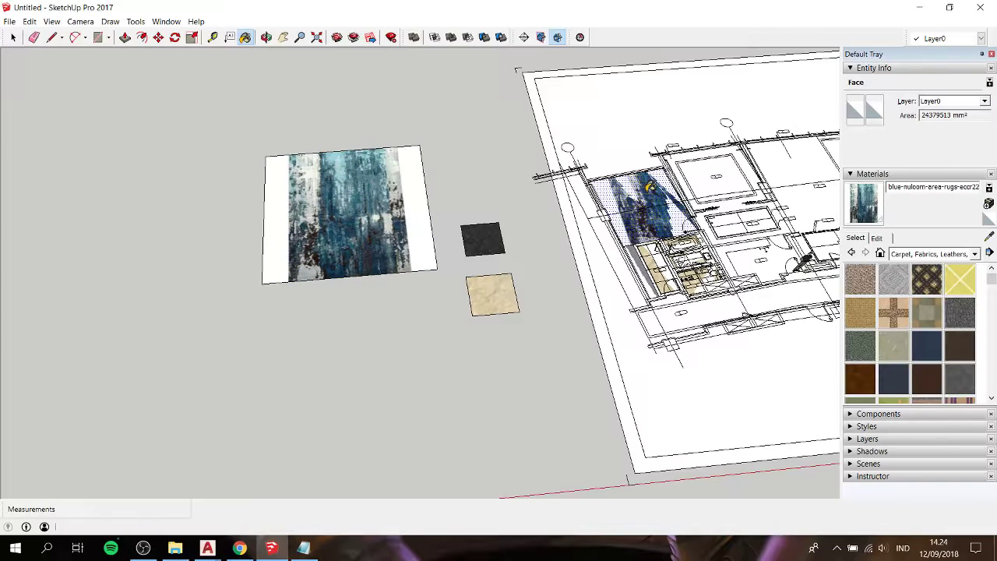
{"action": "key", "text": "ctrl+z"}
{"action": "middle_click_drag", "start_coordinate": [648, 187], "coordinate": [628, 193]}
{"action": "scroll", "coordinate": [693, 275], "scroll_direction": "up", "scroll_amount": 3}
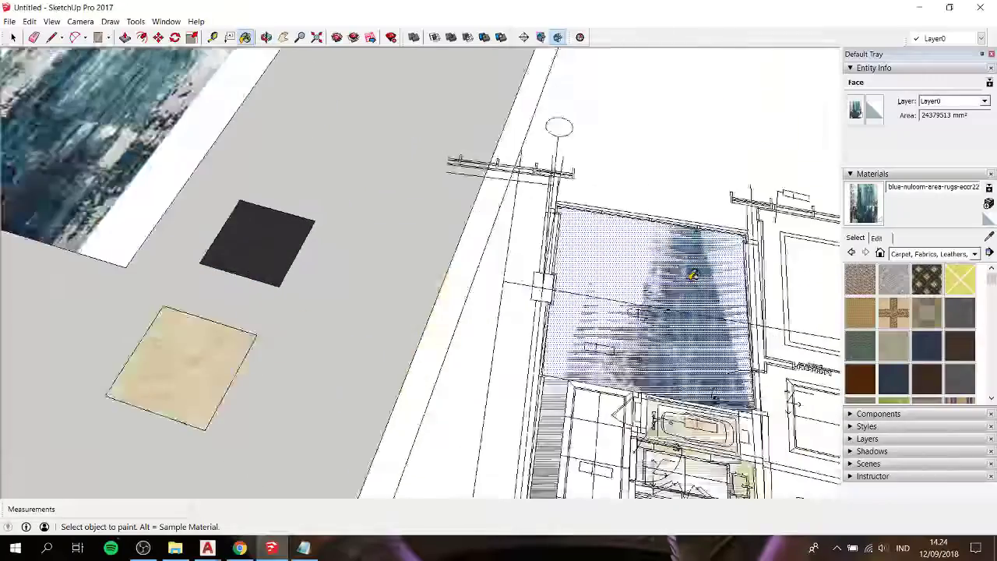
{"action": "scroll", "coordinate": [686, 273], "scroll_direction": "up", "scroll_amount": 2}
{"action": "scroll", "coordinate": [666, 273], "scroll_direction": "down", "scroll_amount": 3}
Slide, rotate and rescale the rug texture with the Texture Position pins to fit the room
{"action": "key", "text": "space"}
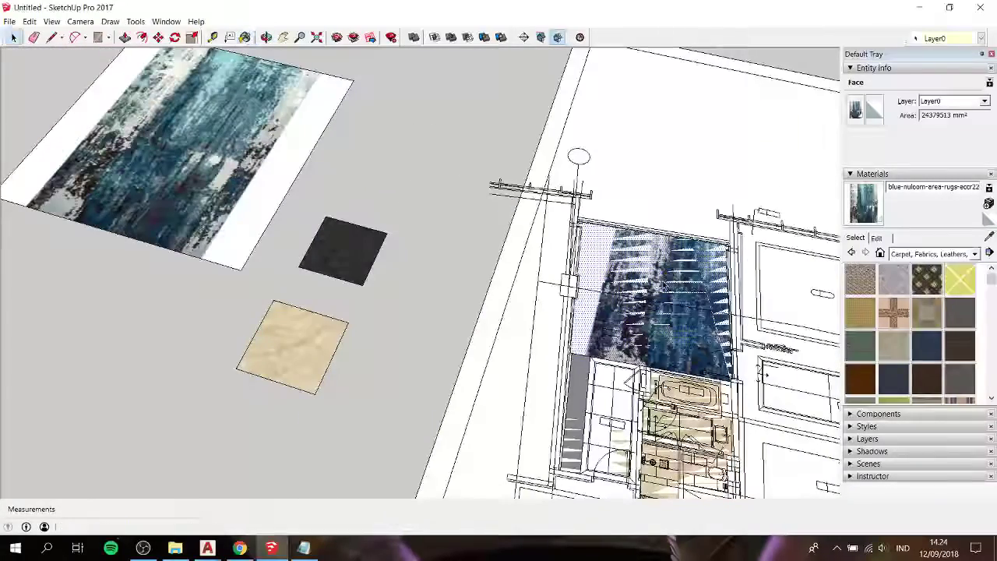
{"action": "right_click", "coordinate": [664, 282]}
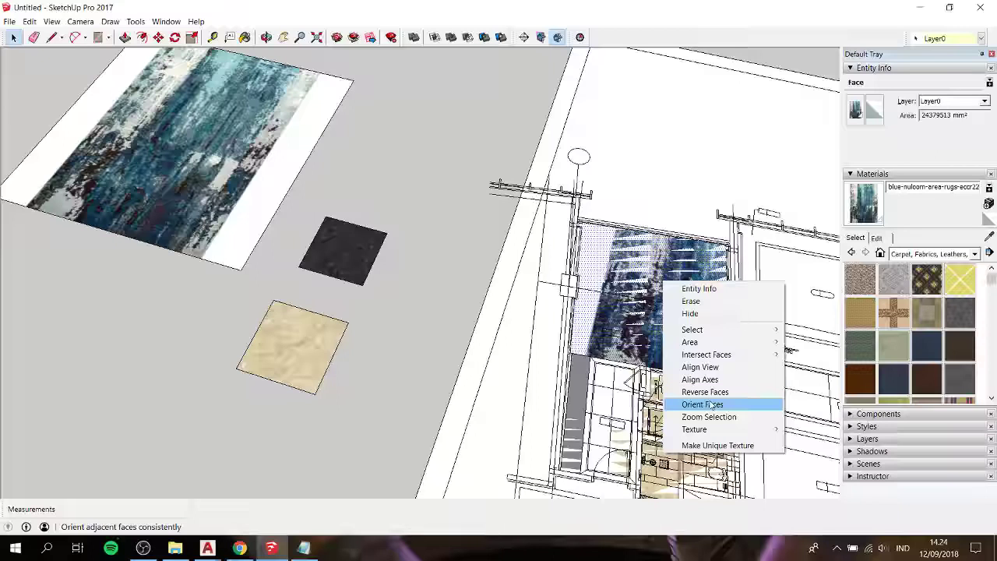
{"action": "mouse_move", "coordinate": [694, 429]}
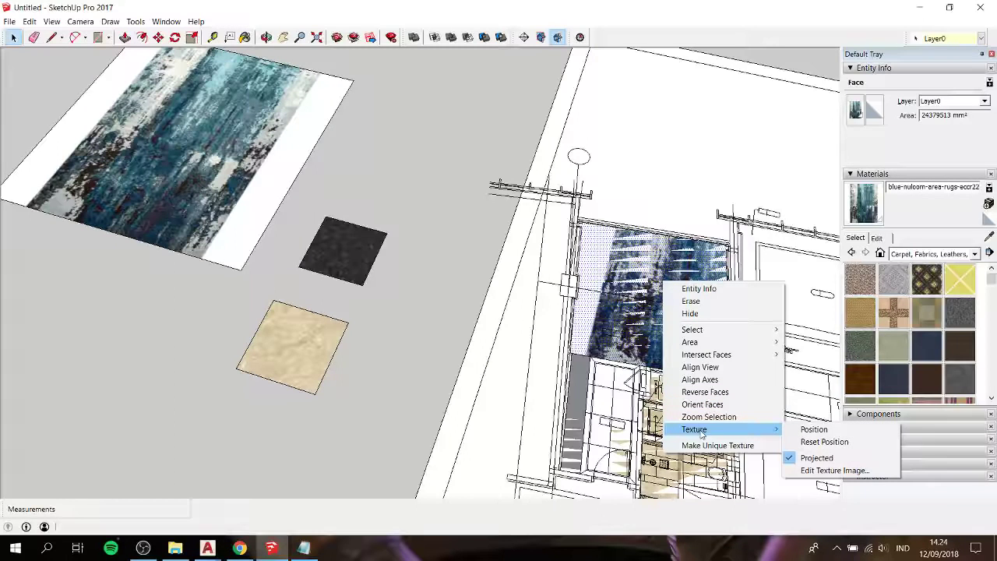
{"action": "left_click", "coordinate": [814, 430]}
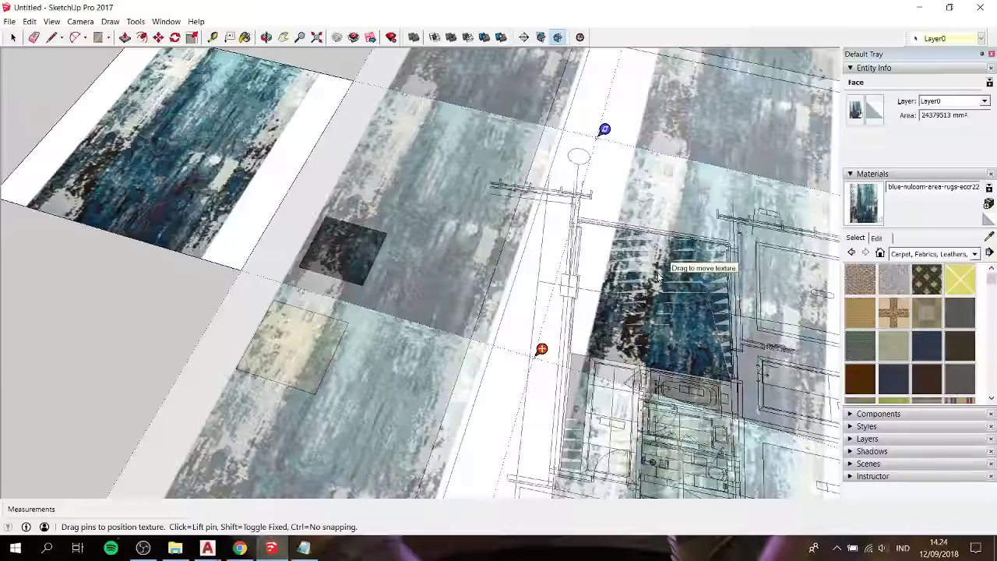
{"action": "mouse_move", "coordinate": [657, 273]}
{"action": "left_mouse_down"}
{"action": "mouse_move", "coordinate": [575, 274]}
{"action": "mouse_move", "coordinate": [598, 356]}
{"action": "mouse_move", "coordinate": [603, 321]}
{"action": "mouse_move", "coordinate": [614, 340]}
{"action": "mouse_move", "coordinate": [594, 358]}
{"action": "mouse_move", "coordinate": [605, 348]}
{"action": "left_mouse_up"}
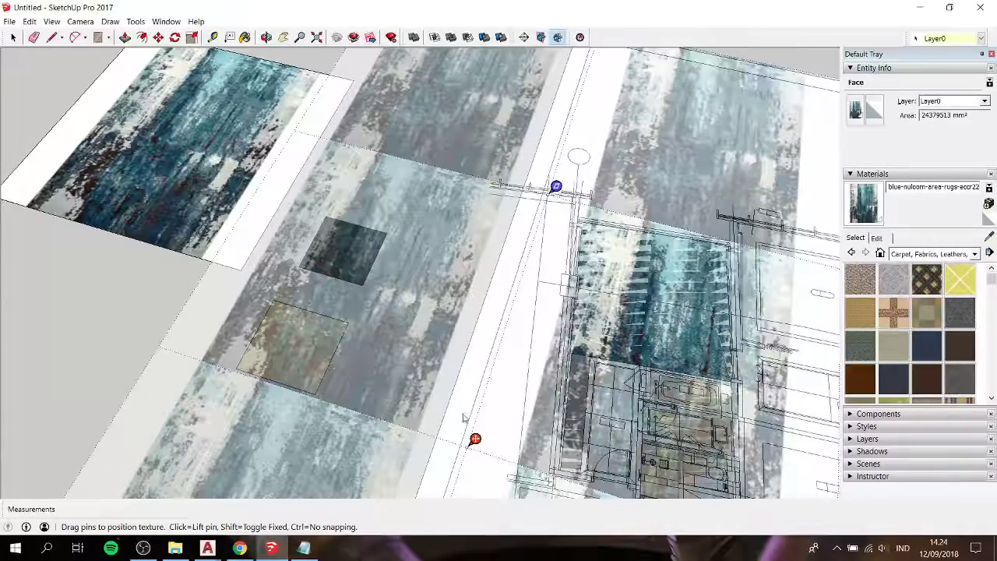
{"action": "mouse_move", "coordinate": [475, 439]}
{"action": "left_mouse_down"}
{"action": "mouse_move", "coordinate": [505, 460]}
{"action": "mouse_move", "coordinate": [485, 435]}
{"action": "left_mouse_up"}
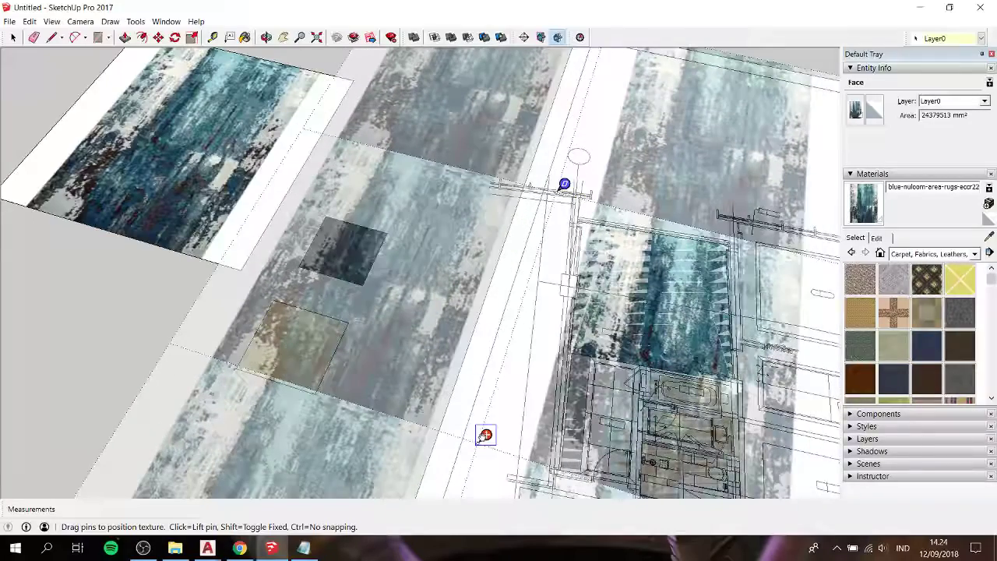
{"action": "left_click_drag", "start_coordinate": [565, 183], "coordinate": [827, 256]}
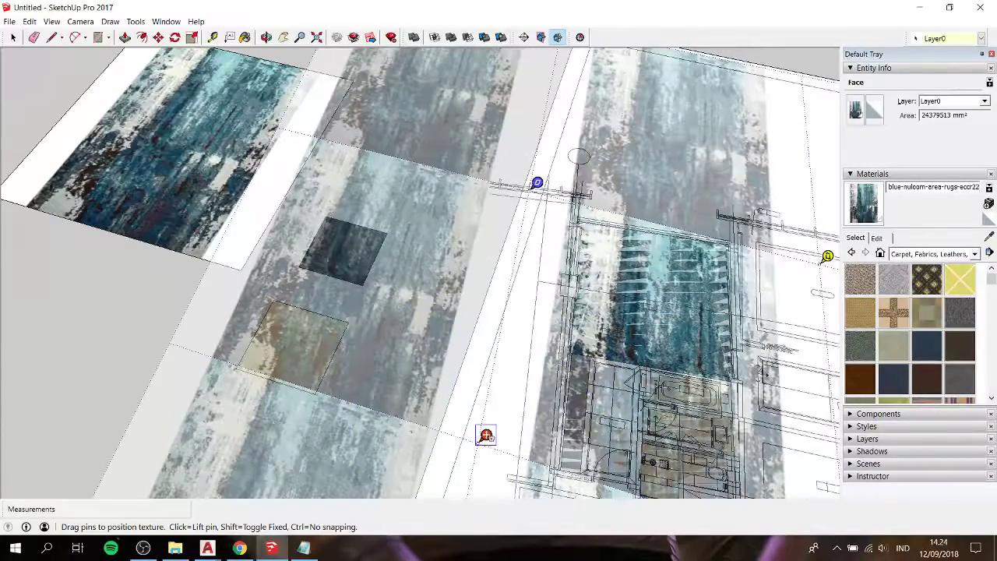
{"action": "mouse_move", "coordinate": [486, 435]}
{"action": "left_mouse_down"}
{"action": "mouse_move", "coordinate": [566, 463]}
{"action": "mouse_move", "coordinate": [579, 356]}
{"action": "mouse_move", "coordinate": [567, 347]}
{"action": "mouse_move", "coordinate": [576, 345]}
{"action": "left_mouse_up"}
{"action": "left_click_drag", "start_coordinate": [607, 125], "coordinate": [578, 214]}
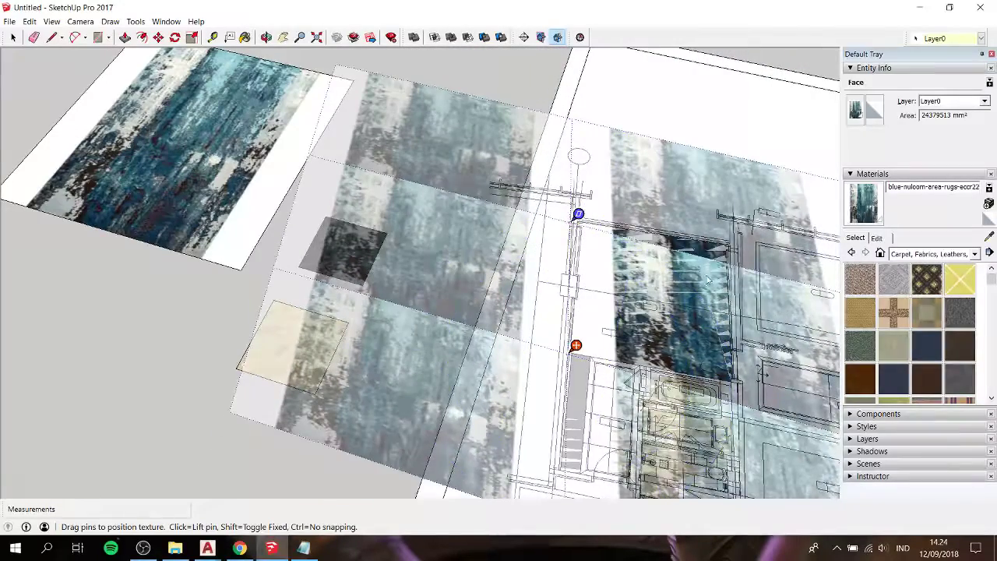
{"action": "left_click_drag", "start_coordinate": [704, 279], "coordinate": [653, 269]}
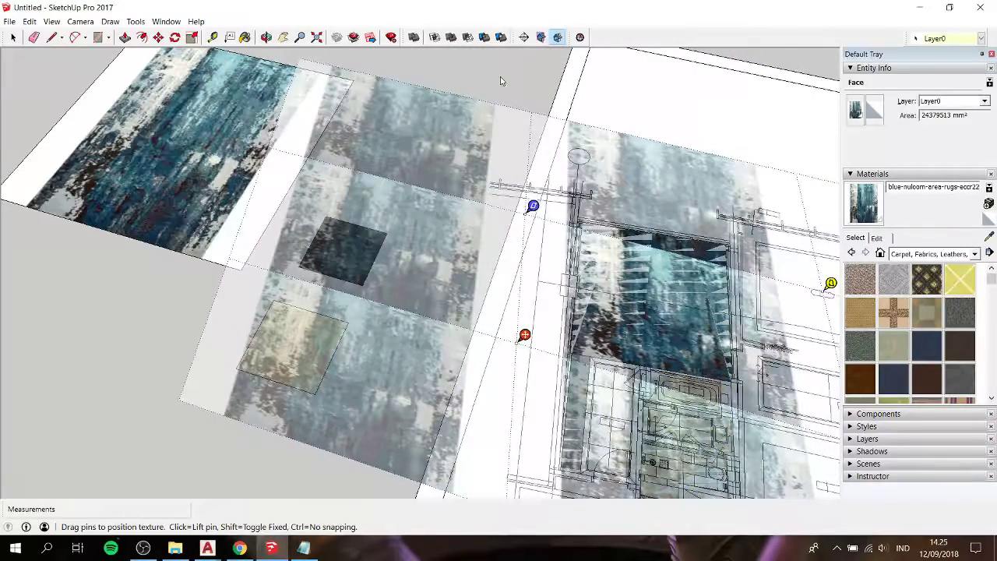
{"action": "left_click", "coordinate": [501, 80]}
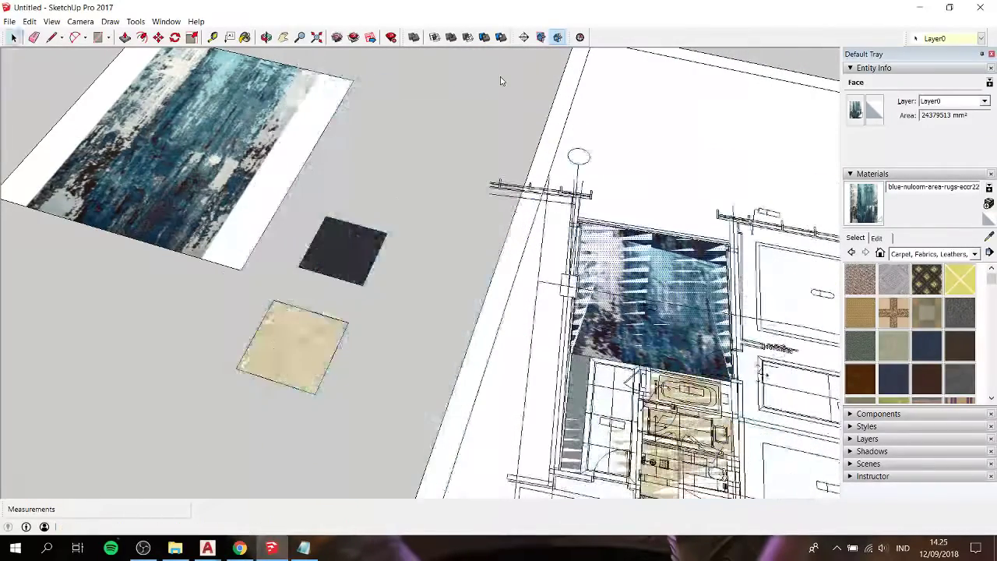
Stretch the rug texture along the room using the yellow Texture Position pin
{"action": "left_click", "coordinate": [668, 294]}
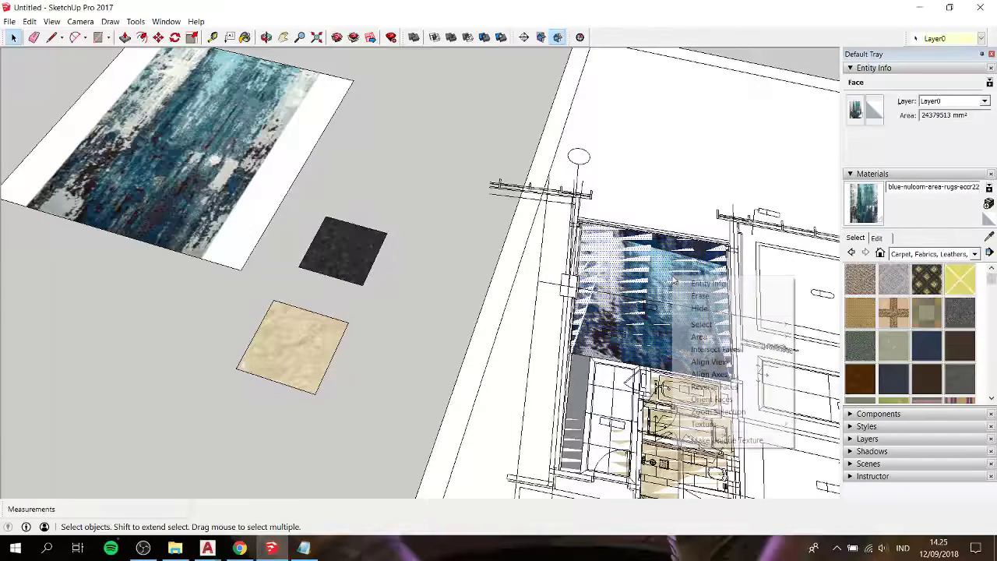
{"action": "right_click", "coordinate": [672, 278]}
{"action": "mouse_move", "coordinate": [704, 424]}
{"action": "left_click", "coordinate": [811, 426]}
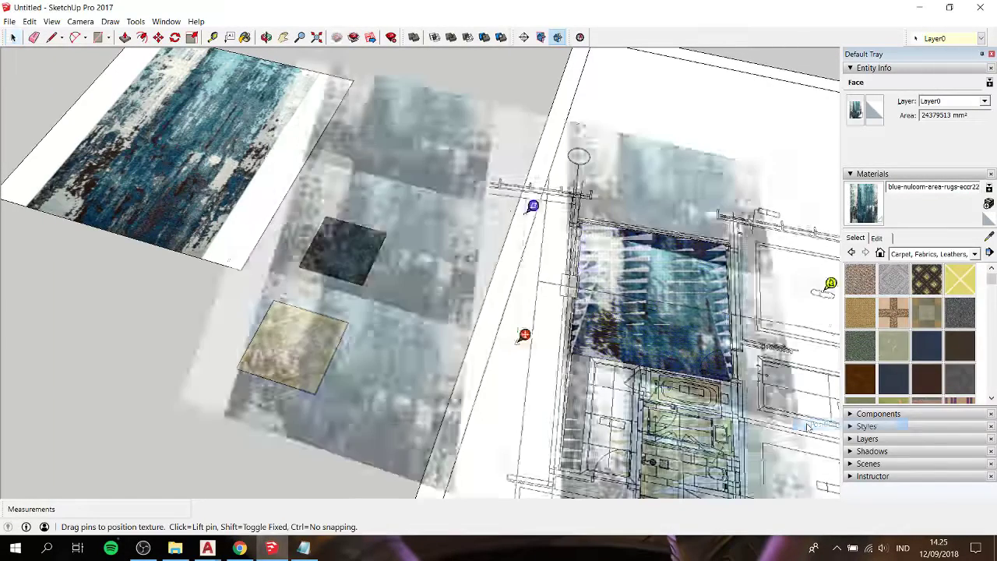
{"action": "left_click_drag", "start_coordinate": [830, 284], "coordinate": [823, 248]}
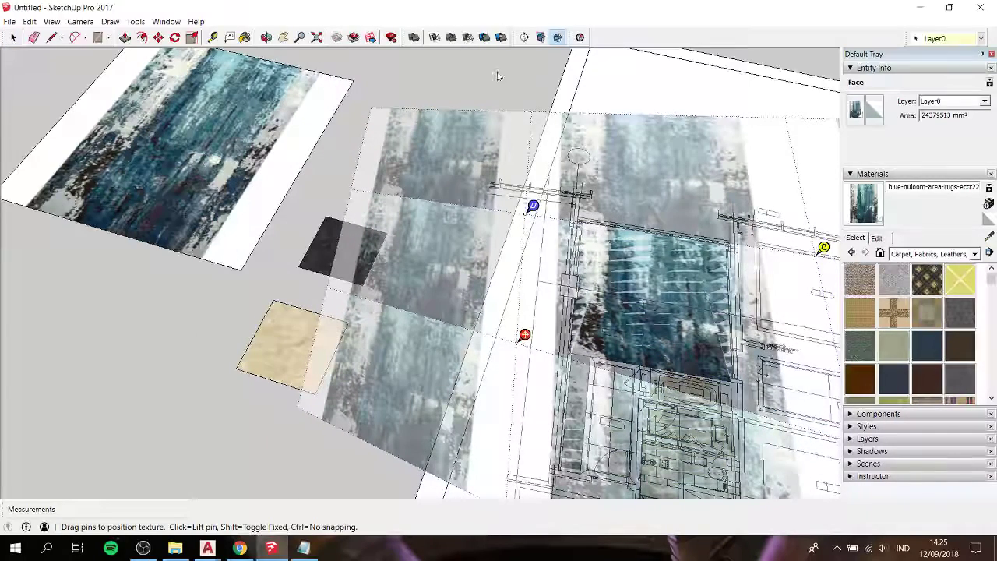
{"action": "left_click", "coordinate": [498, 74]}
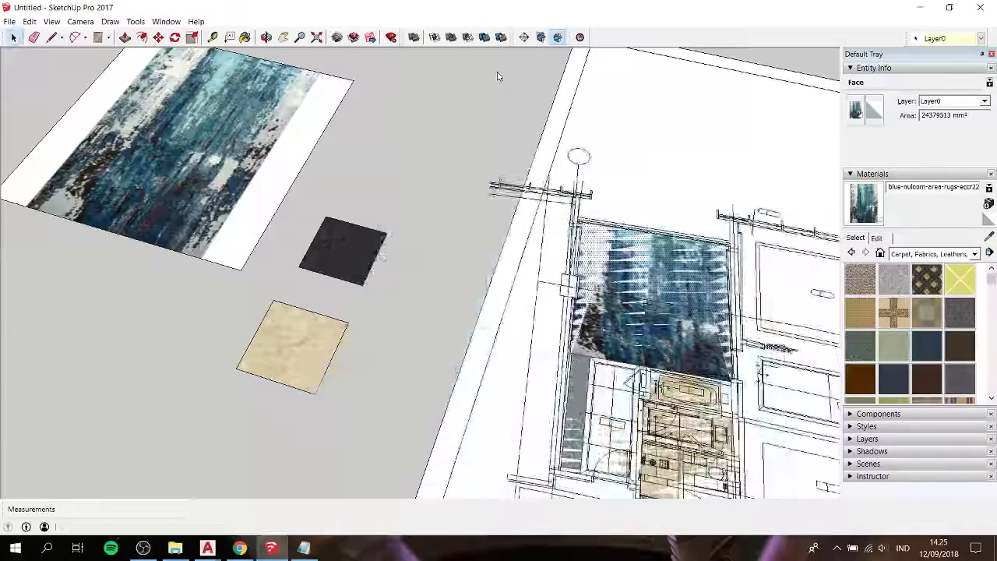
Hide the white sheet group under the floor plan
{"action": "left_click", "coordinate": [433, 210]}
{"action": "middle_click_drag", "start_coordinate": [499, 283], "coordinate": [440, 218], "text": "shift"}
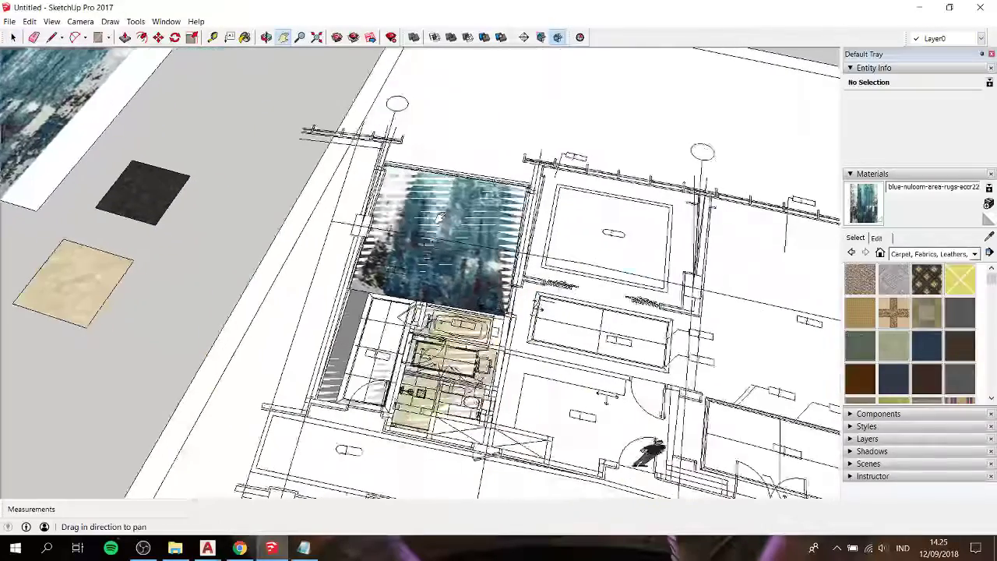
{"action": "left_click", "coordinate": [438, 279]}
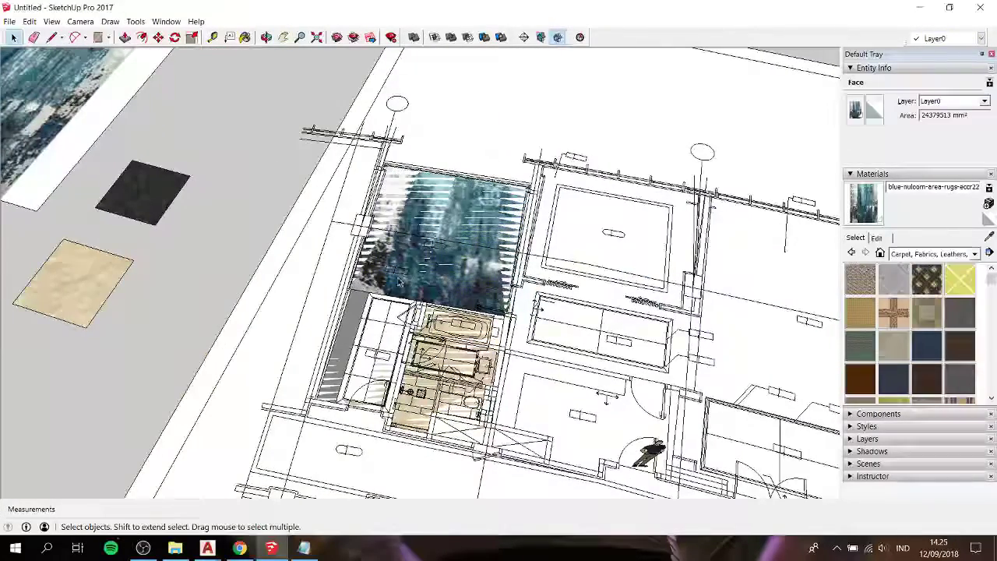
{"action": "mouse_move", "coordinate": [399, 281]}
{"action": "middle_mouse_down"}
{"action": "mouse_move", "coordinate": [579, 156]}
{"action": "mouse_move", "coordinate": [445, 178]}
{"action": "mouse_move", "coordinate": [430, 271]}
{"action": "middle_mouse_up"}
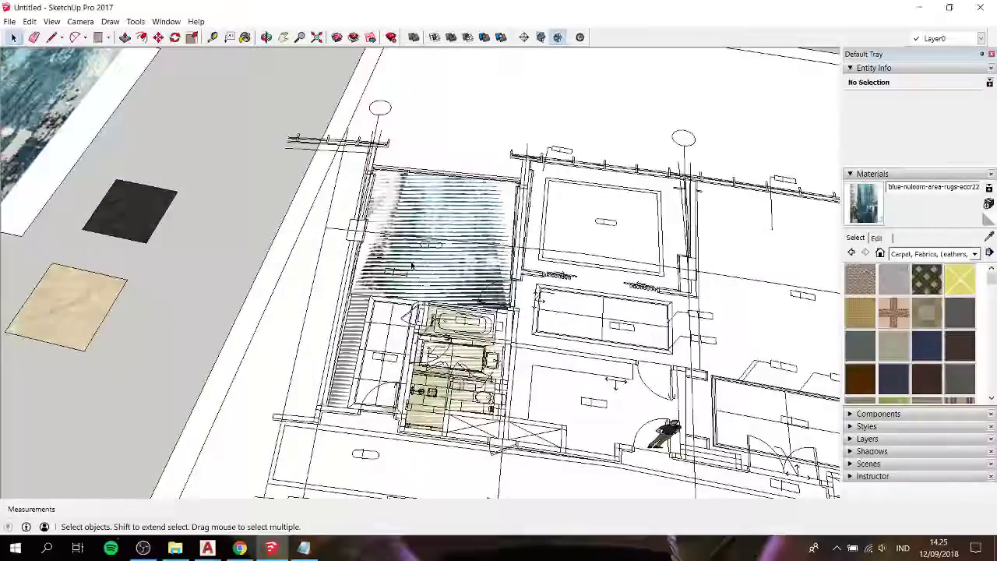
{"action": "scroll", "coordinate": [412, 265], "scroll_direction": "up", "scroll_amount": 2}
{"action": "scroll", "coordinate": [411, 261], "scroll_direction": "down", "scroll_amount": 1}
{"action": "scroll", "coordinate": [411, 261], "scroll_direction": "down", "scroll_amount": 3}
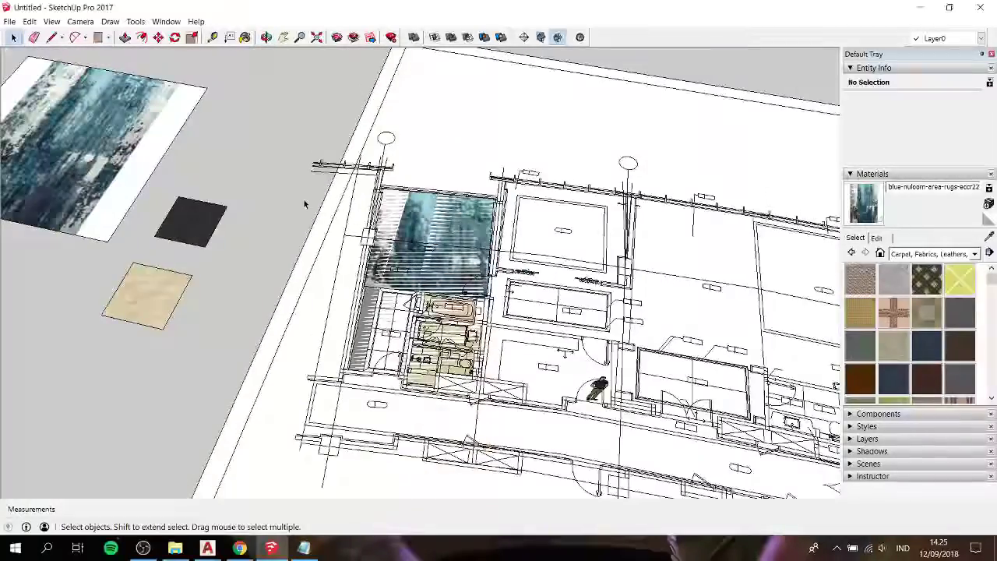
{"action": "mouse_move", "coordinate": [397, 241]}
{"action": "middle_mouse_down"}
{"action": "mouse_move", "coordinate": [534, 116]}
{"action": "mouse_move", "coordinate": [622, 85]}
{"action": "mouse_move", "coordinate": [408, 154]}
{"action": "mouse_move", "coordinate": [410, 174]}
{"action": "middle_mouse_up"}
{"action": "right_click", "coordinate": [467, 164]}
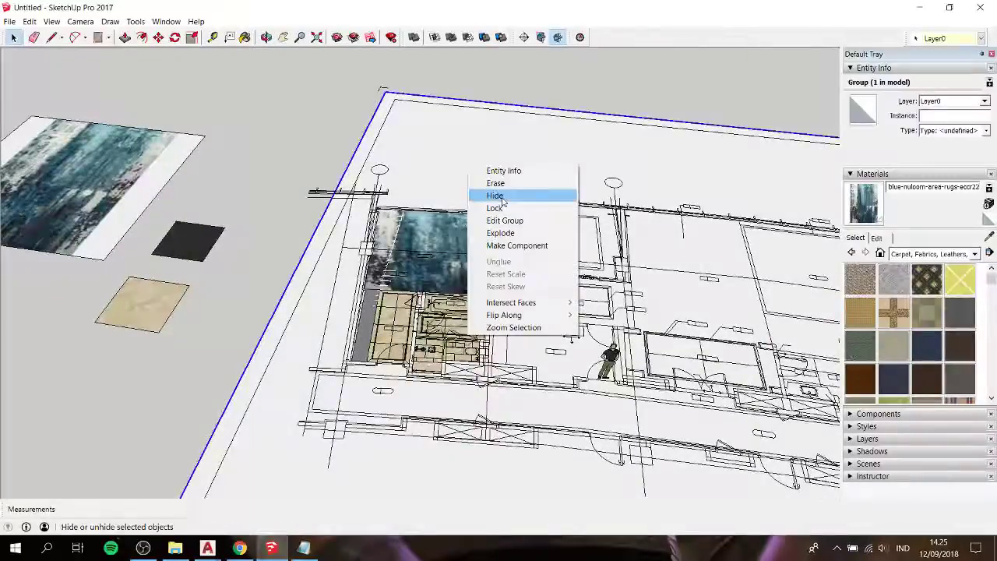
{"action": "left_click", "coordinate": [503, 196]}
Add the line 'i like it' to the Notepad notes, then return to SketchUp
{"action": "mouse_move", "coordinate": [468, 234]}
{"action": "middle_mouse_down"}
{"action": "mouse_move", "coordinate": [407, 249]}
{"action": "mouse_move", "coordinate": [339, 308]}
{"action": "middle_mouse_up"}
{"action": "scroll", "coordinate": [407, 250], "scroll_direction": "up", "scroll_amount": 3}
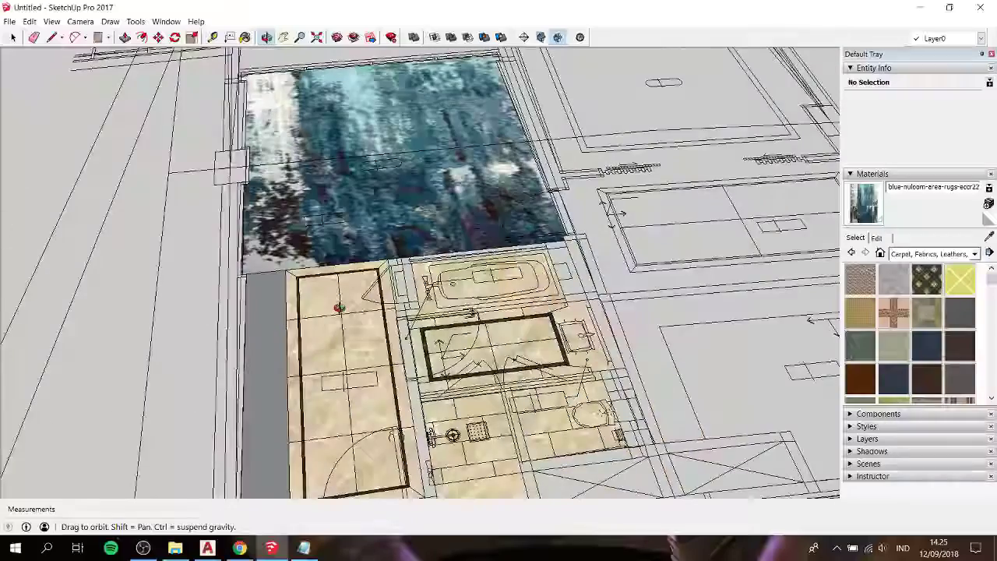
{"action": "scroll", "coordinate": [338, 308], "scroll_direction": "down", "scroll_amount": 3}
{"action": "scroll", "coordinate": [339, 308], "scroll_direction": "down", "scroll_amount": 2}
{"action": "left_click", "coordinate": [304, 548]}
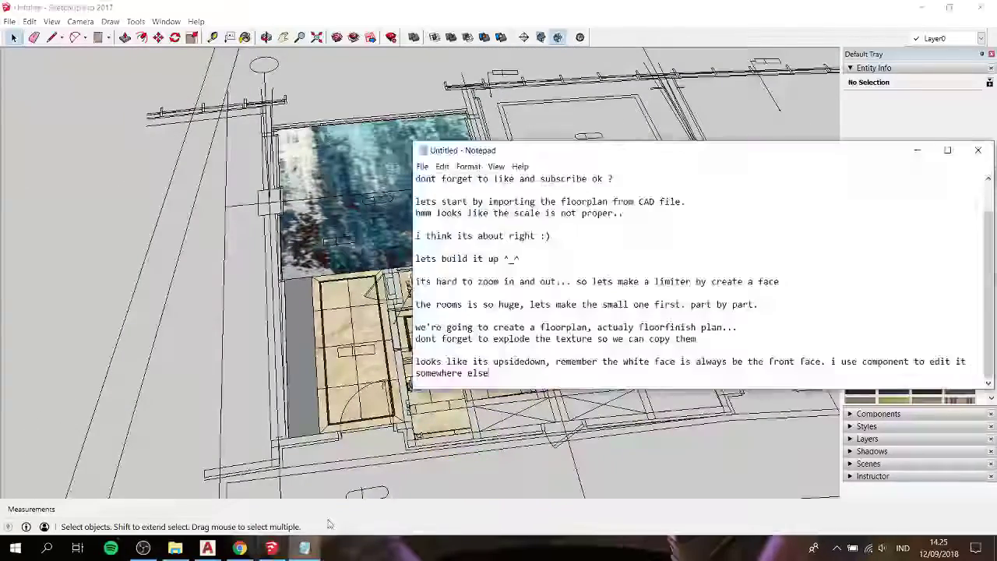
{"action": "key", "text": "Return"}
{"action": "key", "text": "Return"}
{"action": "type", "text": "i"}
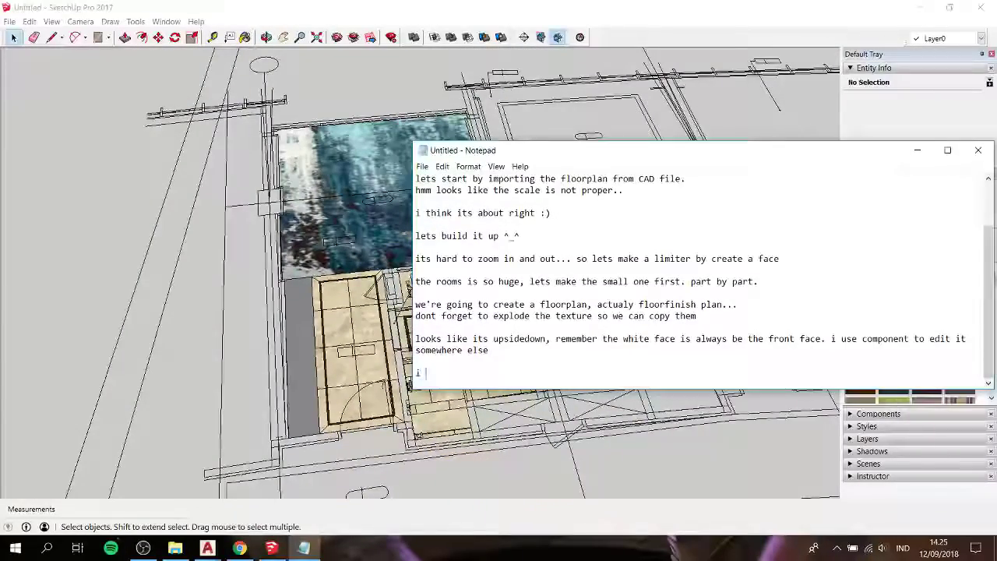
{"action": "type", "text": " like it"}
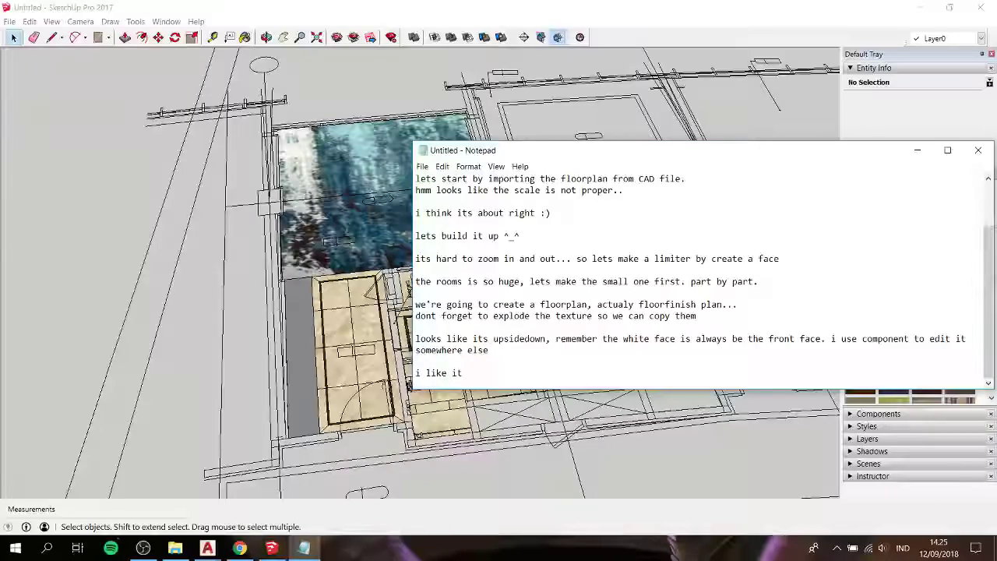
{"action": "left_click", "coordinate": [138, 202]}
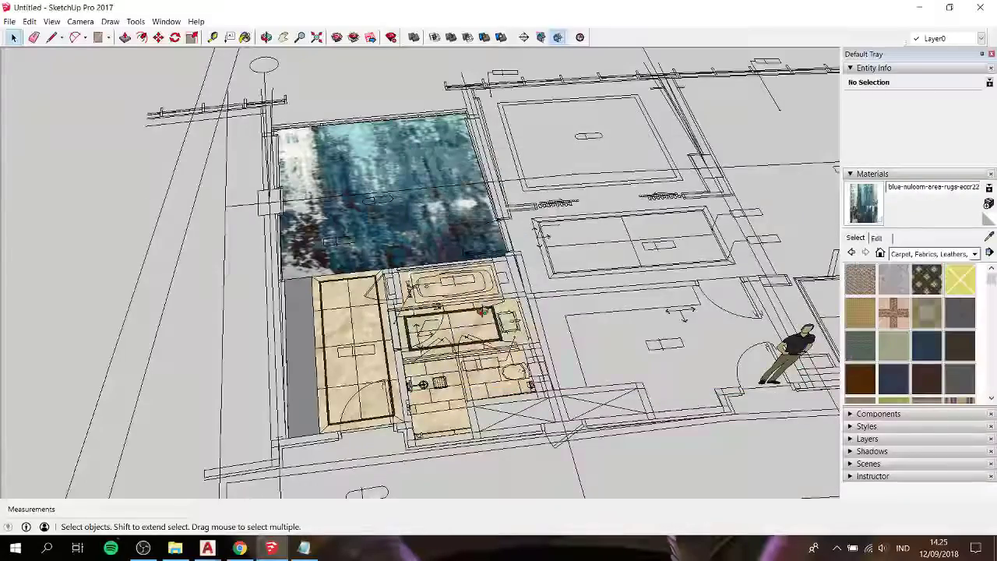
Look down on the floorplan and make the grey corridor strip and its edges a group
{"action": "middle_click_drag", "start_coordinate": [790, 345], "coordinate": [345, 367]}
{"action": "scroll", "coordinate": [345, 367], "scroll_direction": "up", "scroll_amount": 3}
{"action": "middle_click_drag", "start_coordinate": [351, 409], "coordinate": [368, 342]}
{"action": "scroll", "coordinate": [362, 314], "scroll_direction": "down", "scroll_amount": 2}
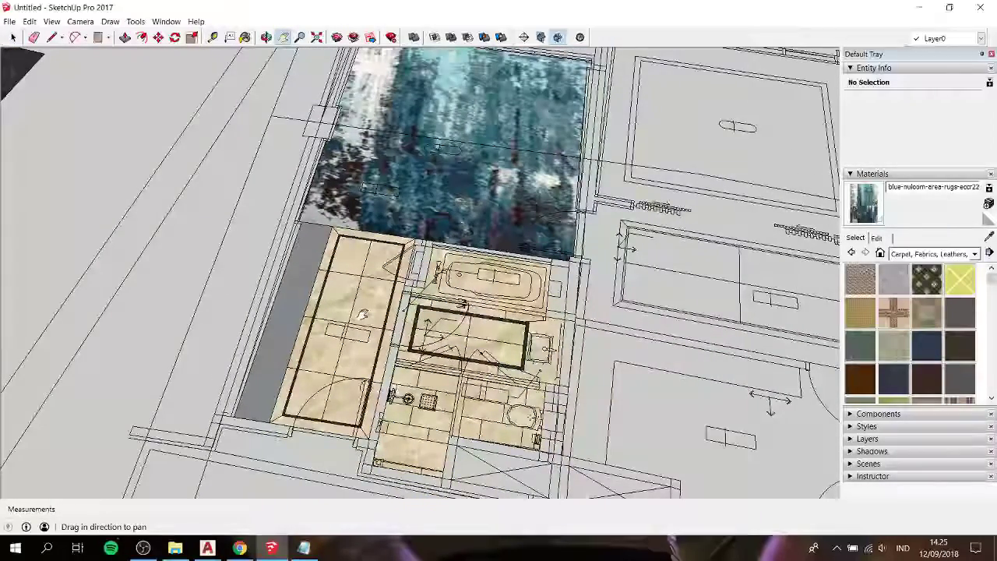
{"action": "scroll", "coordinate": [366, 304], "scroll_direction": "down", "scroll_amount": 3}
{"action": "middle_click_drag", "start_coordinate": [402, 279], "coordinate": [388, 262], "text": "shift"}
{"action": "scroll", "coordinate": [389, 263], "scroll_direction": "up", "scroll_amount": 2}
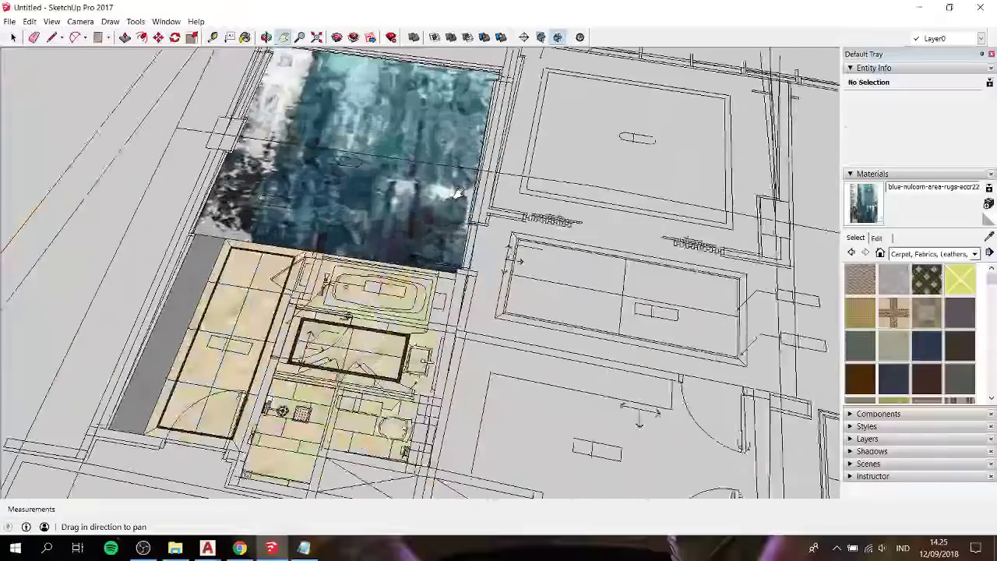
{"action": "scroll", "coordinate": [405, 242], "scroll_direction": "up", "scroll_amount": 2}
{"action": "scroll", "coordinate": [458, 193], "scroll_direction": "down", "scroll_amount": 2}
{"action": "scroll", "coordinate": [459, 193], "scroll_direction": "down", "scroll_amount": 2}
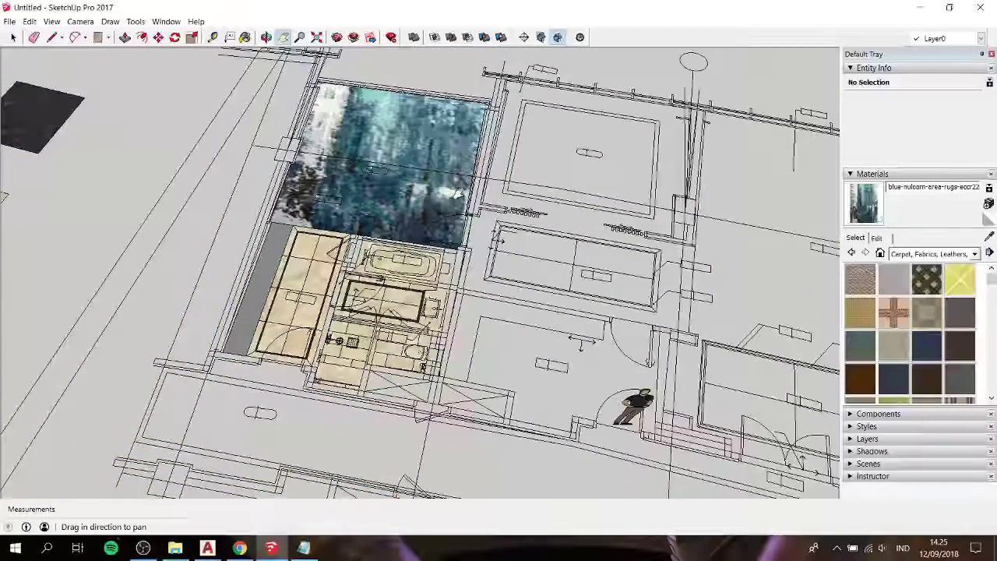
{"action": "scroll", "coordinate": [306, 390], "scroll_direction": "up", "scroll_amount": 2}
{"action": "scroll", "coordinate": [304, 394], "scroll_direction": "up", "scroll_amount": 2}
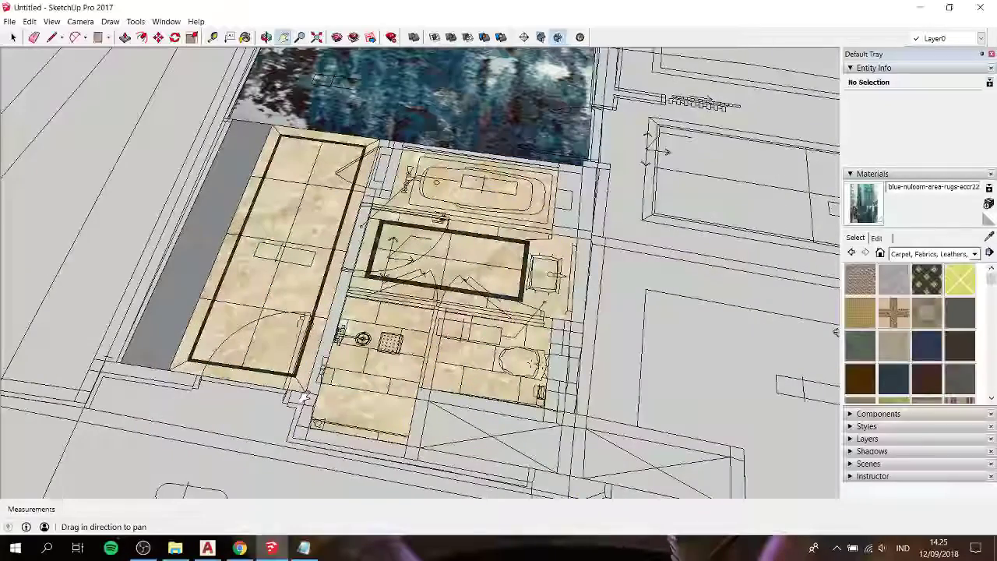
{"action": "key", "text": "space"}
{"action": "left_click", "coordinate": [218, 258]}
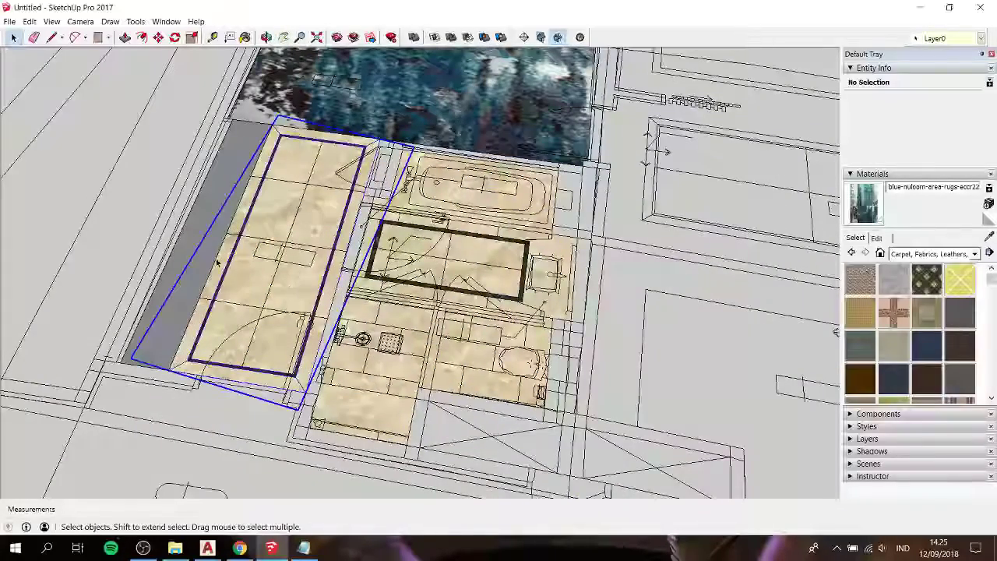
{"action": "triple_click", "coordinate": [218, 201]}
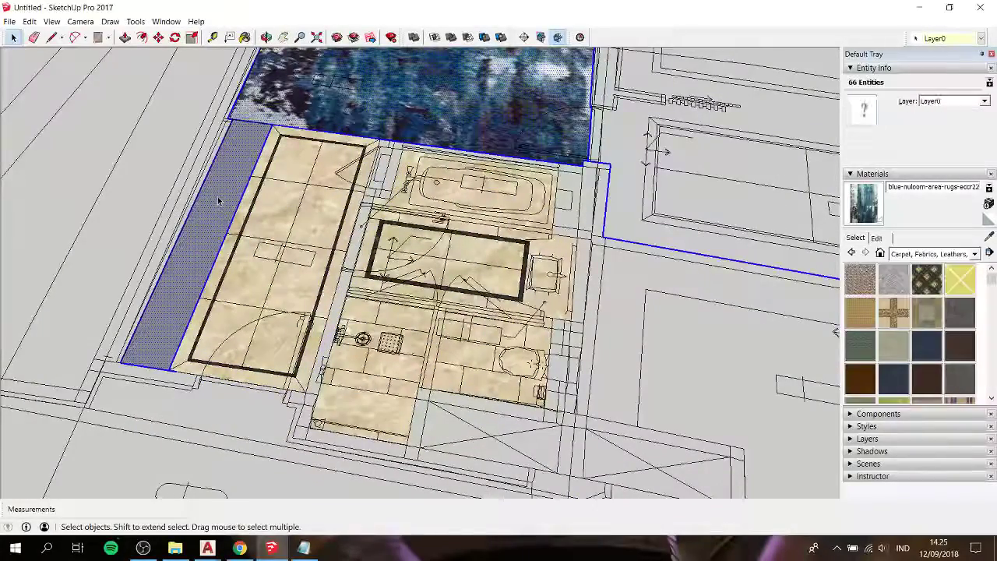
{"action": "scroll", "coordinate": [218, 201], "scroll_direction": "down", "scroll_amount": 3}
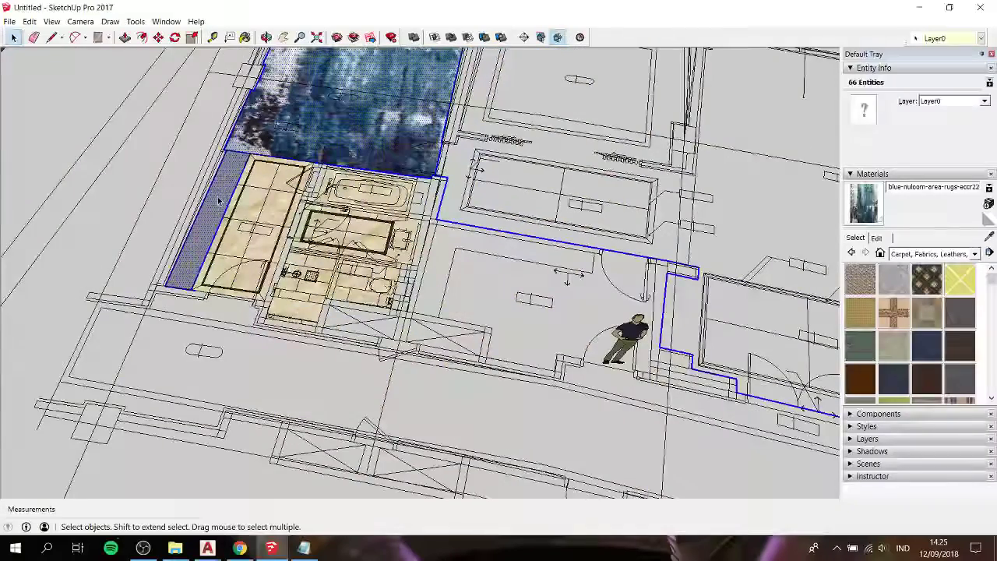
{"action": "scroll", "coordinate": [218, 201], "scroll_direction": "up", "scroll_amount": 2}
{"action": "double_click", "coordinate": [218, 201]}
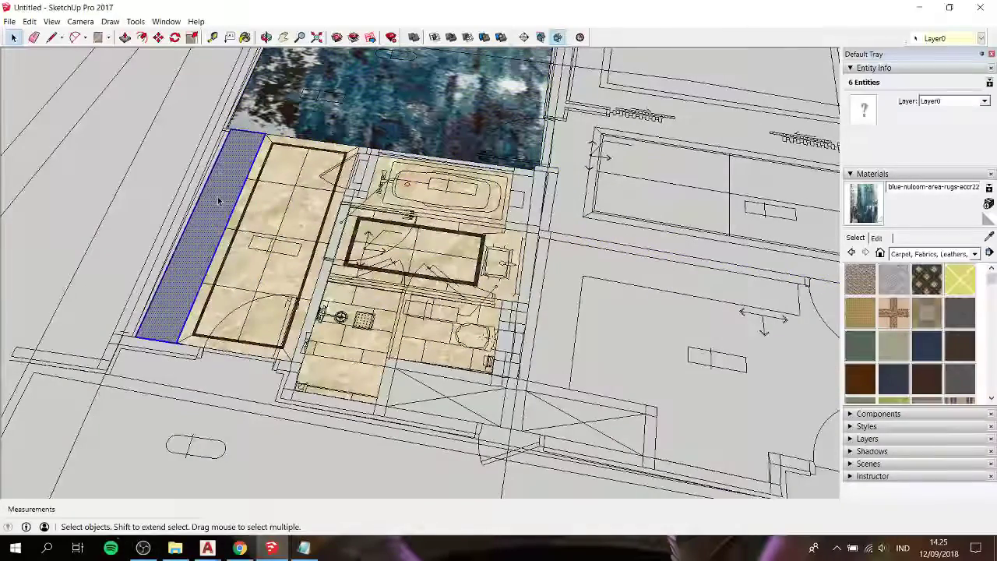
{"action": "right_click", "coordinate": [218, 201]}
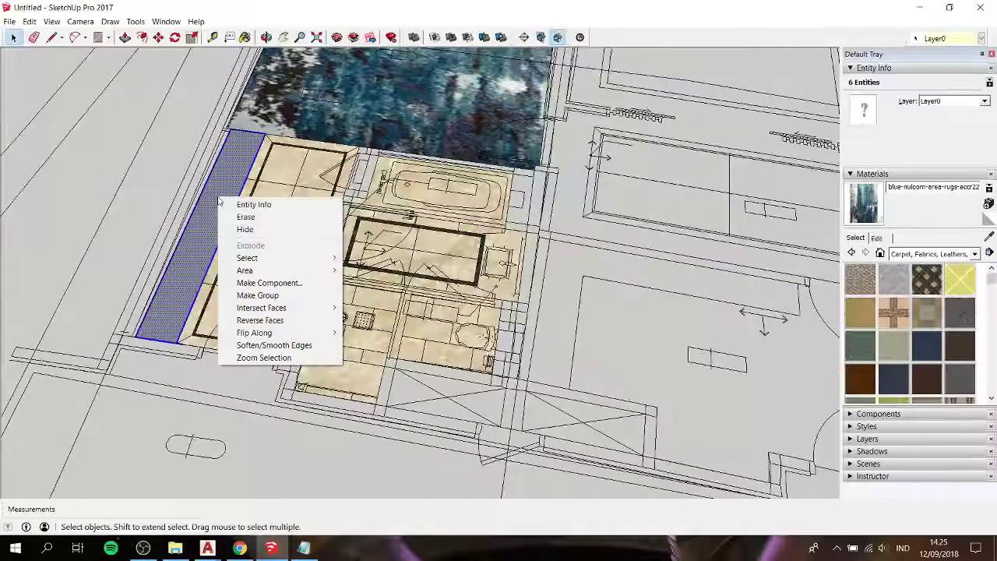
{"action": "left_click", "coordinate": [261, 295]}
Make the blue rug face and its edges a group
{"action": "left_click", "coordinate": [363, 87]}
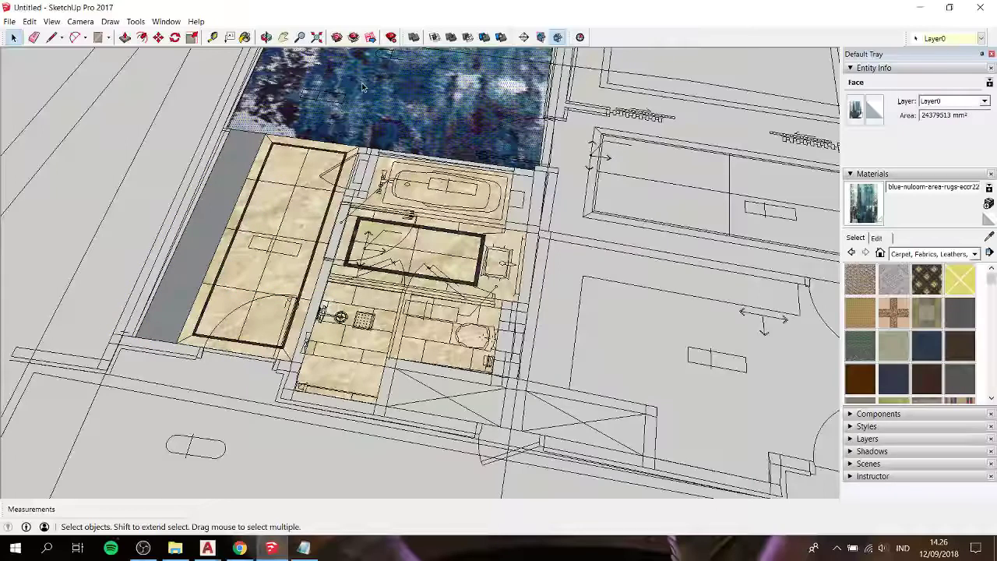
{"action": "double_click", "coordinate": [362, 87]}
{"action": "right_click", "coordinate": [363, 87]}
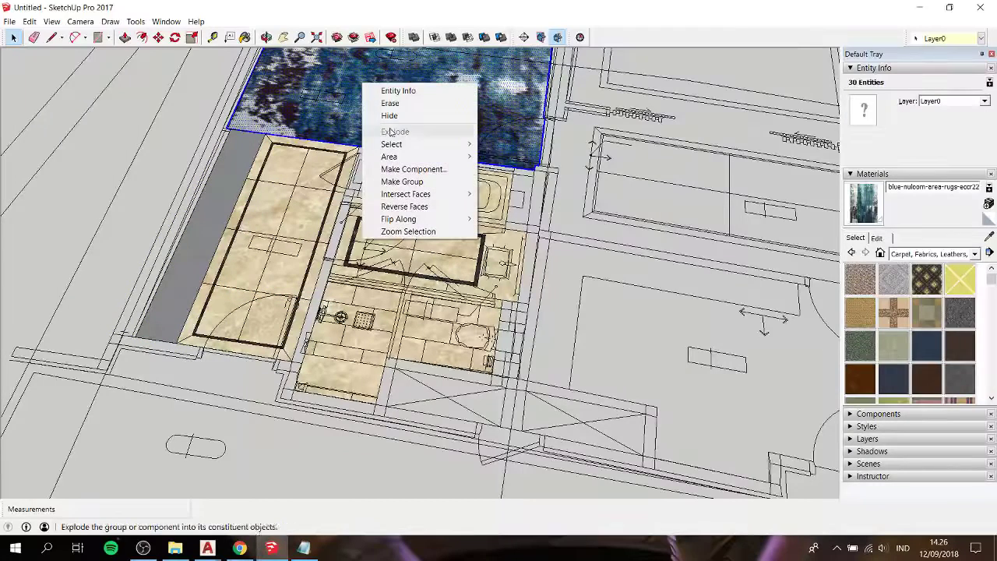
{"action": "left_click", "coordinate": [409, 182]}
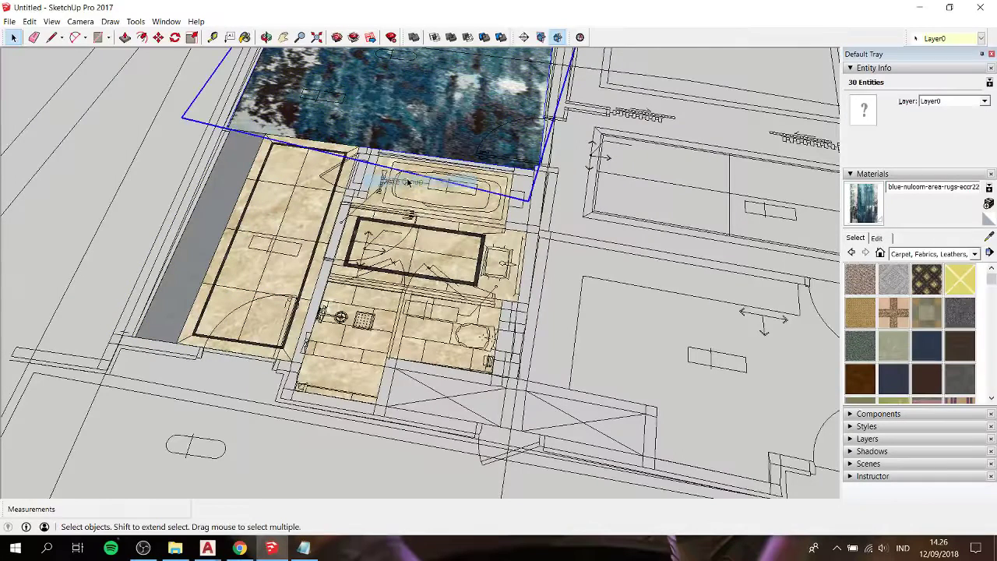
Group the marble bathroom floor with its edges, then clear the selection
{"action": "double_click", "coordinate": [441, 234]}
{"action": "left_click", "coordinate": [441, 241]}
{"action": "right_click", "coordinate": [444, 247]}
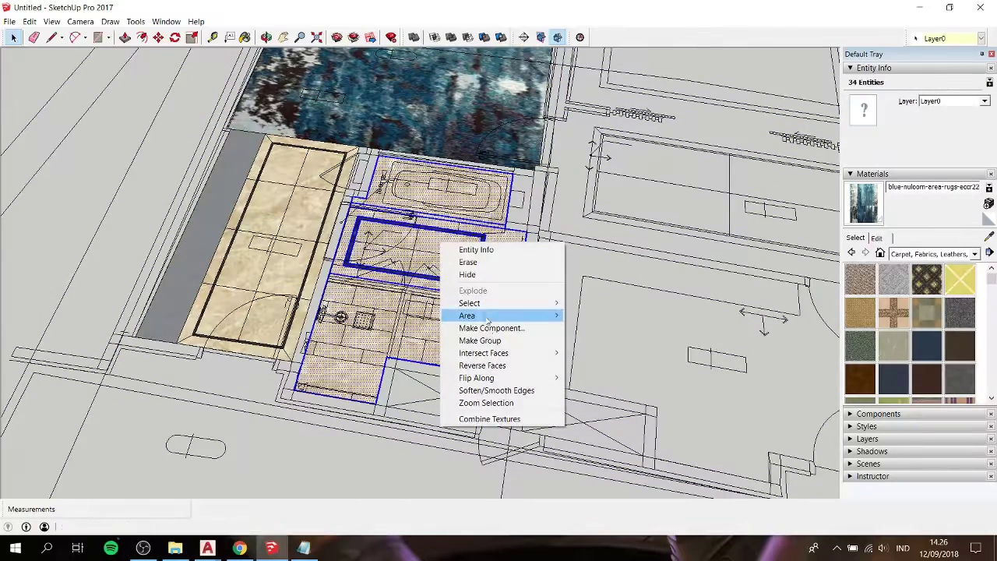
{"action": "left_click", "coordinate": [479, 338]}
{"action": "left_click", "coordinate": [115, 141]}
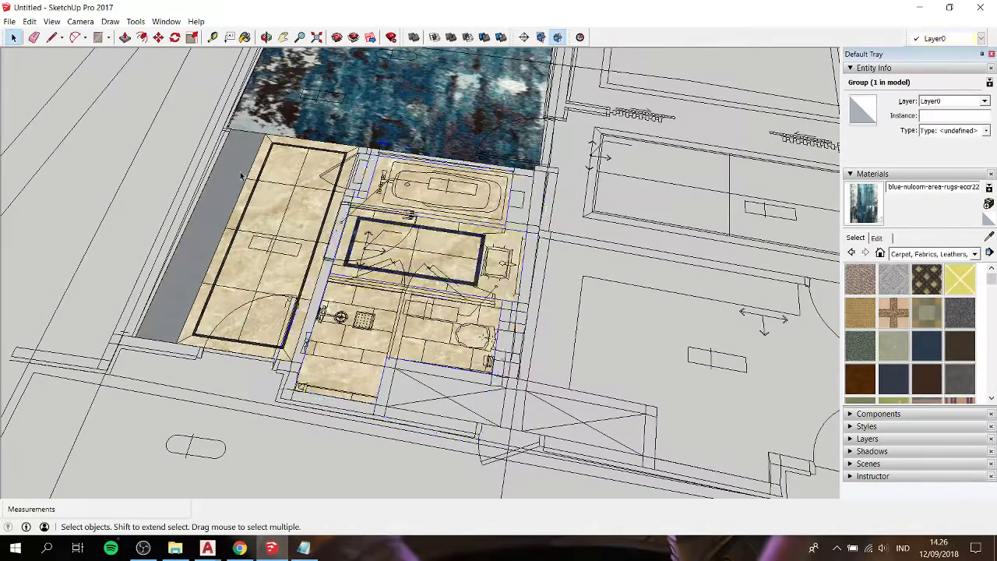
Pan over the bathroom floor and select the corridor's outline edges
{"action": "key", "text": "h"}
{"action": "left_click_drag", "start_coordinate": [251, 196], "coordinate": [387, 239]}
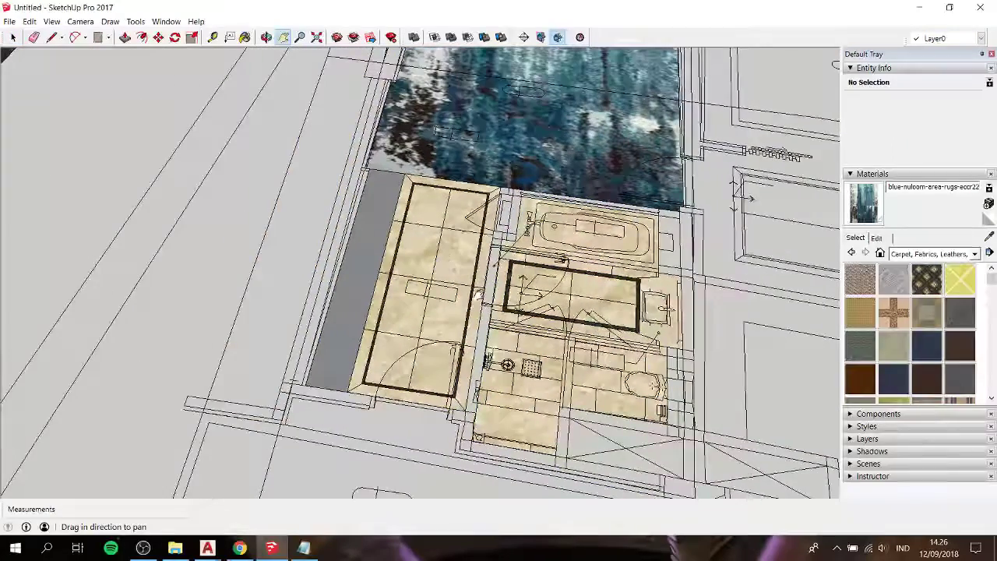
{"action": "scroll", "coordinate": [442, 305], "scroll_direction": "up", "scroll_amount": 3}
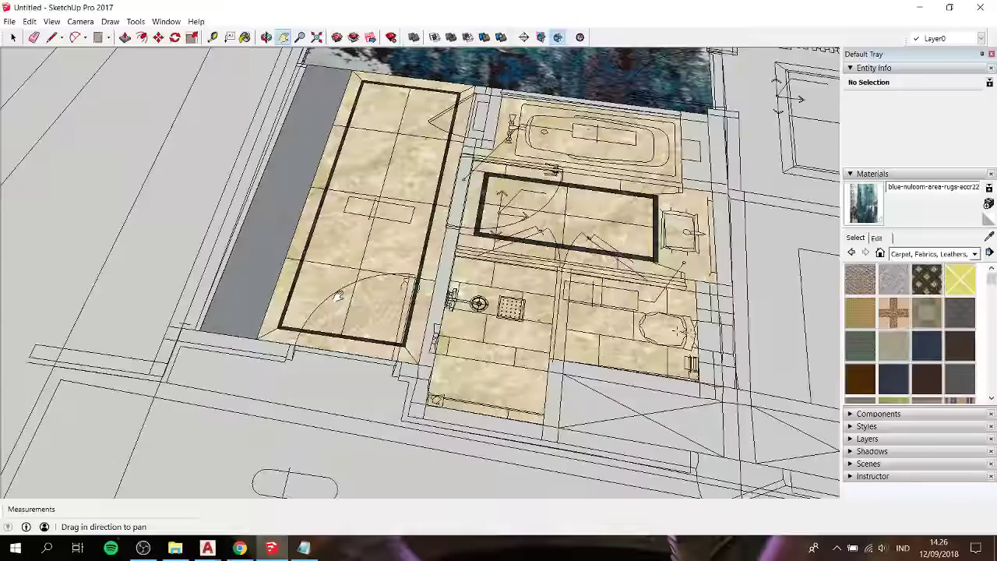
{"action": "left_click_drag", "start_coordinate": [524, 234], "coordinate": [370, 228]}
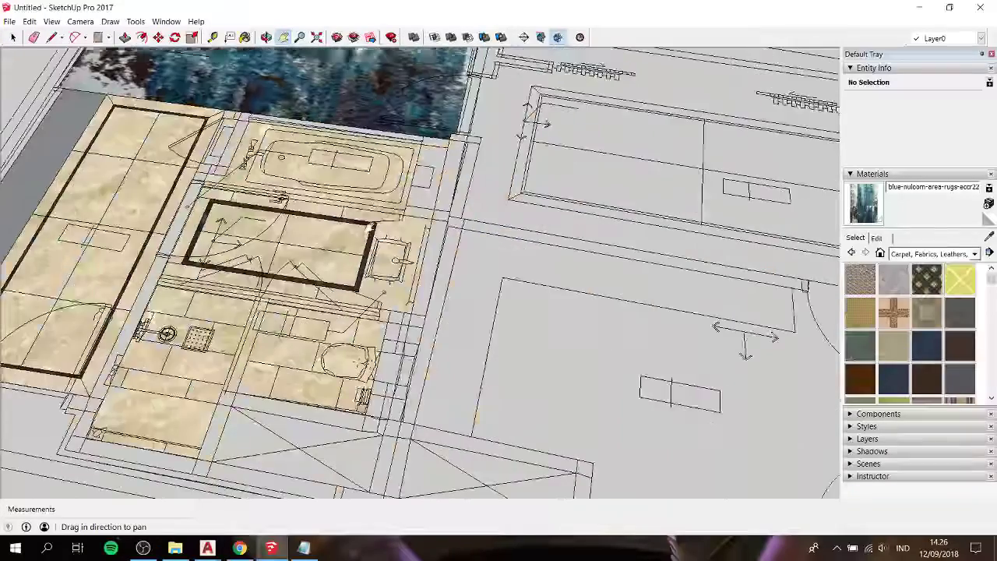
{"action": "scroll", "coordinate": [369, 228], "scroll_direction": "down", "scroll_amount": 3}
{"action": "key", "text": "space"}
{"action": "left_click", "coordinate": [467, 233]}
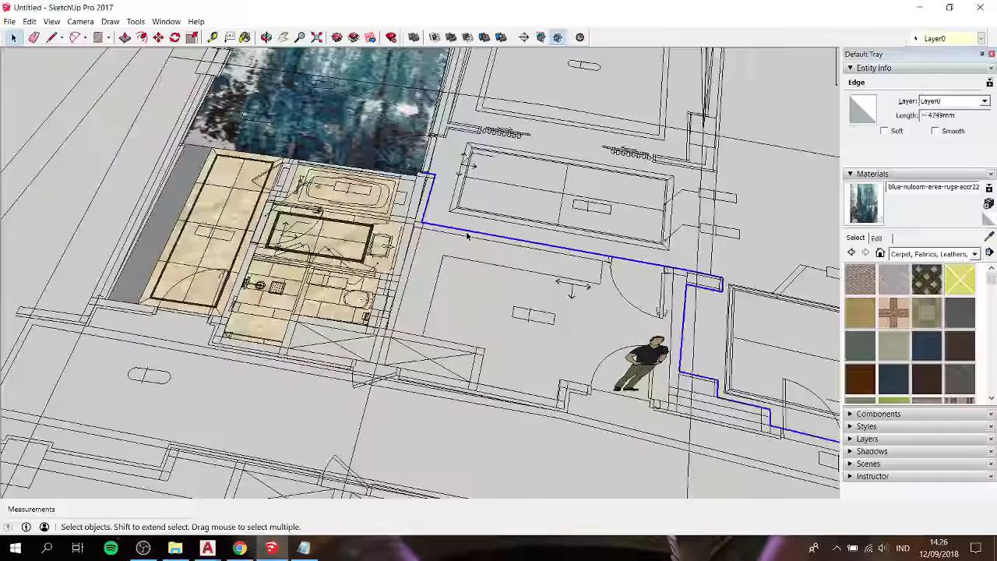
{"action": "scroll", "coordinate": [468, 234], "scroll_direction": "down", "scroll_amount": 3}
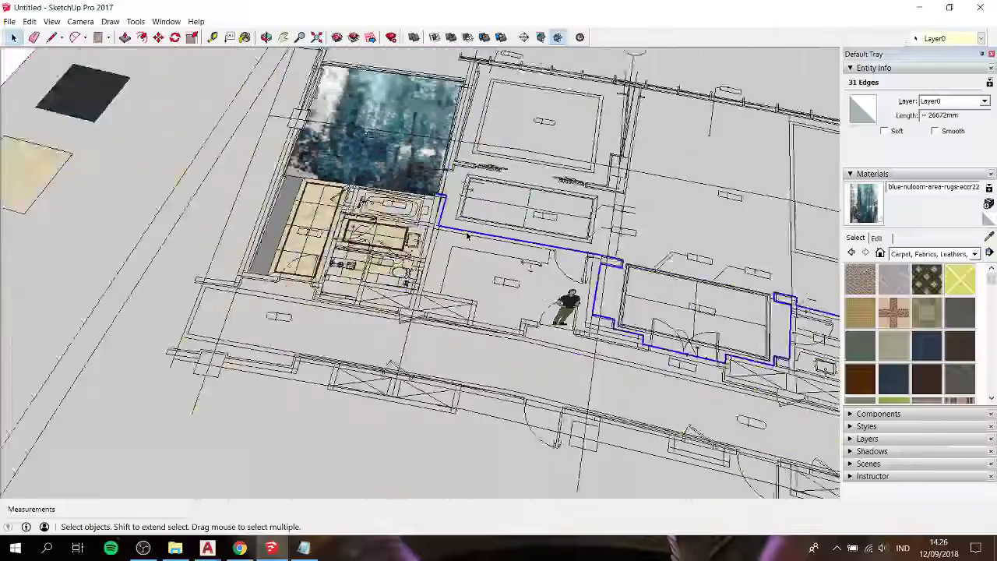
{"action": "scroll", "coordinate": [468, 234], "scroll_direction": "down", "scroll_amount": 3}
{"action": "scroll", "coordinate": [467, 235], "scroll_direction": "up", "scroll_amount": 3}
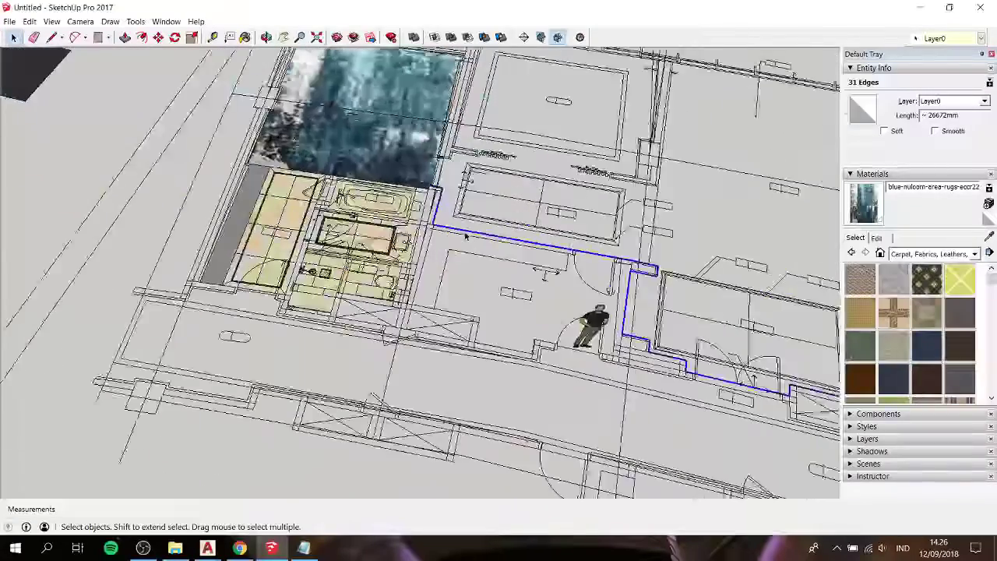
{"action": "scroll", "coordinate": [468, 235], "scroll_direction": "up", "scroll_amount": 2}
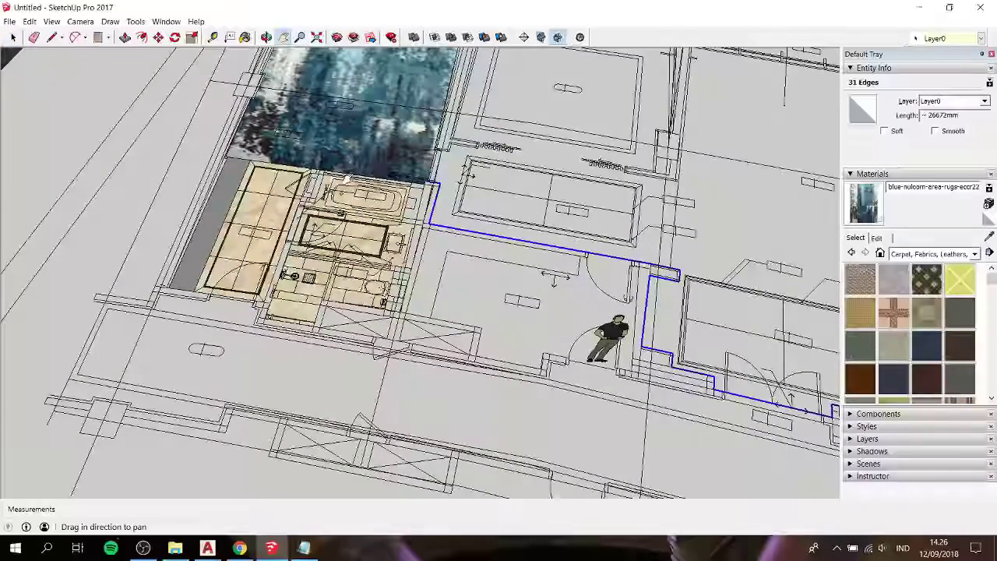
Clear the edge selection and orbit to a lower perspective over the bathroom
{"action": "middle_click_drag", "start_coordinate": [465, 235], "coordinate": [376, 197], "text": "shift"}
{"action": "scroll", "coordinate": [375, 197], "scroll_direction": "up", "scroll_amount": 2}
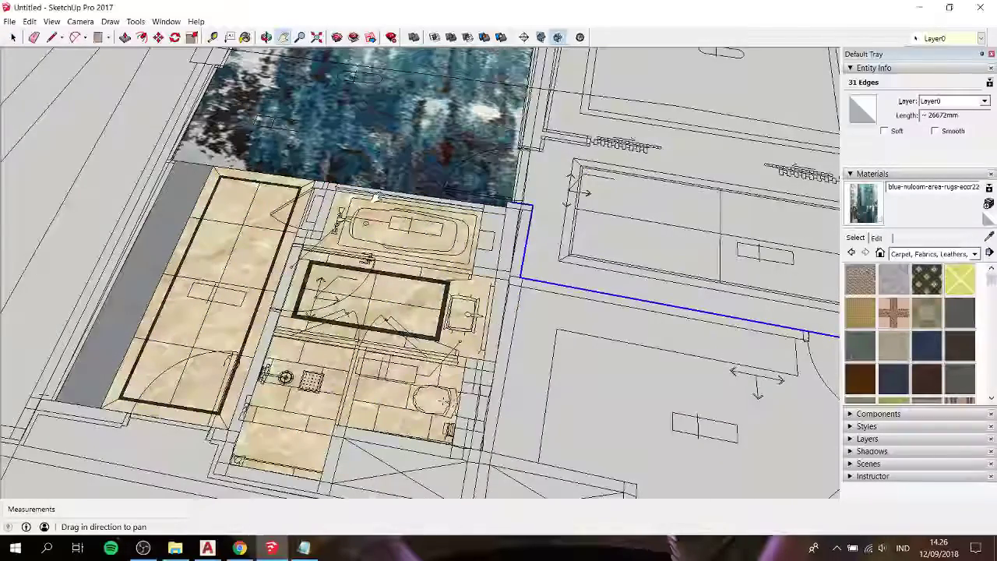
{"action": "scroll", "coordinate": [533, 188], "scroll_direction": "up", "scroll_amount": 2}
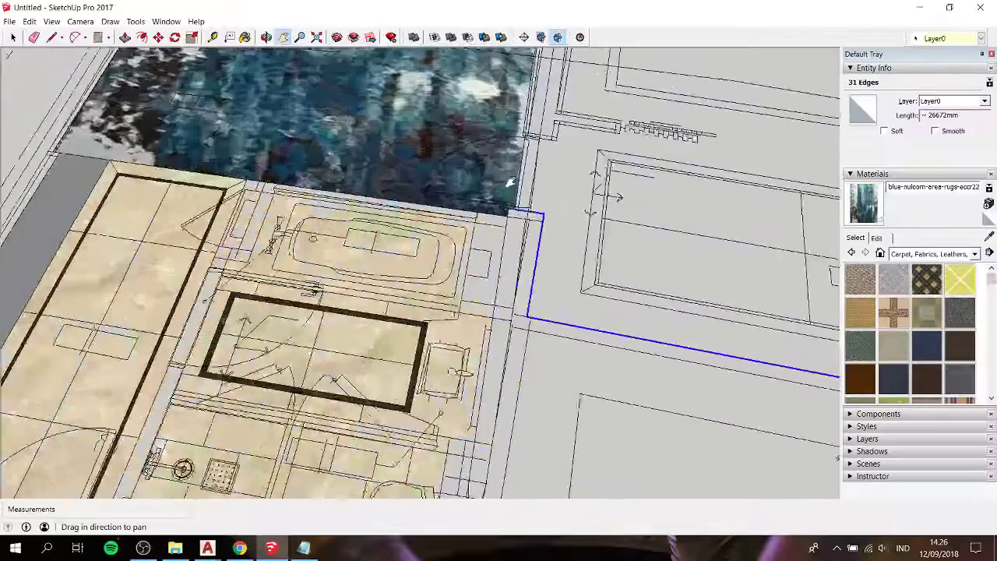
{"action": "scroll", "coordinate": [533, 188], "scroll_direction": "down", "scroll_amount": 5}
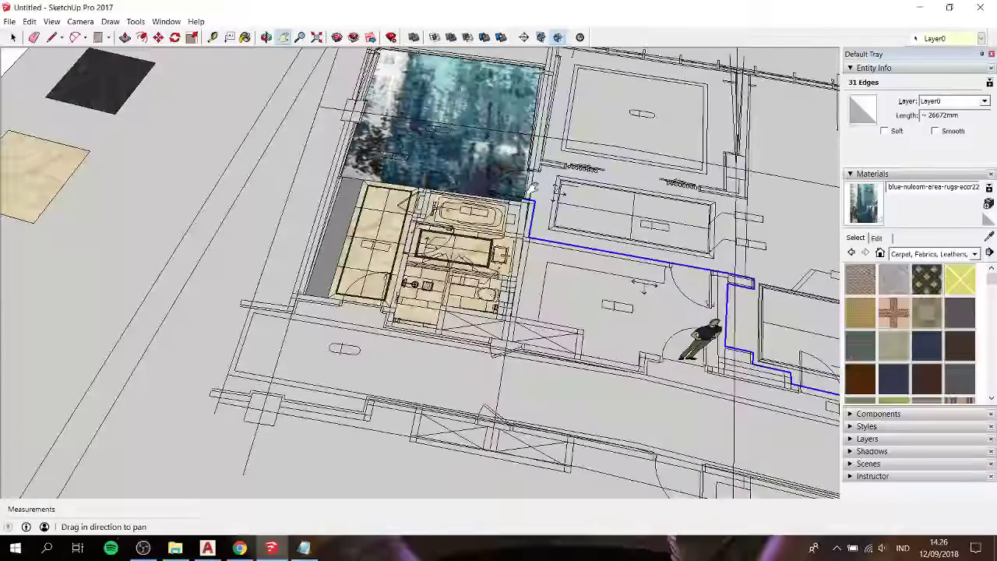
{"action": "key", "text": "ctrl+t"}
{"action": "key", "text": "l"}
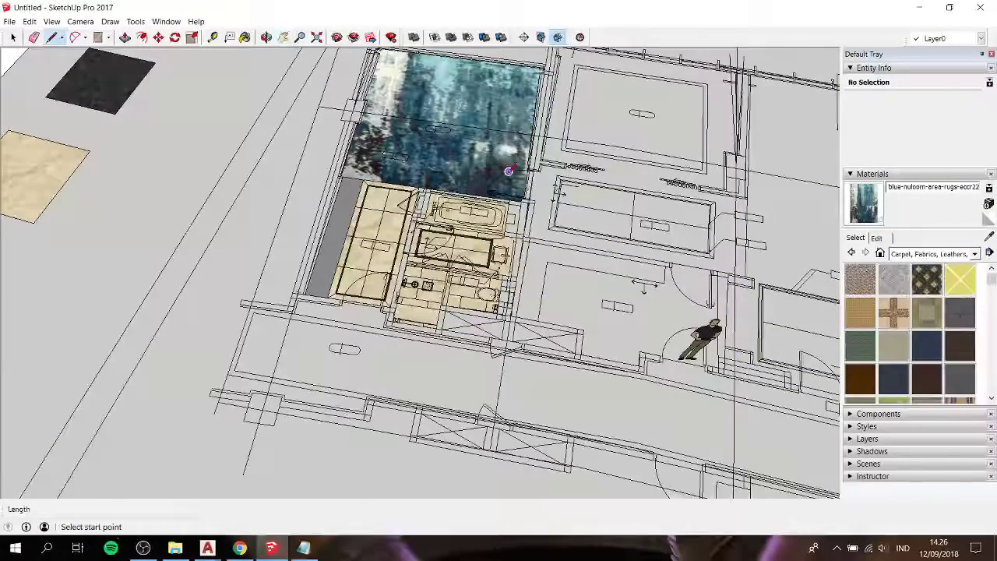
{"action": "mouse_move", "coordinate": [501, 165]}
{"action": "middle_mouse_down", "text": "shift"}
{"action": "mouse_move", "coordinate": [479, 183]}
{"action": "mouse_move", "coordinate": [601, 127]}
{"action": "mouse_move", "coordinate": [653, 116]}
{"action": "mouse_move", "coordinate": [410, 268]}
{"action": "middle_mouse_up", "text": "shift"}
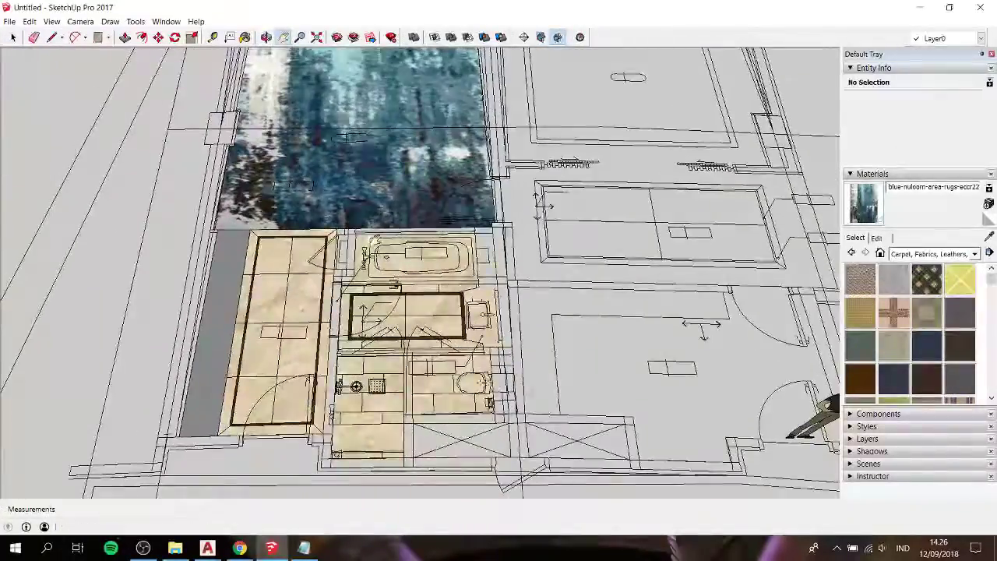
{"action": "scroll", "coordinate": [374, 240], "scroll_direction": "up", "scroll_amount": 3}
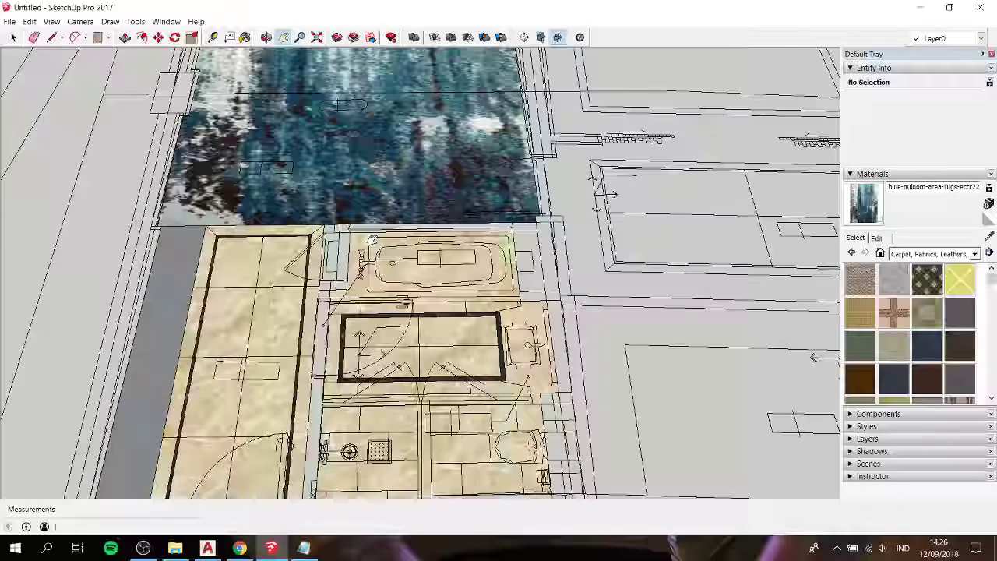
Bring Notepad to the front and start a new line 'no' below 'i like it'
{"action": "left_click", "coordinate": [304, 548]}
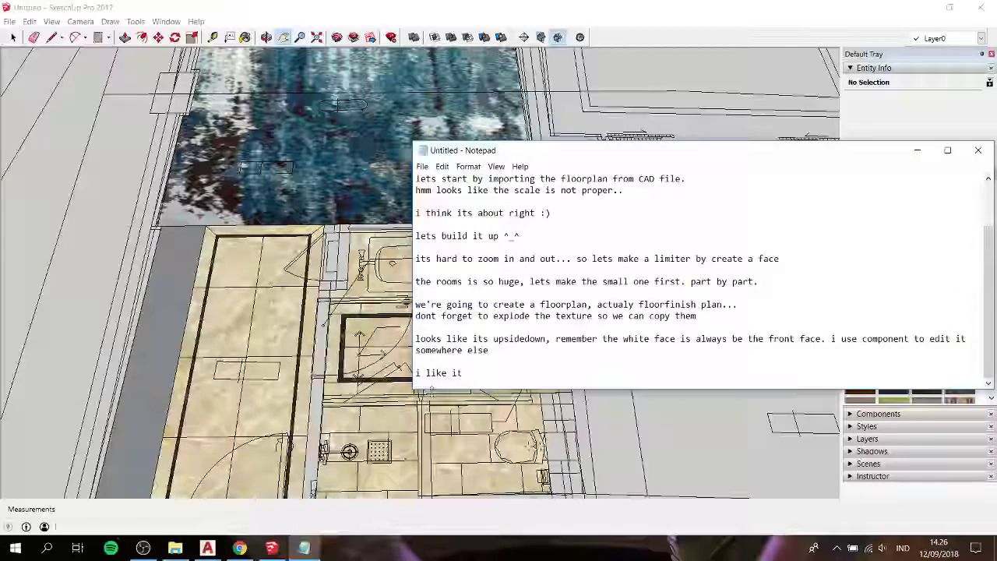
{"action": "key", "text": "Return"}
{"action": "key", "text": "Return"}
{"action": "type", "text": "now lets create the wall"}
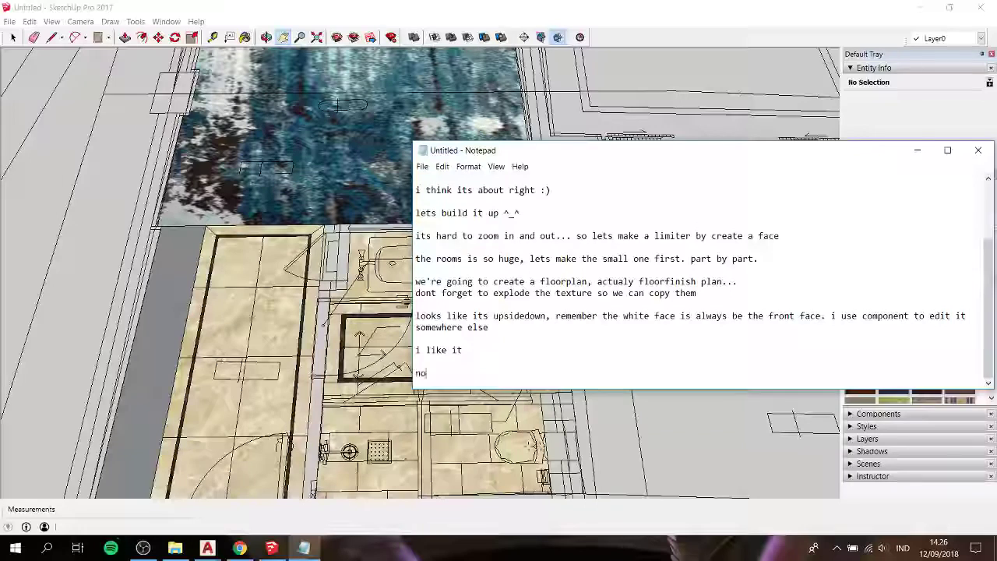
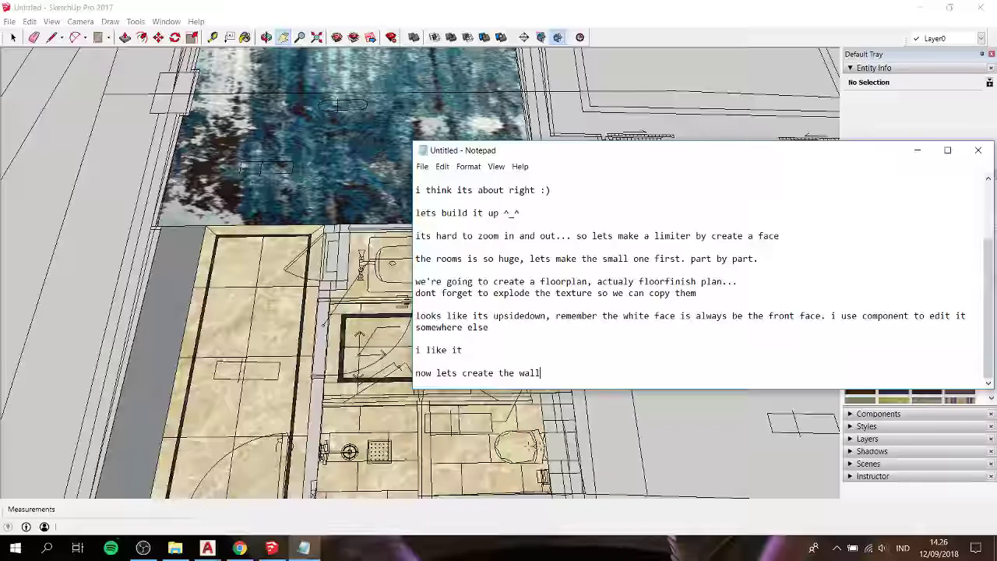
Bring the SketchUp model in front of the Notepad notes and cancel the pending line near the rug corner
{"action": "left_click", "coordinate": [108, 171]}
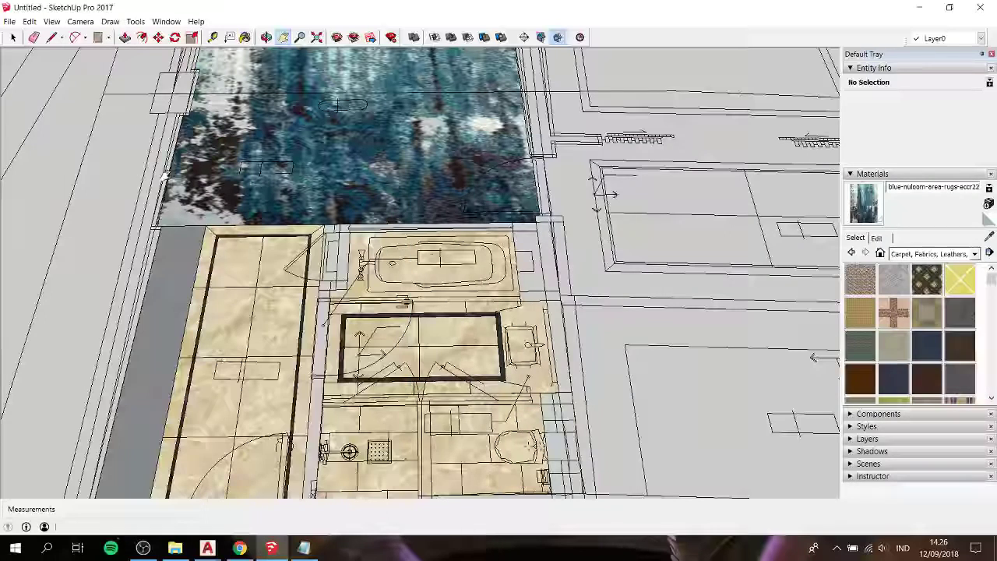
{"action": "scroll", "coordinate": [328, 234], "scroll_direction": "down", "scroll_amount": 3}
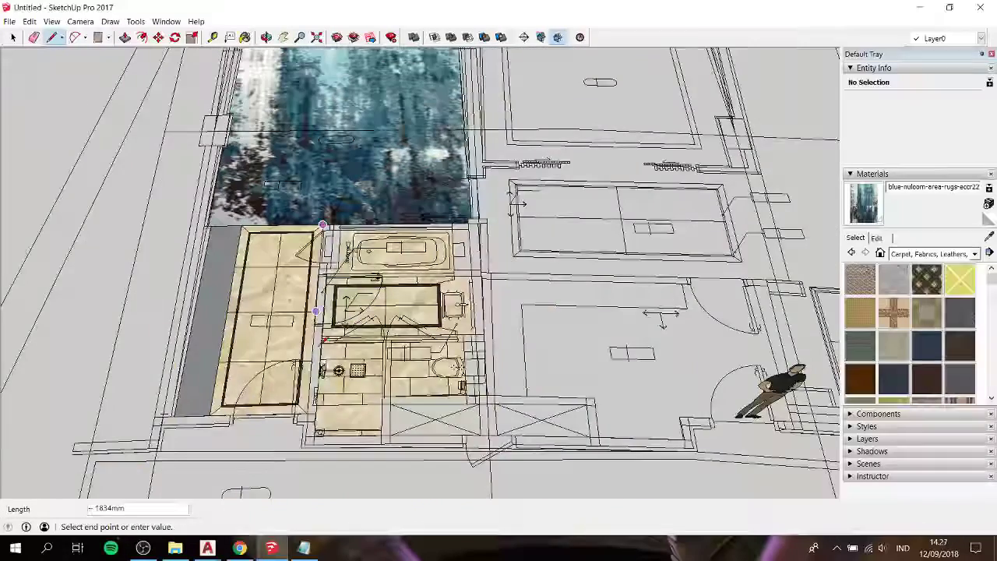
{"action": "scroll", "coordinate": [359, 421], "scroll_direction": "up", "scroll_amount": 3}
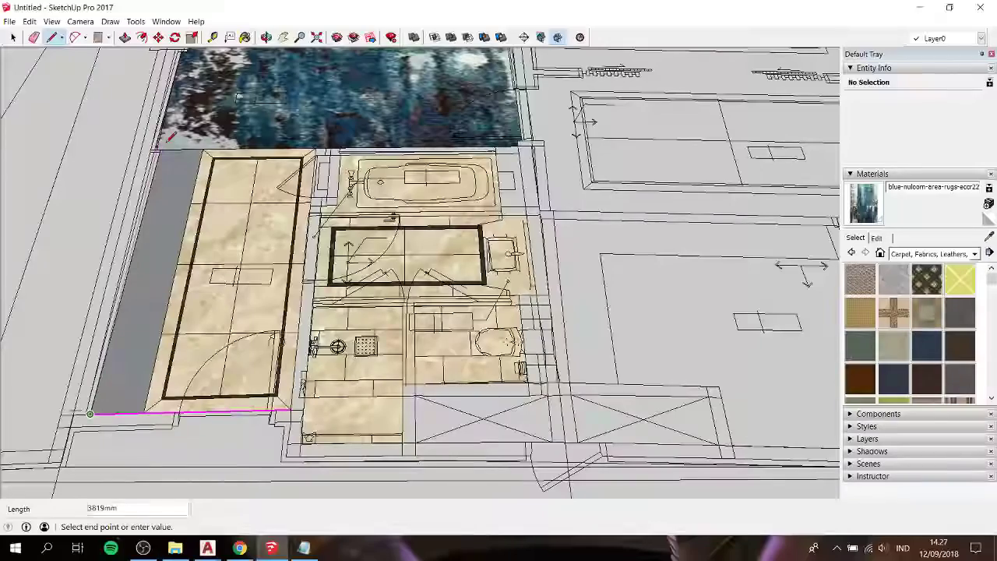
{"action": "scroll", "coordinate": [159, 149], "scroll_direction": "up", "scroll_amount": 2}
{"action": "scroll", "coordinate": [159, 149], "scroll_direction": "up", "scroll_amount": 2}
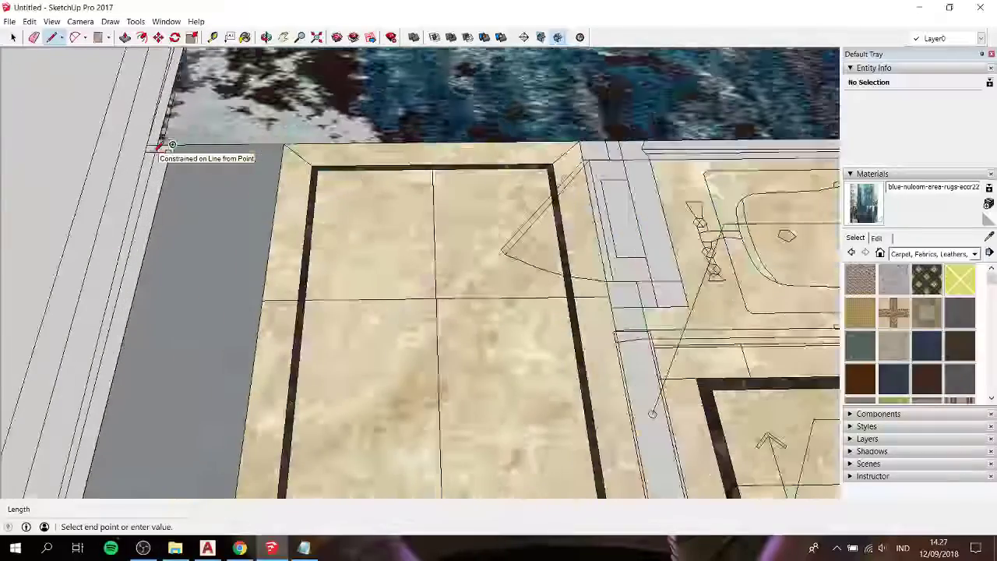
{"action": "scroll", "coordinate": [156, 145], "scroll_direction": "up", "scroll_amount": 3}
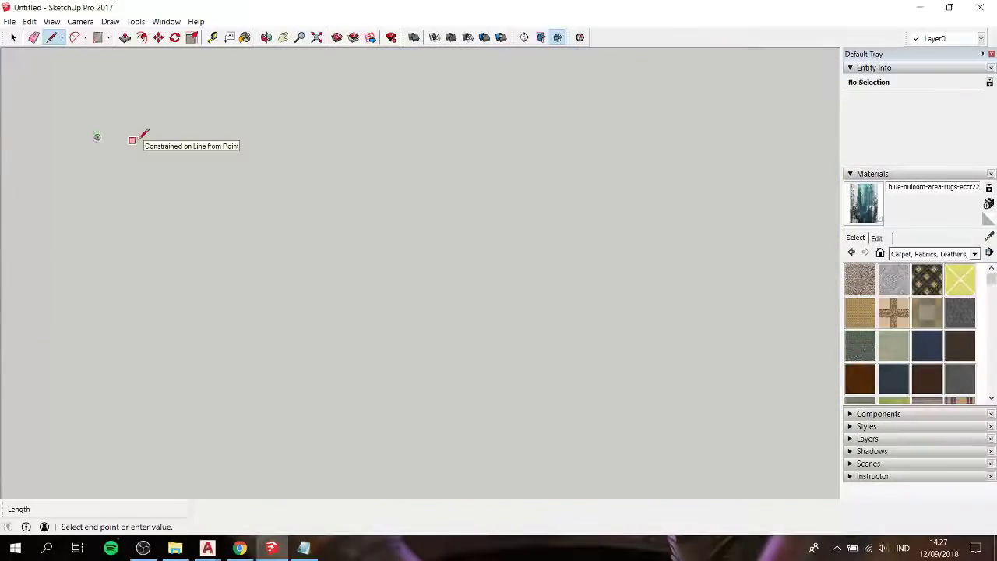
{"action": "scroll", "coordinate": [136, 138], "scroll_direction": "down", "scroll_amount": 3}
{"action": "key", "text": "Escape"}
{"action": "scroll", "coordinate": [166, 135], "scroll_direction": "up", "scroll_amount": 3}
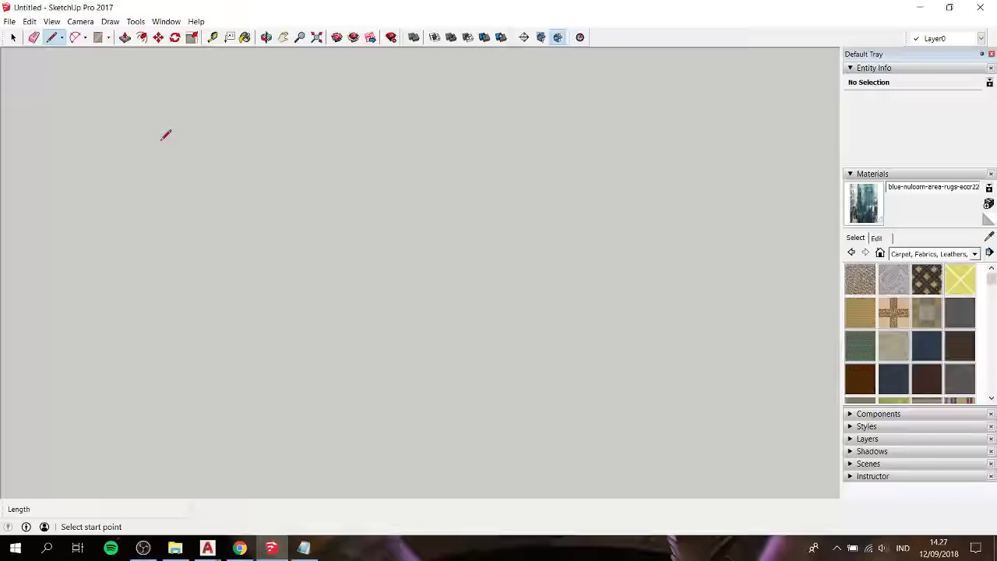
{"action": "scroll", "coordinate": [166, 138], "scroll_direction": "down", "scroll_amount": 3}
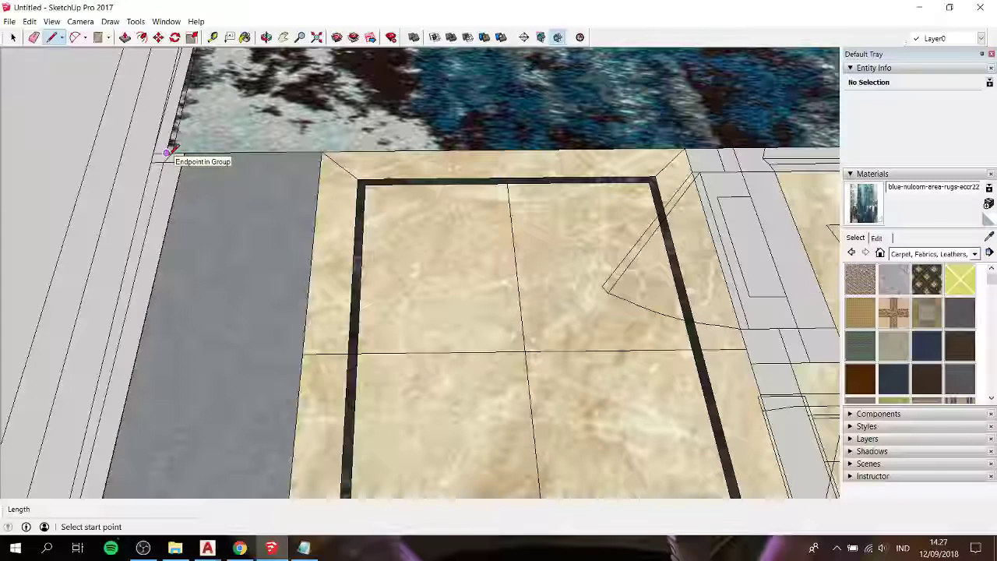
Draw a short line closing the gray strip's edge at the rug's corner, then return to Select
{"action": "left_click", "coordinate": [166, 152]}
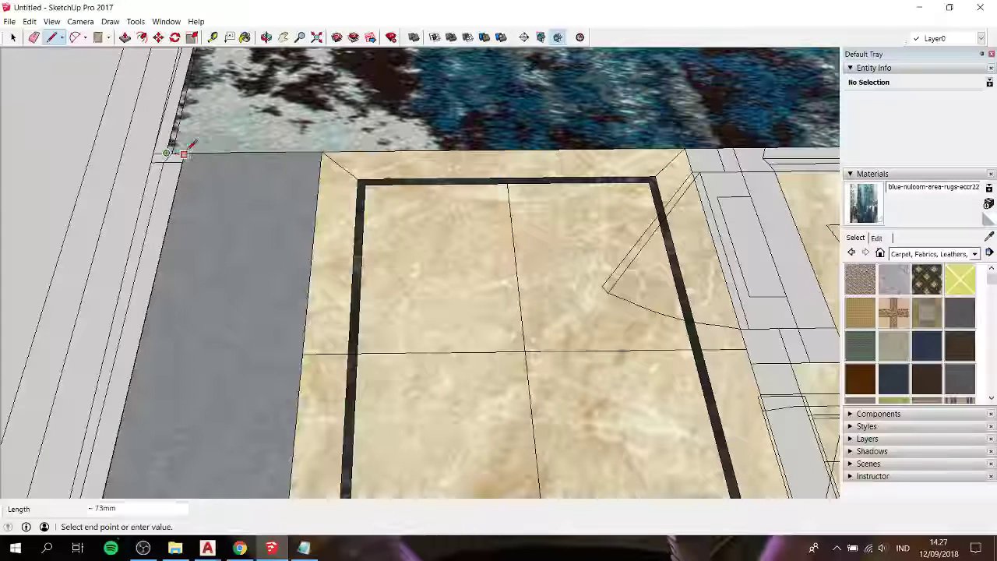
{"action": "scroll", "coordinate": [181, 153], "scroll_direction": "up", "scroll_amount": 2}
{"action": "scroll", "coordinate": [181, 153], "scroll_direction": "up", "scroll_amount": 2}
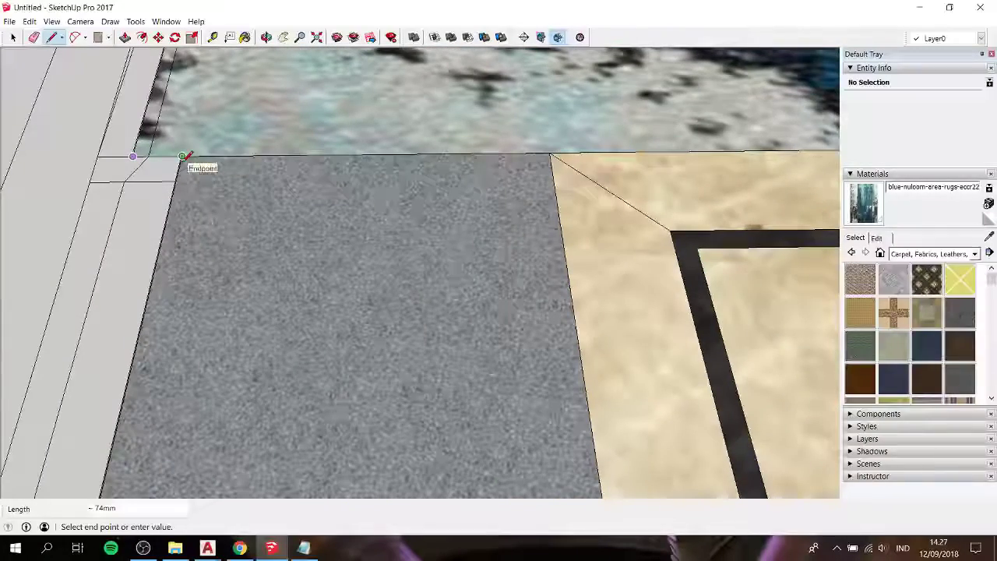
{"action": "scroll", "coordinate": [181, 156], "scroll_direction": "down", "scroll_amount": 2}
{"action": "key", "text": "space"}
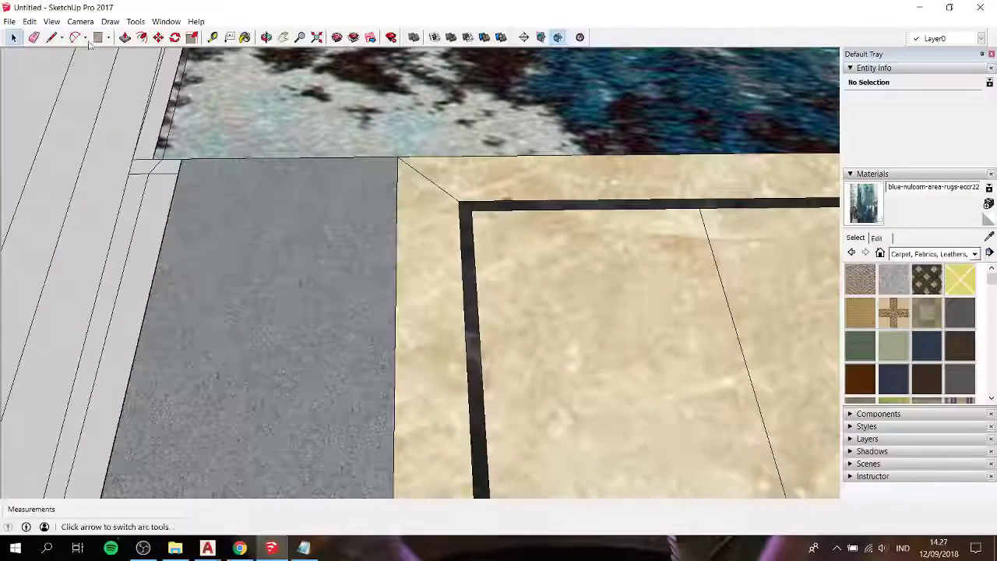
Unhide all hidden geometry with Edit > Unhide > All and select the floor plan group
{"action": "left_click", "coordinate": [51, 21]}
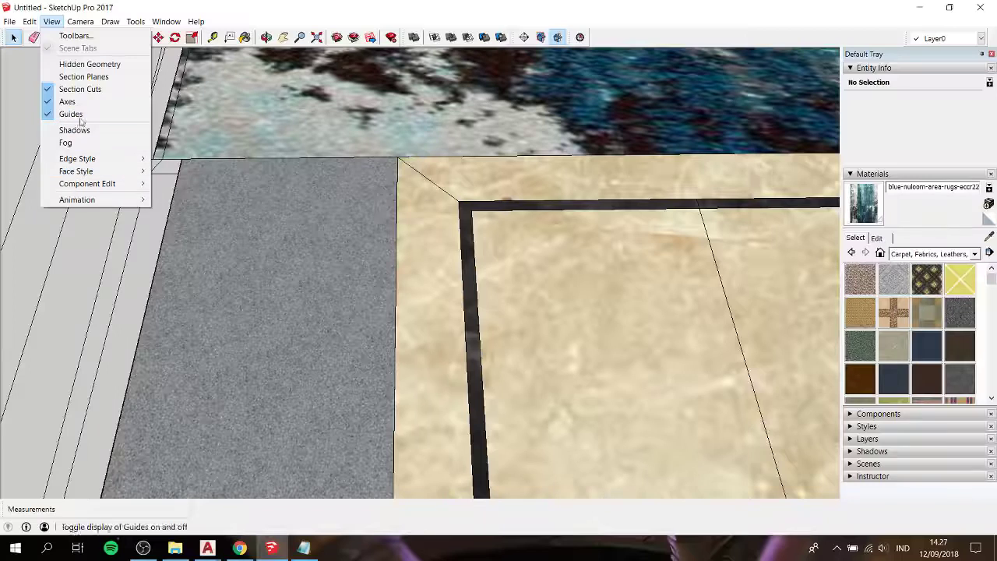
{"action": "mouse_move", "coordinate": [50, 212]}
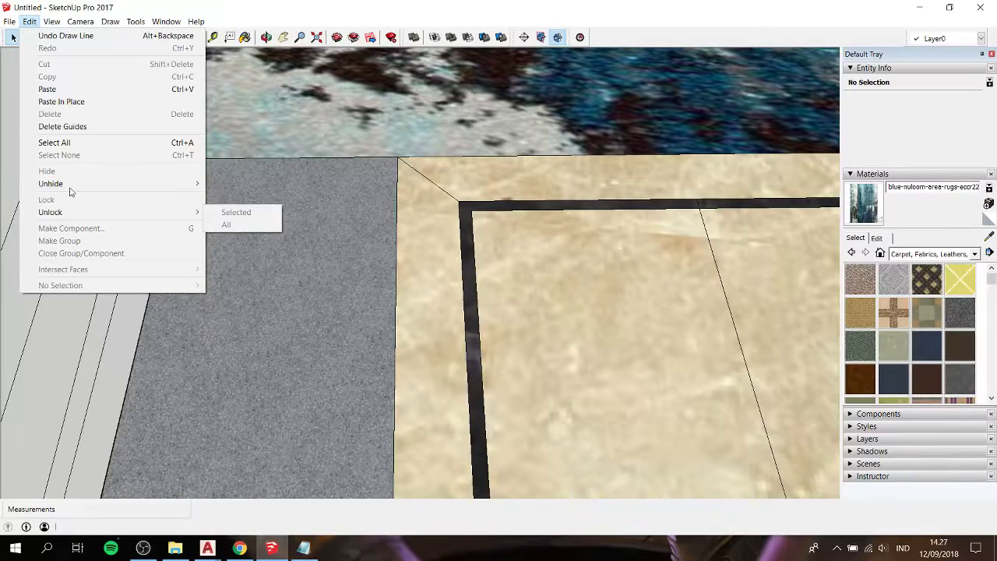
{"action": "mouse_move", "coordinate": [51, 184]}
{"action": "left_click", "coordinate": [246, 207]}
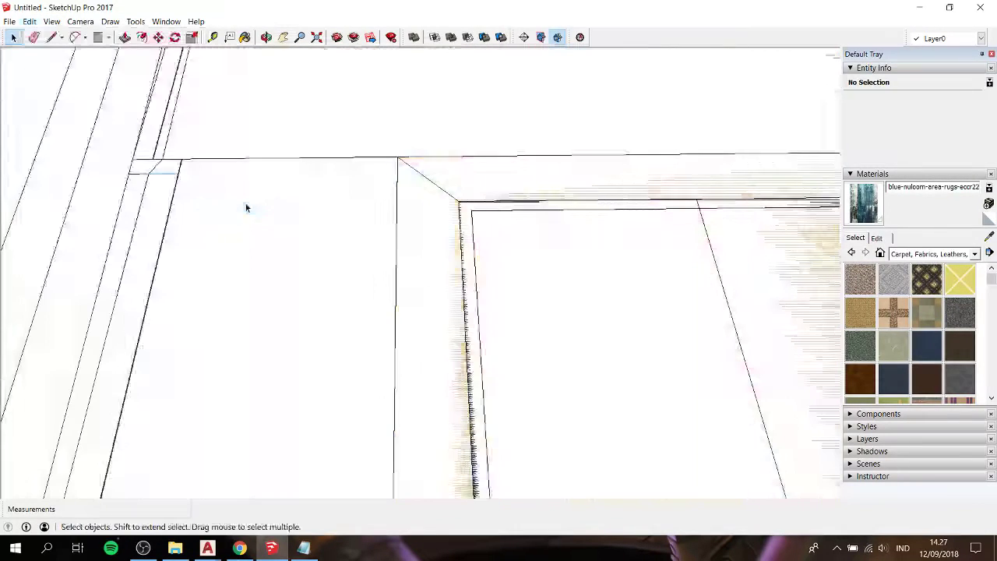
{"action": "scroll", "coordinate": [245, 207], "scroll_direction": "down", "scroll_amount": 2}
{"action": "left_click", "coordinate": [245, 205]}
{"action": "scroll", "coordinate": [245, 205], "scroll_direction": "down", "scroll_amount": 3}
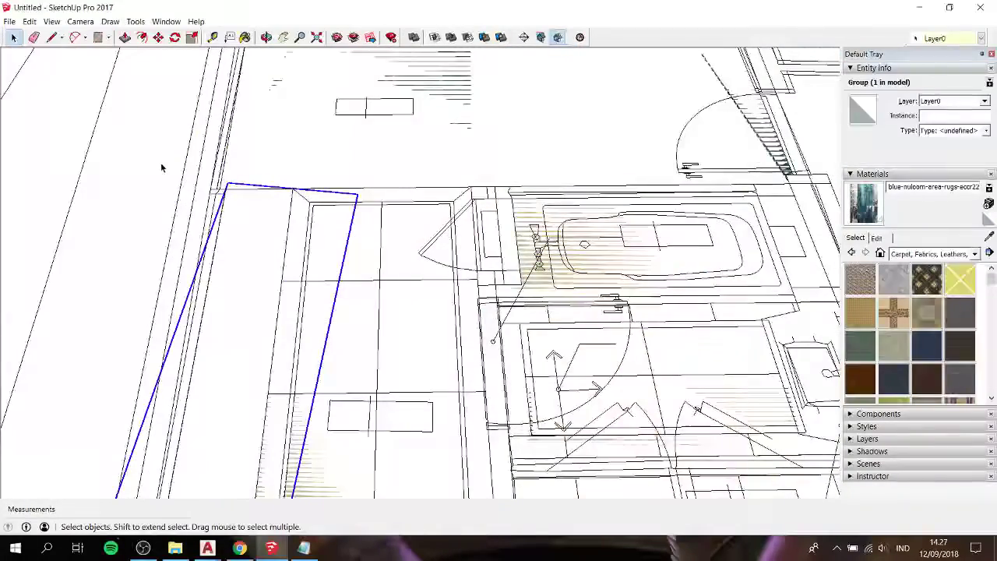
{"action": "scroll", "coordinate": [223, 199], "scroll_direction": "up", "scroll_amount": 3}
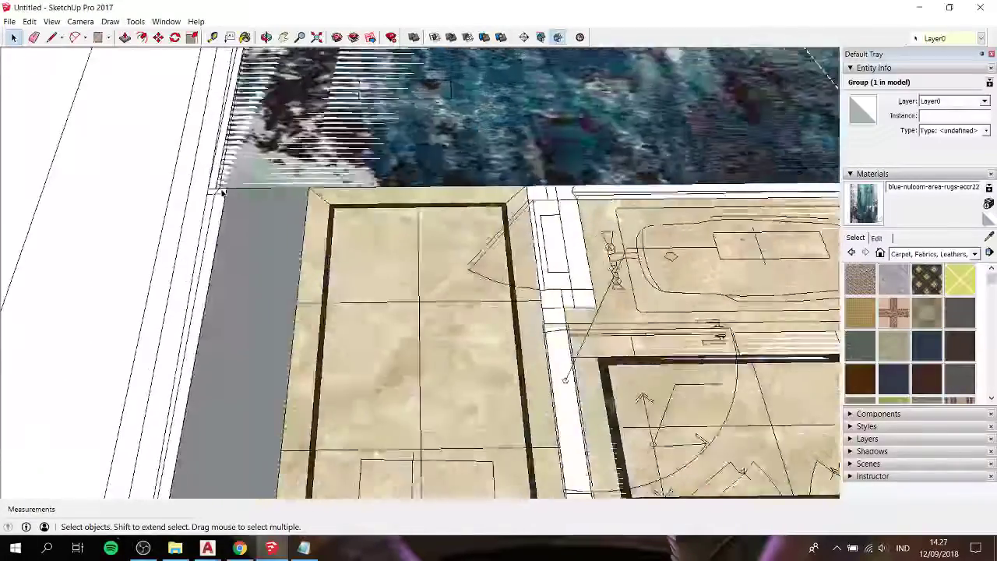
{"action": "scroll", "coordinate": [219, 195], "scroll_direction": "up", "scroll_amount": 2}
{"action": "scroll", "coordinate": [214, 191], "scroll_direction": "up", "scroll_amount": 1}
Draw a line from the floor-plan corner up the blue rug's left edge to close a face
{"action": "key", "text": "l"}
{"action": "left_click", "coordinate": [208, 187]}
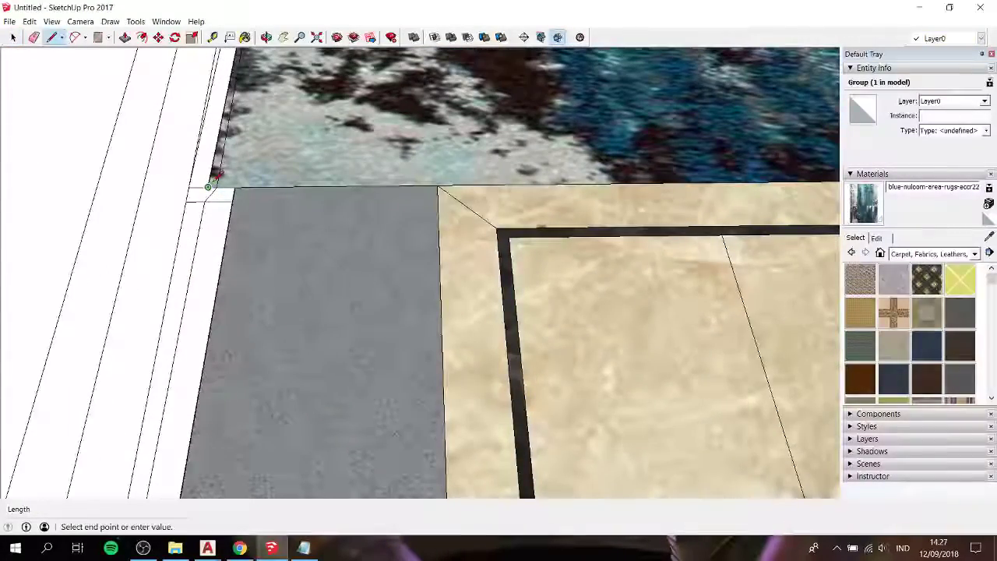
{"action": "scroll", "coordinate": [208, 187], "scroll_direction": "down", "scroll_amount": 5}
{"action": "scroll", "coordinate": [339, 224], "scroll_direction": "up", "scroll_amount": 5}
{"action": "scroll", "coordinate": [339, 224], "scroll_direction": "up", "scroll_amount": 2}
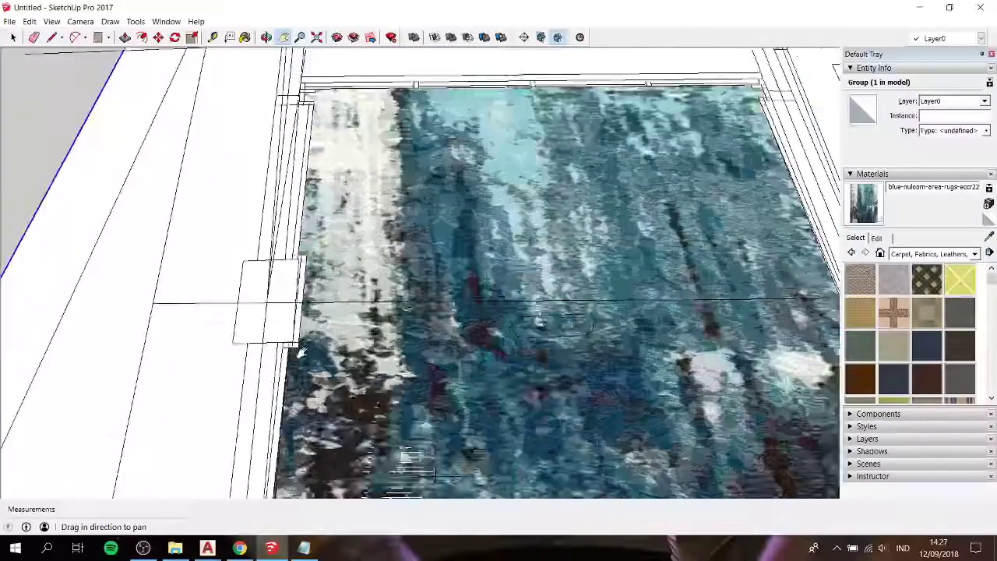
{"action": "scroll", "coordinate": [300, 351], "scroll_direction": "up", "scroll_amount": 4}
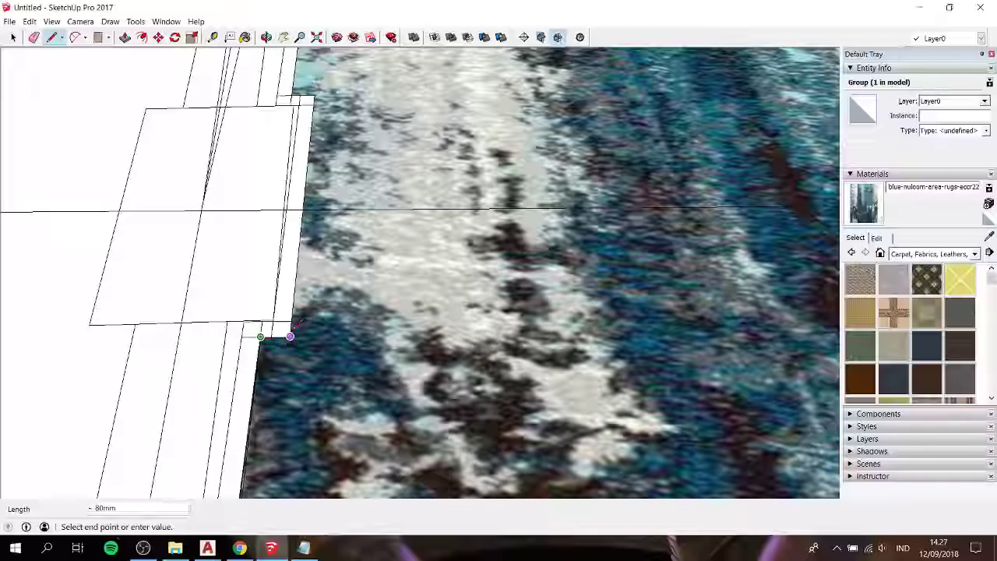
{"action": "left_click", "coordinate": [290, 336]}
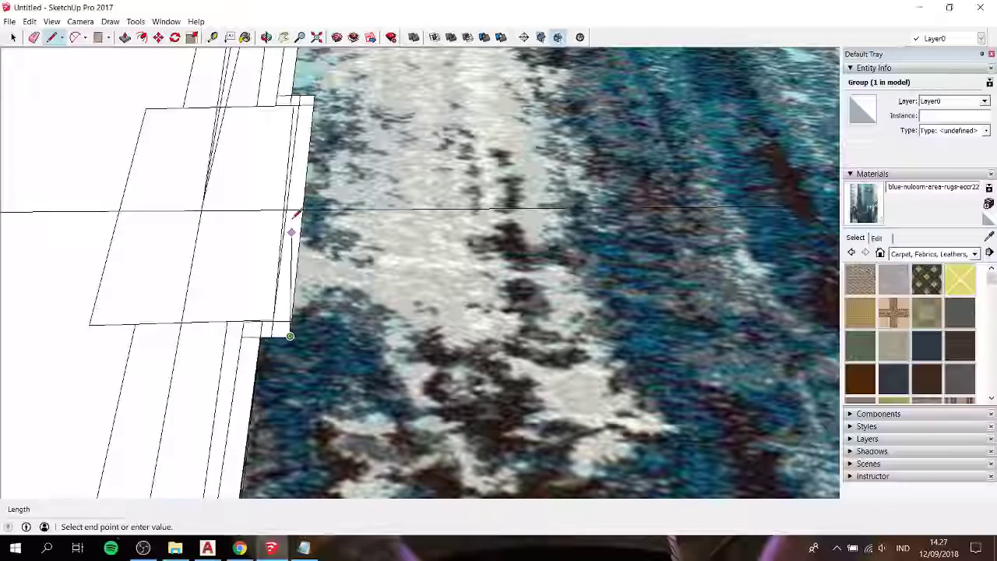
{"action": "left_click", "coordinate": [315, 93]}
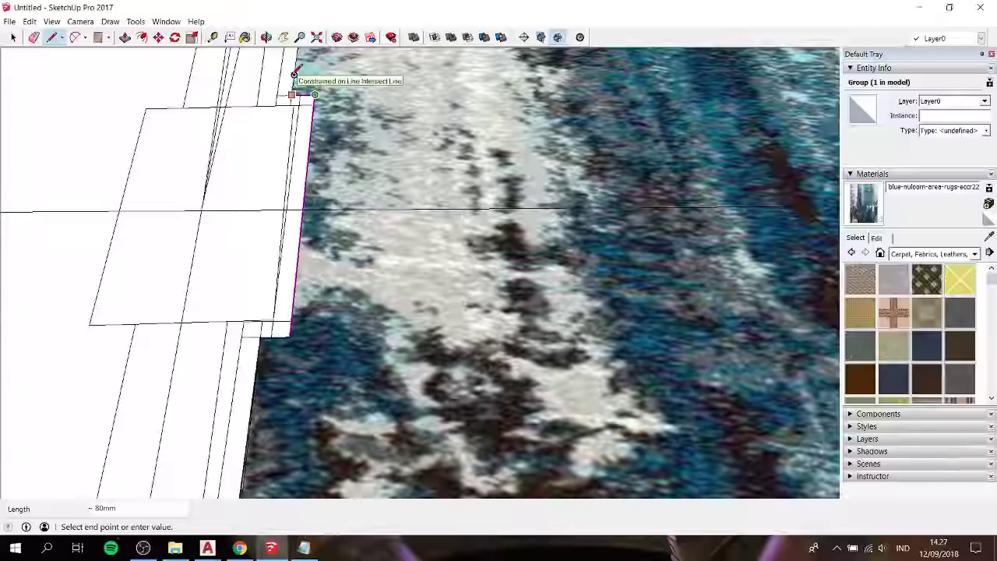
{"action": "left_click_drag", "start_coordinate": [326, 289], "coordinate": [340, 207]}
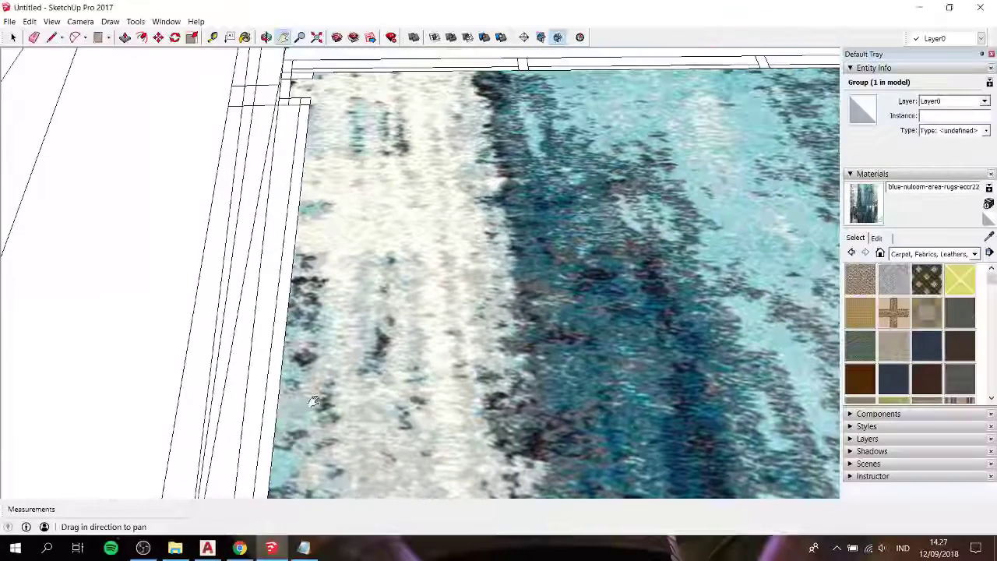
Trace short wall-outline edges around the blue rug's top-left corner, ending the line with Esc
{"action": "key", "text": "l"}
{"action": "left_click", "coordinate": [268, 496]}
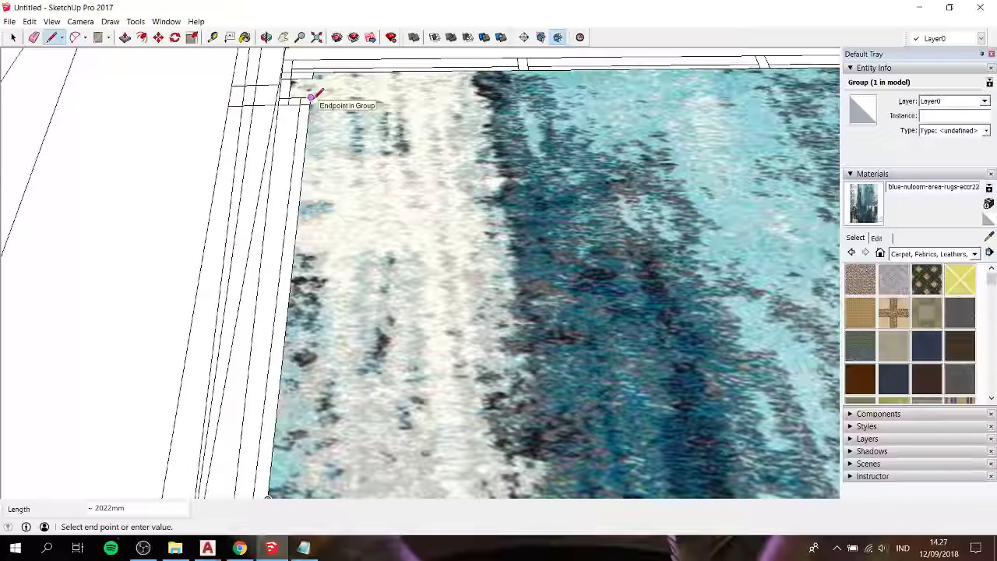
{"action": "left_click", "coordinate": [311, 96]}
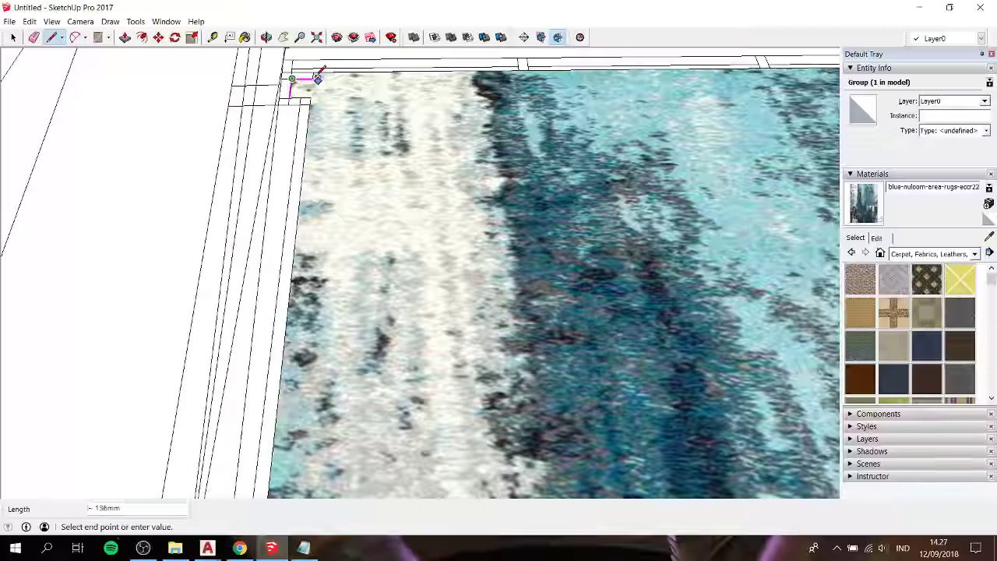
{"action": "left_click", "coordinate": [311, 78]}
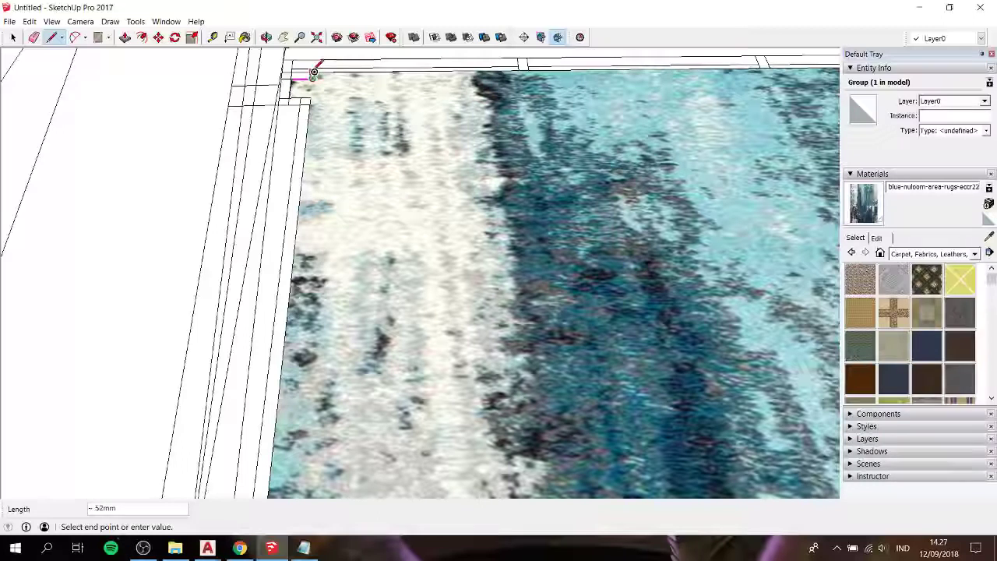
{"action": "scroll", "coordinate": [314, 68], "scroll_direction": "up", "scroll_amount": 2}
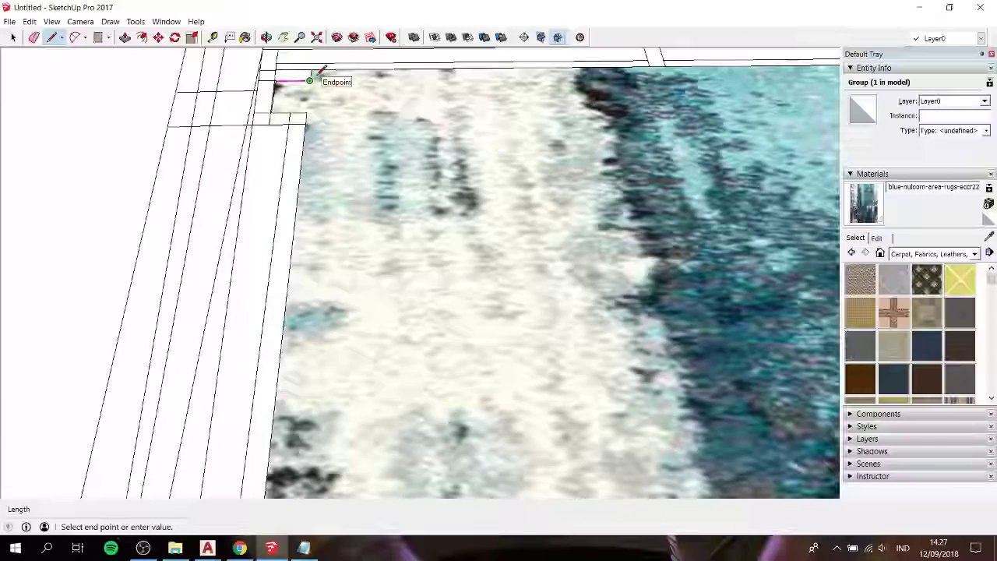
{"action": "scroll", "coordinate": [312, 67], "scroll_direction": "up", "scroll_amount": 2}
{"action": "left_click", "coordinate": [309, 66]}
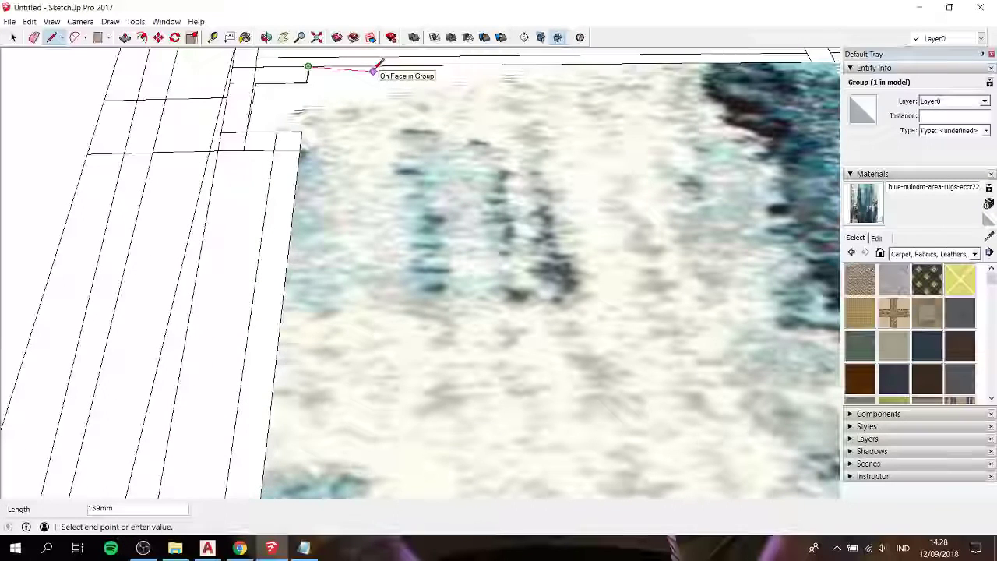
{"action": "key", "text": "Escape"}
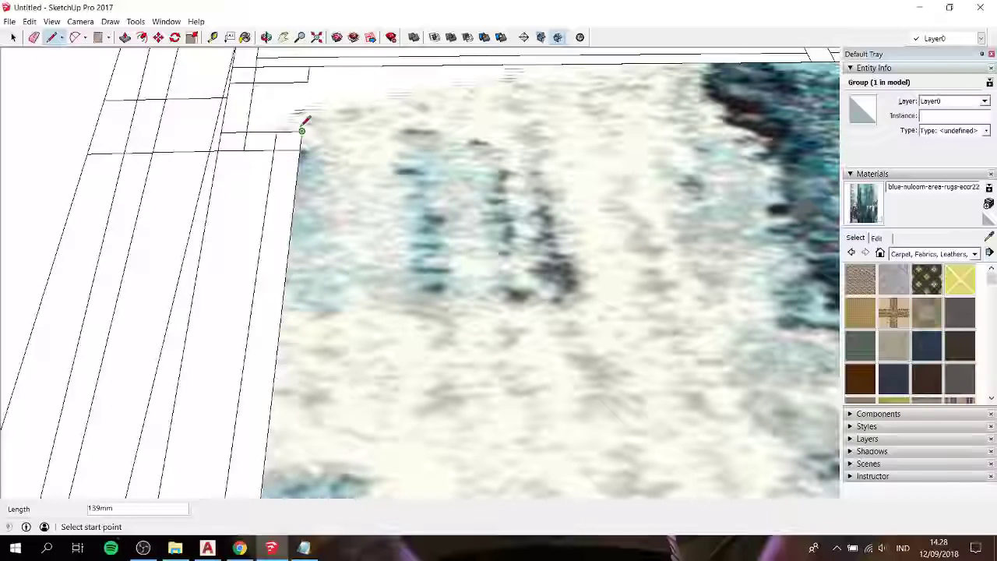
Add a short edge along the rug's top edge from its corner, then select and deselect it
{"action": "left_click", "coordinate": [302, 131]}
{"action": "scroll", "coordinate": [245, 124], "scroll_direction": "up", "scroll_amount": 2}
{"action": "scroll", "coordinate": [244, 127], "scroll_direction": "up", "scroll_amount": 2}
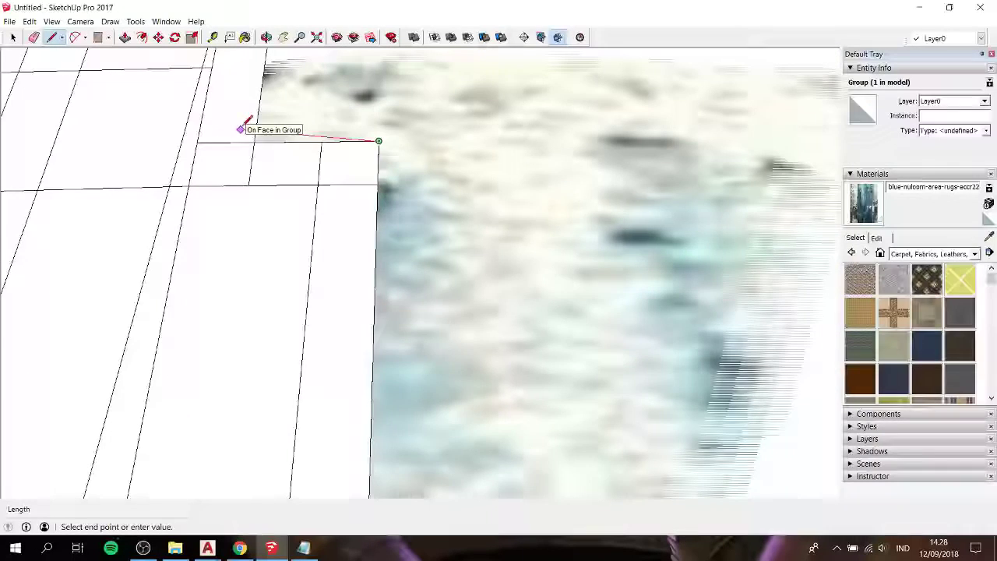
{"action": "key", "text": "space"}
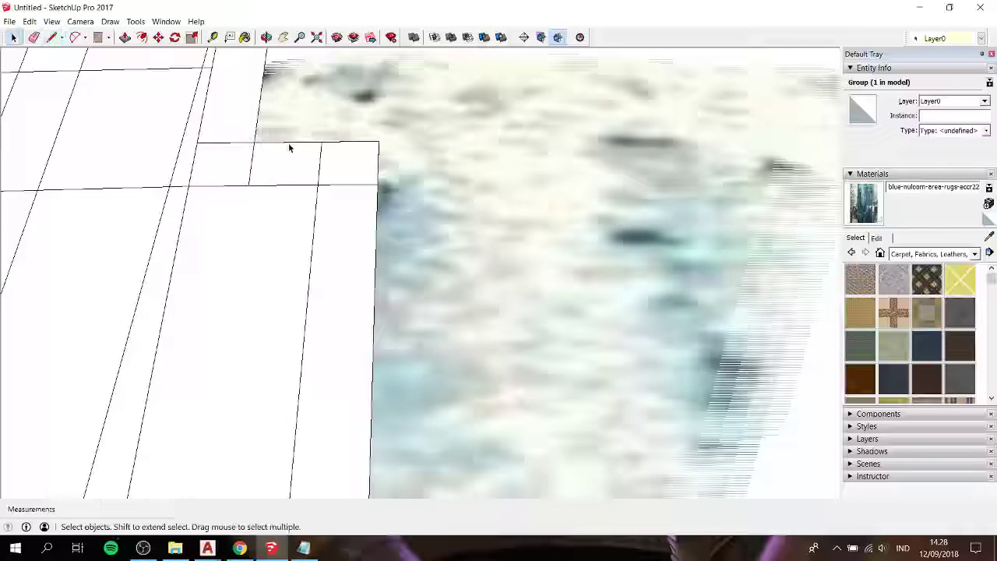
{"action": "left_click", "coordinate": [290, 144]}
{"action": "key", "text": "Escape"}
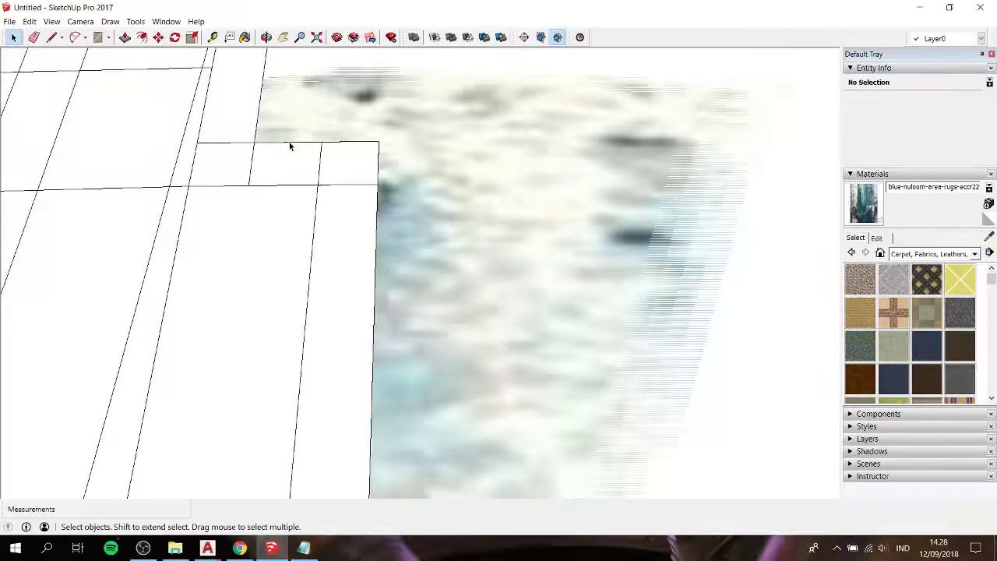
Trace the floor outline with L from the floor corner to the post's bottom-left corner
{"action": "key", "text": "l"}
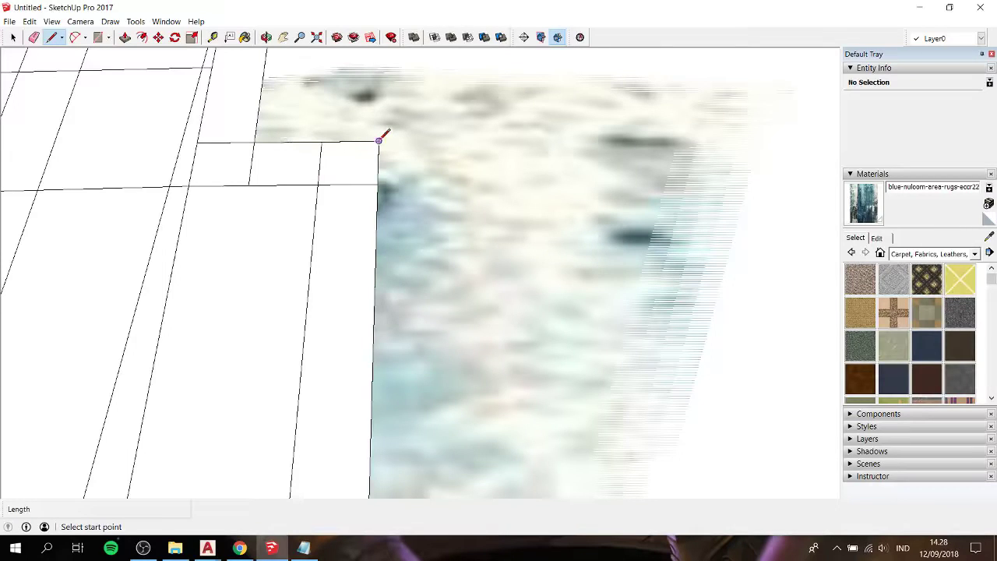
{"action": "left_click", "coordinate": [378, 141]}
{"action": "scroll", "coordinate": [250, 127], "scroll_direction": "up", "scroll_amount": 2}
{"action": "scroll", "coordinate": [250, 140], "scroll_direction": "up", "scroll_amount": 2}
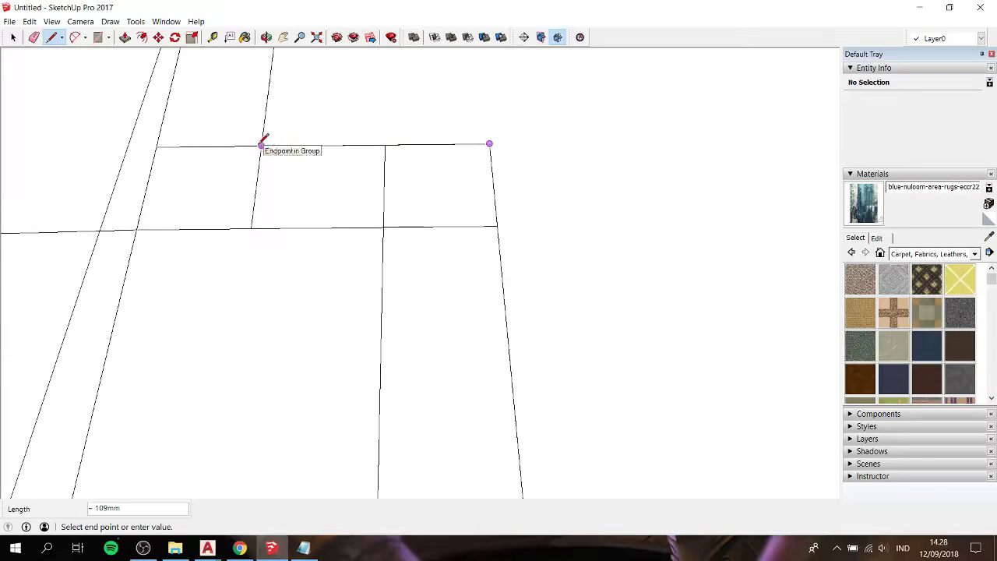
{"action": "scroll", "coordinate": [260, 140], "scroll_direction": "down", "scroll_amount": 3}
{"action": "mouse_move", "coordinate": [258, 138]}
{"action": "middle_mouse_down", "text": "shift"}
{"action": "mouse_move", "coordinate": [338, 216]}
{"action": "mouse_move", "coordinate": [361, 276]}
{"action": "mouse_move", "coordinate": [338, 269]}
{"action": "middle_mouse_up", "text": "shift"}
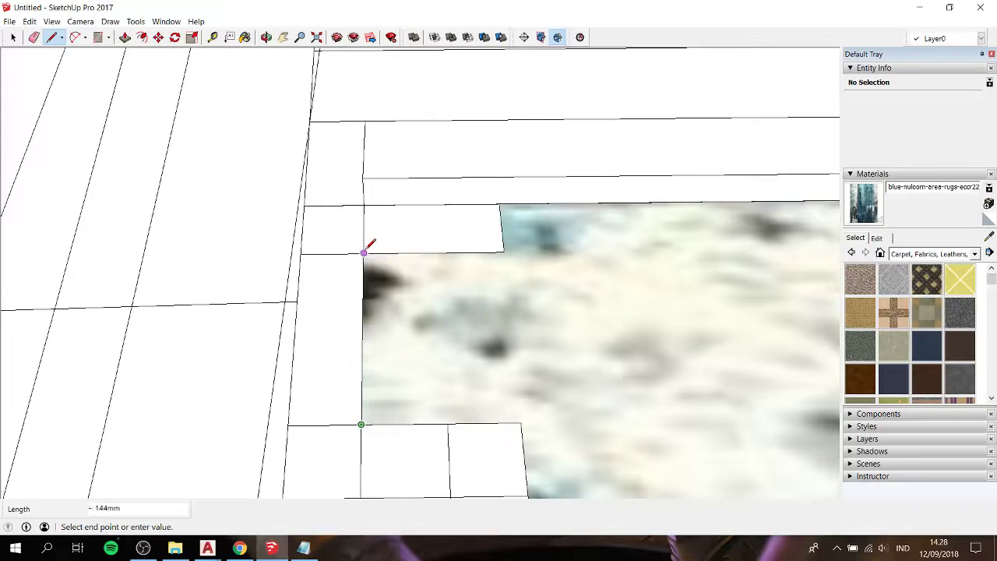
{"action": "left_click", "coordinate": [363, 253]}
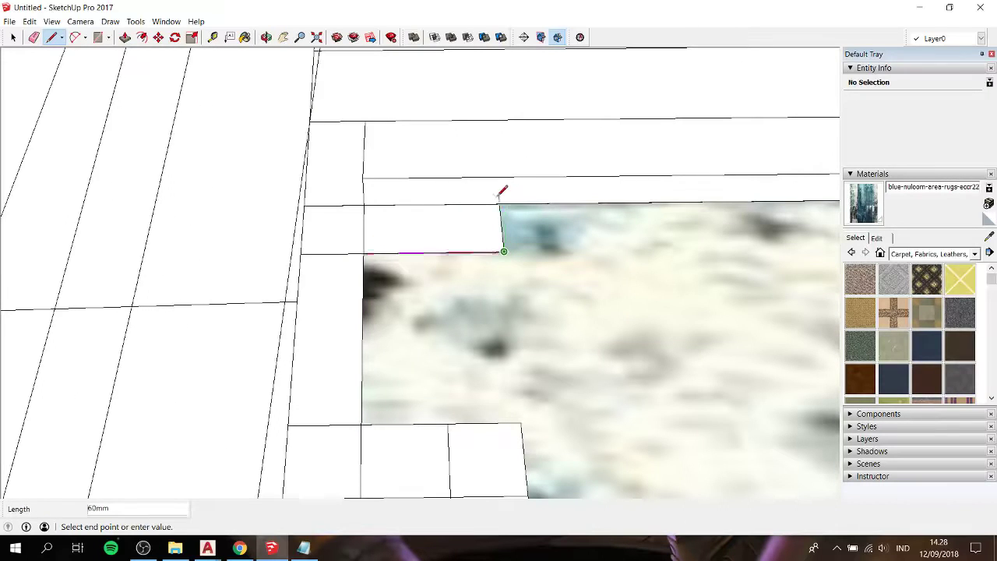
{"action": "scroll", "coordinate": [499, 203], "scroll_direction": "down", "scroll_amount": 3}
{"action": "mouse_move", "coordinate": [501, 196]}
{"action": "middle_mouse_down", "text": "shift"}
{"action": "mouse_move", "coordinate": [599, 211]}
{"action": "mouse_move", "coordinate": [208, 223]}
{"action": "mouse_move", "coordinate": [404, 219]}
{"action": "middle_mouse_up", "text": "shift"}
{"action": "scroll", "coordinate": [417, 214], "scroll_direction": "up", "scroll_amount": 2}
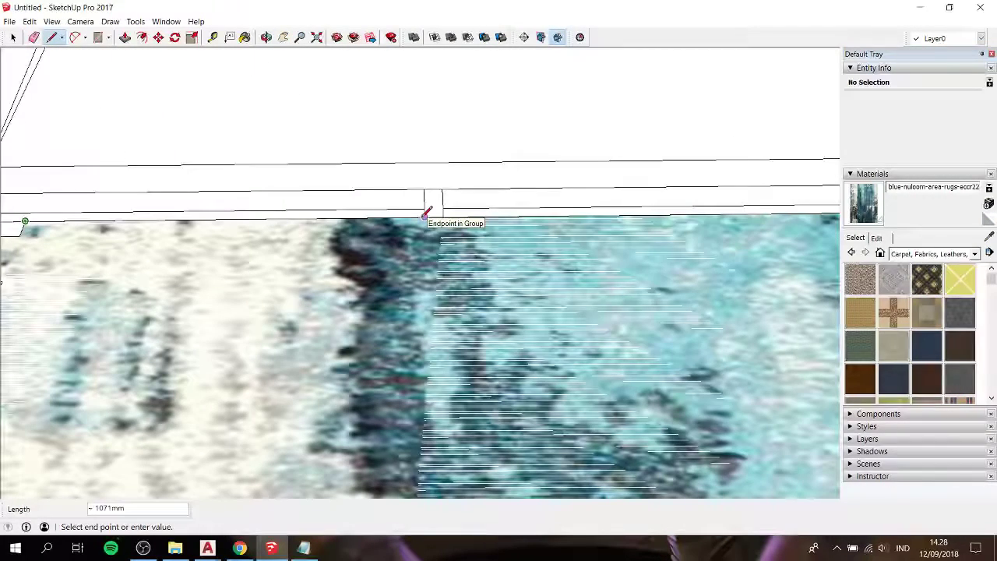
{"action": "left_click", "coordinate": [424, 216]}
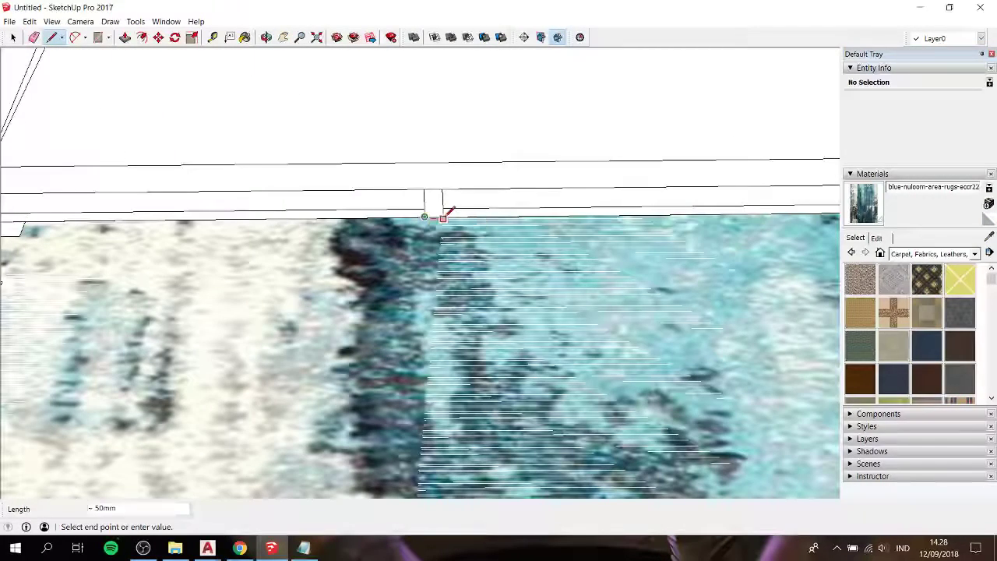
{"action": "scroll", "coordinate": [447, 211], "scroll_direction": "up", "scroll_amount": 2}
{"action": "scroll", "coordinate": [448, 211], "scroll_direction": "up", "scroll_amount": 1}
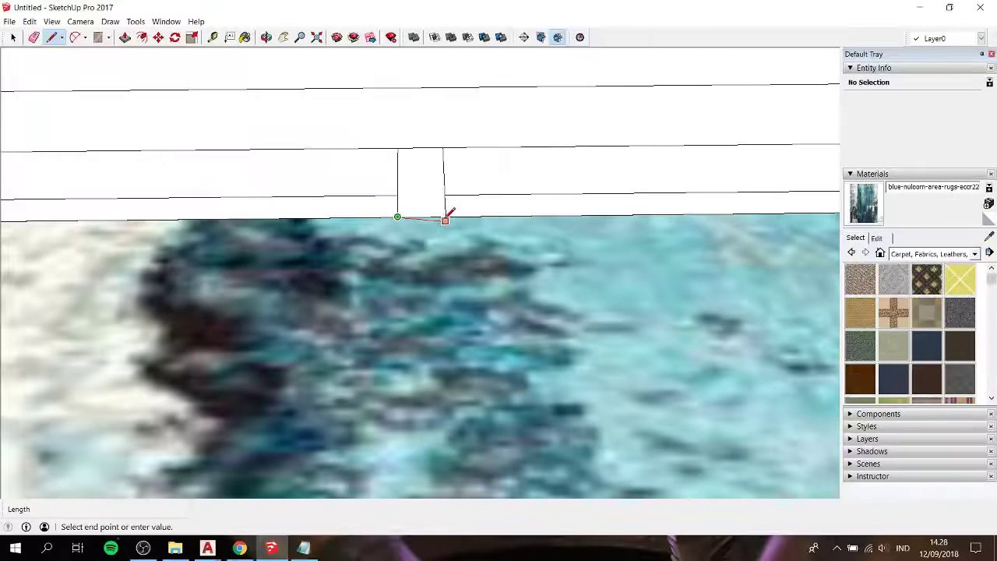
{"action": "scroll", "coordinate": [445, 219], "scroll_direction": "up", "scroll_amount": 1}
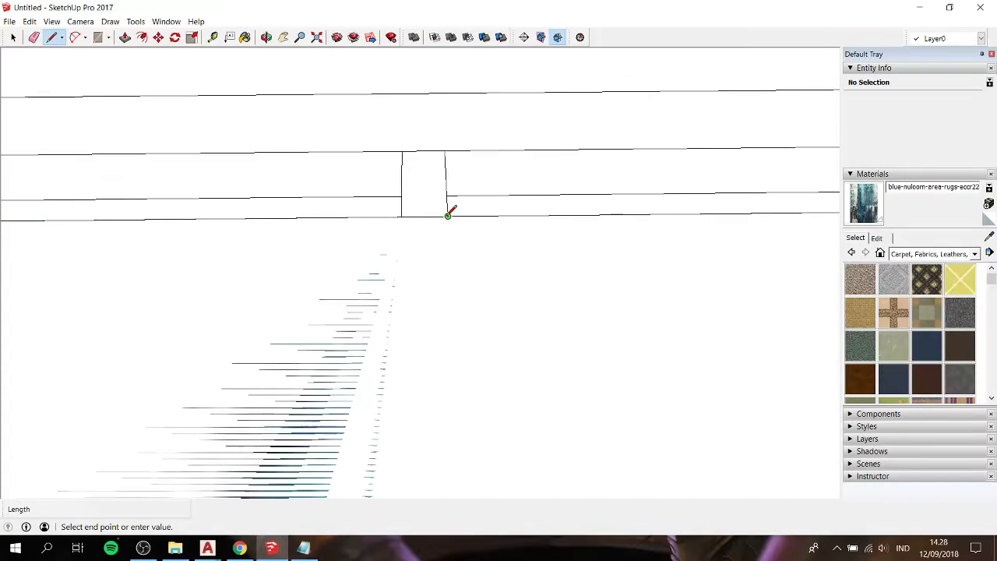
{"action": "middle_click_drag", "start_coordinate": [451, 212], "coordinate": [553, 240], "text": "shift"}
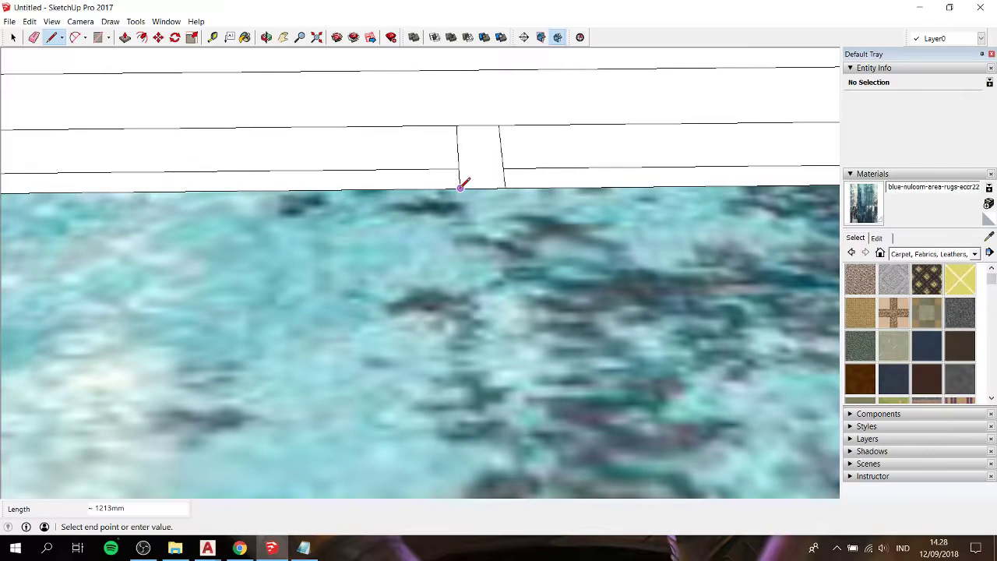
{"action": "left_click", "coordinate": [461, 186]}
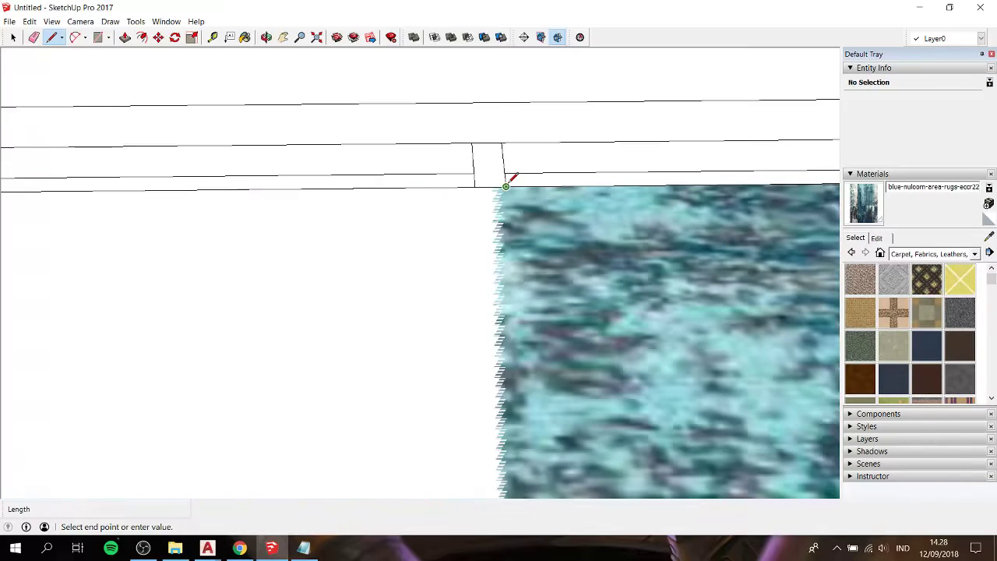
Continue the outline along the wall edge to the recess corner and the rug's far corner
{"action": "mouse_move", "coordinate": [509, 176]}
{"action": "middle_mouse_down", "text": "shift"}
{"action": "mouse_move", "coordinate": [445, 215]}
{"action": "mouse_move", "coordinate": [640, 213]}
{"action": "mouse_move", "coordinate": [550, 218]}
{"action": "mouse_move", "coordinate": [445, 207]}
{"action": "middle_mouse_up", "text": "shift"}
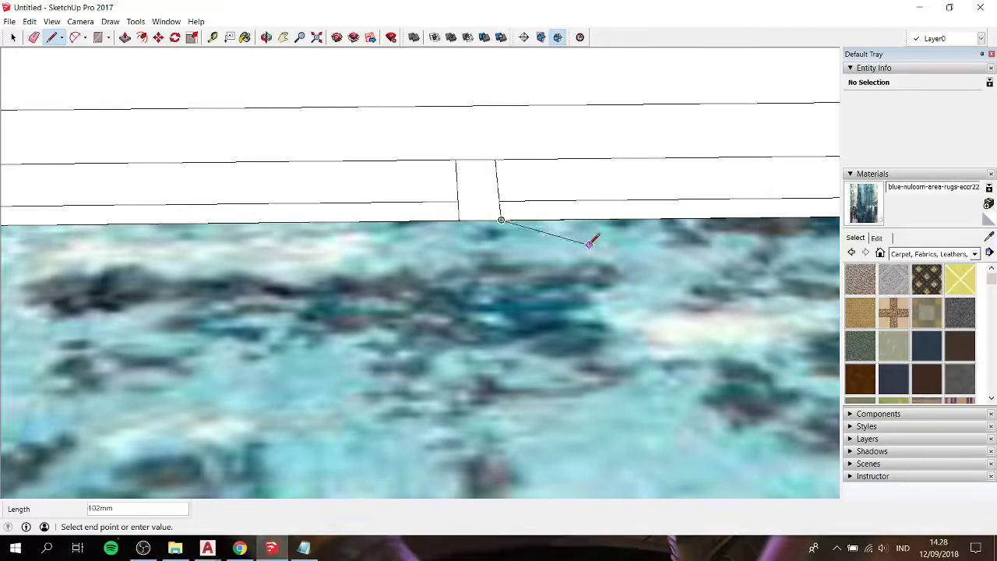
{"action": "mouse_move", "coordinate": [590, 243]}
{"action": "middle_mouse_down", "text": "shift"}
{"action": "mouse_move", "coordinate": [508, 240]}
{"action": "mouse_move", "coordinate": [632, 220]}
{"action": "mouse_move", "coordinate": [536, 247]}
{"action": "middle_mouse_up", "text": "shift"}
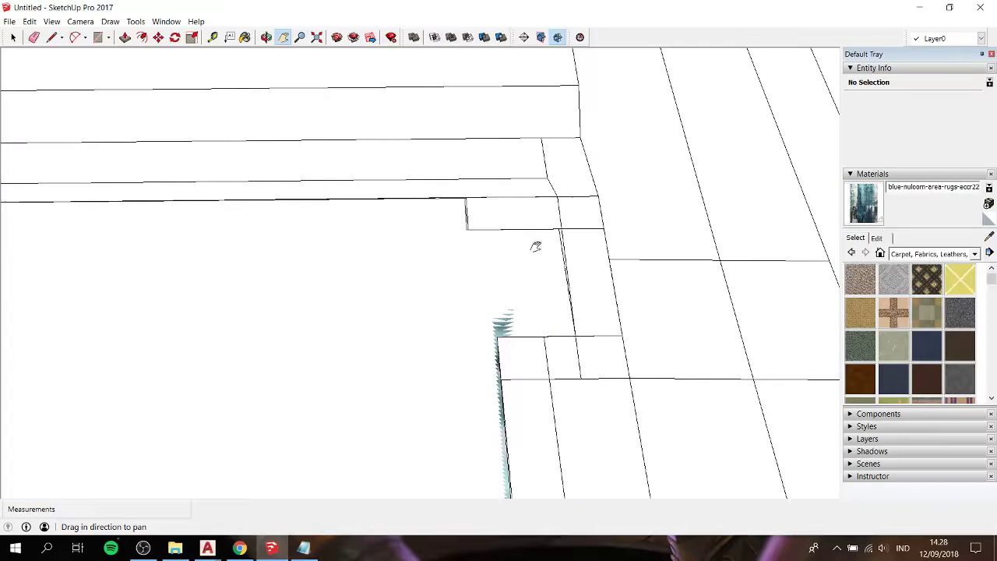
{"action": "middle_click_drag", "start_coordinate": [481, 203], "coordinate": [466, 194], "text": "shift"}
{"action": "left_click", "coordinate": [465, 194]}
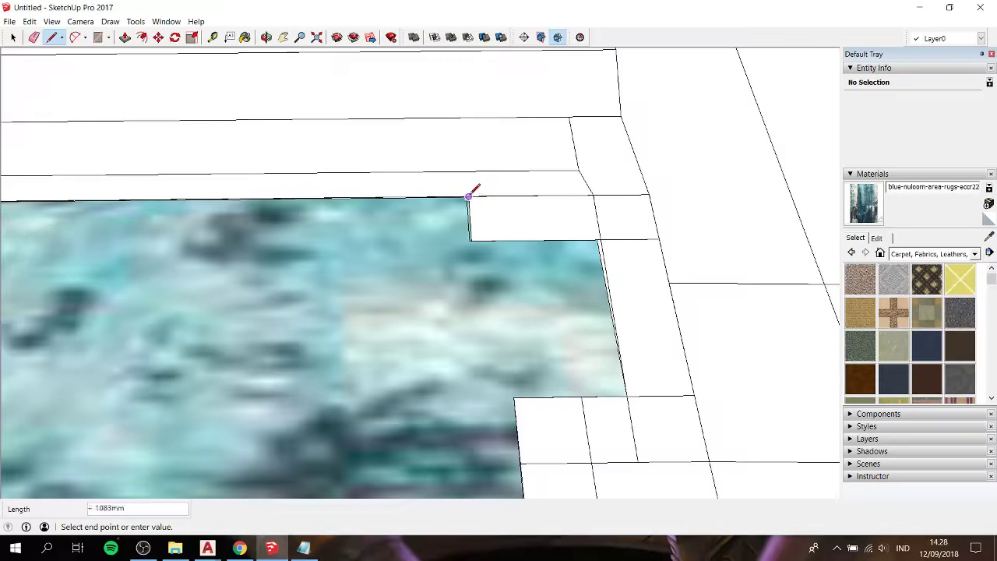
{"action": "left_click", "coordinate": [597, 239]}
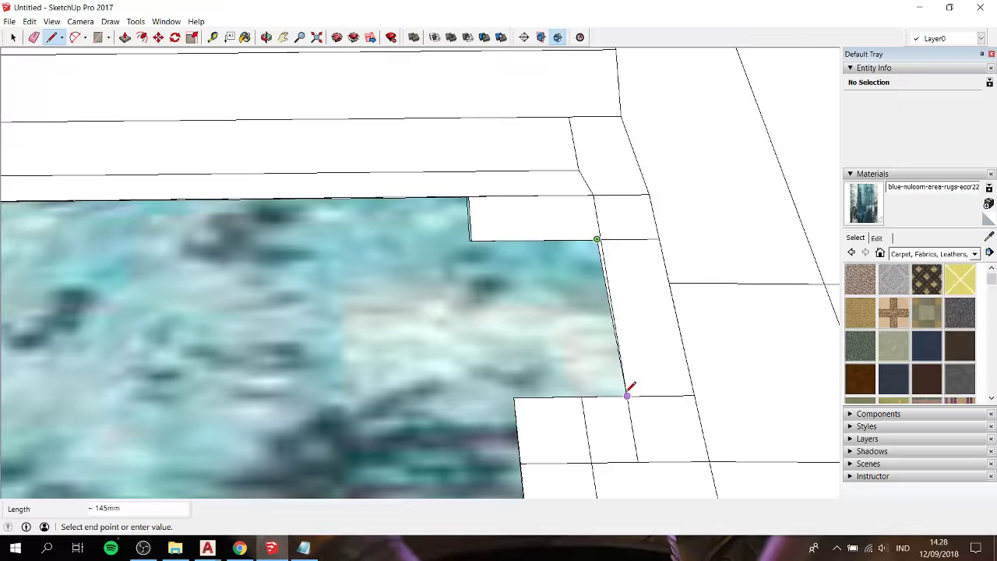
{"action": "scroll", "coordinate": [516, 382], "scroll_direction": "down", "scroll_amount": 3}
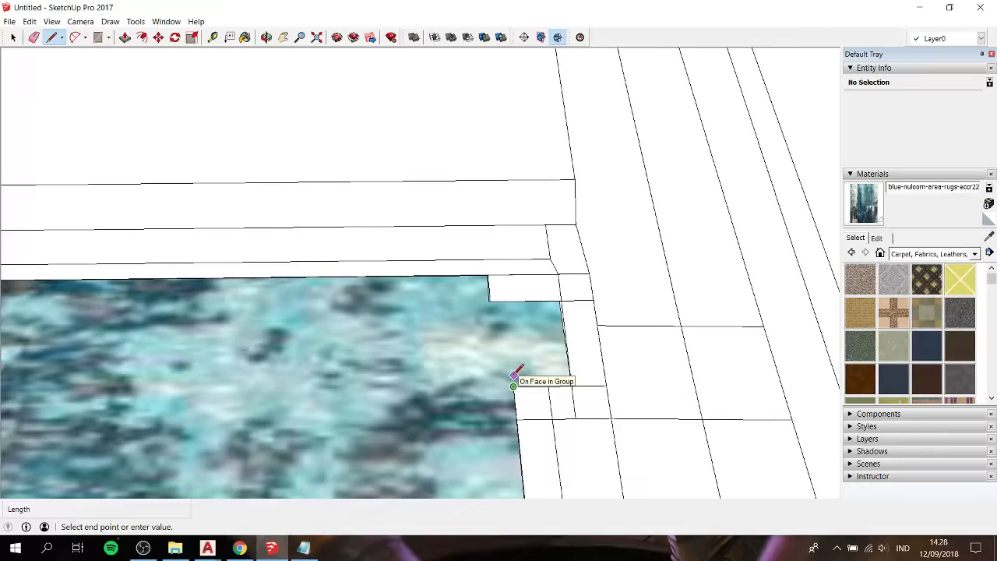
{"action": "scroll", "coordinate": [519, 379], "scroll_direction": "down", "scroll_amount": 3}
{"action": "mouse_move", "coordinate": [519, 379]}
{"action": "middle_mouse_down", "text": "shift"}
{"action": "mouse_move", "coordinate": [525, 401]}
{"action": "mouse_move", "coordinate": [474, 144]}
{"action": "middle_mouse_up", "text": "shift"}
{"action": "scroll", "coordinate": [457, 205], "scroll_direction": "down", "scroll_amount": 3}
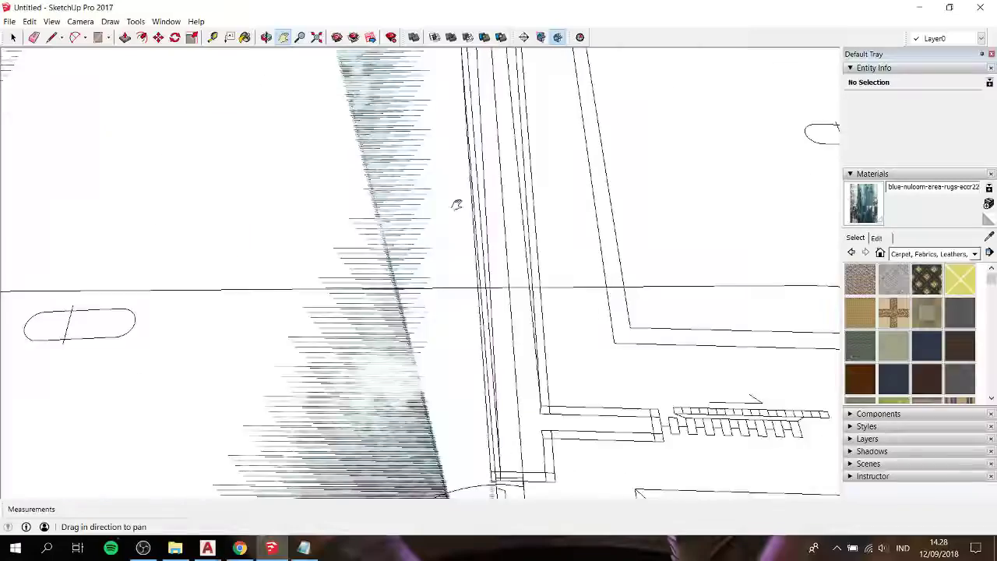
{"action": "scroll", "coordinate": [468, 245], "scroll_direction": "up", "scroll_amount": 5}
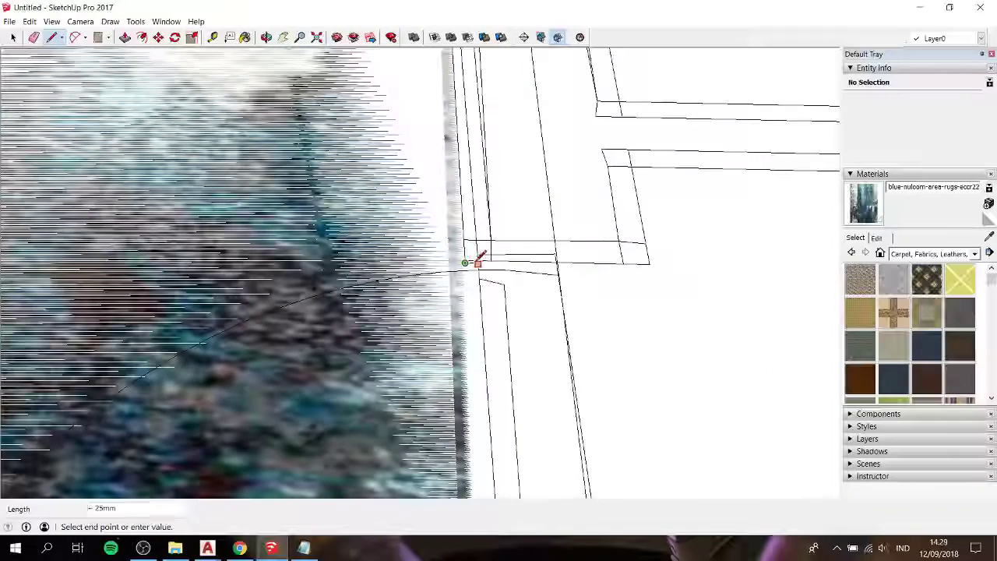
{"action": "scroll", "coordinate": [472, 260], "scroll_direction": "down", "scroll_amount": 2}
{"action": "scroll", "coordinate": [490, 260], "scroll_direction": "up", "scroll_amount": 4}
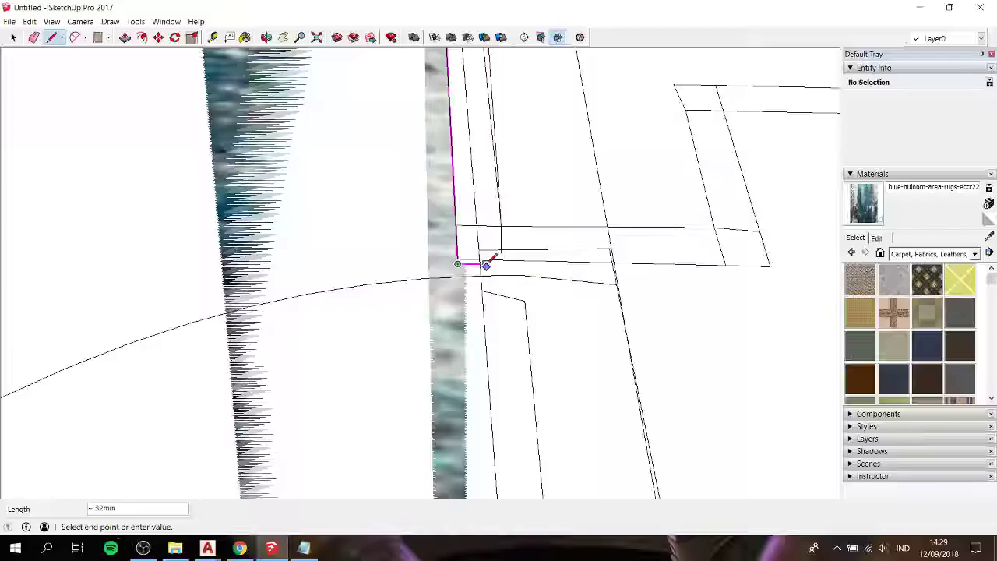
{"action": "left_click", "coordinate": [483, 263]}
Extend the outline along the bathroom's edge and close the loop into a floor face
{"action": "scroll", "coordinate": [481, 263], "scroll_direction": "up", "scroll_amount": 4}
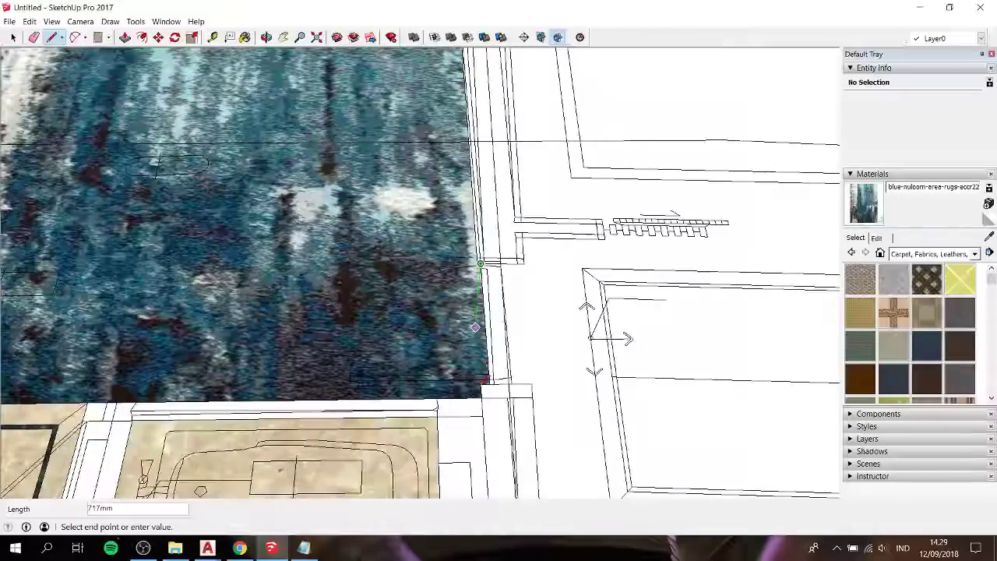
{"action": "scroll", "coordinate": [483, 382], "scroll_direction": "up", "scroll_amount": 3}
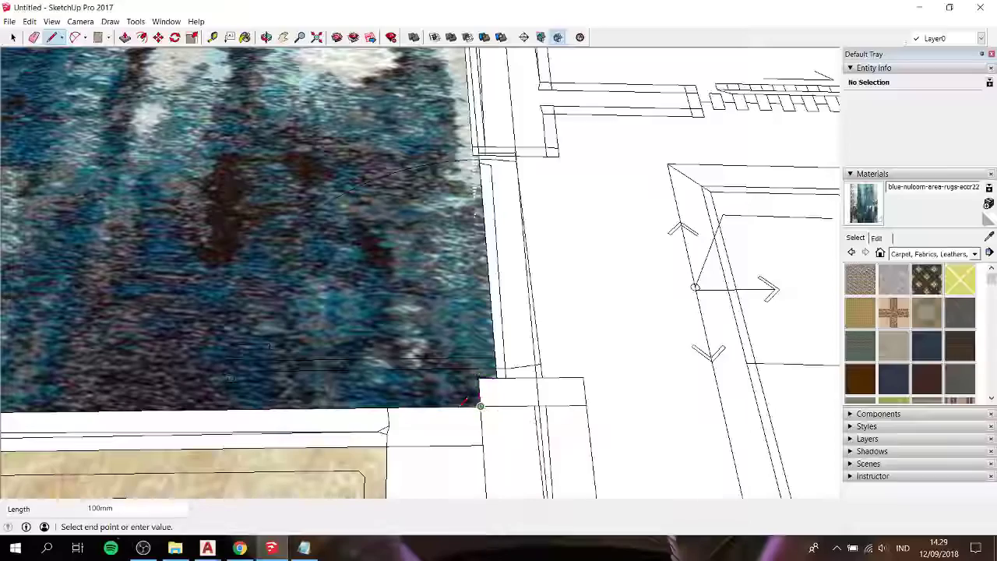
{"action": "scroll", "coordinate": [480, 406], "scroll_direction": "down", "scroll_amount": 3}
{"action": "scroll", "coordinate": [468, 406], "scroll_direction": "down", "scroll_amount": 2}
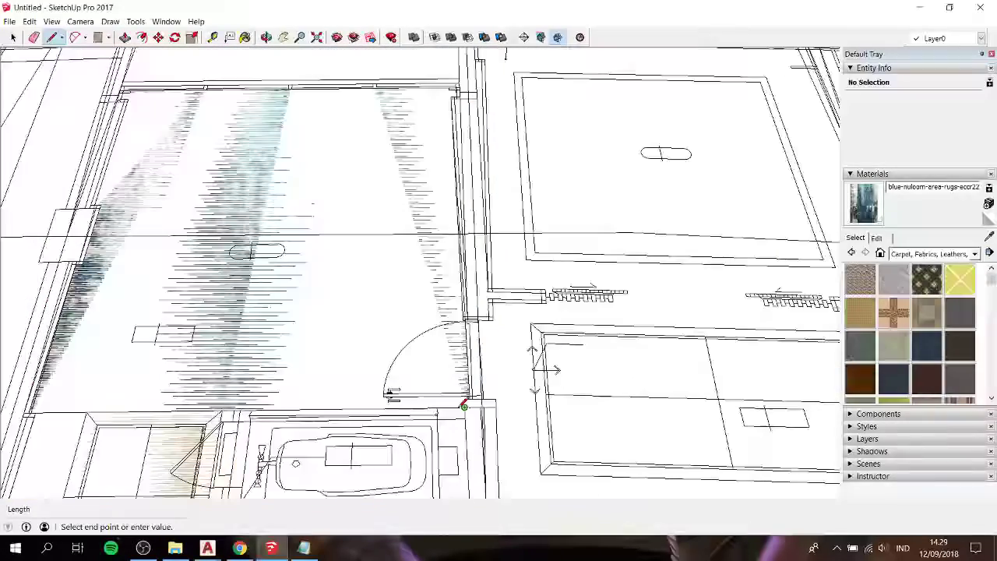
{"action": "scroll", "coordinate": [257, 407], "scroll_direction": "up", "scroll_amount": 2}
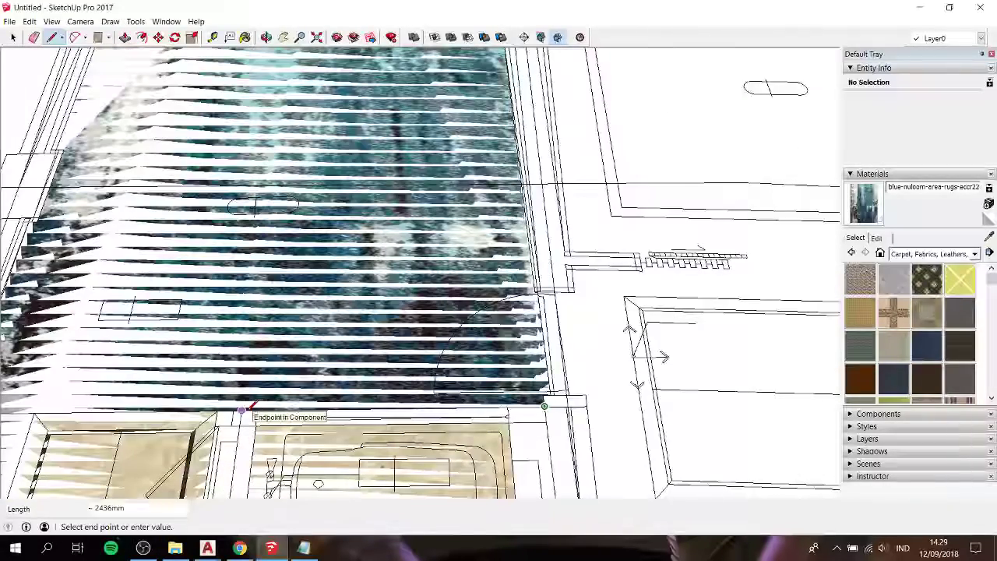
{"action": "left_click", "coordinate": [242, 410]}
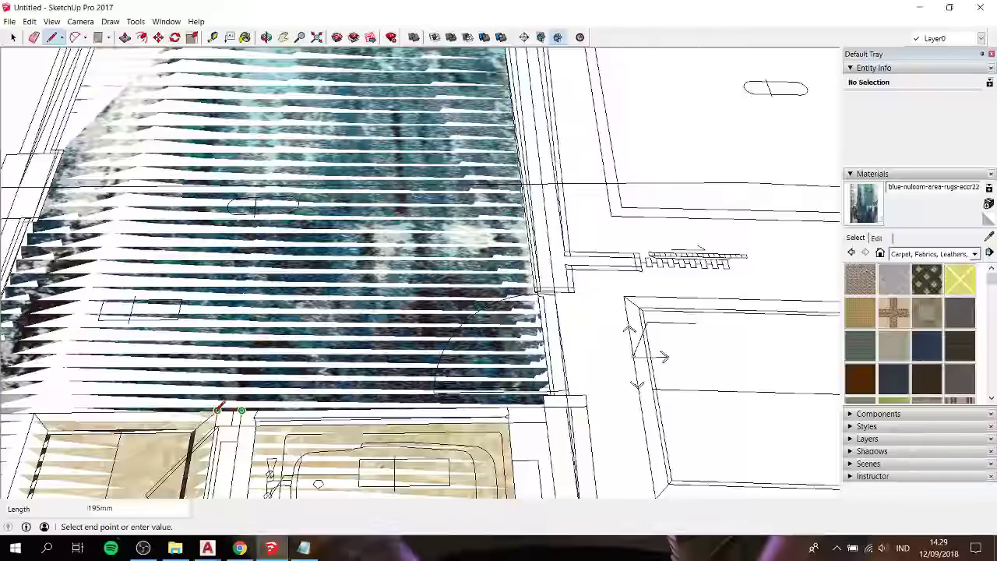
{"action": "left_click", "coordinate": [242, 410]}
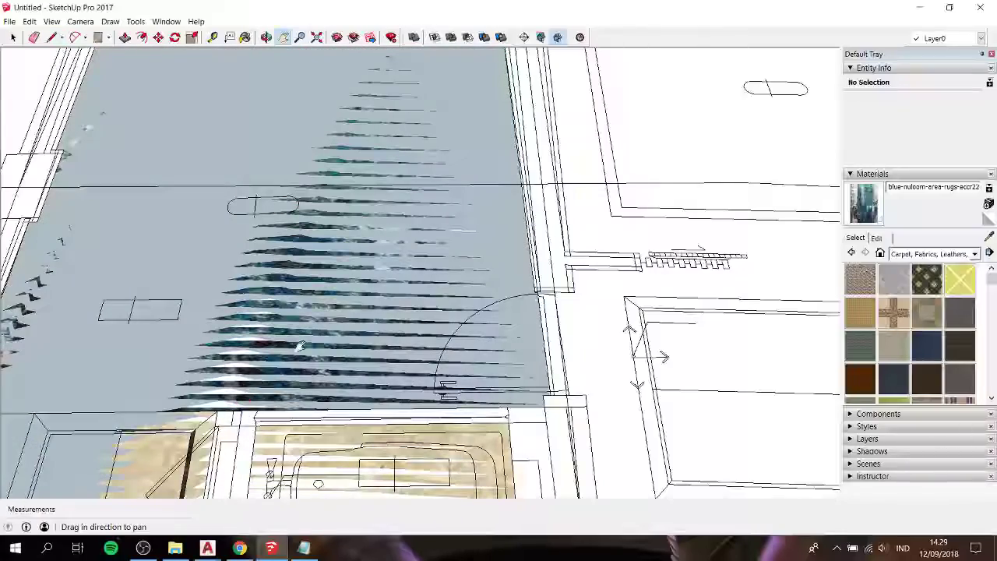
{"action": "middle_click_drag", "start_coordinate": [242, 410], "coordinate": [433, 200], "text": "shift"}
Select the whole traced floor face with its edges and center it in the view
{"action": "key", "text": "space"}
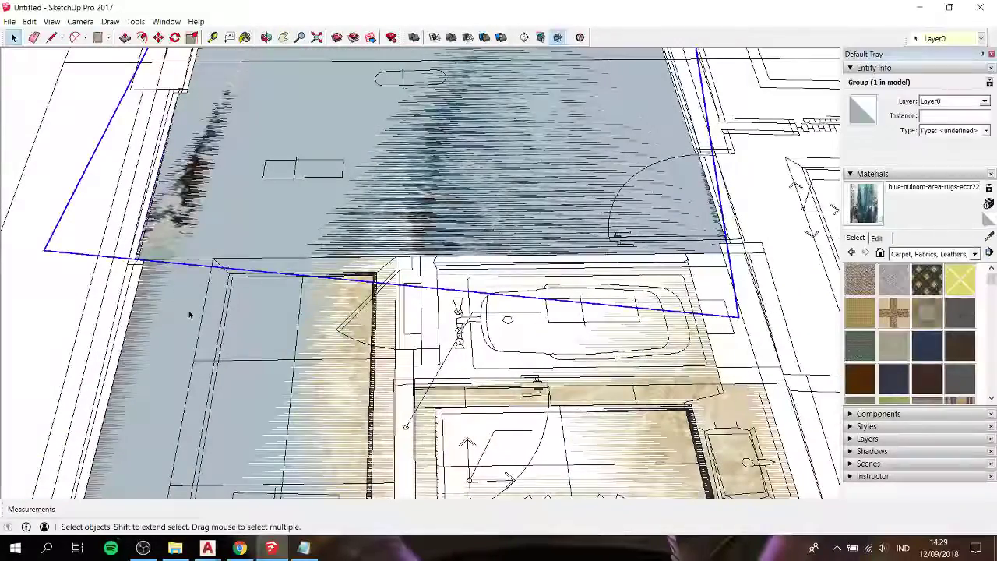
{"action": "left_click", "coordinate": [189, 315]}
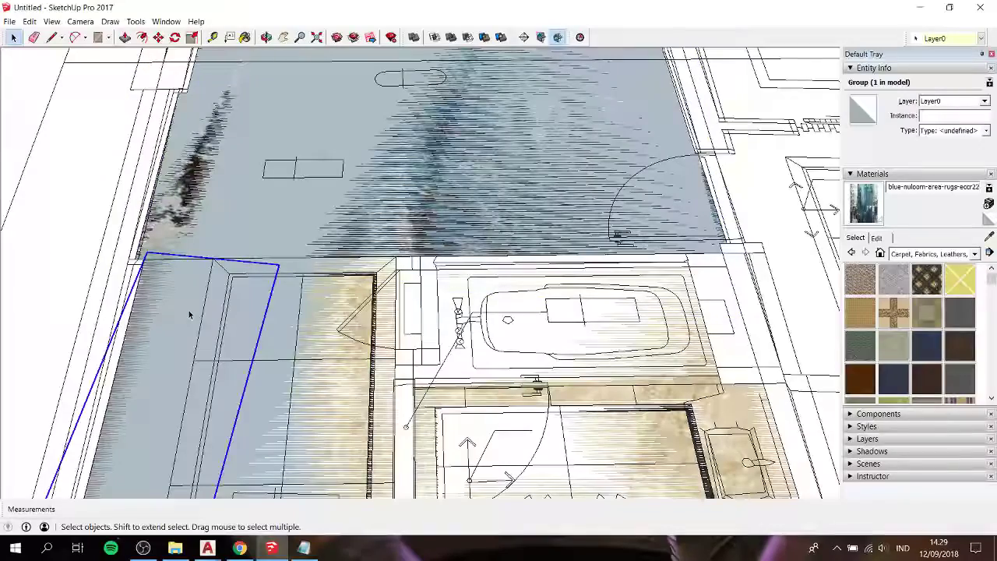
{"action": "triple_click", "coordinate": [404, 262]}
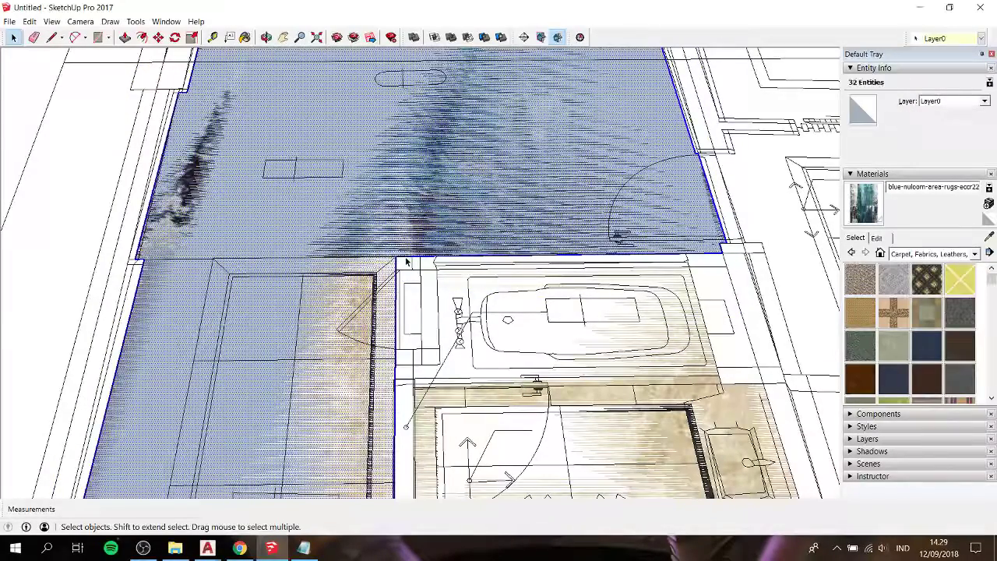
{"action": "scroll", "coordinate": [406, 263], "scroll_direction": "down", "scroll_amount": 3}
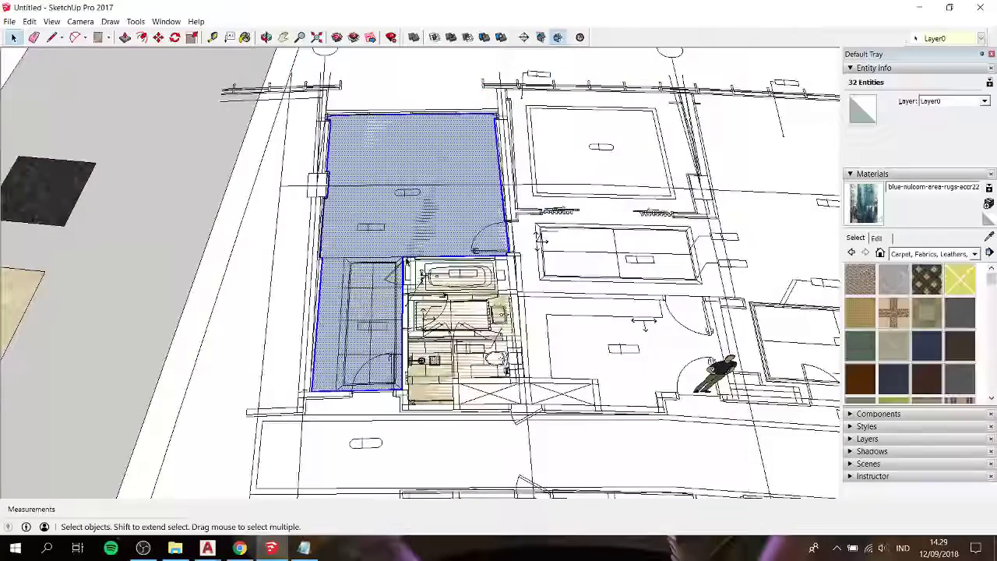
{"action": "scroll", "coordinate": [406, 263], "scroll_direction": "up", "scroll_amount": 3}
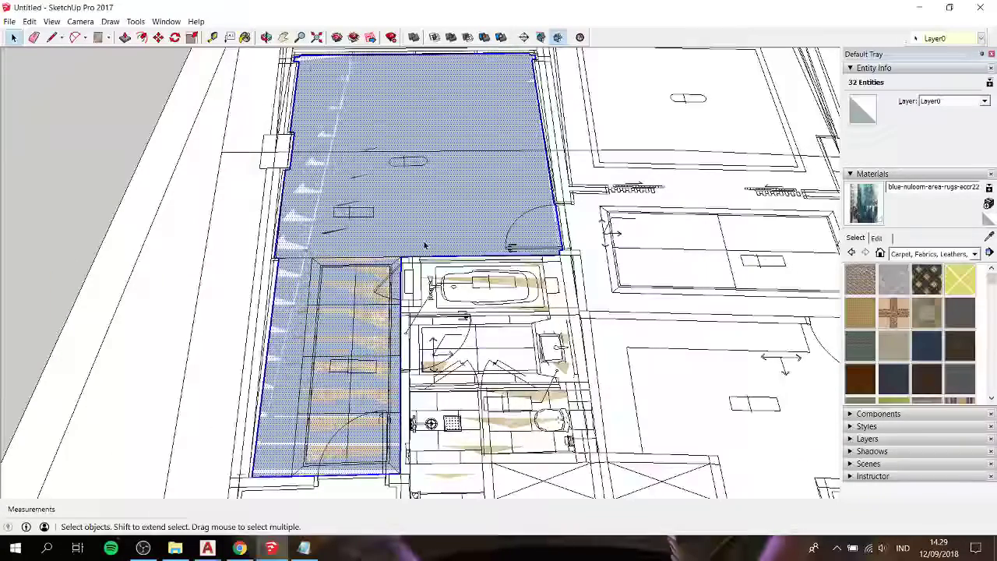
{"action": "middle_click_drag", "start_coordinate": [440, 382], "coordinate": [439, 331], "text": "shift"}
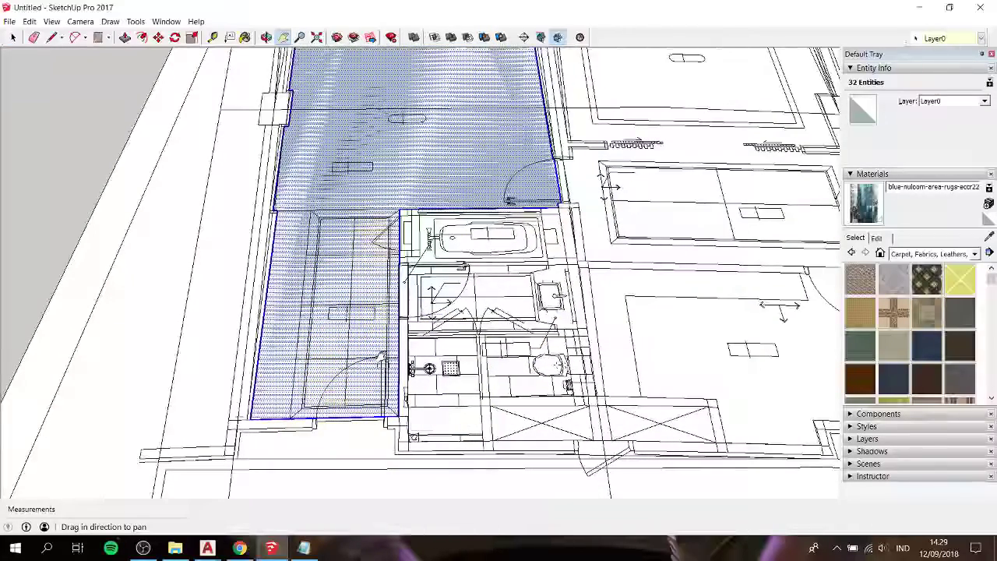
{"action": "scroll", "coordinate": [401, 352], "scroll_direction": "up", "scroll_amount": 2}
{"action": "left_click_drag", "start_coordinate": [620, 370], "coordinate": [596, 354]}
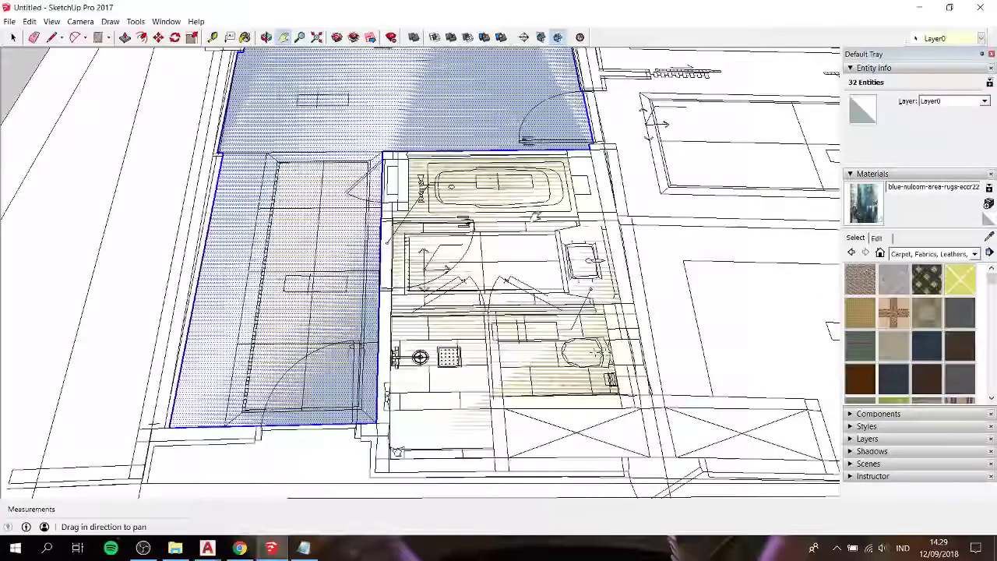
Offset the floor face's outline by 130 mm to form a wall band
{"action": "key", "text": "f"}
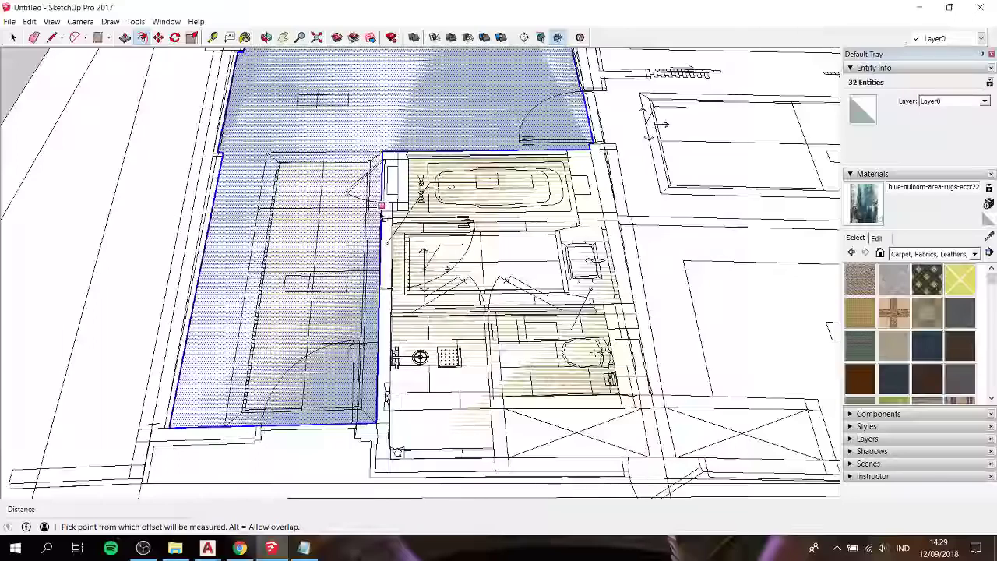
{"action": "left_click", "coordinate": [383, 231]}
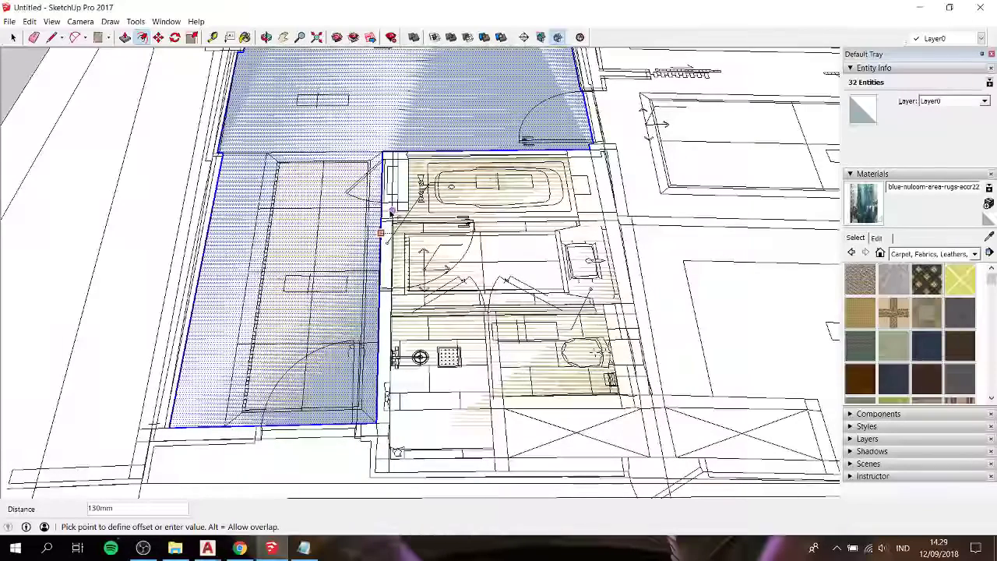
{"action": "left_click", "coordinate": [391, 211]}
{"action": "key", "text": "space"}
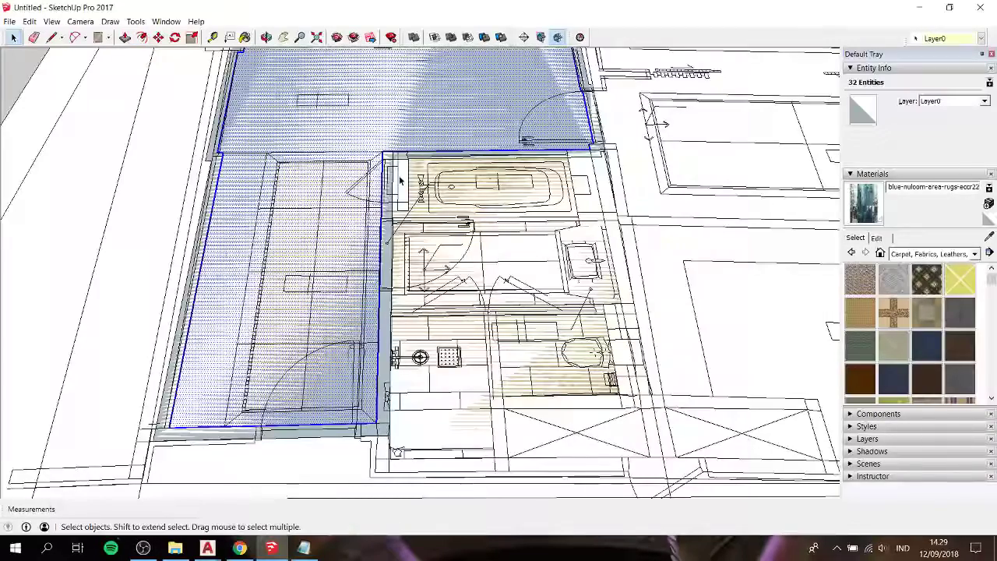
Move the short corner edge above the bathtub about 60 mm right to align with the wall line
{"action": "middle_click_drag", "start_coordinate": [399, 175], "coordinate": [511, 225], "text": "shift"}
{"action": "scroll", "coordinate": [512, 225], "scroll_direction": "up", "scroll_amount": 5}
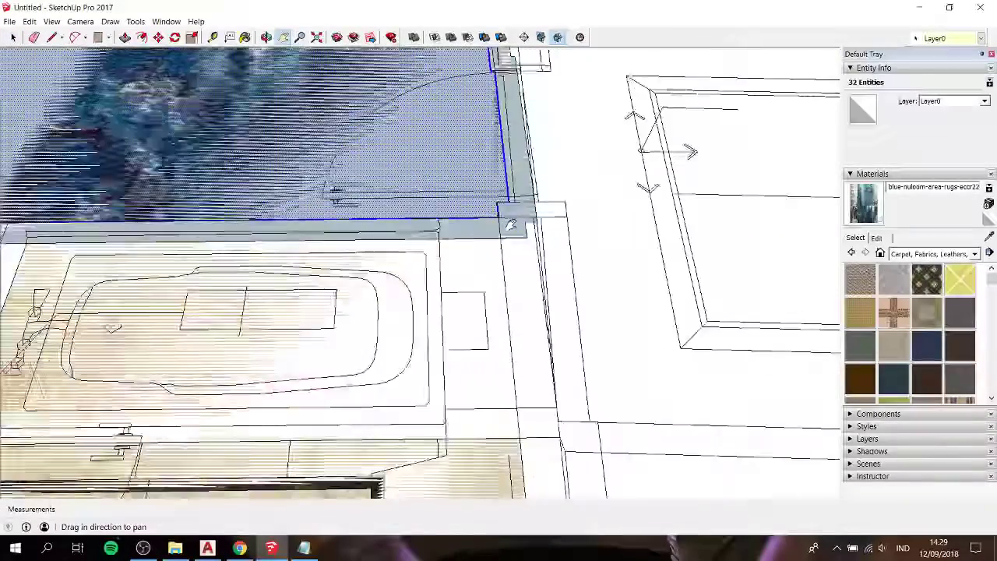
{"action": "scroll", "coordinate": [511, 225], "scroll_direction": "up", "scroll_amount": 3}
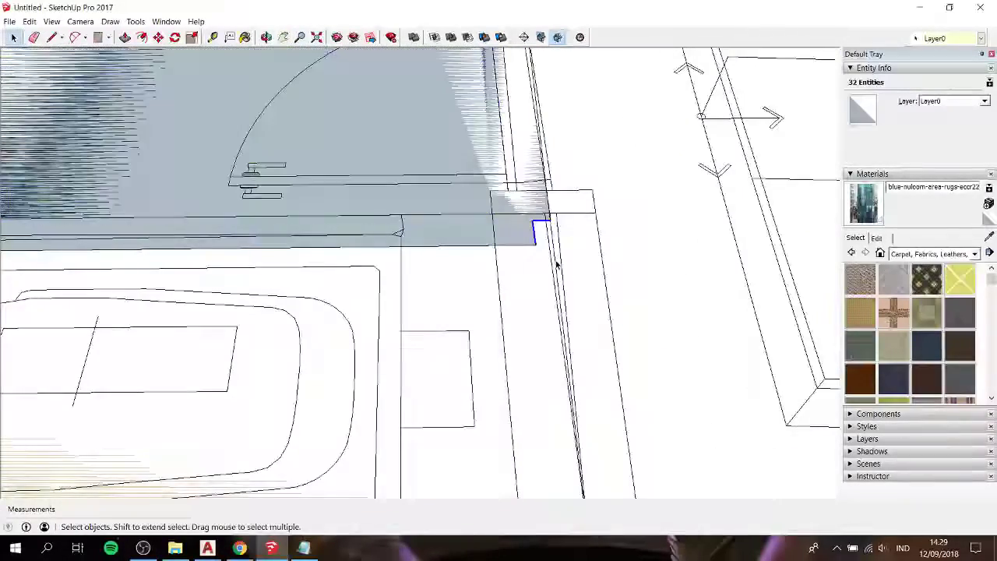
{"action": "left_click", "coordinate": [544, 226]}
{"action": "scroll", "coordinate": [544, 226], "scroll_direction": "up", "scroll_amount": 2}
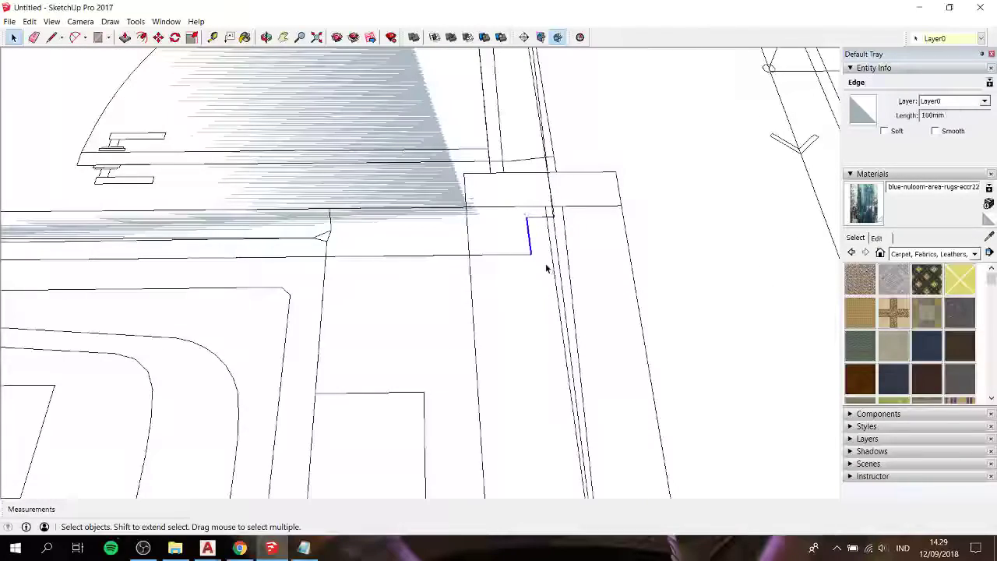
{"action": "key", "text": "m"}
{"action": "left_click", "coordinate": [527, 218]}
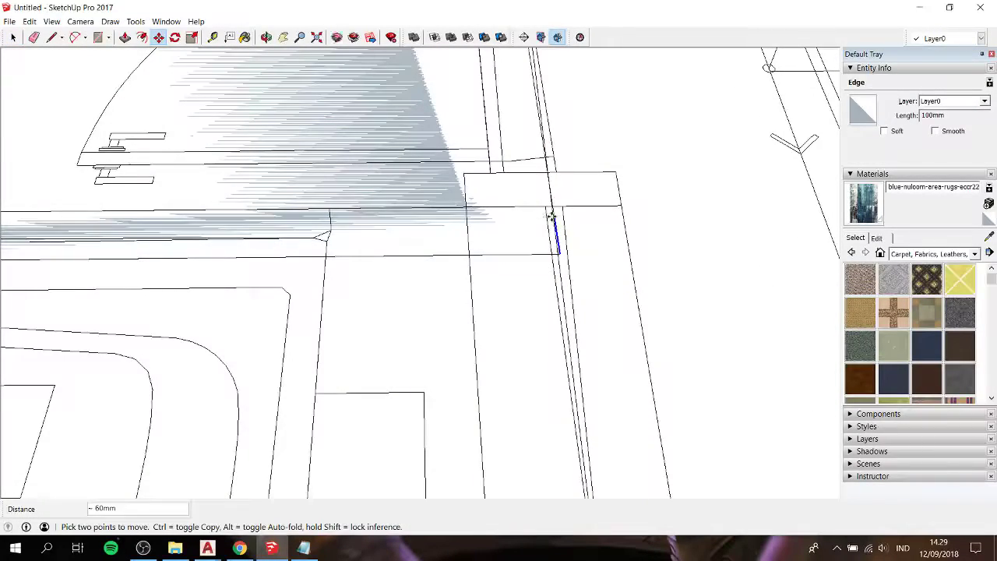
{"action": "scroll", "coordinate": [550, 216], "scroll_direction": "down", "scroll_amount": 3}
{"action": "scroll", "coordinate": [345, 248], "scroll_direction": "down", "scroll_amount": 2}
{"action": "key", "text": "space"}
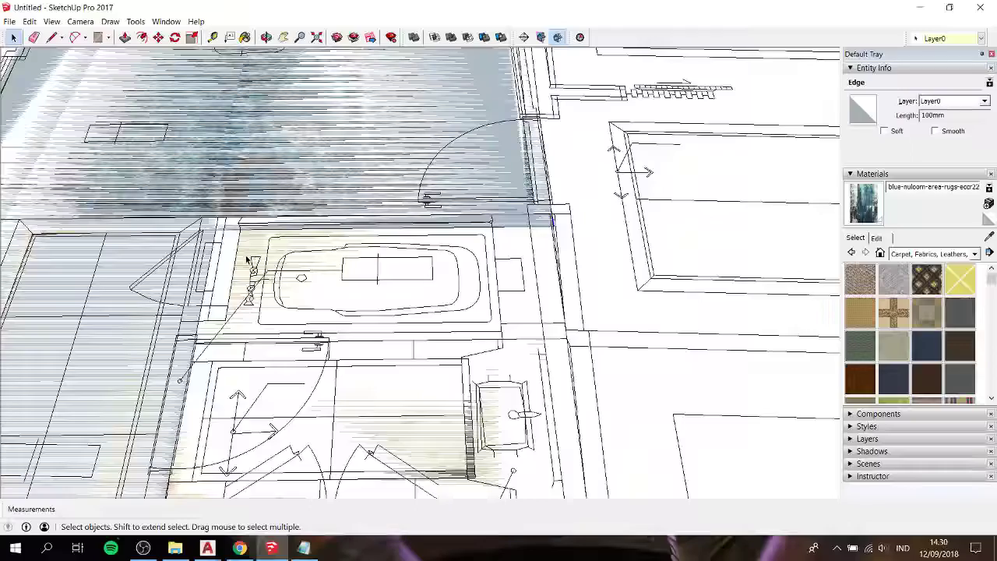
Select the room's floor face over the bathroom plan
{"action": "middle_click_drag", "start_coordinate": [282, 276], "coordinate": [367, 234], "text": "shift"}
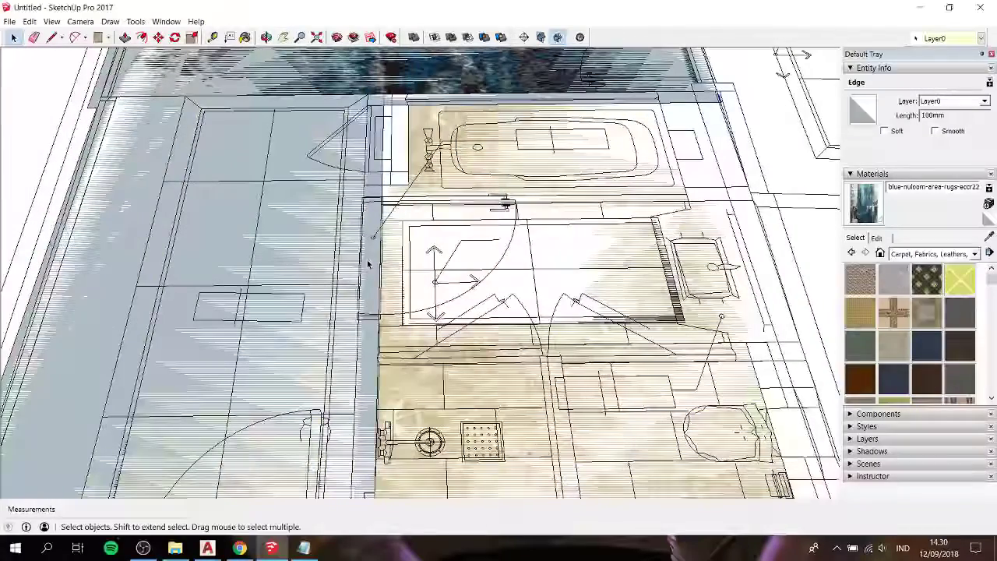
{"action": "scroll", "coordinate": [390, 230], "scroll_direction": "down", "scroll_amount": 2}
{"action": "left_click", "coordinate": [390, 231]}
{"action": "scroll", "coordinate": [428, 357], "scroll_direction": "up", "scroll_amount": 1}
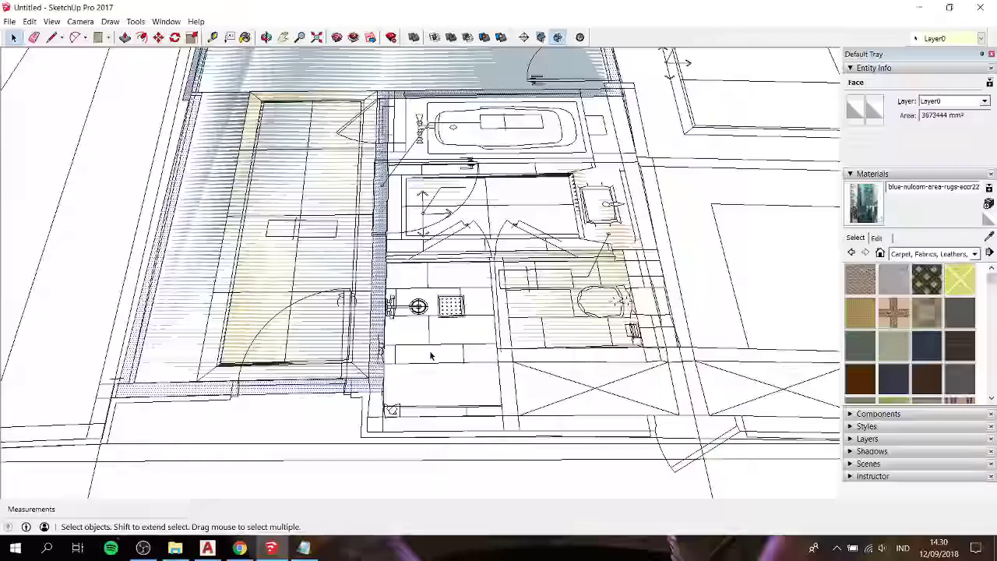
{"action": "scroll", "coordinate": [394, 413], "scroll_direction": "up", "scroll_amount": 2}
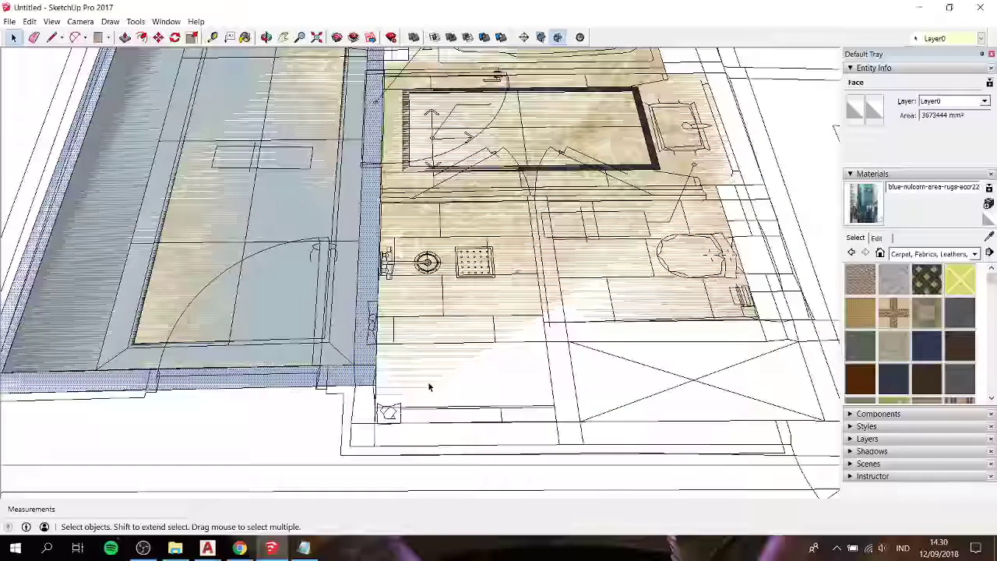
Measure the wall thickness beside the shower and at the corner above the bathtub
{"action": "key", "text": "l"}
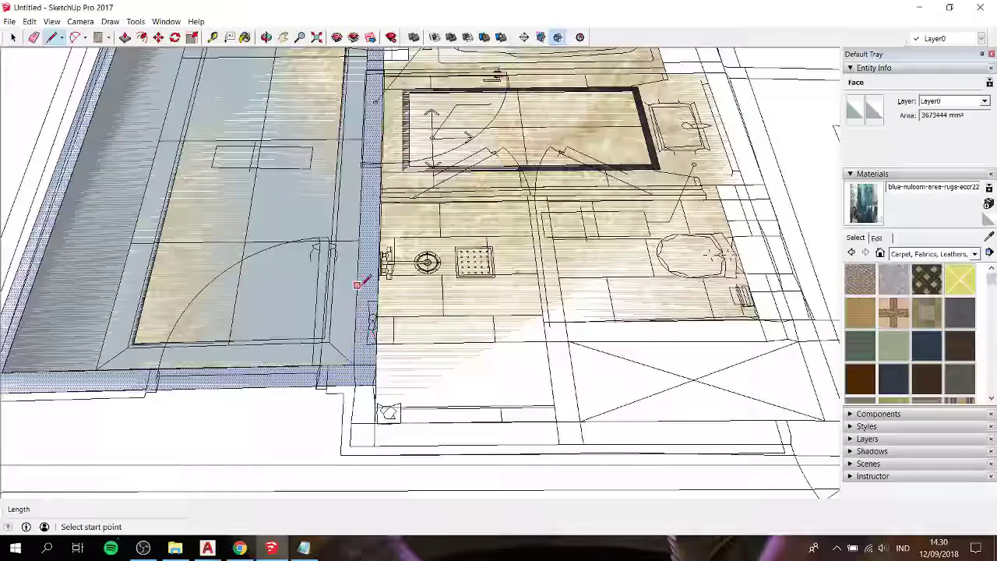
{"action": "key", "text": "t"}
{"action": "left_click", "coordinate": [357, 255]}
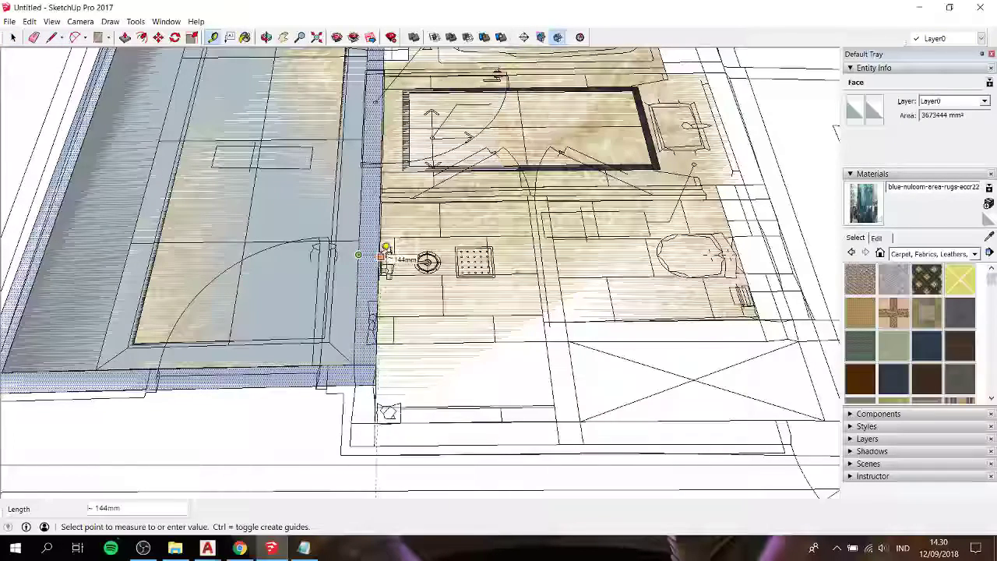
{"action": "scroll", "coordinate": [385, 248], "scroll_direction": "up", "scroll_amount": 1}
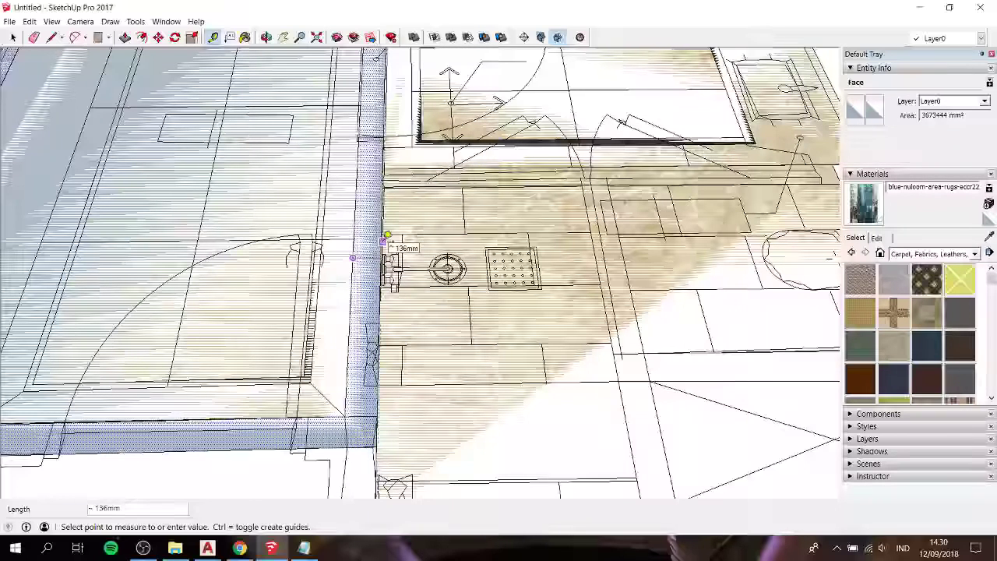
{"action": "key", "text": "space"}
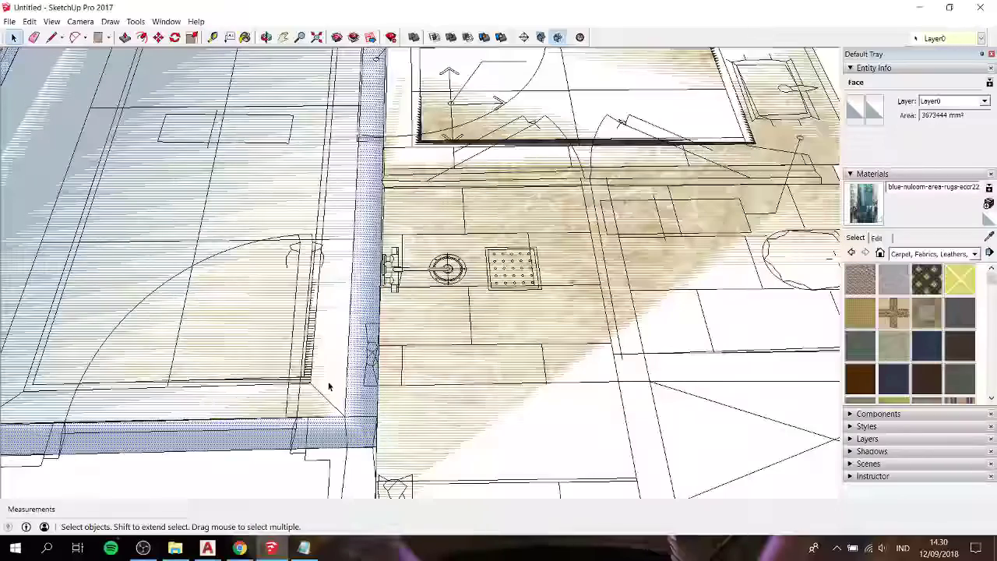
{"action": "scroll", "coordinate": [329, 388], "scroll_direction": "down", "scroll_amount": 3}
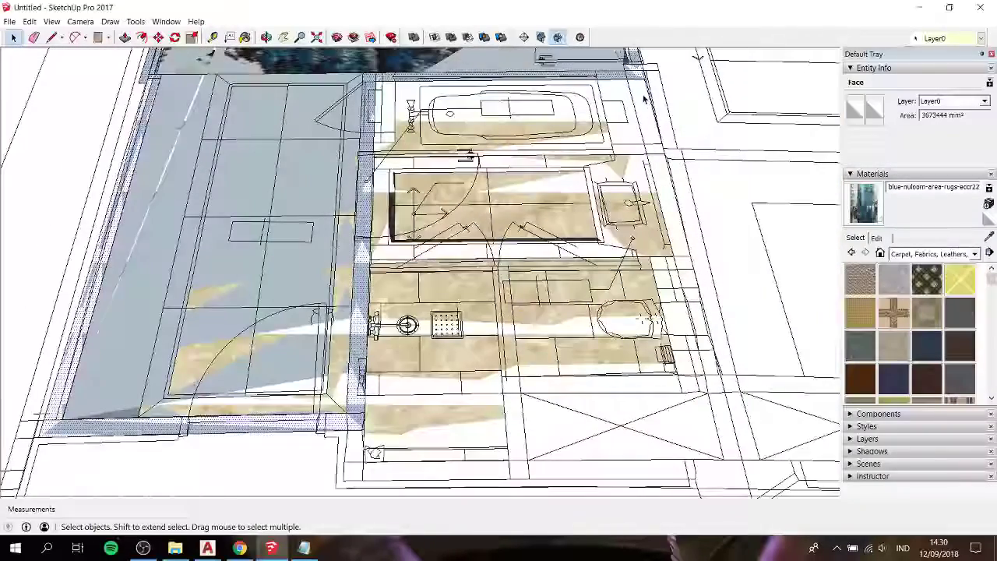
{"action": "scroll", "coordinate": [643, 99], "scroll_direction": "up", "scroll_amount": 5}
{"action": "middle_click_drag", "start_coordinate": [644, 99], "coordinate": [500, 289], "text": "shift"}
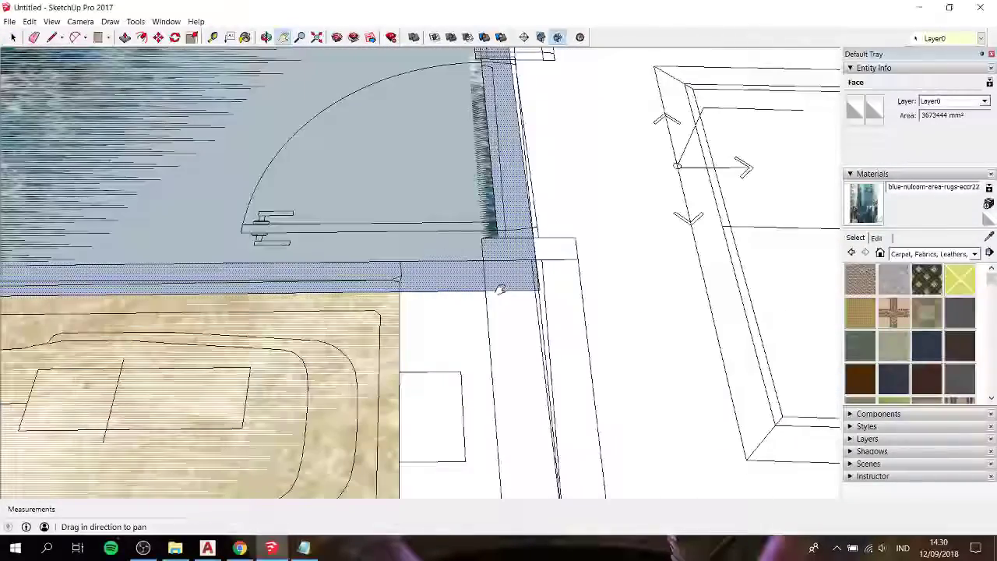
{"action": "key", "text": "t"}
{"action": "left_click", "coordinate": [483, 259]}
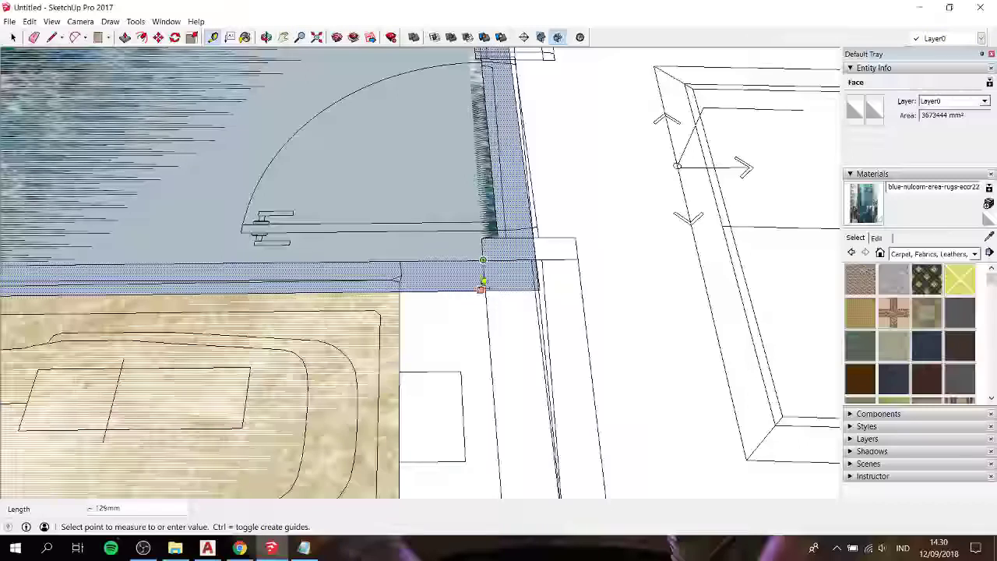
{"action": "key", "text": "space"}
{"action": "scroll", "coordinate": [499, 281], "scroll_direction": "down", "scroll_amount": 3}
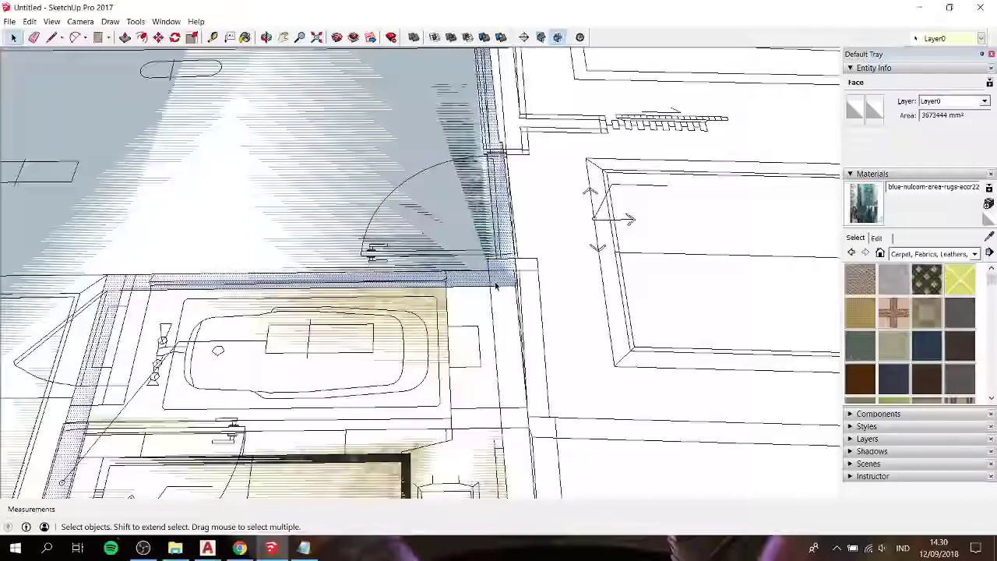
{"action": "scroll", "coordinate": [522, 277], "scroll_direction": "down", "scroll_amount": 2}
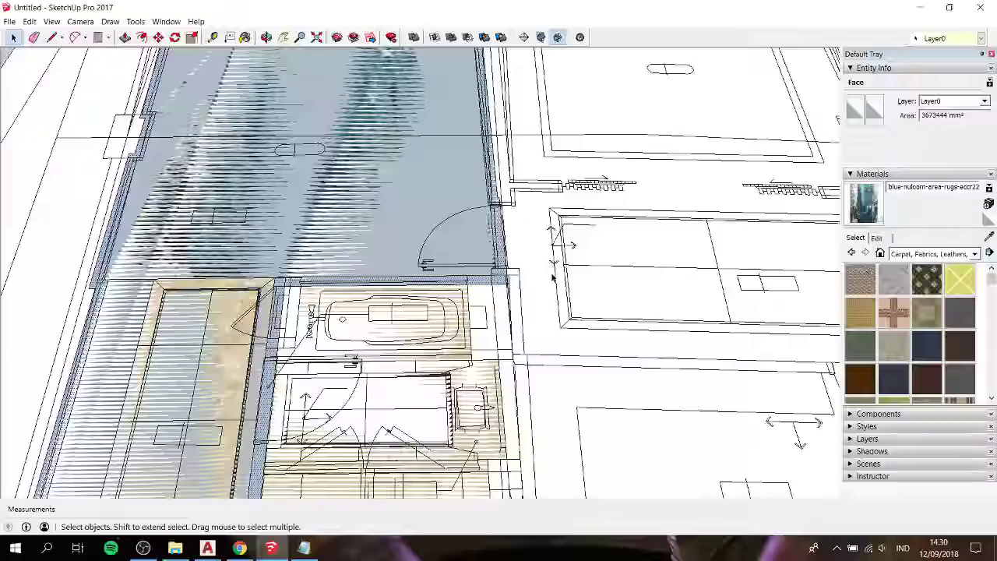
Draw a line along the bathroom's top wall
{"action": "middle_click_drag", "start_coordinate": [551, 277], "coordinate": [550, 182], "text": "shift"}
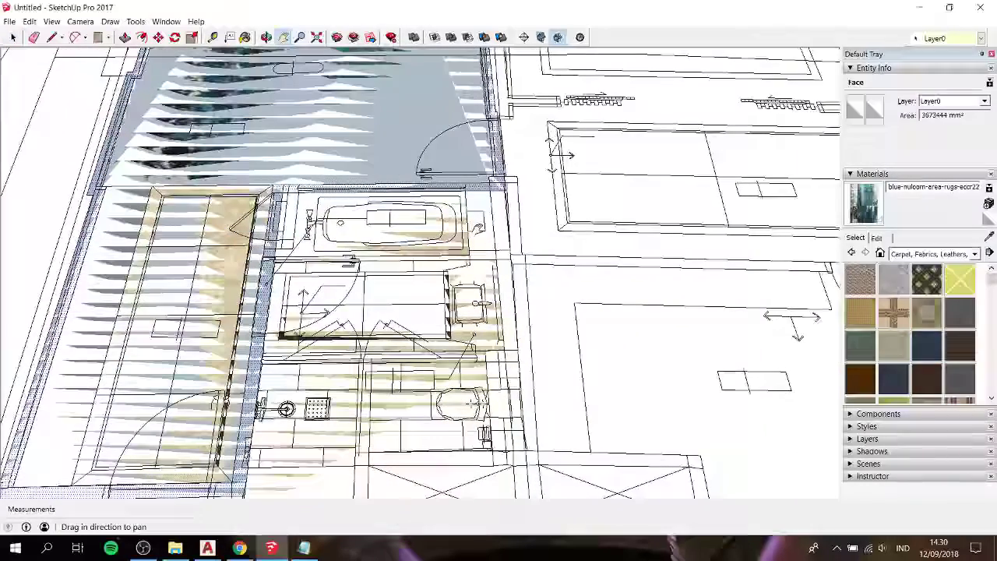
{"action": "scroll", "coordinate": [475, 191], "scroll_direction": "up", "scroll_amount": 2}
{"action": "key", "text": "l"}
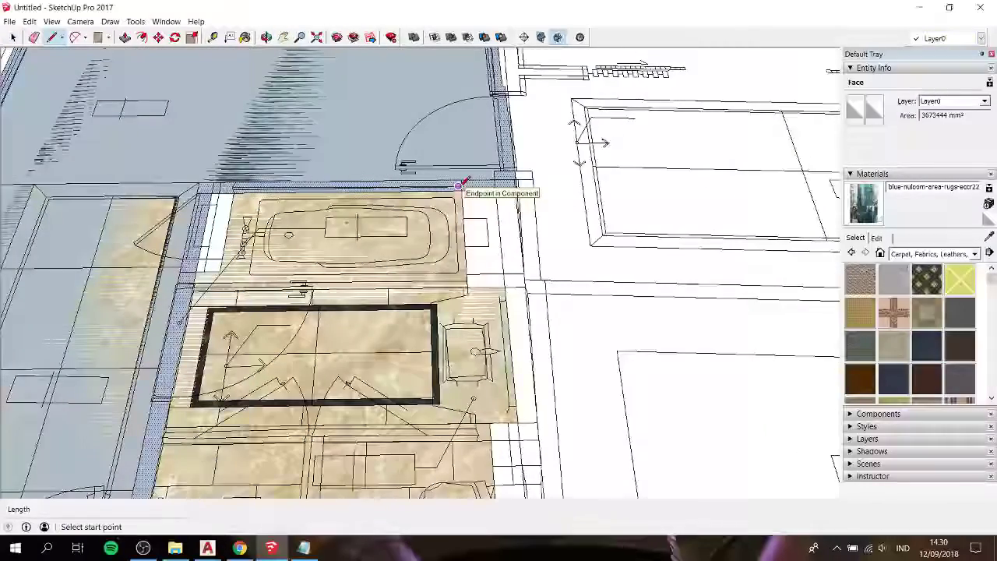
{"action": "left_click", "coordinate": [458, 186]}
{"action": "left_click", "coordinate": [219, 188]}
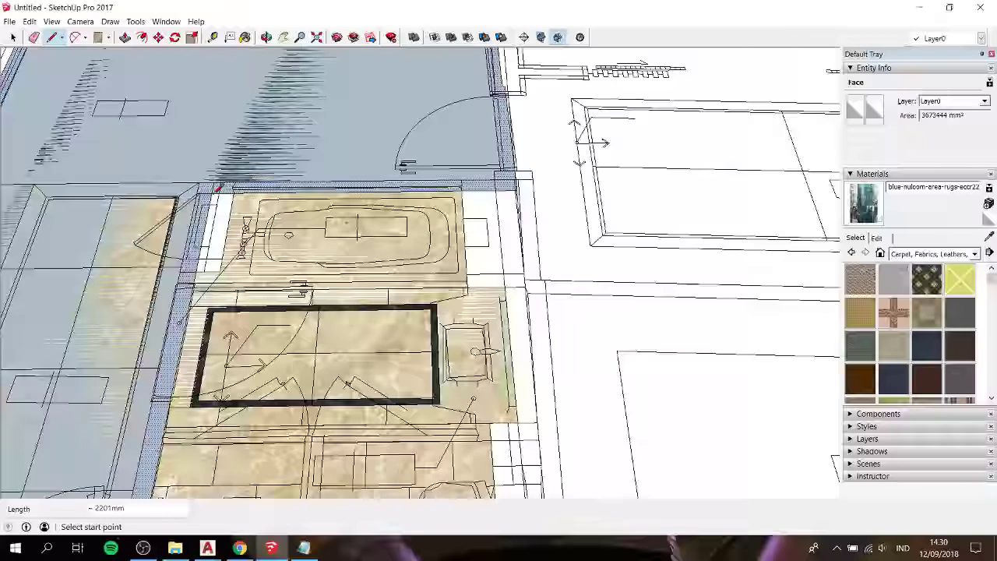
Trace the bathroom's right wall and lower corner, closing the outline into a floor face
{"action": "left_click", "coordinate": [461, 190]}
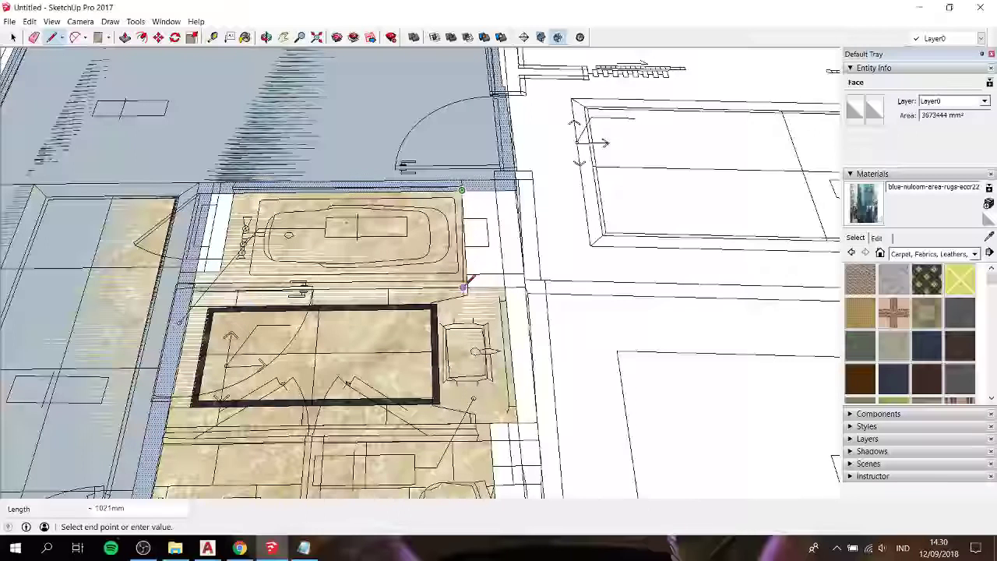
{"action": "scroll", "coordinate": [514, 283], "scroll_direction": "down", "scroll_amount": 2}
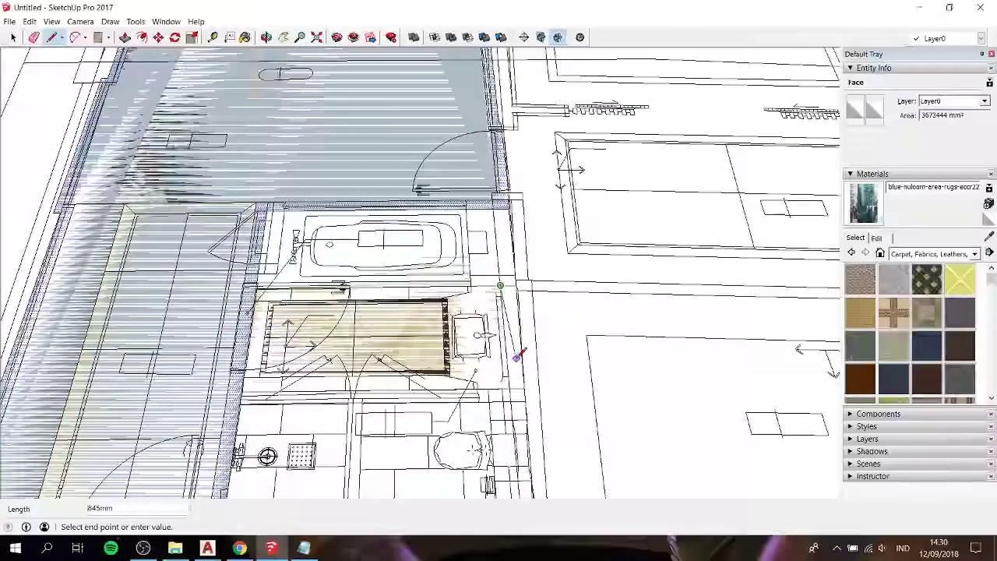
{"action": "scroll", "coordinate": [518, 375], "scroll_direction": "down", "scroll_amount": 2}
{"action": "scroll", "coordinate": [521, 384], "scroll_direction": "up", "scroll_amount": 1}
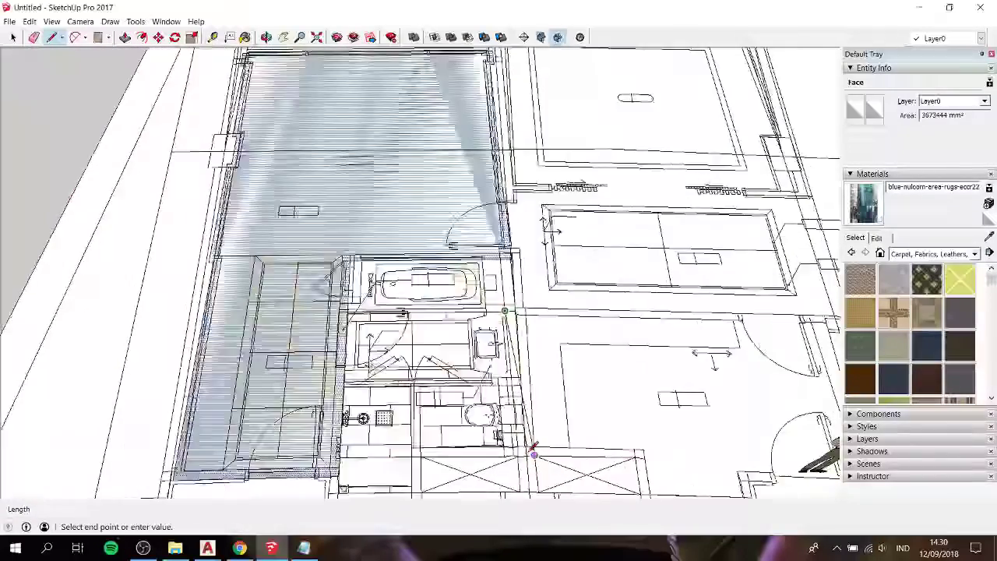
{"action": "scroll", "coordinate": [516, 363], "scroll_direction": "up", "scroll_amount": 1}
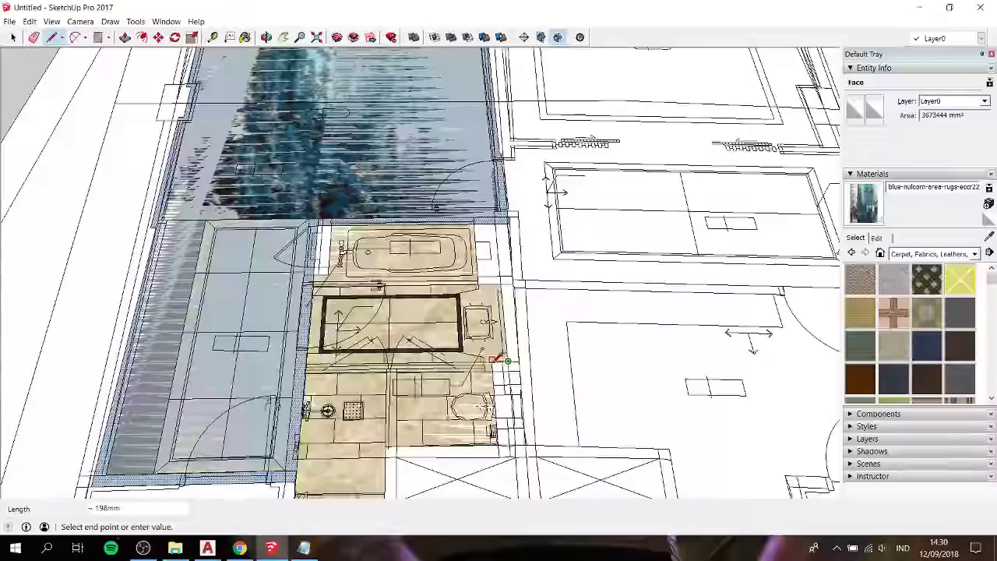
{"action": "scroll", "coordinate": [498, 357], "scroll_direction": "up", "scroll_amount": 1}
{"action": "scroll", "coordinate": [495, 354], "scroll_direction": "up", "scroll_amount": 2}
{"action": "scroll", "coordinate": [495, 353], "scroll_direction": "down", "scroll_amount": 3}
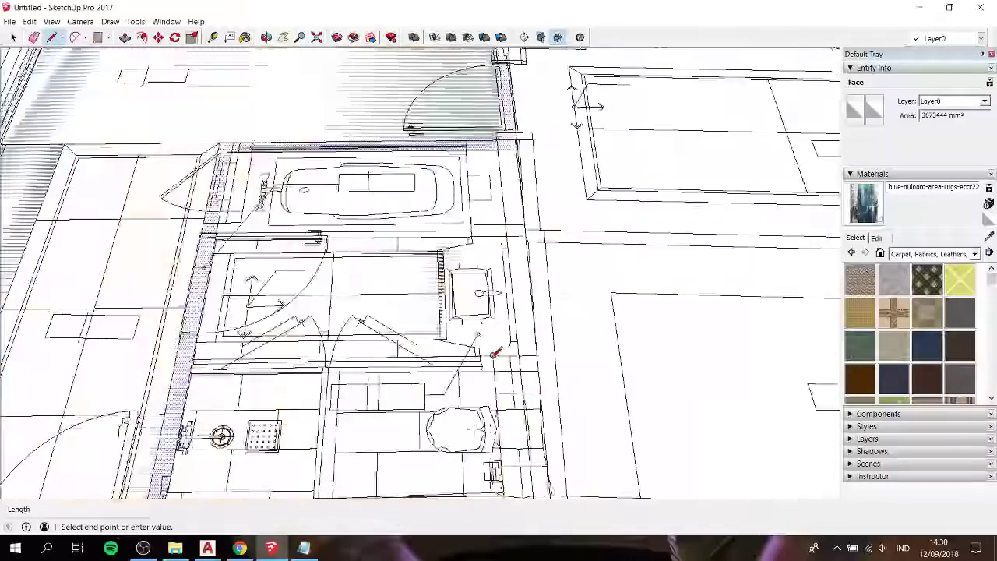
{"action": "middle_click_drag", "start_coordinate": [495, 354], "coordinate": [496, 308], "text": "shift"}
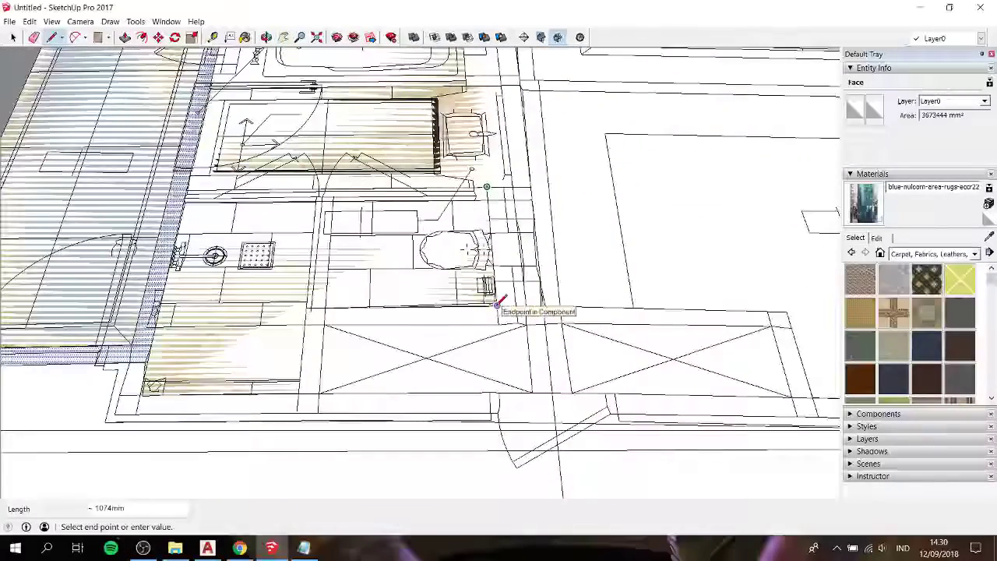
{"action": "left_click", "coordinate": [306, 308]}
{"action": "left_click", "coordinate": [299, 394]}
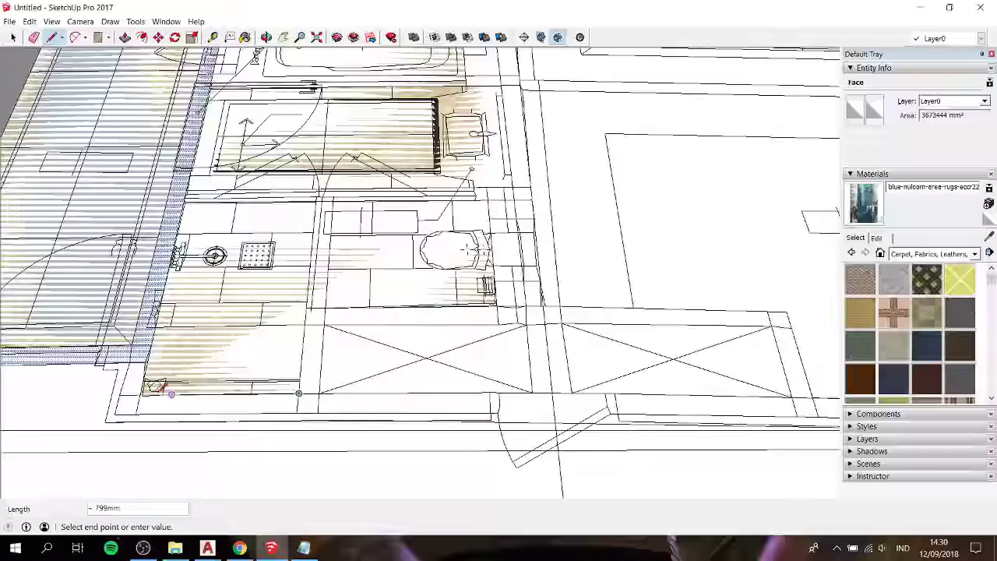
{"action": "left_click", "coordinate": [148, 361]}
{"action": "key", "text": "space"}
{"action": "left_click", "coordinate": [277, 218]}
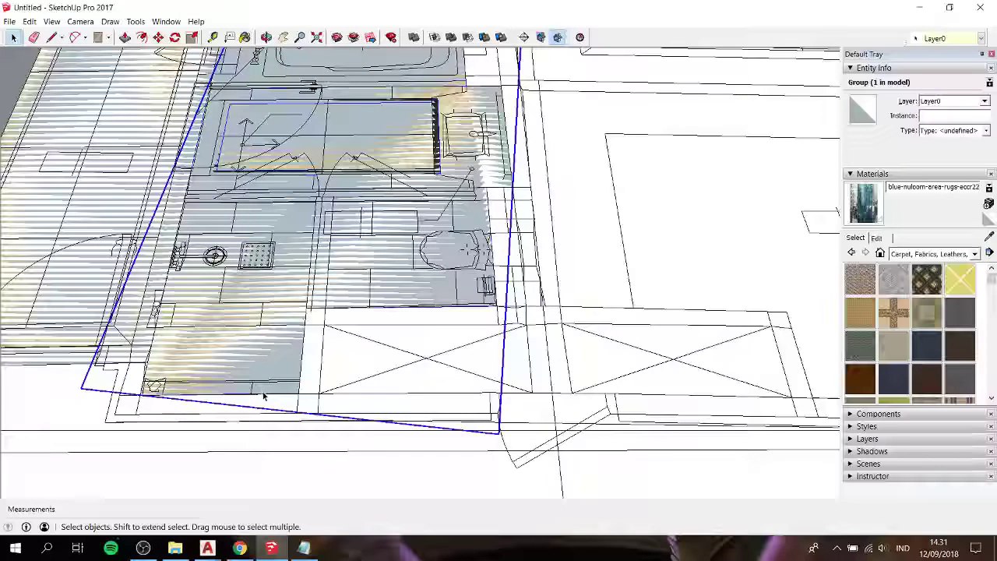
Hide the rug texture group
{"action": "scroll", "coordinate": [283, 303], "scroll_direction": "down", "scroll_amount": 3}
{"action": "scroll", "coordinate": [283, 302], "scroll_direction": "up", "scroll_amount": 3}
{"action": "right_click", "coordinate": [284, 303]}
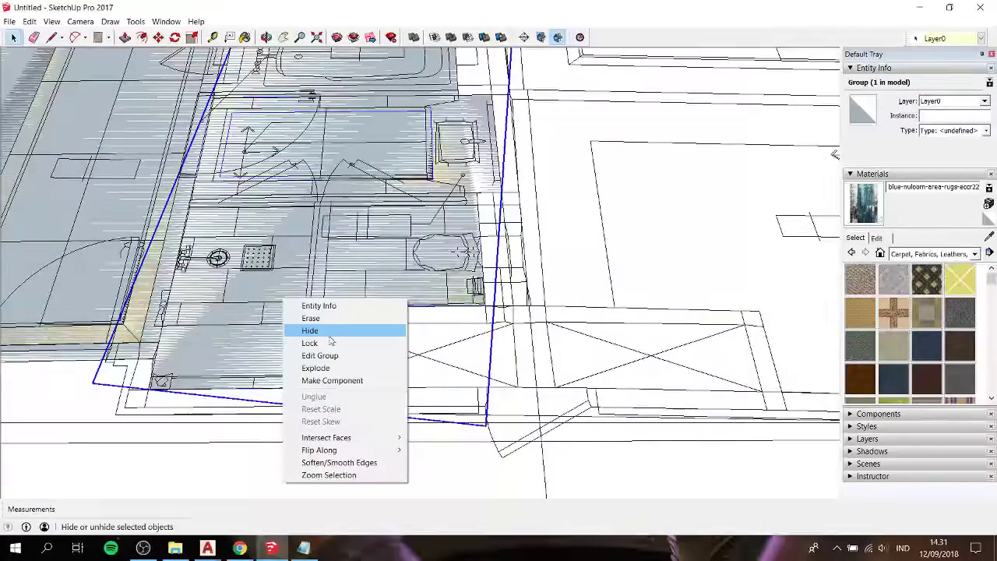
{"action": "left_click", "coordinate": [330, 334]}
Offset the bathroom floor outline 130mm outward to form the wall band
{"action": "left_click", "coordinate": [258, 284]}
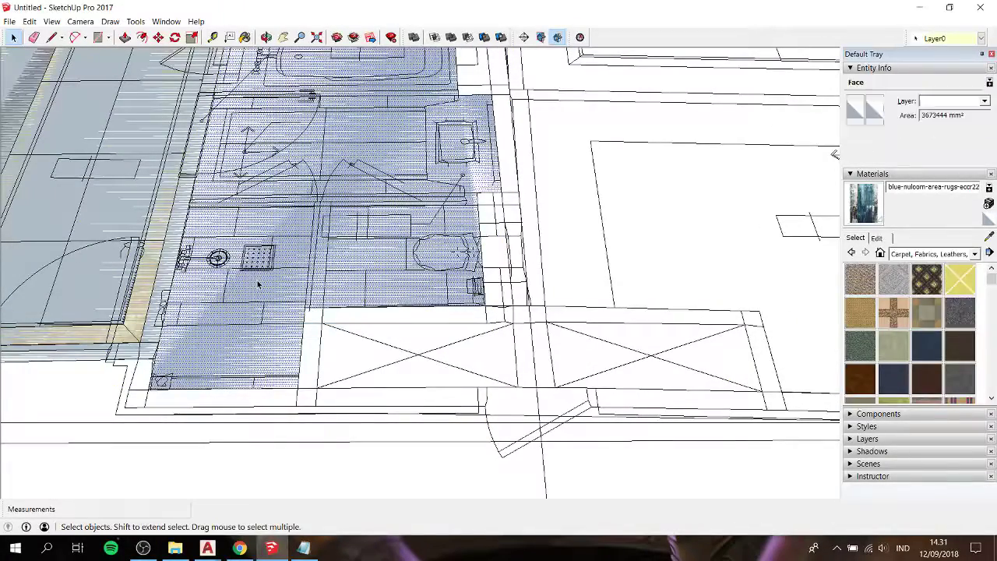
{"action": "double_click", "coordinate": [258, 285]}
{"action": "key", "text": "f"}
{"action": "left_click", "coordinate": [258, 285]}
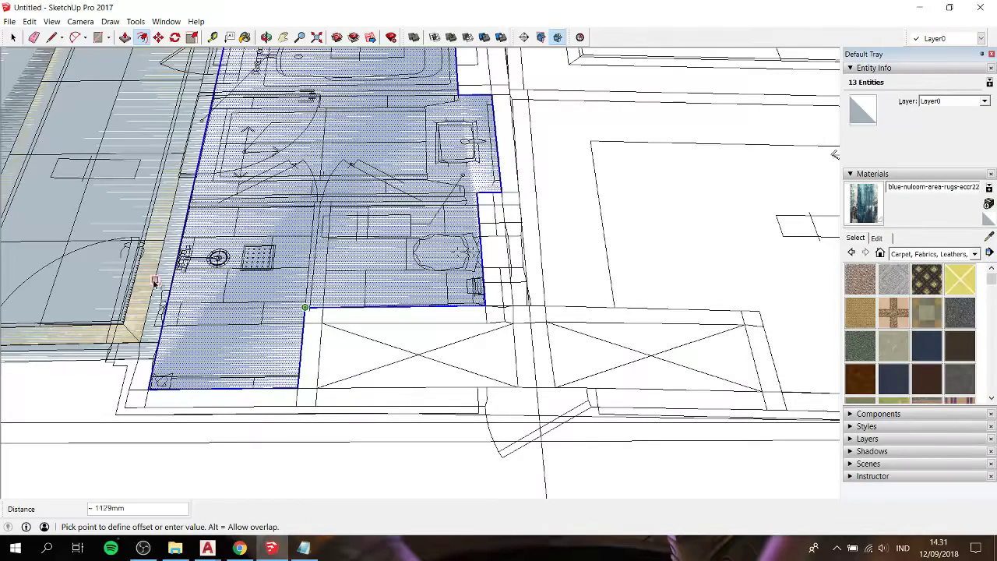
{"action": "key", "text": "space"}
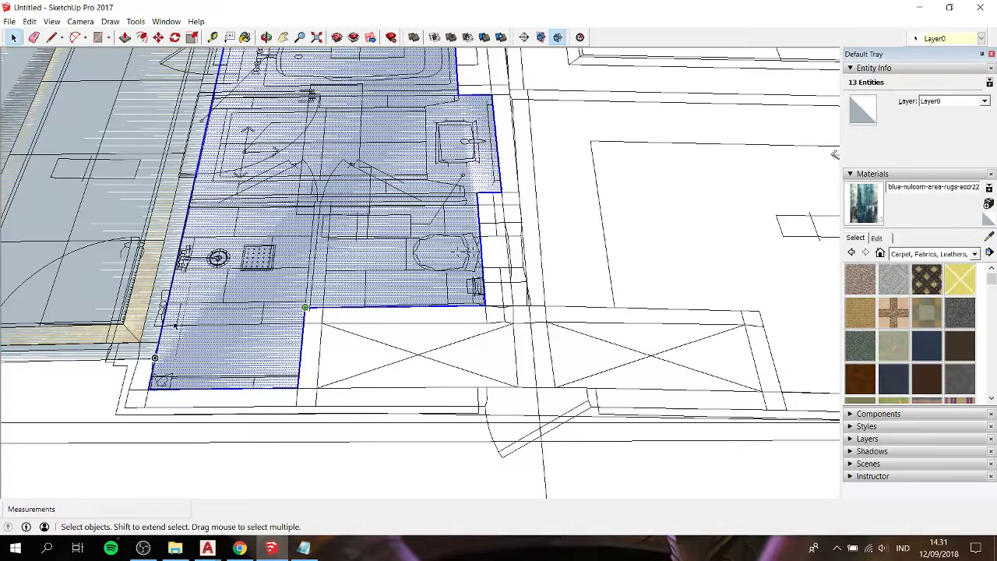
{"action": "key", "text": "f"}
{"action": "left_click", "coordinate": [173, 302]}
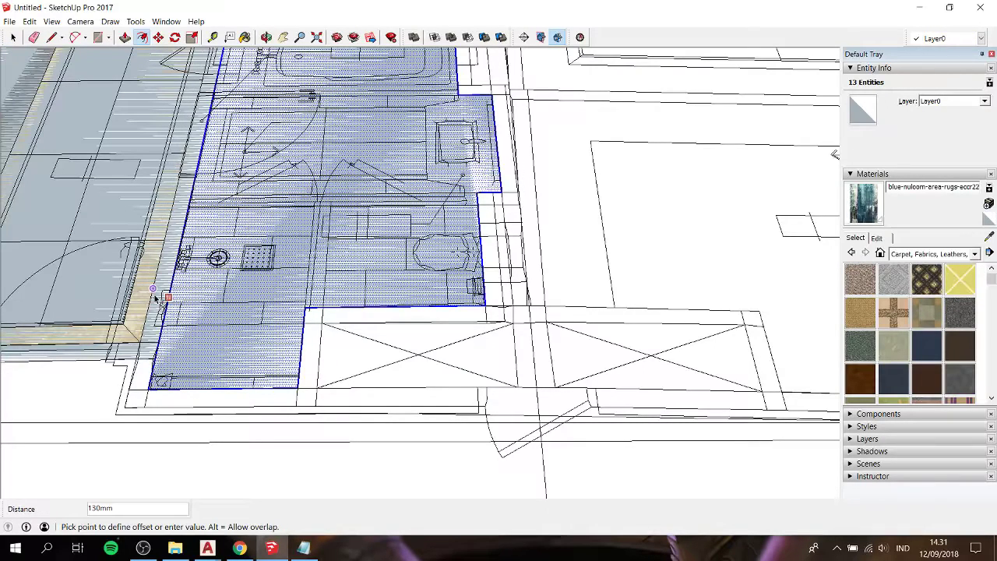
{"action": "left_click", "coordinate": [155, 298]}
{"action": "middle_click_drag", "start_coordinate": [179, 261], "coordinate": [330, 230]}
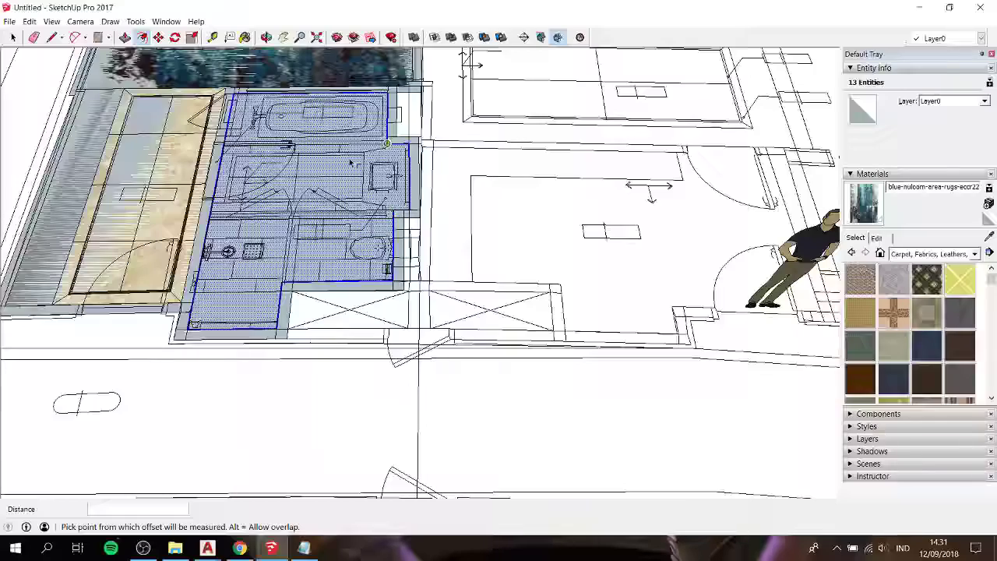
{"action": "scroll", "coordinate": [329, 229], "scroll_direction": "up", "scroll_amount": 3}
Delete the short 130mm edge at the wall corner beside the bath
{"action": "middle_click_drag", "start_coordinate": [329, 229], "coordinate": [245, 441], "text": "shift"}
{"action": "scroll", "coordinate": [372, 198], "scroll_direction": "up", "scroll_amount": 2}
{"action": "key", "text": "space"}
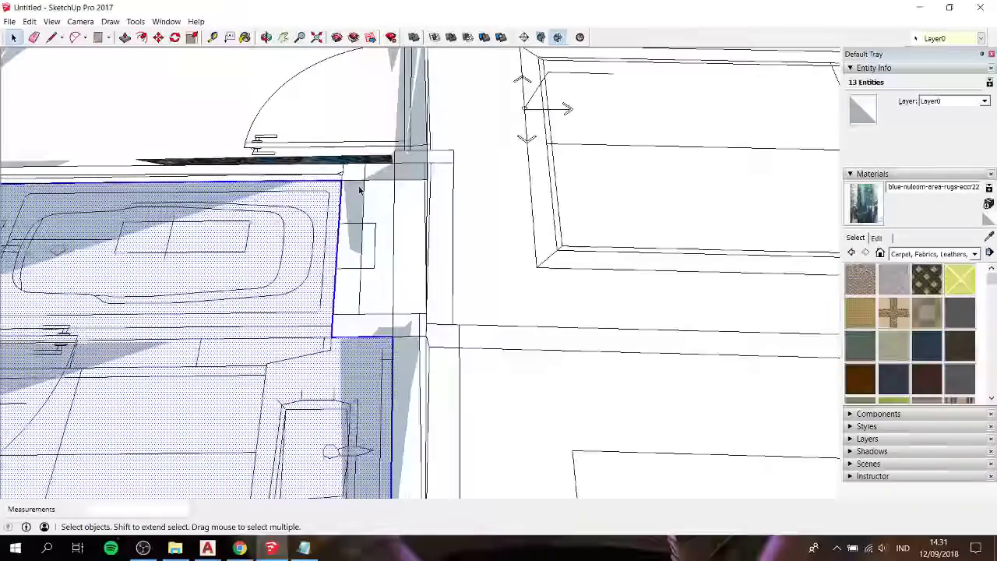
{"action": "left_click", "coordinate": [363, 189]}
{"action": "key", "text": "m"}
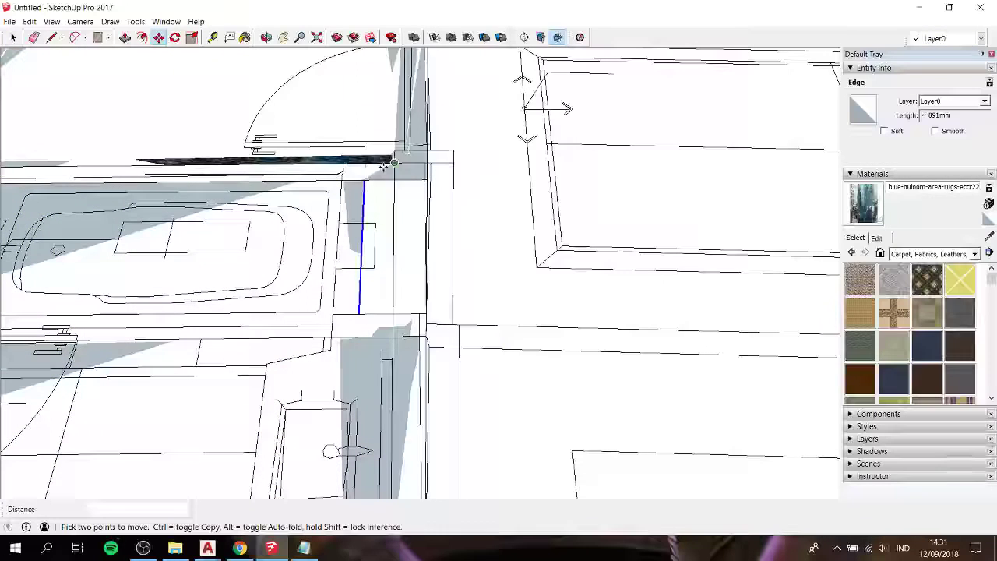
{"action": "left_click", "coordinate": [364, 180]}
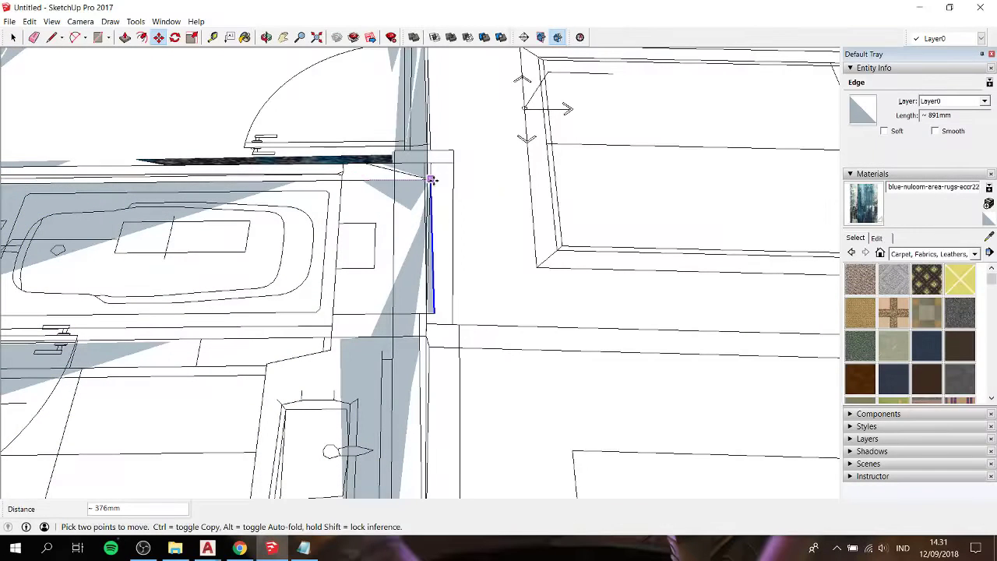
{"action": "key", "text": "space"}
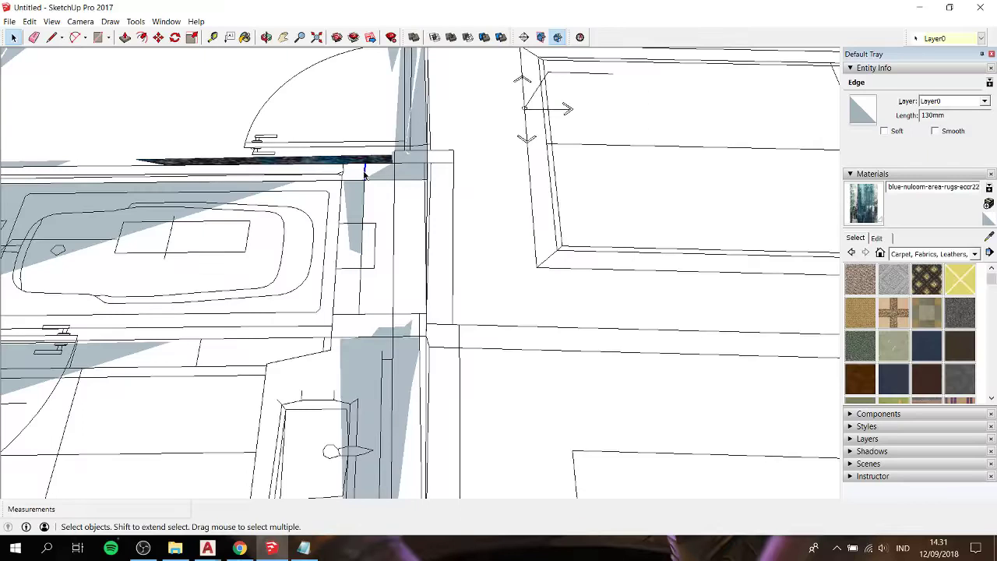
{"action": "key", "text": "Delete"}
Group the long L-shaped face, then try moving the vertical edge beside the bath and cancel
{"action": "left_click", "coordinate": [374, 178]}
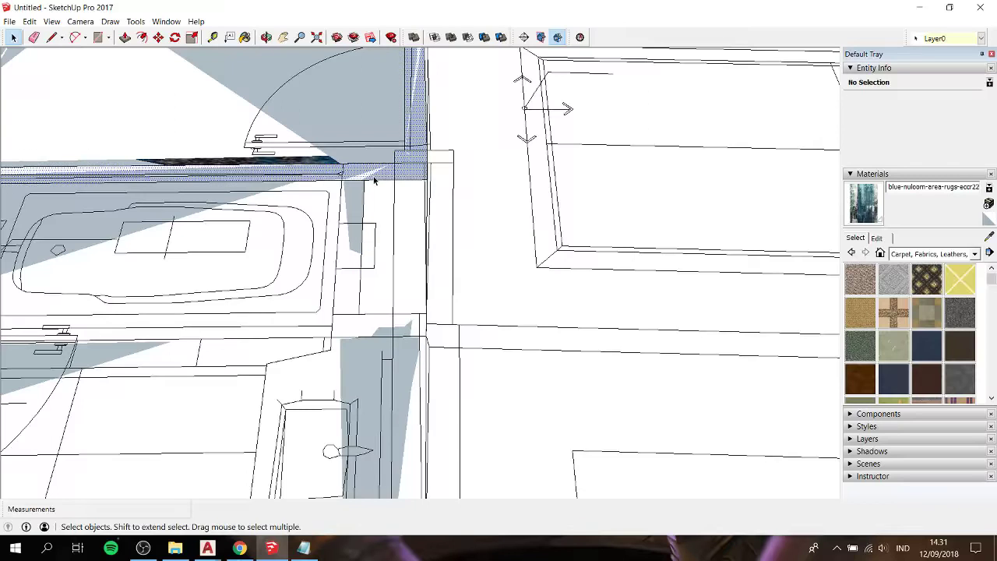
{"action": "key", "text": "ctrl+g"}
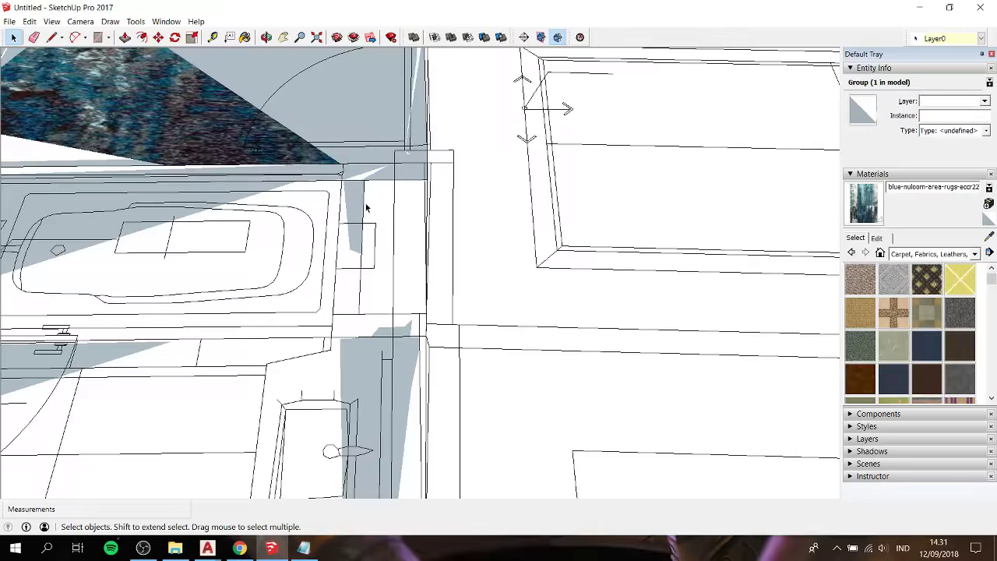
{"action": "left_click", "coordinate": [361, 203]}
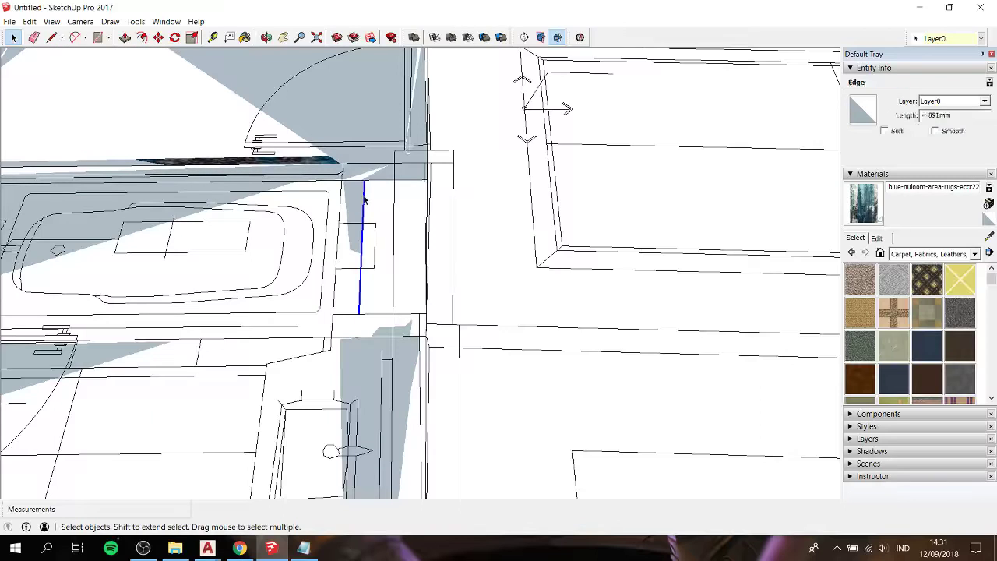
{"action": "key", "text": "m"}
{"action": "left_click", "coordinate": [361, 180]}
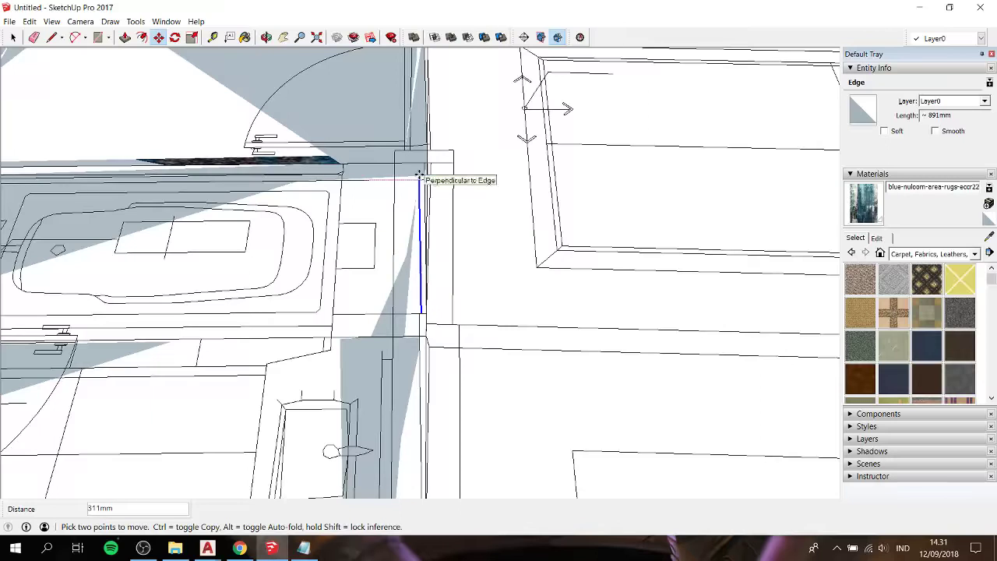
{"action": "scroll", "coordinate": [424, 176], "scroll_direction": "up", "scroll_amount": 3}
{"action": "key", "text": "Escape"}
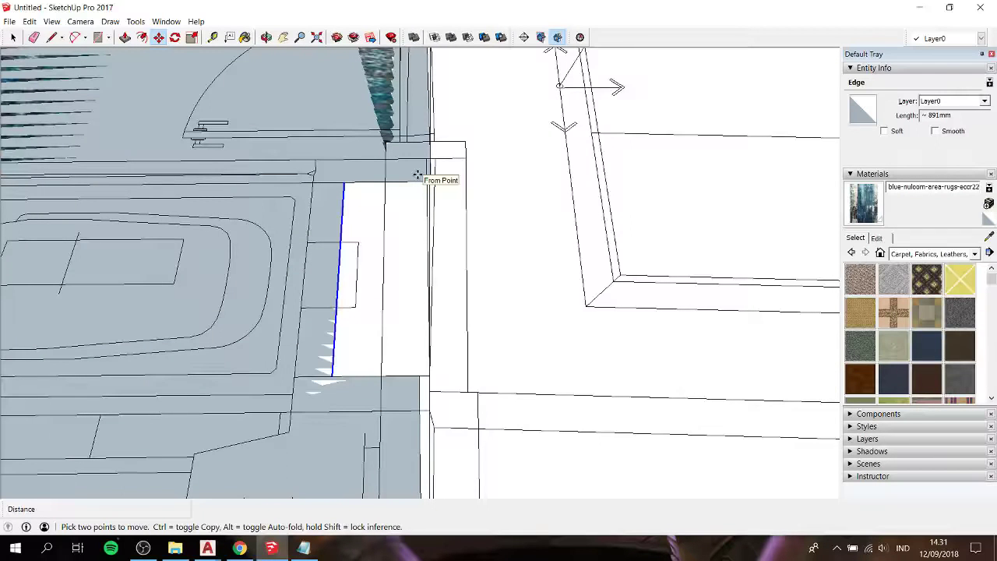
Select the rug texture group
{"action": "scroll", "coordinate": [418, 174], "scroll_direction": "down", "scroll_amount": 3}
{"action": "scroll", "coordinate": [418, 175], "scroll_direction": "down", "scroll_amount": 3}
{"action": "scroll", "coordinate": [418, 175], "scroll_direction": "down", "scroll_amount": 2}
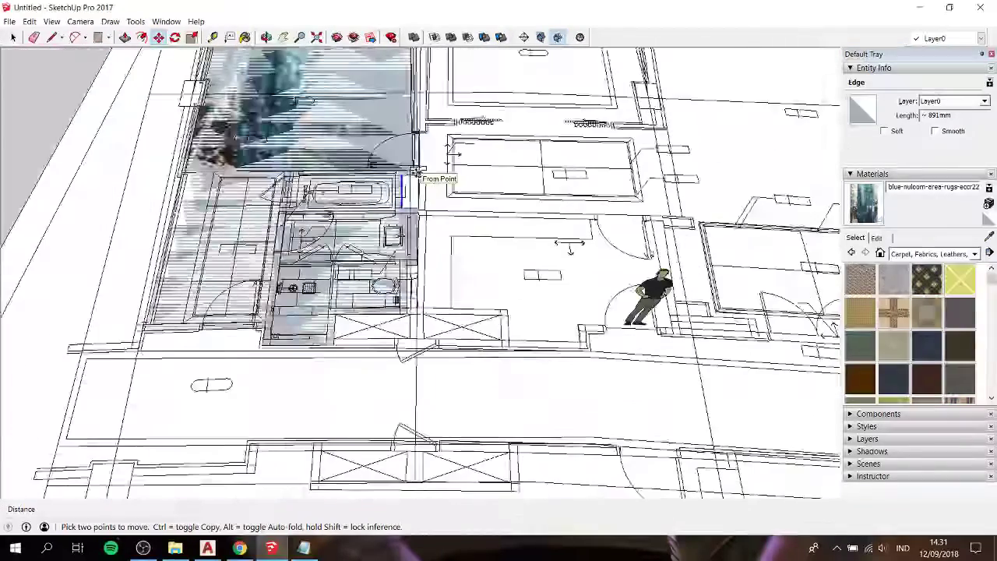
{"action": "key", "text": "space"}
{"action": "left_click", "coordinate": [343, 170]}
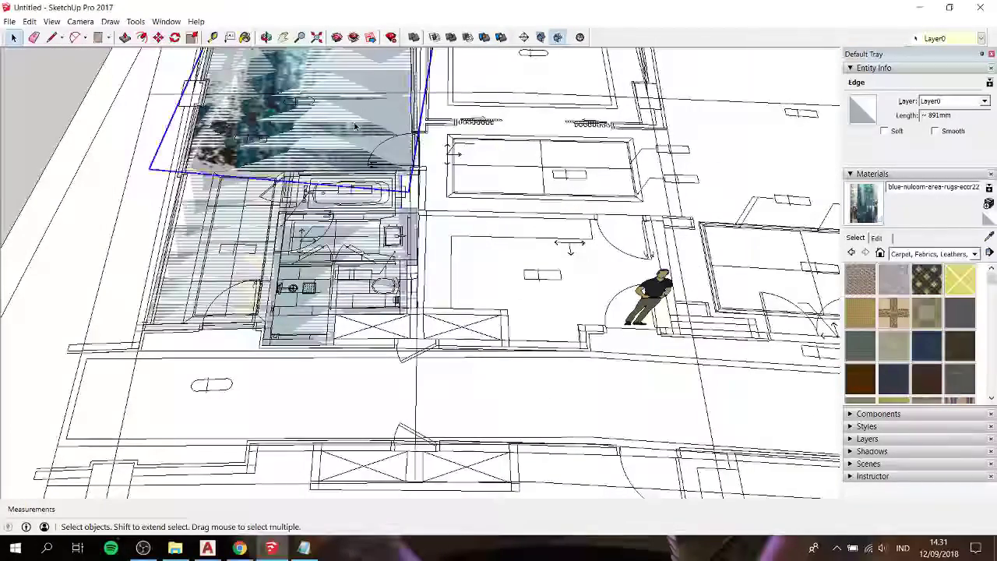
Hide the rug texture group again
{"action": "right_click", "coordinate": [340, 173]}
{"action": "key", "text": "Escape"}
{"action": "right_click", "coordinate": [330, 116]}
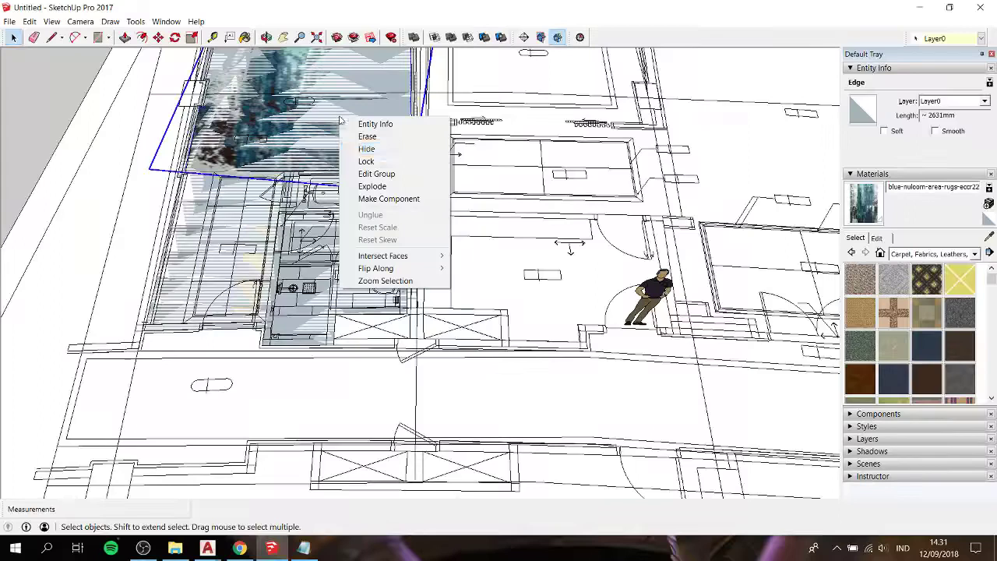
{"action": "left_click", "coordinate": [367, 150]}
Hide the component and the stair group, and delete the upper textured floor face
{"action": "left_click", "coordinate": [259, 224]}
{"action": "right_click", "coordinate": [258, 219]}
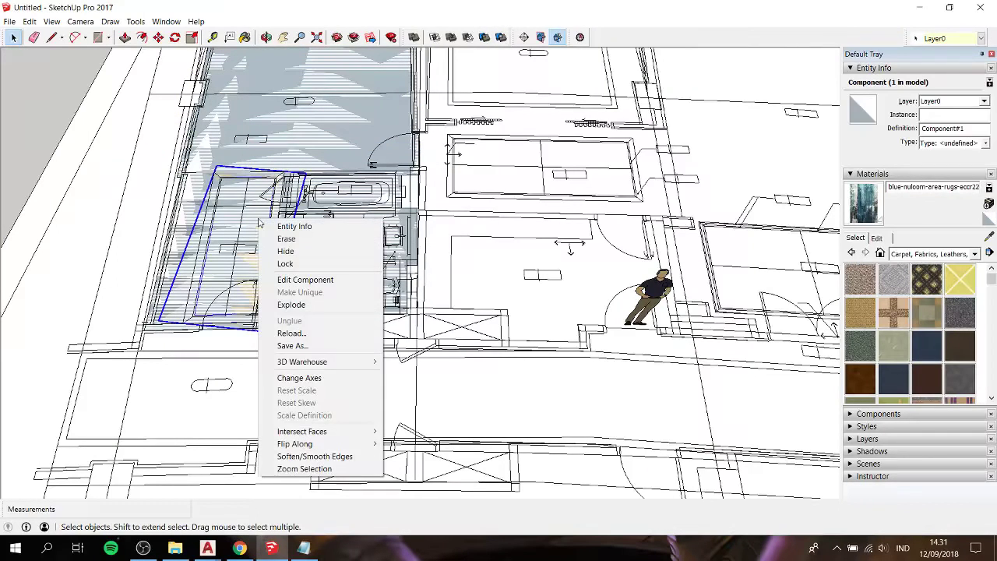
{"action": "left_click", "coordinate": [310, 251]}
{"action": "left_click", "coordinate": [345, 152]}
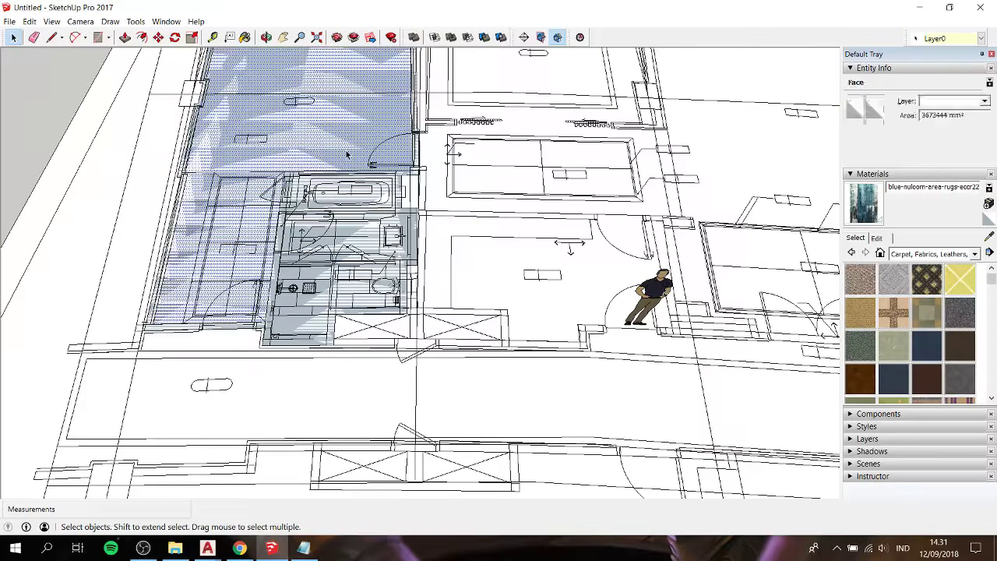
{"action": "key", "text": "Delete"}
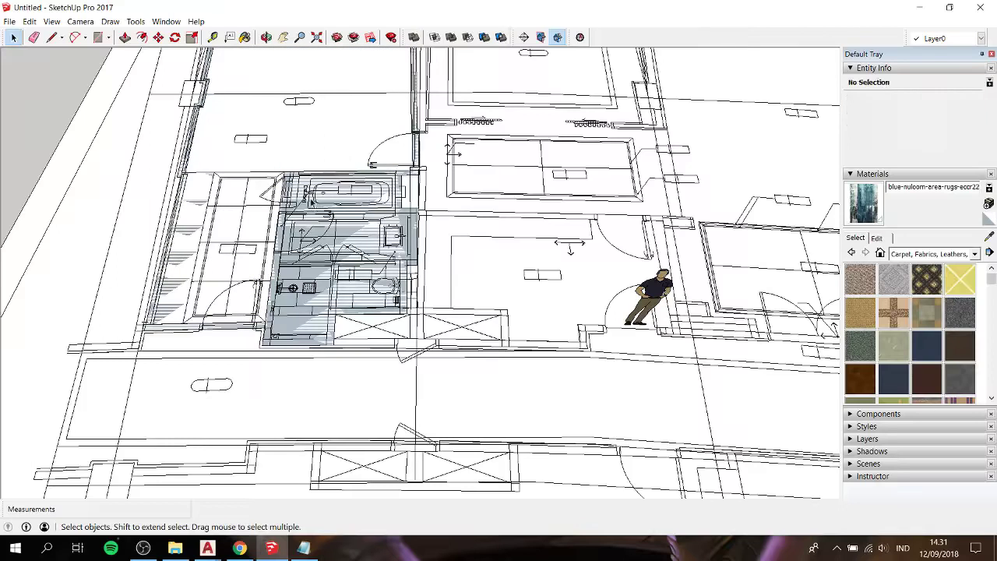
{"action": "right_click", "coordinate": [201, 224]}
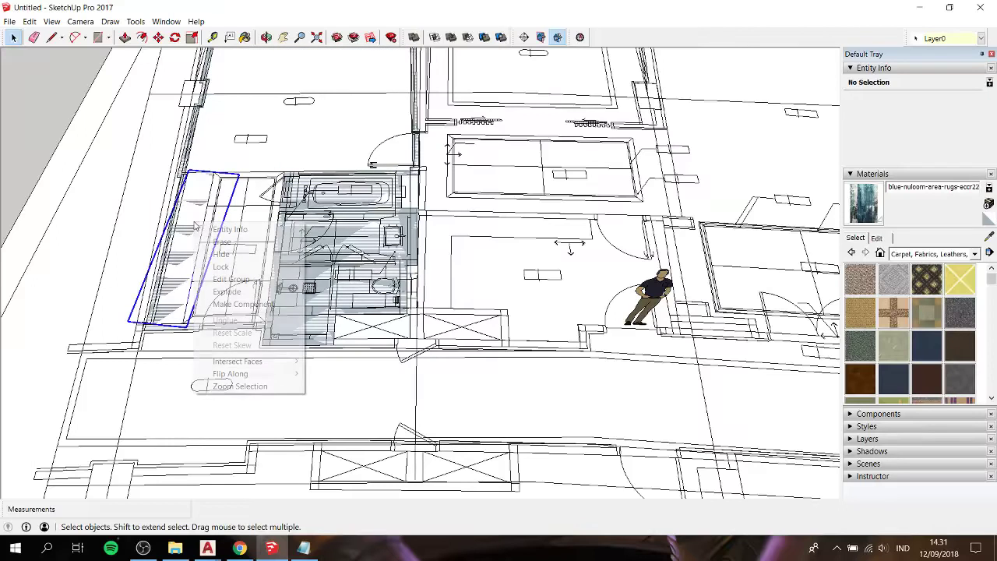
{"action": "left_click", "coordinate": [226, 256]}
Check what the bathroom floor face belongs to, then clear the selection
{"action": "left_click", "coordinate": [355, 192]}
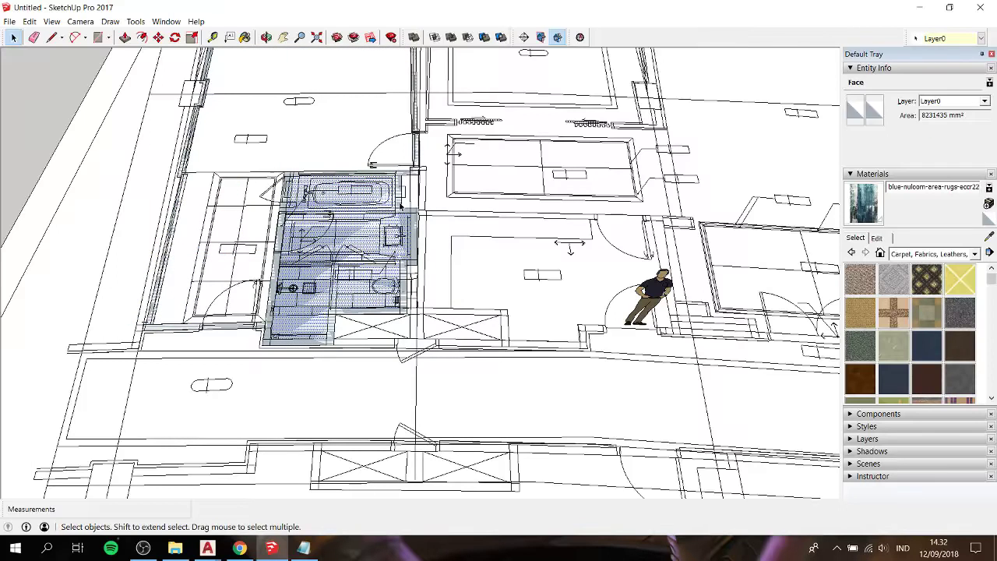
{"action": "scroll", "coordinate": [395, 170], "scroll_direction": "up", "scroll_amount": 3}
{"action": "scroll", "coordinate": [395, 170], "scroll_direction": "up", "scroll_amount": 2}
{"action": "scroll", "coordinate": [395, 170], "scroll_direction": "down", "scroll_amount": 3}
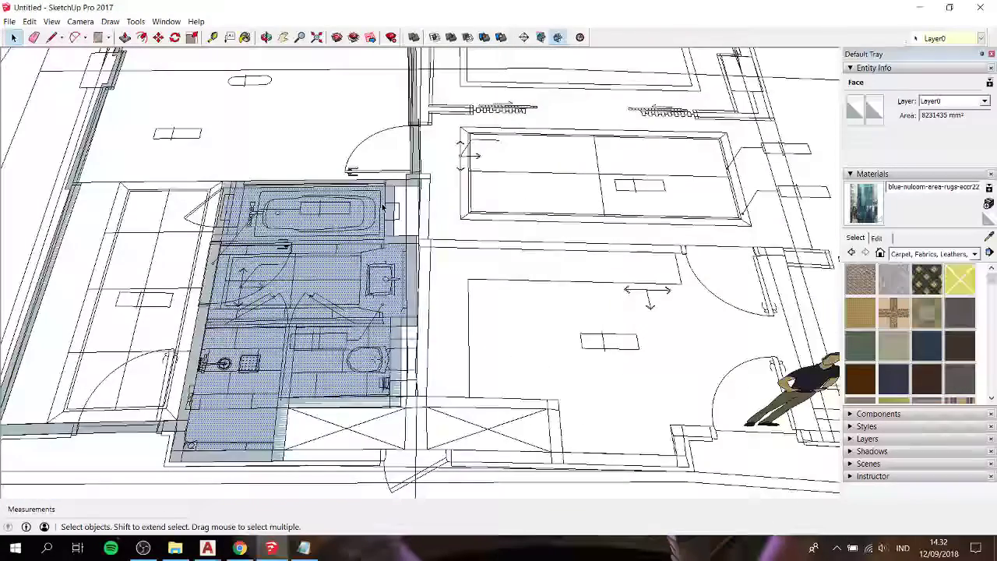
{"action": "scroll", "coordinate": [331, 265], "scroll_direction": "up", "scroll_amount": 2}
{"action": "left_click", "coordinate": [261, 214]}
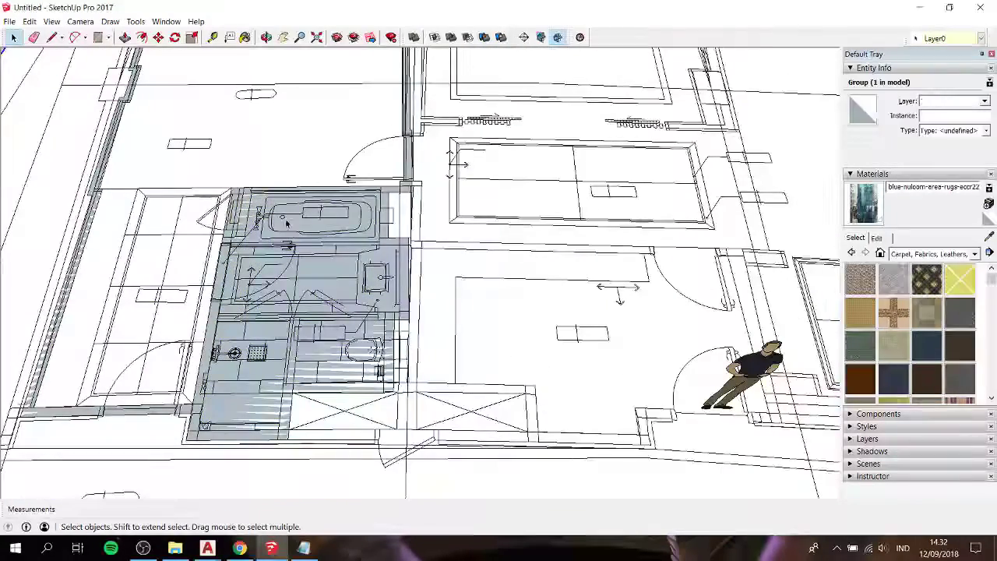
{"action": "left_click", "coordinate": [290, 234]}
{"action": "key", "text": "Escape"}
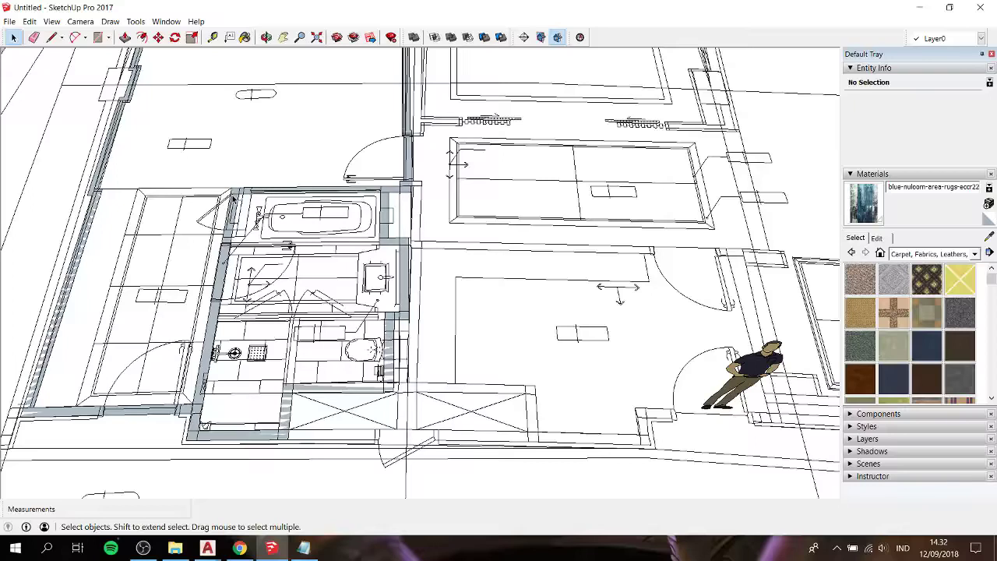
Select the bathroom wall outline face and trial a Push/Pull on it
{"action": "scroll", "coordinate": [355, 175], "scroll_direction": "up", "scroll_amount": 2}
{"action": "scroll", "coordinate": [360, 190], "scroll_direction": "up", "scroll_amount": 2}
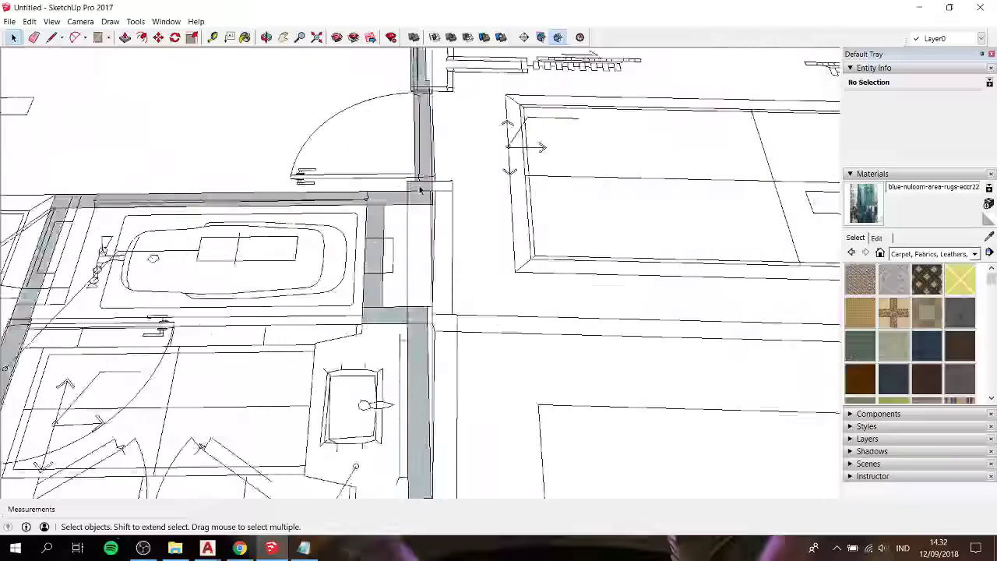
{"action": "left_click", "coordinate": [386, 204]}
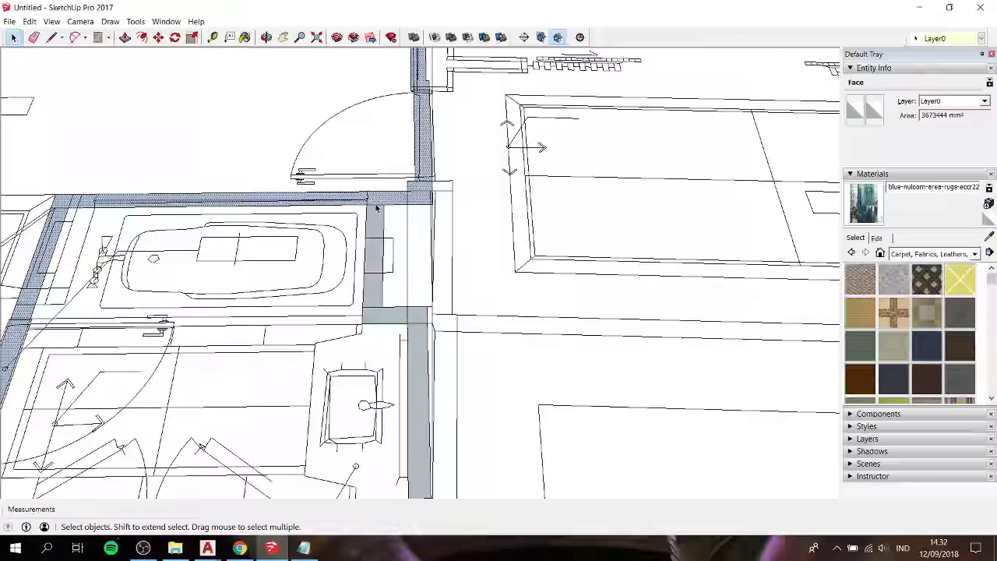
{"action": "left_click", "coordinate": [375, 208]}
{"action": "scroll", "coordinate": [371, 206], "scroll_direction": "down", "scroll_amount": 5}
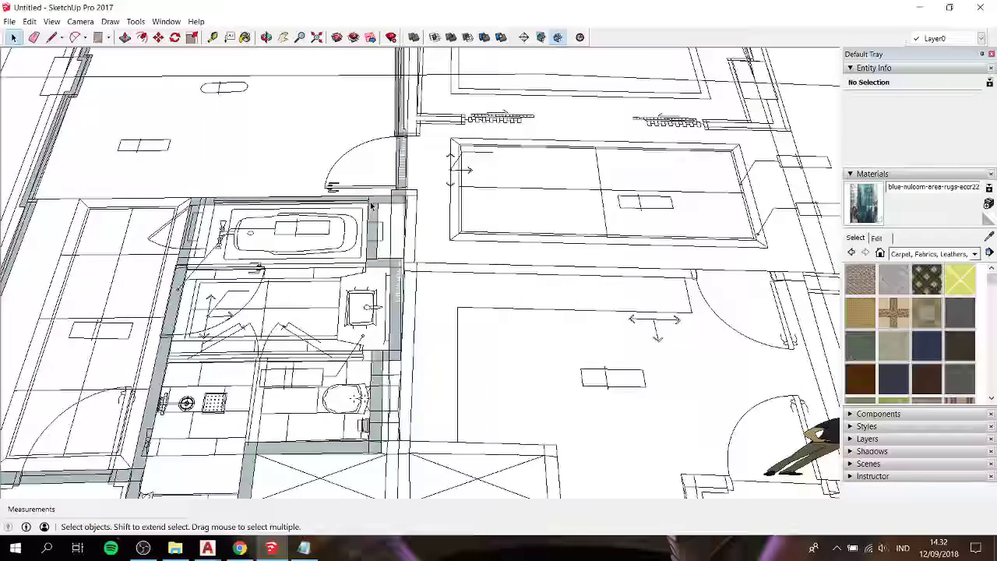
{"action": "left_click", "coordinate": [370, 206]}
{"action": "scroll", "coordinate": [371, 206], "scroll_direction": "up", "scroll_amount": 1}
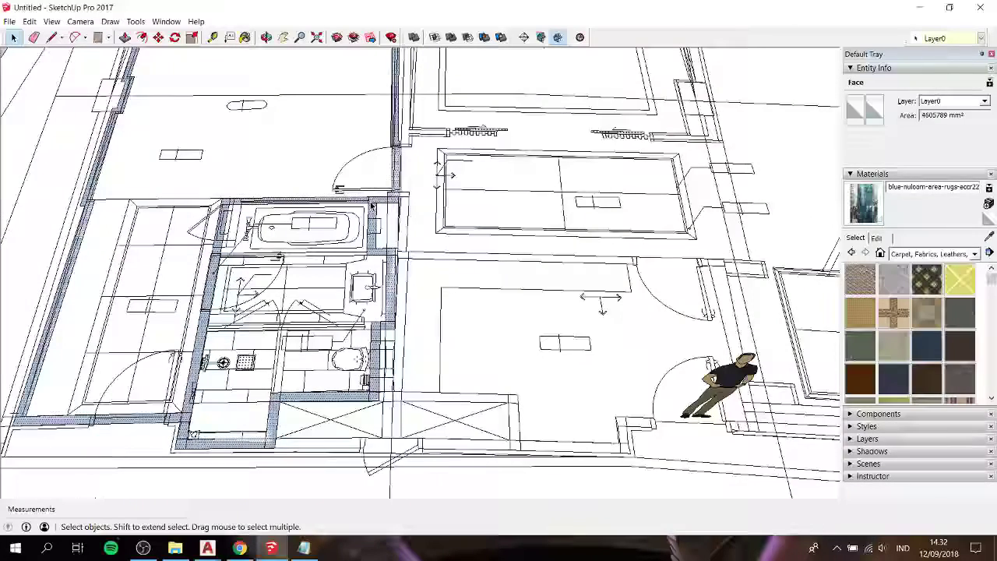
{"action": "key", "text": "p"}
{"action": "left_click", "coordinate": [371, 205]}
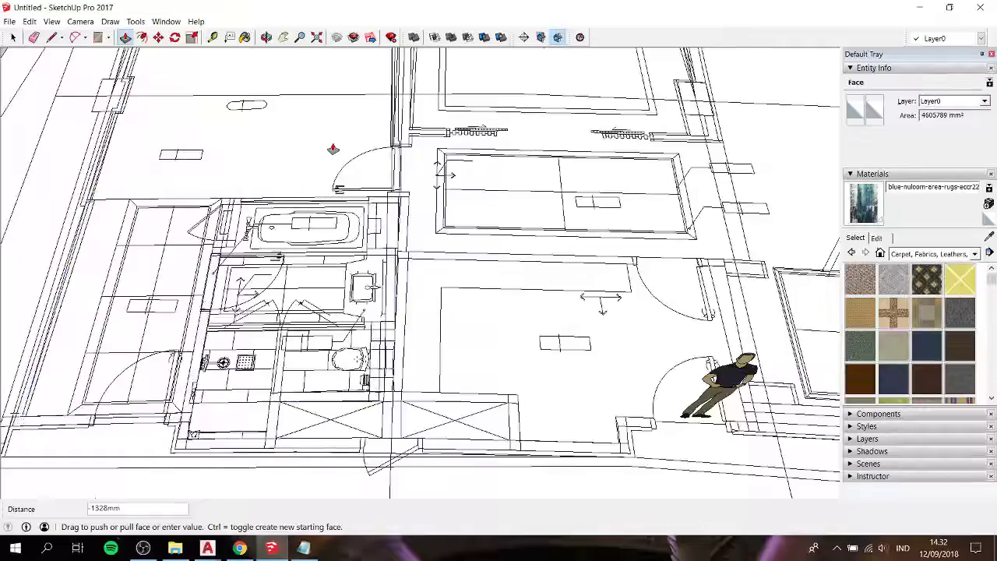
{"action": "left_click", "coordinate": [325, 108]}
{"action": "key", "text": "space"}
Reverse the wall face so it shows white
{"action": "scroll", "coordinate": [380, 200], "scroll_direction": "up", "scroll_amount": 3}
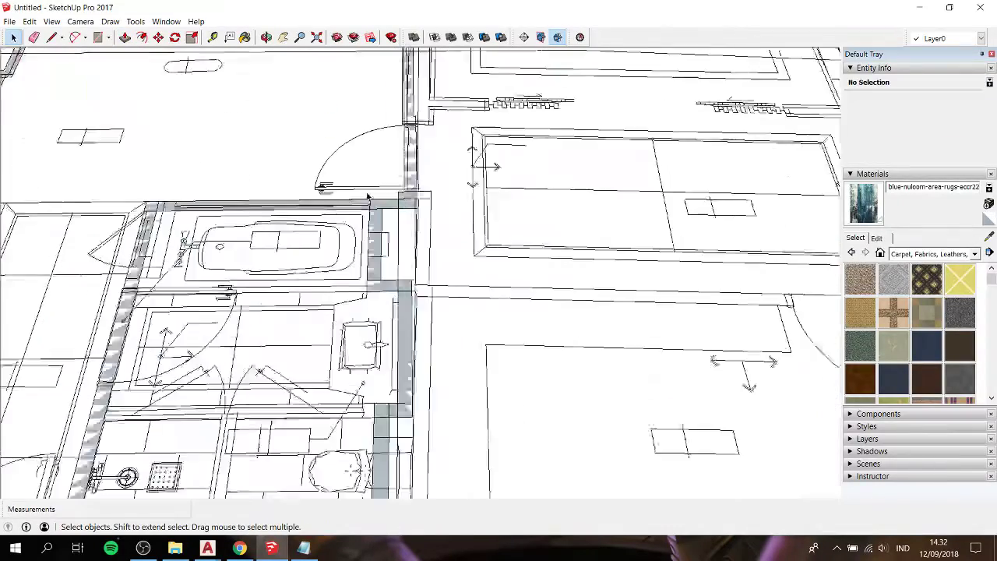
{"action": "scroll", "coordinate": [381, 199], "scroll_direction": "up", "scroll_amount": 2}
{"action": "right_click", "coordinate": [381, 207]}
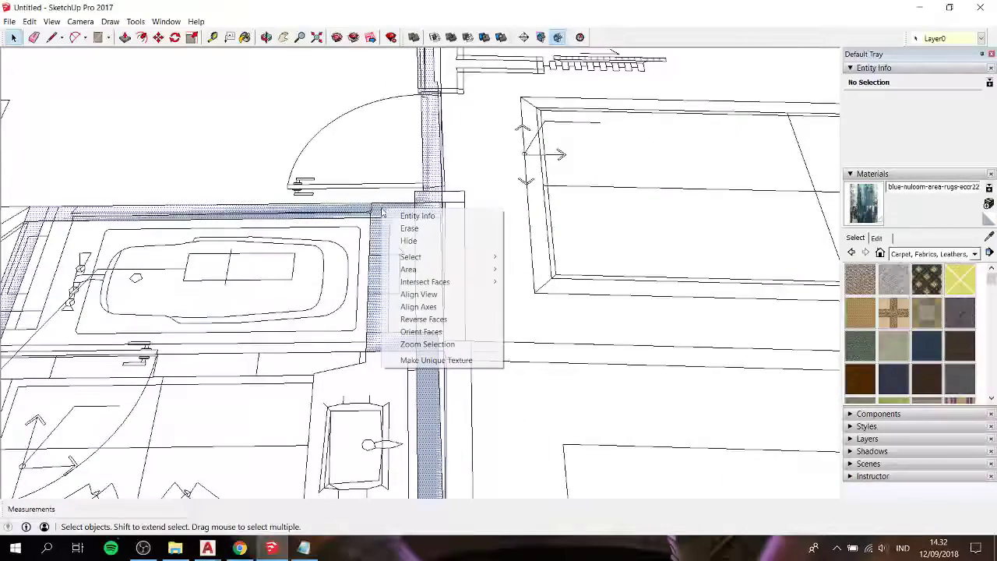
{"action": "left_click", "coordinate": [418, 320]}
Push/Pull the 130 mm wall band up to 3000 mm
{"action": "key", "text": "p"}
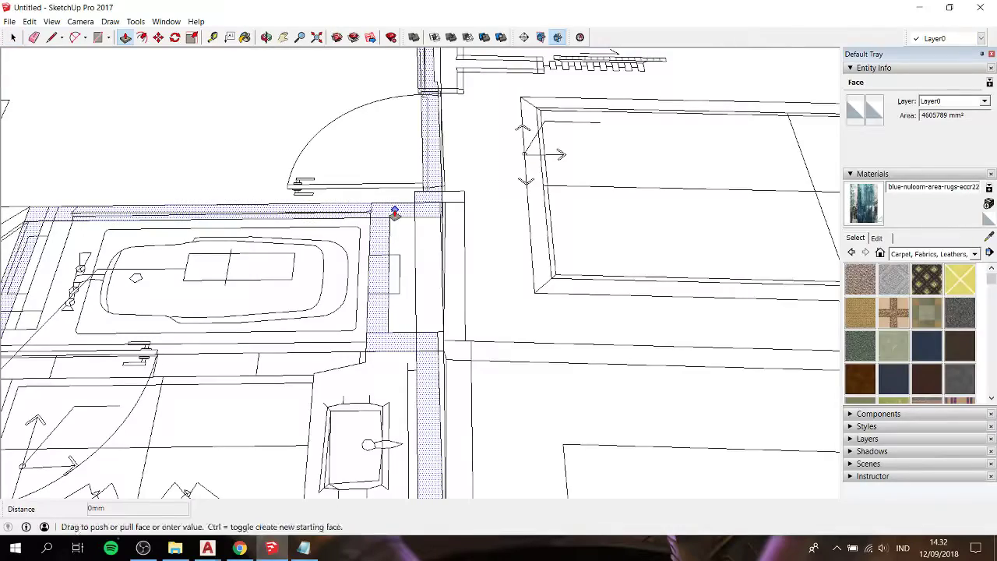
{"action": "mouse_move", "coordinate": [396, 214]}
{"action": "middle_mouse_down"}
{"action": "mouse_move", "coordinate": [381, 173]}
{"action": "mouse_move", "coordinate": [398, 213]}
{"action": "middle_mouse_up"}
{"action": "left_click", "coordinate": [397, 213]}
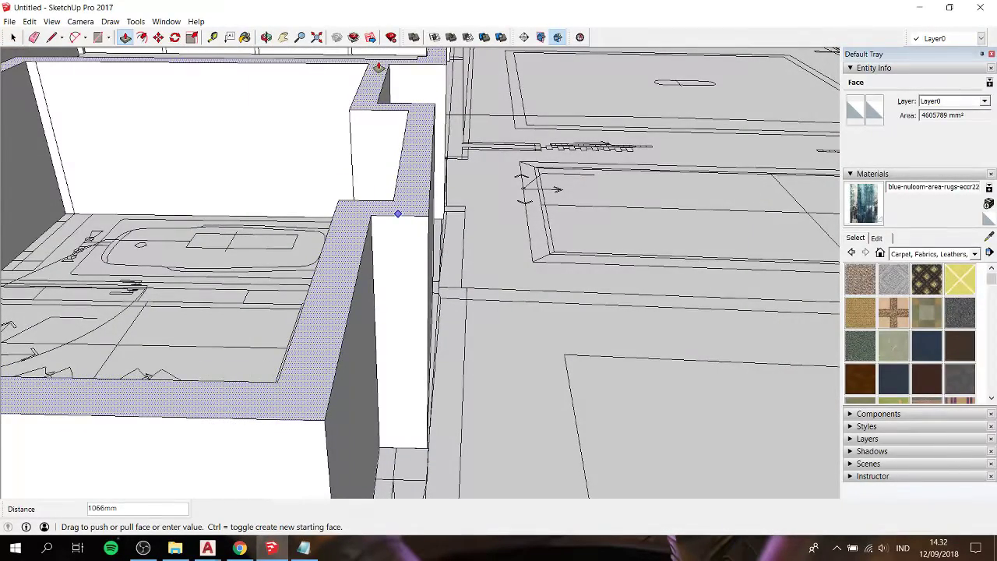
{"action": "scroll", "coordinate": [397, 214], "scroll_direction": "down", "scroll_amount": 3}
{"action": "scroll", "coordinate": [405, 195], "scroll_direction": "down", "scroll_amount": 3}
{"action": "scroll", "coordinate": [421, 163], "scroll_direction": "down", "scroll_amount": 3}
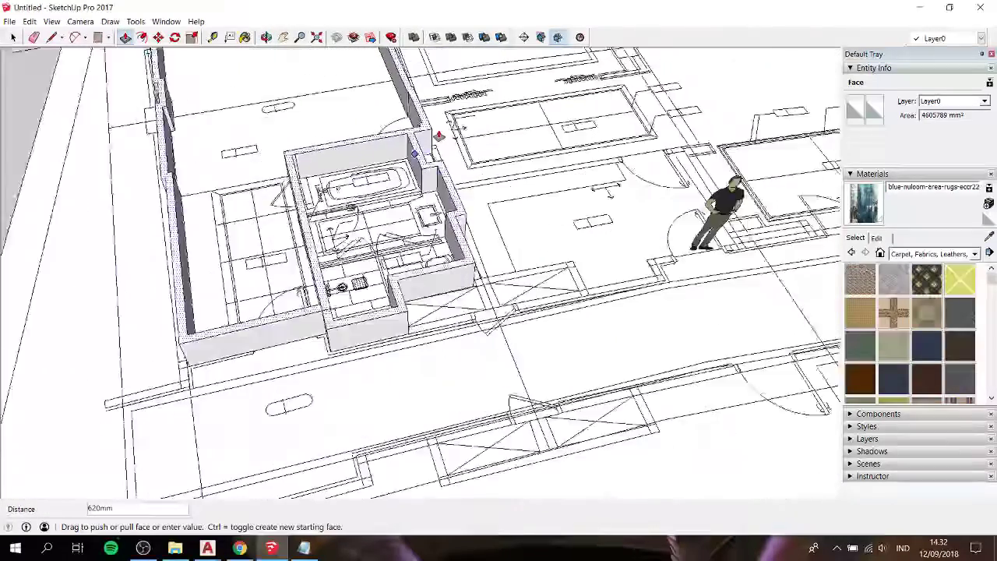
{"action": "scroll", "coordinate": [433, 139], "scroll_direction": "down", "scroll_amount": 3}
{"action": "type", "text": "3000"}
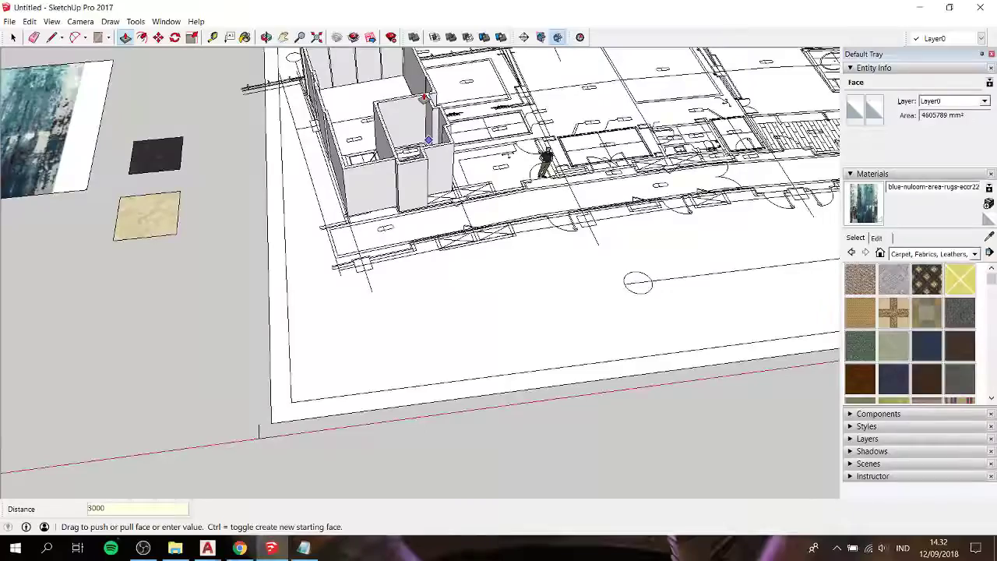
{"action": "key", "text": "Return"}
Orbit to inspect the raised walls, then undo to view the plan
{"action": "key", "text": "h"}
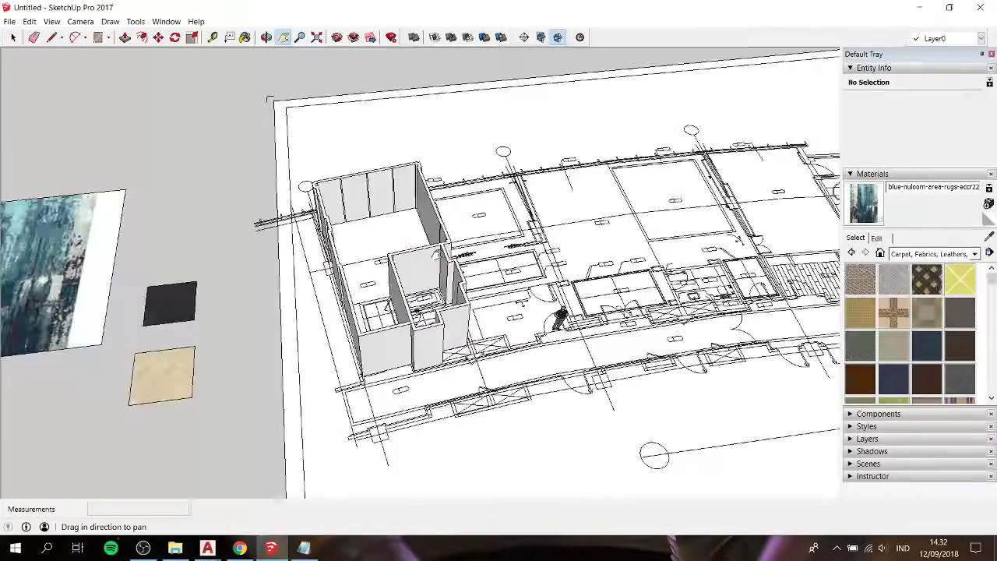
{"action": "mouse_move", "coordinate": [374, 234]}
{"action": "middle_mouse_down"}
{"action": "mouse_move", "coordinate": [407, 266]}
{"action": "mouse_move", "coordinate": [619, 193]}
{"action": "mouse_move", "coordinate": [127, 196]}
{"action": "mouse_move", "coordinate": [288, 229]}
{"action": "mouse_move", "coordinate": [40, 167]}
{"action": "mouse_move", "coordinate": [448, 147]}
{"action": "mouse_move", "coordinate": [283, 149]}
{"action": "middle_mouse_up"}
{"action": "scroll", "coordinate": [408, 267], "scroll_direction": "up", "scroll_amount": 3}
{"action": "scroll", "coordinate": [408, 266], "scroll_direction": "up", "scroll_amount": 3}
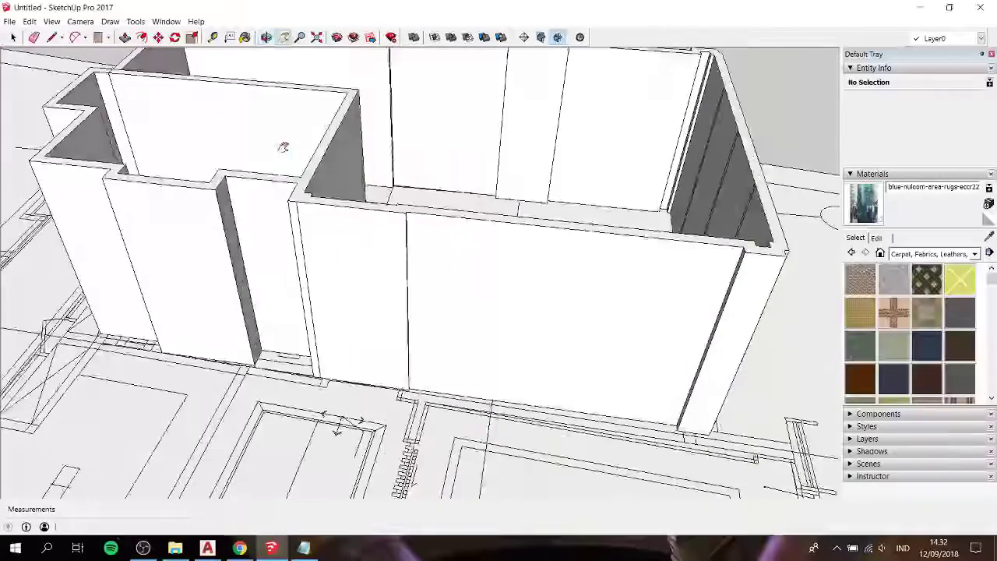
{"action": "key", "text": "ctrl+z"}
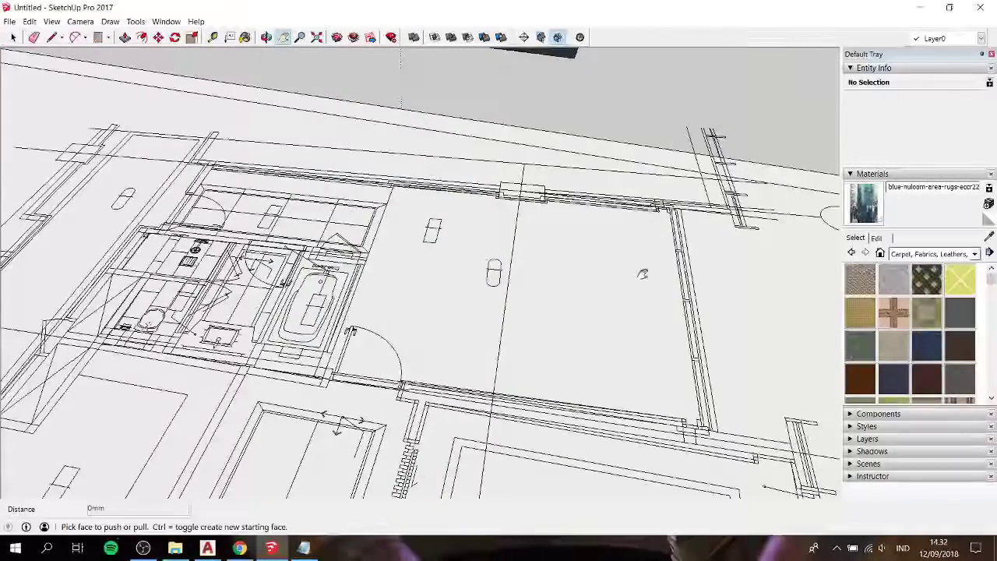
Zoom to the adjoining room's wall corner and select its outline face
{"action": "middle_click_drag", "start_coordinate": [635, 322], "coordinate": [346, 323], "text": "shift"}
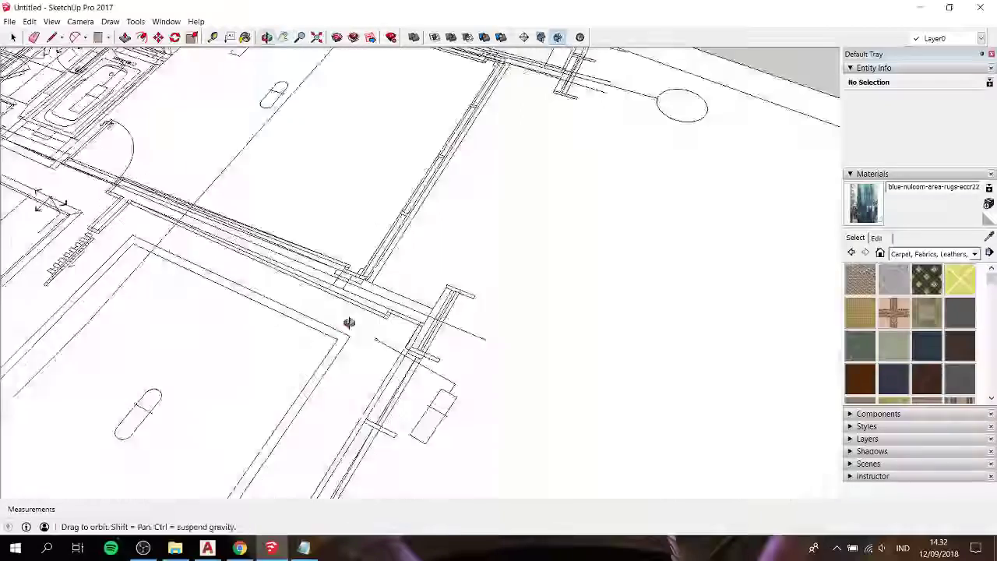
{"action": "scroll", "coordinate": [345, 267], "scroll_direction": "up", "scroll_amount": 3}
{"action": "scroll", "coordinate": [336, 272], "scroll_direction": "up", "scroll_amount": 3}
{"action": "key", "text": "space"}
{"action": "left_click", "coordinate": [348, 262]}
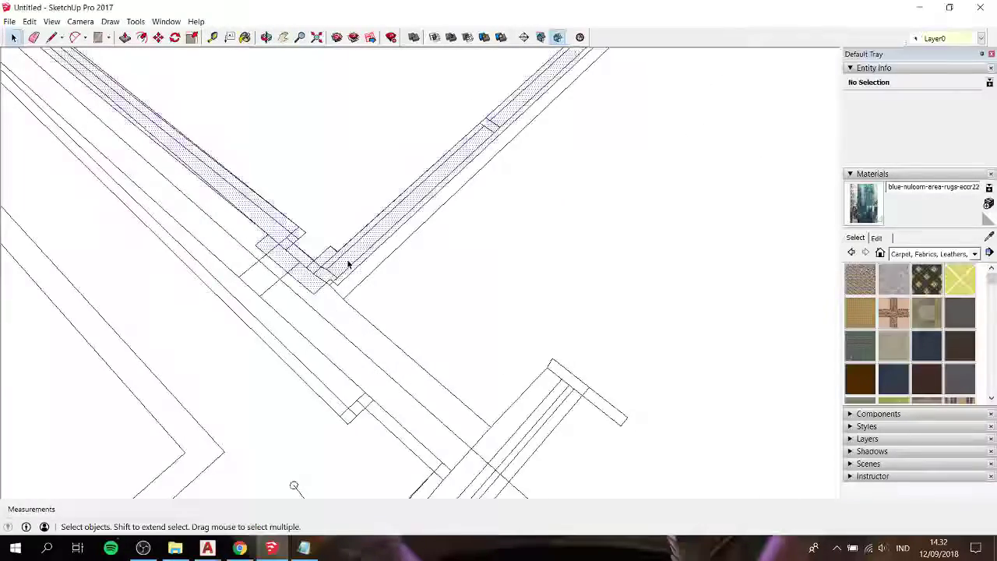
{"action": "scroll", "coordinate": [348, 265], "scroll_direction": "down", "scroll_amount": 1}
{"action": "scroll", "coordinate": [348, 264], "scroll_direction": "up", "scroll_amount": 1}
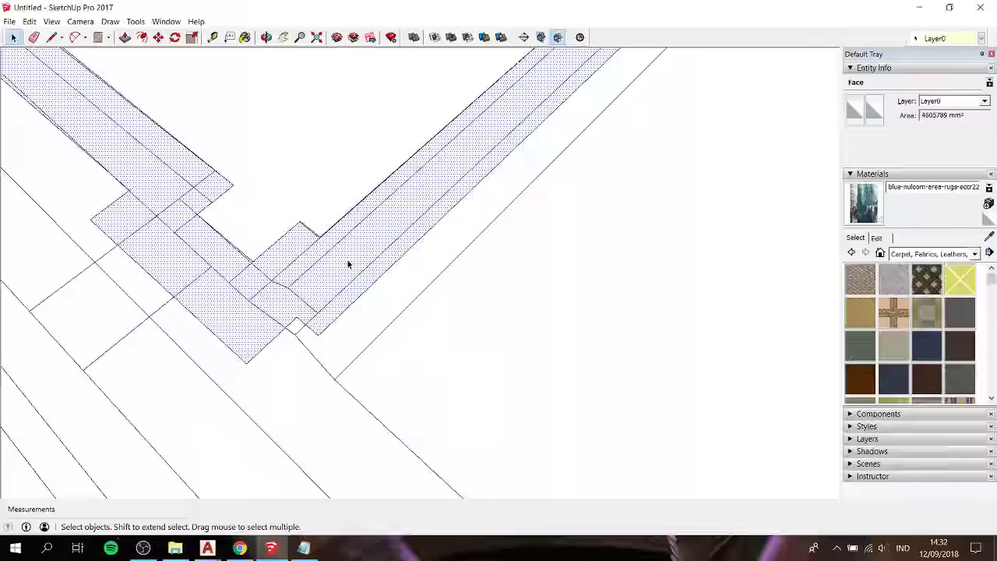
{"action": "key", "text": "l"}
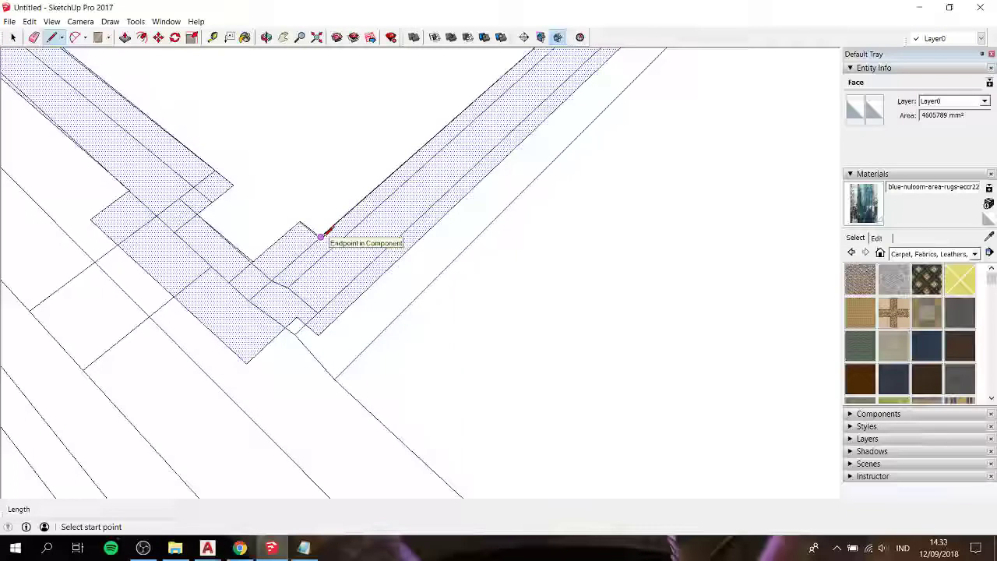
{"action": "left_click", "coordinate": [247, 300]}
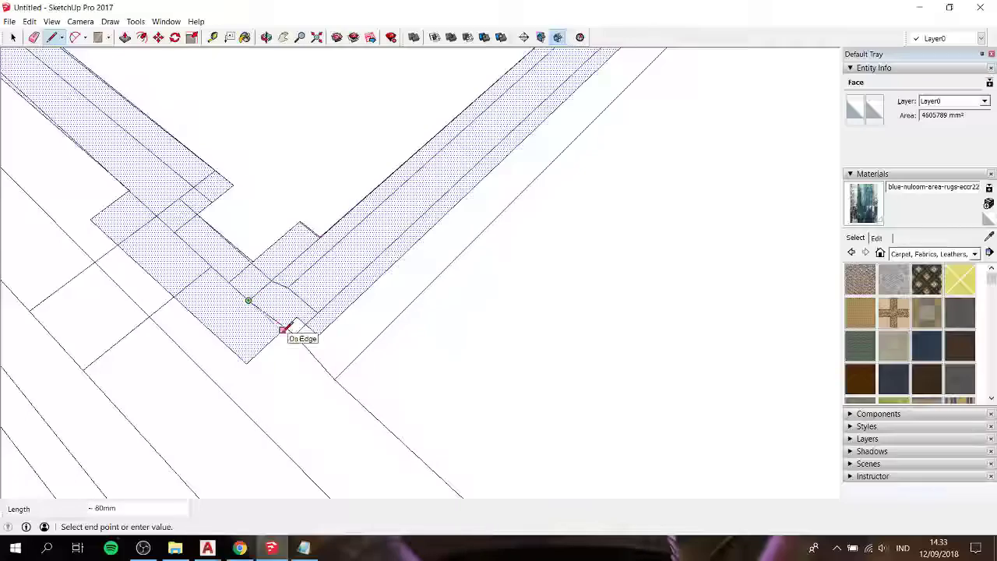
{"action": "key", "text": "space"}
Draw a 130 mm line across the wall gap at the junction, splitting the face
{"action": "scroll", "coordinate": [330, 278], "scroll_direction": "down", "scroll_amount": 2}
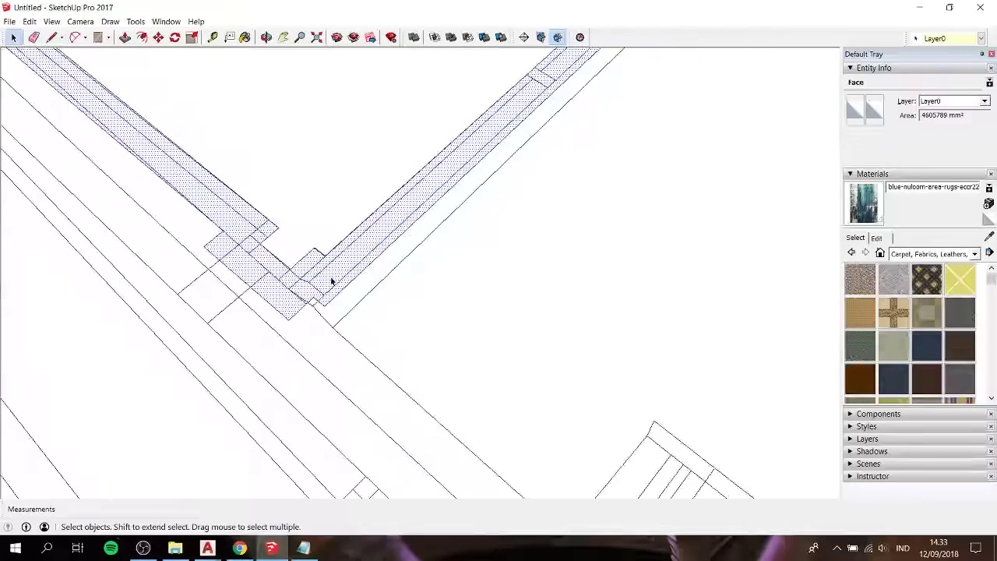
{"action": "mouse_move", "coordinate": [329, 278]}
{"action": "middle_mouse_down", "text": "shift"}
{"action": "mouse_move", "coordinate": [482, 150]}
{"action": "mouse_move", "coordinate": [439, 230]}
{"action": "mouse_move", "coordinate": [460, 334]}
{"action": "mouse_move", "coordinate": [479, 265]}
{"action": "middle_mouse_up", "text": "shift"}
{"action": "scroll", "coordinate": [447, 306], "scroll_direction": "up", "scroll_amount": 2}
{"action": "key", "text": "l"}
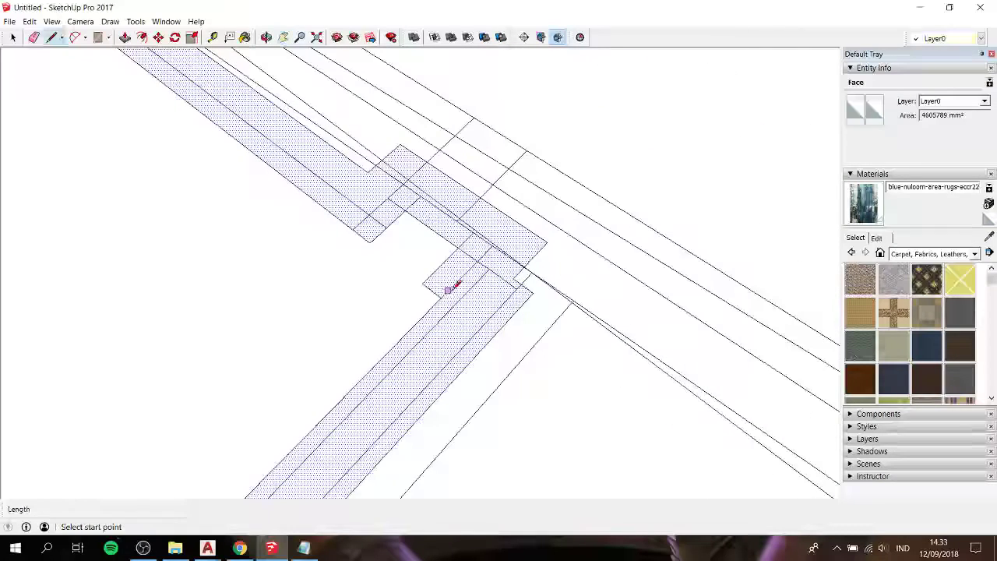
{"action": "left_click", "coordinate": [441, 297]}
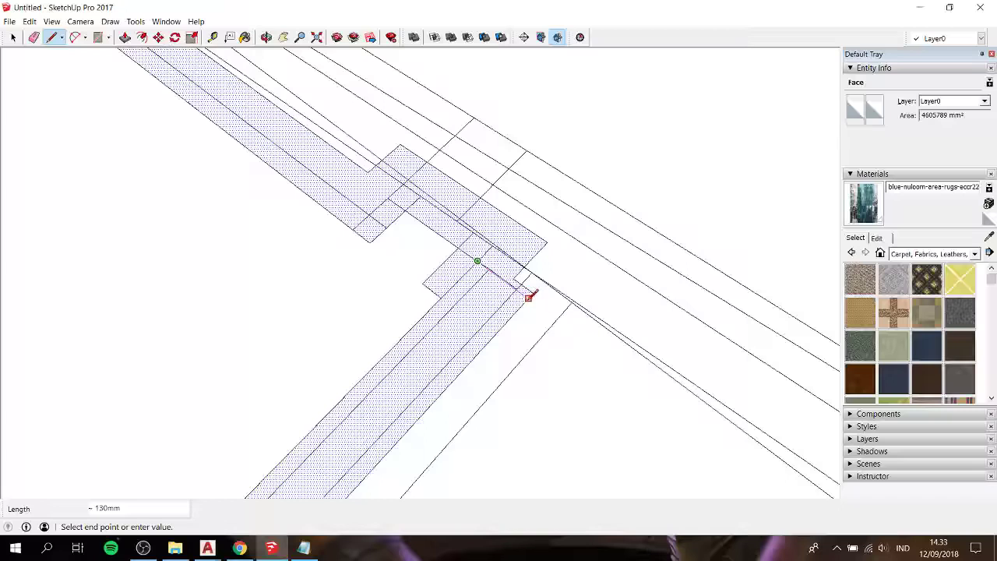
{"action": "left_click", "coordinate": [529, 297]}
{"action": "key", "text": "space"}
Select the split-off wall piece and push/pull it up 3000 mm
{"action": "left_click", "coordinate": [494, 338]}
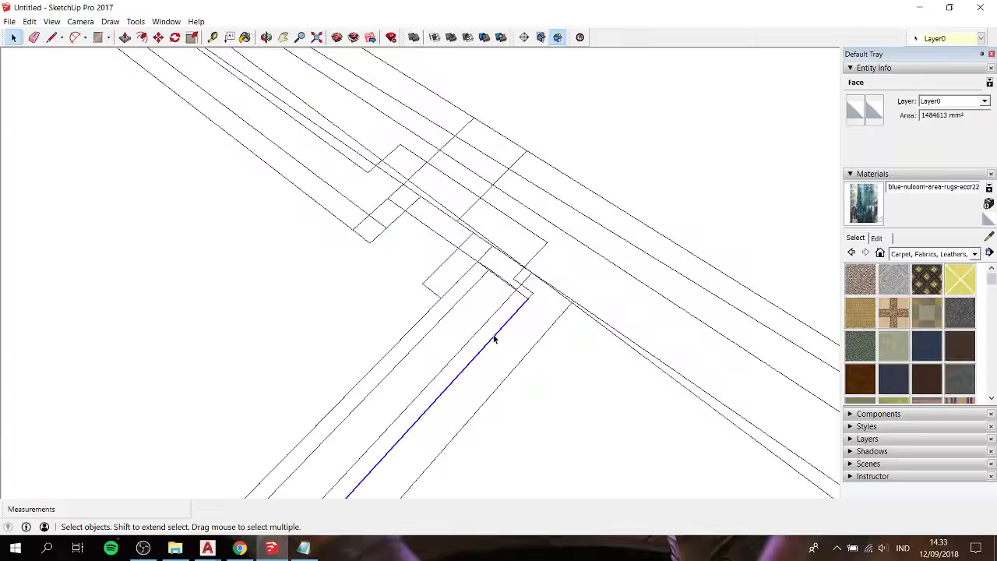
{"action": "left_click", "coordinate": [443, 325]}
{"action": "left_click", "coordinate": [419, 322]}
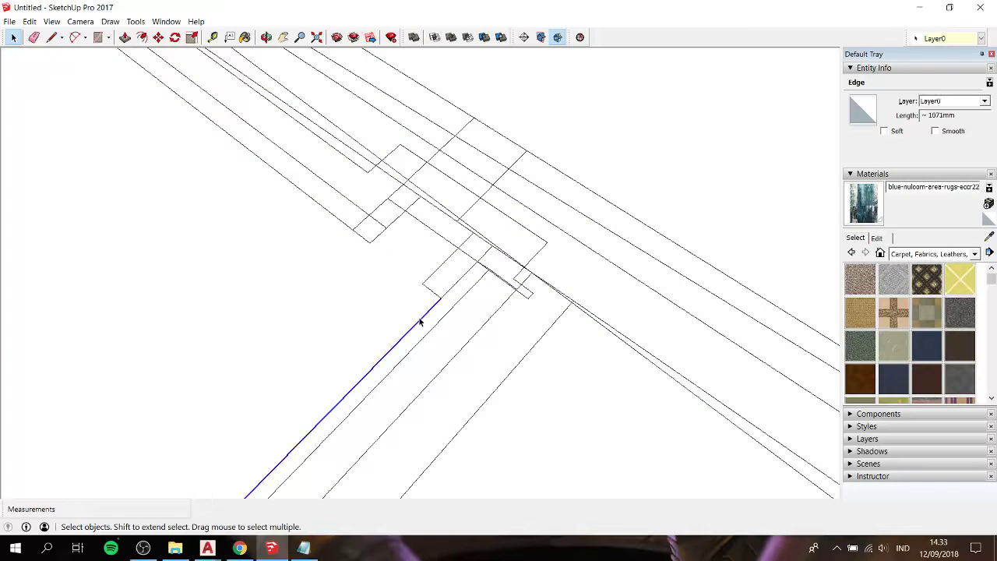
{"action": "left_click", "coordinate": [457, 269]}
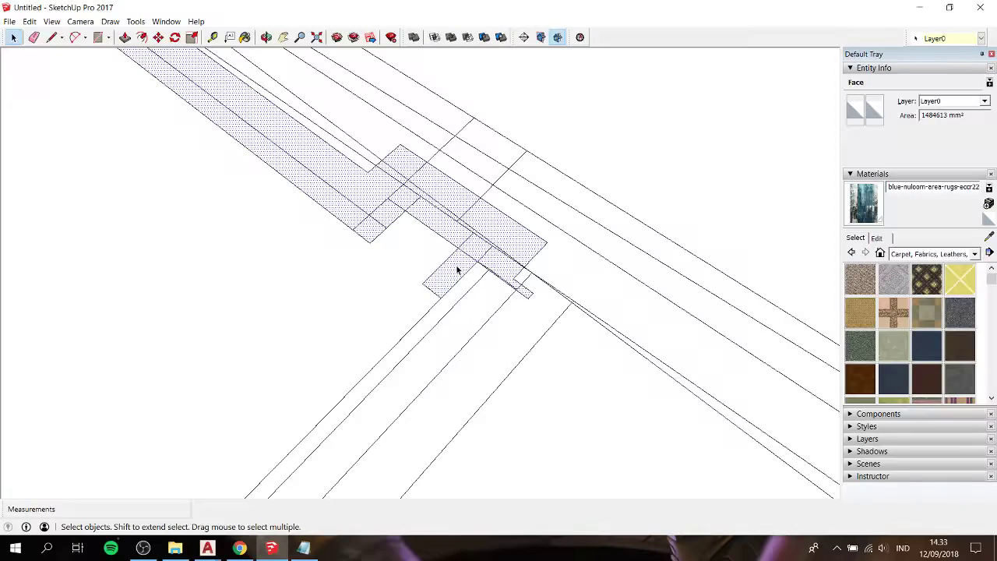
{"action": "key", "text": "m"}
{"action": "key", "text": "p"}
{"action": "left_click_drag", "start_coordinate": [457, 270], "coordinate": [462, 239]}
{"action": "type", "text": "3000"}
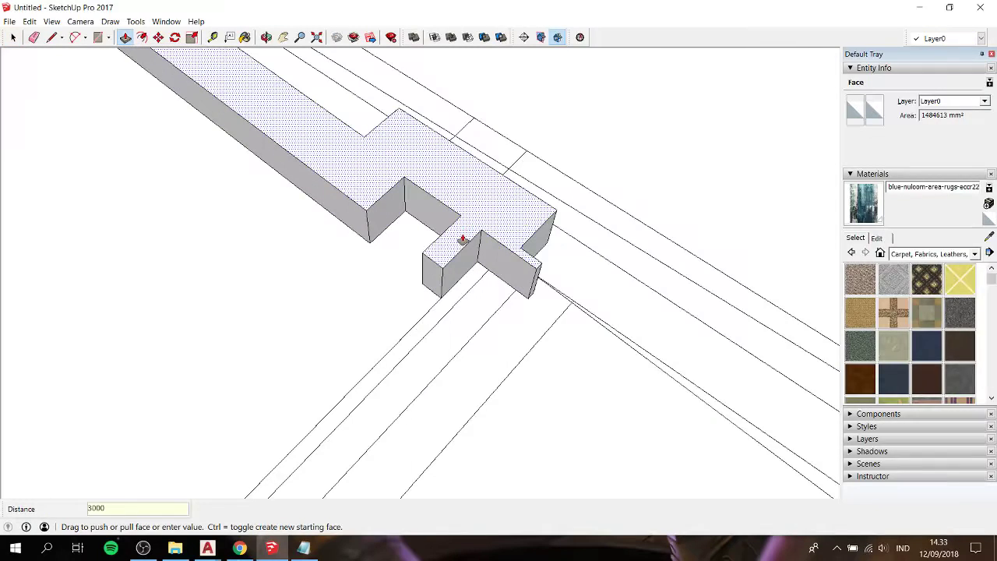
{"action": "key", "text": "Return"}
{"action": "scroll", "coordinate": [461, 238], "scroll_direction": "down", "scroll_amount": 3}
{"action": "scroll", "coordinate": [464, 218], "scroll_direction": "down", "scroll_amount": 3}
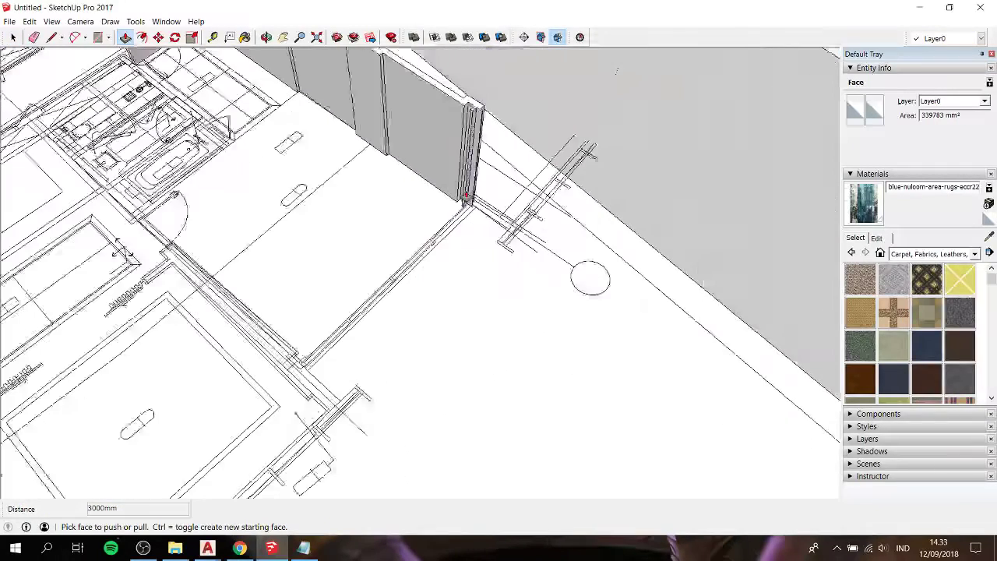
{"action": "scroll", "coordinate": [466, 199], "scroll_direction": "down", "scroll_amount": 2}
{"action": "scroll", "coordinate": [258, 347], "scroll_direction": "up", "scroll_amount": 1}
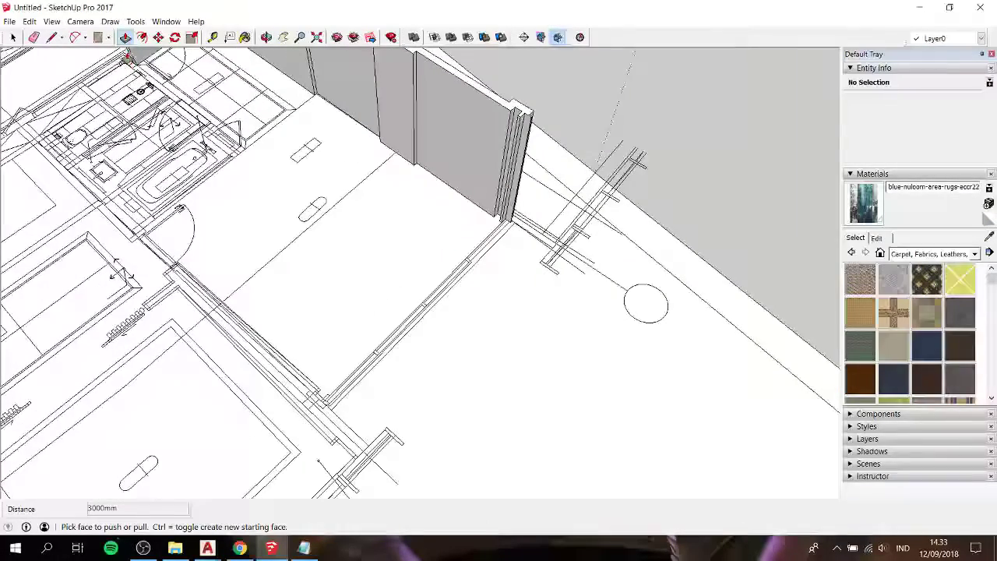
Open the wall group for editing and close a corner gap with a short line
{"action": "key", "text": "space"}
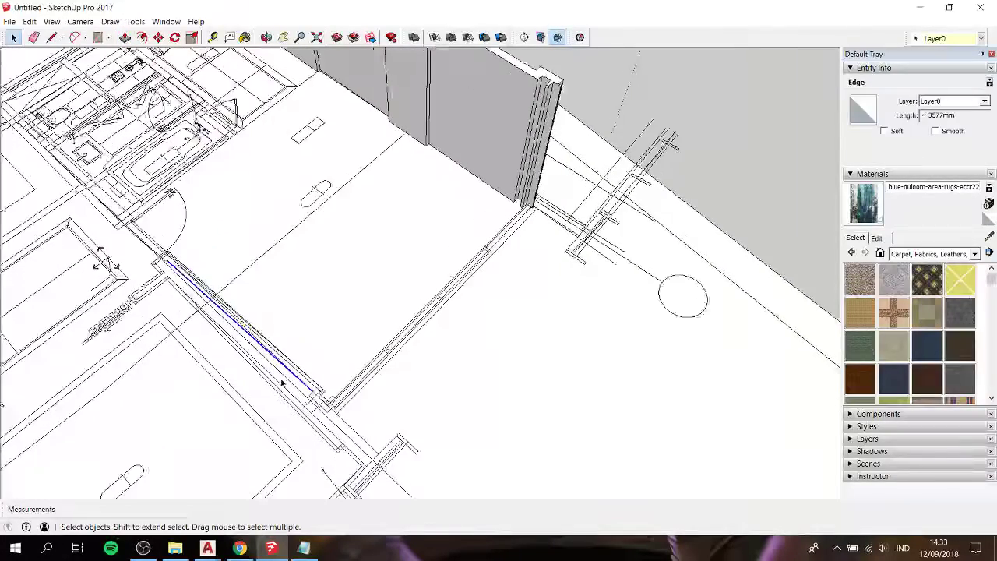
{"action": "scroll", "coordinate": [277, 370], "scroll_direction": "up", "scroll_amount": 2}
{"action": "scroll", "coordinate": [289, 374], "scroll_direction": "up", "scroll_amount": 2}
{"action": "left_click", "coordinate": [303, 380]}
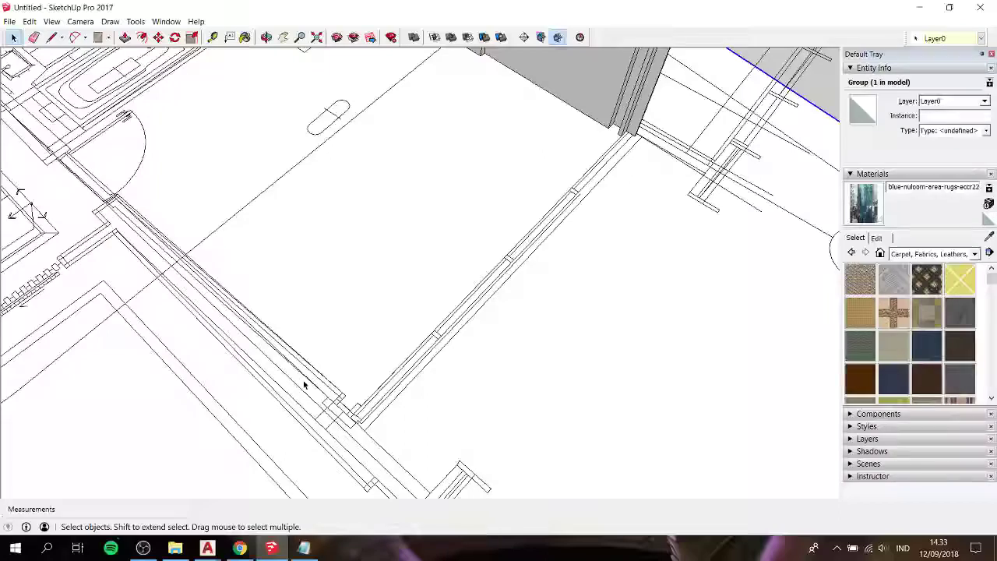
{"action": "double_click", "coordinate": [341, 382]}
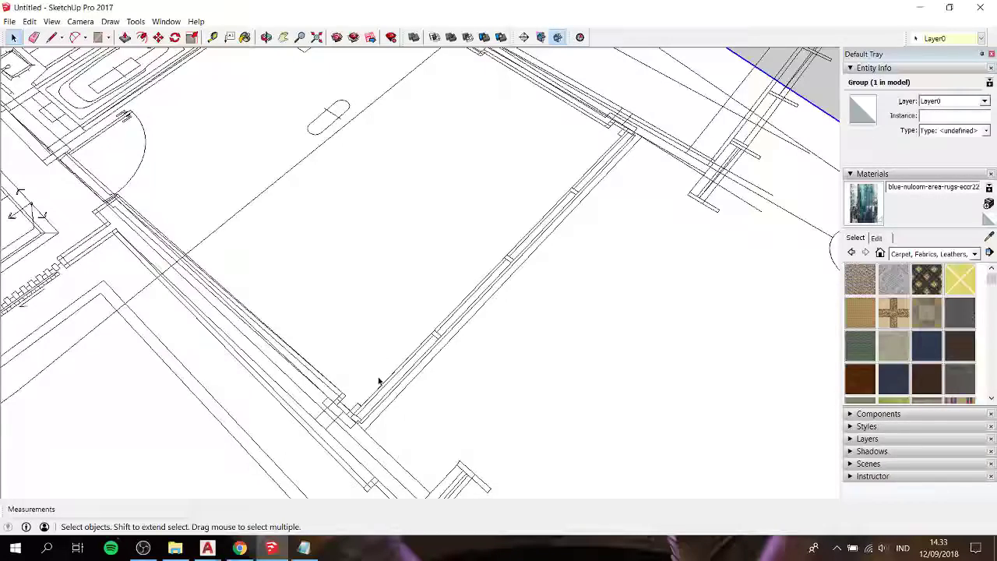
{"action": "left_click", "coordinate": [372, 404]}
{"action": "scroll", "coordinate": [365, 411], "scroll_direction": "up", "scroll_amount": 3}
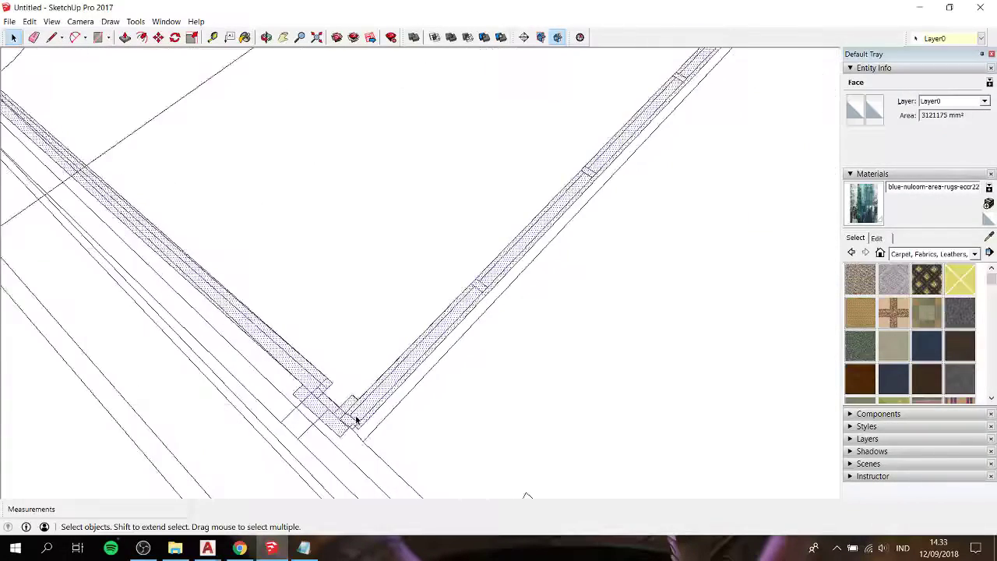
{"action": "scroll", "coordinate": [355, 419], "scroll_direction": "up", "scroll_amount": 2}
{"action": "scroll", "coordinate": [353, 419], "scroll_direction": "up", "scroll_amount": 1}
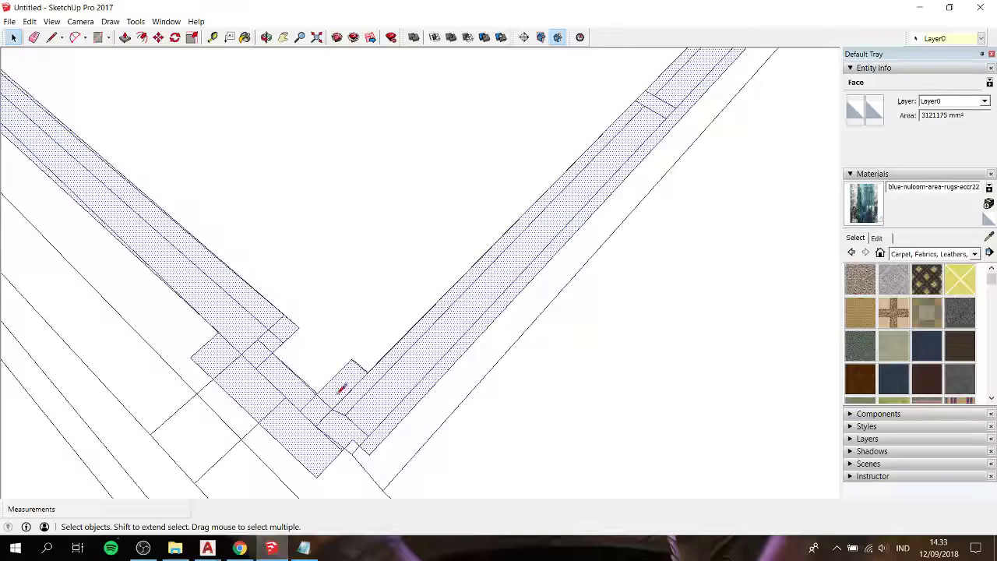
{"action": "key", "text": "l"}
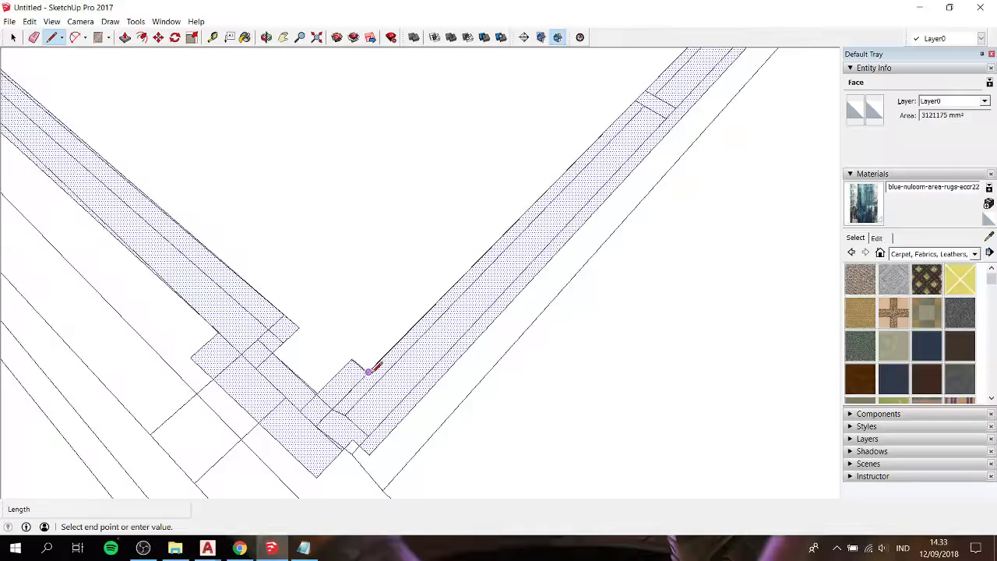
{"action": "left_click", "coordinate": [323, 434]}
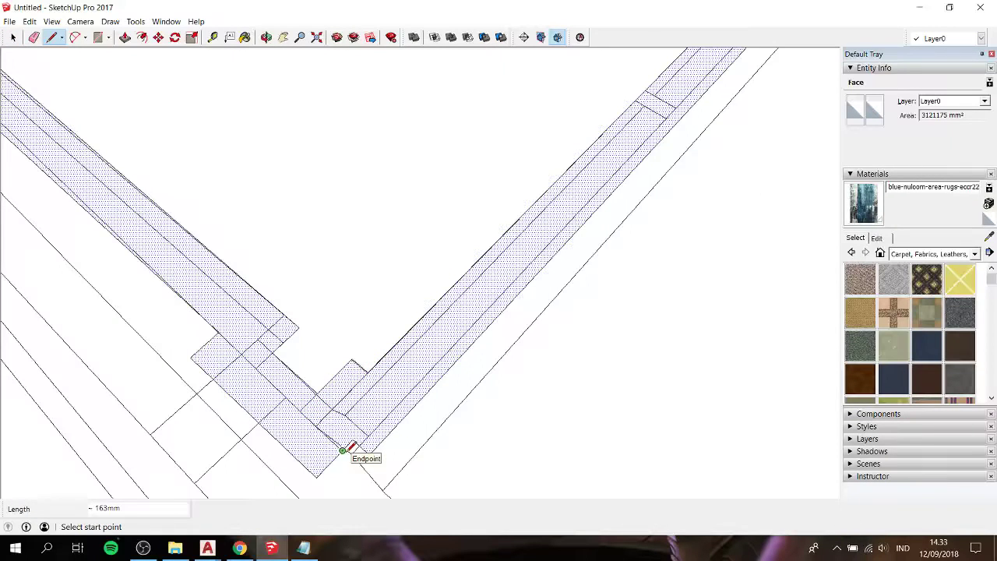
Draw two short lines at the adjoining wall strip's corner, splitting off a 130 mm section
{"action": "key", "text": "space"}
{"action": "scroll", "coordinate": [382, 395], "scroll_direction": "down", "scroll_amount": 3}
{"action": "mouse_move", "coordinate": [397, 390]}
{"action": "middle_mouse_down", "text": "shift"}
{"action": "mouse_move", "coordinate": [596, 213]}
{"action": "mouse_move", "coordinate": [612, 155]}
{"action": "middle_mouse_up", "text": "shift"}
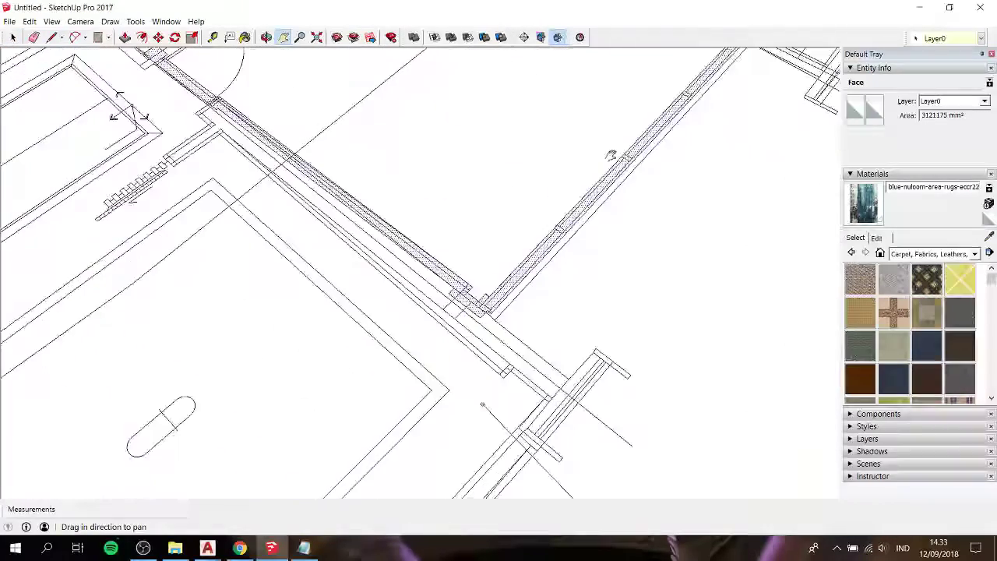
{"action": "scroll", "coordinate": [499, 291], "scroll_direction": "up", "scroll_amount": 2}
{"action": "scroll", "coordinate": [491, 291], "scroll_direction": "up", "scroll_amount": 2}
{"action": "scroll", "coordinate": [483, 292], "scroll_direction": "up", "scroll_amount": 2}
{"action": "scroll", "coordinate": [478, 297], "scroll_direction": "up", "scroll_amount": 2}
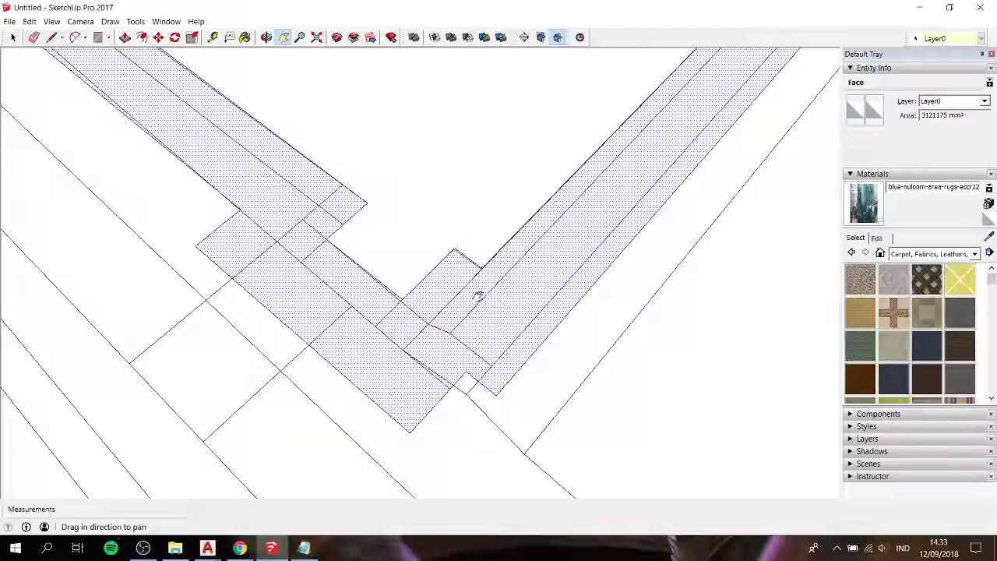
{"action": "key", "text": "l"}
{"action": "left_click", "coordinate": [403, 350]}
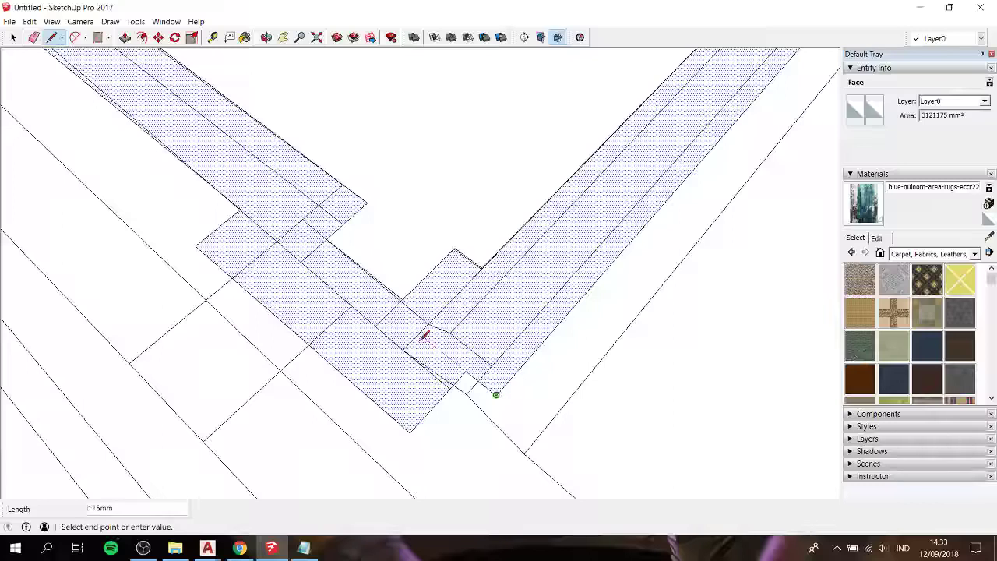
{"action": "left_click", "coordinate": [420, 333]}
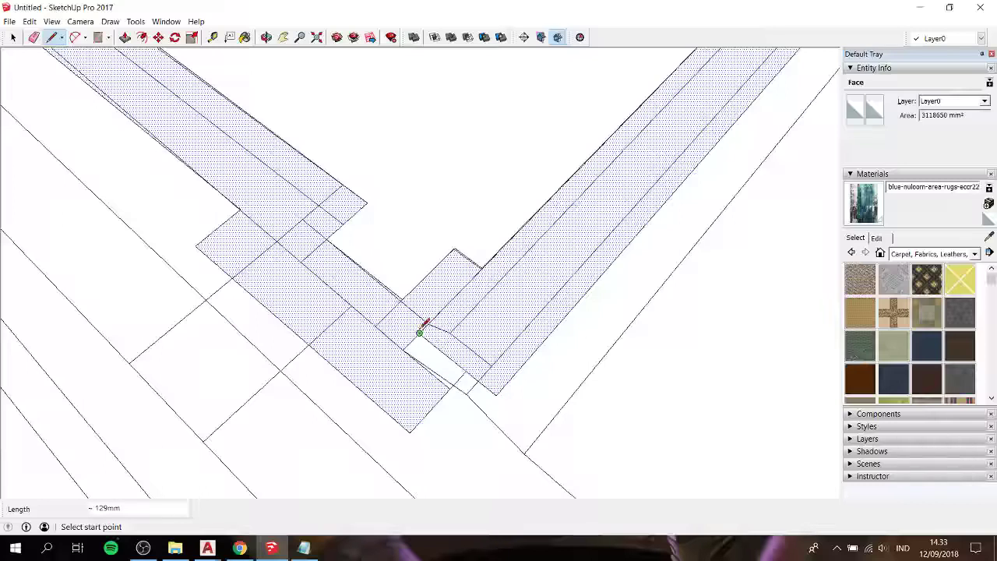
{"action": "left_click", "coordinate": [420, 333]}
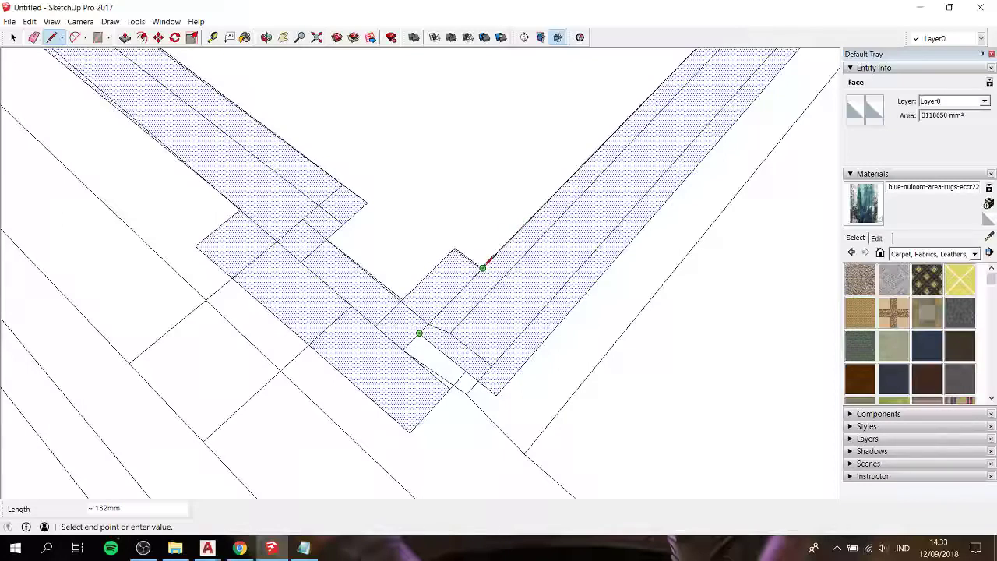
{"action": "scroll", "coordinate": [483, 267], "scroll_direction": "up", "scroll_amount": 2}
{"action": "scroll", "coordinate": [478, 269], "scroll_direction": "up", "scroll_amount": 2}
{"action": "scroll", "coordinate": [471, 275], "scroll_direction": "up", "scroll_amount": 1}
{"action": "scroll", "coordinate": [467, 277], "scroll_direction": "up", "scroll_amount": 1}
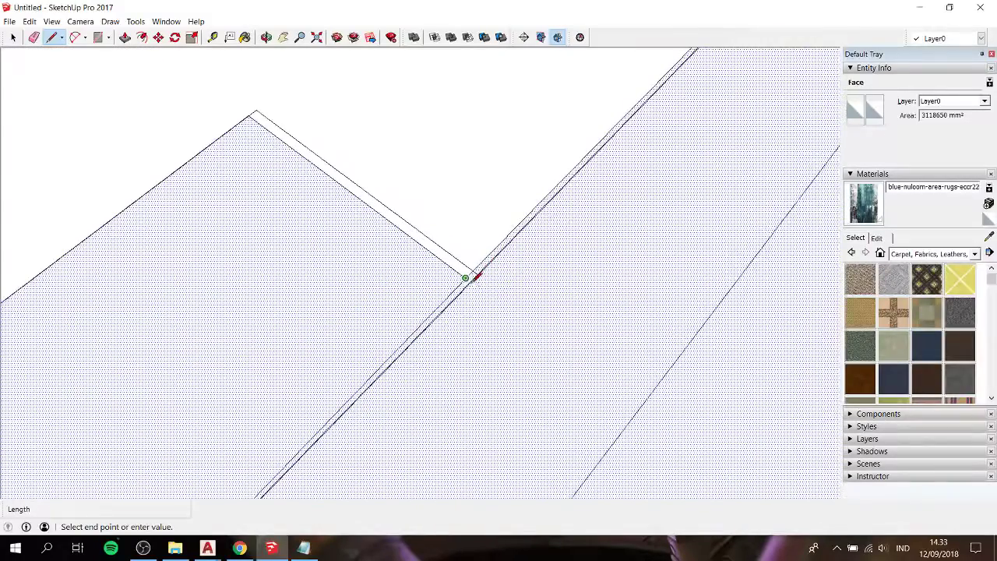
{"action": "left_click", "coordinate": [465, 275]}
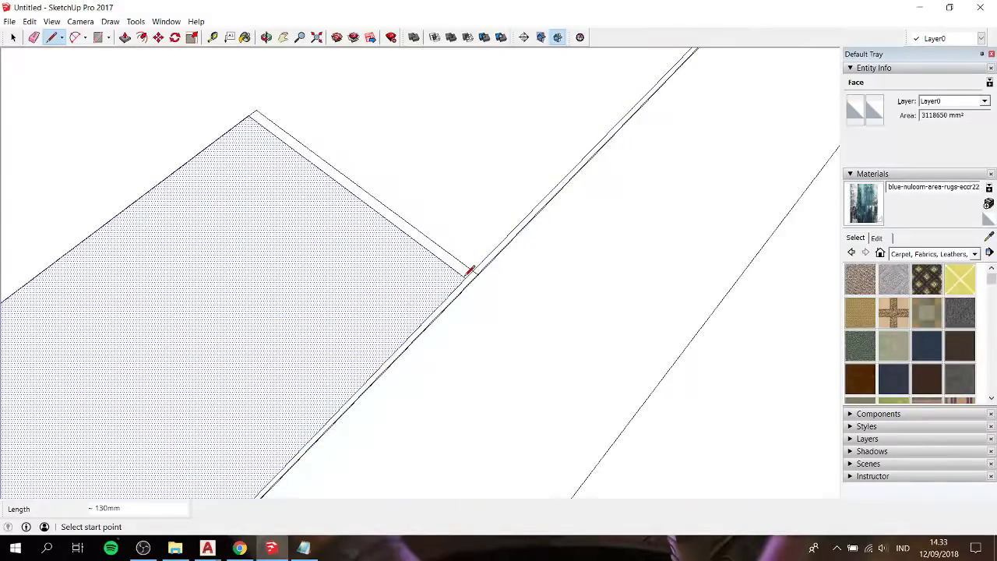
Select the split wall face and start pulling it upward
{"action": "scroll", "coordinate": [467, 272], "scroll_direction": "down", "scroll_amount": 1}
{"action": "scroll", "coordinate": [476, 271], "scroll_direction": "down", "scroll_amount": 1}
{"action": "key", "text": "space"}
{"action": "left_click", "coordinate": [494, 265]}
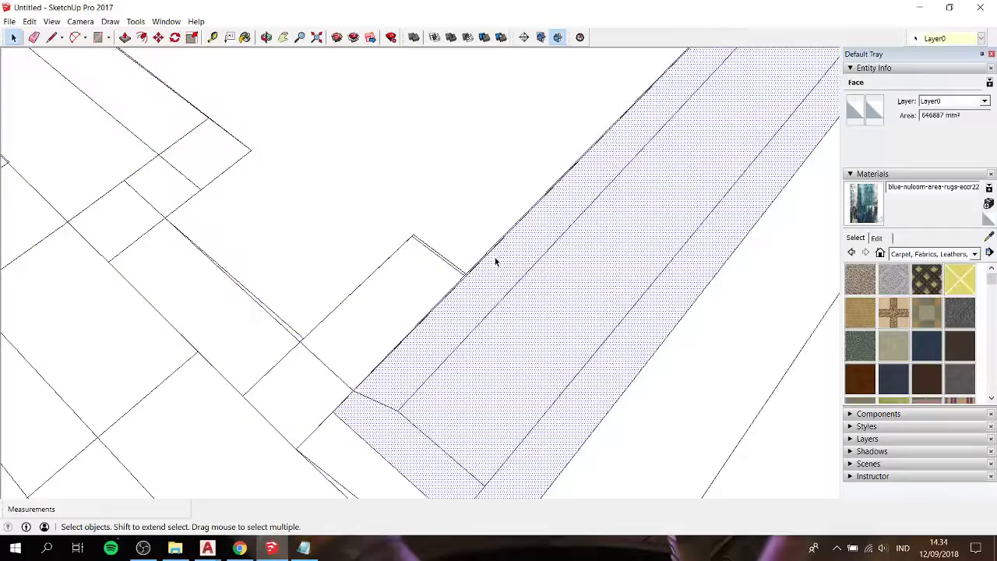
{"action": "key", "text": "Escape"}
{"action": "left_click", "coordinate": [419, 287]}
{"action": "scroll", "coordinate": [419, 287], "scroll_direction": "down", "scroll_amount": 2}
{"action": "scroll", "coordinate": [419, 283], "scroll_direction": "down", "scroll_amount": 2}
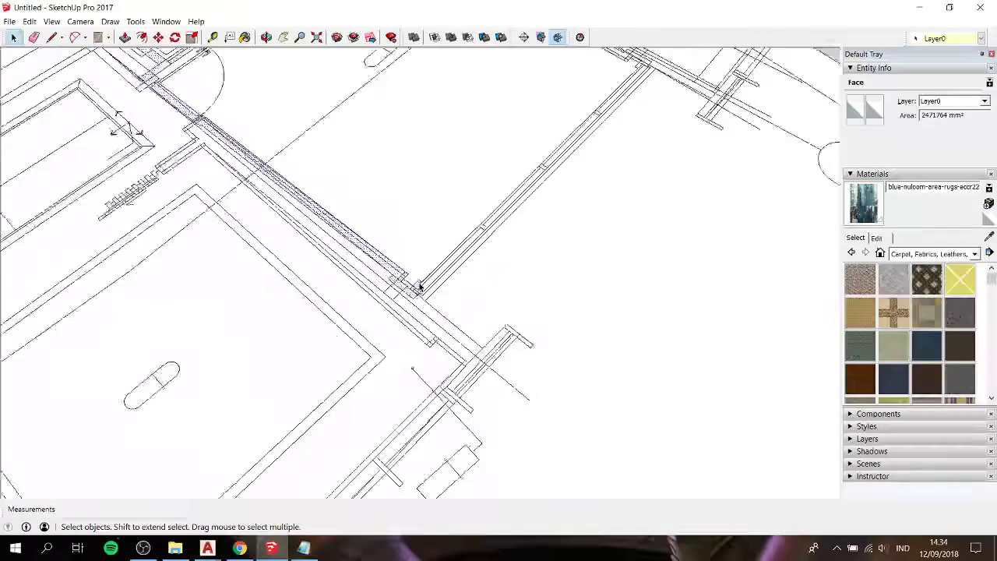
{"action": "key", "text": "p"}
{"action": "left_click_drag", "start_coordinate": [416, 286], "coordinate": [415, 238]}
Push/pull the remaining wall faces up to 3000 mm
{"action": "scroll", "coordinate": [415, 237], "scroll_direction": "down", "scroll_amount": 3}
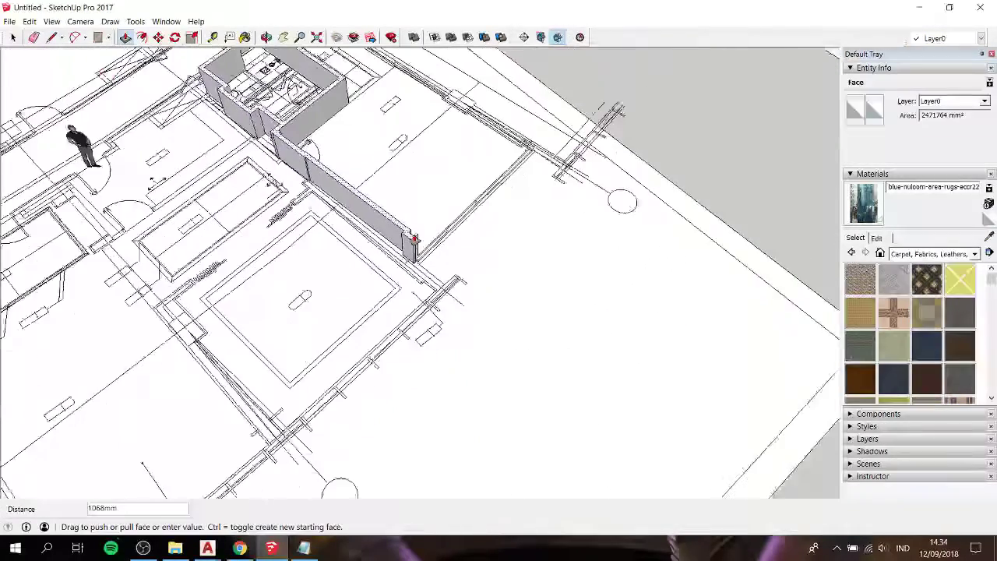
{"action": "scroll", "coordinate": [415, 238], "scroll_direction": "down", "scroll_amount": 2}
{"action": "mouse_move", "coordinate": [416, 237]}
{"action": "middle_mouse_down"}
{"action": "mouse_move", "coordinate": [691, 227]}
{"action": "mouse_move", "coordinate": [369, 330]}
{"action": "mouse_move", "coordinate": [652, 215]}
{"action": "middle_mouse_up"}
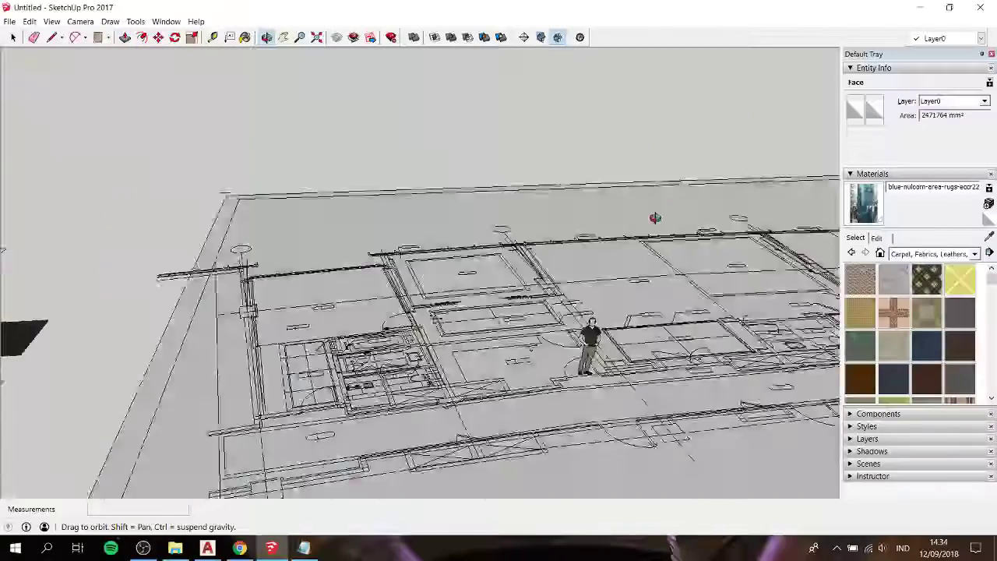
{"action": "left_click_drag", "start_coordinate": [424, 304], "coordinate": [430, 228]}
{"action": "type", "text": "30"}
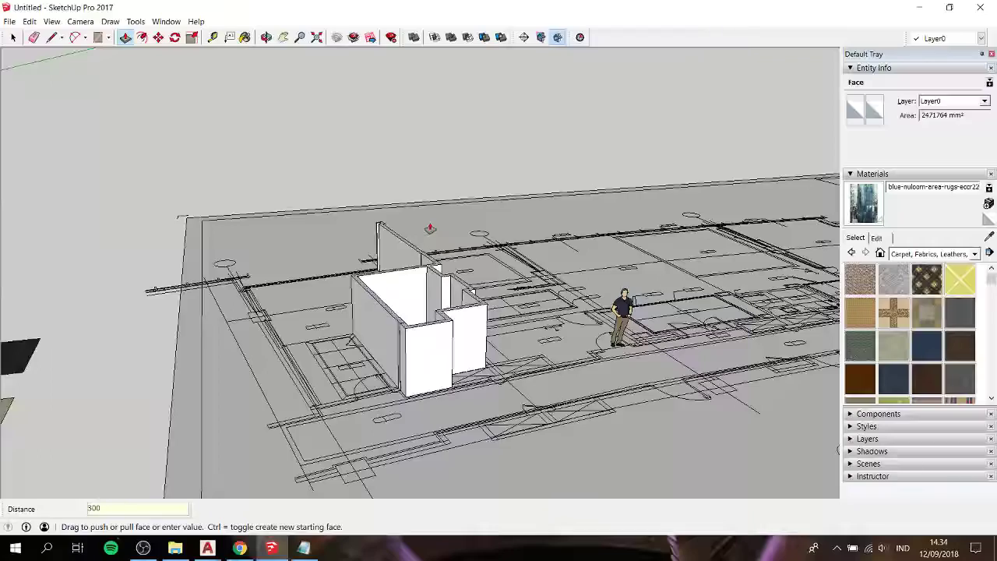
{"action": "type", "text": "0"}
{"action": "key", "text": "Return"}
{"action": "middle_click_drag", "start_coordinate": [430, 229], "coordinate": [510, 434]}
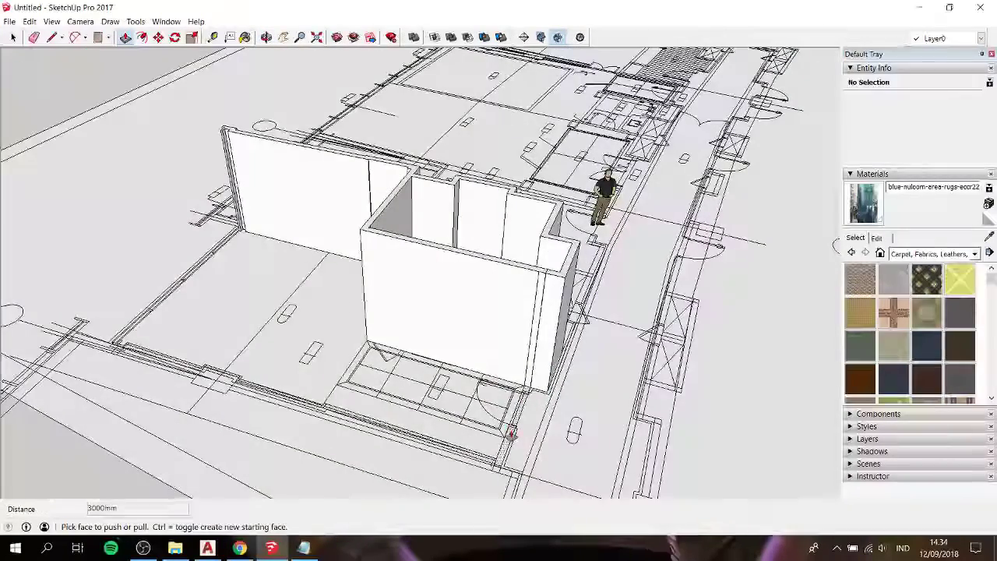
{"action": "left_click_drag", "start_coordinate": [511, 435], "coordinate": [556, 276]}
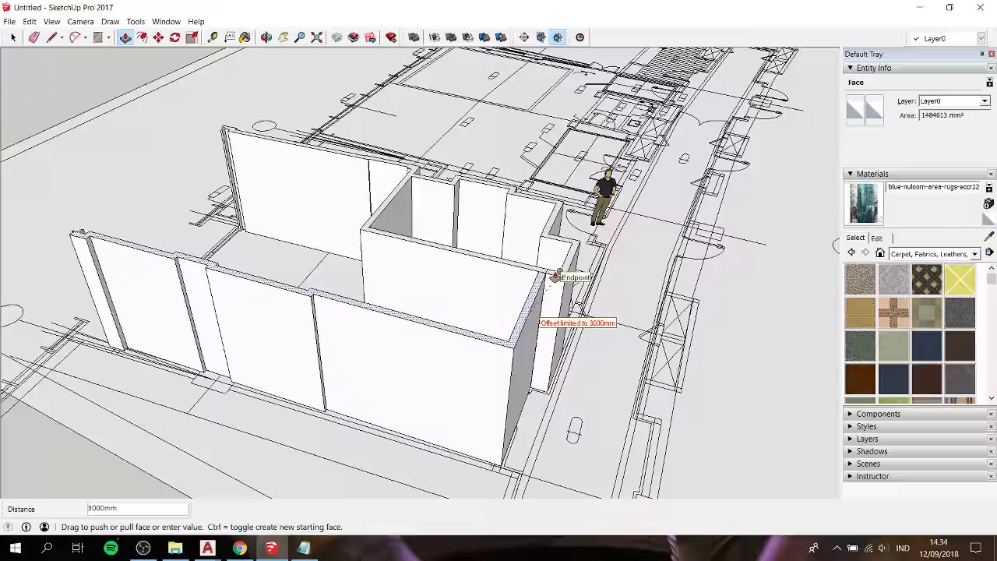
Select all connected bathroom and adjoining-room walls for grouping
{"action": "mouse_move", "coordinate": [556, 276]}
{"action": "middle_mouse_down"}
{"action": "mouse_move", "coordinate": [737, 147]}
{"action": "mouse_move", "coordinate": [520, 203]}
{"action": "mouse_move", "coordinate": [457, 252]}
{"action": "mouse_move", "coordinate": [659, 223]}
{"action": "mouse_move", "coordinate": [430, 227]}
{"action": "middle_mouse_up"}
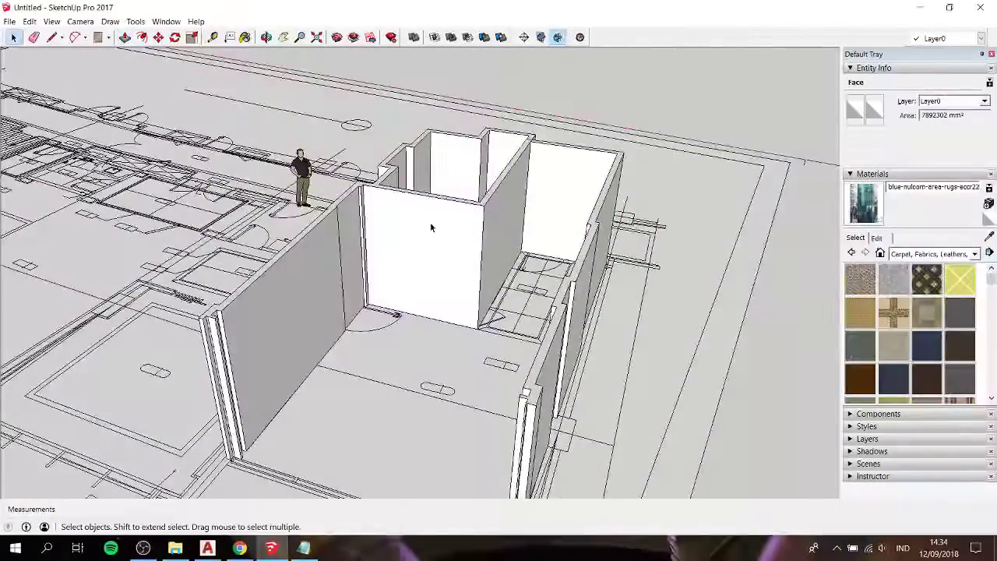
{"action": "triple_click", "coordinate": [430, 227]}
{"action": "right_click", "coordinate": [426, 230]}
Combine the selected walls into a single group
{"action": "left_click", "coordinate": [459, 327]}
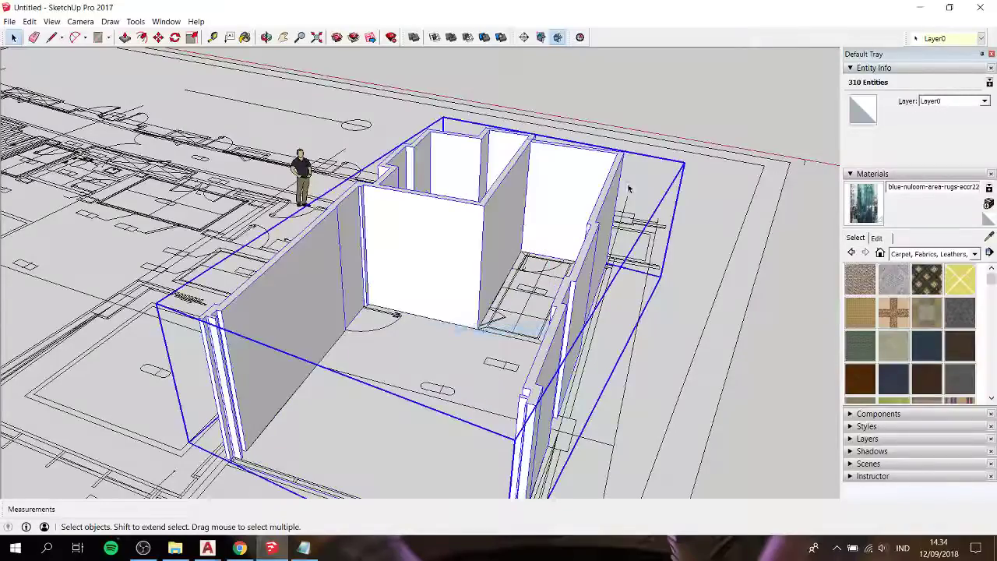
{"action": "middle_click_drag", "start_coordinate": [577, 161], "coordinate": [467, 180]}
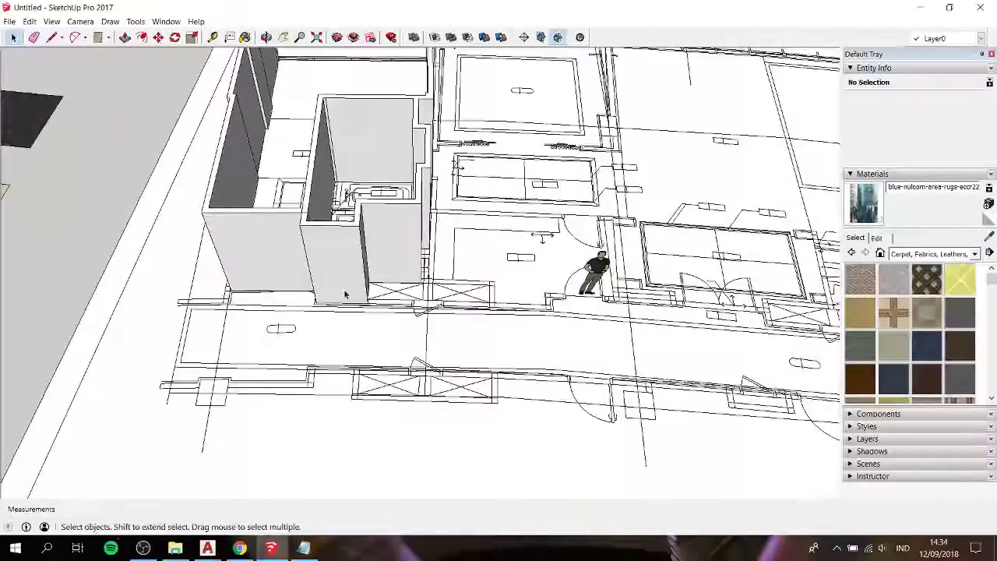
{"action": "key", "text": "h"}
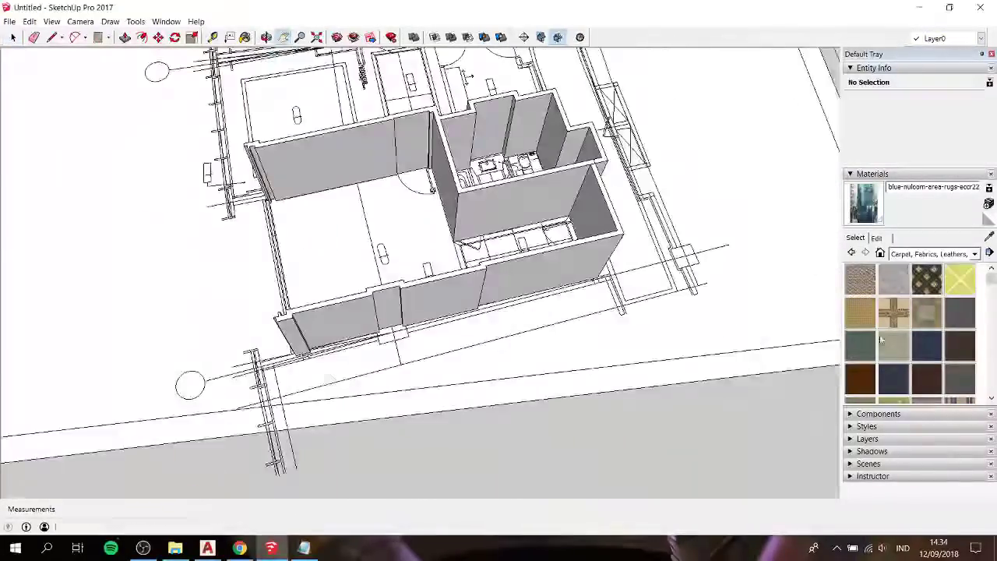
{"action": "mouse_move", "coordinate": [737, 200]}
{"action": "middle_mouse_down"}
{"action": "mouse_move", "coordinate": [560, 185]}
{"action": "mouse_move", "coordinate": [583, 240]}
{"action": "middle_mouse_up"}
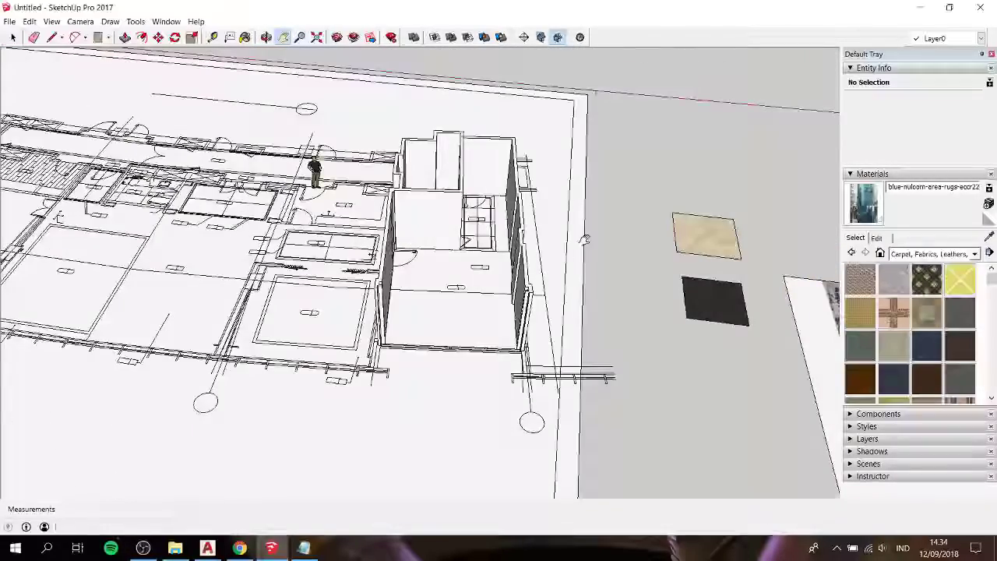
{"action": "scroll", "coordinate": [584, 240], "scroll_direction": "up", "scroll_amount": 3}
Unhide all hidden geometry so the blue rug and beige tile floors reappear
{"action": "left_click", "coordinate": [477, 263]}
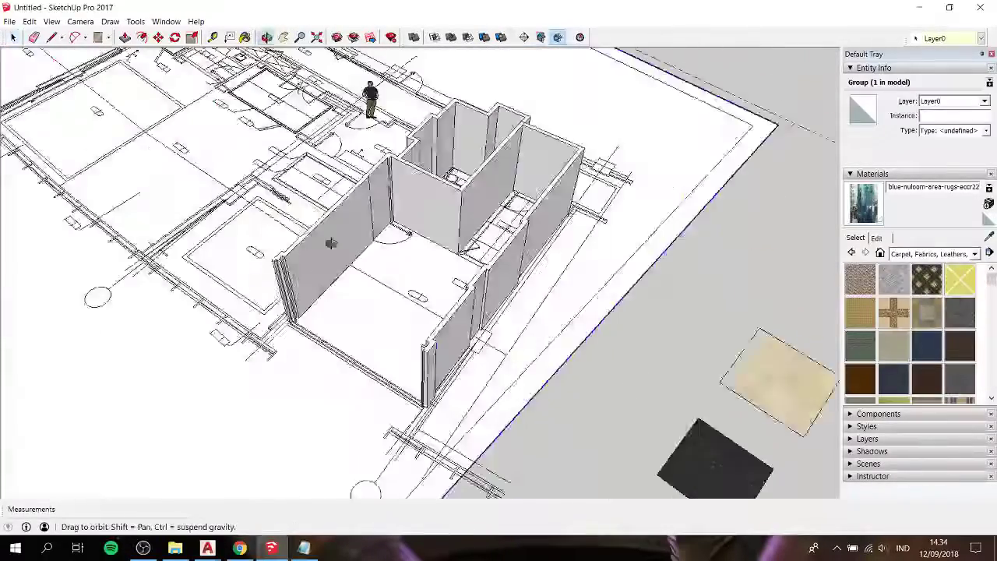
{"action": "middle_click_drag", "start_coordinate": [477, 263], "coordinate": [494, 67]}
{"action": "middle_click_drag", "start_coordinate": [569, 122], "coordinate": [225, 168]}
{"action": "right_click", "coordinate": [339, 93]}
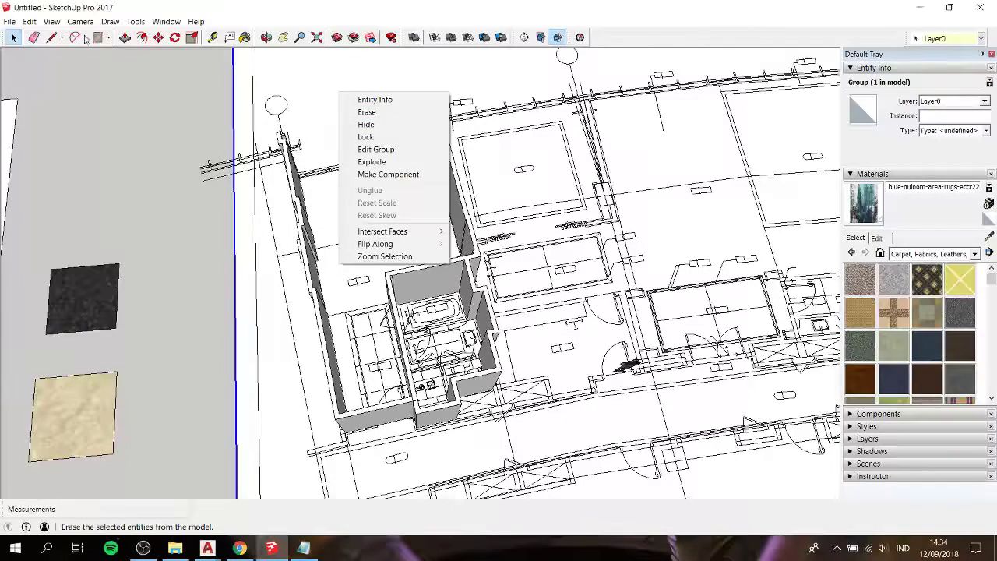
{"action": "left_click", "coordinate": [28, 21]}
{"action": "mouse_move", "coordinate": [51, 183]}
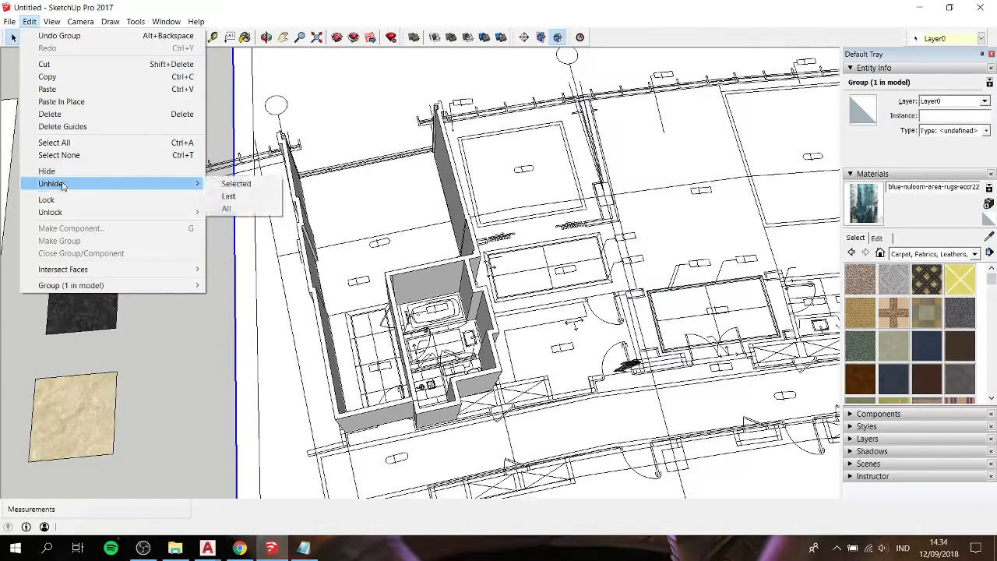
{"action": "left_click", "coordinate": [228, 210]}
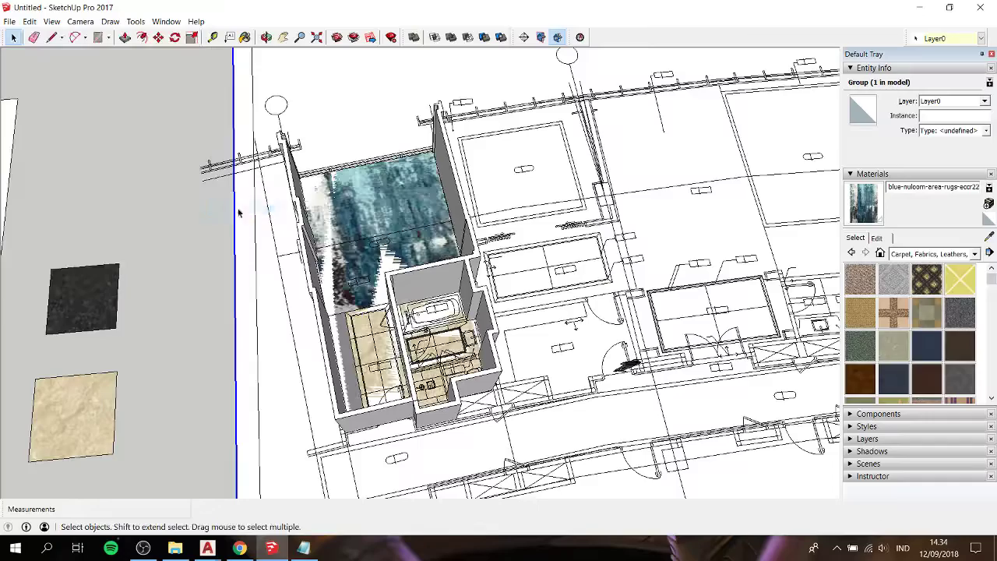
{"action": "right_click", "coordinate": [374, 122]}
{"action": "left_click", "coordinate": [399, 150]}
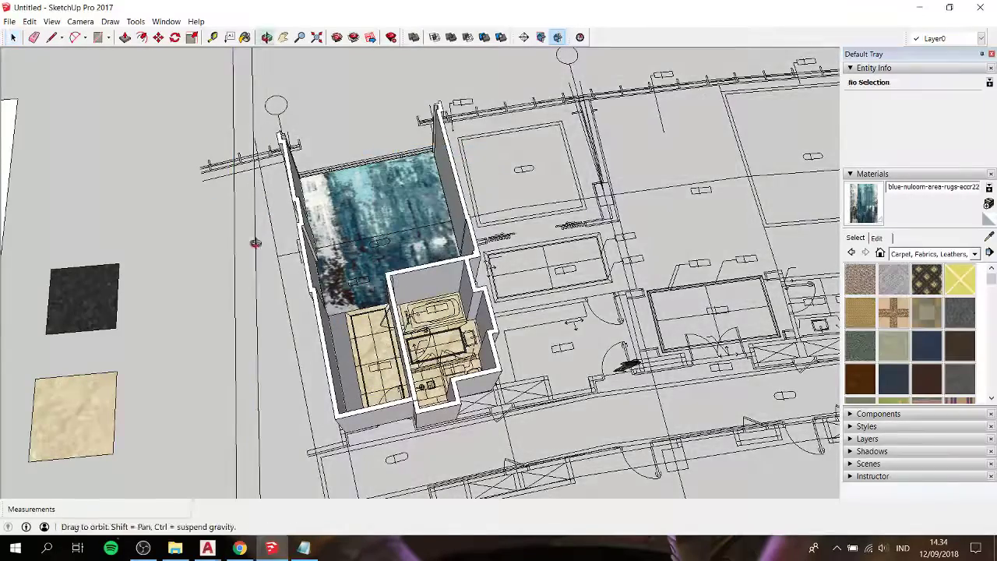
{"action": "mouse_move", "coordinate": [256, 244]}
{"action": "middle_mouse_down"}
{"action": "mouse_move", "coordinate": [768, 334]}
{"action": "mouse_move", "coordinate": [626, 96]}
{"action": "middle_mouse_up"}
{"action": "scroll", "coordinate": [471, 317], "scroll_direction": "up", "scroll_amount": 4}
{"action": "scroll", "coordinate": [471, 317], "scroll_direction": "up", "scroll_amount": 3}
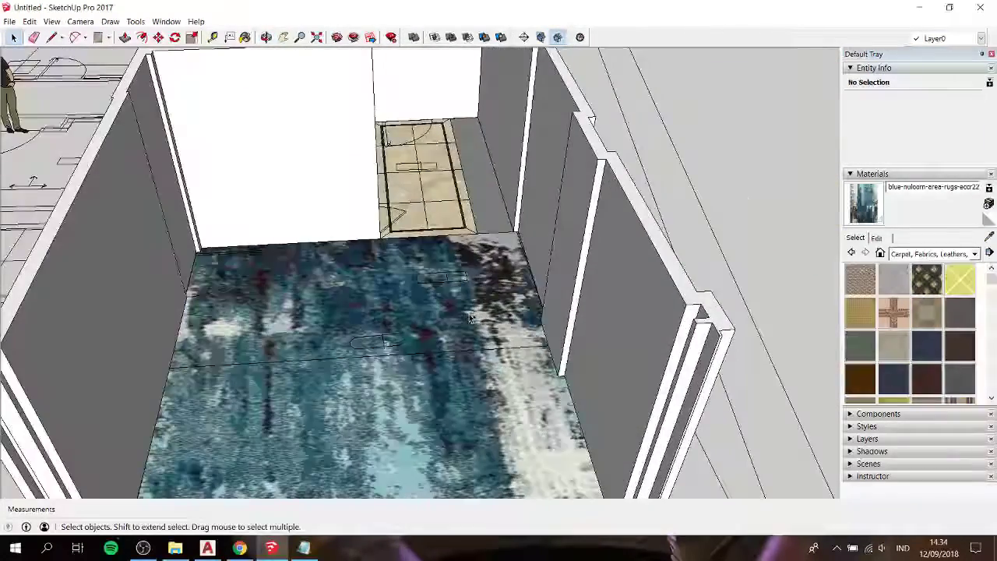
{"action": "mouse_move", "coordinate": [471, 318]}
{"action": "middle_mouse_down"}
{"action": "mouse_move", "coordinate": [351, 296]}
{"action": "mouse_move", "coordinate": [228, 227]}
{"action": "mouse_move", "coordinate": [351, 250]}
{"action": "mouse_move", "coordinate": [484, 252]}
{"action": "mouse_move", "coordinate": [351, 257]}
{"action": "mouse_move", "coordinate": [233, 246]}
{"action": "mouse_move", "coordinate": [339, 244]}
{"action": "mouse_move", "coordinate": [528, 151]}
{"action": "mouse_move", "coordinate": [565, 152]}
{"action": "mouse_move", "coordinate": [542, 162]}
{"action": "middle_mouse_up"}
{"action": "scroll", "coordinate": [350, 249], "scroll_direction": "down", "scroll_amount": 3}
{"action": "scroll", "coordinate": [425, 240], "scroll_direction": "up", "scroll_amount": 3}
{"action": "scroll", "coordinate": [425, 240], "scroll_direction": "up", "scroll_amount": 3}
{"action": "mouse_move", "coordinate": [424, 240]}
{"action": "middle_mouse_down"}
{"action": "mouse_move", "coordinate": [443, 209]}
{"action": "mouse_move", "coordinate": [415, 248]}
{"action": "middle_mouse_up"}
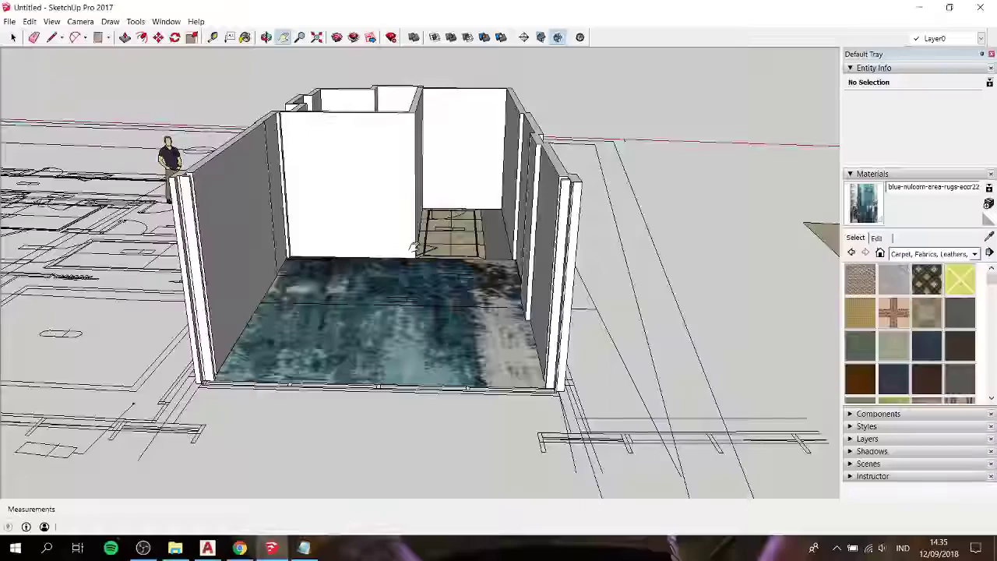
{"action": "left_click_drag", "start_coordinate": [416, 248], "coordinate": [345, 245]}
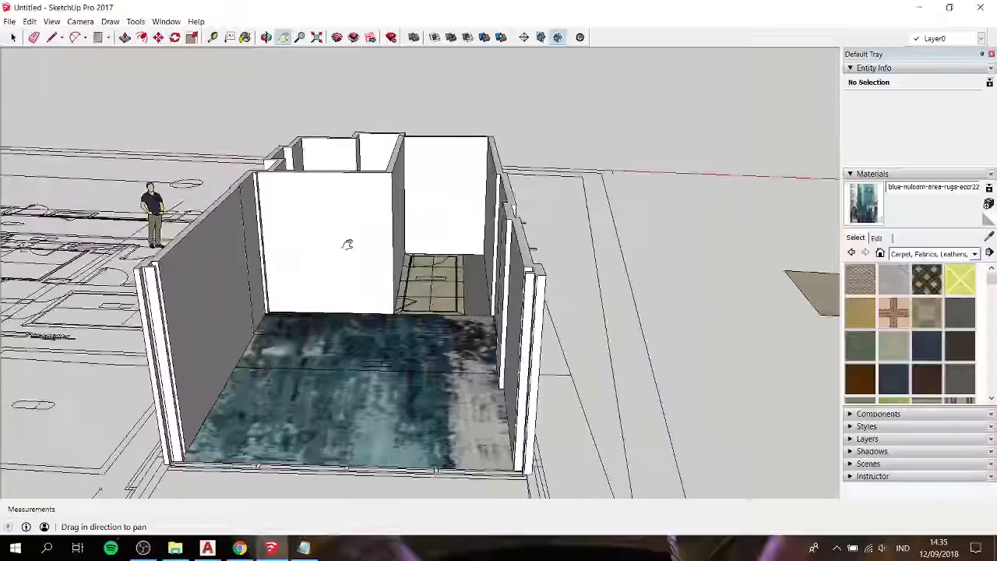
{"action": "middle_click_drag", "start_coordinate": [318, 206], "coordinate": [217, 419]}
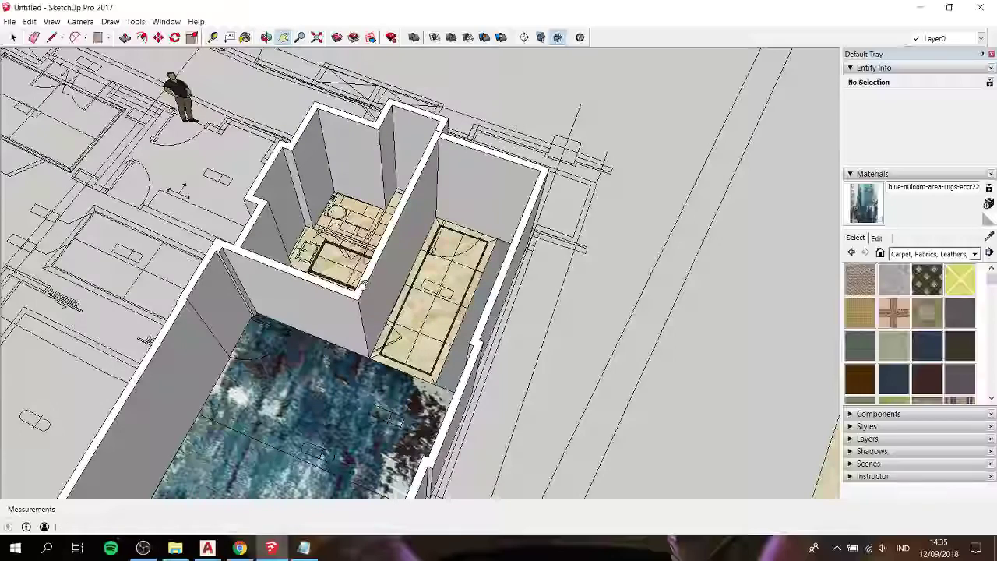
{"action": "mouse_move", "coordinate": [359, 286]}
{"action": "middle_mouse_down"}
{"action": "mouse_move", "coordinate": [352, 301]}
{"action": "mouse_move", "coordinate": [316, 251]}
{"action": "middle_mouse_up"}
{"action": "scroll", "coordinate": [315, 250], "scroll_direction": "up", "scroll_amount": 3}
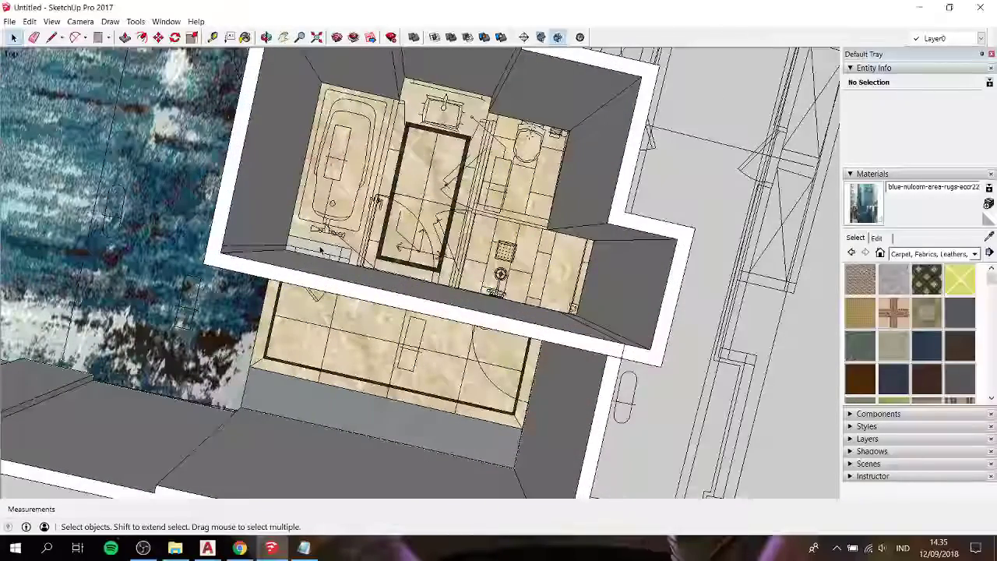
Open the bathroom group and draw a line splitting the lower wall's top face
{"action": "scroll", "coordinate": [319, 250], "scroll_direction": "up", "scroll_amount": 5}
{"action": "left_click", "coordinate": [264, 313]}
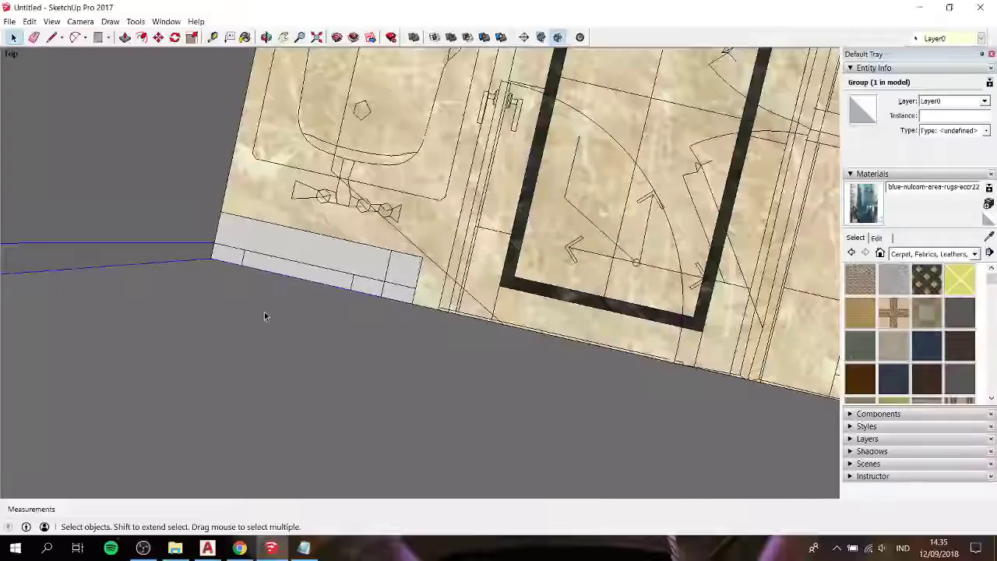
{"action": "double_click", "coordinate": [264, 311]}
{"action": "key", "text": "l"}
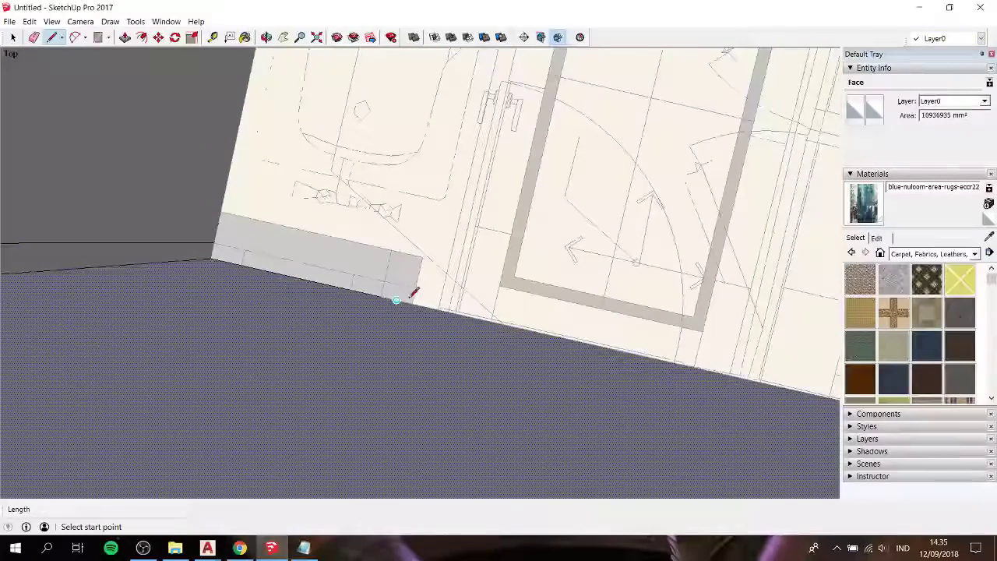
{"action": "left_click", "coordinate": [413, 303]}
{"action": "scroll", "coordinate": [412, 303], "scroll_direction": "down", "scroll_amount": 3}
{"action": "scroll", "coordinate": [412, 304], "scroll_direction": "down", "scroll_amount": 2}
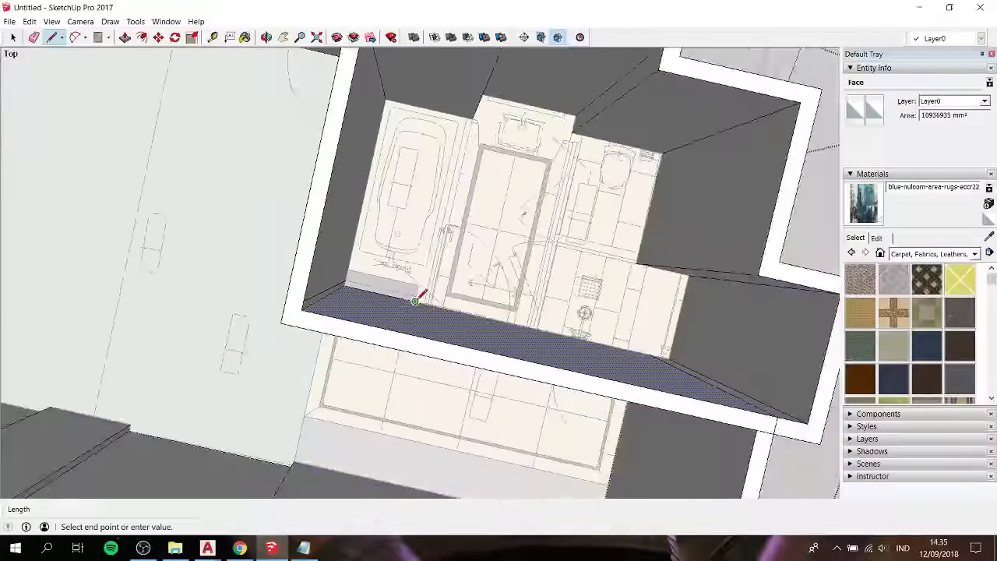
{"action": "left_click", "coordinate": [412, 333]}
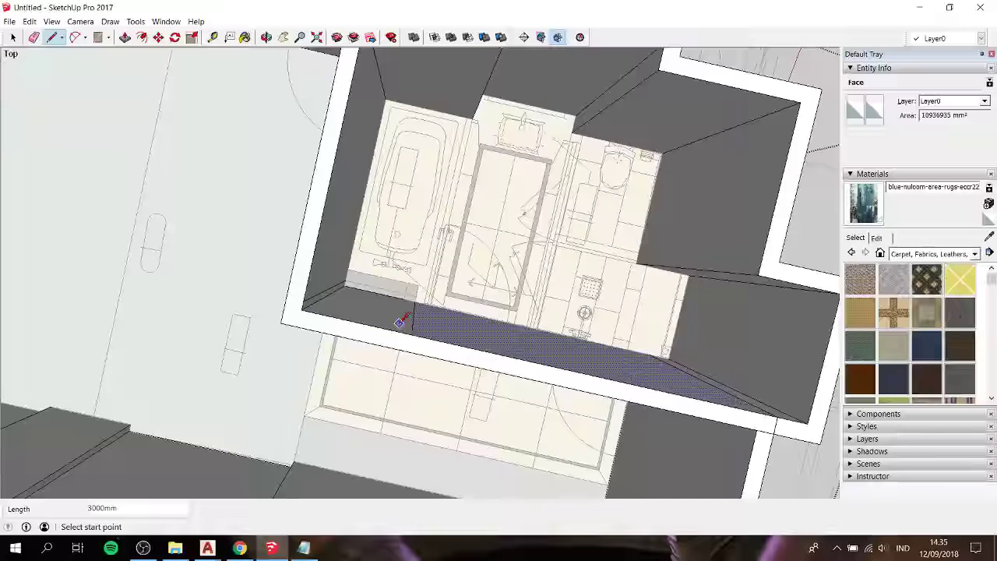
{"action": "key", "text": "space"}
{"action": "left_click", "coordinate": [385, 313]}
{"action": "scroll", "coordinate": [398, 307], "scroll_direction": "up", "scroll_amount": 4}
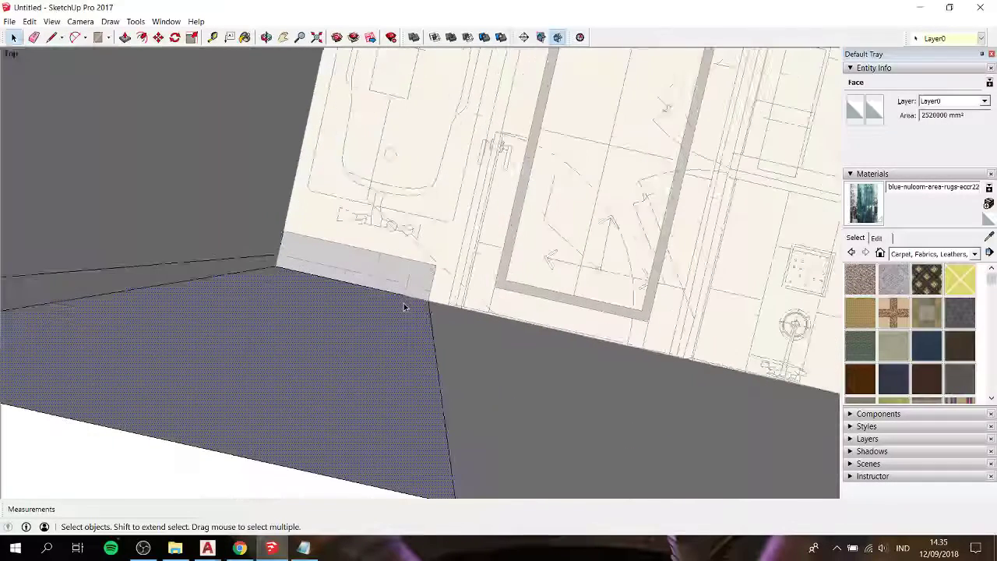
Push/pull the split-off end piece up, extending it to 130 mm
{"action": "key", "text": "p"}
{"action": "left_click", "coordinate": [404, 296]}
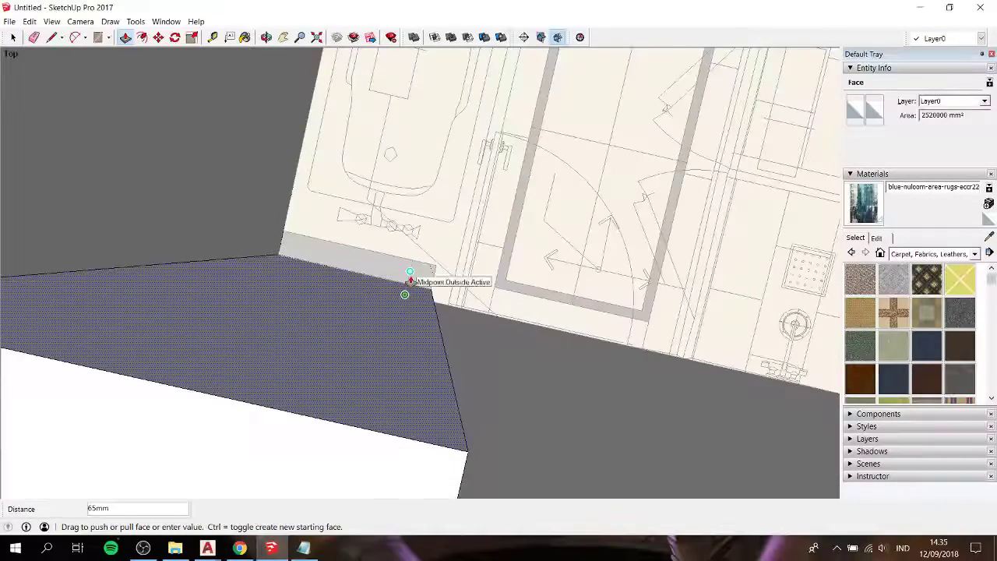
{"action": "left_click", "coordinate": [408, 282]}
{"action": "left_click", "coordinate": [408, 286]}
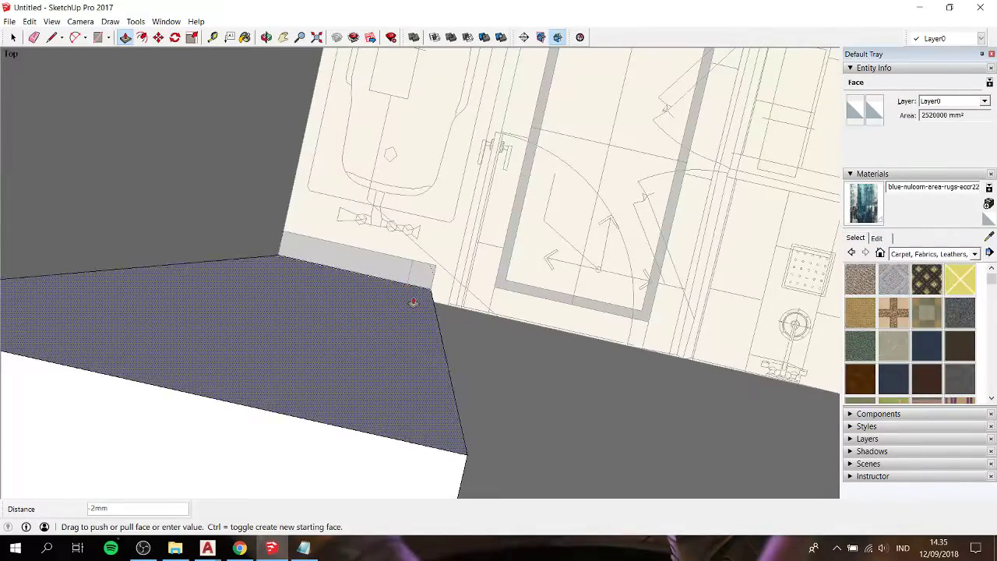
{"action": "left_click", "coordinate": [426, 265]}
{"action": "scroll", "coordinate": [436, 226], "scroll_direction": "down", "scroll_amount": 5}
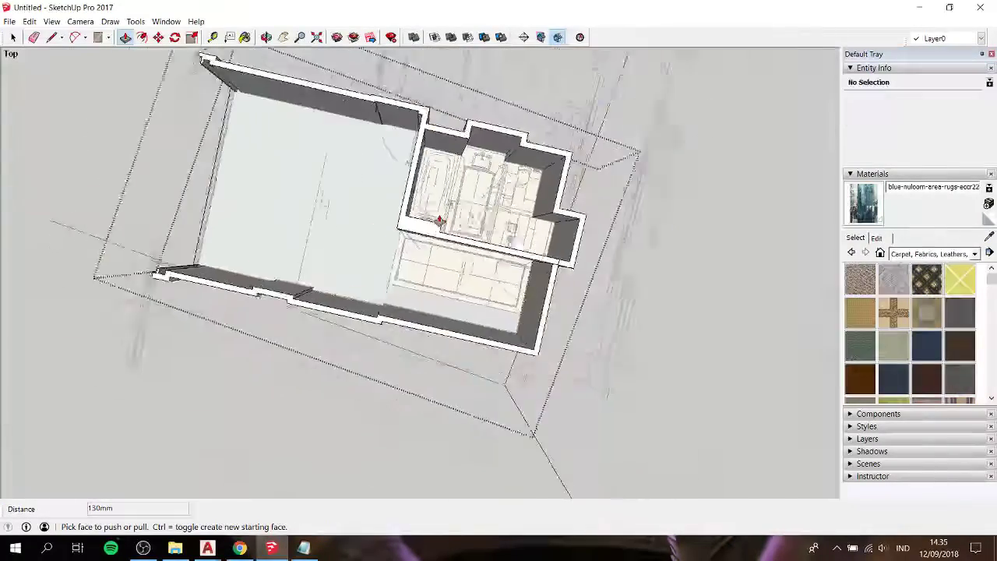
{"action": "key", "text": "space"}
Orbit around the model to inspect the walls from above the rug room
{"action": "mouse_move", "coordinate": [623, 298]}
{"action": "middle_mouse_down"}
{"action": "mouse_move", "coordinate": [251, 326]}
{"action": "mouse_move", "coordinate": [646, 122]}
{"action": "mouse_move", "coordinate": [619, 77]}
{"action": "mouse_move", "coordinate": [590, 268]}
{"action": "middle_mouse_up"}
{"action": "scroll", "coordinate": [446, 248], "scroll_direction": "up", "scroll_amount": 5}
{"action": "mouse_move", "coordinate": [447, 246]}
{"action": "middle_mouse_down"}
{"action": "mouse_move", "coordinate": [600, 140]}
{"action": "mouse_move", "coordinate": [382, 151]}
{"action": "mouse_move", "coordinate": [459, 133]}
{"action": "mouse_move", "coordinate": [384, 241]}
{"action": "mouse_move", "coordinate": [779, 272]}
{"action": "mouse_move", "coordinate": [349, 380]}
{"action": "mouse_move", "coordinate": [679, 408]}
{"action": "mouse_move", "coordinate": [774, 156]}
{"action": "mouse_move", "coordinate": [496, 144]}
{"action": "middle_mouse_up"}
{"action": "scroll", "coordinate": [496, 144], "scroll_direction": "up", "scroll_amount": 3}
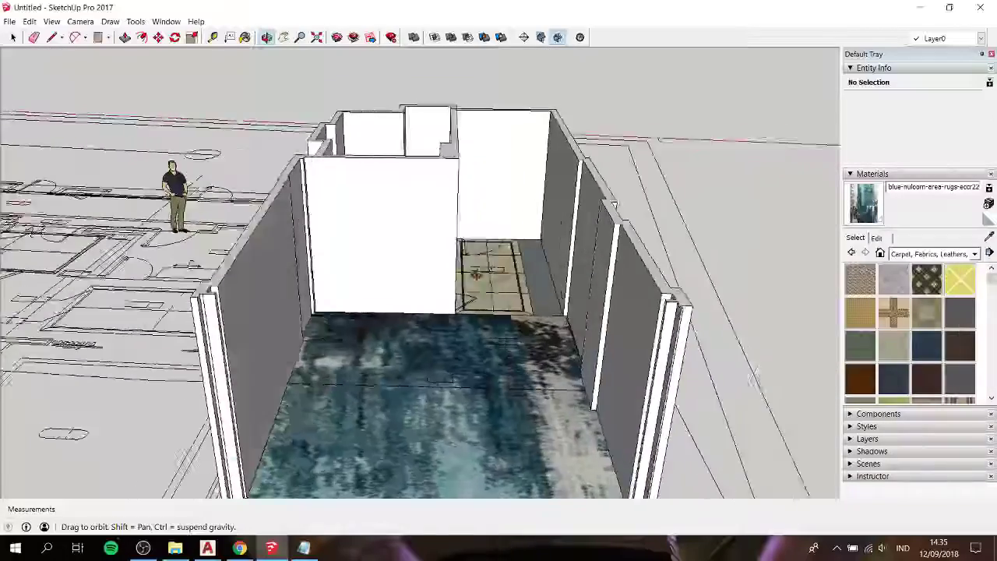
{"action": "mouse_move", "coordinate": [457, 178]}
{"action": "middle_mouse_down"}
{"action": "mouse_move", "coordinate": [595, 327]}
{"action": "mouse_move", "coordinate": [486, 252]}
{"action": "mouse_move", "coordinate": [363, 234]}
{"action": "middle_mouse_up"}
Append 'done' to the wall note in Notepad
{"action": "left_click", "coordinate": [304, 548]}
{"action": "type", "text": "now lets create the wall."}
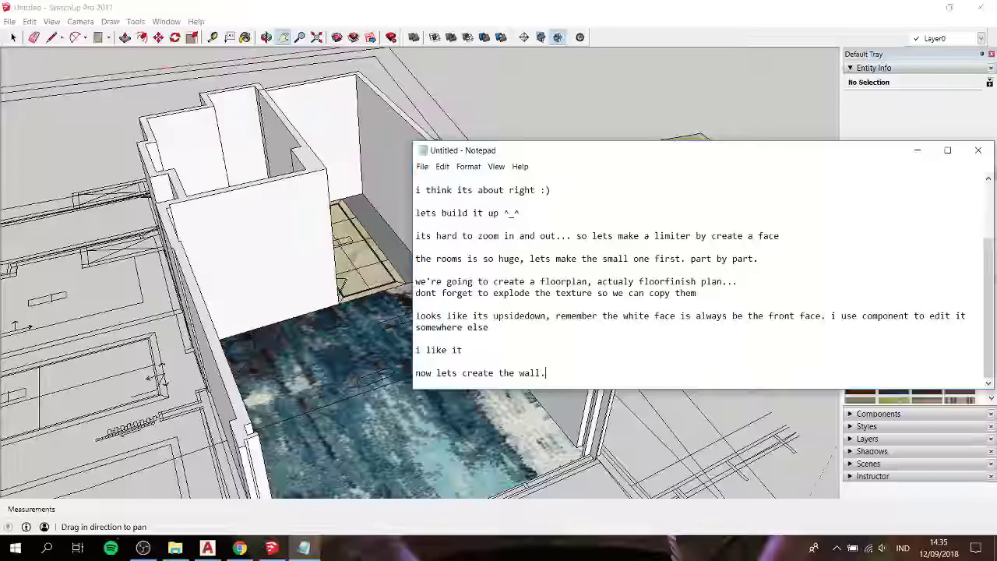
{"action": "type", "text": "done"}
{"action": "key", "text": "Return"}
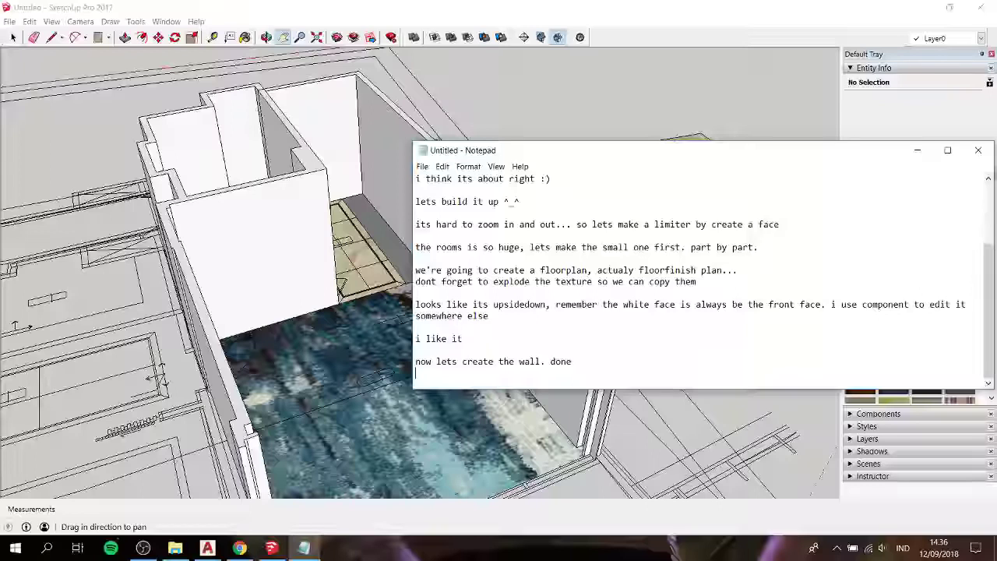
Add a note saying the first part is done and foyer furniture comes next
{"action": "key", "text": "Return"}
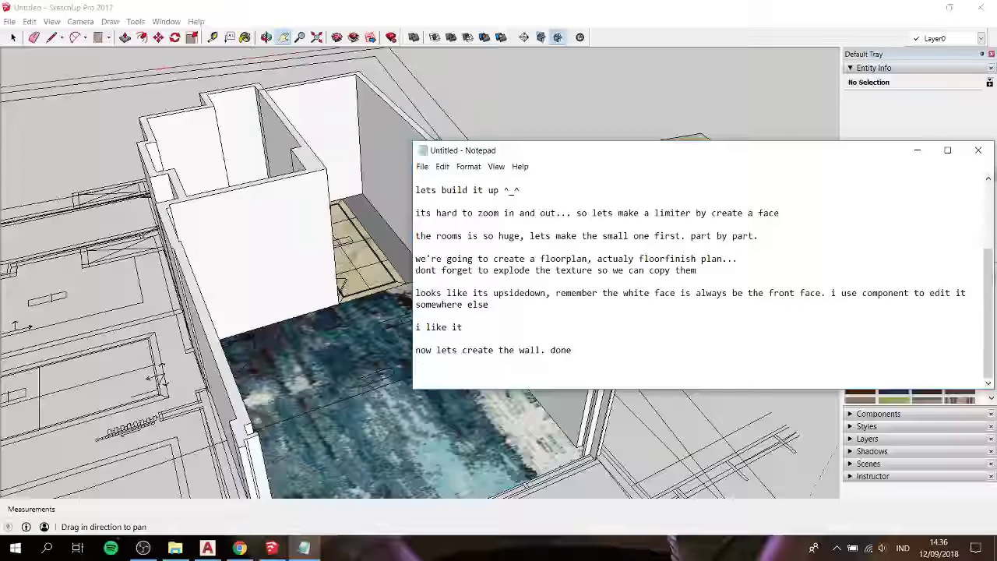
{"action": "type", "text": "itscons"}
{"action": "key", "text": "BackSpace"}
{"action": "key", "text": "BackSpace"}
{"action": "key", "text": "BackSpace"}
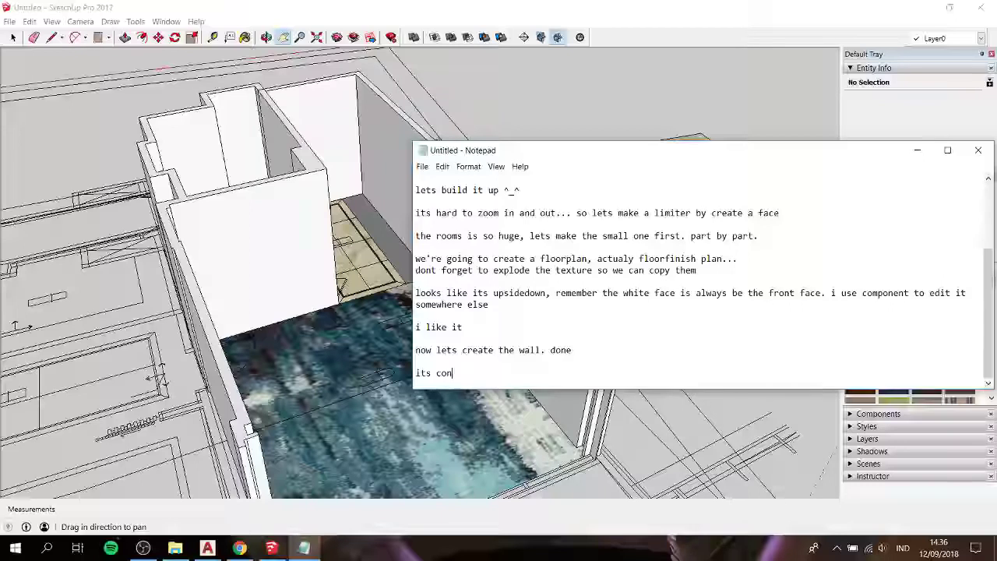
{"action": "key", "text": "BackSpace"}
{"action": "key", "text": "BackSpace"}
{"action": "key", "text": "BackSpace"}
{"action": "type", "text": "fir"}
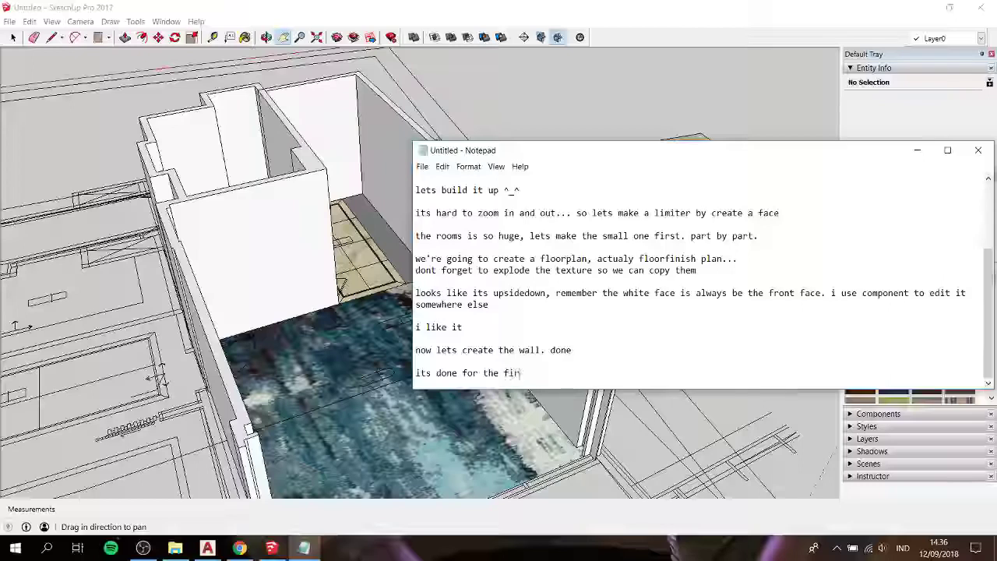
{"action": "type", "text": "st part..."}
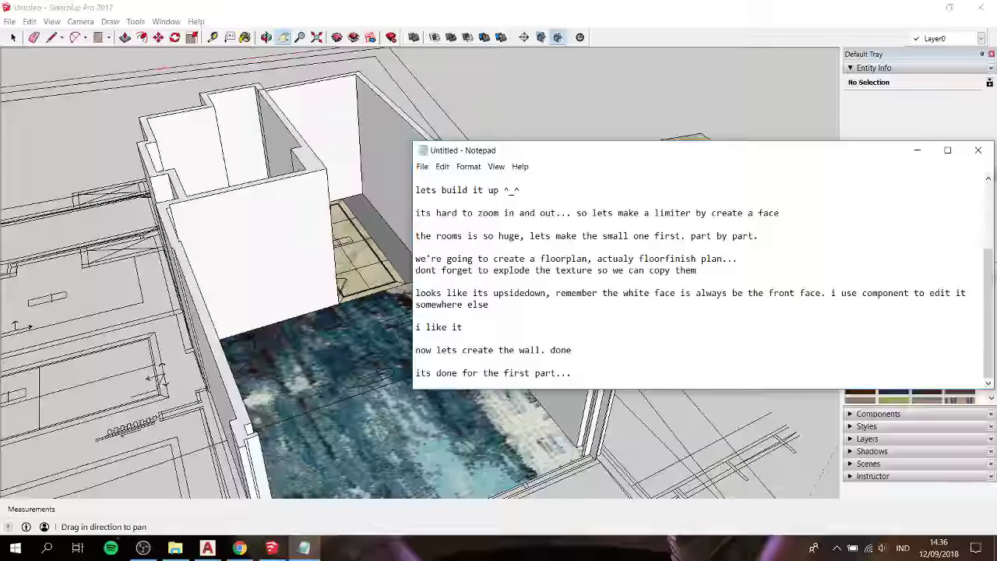
{"action": "type", "text": " we'll going to make the "}
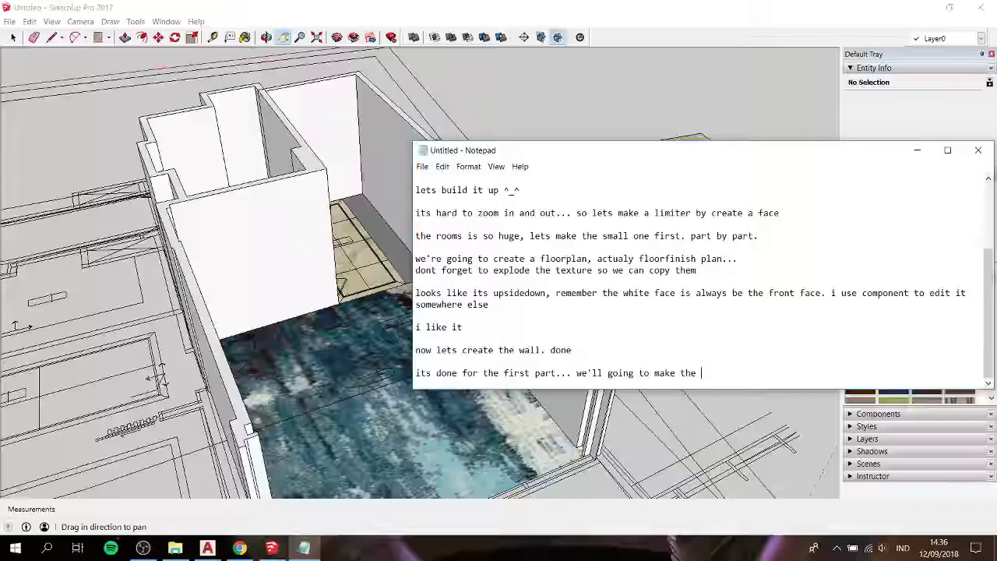
{"action": "type", "text": "furniture"}
{"action": "type", "text": " in fo"}
{"action": "type", "text": "yer ar"}
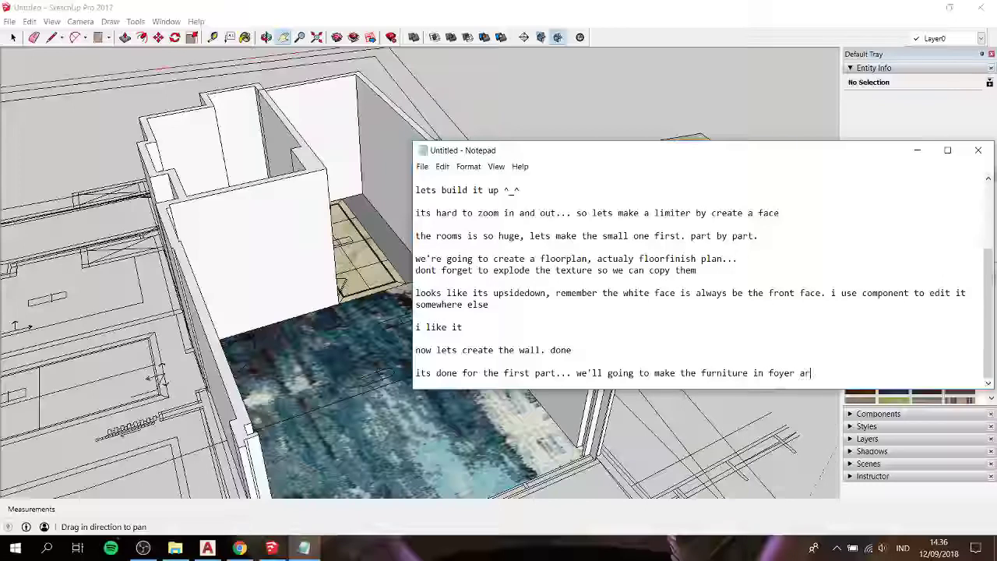
{"action": "type", "text": "ea..."}
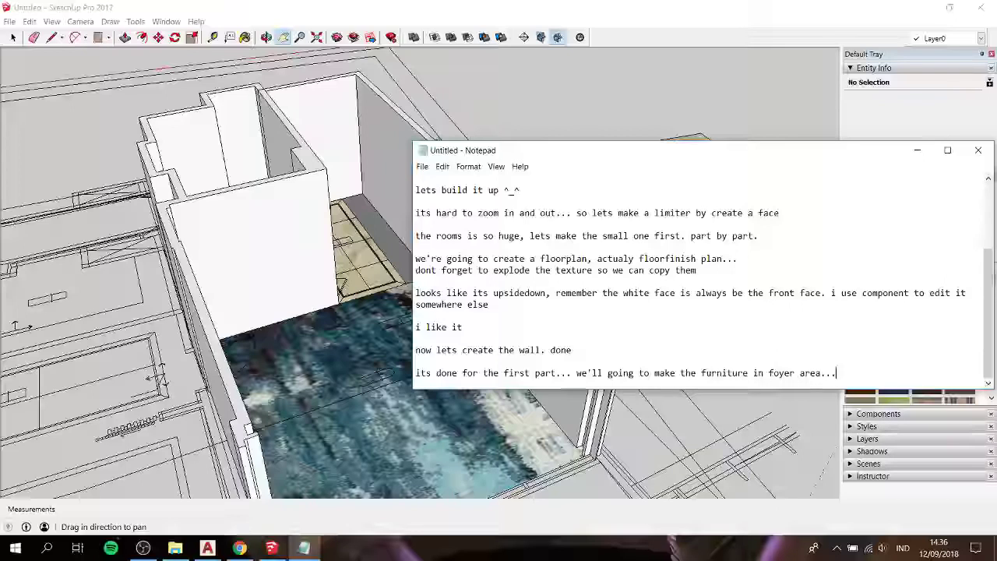
{"action": "left_click", "coordinate": [355, 224]}
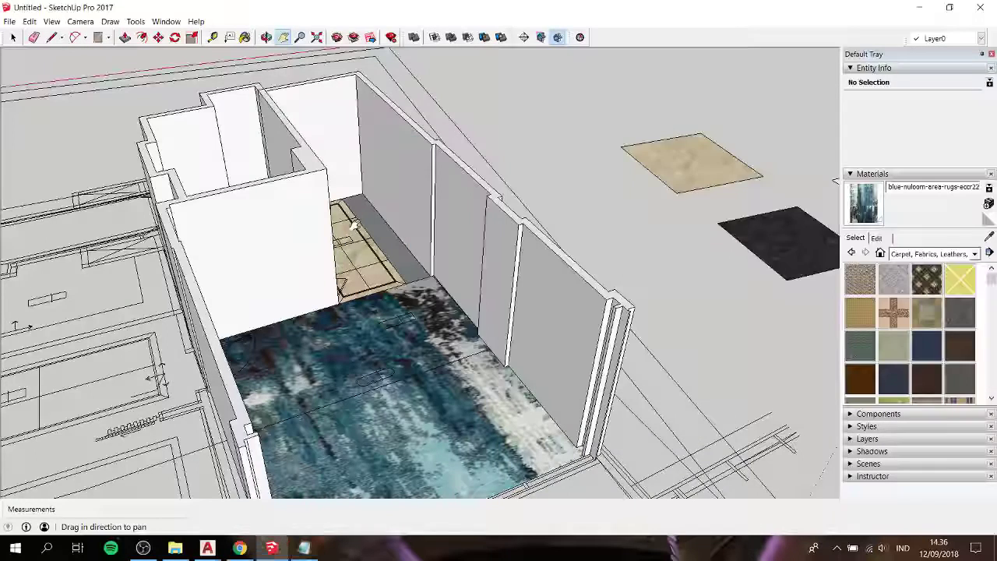
{"action": "middle_click_drag", "start_coordinate": [355, 224], "coordinate": [320, 262]}
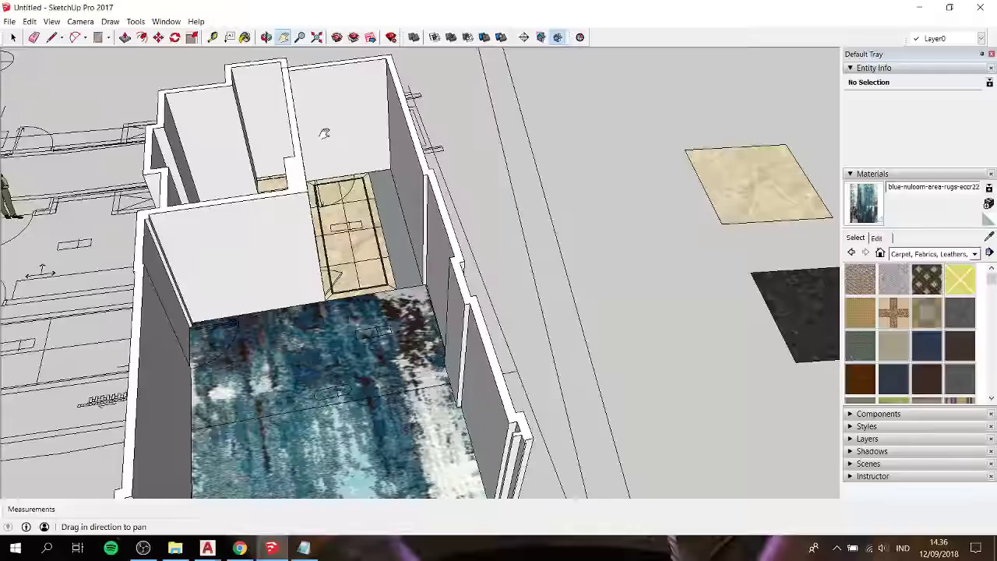
{"action": "middle_click_drag", "start_coordinate": [300, 150], "coordinate": [396, 203], "text": "shift"}
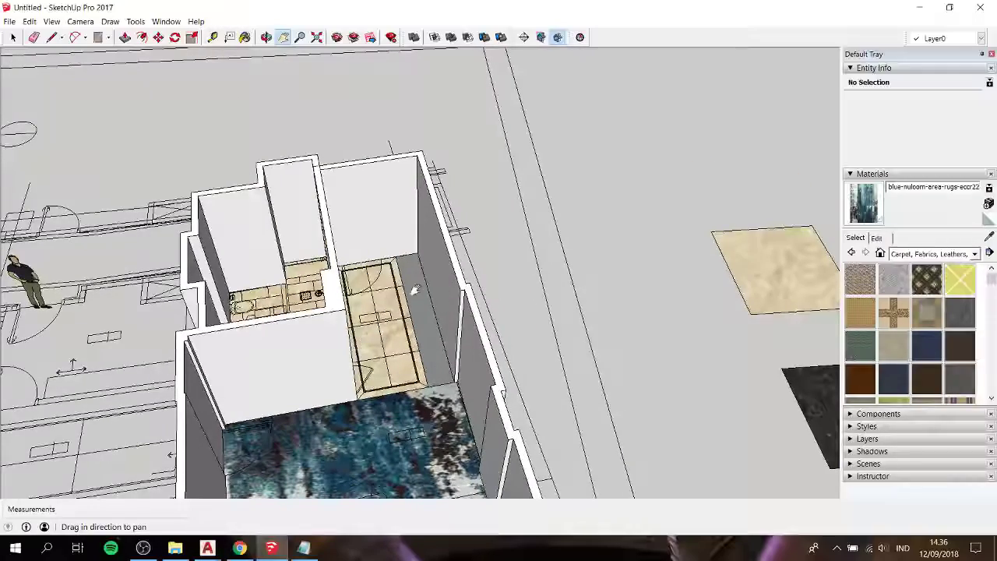
{"action": "middle_click_drag", "start_coordinate": [411, 289], "coordinate": [661, 337]}
{"action": "scroll", "coordinate": [423, 276], "scroll_direction": "up", "scroll_amount": 2}
{"action": "scroll", "coordinate": [445, 269], "scroll_direction": "up", "scroll_amount": 2}
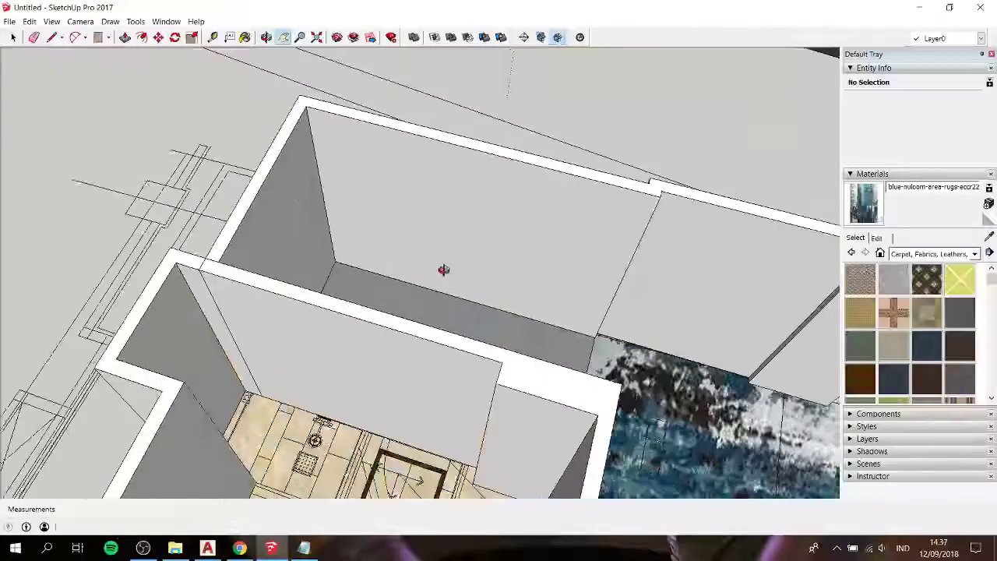
{"action": "scroll", "coordinate": [468, 288], "scroll_direction": "up", "scroll_amount": 2}
Finish the foyer note with 'its a wardrobe :)' and add a 'see you' line
{"action": "left_click", "coordinate": [304, 548]}
{"action": "type", "text": "its done for the first part... we'll going to make the furniture in foyer area... i"}
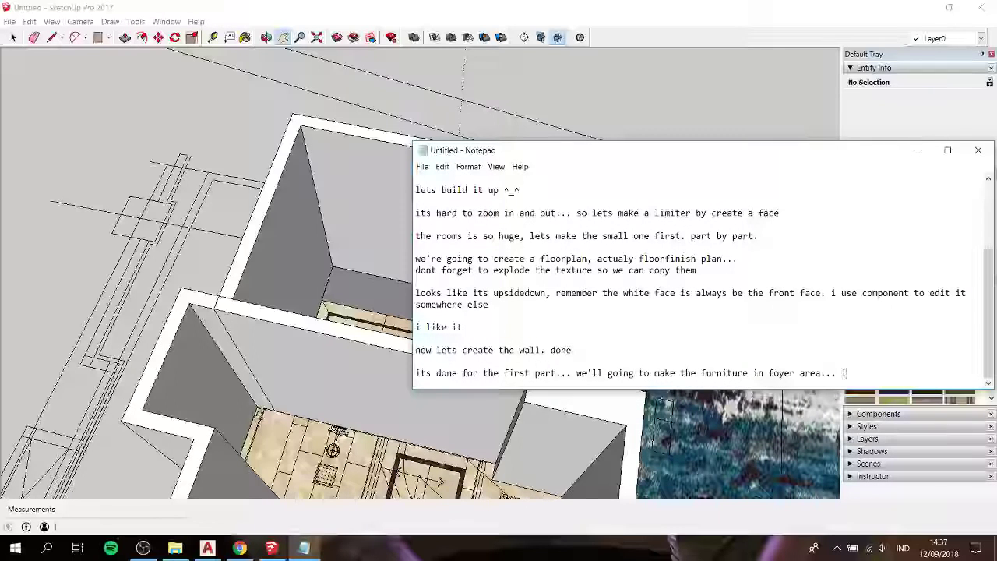
{"action": "type", "text": "ts a "}
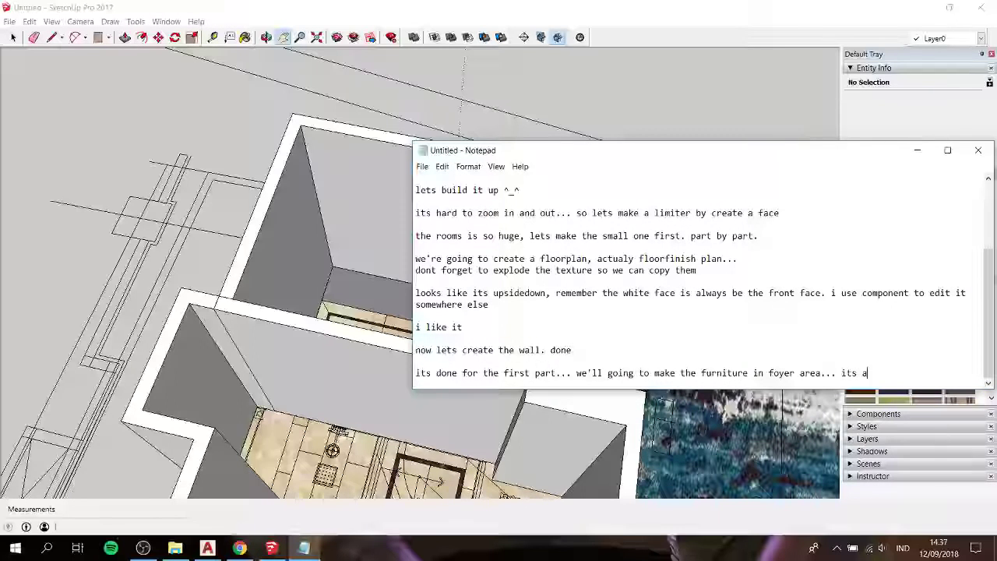
{"action": "type", "text": "wardrobe :"}
{"action": "type", "text": ")"}
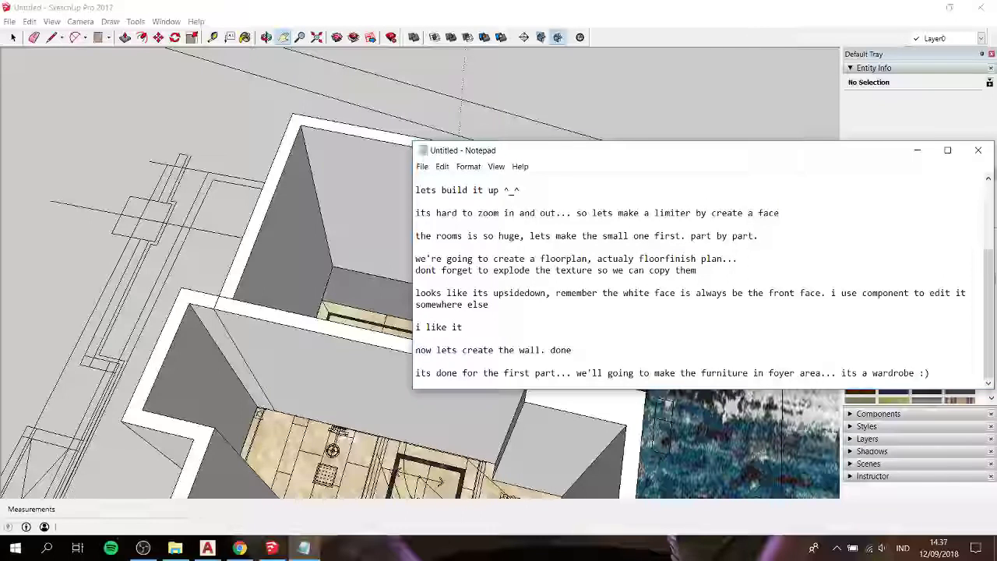
{"action": "key", "text": "Return"}
{"action": "key", "text": "Return"}
{"action": "type", "text": "see you"}
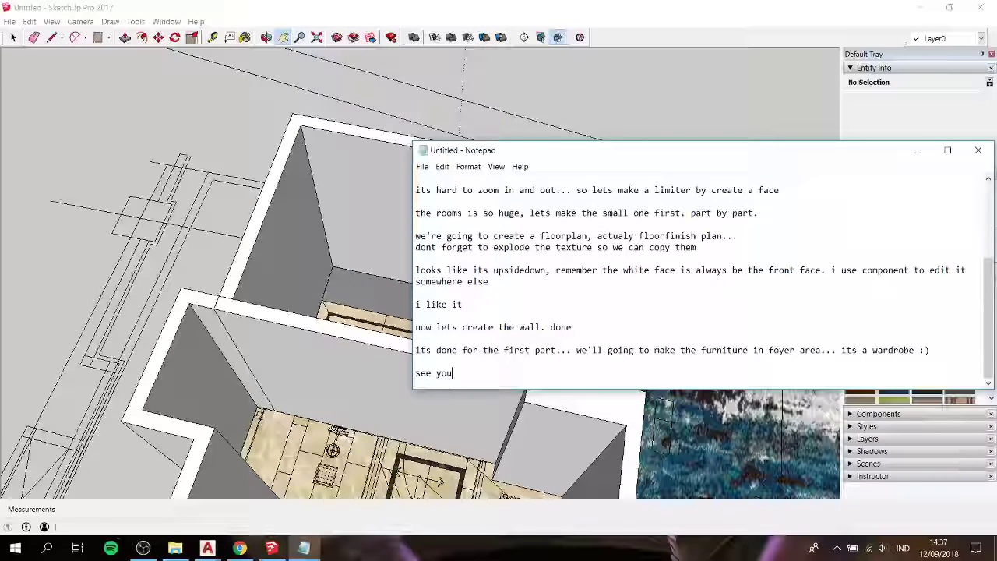